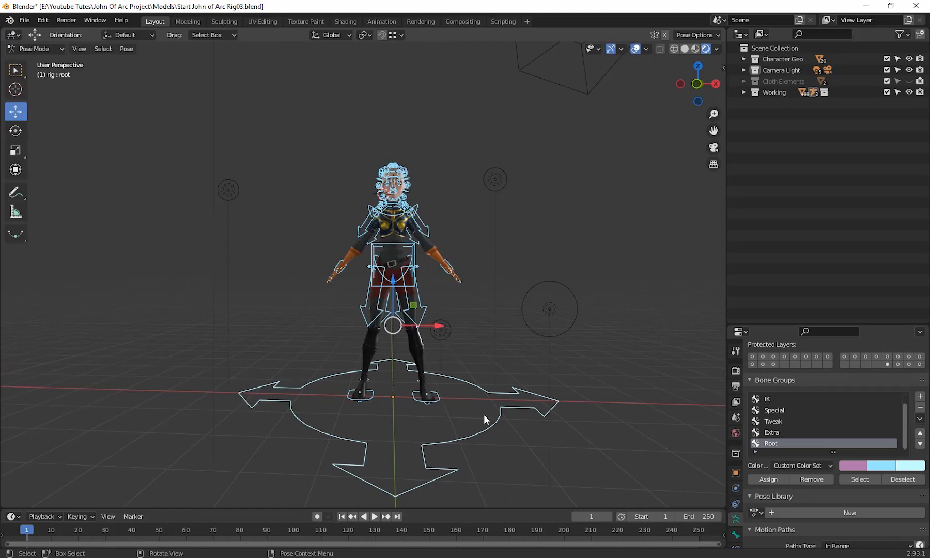
# Step: Display the posed character in solid viewport shading
pyautogui.scroll(3, 484, 414)
pyautogui.moveTo(483, 341)
pyautogui.mouseDown(button='middle')
pyautogui.moveTo(451, 313)
pyautogui.moveTo(466, 343)
pyautogui.mouseUp(button='middle')
pyautogui.hotkey('shift', 'z')
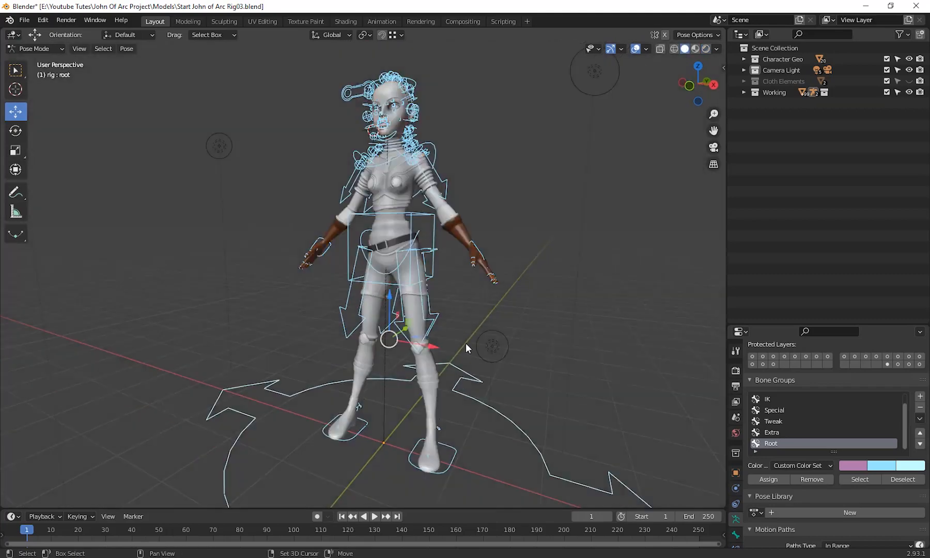
pyautogui.keyDown('shift'); pyautogui.moveTo(558, 266); pyautogui.dragTo(549, 279, button='middle'); pyautogui.keyUp('shift')
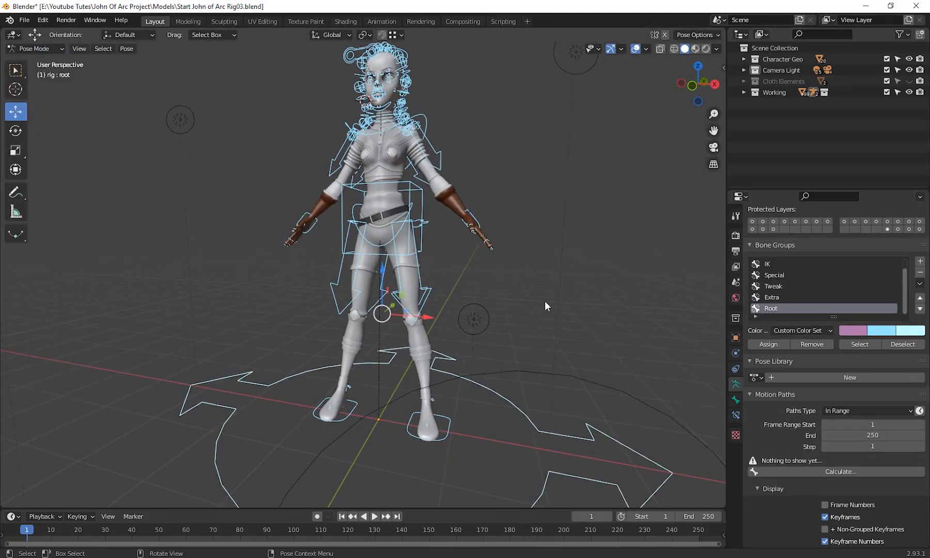
# Step: Switch the rig to Object Mode and hide the Camera Light collection
pyautogui.hotkey('ctrl', 'Tab')
pyautogui.scroll(-3, 463, 392)
pyautogui.press('b')
pyautogui.moveTo(403, 398); pyautogui.dragTo(465, 359, button='middle')
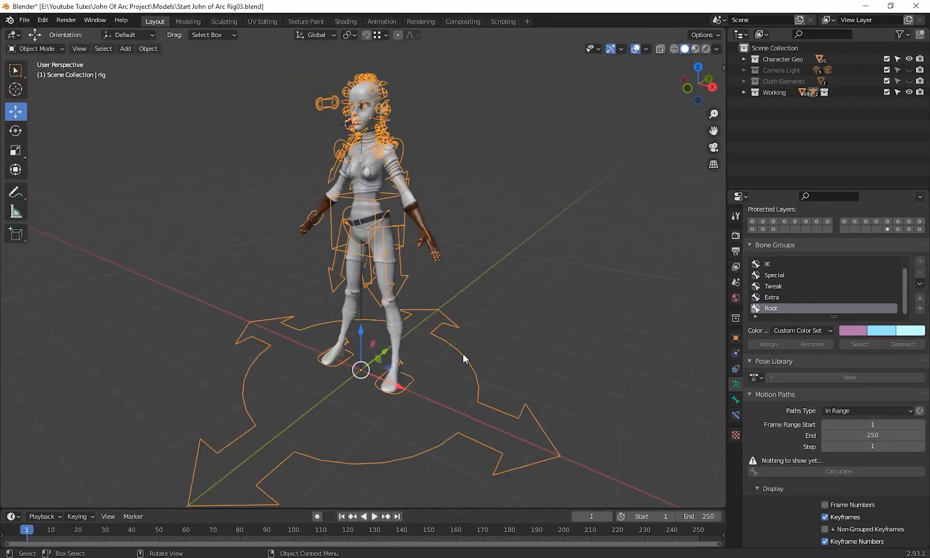
# Step: Limit the rig's visible bone layers to the deformation bones and switch to Pose Mode
pyautogui.scroll(5, 465, 359)
pyautogui.scroll(-2, 426, 275)
pyautogui.scroll(-1, 529, 372)
pyautogui.scroll(4, 752, 269)
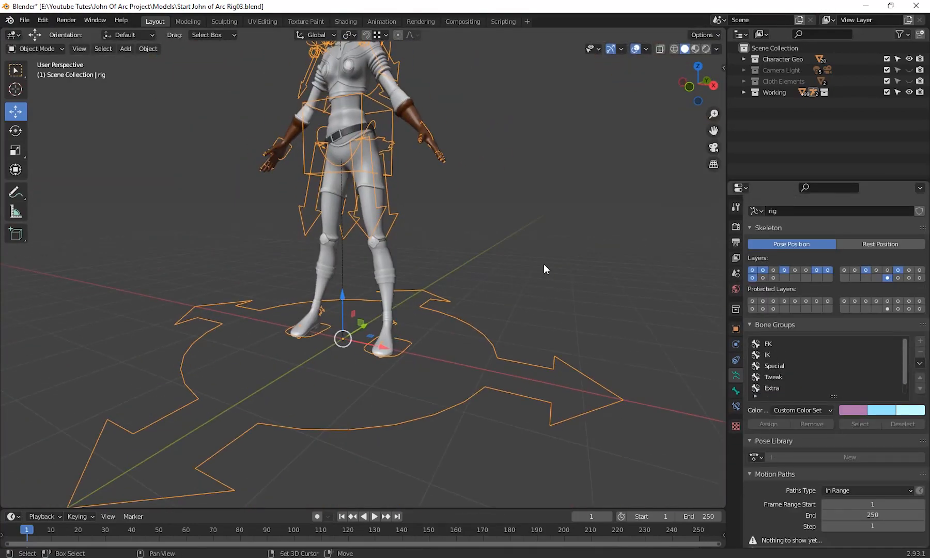
pyautogui.moveTo(543, 264); pyautogui.dragTo(383, 303, button='middle')
pyautogui.click(785, 277)
pyautogui.moveTo(305, 271); pyautogui.dragTo(331, 276, button='middle')
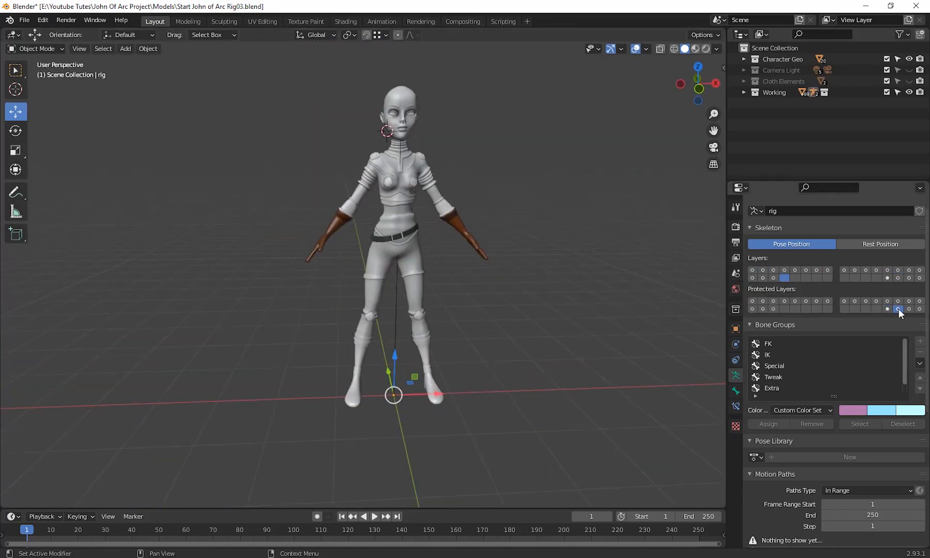
pyautogui.click(887, 278)
pyautogui.scroll(-3, 408, 279)
pyautogui.moveTo(408, 279); pyautogui.dragTo(378, 307, button='middle')
pyautogui.click(898, 278)
pyautogui.scroll(4, 479, 317)
pyautogui.scroll(-2, 439, 292)
pyautogui.hotkey('ctrl', 'Tab')
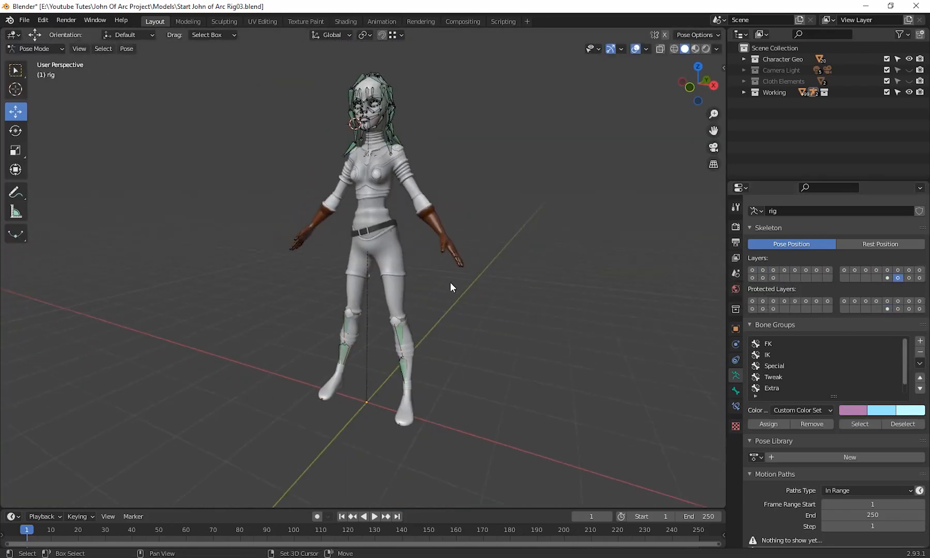
# Step: Enable In Front display for the rig's bones and return to Object Mode
pyautogui.moveTo(450, 282); pyautogui.dragTo(470, 299, button='middle')
pyautogui.scroll(-8, 820, 413)
pyautogui.click(821, 478)
pyautogui.moveTo(481, 383); pyautogui.dragTo(532, 362, button='middle')
pyautogui.scroll(5, 496, 341)
pyautogui.scroll(-4, 517, 356)
pyautogui.click(41, 49)
pyautogui.click(39, 63)
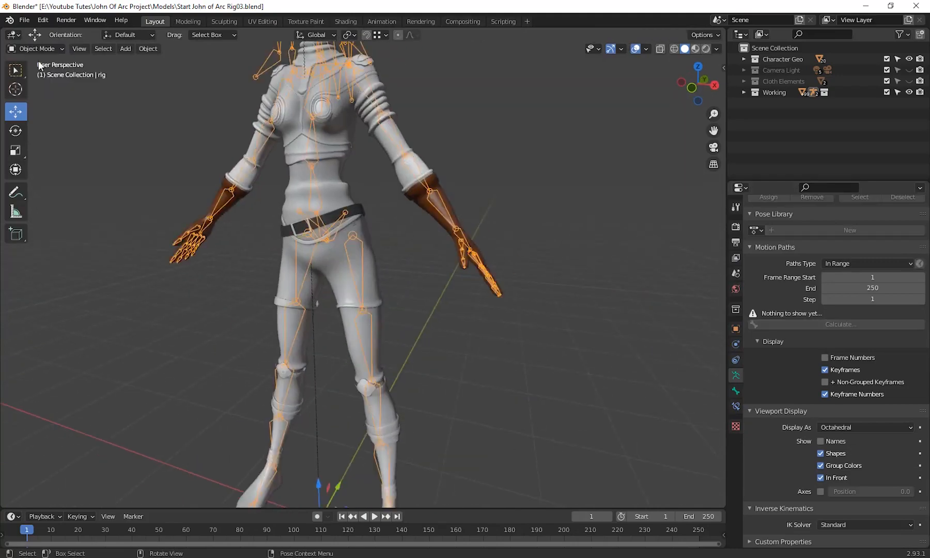
# Step: Display all of the rig's bone layers together on the character
pyautogui.moveTo(414, 232); pyautogui.dragTo(450, 230, button='middle')
pyautogui.scroll(6, 858, 310)
pyautogui.moveTo(752, 199); pyautogui.dragTo(920, 199)
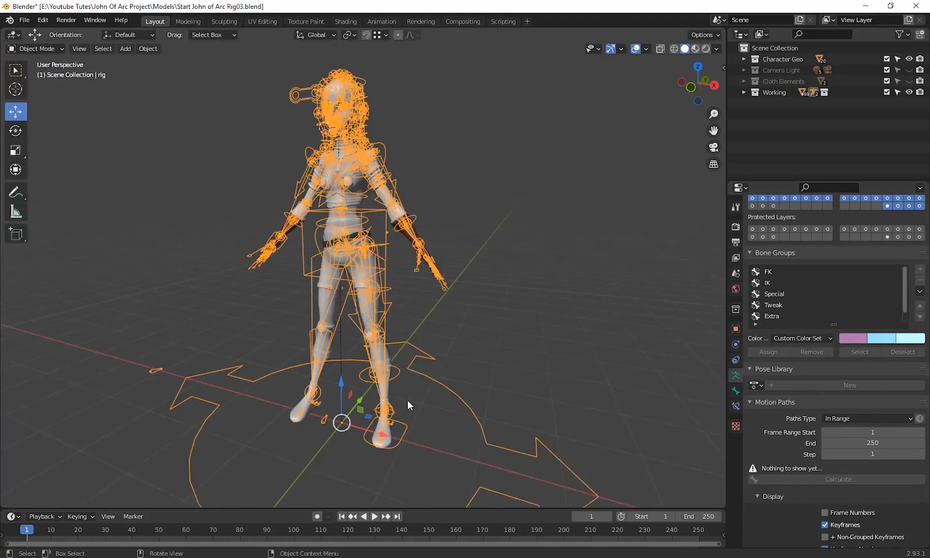
# Step: Isolate the rig and the Character Body mesh by hiding all other objects
pyautogui.scroll(3, 408, 405)
pyautogui.moveTo(415, 315); pyautogui.dragTo(551, 371, button='middle')
pyautogui.scroll(4, 441, 342)
pyautogui.click(389, 246)
pyautogui.click(391, 245)
pyautogui.scroll(4, 442, 188)
pyautogui.keyDown('shift'); pyautogui.click(442, 186); pyautogui.keyUp('shift')
pyautogui.scroll(-4, 442, 206)
pyautogui.hotkey('shift', 'h')
pyautogui.scroll(-5, 465, 259)
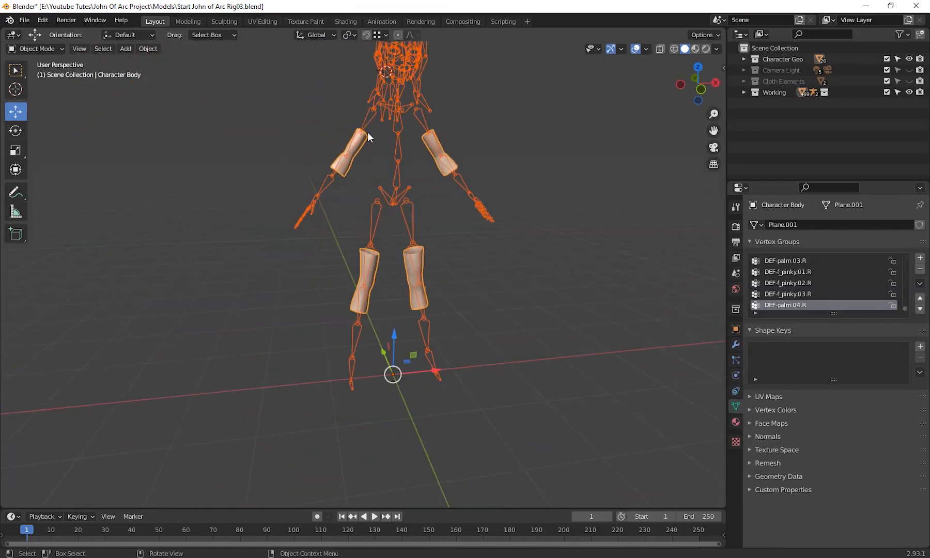
# Step: Select the rig together with the Character Body mesh and enter Weight Paint mode
pyautogui.scroll(4, 368, 132)
pyautogui.click(398, 181)
pyautogui.keyDown('shift'); pyautogui.click(402, 204); pyautogui.keyUp('shift')
pyautogui.keyDown('shift'); pyautogui.click(398, 179); pyautogui.keyUp('shift')
pyautogui.click(44, 50)
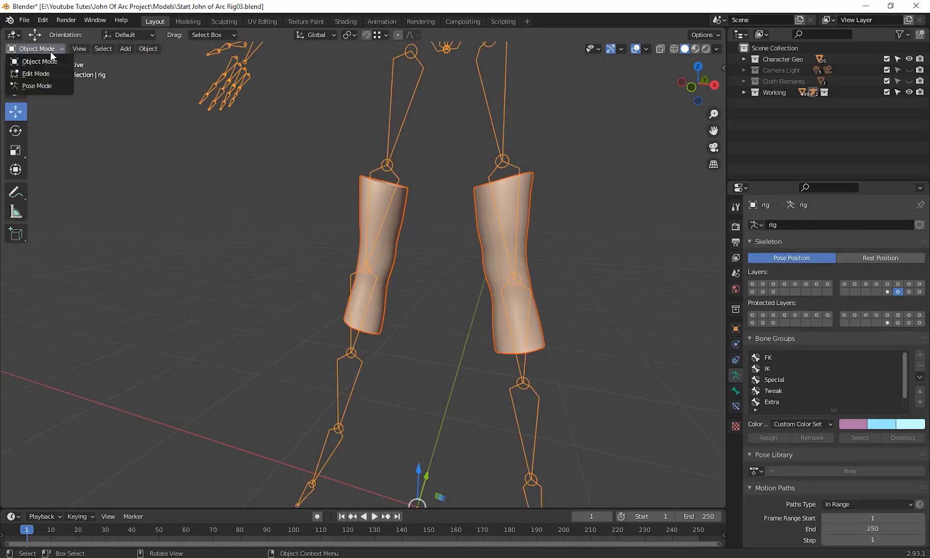
pyautogui.keyDown('shift'); pyautogui.click(394, 207); pyautogui.keyUp('shift')
pyautogui.click(39, 110)
# Step: Examine the body's weights for the right shin, thigh and arm bones, including DEF-shin.R and DEF-forearm.R
pyautogui.keyDown('ctrl'); pyautogui.click(359, 309); pyautogui.keyUp('ctrl')
pyautogui.scroll(3, 310, 303)
pyautogui.moveTo(292, 304); pyautogui.dragTo(482, 332, button='middle')
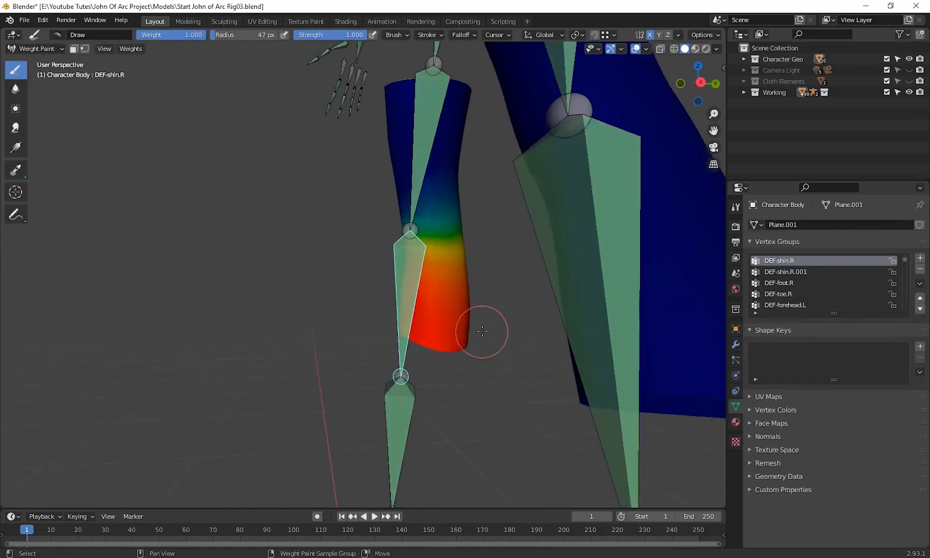
pyautogui.keyDown('ctrl'); pyautogui.click(423, 155); pyautogui.keyUp('ctrl')
pyautogui.moveTo(461, 225)
pyautogui.keyDown('shift'); pyautogui.mouseDown(button='middle')
pyautogui.moveTo(426, 308)
pyautogui.moveTo(555, 297)
pyautogui.mouseUp(button='middle'); pyautogui.keyUp('shift')
pyautogui.scroll(-4, 457, 292)
pyautogui.keyDown('shift'); pyautogui.moveTo(517, 129); pyautogui.dragTo(509, 413, button='middle'); pyautogui.keyUp('shift')
pyautogui.keyDown('ctrl'); pyautogui.click(499, 253); pyautogui.keyUp('ctrl')
pyautogui.keyDown('ctrl'); pyautogui.click(261, 293); pyautogui.keyUp('ctrl')
pyautogui.scroll(-3, 465, 305)
pyautogui.moveTo(553, 310); pyautogui.dragTo(462, 304, button='middle')
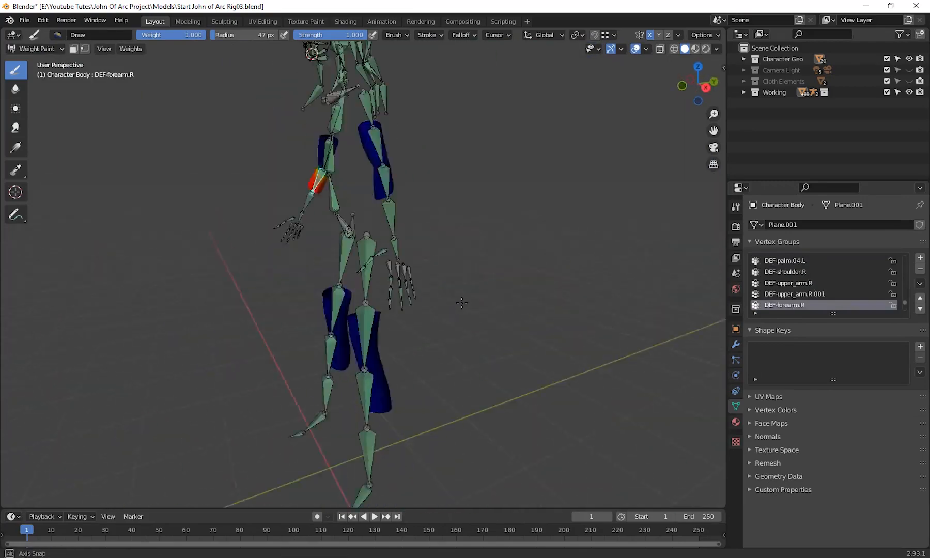
# Step: Return to Object Mode and unhide all hidden objects
pyautogui.click(41, 49)
pyautogui.click(40, 65)
pyautogui.hotkey('alt', 'h')
pyautogui.scroll(4, 506, 295)
pyautogui.keyDown('shift'); pyautogui.moveTo(538, 274); pyautogui.dragTo(552, 140, button='middle'); pyautogui.keyUp('shift')
# Step: Select the rig with the Left Shoe.001 mesh, enter Weight Paint mode and pick the DEF-shin.R bone
pyautogui.click(516, 305)
pyautogui.moveTo(607, 297); pyautogui.dragTo(472, 291, button='middle')
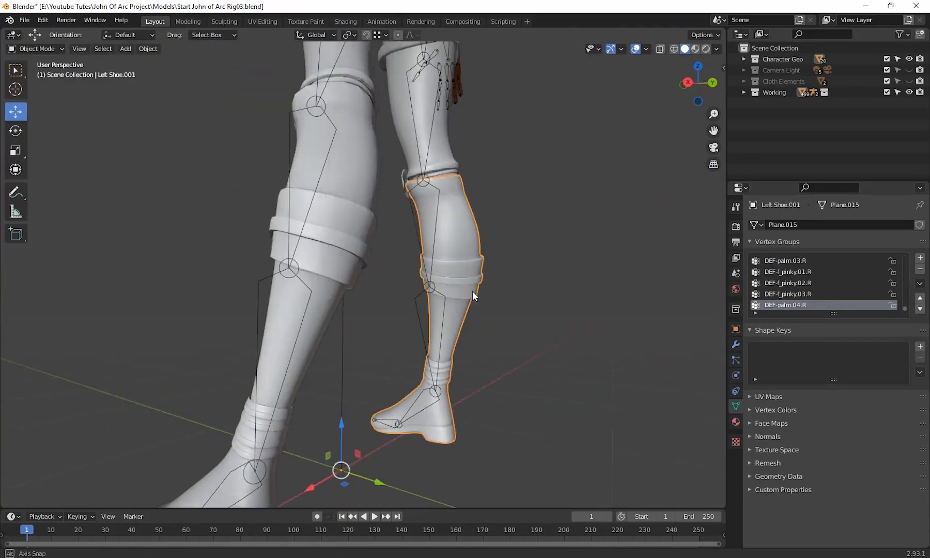
pyautogui.scroll(3, 517, 265)
pyautogui.scroll(-2, 517, 265)
pyautogui.click(401, 206)
pyautogui.keyDown('shift'); pyautogui.click(436, 228); pyautogui.keyUp('shift')
pyautogui.click(41, 49)
pyautogui.click(39, 110)
pyautogui.keyDown('ctrl'); pyautogui.click(390, 222); pyautogui.keyUp('ctrl')
pyautogui.moveTo(592, 276); pyautogui.dragTo(571, 278, button='middle')
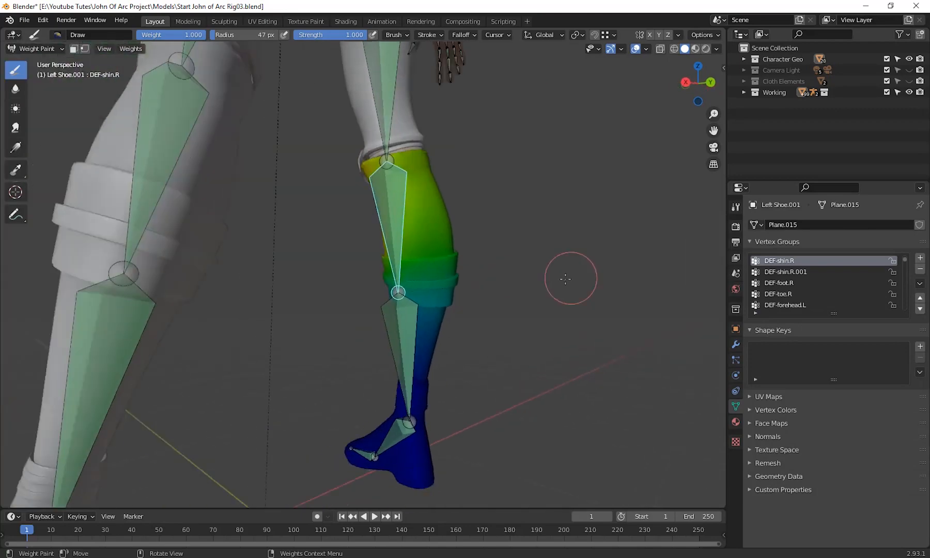
# Step: Paint DEF-shin.R weight at 1.000 over the upper part of the Left Shoe.001 mesh, from the knee down to the straps
pyautogui.scroll(-2, 540, 317)
pyautogui.keyDown('shift'); pyautogui.moveTo(540, 317); pyautogui.dragTo(530, 364, button='middle'); pyautogui.keyUp('shift')
pyautogui.scroll(2, 555, 287)
pyautogui.moveTo(436, 309)
pyautogui.mouseDown(button='middle')
pyautogui.moveTo(421, 303)
pyautogui.moveTo(437, 313)
pyautogui.mouseUp(button='middle')
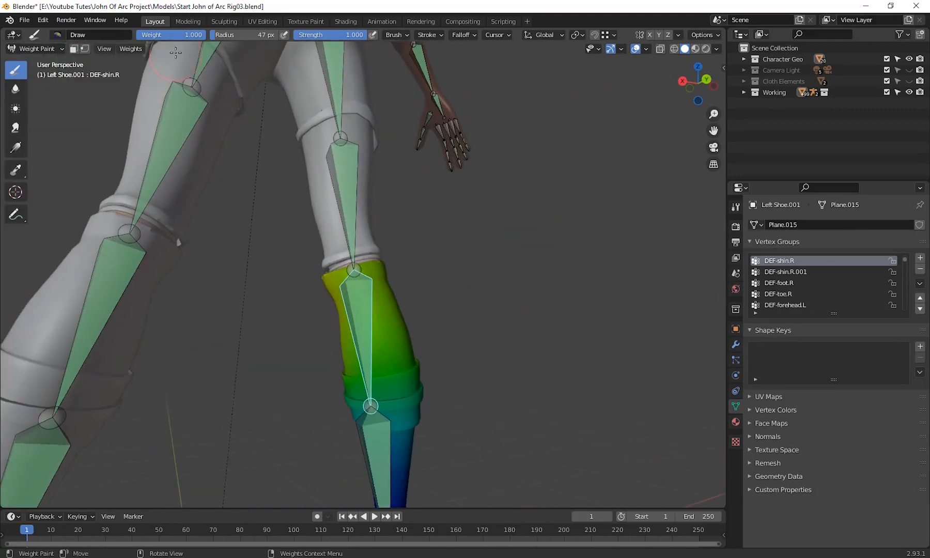
pyautogui.moveTo(388, 301); pyautogui.dragTo(401, 380)
pyautogui.moveTo(401, 356)
pyautogui.mouseDown(button='middle')
pyautogui.moveTo(504, 371)
pyautogui.moveTo(522, 310)
pyautogui.mouseUp(button='middle')
pyautogui.moveTo(336, 217); pyautogui.dragTo(310, 286)
pyautogui.moveTo(310, 286); pyautogui.dragTo(428, 268, button='middle')
pyautogui.moveTo(351, 289)
pyautogui.mouseDown()
pyautogui.moveTo(333, 164)
pyautogui.moveTo(334, 284)
pyautogui.mouseUp()
pyautogui.moveTo(333, 284)
pyautogui.mouseDown(button='middle')
pyautogui.moveTo(491, 293)
pyautogui.moveTo(372, 289)
pyautogui.mouseUp(button='middle')
pyautogui.moveTo(372, 289); pyautogui.dragTo(334, 274)
pyautogui.keyDown('shift'); pyautogui.moveTo(334, 274); pyautogui.dragTo(331, 409, button='middle'); pyautogui.keyUp('shift')
# Step: Smooth the DEF-shin.R weights around the shoe's straps with the Blur brush
pyautogui.click(15, 89)
pyautogui.moveTo(438, 228); pyautogui.dragTo(438, 243)
pyautogui.moveTo(438, 243); pyautogui.dragTo(403, 196, button='middle')
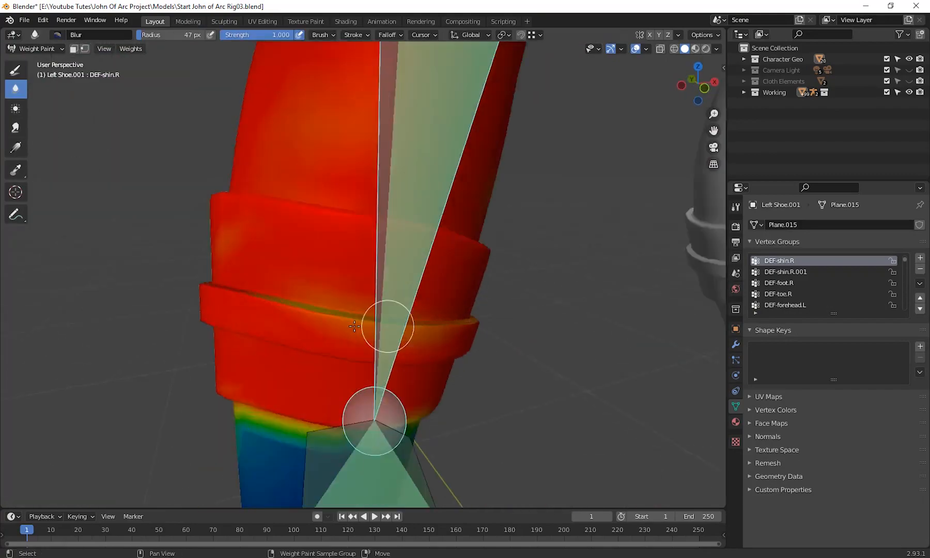
pyautogui.moveTo(386, 326); pyautogui.dragTo(472, 262)
pyautogui.moveTo(473, 262)
pyautogui.mouseDown(button='middle')
pyautogui.moveTo(524, 310)
pyautogui.moveTo(320, 290)
pyautogui.mouseUp(button='middle')
# Step: Paint remaining full DEF-shin.R weight on the shoe's strap area and blur the transition just below it
pyautogui.click(15, 70)
pyautogui.moveTo(377, 269); pyautogui.dragTo(523, 261)
pyautogui.click(16, 89)
pyautogui.moveTo(444, 245); pyautogui.dragTo(255, 254, button='middle')
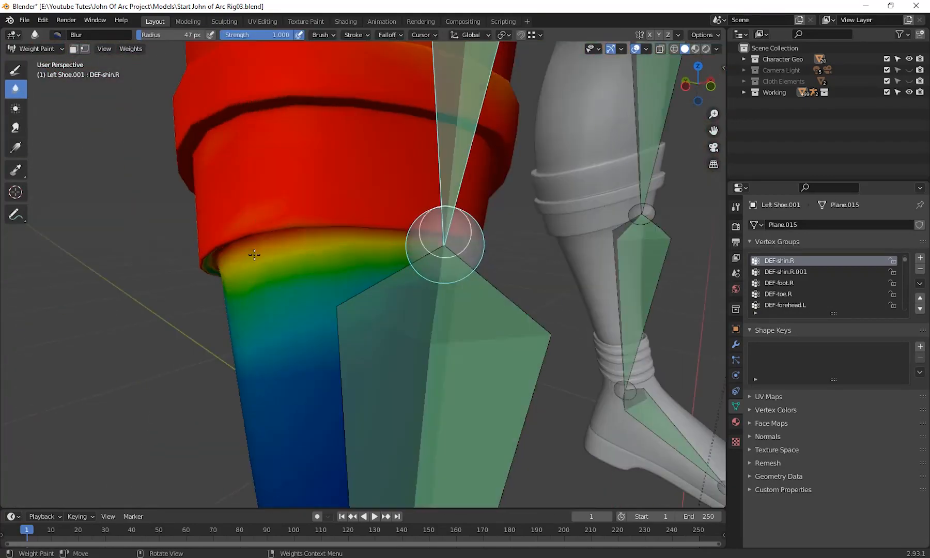
pyautogui.moveTo(362, 258); pyautogui.dragTo(566, 305)
pyautogui.moveTo(565, 305)
pyautogui.mouseDown(button='middle')
pyautogui.moveTo(391, 304)
pyautogui.moveTo(517, 279)
pyautogui.mouseUp(button='middle')
# Step: Leave weight painting for Object Mode and select the rig
pyautogui.scroll(-4, 422, 269)
pyautogui.scroll(-4, 405, 272)
pyautogui.hotkey('ctrl', 'Tab')
pyautogui.click(485, 276)
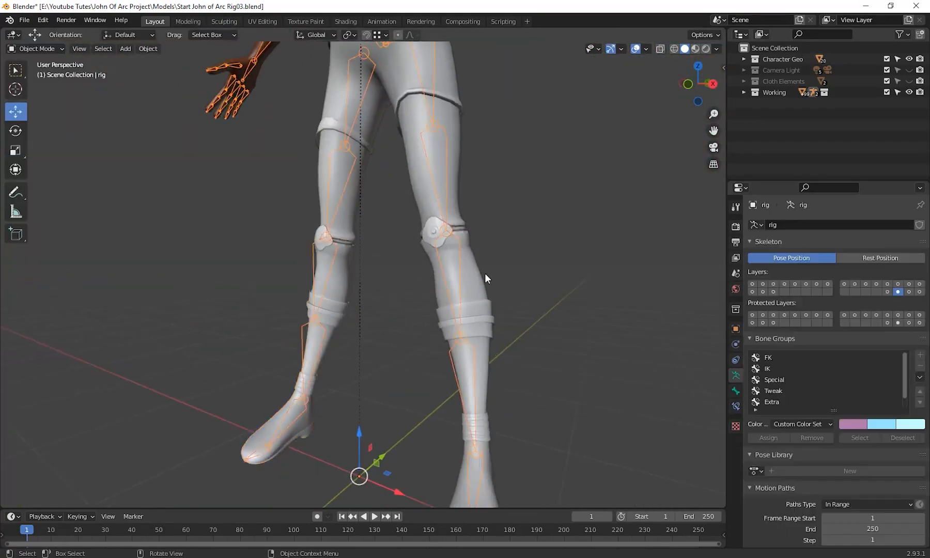
# Step: Show the rig's control bone layers and hide its deformation bone layer
pyautogui.scroll(-2, 486, 277)
pyautogui.keyDown('shift'); pyautogui.moveTo(752, 284); pyautogui.dragTo(796, 285); pyautogui.keyUp('shift')
pyautogui.keyDown('shift'); pyautogui.moveTo(866, 284); pyautogui.dragTo(919, 284); pyautogui.keyUp('shift')
pyautogui.moveTo(403, 279); pyautogui.dragTo(372, 279, button='middle')
pyautogui.keyDown('shift'); pyautogui.moveTo(827, 284); pyautogui.dragTo(752, 284); pyautogui.keyUp('shift')
pyautogui.keyDown('shift'); pyautogui.moveTo(773, 292); pyautogui.dragTo(751, 292); pyautogui.keyUp('shift')
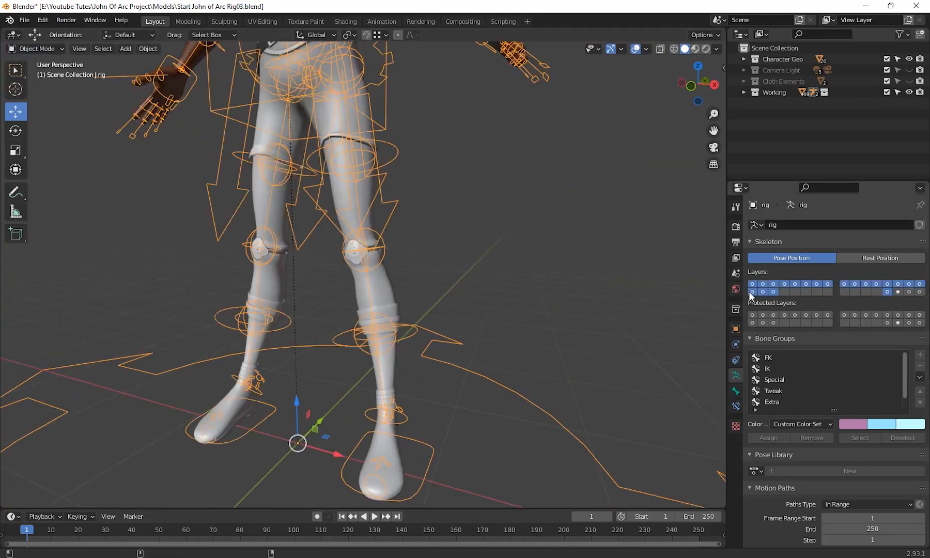
pyautogui.keyDown('shift'); pyautogui.click(887, 292); pyautogui.keyUp('shift')
pyautogui.keyDown('shift'); pyautogui.click(920, 292); pyautogui.keyUp('shift')
pyautogui.moveTo(413, 310); pyautogui.dragTo(386, 332, button='middle')
# Step: Hide the Face, Torso, Torso (Tweak), Fingers and leg FK rig layers and switch to Pose Mode
pyautogui.press('n')
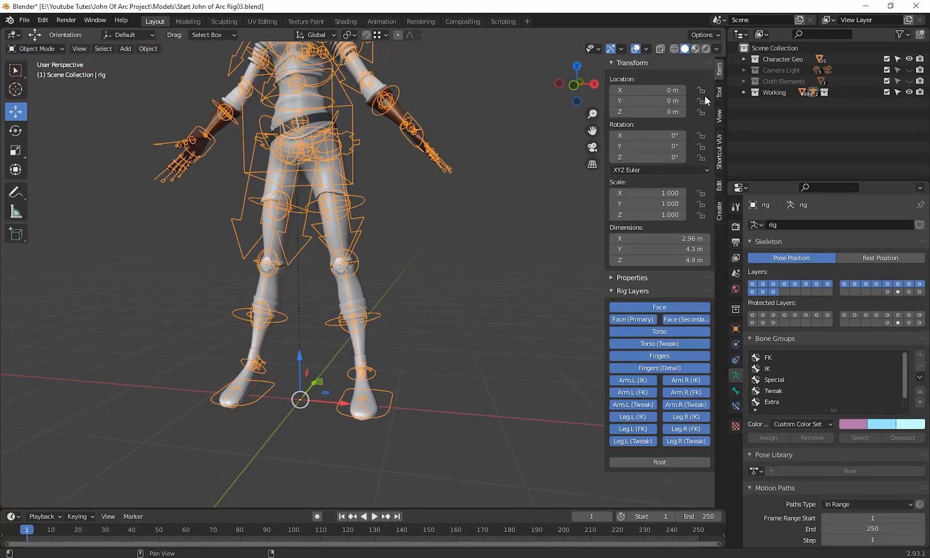
pyautogui.click(666, 343)
pyautogui.hotkey('ctrl', 'Tab')
# Step: Raise the foot_ik.R control about 0.52 m along Z to bend the right knee
pyautogui.click(293, 398)
pyautogui.moveTo(305, 392); pyautogui.dragTo(395, 382, button='middle')
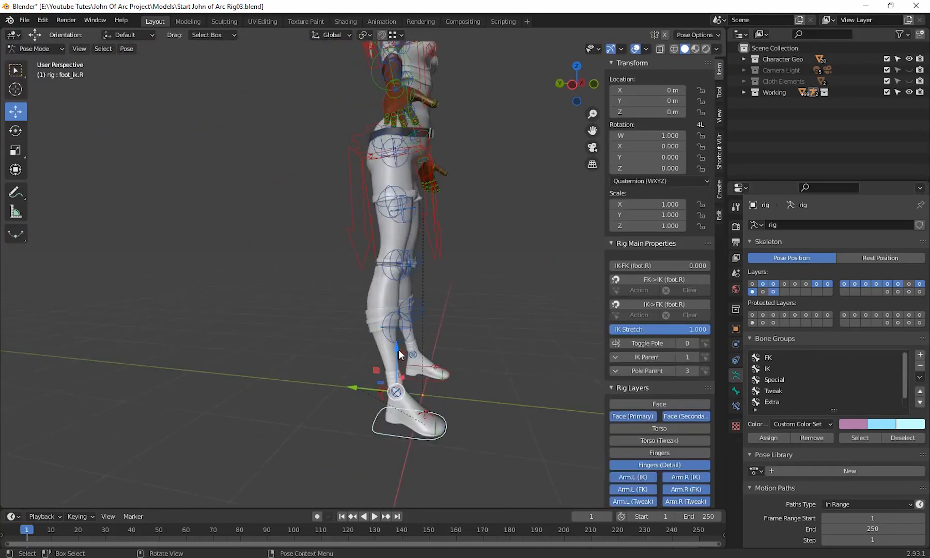
pyautogui.moveTo(398, 351); pyautogui.dragTo(399, 292)
pyautogui.scroll(5, 393, 268)
pyautogui.moveTo(395, 279)
pyautogui.mouseDown(button='middle')
pyautogui.moveTo(387, 256)
pyautogui.moveTo(429, 298)
pyautogui.moveTo(406, 333)
pyautogui.moveTo(509, 325)
pyautogui.mouseUp(button='middle')
# Step: Return to Object Mode, select the rig with the Character Body mesh and enter Weight Paint mode
pyautogui.click(41, 49)
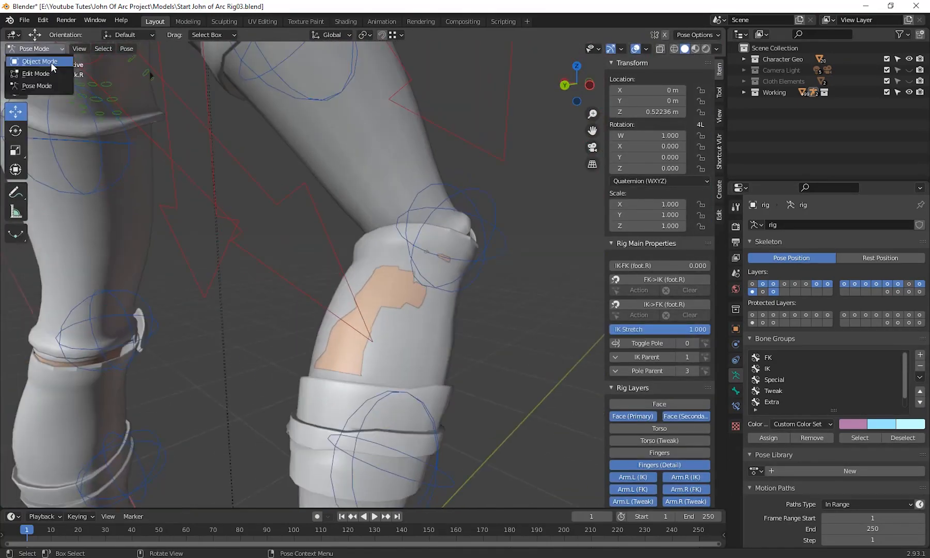
pyautogui.click(42, 61)
pyautogui.click(295, 251)
pyautogui.keyDown('shift'); pyautogui.click(393, 259); pyautogui.keyUp('shift')
pyautogui.keyDown('shift'); pyautogui.click(454, 288); pyautogui.keyUp('shift')
pyautogui.click(40, 49)
pyautogui.click(42, 105)
pyautogui.moveTo(394, 250); pyautogui.dragTo(408, 310, button='middle')
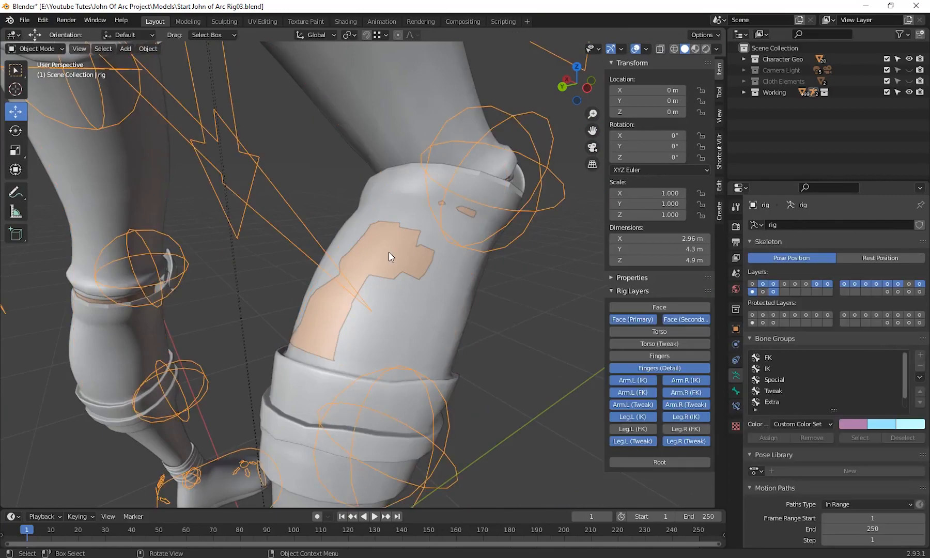
pyautogui.click(389, 251)
pyautogui.press('n')
pyautogui.moveTo(522, 300); pyautogui.dragTo(571, 318, button='middle')
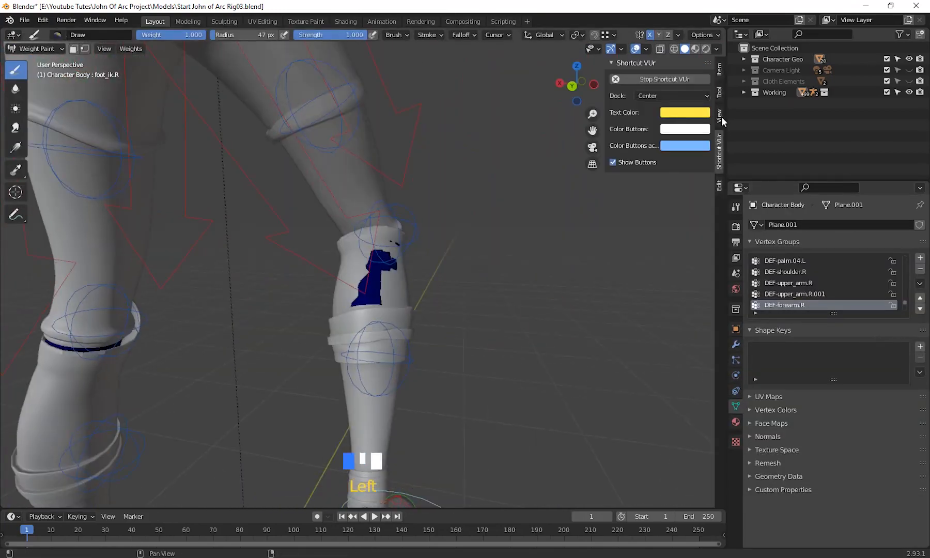
# Step: Display the brush tool settings, re-enter Weight Paint mode on the Character Body and activate the DEF-forearm.R.001 vertex group
pyautogui.click(719, 92)
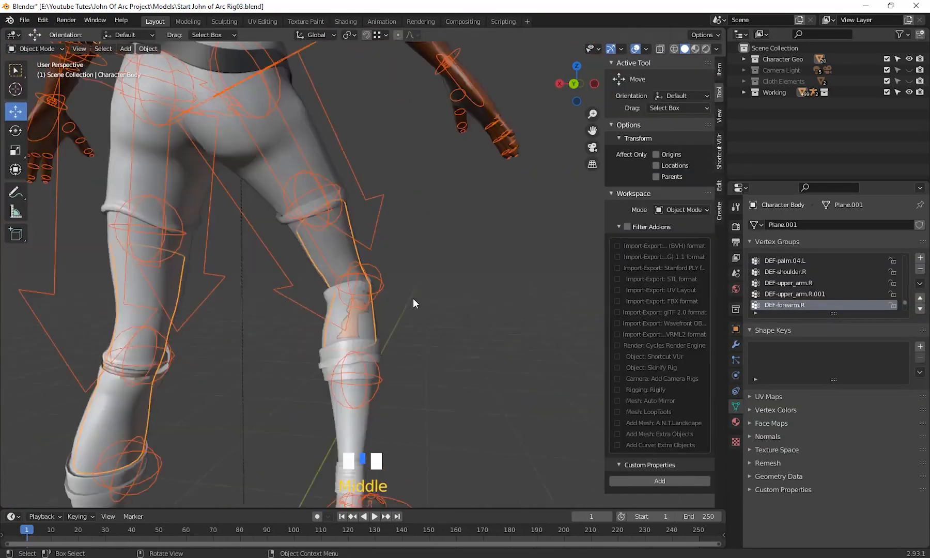
pyautogui.click(36, 48)
pyautogui.click(41, 110)
pyautogui.scroll(-3, 803, 286)
pyautogui.click(802, 283)
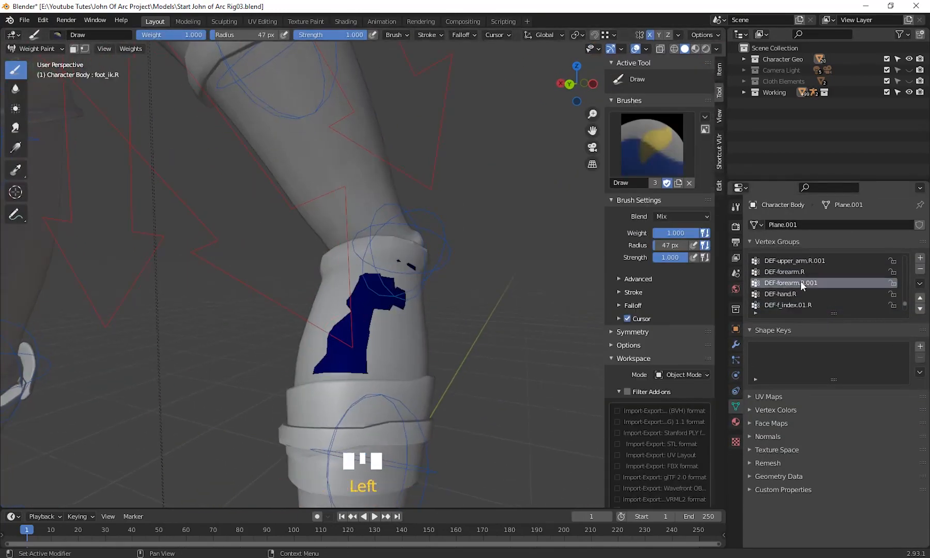
# Step: Browse the Character Body's vertex groups to find the one for the right shin, DEF-shin.R
pyautogui.press('Up')
pyautogui.press('Up')
pyautogui.press('Up')
pyautogui.press('Up')
pyautogui.press('Up')
pyautogui.press('Up')
pyautogui.press('Up')
pyautogui.press('Up')
pyautogui.press('Up')
pyautogui.press('Up')
pyautogui.press('Up')
pyautogui.press('Up')
pyautogui.press('Up')
pyautogui.press('Up')
pyautogui.press('Up')
pyautogui.press('Up')
pyautogui.press('Up')
pyautogui.press('Up')
pyautogui.press('Up')
pyautogui.press('Up')
pyautogui.press('Down')
pyautogui.press('Down')
pyautogui.press('Down')
pyautogui.press('Down')
pyautogui.press('Down')
pyautogui.press('Down')
pyautogui.press('Down')
pyautogui.press('Down')
pyautogui.press('Down')
pyautogui.press('Down')
pyautogui.press('Down')
pyautogui.press('Down')
pyautogui.press('Down')
pyautogui.press('Down')
pyautogui.press('Down')
pyautogui.press('Down')
pyautogui.press('Down')
pyautogui.press('Down')
# Step: Lower the brush strength to 0.304 and paint DEF-shin.R weight over the body patch poking through the right boot
pyautogui.moveTo(382, 341); pyautogui.dragTo(421, 359, button='middle')
pyautogui.scroll(3, 422, 359)
pyautogui.moveTo(677, 257); pyautogui.dragTo(652, 258)
pyautogui.moveTo(338, 334); pyautogui.dragTo(371, 217)
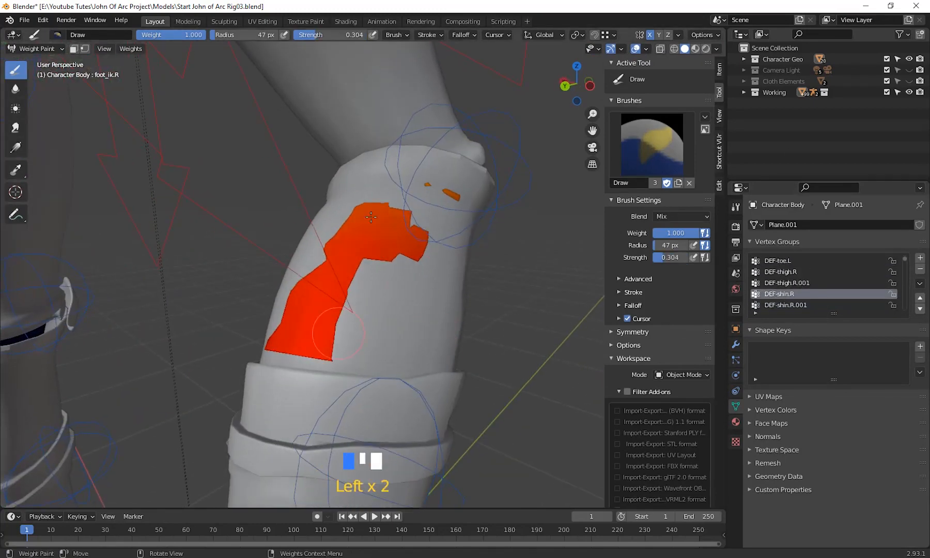
pyautogui.moveTo(418, 268); pyautogui.dragTo(448, 199)
# Step: Activate the DEF-shin.R.001 vertex group and paint over the body patch poking through the right boot
pyautogui.click(785, 305)
pyautogui.moveTo(339, 353); pyautogui.dragTo(451, 342, button='middle')
pyautogui.scroll(-2, 450, 343)
pyautogui.scroll(6, 450, 343)
pyautogui.moveTo(316, 307); pyautogui.dragTo(336, 288)
pyautogui.moveTo(336, 288)
pyautogui.keyDown('shift'); pyautogui.mouseDown(button='middle')
pyautogui.moveTo(322, 355)
pyautogui.moveTo(480, 339)
pyautogui.mouseUp(button='middle'); pyautogui.keyUp('shift')
pyautogui.scroll(-8, 322, 355)
# Step: Set the brush weight to 0.367 and repaint DEF-shin.R.001 on the body patch below the bent right knee
pyautogui.click(785, 305)
pyautogui.scroll(5, 357, 289)
pyautogui.moveTo(662, 233); pyautogui.dragTo(677, 233)
pyautogui.moveTo(347, 312); pyautogui.dragTo(360, 223)
pyautogui.scroll(-6, 307, 182)
pyautogui.moveTo(307, 182)
pyautogui.keyDown('shift'); pyautogui.mouseDown(button='middle')
pyautogui.moveTo(393, 310)
pyautogui.moveTo(424, 305)
pyautogui.moveTo(386, 297)
pyautogui.mouseUp(button='middle'); pyautogui.keyUp('shift')
# Step: Activate DEF-thigh.R.001 on the body, switch weight painting to Left Shoe.001, undo the last change and set the brush weight to 1.000
pyautogui.click(779, 284)
pyautogui.hotkey('ctrl', 'Tab')
pyautogui.click(322, 318)
pyautogui.hotkey('ctrl', 'Tab')
pyautogui.scroll(3, 362, 268)
pyautogui.hotkey('ctrl', 'z')
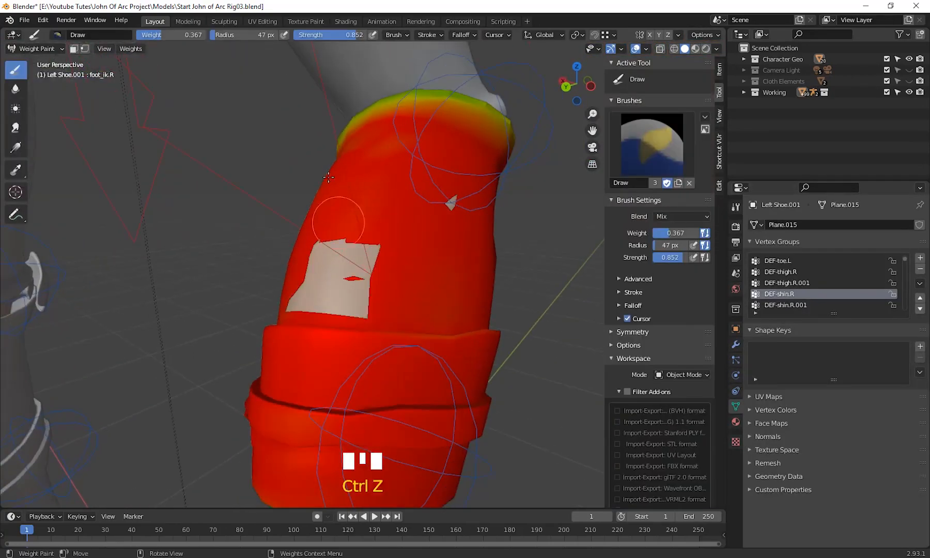
pyautogui.moveTo(675, 233); pyautogui.dragTo(709, 233)
# Step: Return to Object Mode, then select all rig bones in Pose Mode and reset their pose
pyautogui.moveTo(338, 243)
pyautogui.keyDown('shift'); pyautogui.mouseDown(button='middle')
pyautogui.moveTo(322, 302)
pyautogui.moveTo(413, 279)
pyautogui.mouseUp(button='middle'); pyautogui.keyUp('shift')
pyautogui.scroll(-5, 362, 289)
pyautogui.scroll(4, 413, 258)
pyautogui.moveTo(423, 207)
pyautogui.mouseDown(button='middle')
pyautogui.moveTo(479, 173)
pyautogui.moveTo(375, 248)
pyautogui.moveTo(479, 227)
pyautogui.moveTo(409, 278)
pyautogui.mouseUp(button='middle')
pyautogui.click(40, 49)
pyautogui.click(43, 61)
pyautogui.click(361, 274)
pyautogui.click(40, 49)
pyautogui.scroll(-5, 413, 232)
pyautogui.click(476, 227)
pyautogui.hotkey('ctrl', 'Tab')
pyautogui.press('a')
pyautogui.hotkey('ctrl', 'Tab')
# Step: Edit the isolated Character Body and delete the lower leg faces hidden inside both boots, from just below the knees down
pyautogui.click(409, 279)
pyautogui.press('Tab')
pyautogui.moveTo(497, 331); pyautogui.dragTo(387, 320, button='middle')
pyautogui.scroll(1, 387, 320)
pyautogui.keyDown('shift'); pyautogui.moveTo(389, 319); pyautogui.dragTo(455, 335, button='middle'); pyautogui.keyUp('shift')
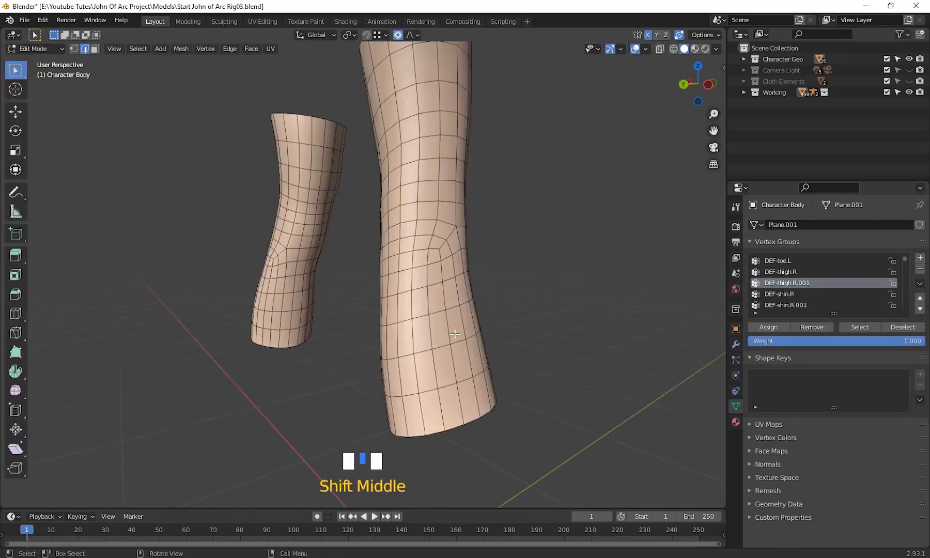
pyautogui.click(573, 401)
pyautogui.press('KP_1')
pyautogui.click(466, 326)
pyautogui.press('Delete')
pyautogui.scroll(-8, 507, 372)
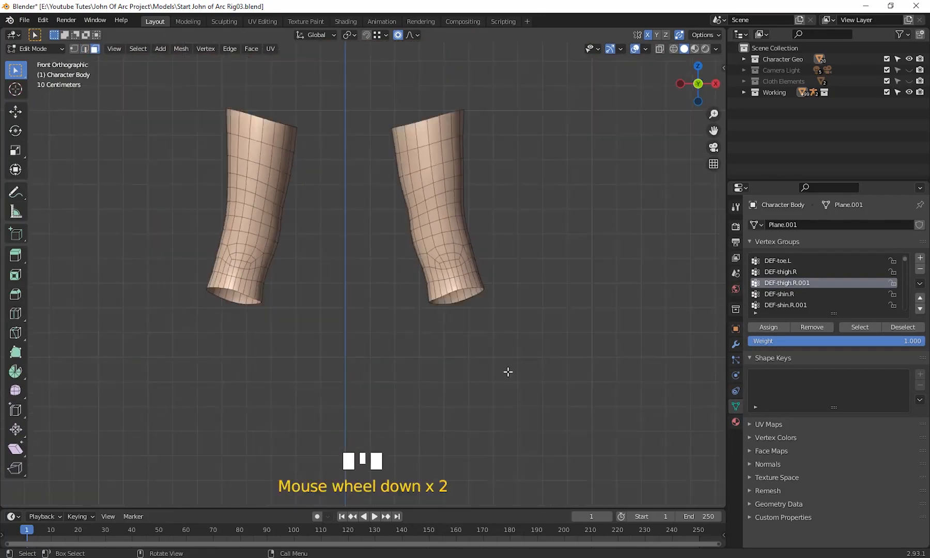
# Step: Return to Object Mode and unhide all hidden objects
pyautogui.keyDown('shift'); pyautogui.moveTo(413, 155); pyautogui.dragTo(405, 291, button='middle'); pyautogui.keyUp('shift')
pyautogui.click(36, 48)
pyautogui.click(38, 61)
pyautogui.hotkey('alt', 'h')
# Step: Put the rig in Pose Mode and test the right knee by raising foot_ik.R about 0.39 m
pyautogui.moveTo(487, 342); pyautogui.dragTo(445, 362, button='middle')
pyautogui.click(454, 248)
pyautogui.click(36, 49)
pyautogui.click(38, 84)
pyautogui.click(455, 399)
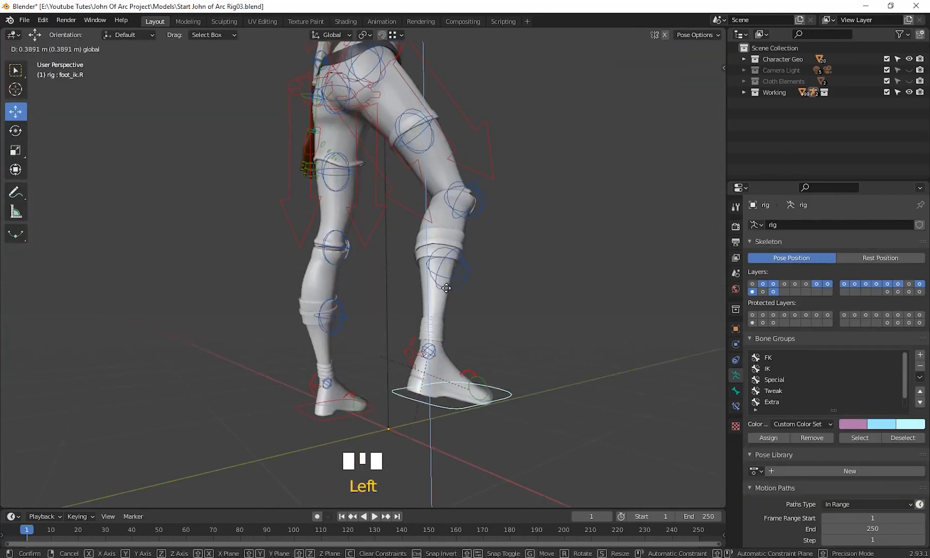
pyautogui.moveTo(506, 362); pyautogui.dragTo(473, 362, button='middle')
# Step: Test the left leg's deformation with the foot_ik.L control and inspect both legs from behind
pyautogui.press('g')
pyautogui.click(520, 305)
pyautogui.moveTo(610, 331); pyautogui.dragTo(522, 350, button='middle')
pyautogui.scroll(3, 522, 350)
pyautogui.scroll(-6, 522, 349)
pyautogui.keyDown('shift'); pyautogui.moveTo(439, 331); pyautogui.dragTo(476, 310, button='middle'); pyautogui.keyUp('shift')
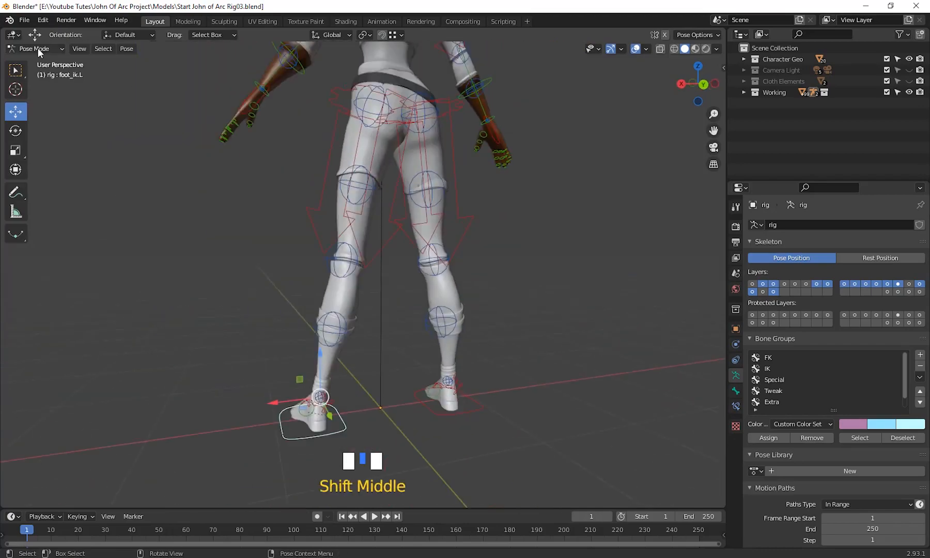
# Step: Return to Object Mode and show only the rig's deform bone layer
pyautogui.click(37, 49)
pyautogui.click(39, 62)
pyautogui.scroll(4, 259, 414)
pyautogui.click(898, 292)
pyautogui.scroll(-3, 349, 391)
pyautogui.scroll(4, 349, 382)
# Step: Join both shoes into one object with Left Shoe as the active one
pyautogui.keyDown('shift'); pyautogui.moveTo(326, 264); pyautogui.dragTo(434, 361, button='middle'); pyautogui.keyUp('shift')
pyautogui.click(360, 345)
pyautogui.click(497, 348)
pyautogui.keyDown('shift'); pyautogui.click(351, 356); pyautogui.keyUp('shift')
pyautogui.hotkey('ctrl', 'j')
pyautogui.moveTo(497, 351); pyautogui.dragTo(329, 342, button='middle')
pyautogui.keyDown('shift'); pyautogui.moveTo(543, 372); pyautogui.dragTo(551, 309, button='middle'); pyautogui.keyUp('shift')
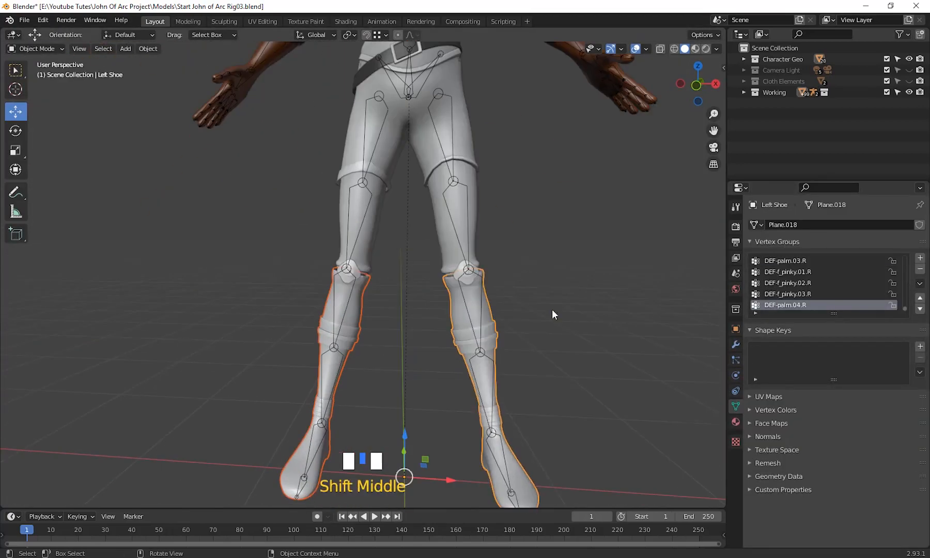
# Step: Select the rig with the joined shoes, enter Weight Paint mode, check DEF-shin.L.001 and activate the DEF-shin.L bone
pyautogui.click(491, 320)
pyautogui.keyDown('shift'); pyautogui.click(527, 361); pyautogui.keyUp('shift')
pyautogui.click(36, 49)
pyautogui.click(39, 108)
pyautogui.keyDown('ctrl'); pyautogui.click(325, 274); pyautogui.keyUp('ctrl')
pyautogui.scroll(4, 361, 289)
pyautogui.moveTo(423, 290); pyautogui.dragTo(475, 292, button='middle')
pyautogui.scroll(-4, 413, 290)
pyautogui.keyDown('ctrl'); pyautogui.click(267, 336); pyautogui.keyUp('ctrl')
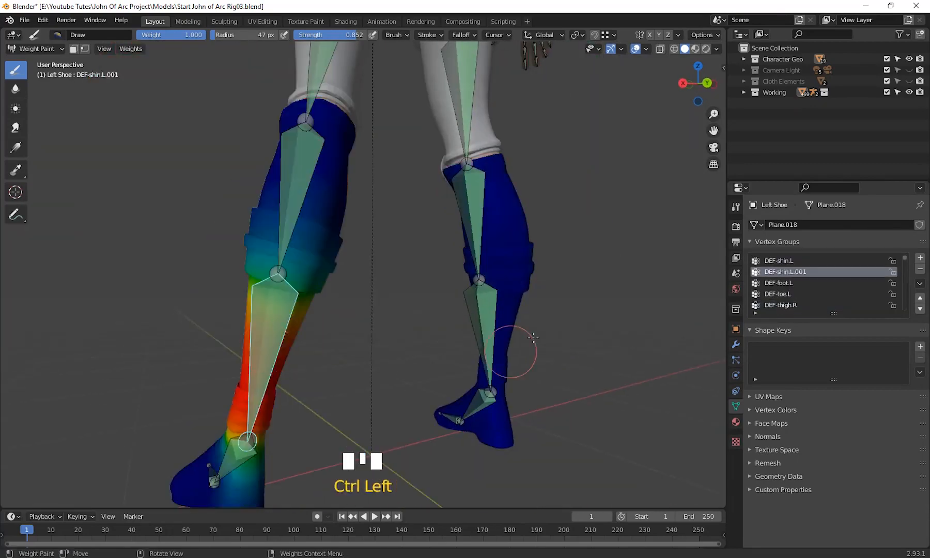
pyautogui.keyDown('ctrl'); pyautogui.click(296, 191); pyautogui.keyUp('ctrl')
# Step: Set brush weight 0.000, strength 1.000 and radius 124 px, and erase DEF-shin.L influence from the right boot
pyautogui.moveTo(393, 269); pyautogui.dragTo(362, 279, button='middle')
pyautogui.moveTo(194, 35); pyautogui.dragTo(138, 36)
pyautogui.moveTo(322, 42); pyautogui.dragTo(368, 42)
pyautogui.moveTo(517, 222); pyautogui.dragTo(556, 326)
pyautogui.scroll(4, 465, 310)
pyautogui.keyDown('shift'); pyautogui.moveTo(465, 310); pyautogui.dragTo(457, 369, button='middle'); pyautogui.keyUp('shift')
pyautogui.press('f')
pyautogui.moveTo(171, 248); pyautogui.dragTo(133, 321)
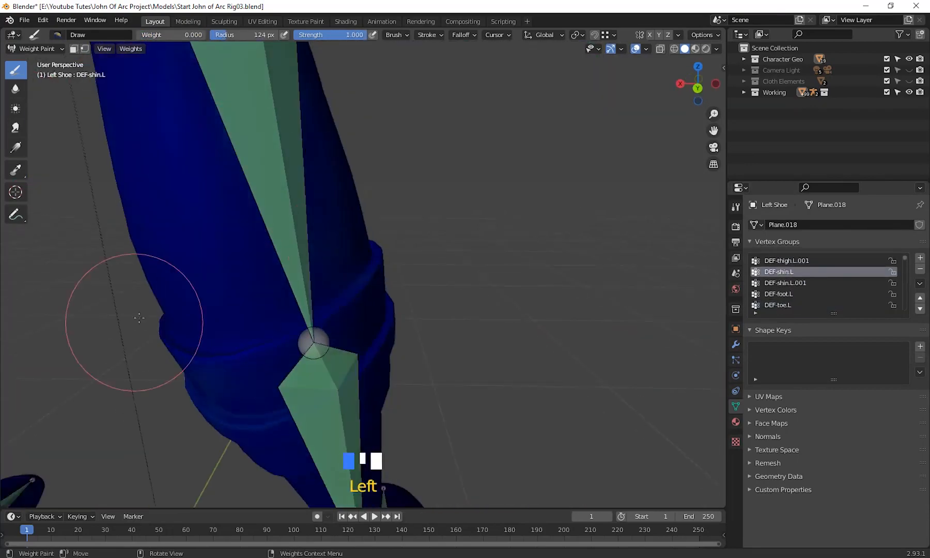
# Step: Check the neighbouring leg bones' weights on the joined shoes and make DEF-shin.R.001 the active bone
pyautogui.moveTo(517, 336)
pyautogui.keyDown('shift'); pyautogui.mouseDown(button='middle')
pyautogui.moveTo(536, 274)
pyautogui.moveTo(344, 256)
pyautogui.mouseUp(button='middle'); pyautogui.keyUp('shift')
pyautogui.keyDown('ctrl'); pyautogui.click(339, 249); pyautogui.keyUp('ctrl')
pyautogui.moveTo(357, 222); pyautogui.dragTo(312, 197, button='middle')
pyautogui.keyDown('ctrl'); pyautogui.click(239, 377); pyautogui.keyUp('ctrl')
pyautogui.moveTo(414, 289); pyautogui.dragTo(574, 279, button='middle')
pyautogui.keyDown('ctrl'); pyautogui.click(585, 403); pyautogui.keyUp('ctrl')
pyautogui.keyDown('ctrl'); pyautogui.click(266, 400); pyautogui.keyUp('ctrl')
pyautogui.moveTo(396, 315)
pyautogui.keyDown('shift'); pyautogui.mouseDown(button='middle')
pyautogui.moveTo(383, 278)
pyautogui.moveTo(331, 283)
pyautogui.mouseUp(button='middle'); pyautogui.keyUp('shift')
pyautogui.scroll(8, 291, 285)
# Step: Paint zero DEF-shin.R.001 weight over the calf and cuff of the right boot, working around it from several sides
pyautogui.moveTo(331, 330); pyautogui.dragTo(397, 430)
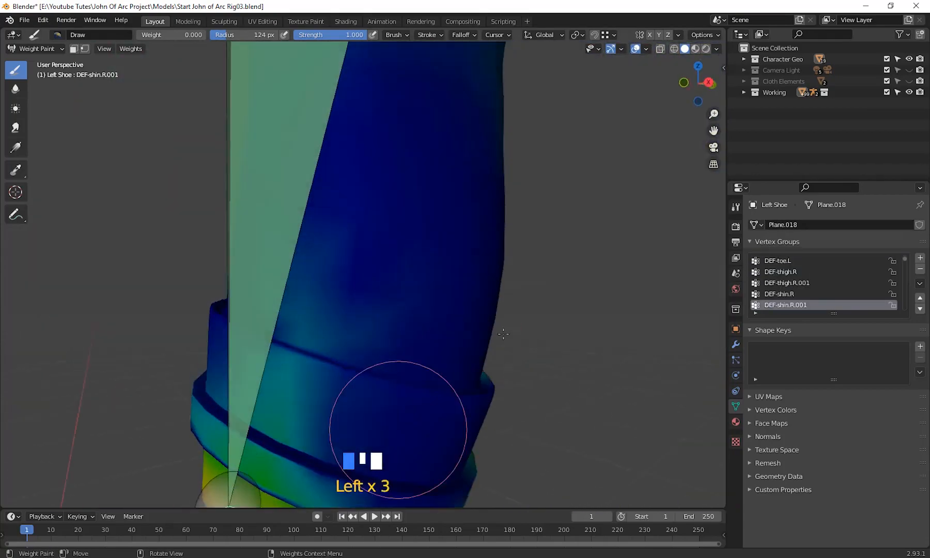
pyautogui.moveTo(397, 430); pyautogui.dragTo(321, 361, button='middle')
pyautogui.moveTo(384, 328); pyautogui.dragTo(445, 370)
pyautogui.moveTo(362, 362); pyautogui.dragTo(460, 372, button='middle')
pyautogui.moveTo(460, 406); pyautogui.dragTo(244, 405)
pyautogui.moveTo(310, 362); pyautogui.dragTo(414, 372, button='middle')
pyautogui.keyDown('shift'); pyautogui.moveTo(413, 372); pyautogui.dragTo(411, 337, button='middle'); pyautogui.keyUp('shift')
pyautogui.scroll(4, 414, 336)
pyautogui.moveTo(483, 390); pyautogui.dragTo(579, 364)
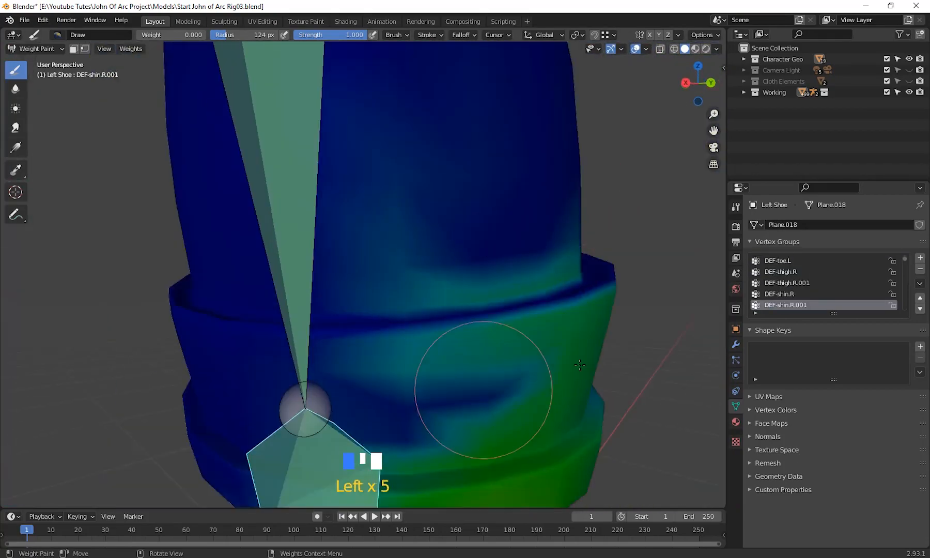
# Step: Erase the remaining DEF-shin.R.001 weight from the folds, rim and back of the right boot's cuff
pyautogui.moveTo(517, 393)
pyautogui.mouseDown(button='middle')
pyautogui.moveTo(457, 403)
pyautogui.moveTo(485, 331)
pyautogui.mouseUp(button='middle')
pyautogui.moveTo(594, 310)
pyautogui.mouseDown()
pyautogui.moveTo(522, 335)
pyautogui.moveTo(558, 310)
pyautogui.mouseUp()
pyautogui.keyDown('shift'); pyautogui.moveTo(517, 331); pyautogui.dragTo(502, 293, button='middle'); pyautogui.keyUp('shift')
pyautogui.moveTo(502, 292); pyautogui.dragTo(439, 315)
pyautogui.moveTo(444, 331)
pyautogui.mouseDown(button='middle')
pyautogui.moveTo(422, 375)
pyautogui.moveTo(454, 331)
pyautogui.mouseUp(button='middle')
pyautogui.moveTo(413, 289)
pyautogui.mouseDown()
pyautogui.moveTo(475, 312)
pyautogui.moveTo(537, 351)
pyautogui.mouseUp()
pyautogui.moveTo(485, 362)
pyautogui.keyDown('shift'); pyautogui.mouseDown(button='middle')
pyautogui.moveTo(479, 437)
pyautogui.moveTo(362, 330)
pyautogui.moveTo(331, 248)
pyautogui.mouseUp(button='middle'); pyautogui.keyUp('shift')
pyautogui.scroll(-5, 478, 437)
pyautogui.moveTo(362, 217); pyautogui.dragTo(299, 202)
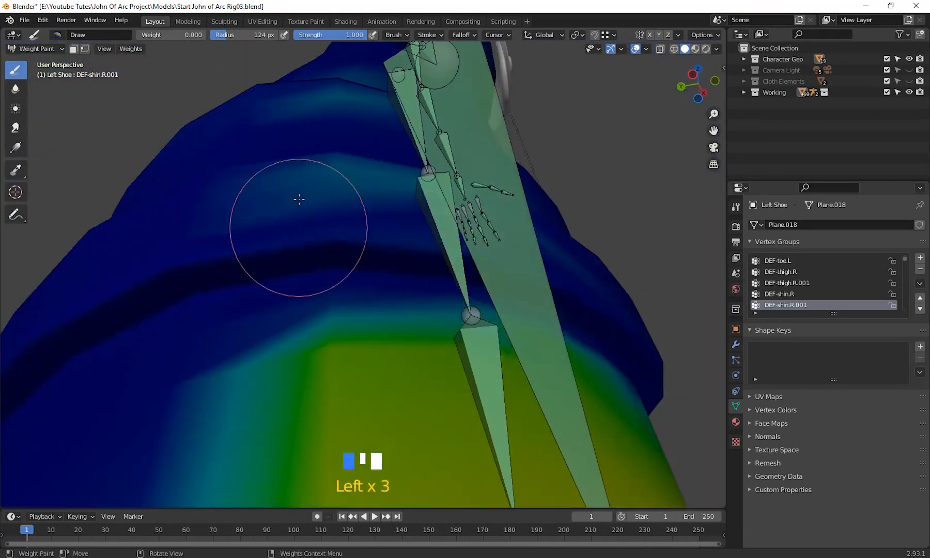
pyautogui.moveTo(331, 228)
pyautogui.mouseDown(button='middle')
pyautogui.moveTo(285, 283)
pyautogui.moveTo(393, 321)
pyautogui.mouseUp(button='middle')
pyautogui.moveTo(485, 410); pyautogui.dragTo(338, 386)
pyautogui.moveTo(338, 386); pyautogui.dragTo(290, 362, button='middle')
pyautogui.scroll(2, 289, 362)
pyautogui.moveTo(129, 388); pyautogui.dragTo(241, 384)
pyautogui.scroll(-6, 310, 372)
pyautogui.moveTo(258, 372); pyautogui.dragTo(383, 362, button='middle')
pyautogui.moveTo(350, 384); pyautogui.dragTo(397, 376)
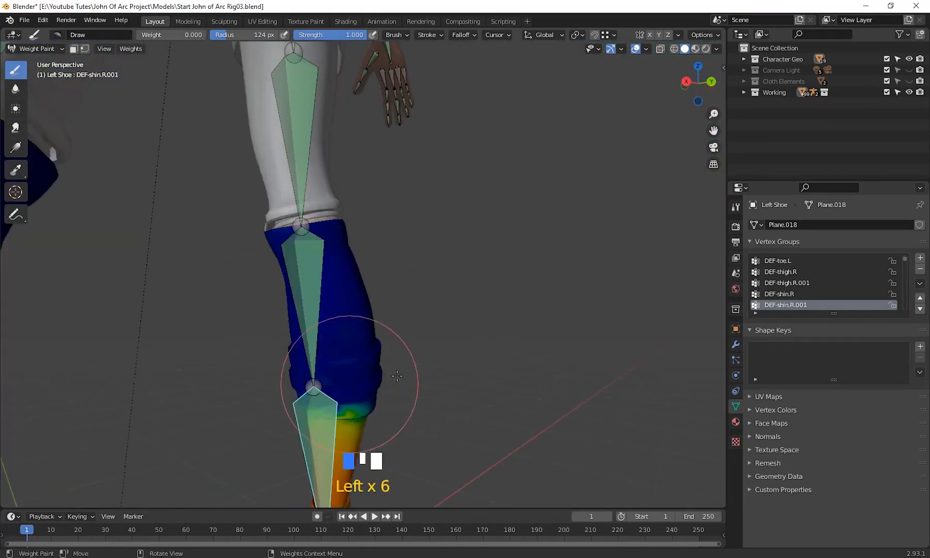
# Step: Return to Object Mode, select the rig with the Thigh Cloth mesh, and enter Weight Paint mode on the cloth
pyautogui.click(40, 48)
pyautogui.click(41, 62)
pyautogui.click(468, 222)
pyautogui.rightClick(512, 321)
pyautogui.click(508, 301)
pyautogui.click(38, 49)
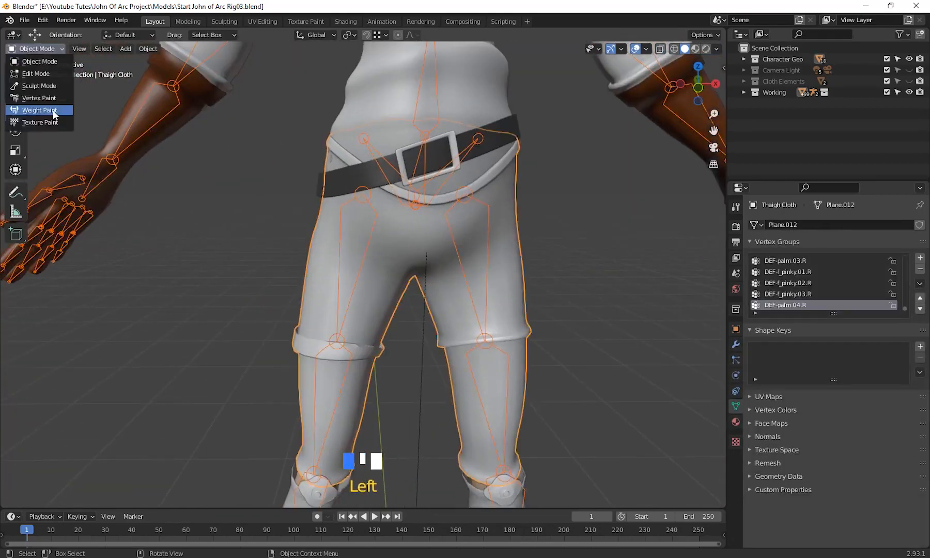
pyautogui.click(46, 110)
pyautogui.keyDown('shift'); pyautogui.moveTo(560, 401); pyautogui.dragTo(499, 390, button='middle'); pyautogui.keyUp('shift')
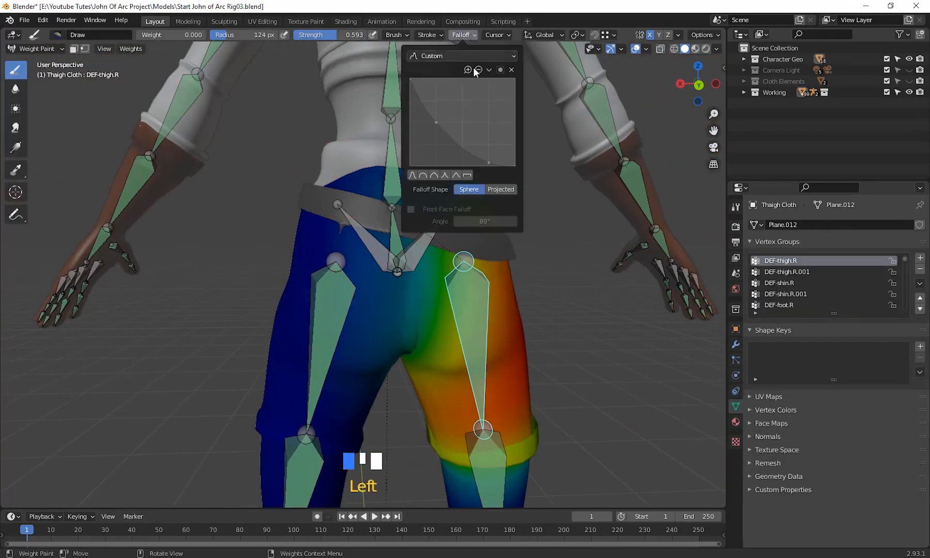
# Step: Try erasing DEF-thigh.R weight around the back of the thigh cloth with X mirroring on, undoing the strokes
pyautogui.moveTo(444, 290); pyautogui.dragTo(439, 248, button='middle')
pyautogui.moveTo(408, 227); pyautogui.dragTo(398, 198)
pyautogui.moveTo(398, 198); pyautogui.dragTo(465, 248, button='middle')
pyautogui.hotkey('ctrl', 'z')
pyautogui.scroll(2, 362, 310)
pyautogui.moveTo(393, 310); pyautogui.dragTo(288, 339, button='middle')
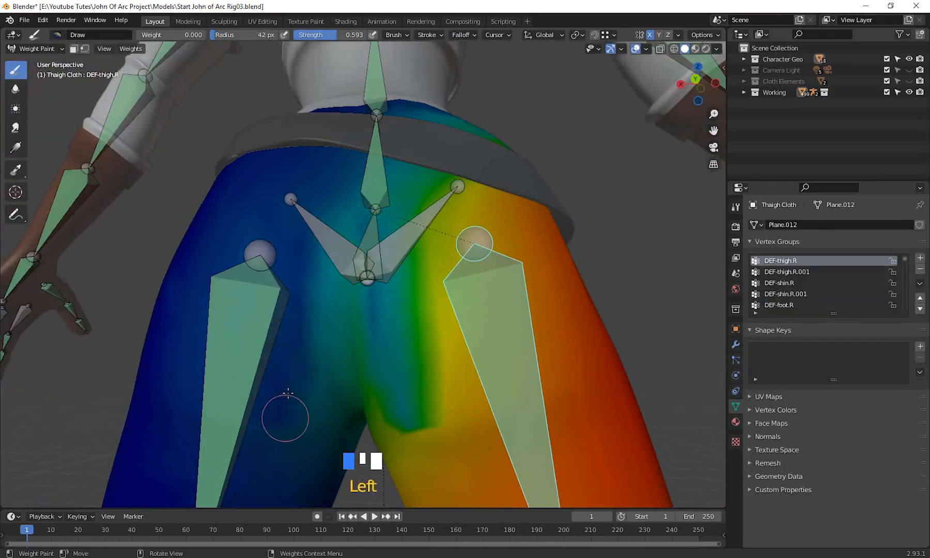
pyautogui.hotkey('ctrl', 'z')
pyautogui.moveTo(288, 394); pyautogui.dragTo(310, 372, button='middle')
# Step: Show the weight brush's tool settings and turn off X mirror symmetry
pyautogui.press('n')
pyautogui.click(641, 332)
pyautogui.scroll(-17, 628, 268)
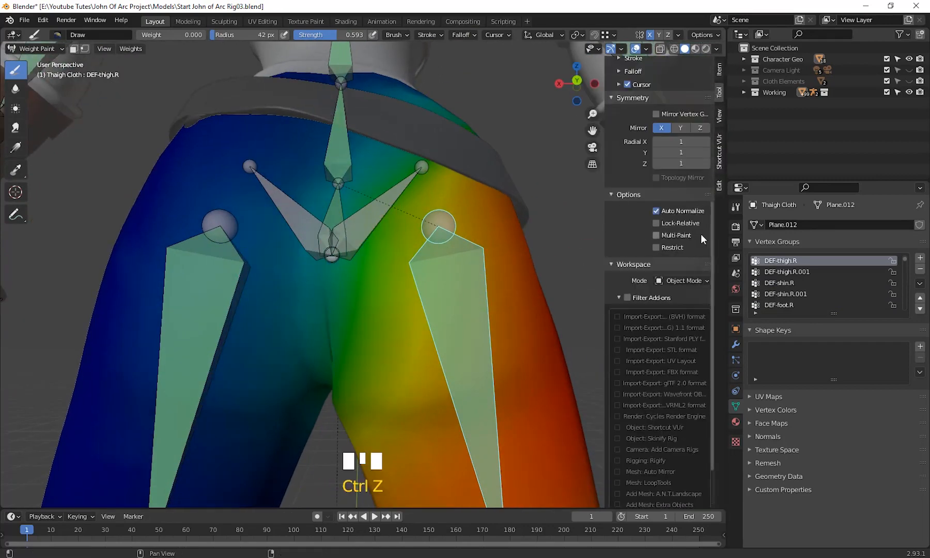
pyautogui.scroll(6, 644, 209)
pyautogui.click(634, 190)
pyautogui.click(638, 178)
pyautogui.scroll(-9, 679, 325)
pyautogui.click(662, 320)
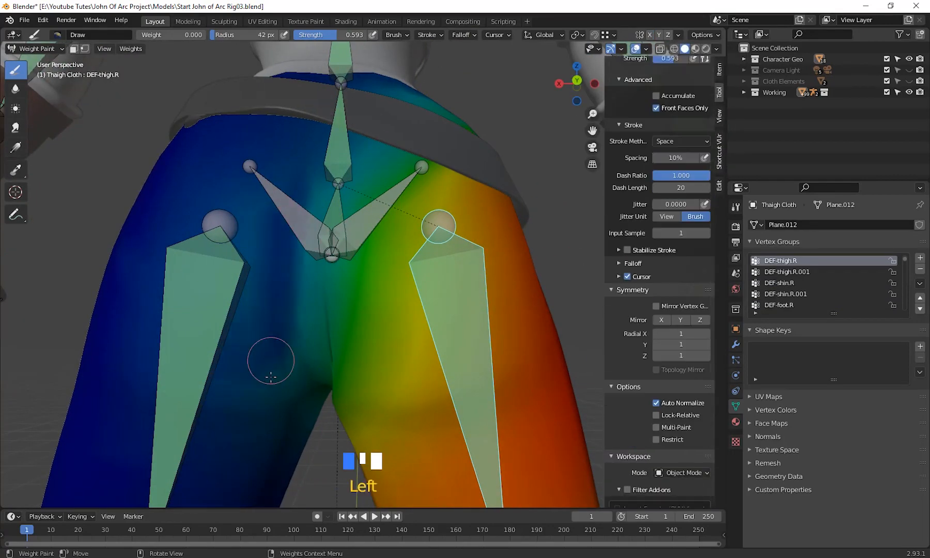
# Step: Paint zero DEF-thigh.R weight over the opposite thigh and crotch of the thigh cloth with a 42 px brush
pyautogui.moveTo(270, 375); pyautogui.dragTo(207, 217)
pyautogui.moveTo(444, 310); pyautogui.dragTo(434, 357, button='middle')
pyautogui.moveTo(455, 341)
pyautogui.keyDown('shift'); pyautogui.mouseDown(button='middle')
pyautogui.moveTo(478, 367)
pyautogui.moveTo(413, 331)
pyautogui.mouseUp(button='middle'); pyautogui.keyUp('shift')
pyautogui.moveTo(413, 331); pyautogui.dragTo(453, 399)
pyautogui.scroll(-3, 429, 362)
# Step: Activate the opposite thigh bone and DEF-spine to check their weights on the thigh cloth
pyautogui.keyDown('ctrl'); pyautogui.click(287, 315); pyautogui.keyUp('ctrl')
pyautogui.moveTo(453, 398)
pyautogui.mouseDown(button='middle')
pyautogui.moveTo(310, 330)
pyautogui.moveTo(423, 351)
pyautogui.mouseUp(button='middle')
pyautogui.moveTo(424, 351)
pyautogui.keyDown('shift'); pyautogui.mouseDown(button='middle')
pyautogui.moveTo(436, 409)
pyautogui.moveTo(279, 222)
pyautogui.moveTo(400, 353)
pyautogui.mouseUp(button='middle'); pyautogui.keyUp('shift')
pyautogui.keyDown('shift'); pyautogui.moveTo(408, 206); pyautogui.dragTo(421, 362, button='middle'); pyautogui.keyUp('shift')
pyautogui.keyDown('ctrl'); pyautogui.click(359, 227); pyautogui.keyUp('ctrl')
pyautogui.moveTo(362, 310); pyautogui.dragTo(388, 322, button='middle')
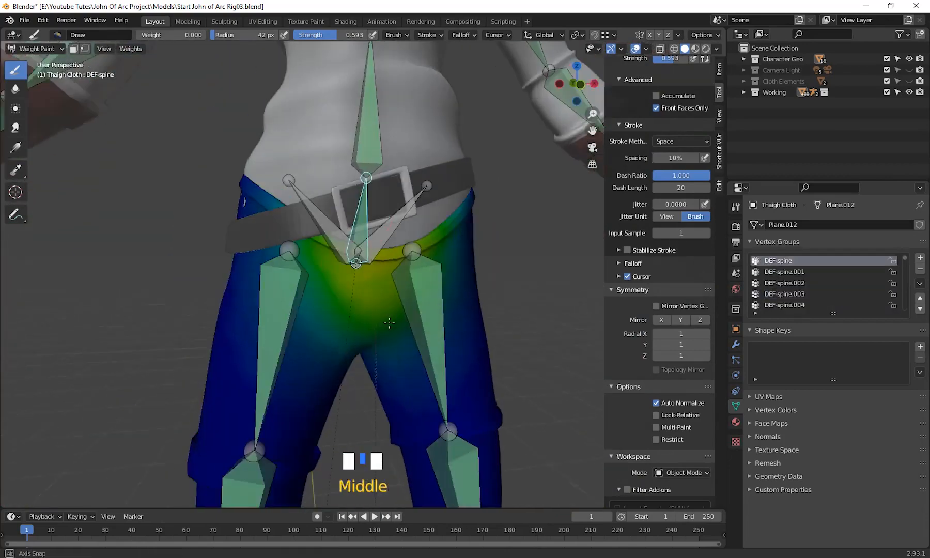
# Step: Brush zero weight over the thigh cloth's crotch for the hip bone beside the spine, and recheck DEF-spine's weights
pyautogui.keyDown('ctrl'); pyautogui.click(393, 220); pyautogui.keyUp('ctrl')
pyautogui.moveTo(413, 289)
pyautogui.mouseDown(button='middle')
pyautogui.moveTo(312, 271)
pyautogui.moveTo(383, 330)
pyautogui.mouseUp(button='middle')
pyautogui.moveTo(362, 310); pyautogui.dragTo(384, 366)
pyautogui.moveTo(384, 365); pyautogui.dragTo(336, 289, button='middle')
pyautogui.moveTo(336, 290); pyautogui.dragTo(409, 394)
pyautogui.keyDown('ctrl'); pyautogui.click(357, 227); pyautogui.keyUp('ctrl')
pyautogui.moveTo(413, 310)
pyautogui.mouseDown(button='middle')
pyautogui.moveTo(297, 231)
pyautogui.moveTo(433, 362)
pyautogui.mouseUp(button='middle')
pyautogui.moveTo(433, 362)
pyautogui.keyDown('shift'); pyautogui.mouseDown(button='middle')
pyautogui.moveTo(428, 263)
pyautogui.moveTo(525, 330)
pyautogui.mouseUp(button='middle'); pyautogui.keyUp('shift')
pyautogui.press('n')
# Step: Return to Object Mode, select the rig and show all bone layers in its upper row
pyautogui.hotkey('ctrl', 'Tab')
pyautogui.scroll(3, 496, 189)
pyautogui.click(439, 170)
pyautogui.keyDown('shift'); pyautogui.moveTo(753, 284); pyautogui.dragTo(876, 283); pyautogui.keyUp('shift')
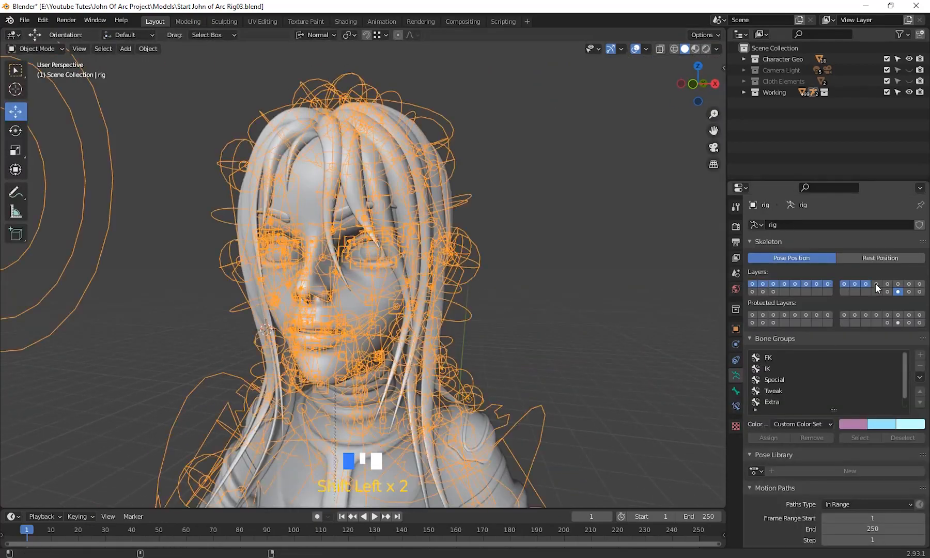
# Step: Switch the rig to Pose Mode and rotate the chest control by -63.8° to test the upper body and hair
pyautogui.click(403, 207)
pyautogui.scroll(-2, 481, 192)
pyautogui.click(421, 248)
pyautogui.hotkey('ctrl', 'Tab')
pyautogui.moveTo(482, 192); pyautogui.dragTo(415, 320, button='middle')
pyautogui.press('r')
pyautogui.scroll(-2, 430, 250)
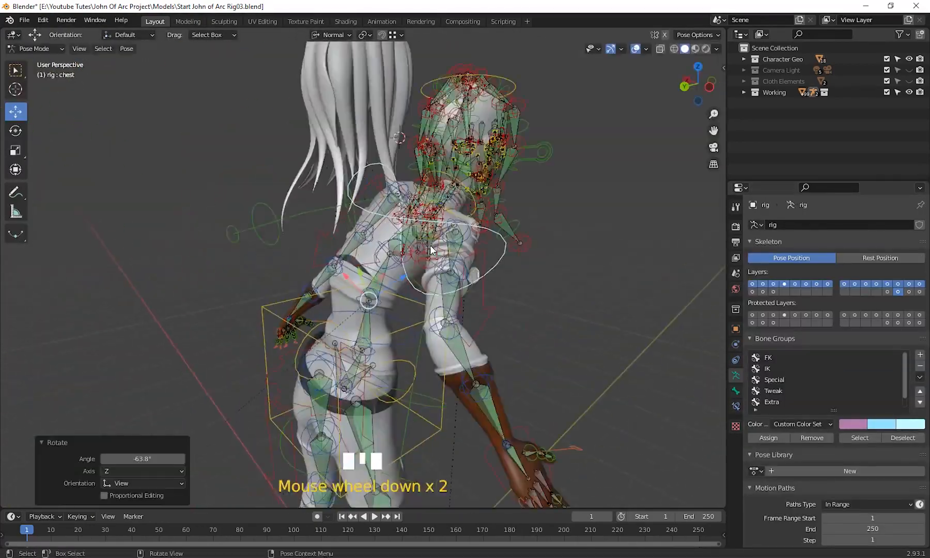
# Step: Return to Object Mode, select the hair together with the rig and parent the hair to it
pyautogui.hotkey('ctrl', 'Tab')
pyautogui.moveTo(430, 250); pyautogui.dragTo(496, 290, button='middle')
pyautogui.scroll(3, 496, 289)
pyautogui.keyDown('shift'); pyautogui.click(644, 423); pyautogui.keyUp('shift')
pyautogui.scroll(-4, 532, 248)
pyautogui.click(403, 197)
pyautogui.keyDown('shift'); pyautogui.click(462, 309); pyautogui.keyUp('shift')
pyautogui.hotkey('ctrl', 'p')
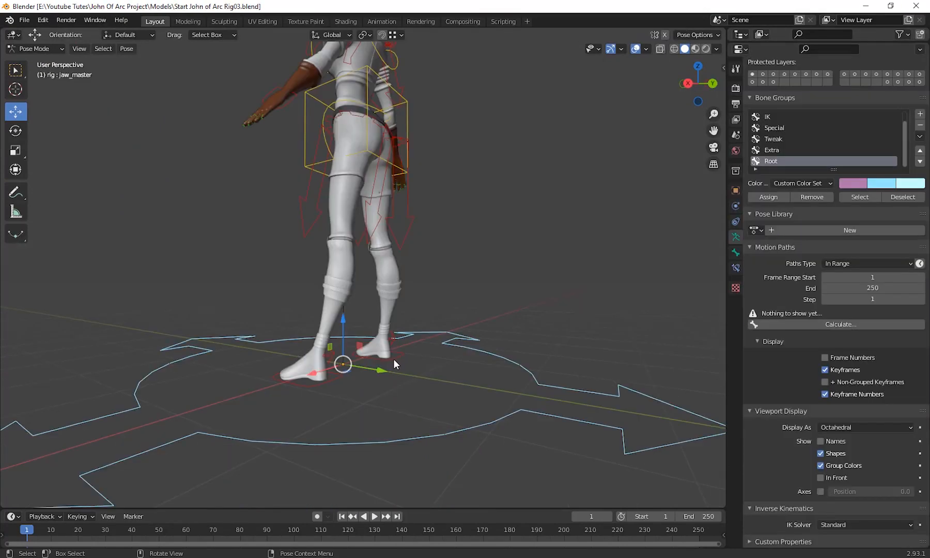
# Step: Select foot_ik.R and raise the right foot about 0.69 m along Z to bend the leg
pyautogui.click(394, 359)
pyautogui.moveTo(413, 378); pyautogui.dragTo(454, 330, button='middle')
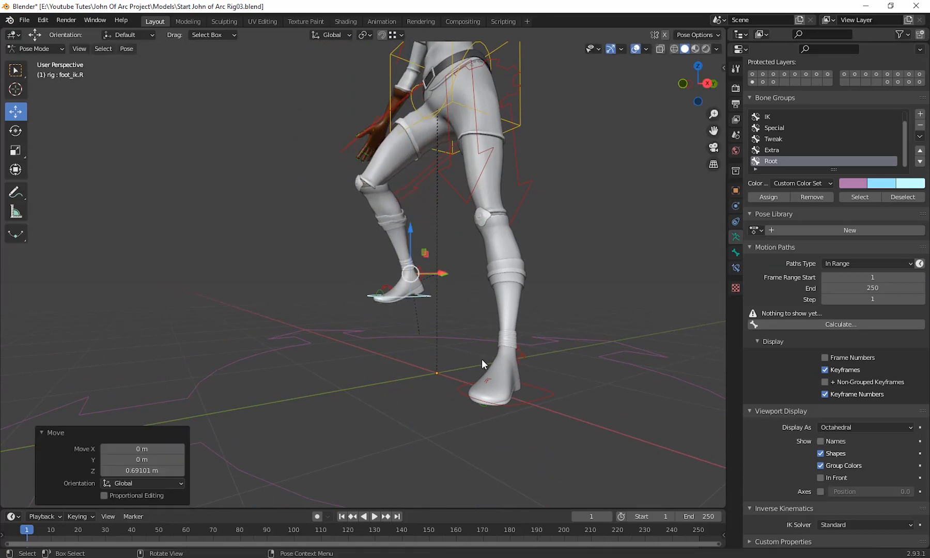
pyautogui.moveTo(482, 359); pyautogui.dragTo(386, 269, button='middle')
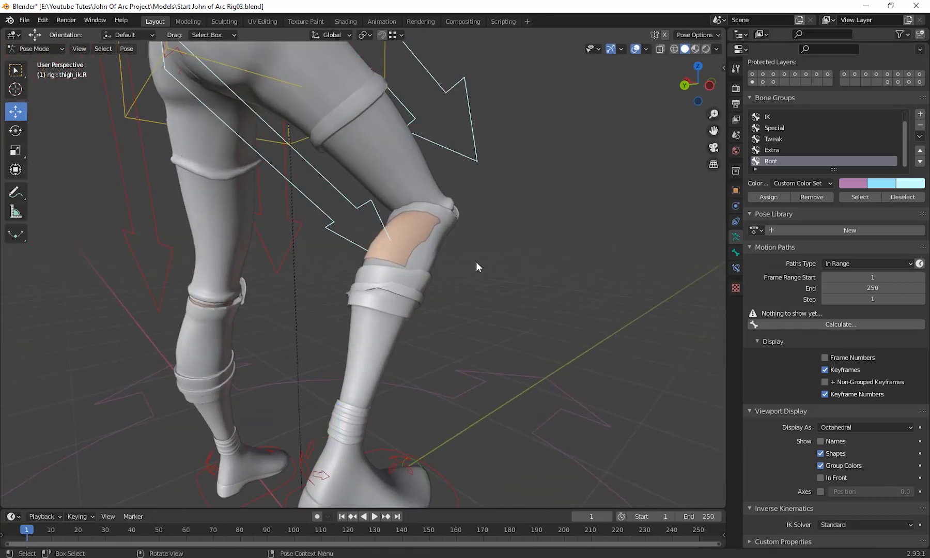
# Step: Examine the bent right leg's knee, calf and boot cuff from several sides
pyautogui.moveTo(476, 261); pyautogui.dragTo(517, 344, button='middle')
pyautogui.scroll(4, 465, 346)
pyautogui.scroll(-2, 294, 356)
pyautogui.moveTo(300, 363); pyautogui.dragTo(349, 307, button='middle')
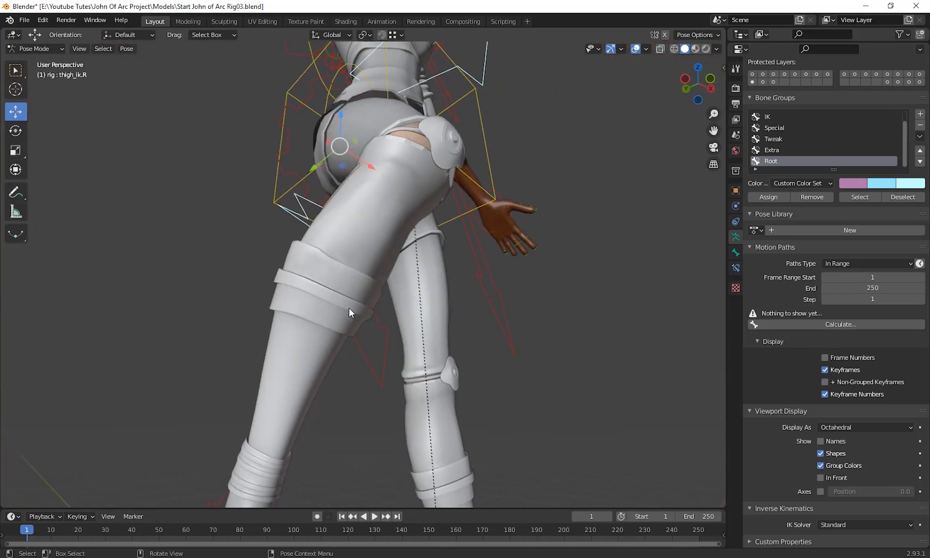
pyautogui.moveTo(448, 367); pyautogui.dragTo(178, 381, button='middle')
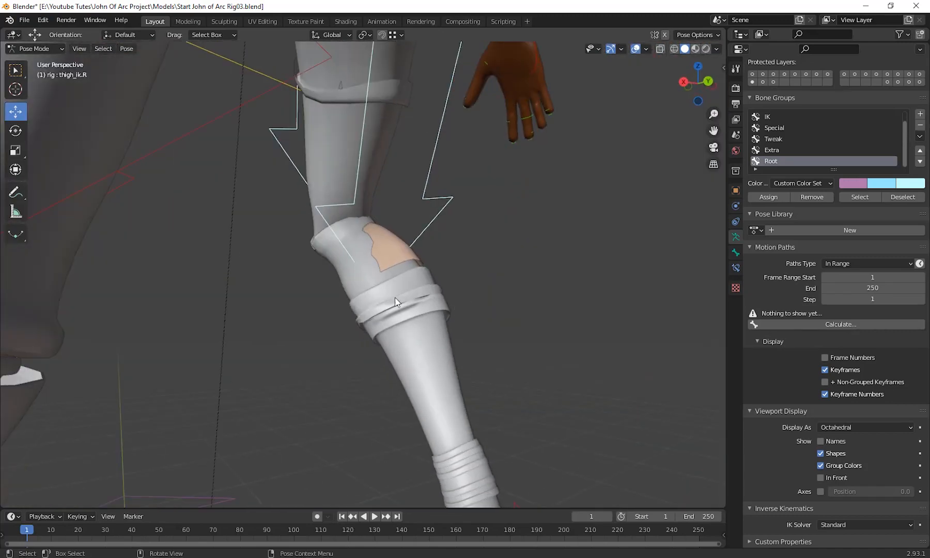
pyautogui.scroll(-5, 396, 302)
pyautogui.moveTo(313, 326); pyautogui.dragTo(428, 387, button='middle')
pyautogui.moveTo(428, 386); pyautogui.dragTo(487, 369, button='middle')
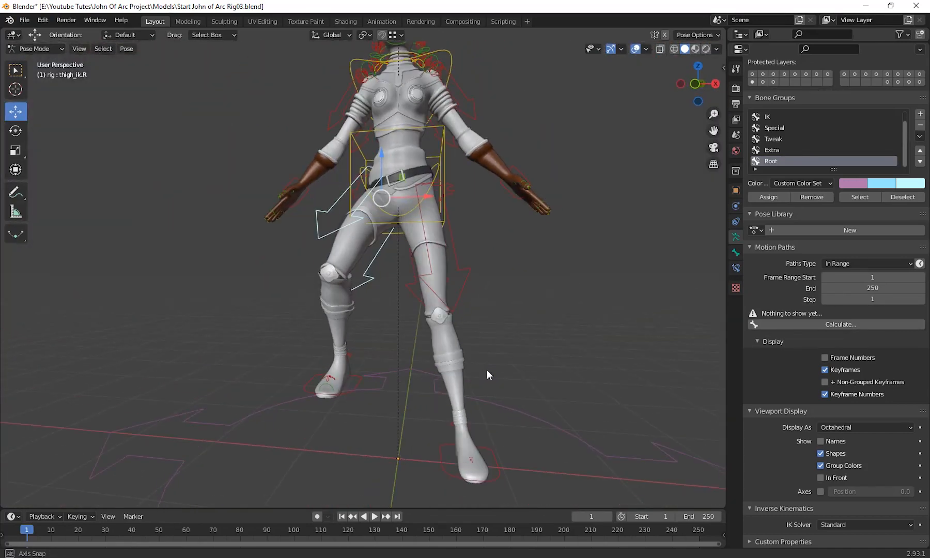
# Step: Select foot_ik.L and raise the left foot 1.118 m along Z
pyautogui.click(353, 388)
pyautogui.moveTo(430, 418); pyautogui.dragTo(469, 347, button='middle')
pyautogui.click(499, 418)
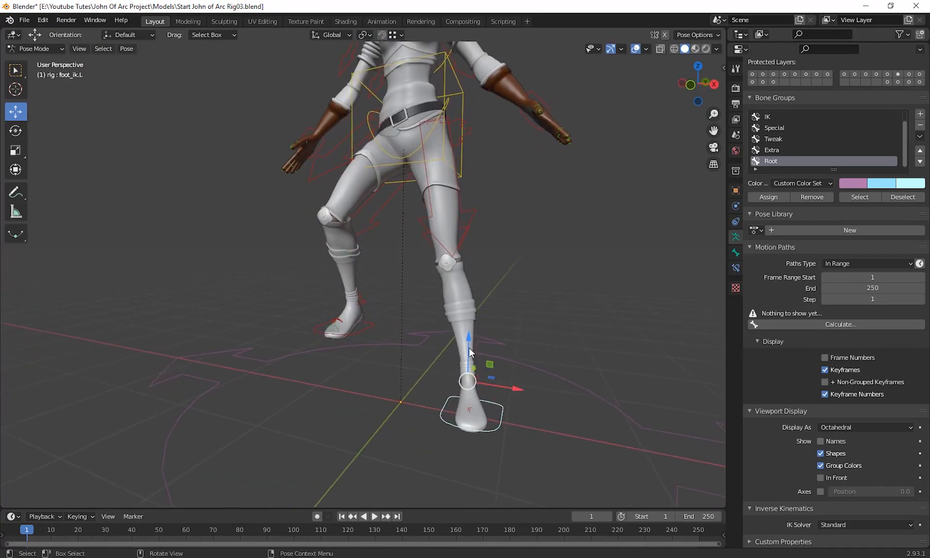
pyautogui.click(473, 232)
pyautogui.moveTo(473, 231); pyautogui.dragTo(504, 367, button='middle')
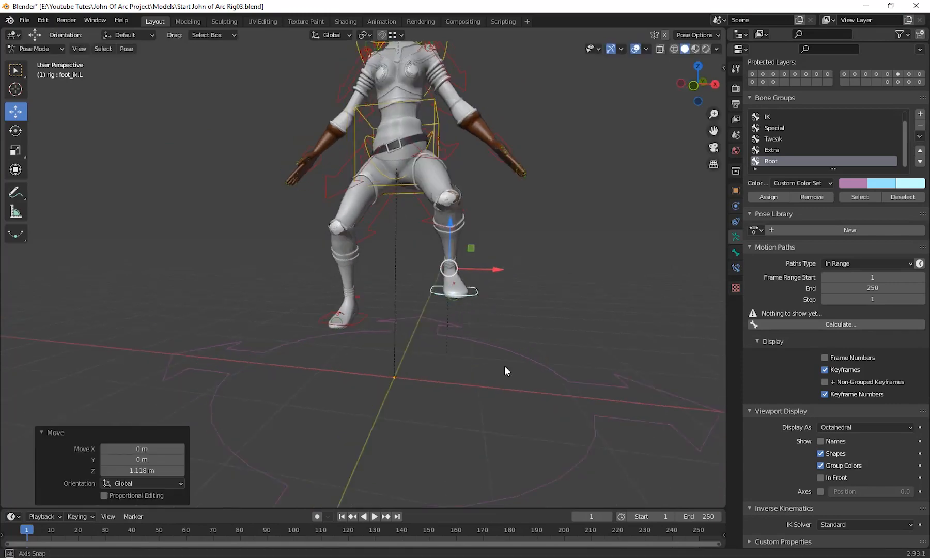
# Step: Examine the hips, knees and boot cuffs of both bent legs from the side and behind
pyautogui.moveTo(645, 367); pyautogui.dragTo(430, 232, button='middle')
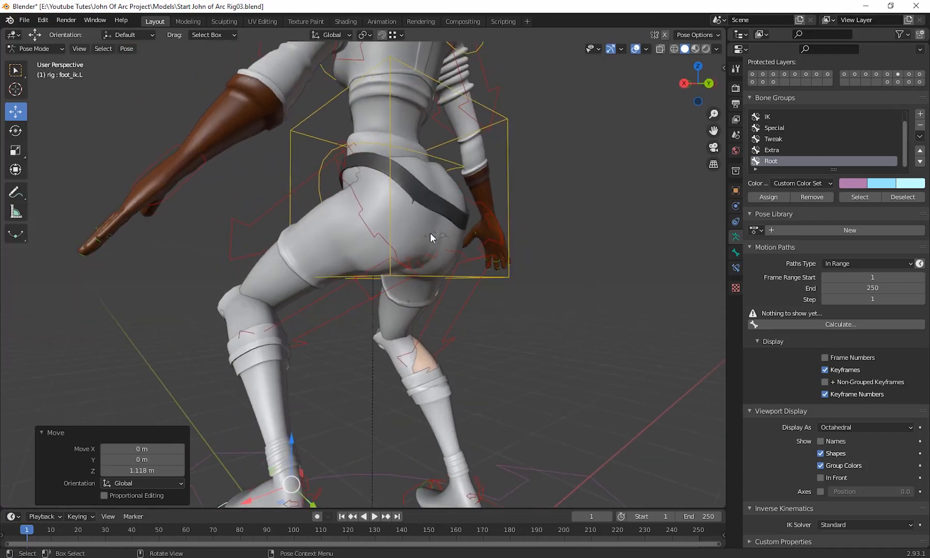
pyautogui.moveTo(352, 323); pyautogui.dragTo(413, 292, button='middle')
pyautogui.scroll(4, 435, 330)
pyautogui.scroll(3, 426, 349)
pyautogui.scroll(-2, 414, 295)
pyautogui.scroll(-2, 451, 372)
pyautogui.moveTo(442, 368)
pyautogui.mouseDown(button='middle')
pyautogui.moveTo(451, 372)
pyautogui.moveTo(312, 344)
pyautogui.moveTo(436, 355)
pyautogui.moveTo(421, 400)
pyautogui.moveTo(428, 341)
pyautogui.moveTo(433, 382)
pyautogui.mouseUp(button='middle')
pyautogui.scroll(2, 453, 376)
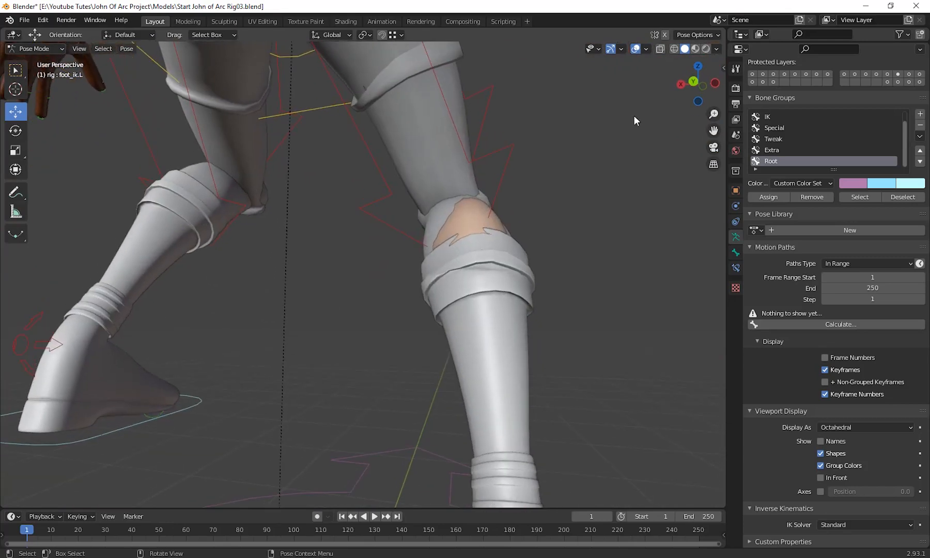
# Step: Switch the viewport to rendered shading, enlarge the scene outliner and show the Camera Light collection
pyautogui.click(705, 48)
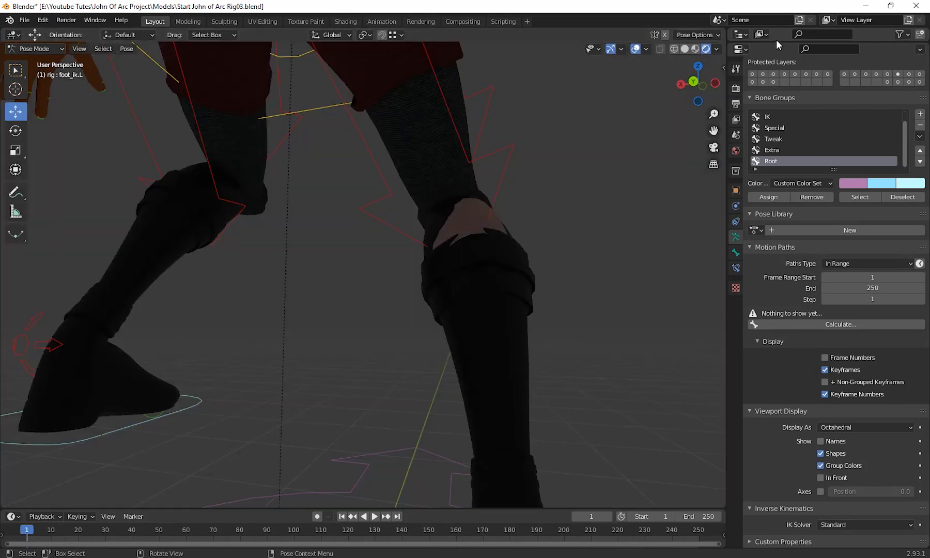
pyautogui.moveTo(775, 43); pyautogui.dragTo(774, 324)
pyautogui.click(743, 60)
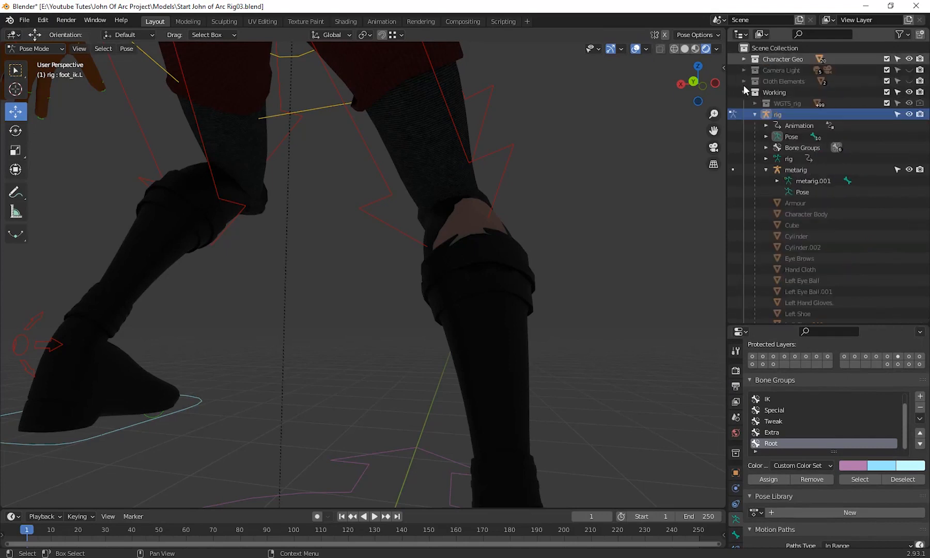
pyautogui.click(743, 92)
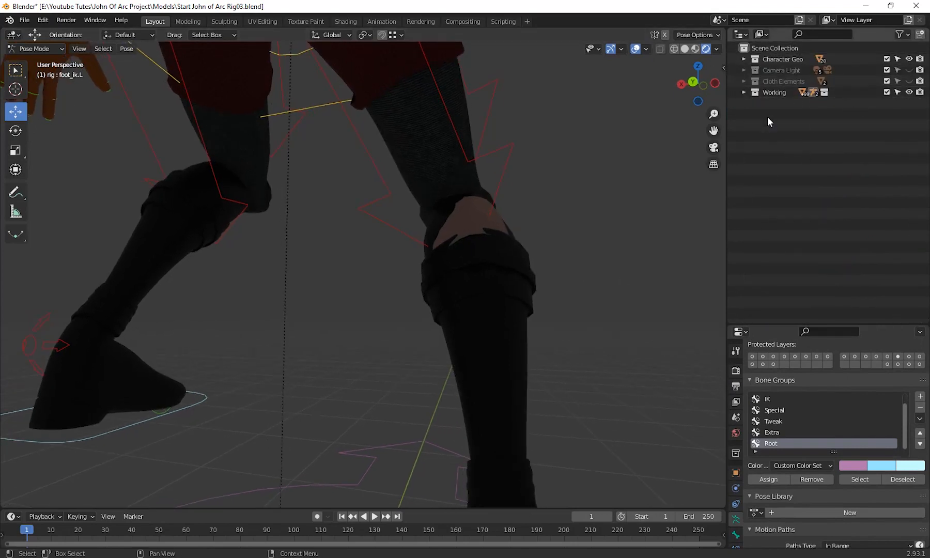
pyautogui.click(783, 70)
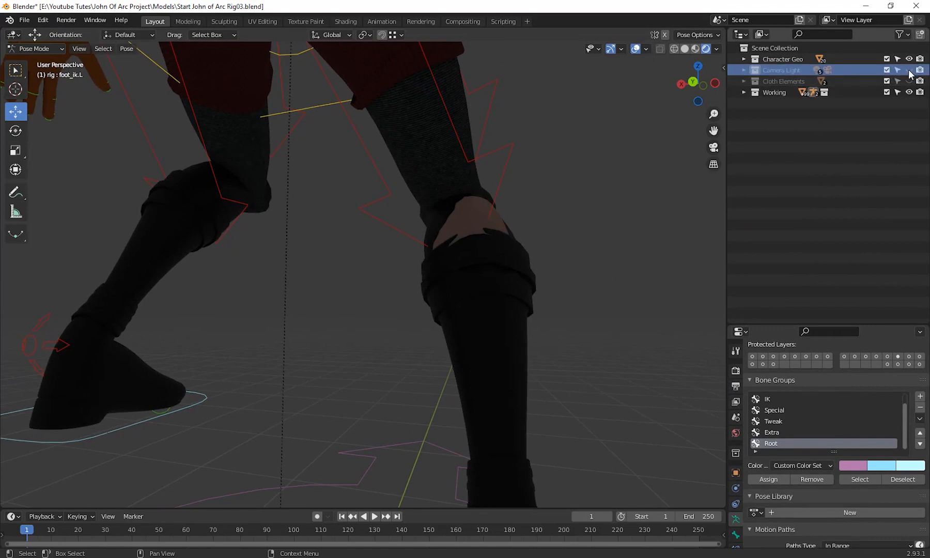
pyautogui.click(910, 69)
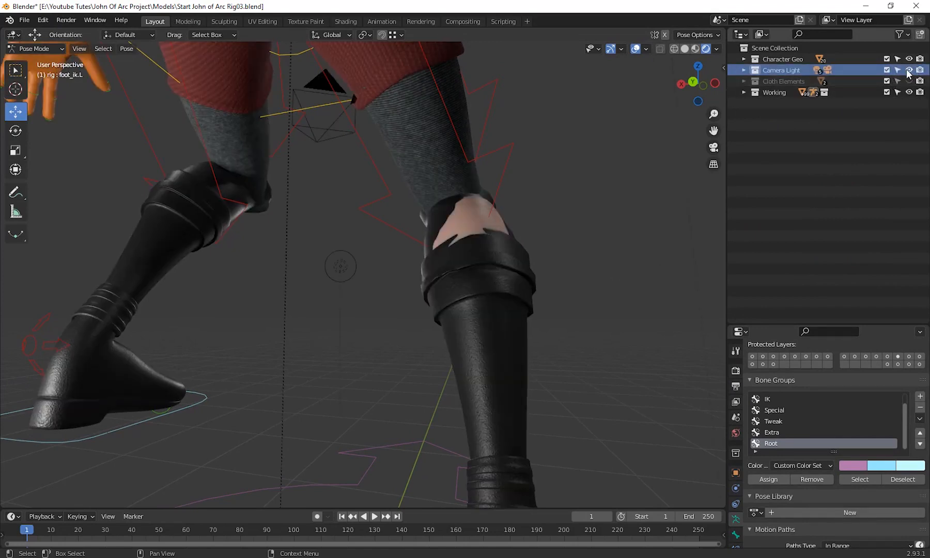
# Step: Review the lit leg, select the head control and test a trackball rotation of the head, cancelling it
pyautogui.moveTo(267, 301); pyautogui.dragTo(436, 206, button='middle')
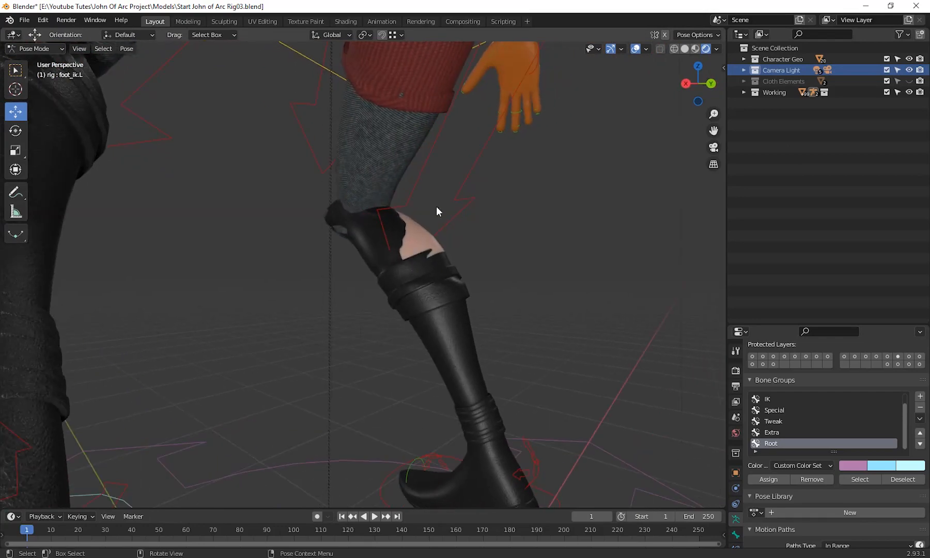
pyautogui.moveTo(414, 256); pyautogui.dragTo(375, 272, button='middle')
pyautogui.moveTo(328, 200); pyautogui.dragTo(449, 323, button='middle')
pyautogui.keyDown('shift'); pyautogui.moveTo(398, 101); pyautogui.dragTo(497, 252, button='middle'); pyautogui.keyUp('shift')
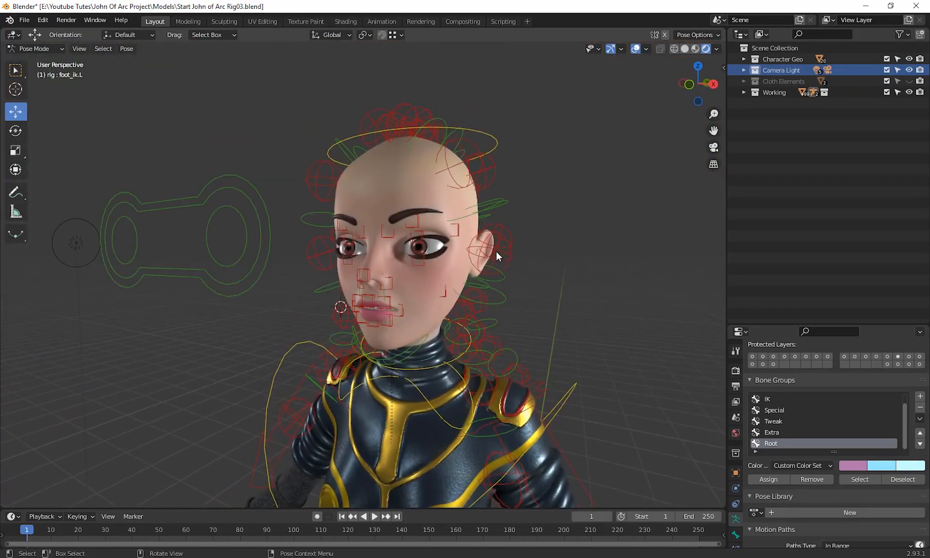
pyautogui.click(492, 133)
pyautogui.moveTo(484, 336); pyautogui.dragTo(494, 366, button='middle')
pyautogui.scroll(3, 489, 336)
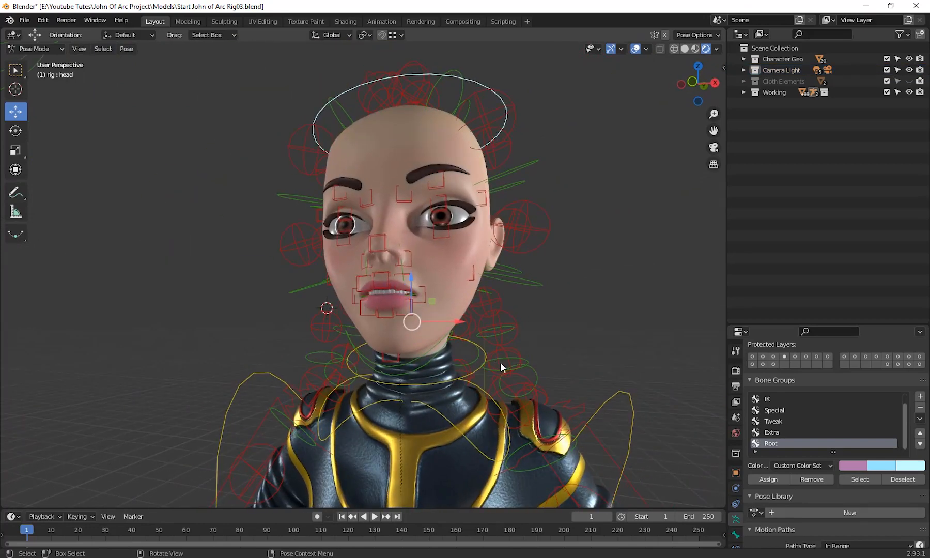
pyautogui.press('r')
pyautogui.press('r')
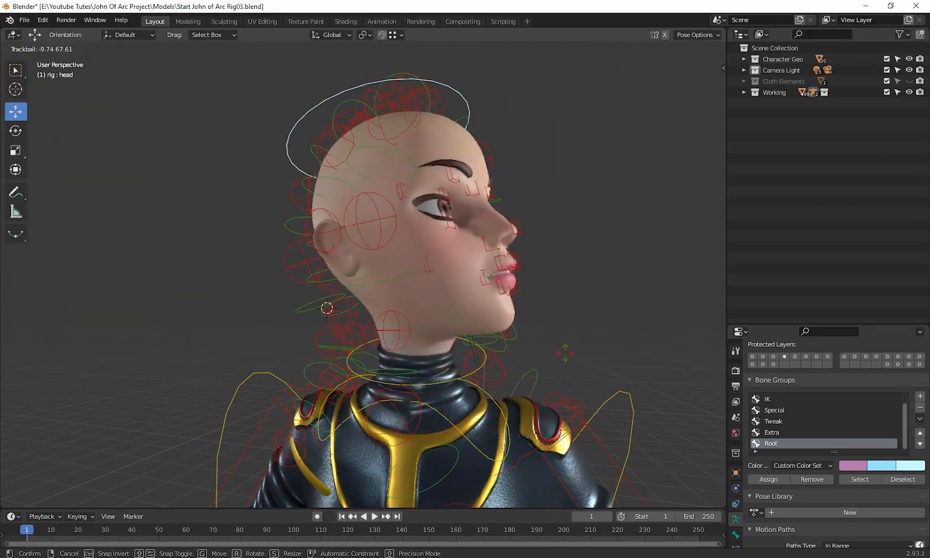
pyautogui.press('Escape')
# Step: Select the eyes control and try moving it to test the gaze, cancelling the move
pyautogui.scroll(5, 548, 364)
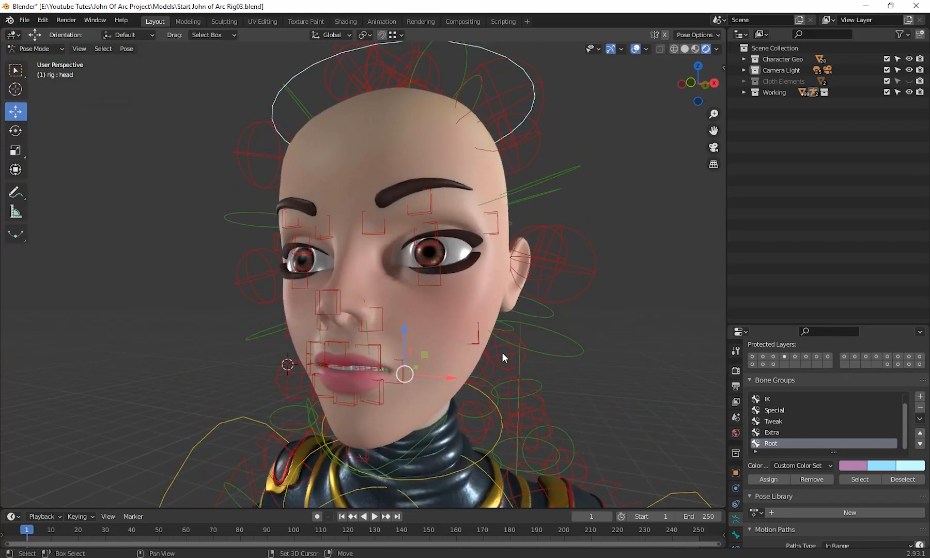
pyautogui.keyDown('shift'); pyautogui.moveTo(503, 354); pyautogui.dragTo(570, 330, button='middle'); pyautogui.keyUp('shift')
pyautogui.scroll(-2, 536, 300)
pyautogui.keyDown('shift'); pyautogui.moveTo(536, 273); pyautogui.dragTo(512, 312, button='middle'); pyautogui.keyUp('shift')
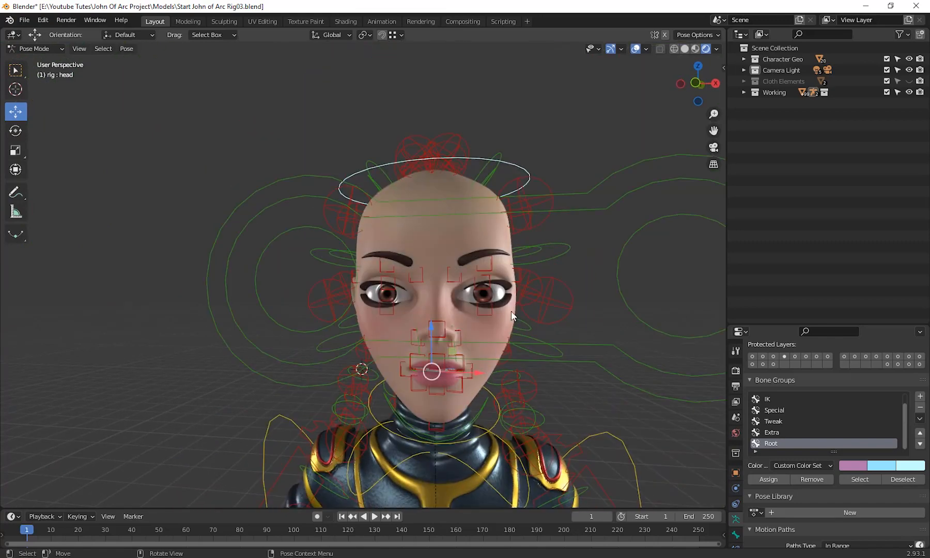
pyautogui.click(592, 194)
pyautogui.press('KP_Decimal')
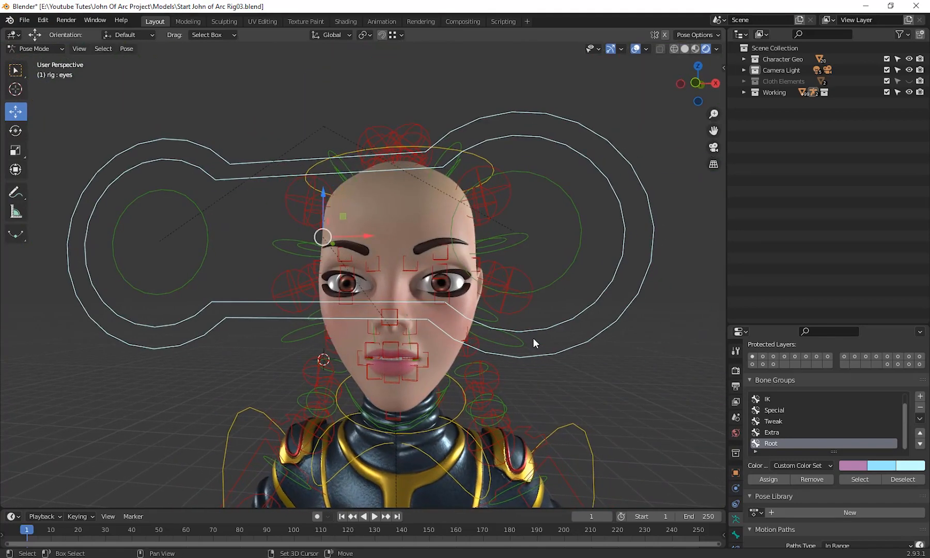
pyautogui.press('g')
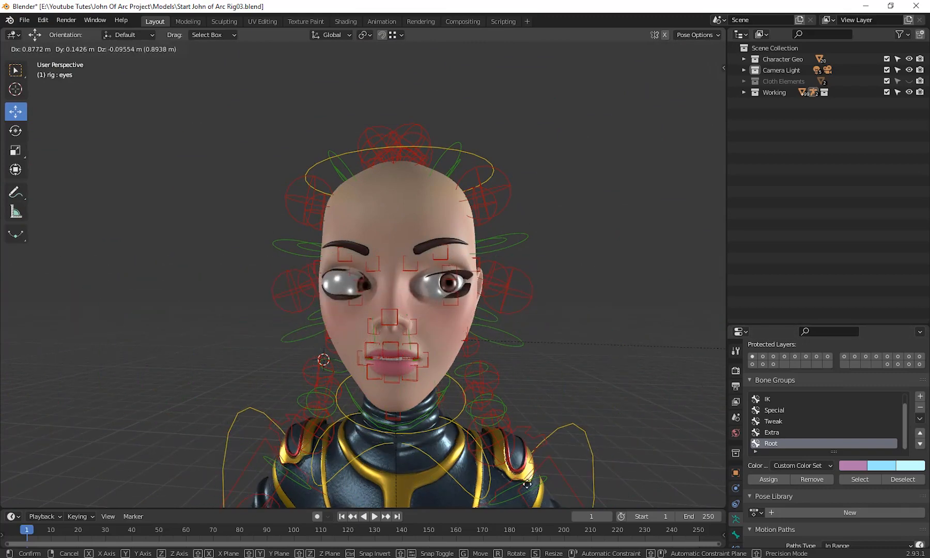
pyautogui.press('Escape')
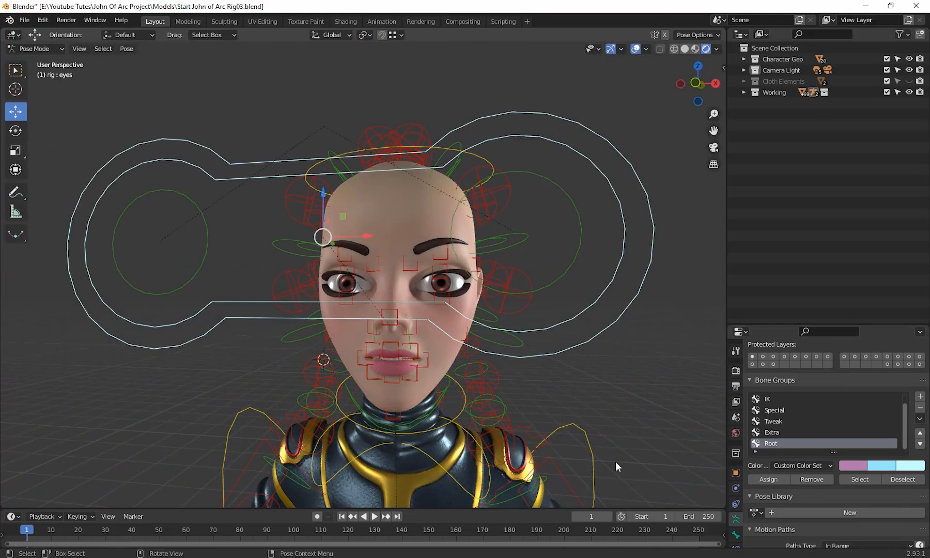
# Step: Select the jaw_master control beneath the chin
pyautogui.moveTo(532, 400); pyautogui.dragTo(419, 380, button='middle')
pyautogui.scroll(6, 429, 371)
pyautogui.click(377, 337)
pyautogui.scroll(-3, 389, 370)
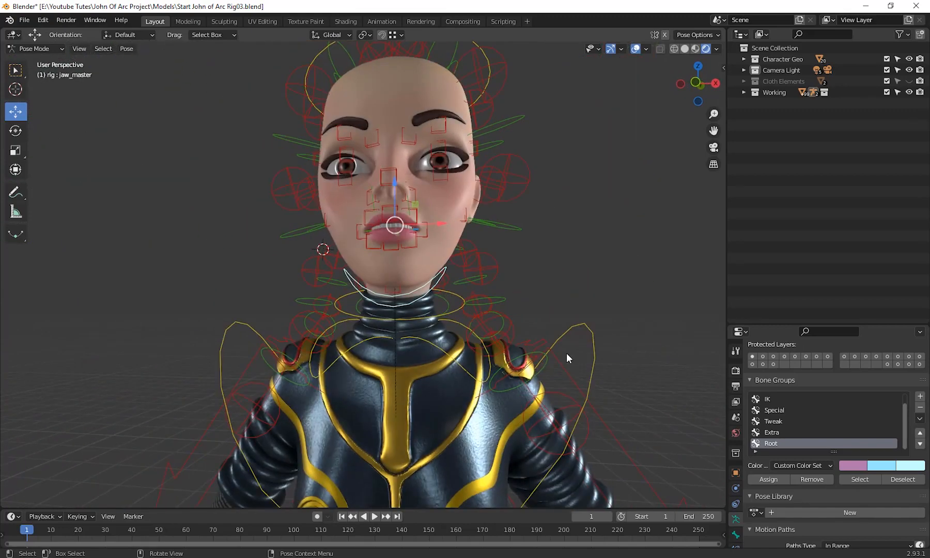
# Step: Try rotating the jaw_master control about the global X axis to test how the mouth opens
pyautogui.moveTo(566, 353); pyautogui.dragTo(581, 348, button='middle')
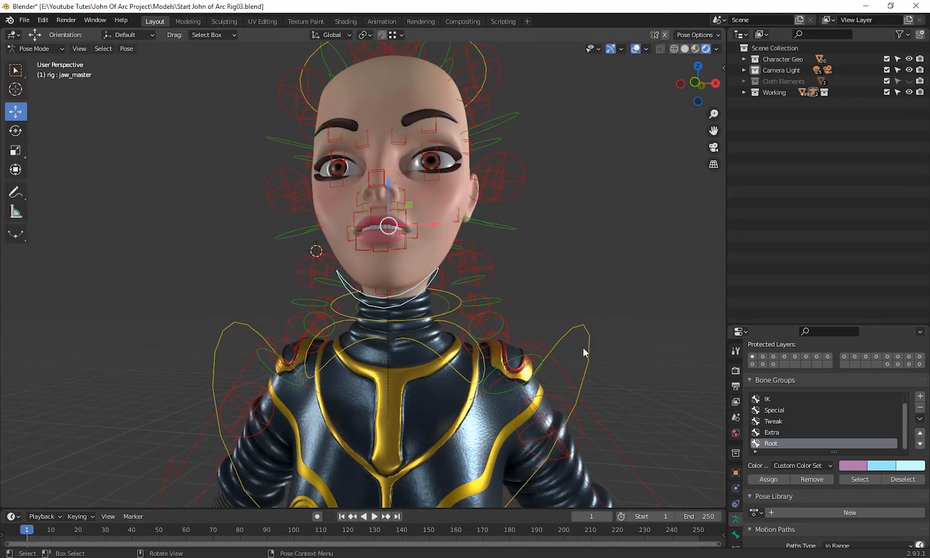
pyautogui.scroll(-8, 582, 347)
pyautogui.moveTo(583, 351); pyautogui.dragTo(624, 364, button='middle')
pyautogui.scroll(8, 574, 376)
pyautogui.press('r')
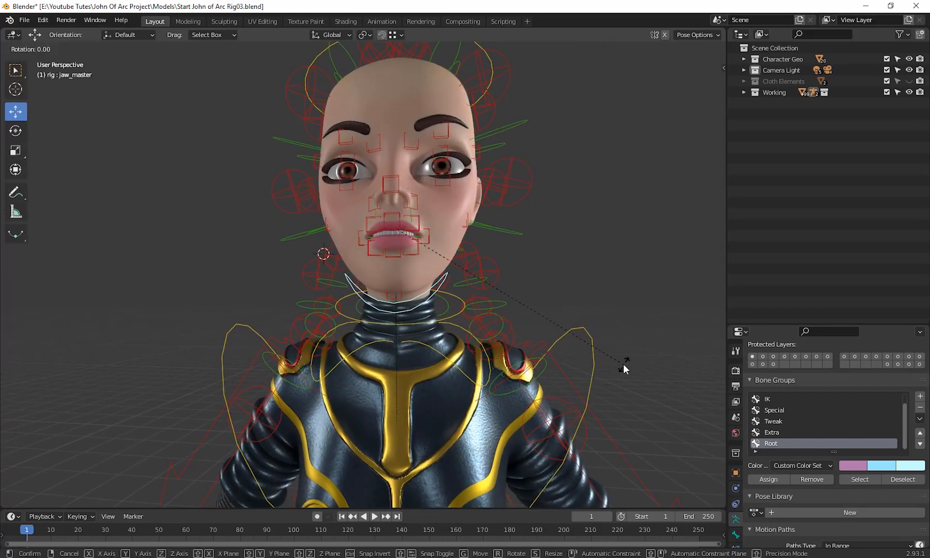
pyautogui.press('x')
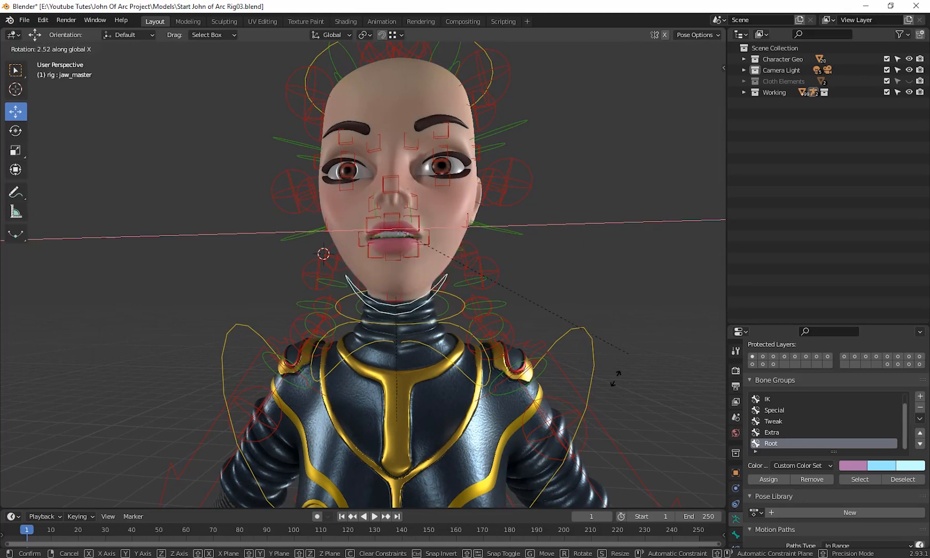
pyautogui.click(661, 315)
# Step: Select the chest control and rotate it about -32.3° around the view axis to test the upper-body deformation
pyautogui.moveTo(661, 314); pyautogui.dragTo(513, 408, button='middle')
pyautogui.scroll(-1, 502, 370)
pyautogui.scroll(-2, 516, 337)
pyautogui.keyDown('shift'); pyautogui.moveTo(517, 304); pyautogui.dragTo(529, 333, button='middle'); pyautogui.keyUp('shift')
pyautogui.scroll(-2, 529, 333)
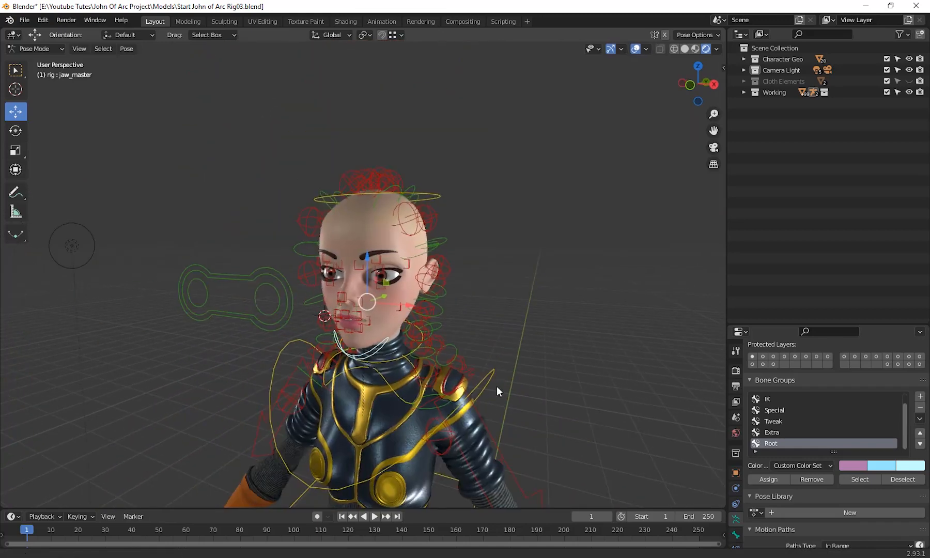
pyautogui.keyDown('shift'); pyautogui.moveTo(497, 386); pyautogui.dragTo(534, 232, button='middle'); pyautogui.keyUp('shift')
pyautogui.moveTo(531, 332); pyautogui.dragTo(574, 310, button='middle')
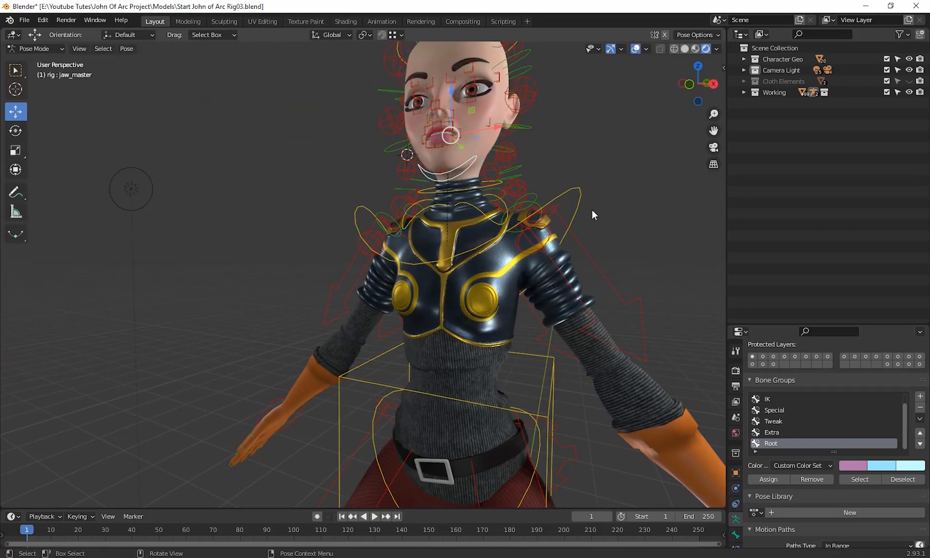
pyautogui.click(562, 193)
pyautogui.moveTo(561, 193); pyautogui.dragTo(559, 326, button='middle')
pyautogui.press('r')
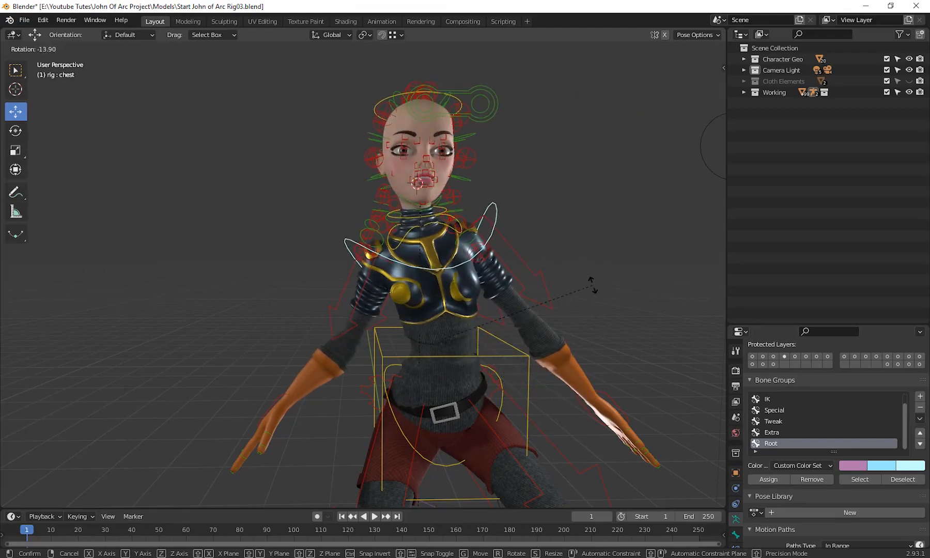
pyautogui.click(581, 258)
pyautogui.moveTo(581, 258); pyautogui.dragTo(432, 364, button='middle')
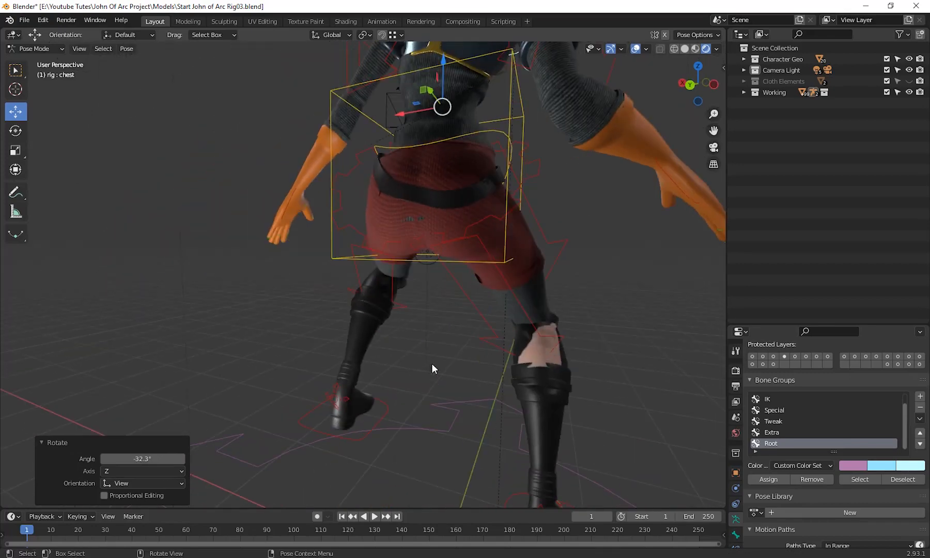
# Step: Select all the rig's pose controls and clear their location and rotation to restore the rest pose
pyautogui.scroll(-3, 523, 362)
pyautogui.moveTo(264, 350); pyautogui.dragTo(463, 380, button='middle')
pyautogui.scroll(-4, 490, 422)
pyautogui.keyDown('shift'); pyautogui.moveTo(491, 422); pyautogui.dragTo(459, 429, button='middle'); pyautogui.keyUp('shift')
pyautogui.scroll(1, 493, 396)
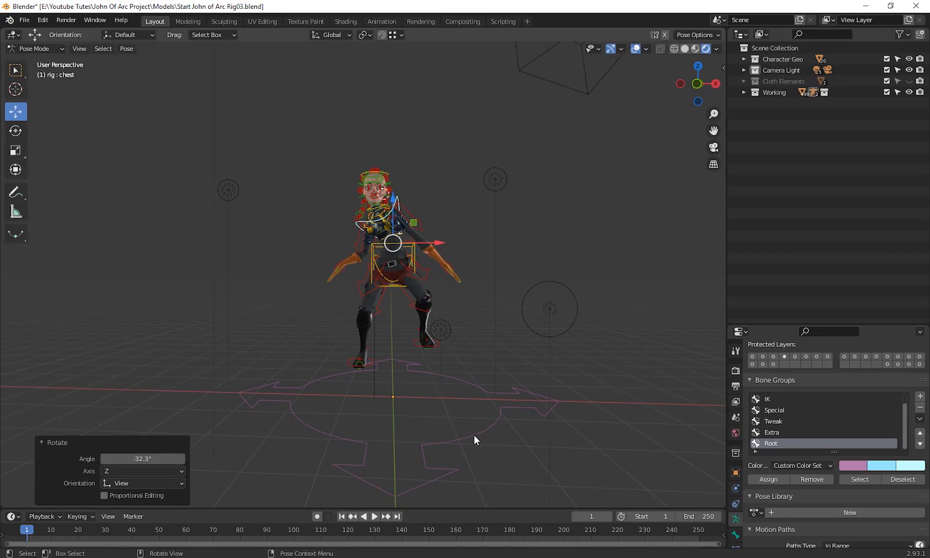
pyautogui.click(474, 434)
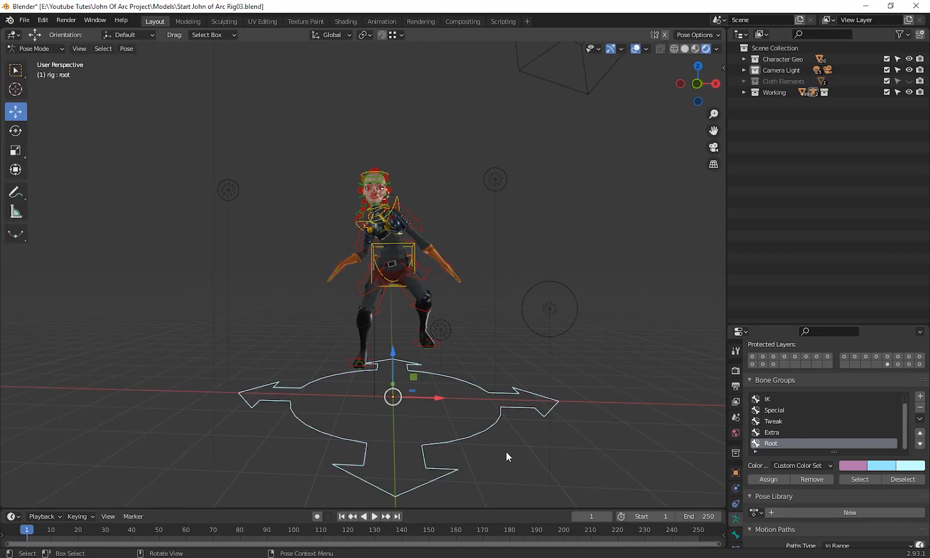
pyautogui.press('a')
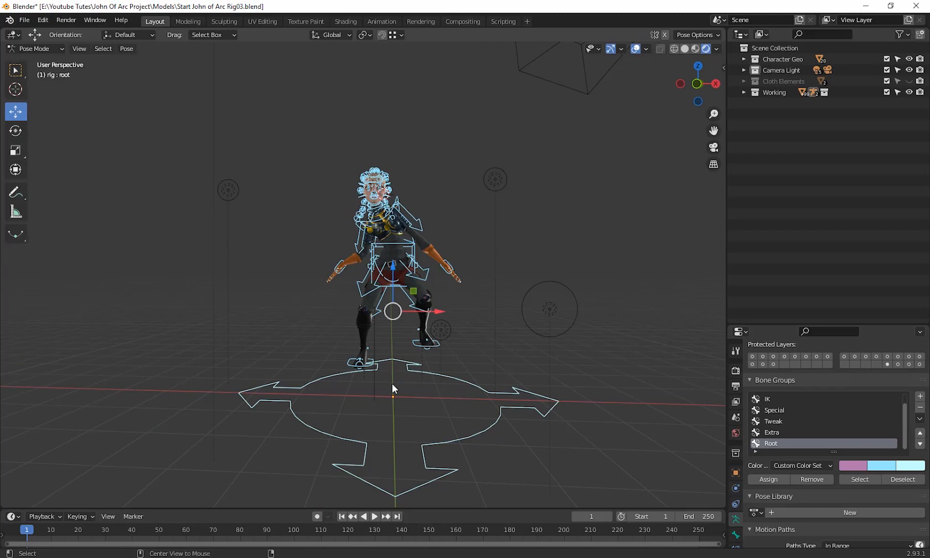
pyautogui.hotkey('alt', 'g')
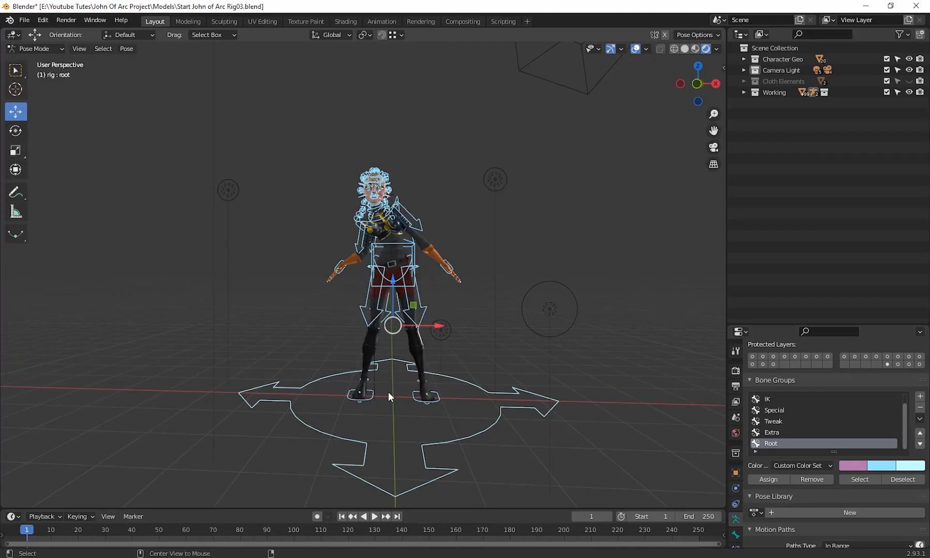
pyautogui.hotkey('alt', 'r')
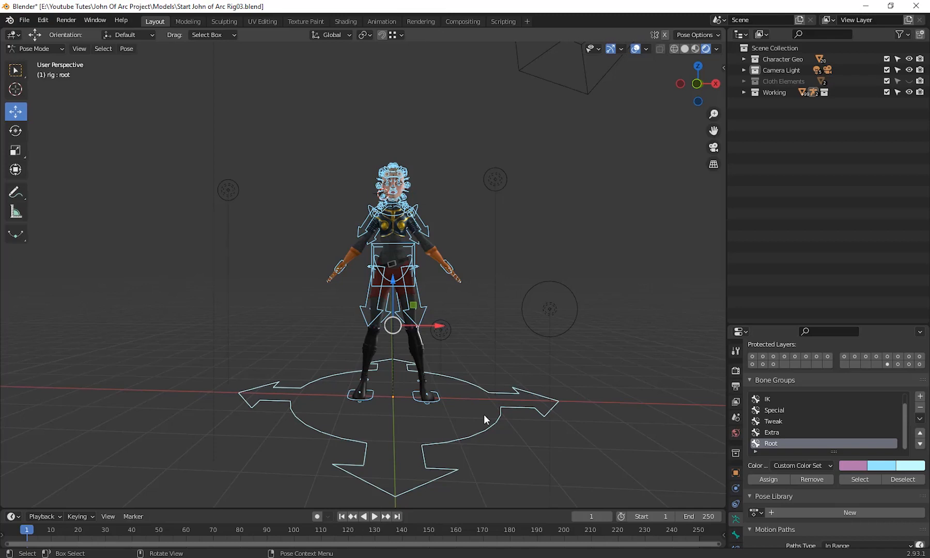
# Step: Switch the viewport from rendered to solid shading
pyautogui.moveTo(510, 411); pyautogui.dragTo(489, 410, button='middle')
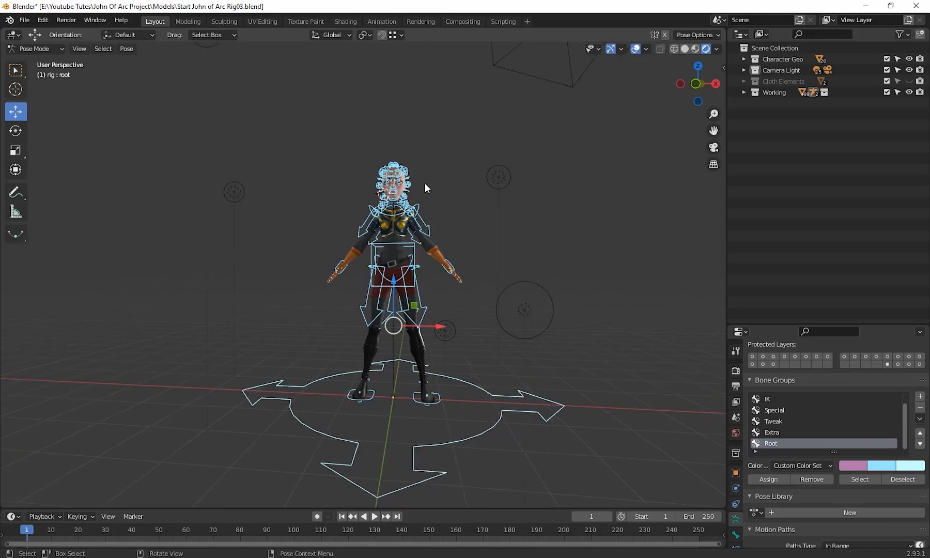
pyautogui.scroll(3, 454, 350)
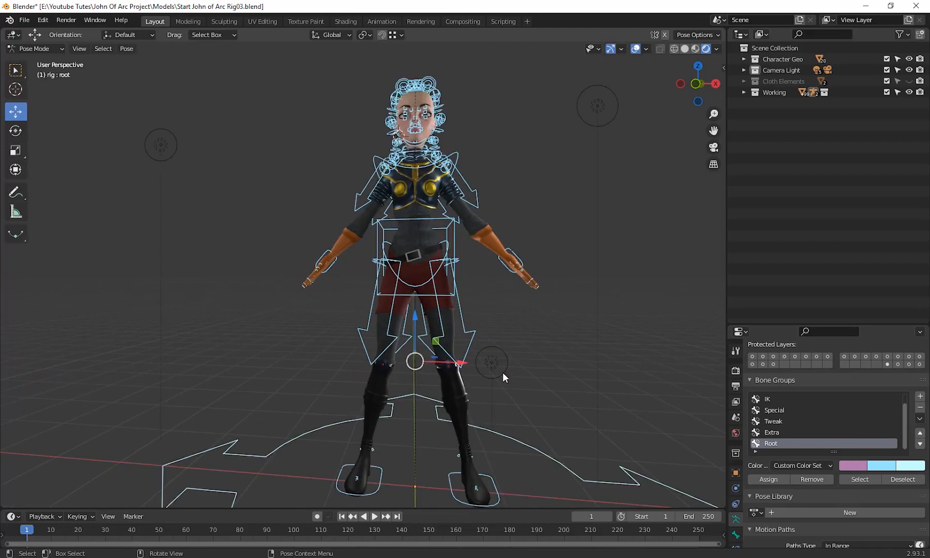
pyautogui.keyDown('shift'); pyautogui.moveTo(502, 372); pyautogui.dragTo(430, 416, button='middle'); pyautogui.keyUp('shift')
pyautogui.moveTo(510, 293); pyautogui.dragTo(442, 297, button='middle')
pyautogui.scroll(2, 440, 305)
pyautogui.keyDown('shift'); pyautogui.moveTo(419, 343); pyautogui.dragTo(524, 315, button='middle'); pyautogui.keyUp('shift')
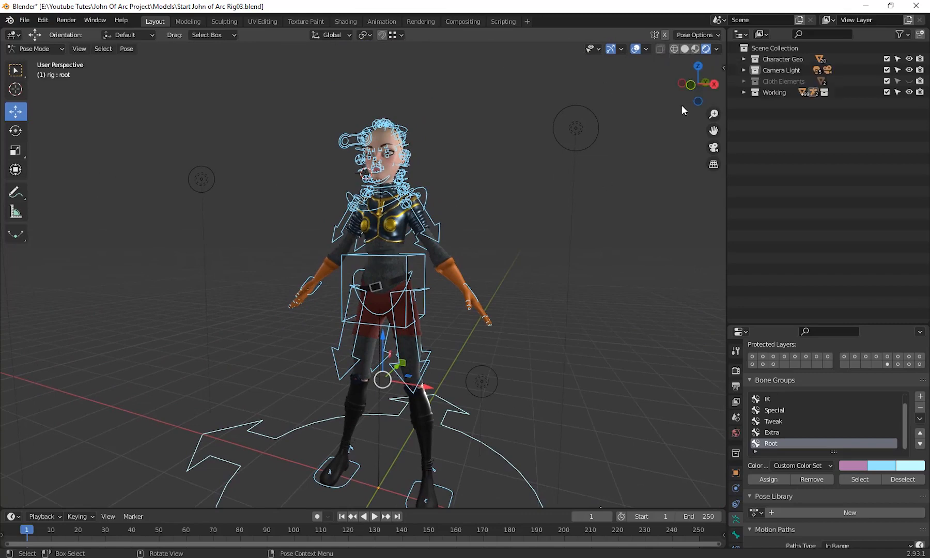
pyautogui.moveTo(570, 309); pyautogui.dragTo(560, 316, button='middle')
pyautogui.keyDown('shift'); pyautogui.moveTo(509, 374); pyautogui.dragTo(514, 332, button='middle'); pyautogui.keyUp('shift')
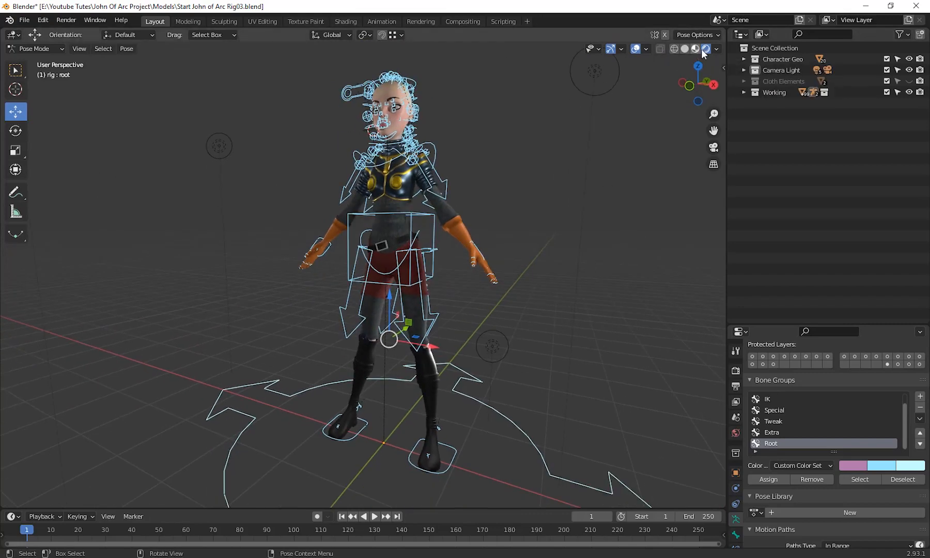
pyautogui.click(684, 49)
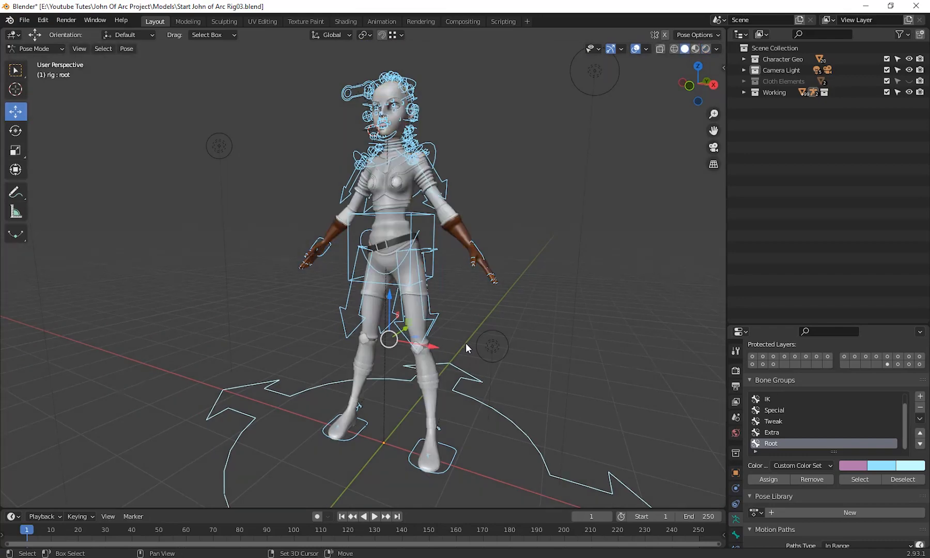
# Step: Enlarge the properties editor by shrinking the scene outliner
pyautogui.moveTo(466, 342)
pyautogui.mouseDown(button='middle')
pyautogui.moveTo(468, 301)
pyautogui.moveTo(520, 338)
pyautogui.moveTo(532, 326)
pyautogui.mouseUp(button='middle')
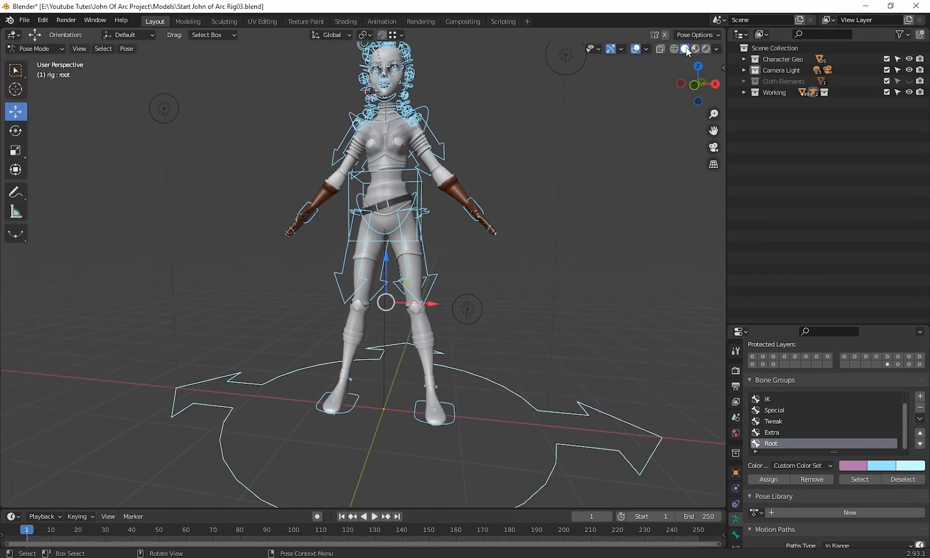
pyautogui.moveTo(565, 151); pyautogui.dragTo(569, 145, button='middle')
pyautogui.moveTo(476, 227); pyautogui.dragTo(620, 245, button='middle')
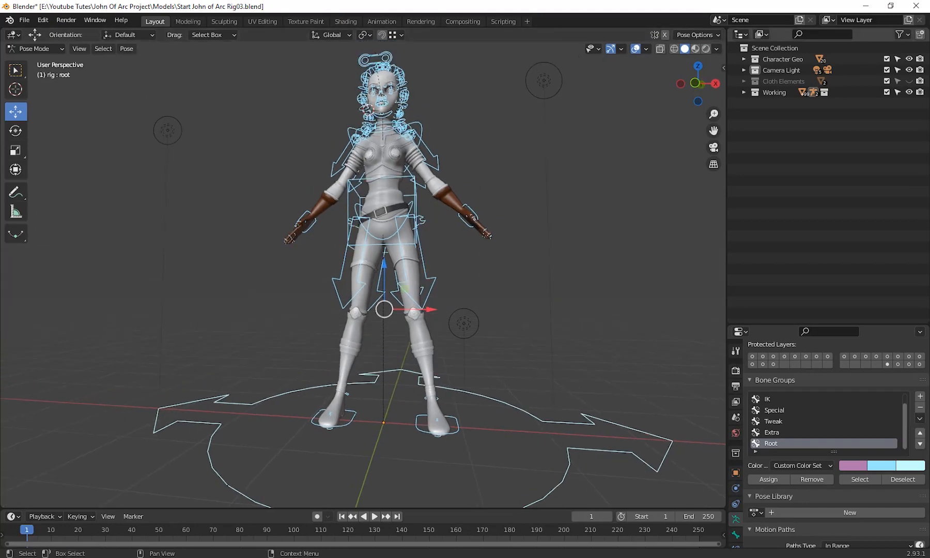
pyautogui.moveTo(512, 273); pyautogui.dragTo(595, 279, button='middle')
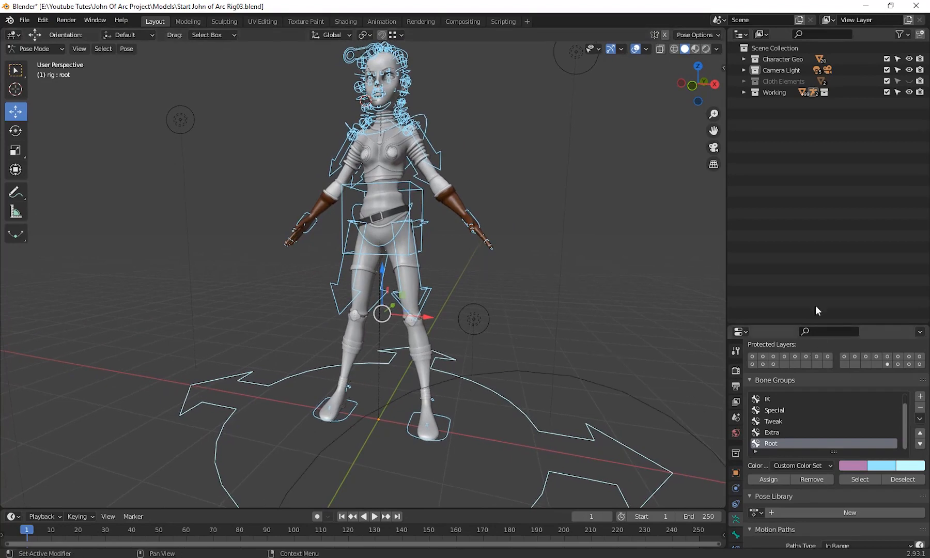
pyautogui.moveTo(807, 325); pyautogui.dragTo(807, 190)
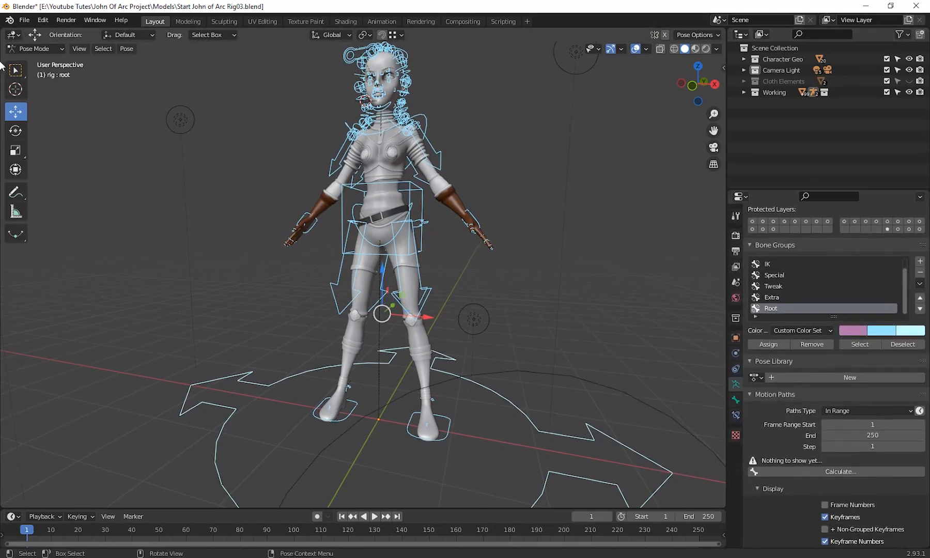
# Step: Switch the rig from Pose Mode to Object Mode
pyautogui.click(29, 49)
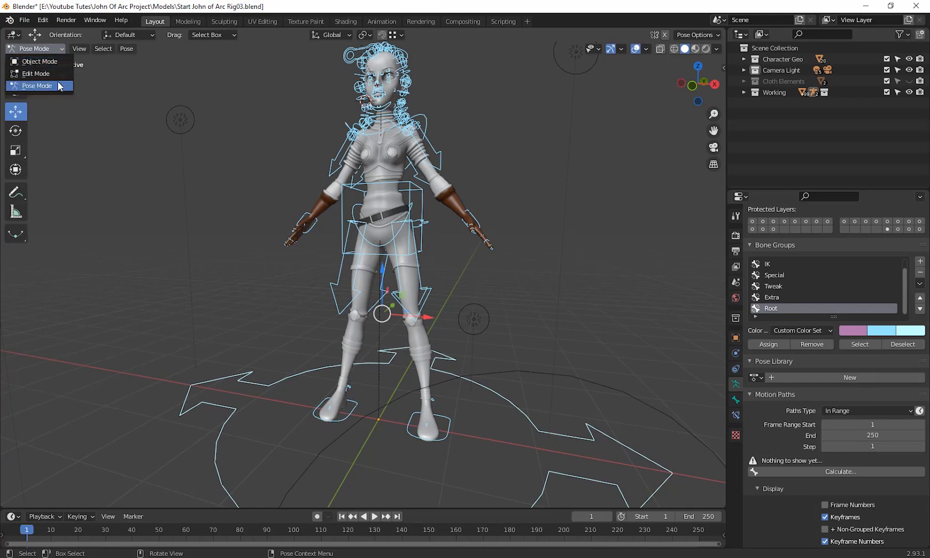
pyautogui.click(60, 86)
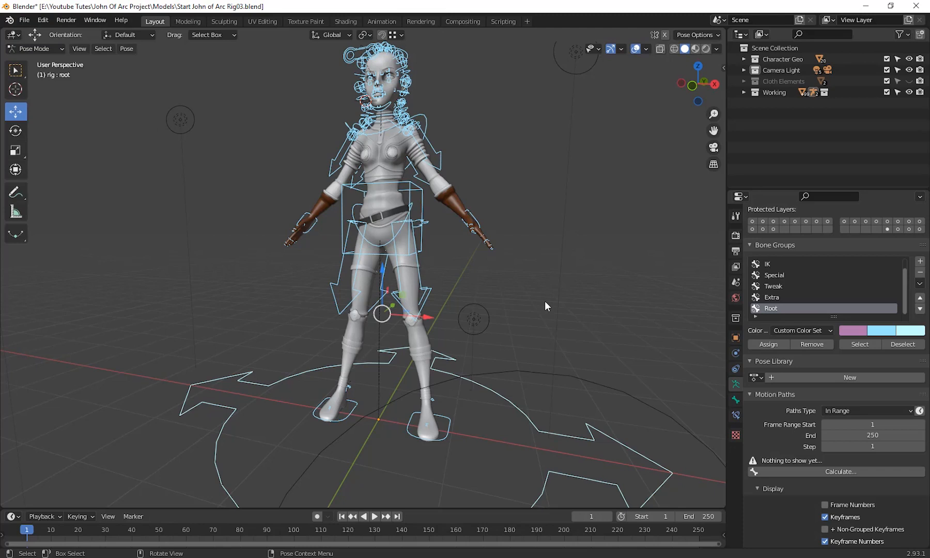
pyautogui.click(45, 52)
pyautogui.click(41, 51)
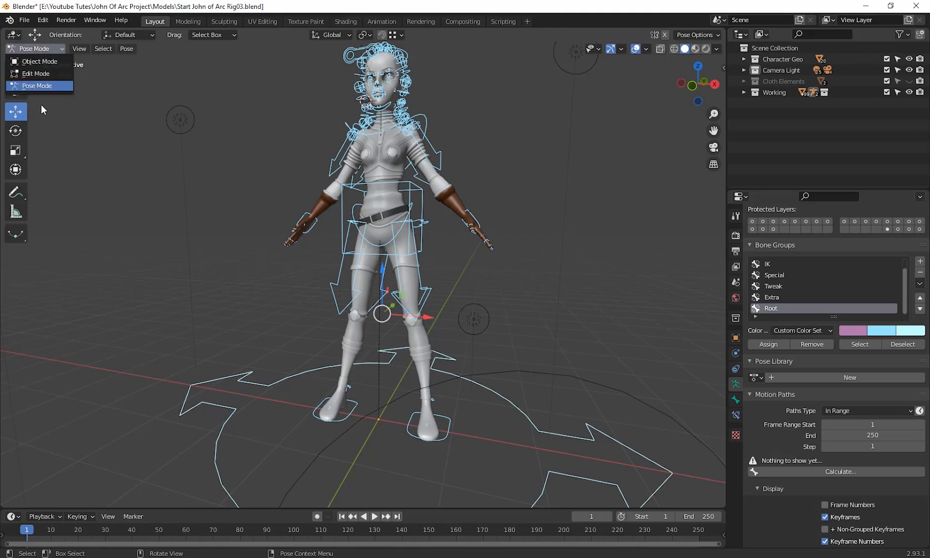
pyautogui.click(40, 62)
# Step: Hide the Camera Light collection in the viewport
pyautogui.scroll(-4, 452, 302)
pyautogui.moveTo(479, 341); pyautogui.dragTo(461, 388)
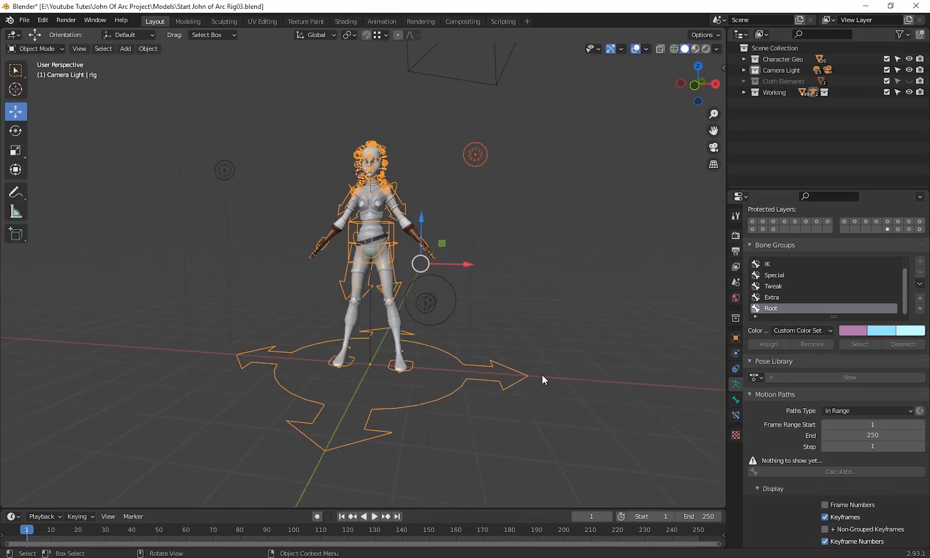
pyautogui.click(909, 70)
# Step: Try moving the whole rig in Object Mode, cancelling the move
pyautogui.scroll(5, 533, 240)
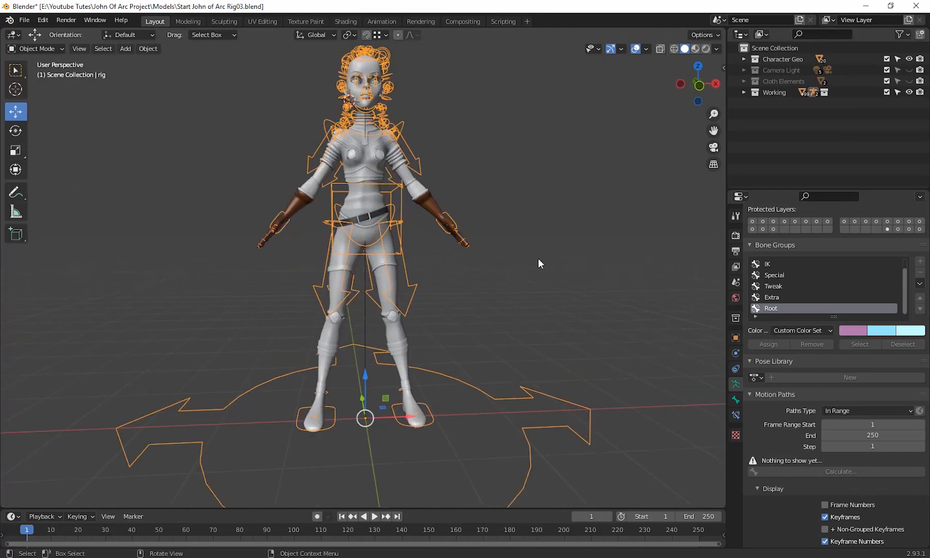
pyautogui.moveTo(538, 258); pyautogui.dragTo(509, 306, button='middle')
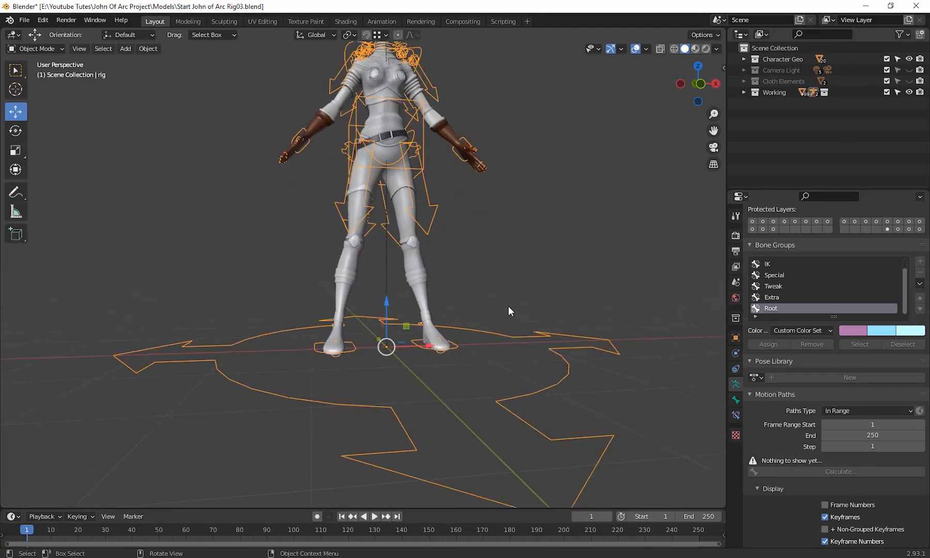
pyautogui.moveTo(501, 309); pyautogui.dragTo(491, 387)
pyautogui.moveTo(557, 357); pyautogui.dragTo(546, 360, button='middle')
pyautogui.scroll(-2, 544, 354)
pyautogui.moveTo(571, 277); pyautogui.dragTo(562, 295, button='middle')
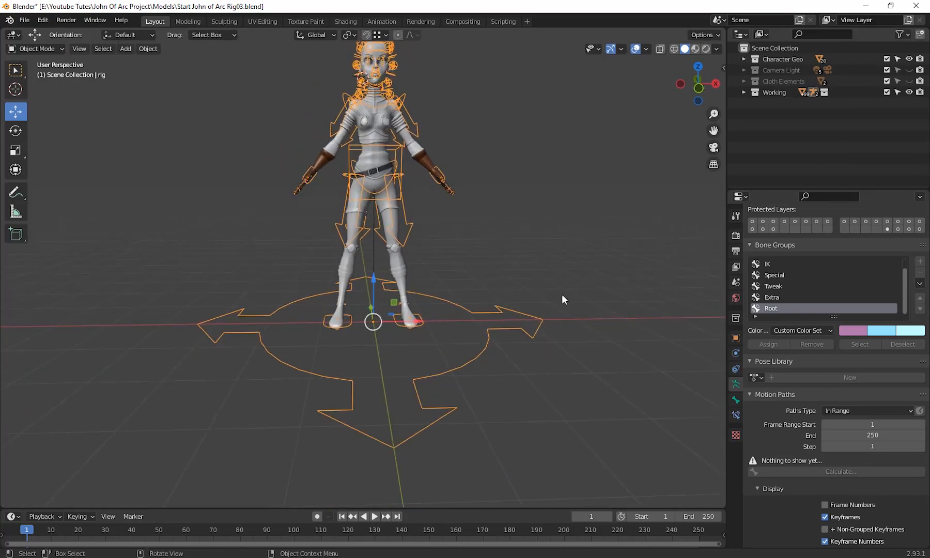
pyautogui.moveTo(475, 315); pyautogui.dragTo(501, 350, button='middle')
pyautogui.keyDown('ctrl'); pyautogui.moveTo(511, 308); pyautogui.dragTo(481, 333, button='middle'); pyautogui.keyUp('ctrl')
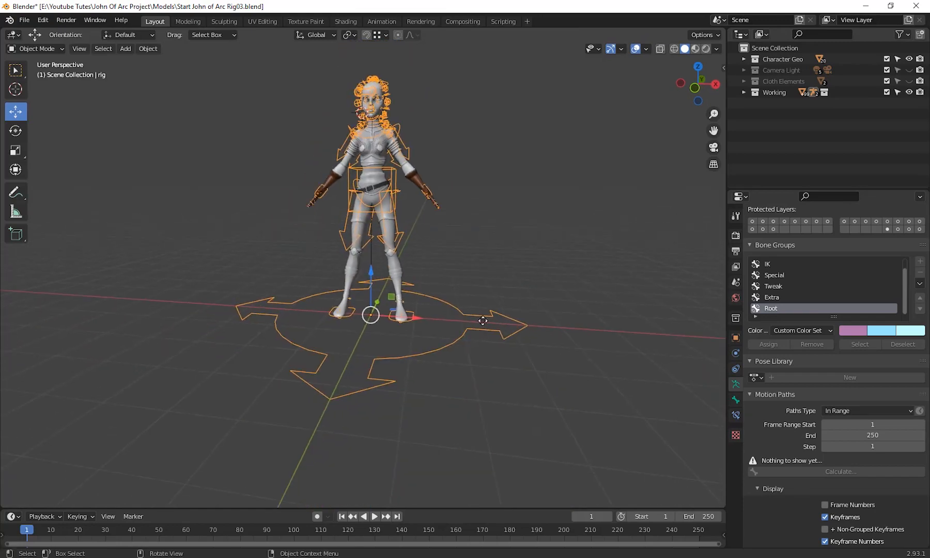
pyautogui.press('g')
pyautogui.rightClick(492, 348)
# Step: Try scaling the whole rig up in Object Mode, cancelling the scaling
pyautogui.moveTo(492, 349); pyautogui.dragTo(394, 414, button='middle')
pyautogui.scroll(2, 407, 347)
pyautogui.moveTo(313, 295); pyautogui.dragTo(411, 243, button='middle')
pyautogui.scroll(2, 413, 302)
pyautogui.scroll(-3, 410, 248)
pyautogui.press('s')
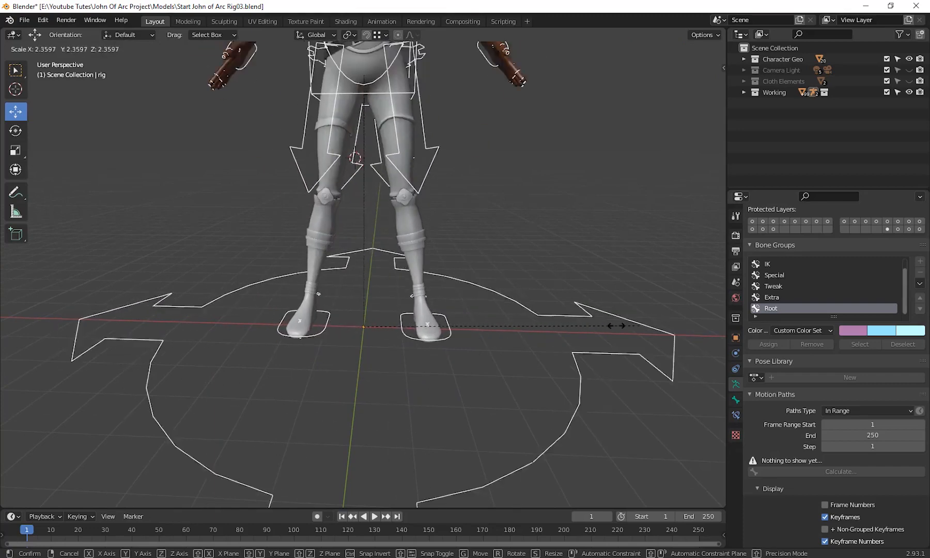
pyautogui.rightClick(608, 328)
# Step: Examine the character's body, legs, knee guards and feet in solid shading
pyautogui.scroll(-2, 506, 331)
pyautogui.moveTo(499, 329); pyautogui.dragTo(478, 372, button='middle')
pyautogui.scroll(4, 458, 332)
pyautogui.scroll(4, 479, 362)
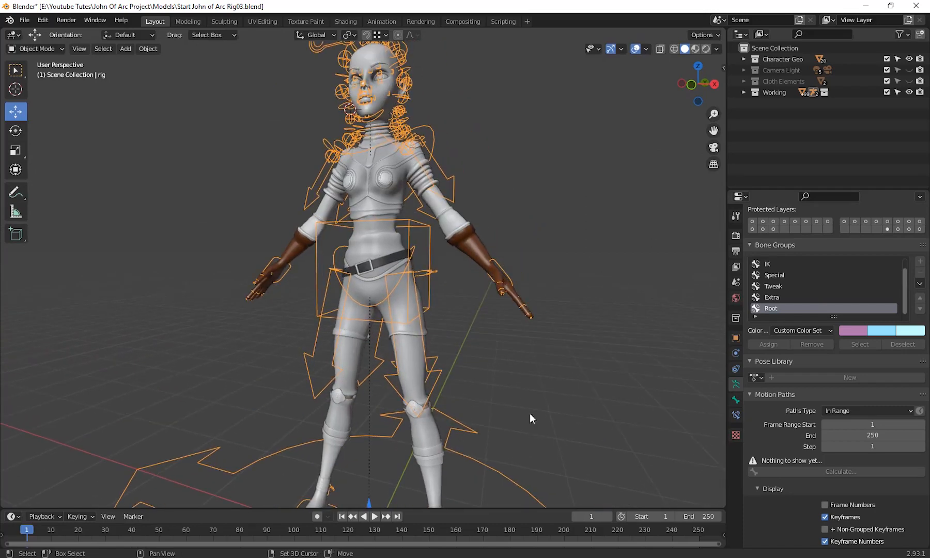
pyautogui.keyDown('shift'); pyautogui.moveTo(530, 412); pyautogui.dragTo(507, 248, button='middle'); pyautogui.keyUp('shift')
pyautogui.keyDown('shift'); pyautogui.moveTo(473, 299); pyautogui.dragTo(485, 334, button='middle'); pyautogui.keyUp('shift')
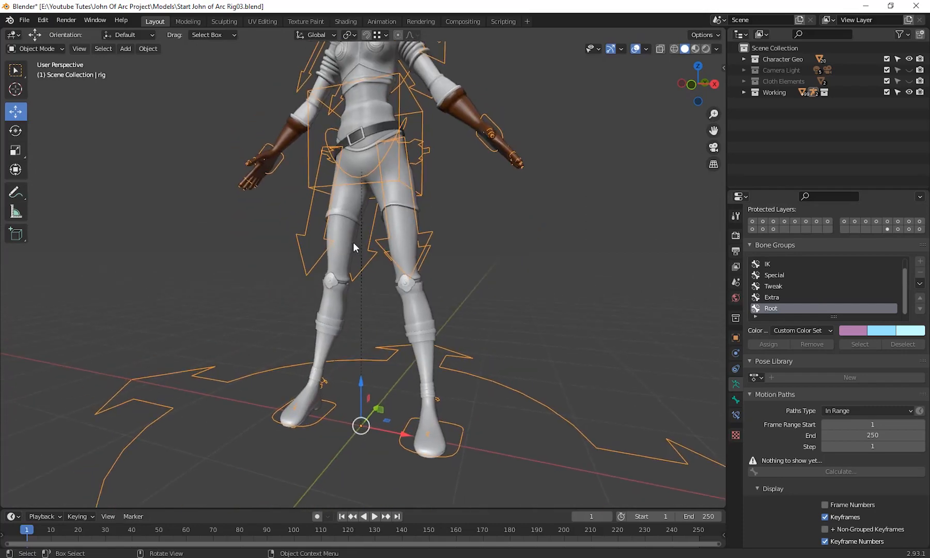
pyautogui.keyDown('shift'); pyautogui.moveTo(355, 301); pyautogui.dragTo(357, 329, button='middle'); pyautogui.keyUp('shift')
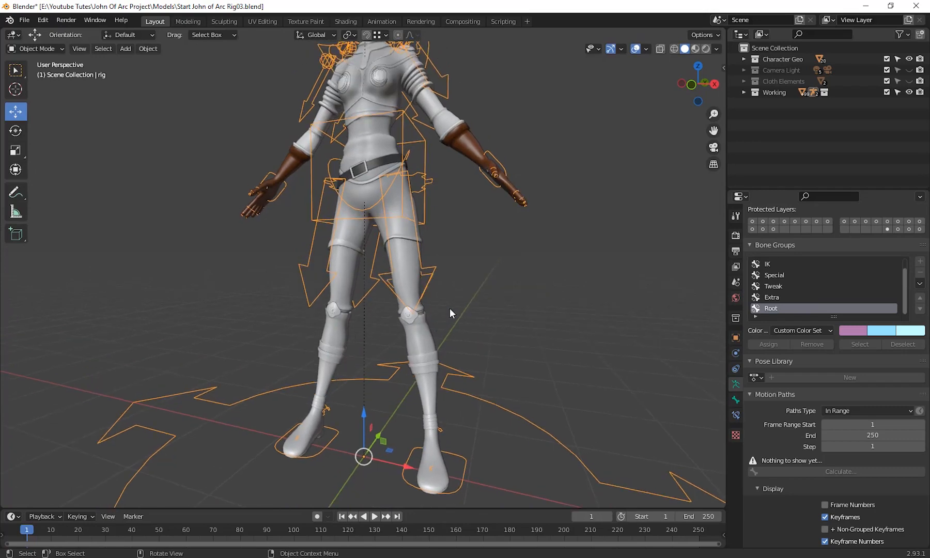
pyautogui.moveTo(450, 309); pyautogui.dragTo(435, 314, button='middle')
pyautogui.scroll(3, 434, 281)
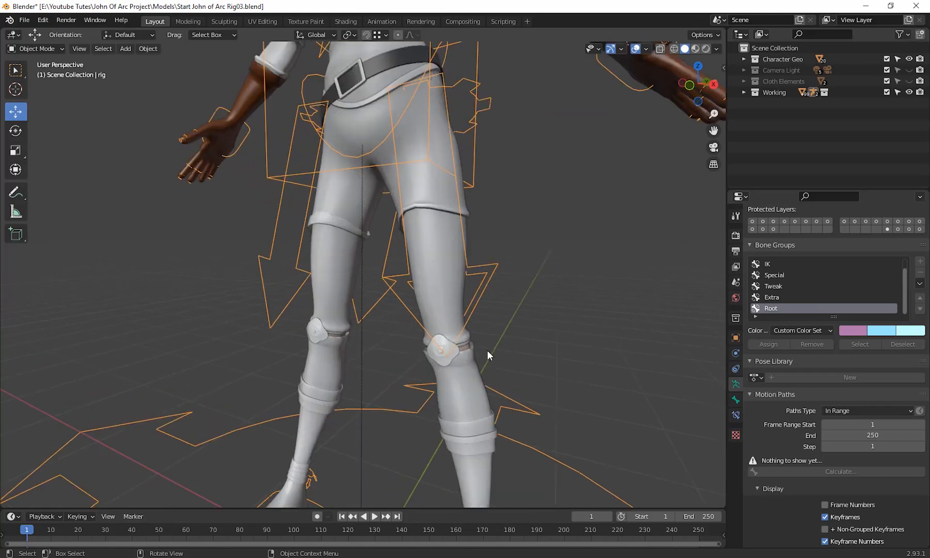
pyautogui.keyDown('shift'); pyautogui.moveTo(488, 349); pyautogui.dragTo(444, 252, button='middle'); pyautogui.keyUp('shift')
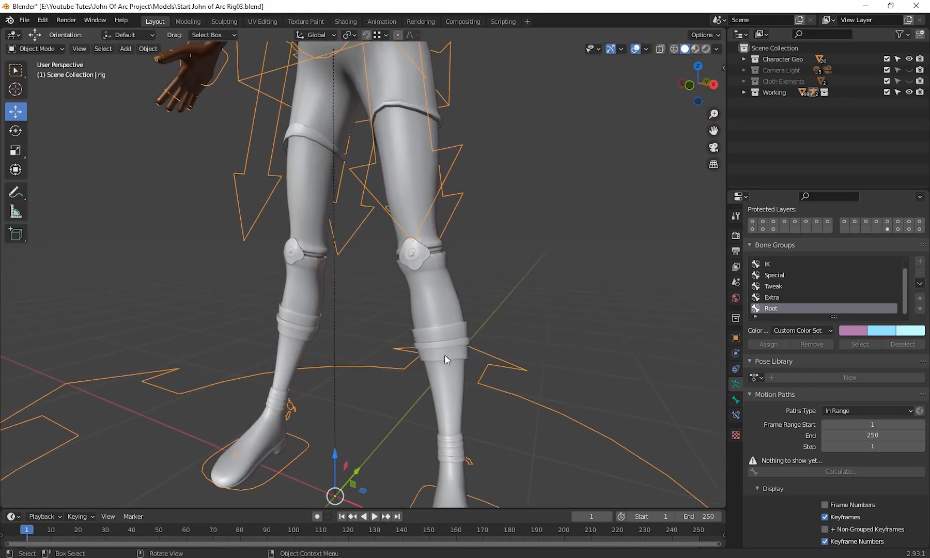
# Step: Isolate the rig's first armature layer so only its bone controls are displayed on the character
pyautogui.keyDown('shift'); pyautogui.moveTo(342, 412); pyautogui.dragTo(344, 283, button='middle'); pyautogui.keyUp('shift')
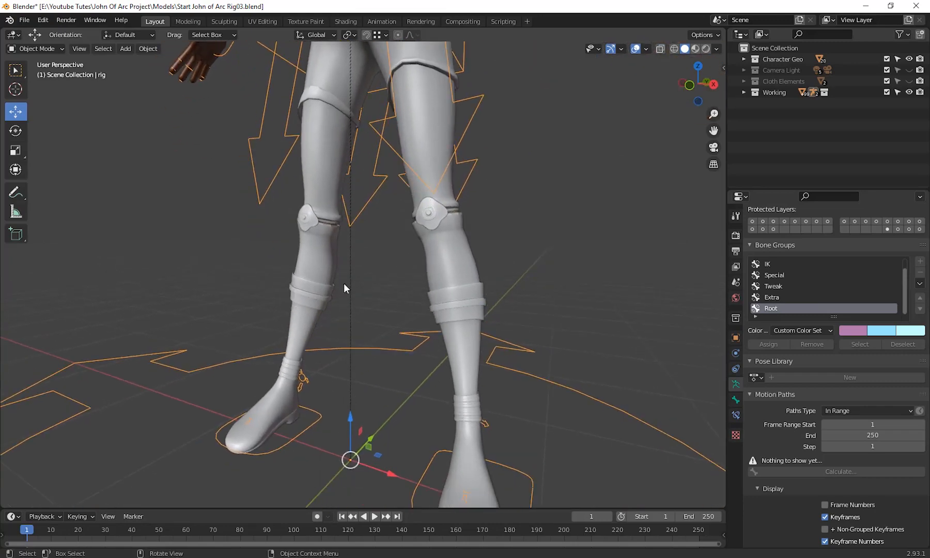
pyautogui.moveTo(318, 328); pyautogui.dragTo(542, 391, button='middle')
pyautogui.moveTo(839, 188); pyautogui.dragTo(838, 174)
pyautogui.scroll(4, 860, 397)
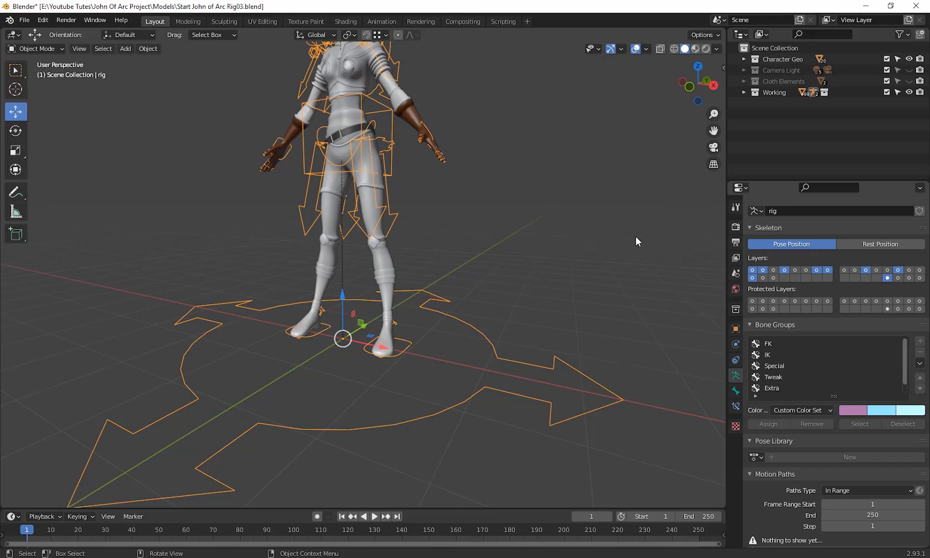
pyautogui.moveTo(543, 263); pyautogui.dragTo(588, 313, button='middle')
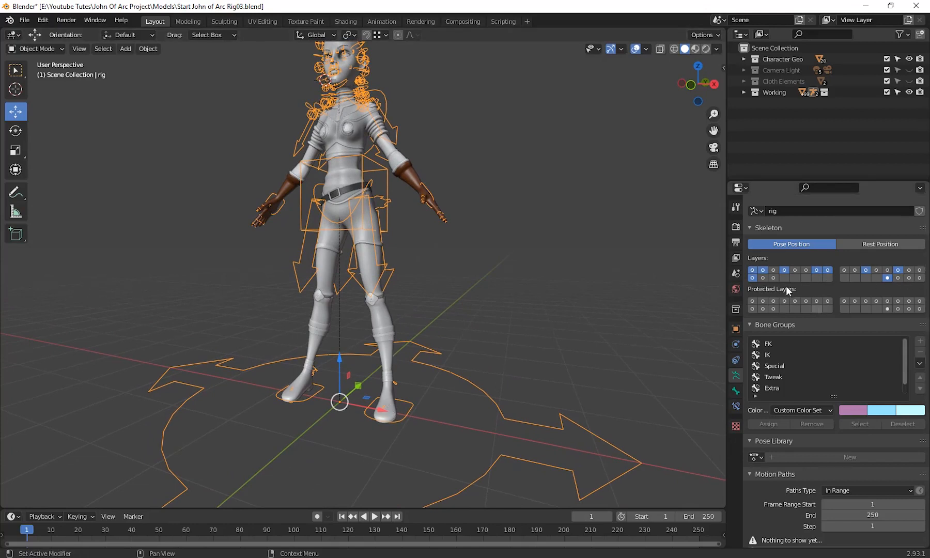
pyautogui.keyDown('shift'); pyautogui.click(761, 277); pyautogui.keyUp('shift')
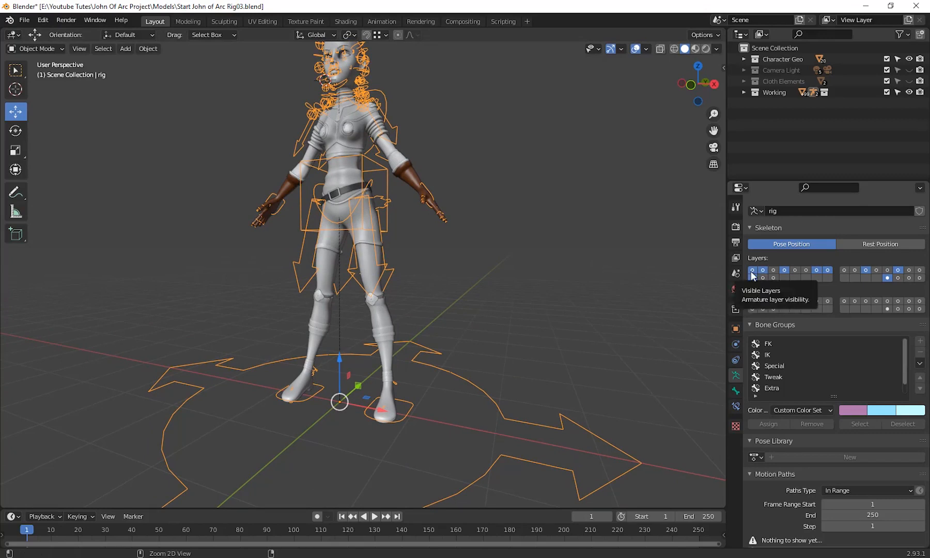
pyautogui.click(752, 270)
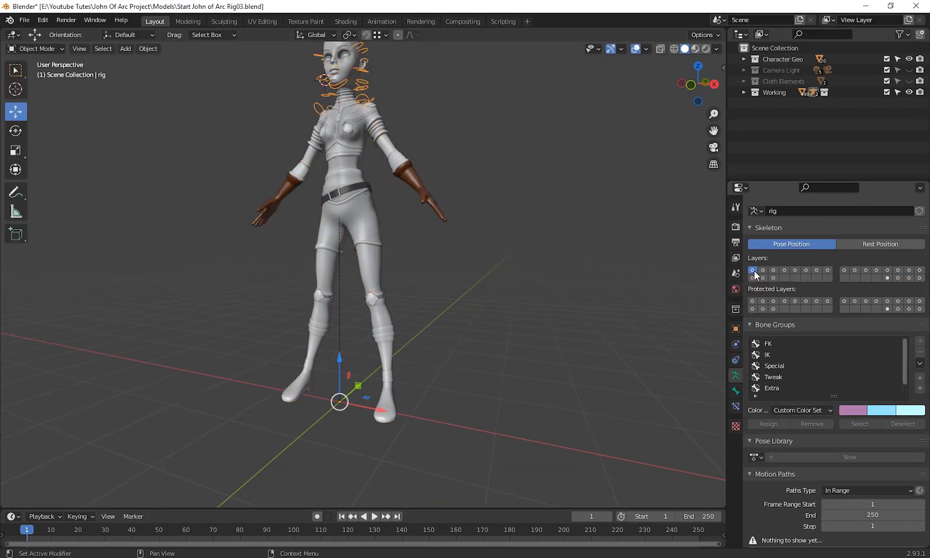
pyautogui.moveTo(501, 297); pyautogui.dragTo(553, 322, button='middle')
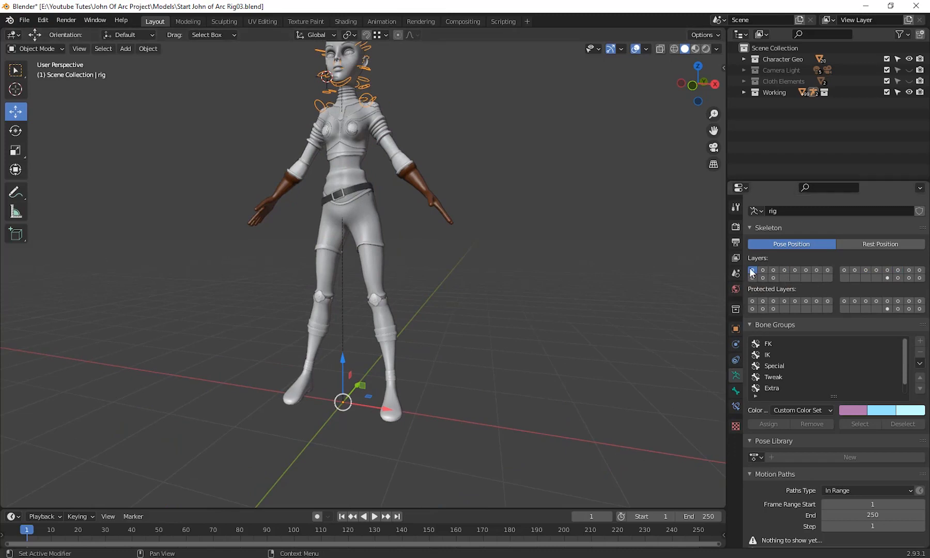
# Step: Isolate the empty fourth layer in the lower row of the first armature layer block
pyautogui.click(784, 277)
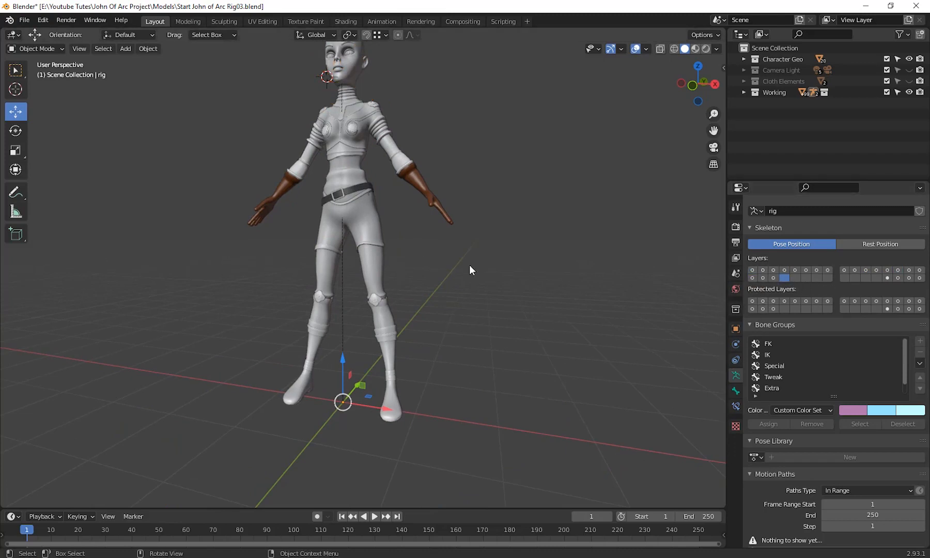
pyautogui.moveTo(469, 265); pyautogui.dragTo(512, 271, button='middle')
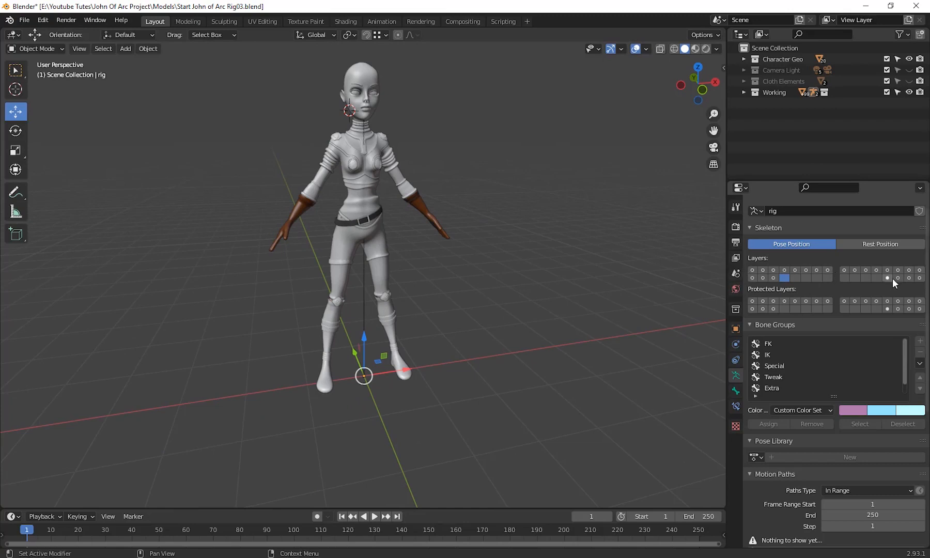
pyautogui.moveTo(692, 258); pyautogui.dragTo(667, 287, button='middle')
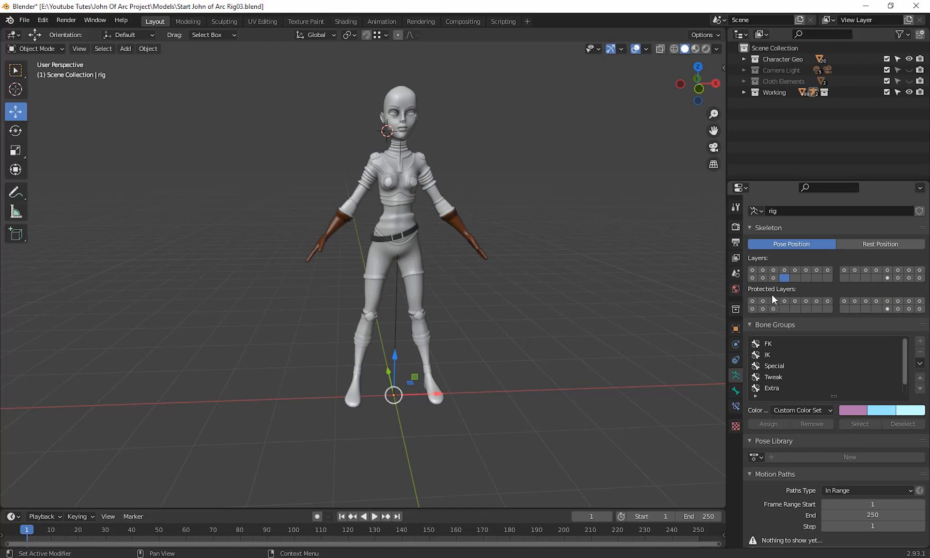
# Step: Isolate the armature layer that holds the large root control under the character's feet
pyautogui.click(886, 279)
pyautogui.scroll(-3, 525, 371)
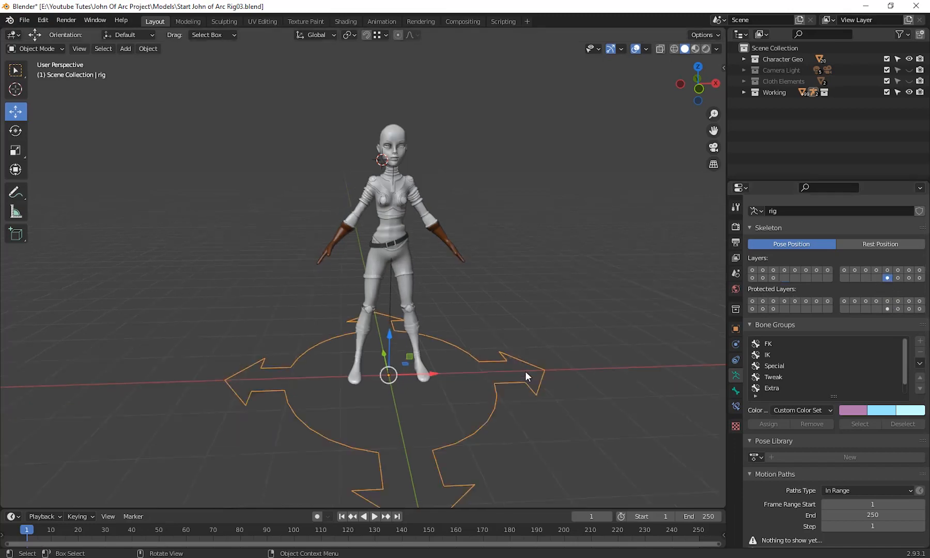
pyautogui.moveTo(537, 375); pyautogui.dragTo(500, 379, button='middle')
# Step: Try moving the whole rig with only the root control displayed, undoing the move
pyautogui.press('g')
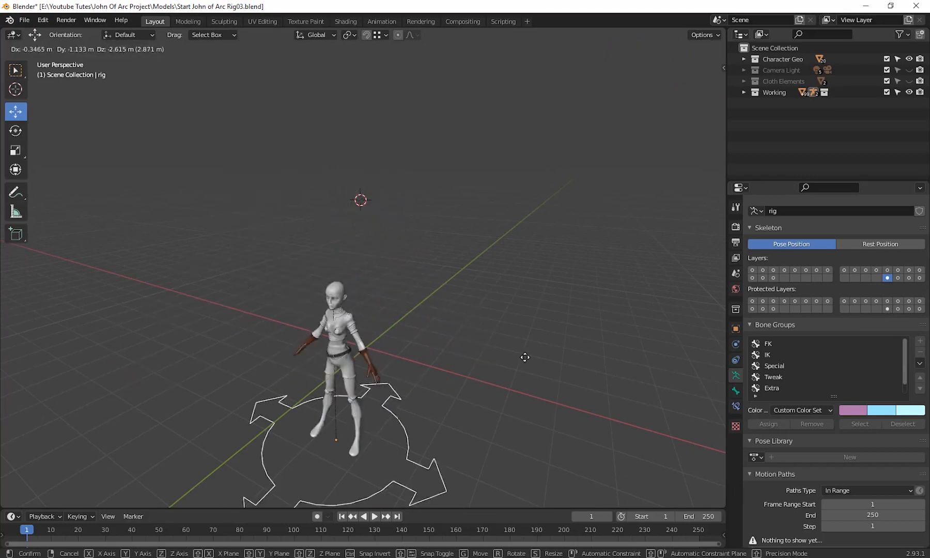
pyautogui.click(478, 269)
pyautogui.hotkey('ctrl', 'z')
pyautogui.scroll(2, 543, 318)
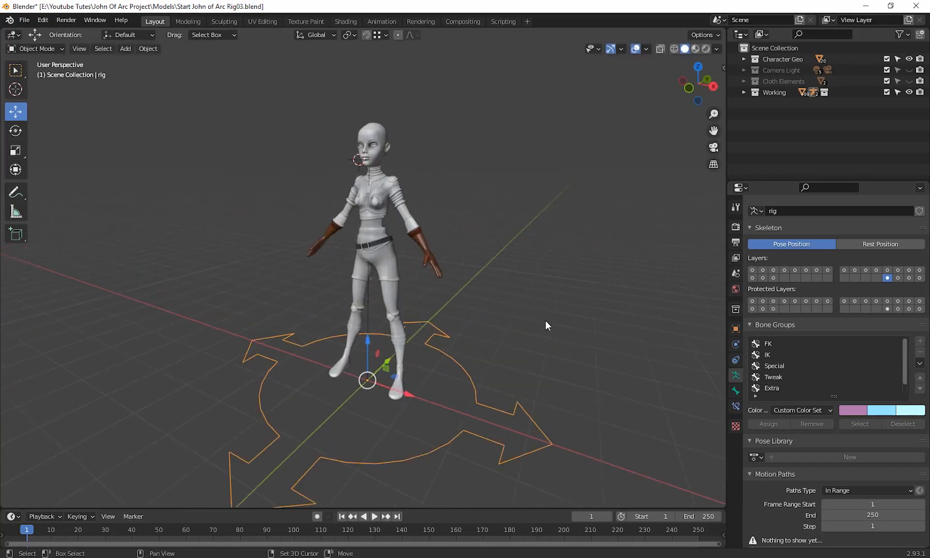
pyautogui.scroll(-1, 546, 320)
pyautogui.moveTo(580, 326)
pyautogui.keyDown('shift'); pyautogui.mouseDown(button='middle')
pyautogui.moveTo(555, 325)
pyautogui.moveTo(565, 317)
pyautogui.mouseUp(button='middle'); pyautogui.keyUp('shift')
# Step: Isolate the armature layer directly after the root layer to display the deformation bones
pyautogui.click(899, 278)
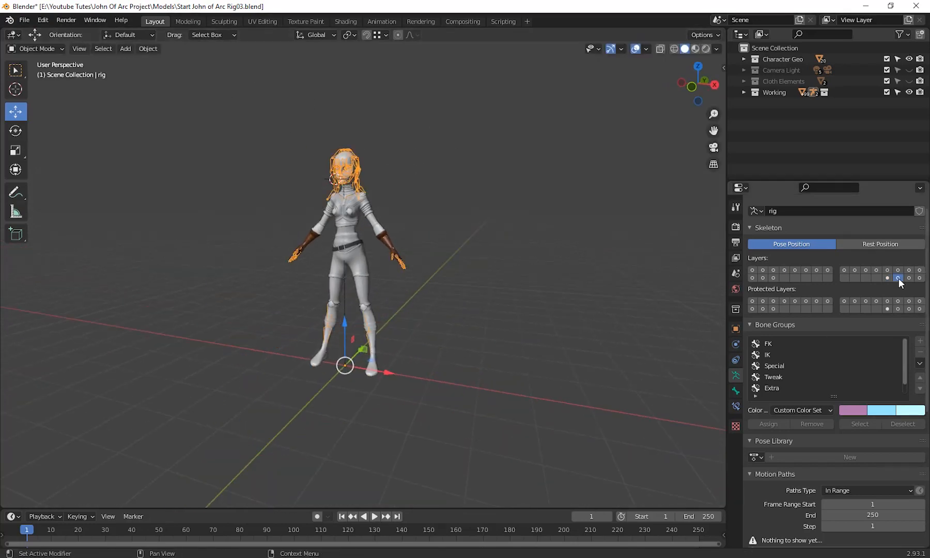
pyautogui.moveTo(417, 278); pyautogui.dragTo(457, 284, button='middle')
pyautogui.scroll(4, 471, 290)
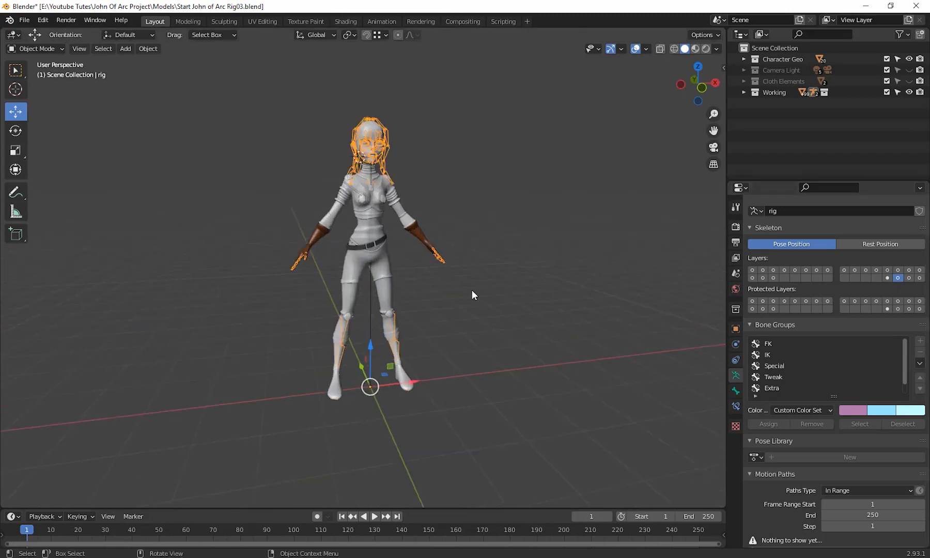
# Step: Examine which deformation bones show on the character's head, hands and lower legs
pyautogui.moveTo(523, 306); pyautogui.dragTo(515, 353, button='middle')
pyautogui.scroll(1, 471, 315)
pyautogui.scroll(-2, 515, 352)
pyautogui.moveTo(455, 296); pyautogui.dragTo(459, 283, button='middle')
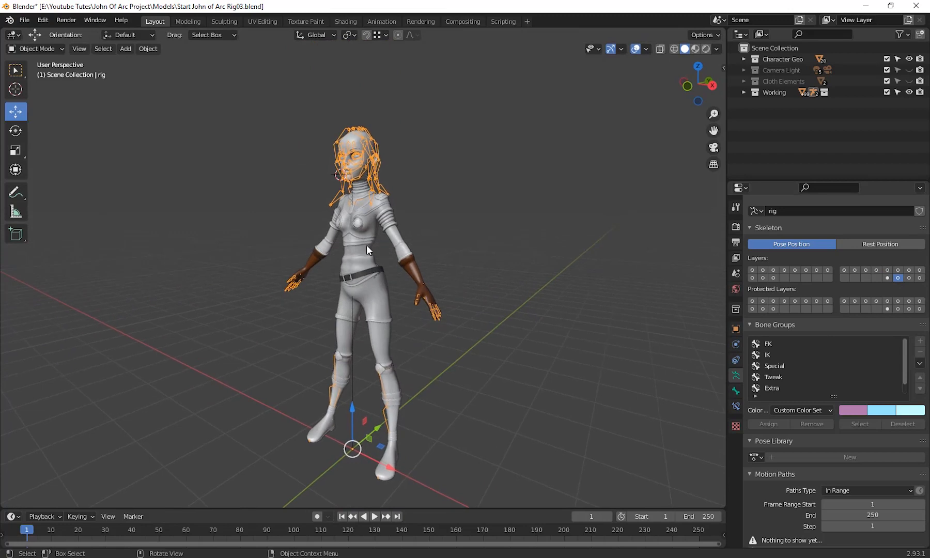
pyautogui.moveTo(468, 348); pyautogui.dragTo(474, 352, button='middle')
pyautogui.scroll(1, 473, 352)
pyautogui.keyDown('shift'); pyautogui.moveTo(567, 376); pyautogui.dragTo(561, 356, button='middle'); pyautogui.keyUp('shift')
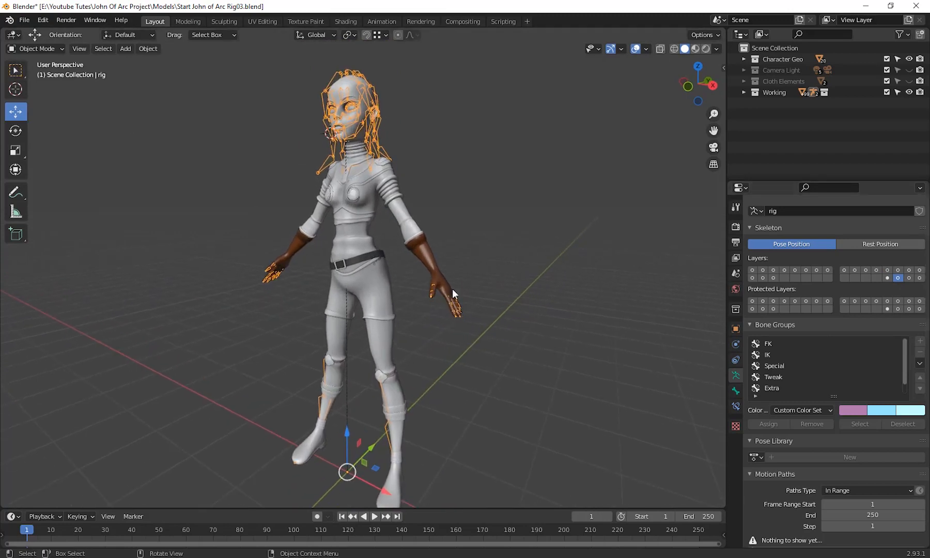
pyautogui.moveTo(397, 240); pyautogui.dragTo(412, 240, button='middle')
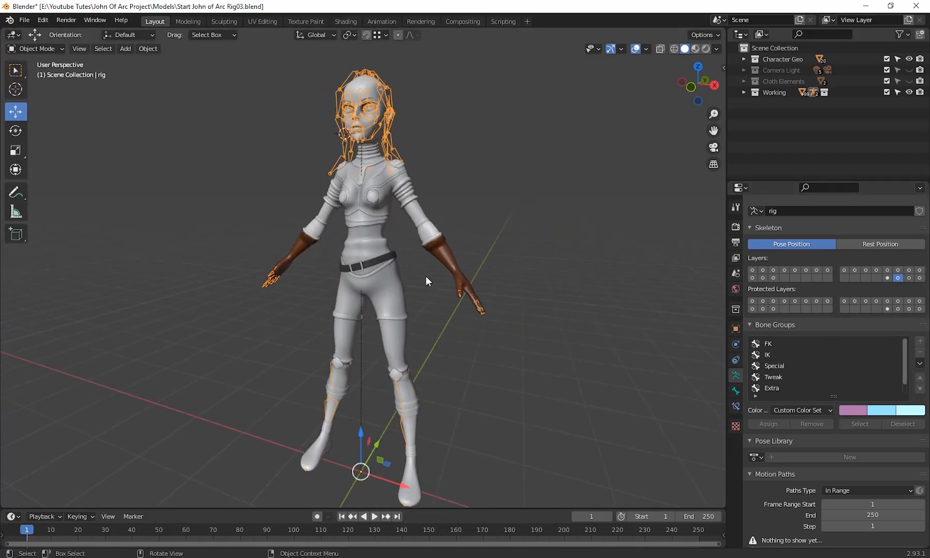
pyautogui.moveTo(425, 276); pyautogui.dragTo(429, 292, button='middle')
pyautogui.moveTo(421, 370); pyautogui.dragTo(446, 318, button='middle')
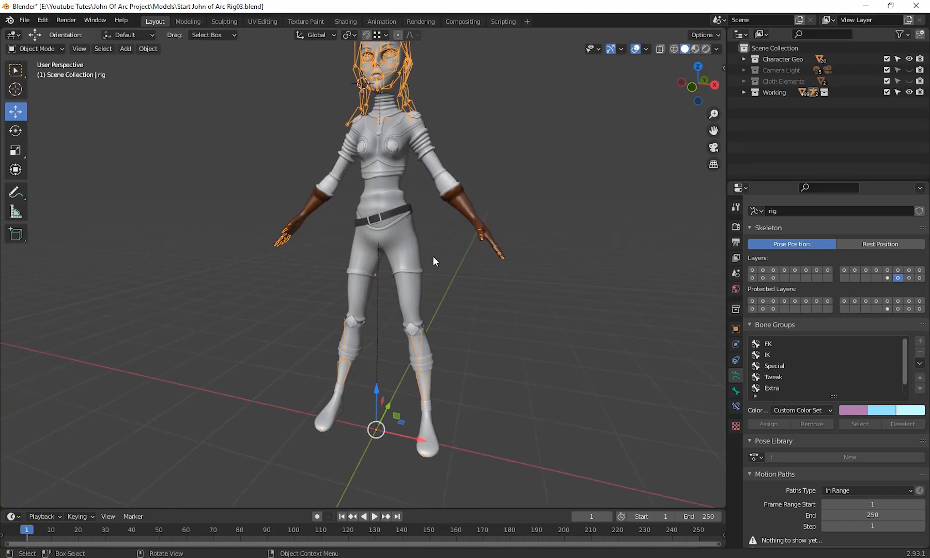
pyautogui.moveTo(433, 257); pyautogui.dragTo(300, 162, button='middle')
# Step: Switch the rig from Object Mode to Pose Mode with the deformation bones displayed
pyautogui.click(44, 49)
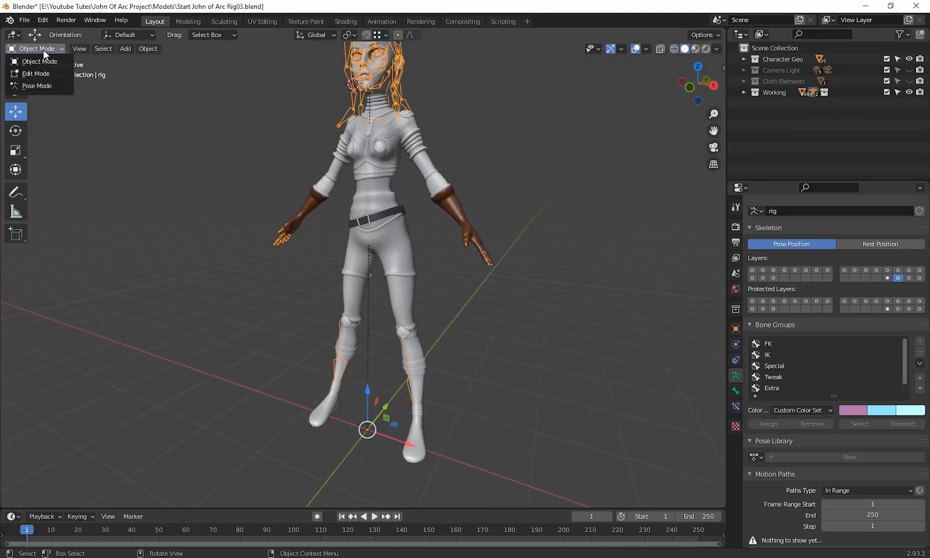
pyautogui.click(39, 86)
pyautogui.scroll(-2, 452, 290)
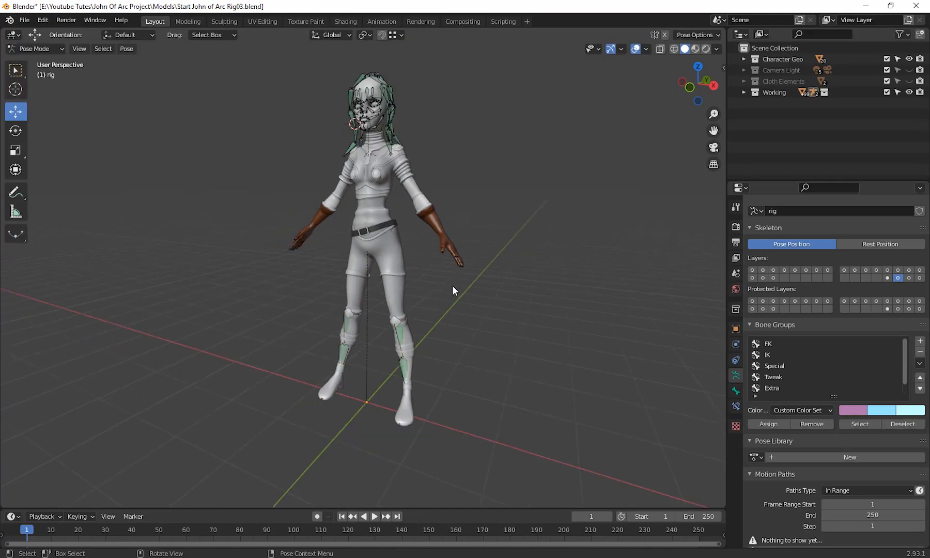
pyautogui.moveTo(452, 291); pyautogui.dragTo(442, 293, button='middle')
pyautogui.keyDown('shift'); pyautogui.moveTo(412, 245); pyautogui.dragTo(430, 346, button='middle'); pyautogui.keyUp('shift')
pyautogui.moveTo(506, 357)
pyautogui.mouseDown(button='middle')
pyautogui.moveTo(477, 361)
pyautogui.moveTo(468, 319)
pyautogui.moveTo(492, 347)
pyautogui.mouseUp(button='middle')
pyautogui.scroll(3, 476, 360)
pyautogui.scroll(-2, 492, 347)
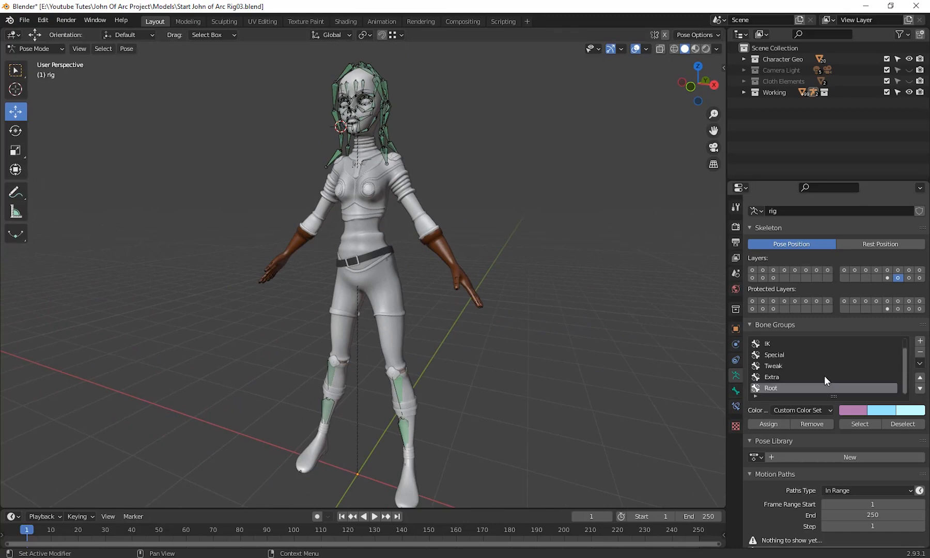
# Step: Enable In Front in the rig's viewport display so the bones draw over the character mesh
pyautogui.scroll(-2, 816, 448)
pyautogui.scroll(-3, 817, 449)
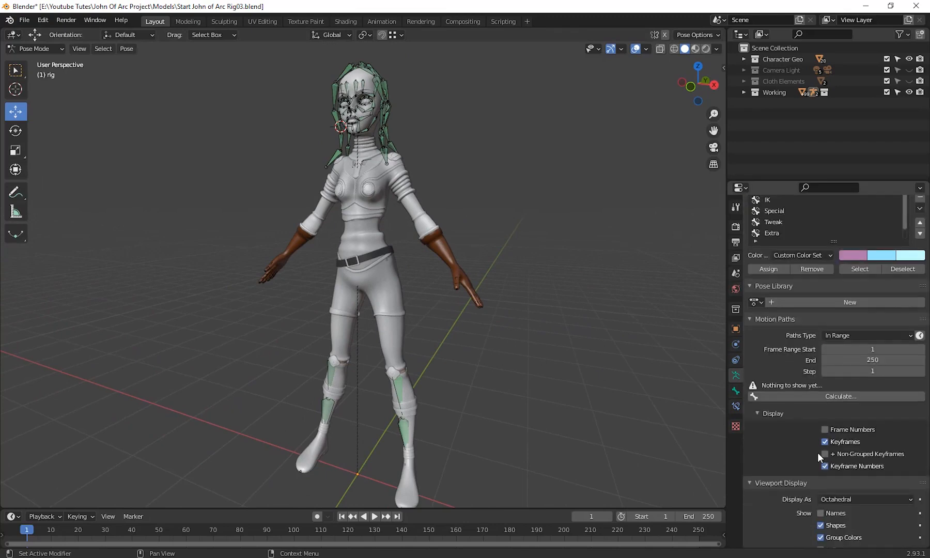
pyautogui.scroll(-3, 850, 467)
pyautogui.click(831, 479)
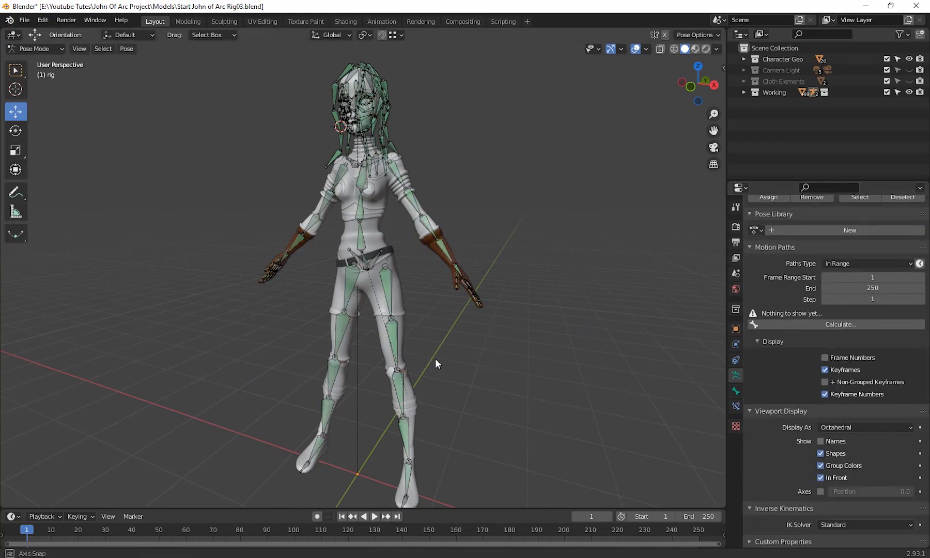
# Step: Examine the deformation bones through the character's torso, arms, hands and legs from several angles
pyautogui.moveTo(435, 358); pyautogui.dragTo(579, 365, button='middle')
pyautogui.moveTo(566, 435); pyautogui.dragTo(428, 437, button='middle')
pyautogui.keyDown('shift'); pyautogui.moveTo(548, 412); pyautogui.dragTo(522, 314, button='middle'); pyautogui.keyUp('shift')
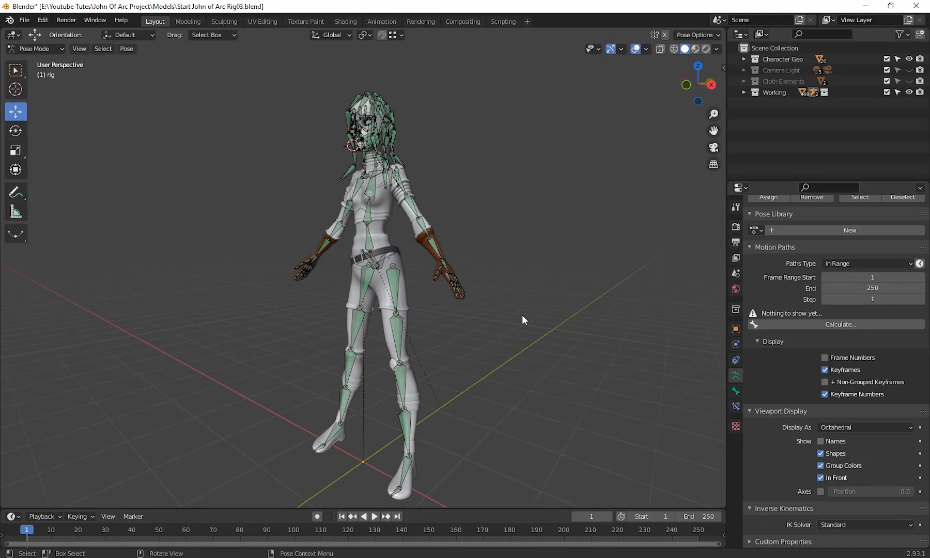
pyautogui.moveTo(484, 342)
pyautogui.keyDown('shift'); pyautogui.mouseDown(button='middle')
pyautogui.moveTo(473, 282)
pyautogui.moveTo(469, 295)
pyautogui.moveTo(492, 339)
pyautogui.mouseUp(button='middle'); pyautogui.keyUp('shift')
pyautogui.scroll(5, 475, 356)
pyautogui.keyDown('shift'); pyautogui.moveTo(440, 356); pyautogui.dragTo(502, 235, button='middle'); pyautogui.keyUp('shift')
pyautogui.keyDown('shift'); pyautogui.moveTo(440, 462); pyautogui.dragTo(492, 368, button='middle'); pyautogui.keyUp('shift')
pyautogui.moveTo(367, 234)
pyautogui.mouseDown(button='middle')
pyautogui.moveTo(382, 229)
pyautogui.moveTo(399, 349)
pyautogui.moveTo(439, 333)
pyautogui.mouseUp(button='middle')
pyautogui.scroll(-1, 399, 350)
pyautogui.keyDown('shift'); pyautogui.moveTo(386, 312); pyautogui.dragTo(341, 345, button='middle'); pyautogui.keyUp('shift')
pyautogui.moveTo(437, 354)
pyautogui.mouseDown(button='middle')
pyautogui.moveTo(425, 352)
pyautogui.moveTo(445, 364)
pyautogui.mouseUp(button='middle')
# Step: Return to Object Mode and reselect the rig on the character
pyautogui.click(36, 49)
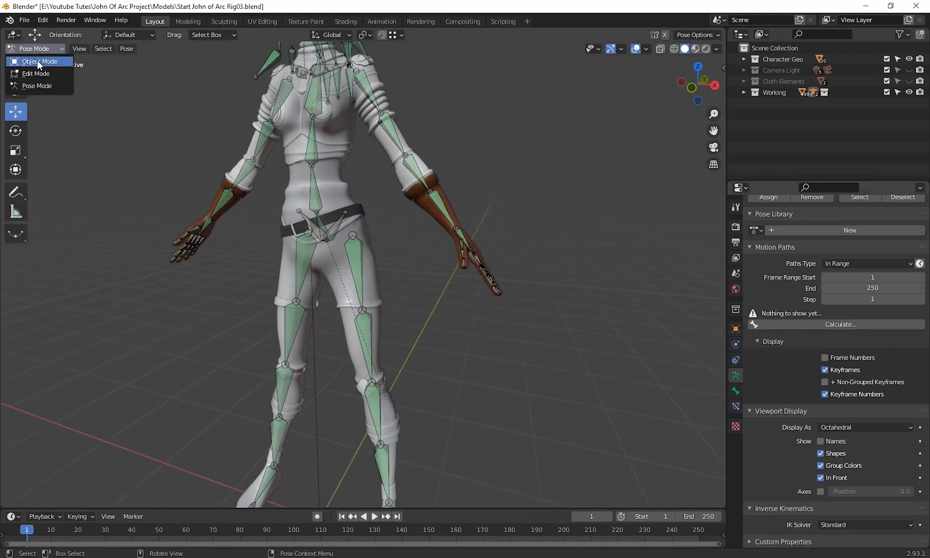
pyautogui.click(37, 60)
pyautogui.click(471, 314)
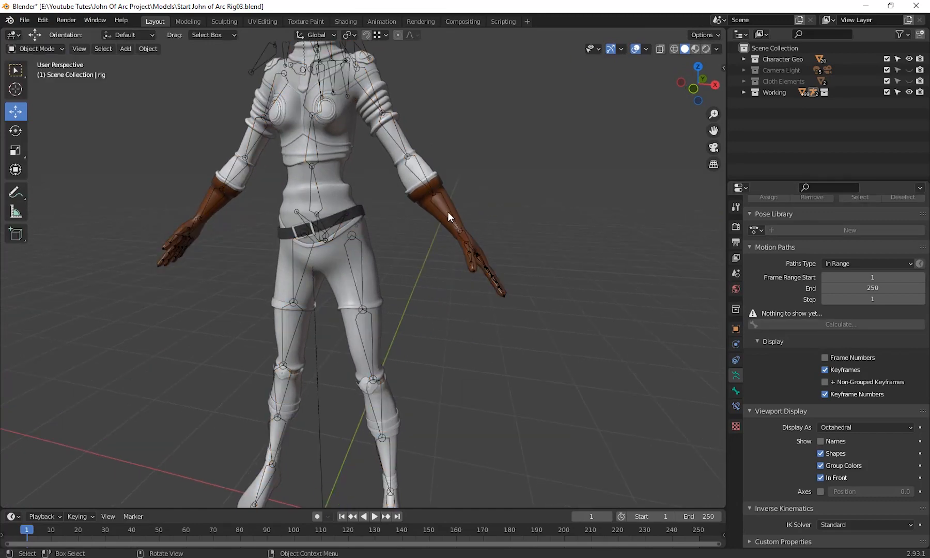
pyautogui.click(353, 238)
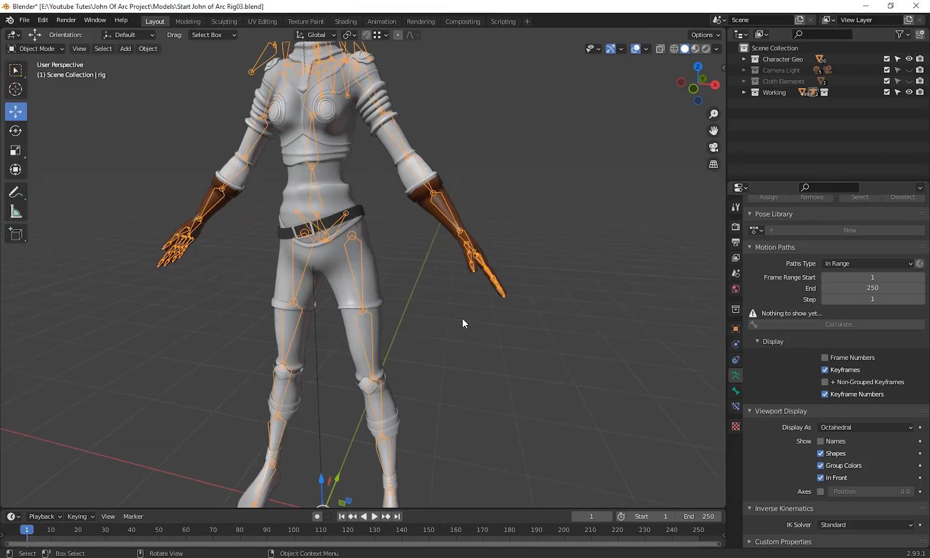
pyautogui.moveTo(461, 318); pyautogui.dragTo(481, 310, button='middle')
# Step: Isolate the last armature layer and several upper-row layers one at a time to inspect their bones
pyautogui.scroll(8, 825, 311)
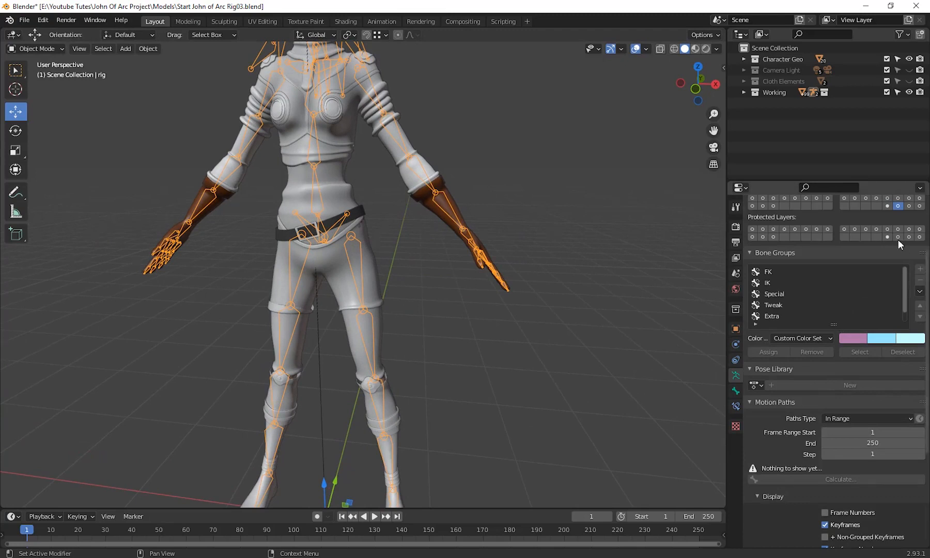
pyautogui.keyDown('shift'); pyautogui.click(919, 206); pyautogui.keyUp('shift')
pyautogui.click(920, 206)
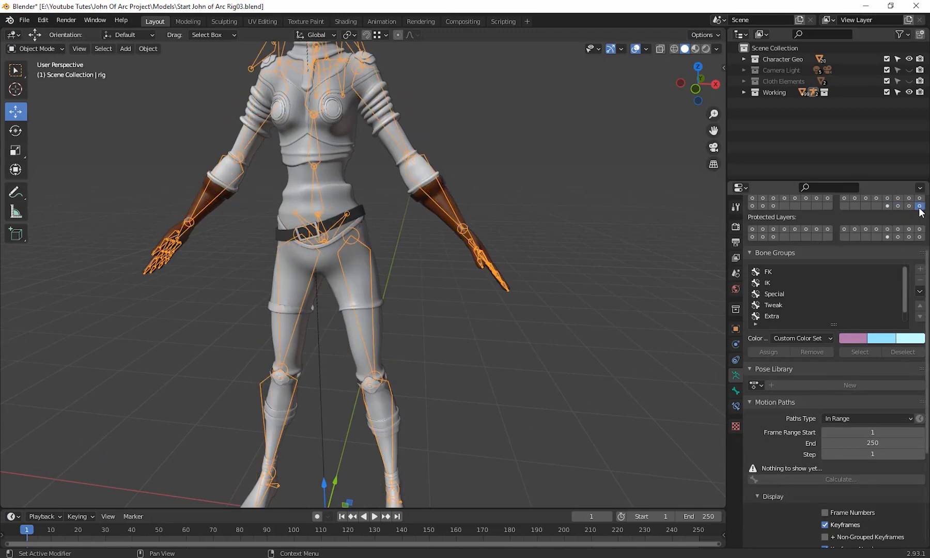
pyautogui.click(752, 199)
pyautogui.click(784, 198)
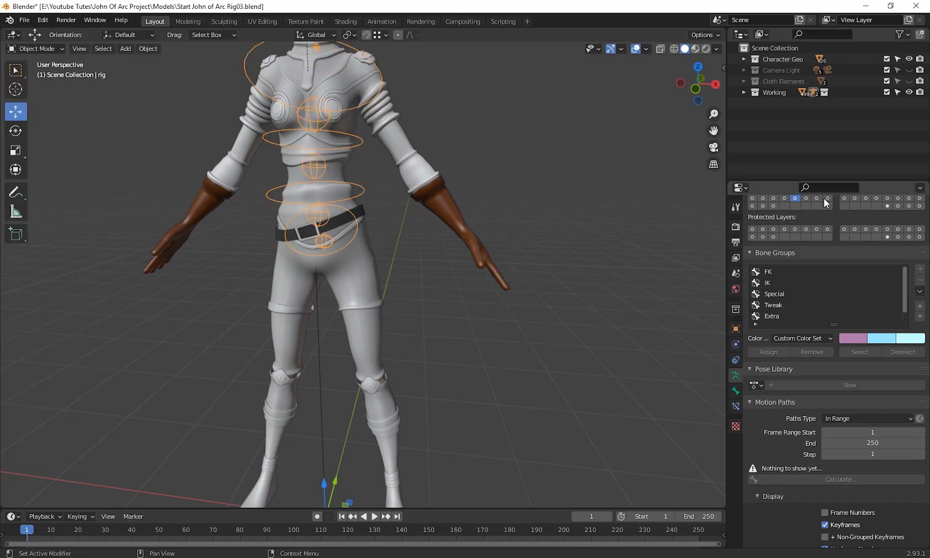
pyautogui.click(827, 198)
pyautogui.click(795, 197)
# Step: Show all sixteen upper-row armature layers of the rig together
pyautogui.moveTo(752, 199); pyautogui.dragTo(832, 200)
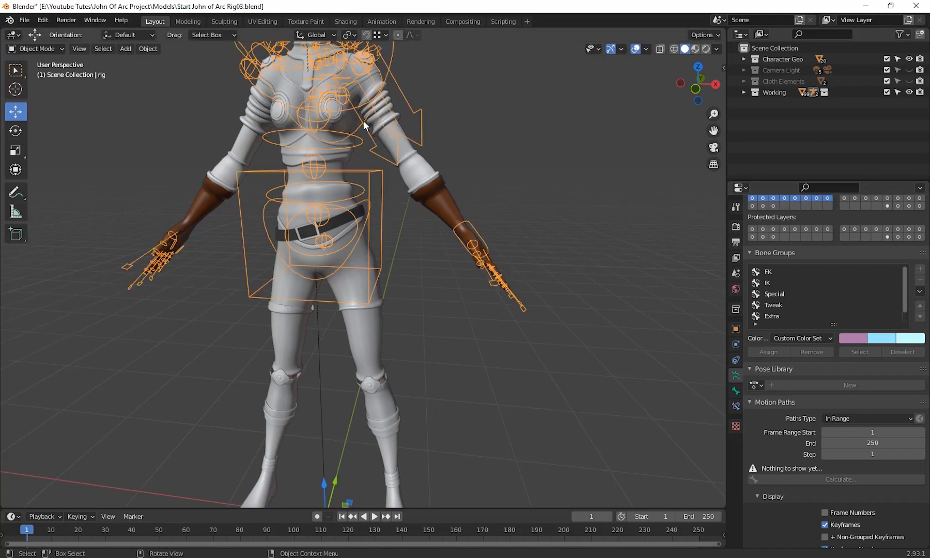
pyautogui.scroll(-3, 488, 318)
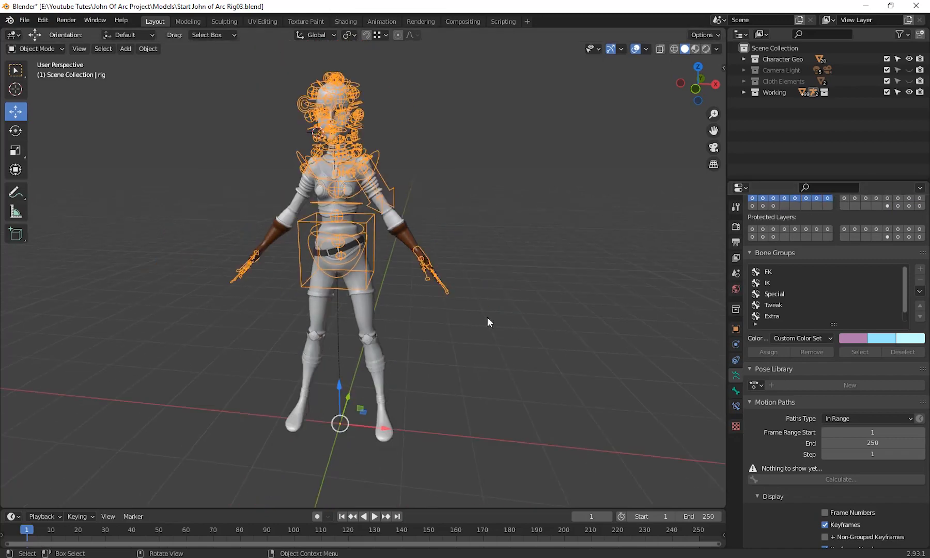
pyautogui.click(845, 197)
pyautogui.click(854, 198)
pyautogui.click(866, 197)
pyautogui.click(876, 198)
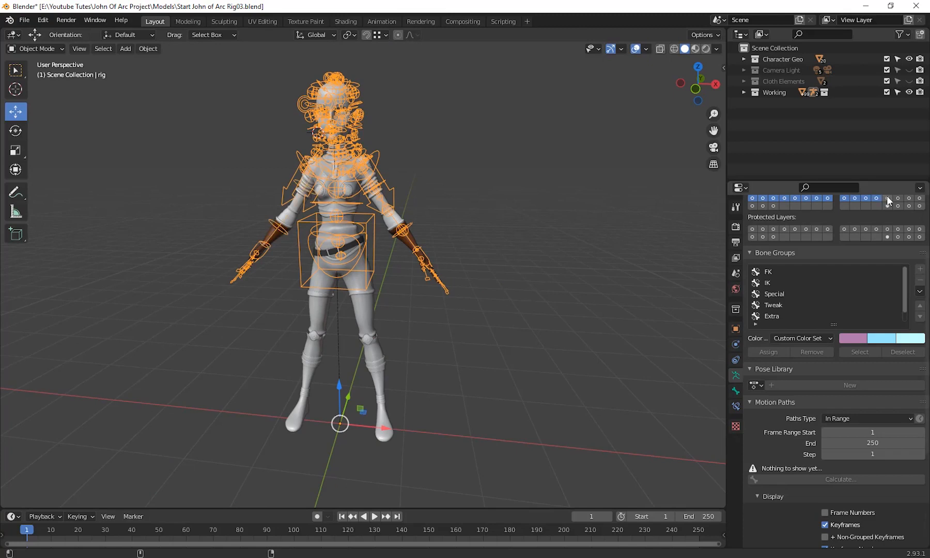
pyautogui.click(887, 198)
pyautogui.click(898, 198)
pyautogui.click(909, 198)
pyautogui.click(919, 198)
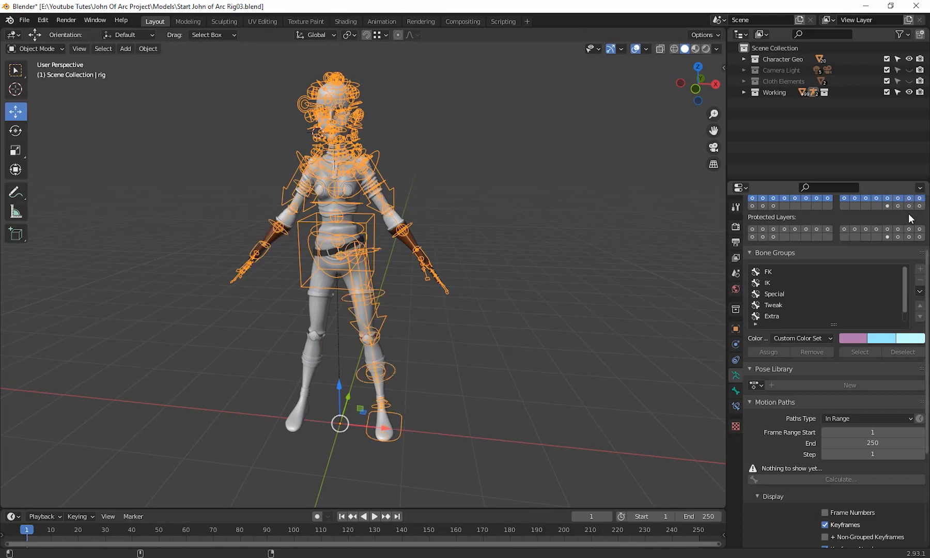
# Step: Show the last four lower-row armature layers along with the upper row and examine the full rig around the character
pyautogui.click(918, 206)
pyautogui.click(909, 206)
pyautogui.click(898, 206)
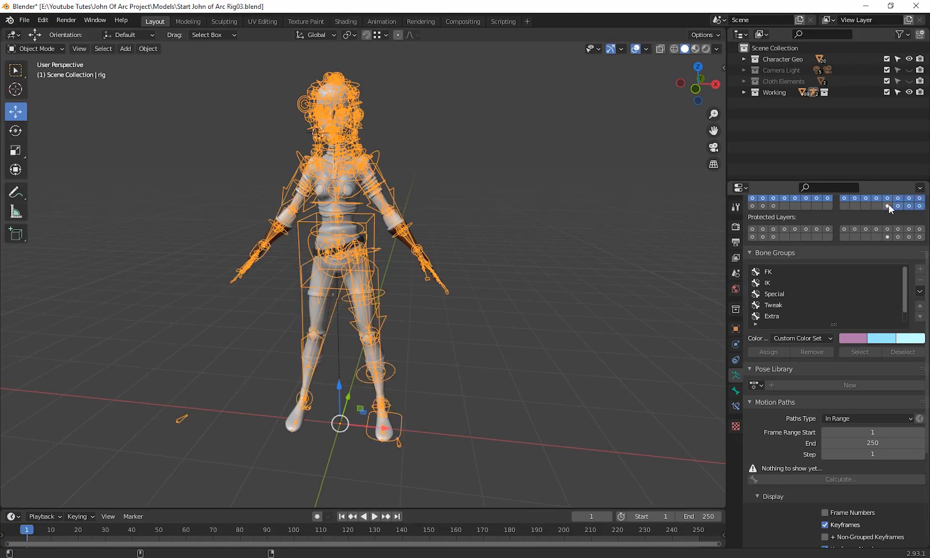
pyautogui.click(888, 206)
pyautogui.scroll(4, 416, 354)
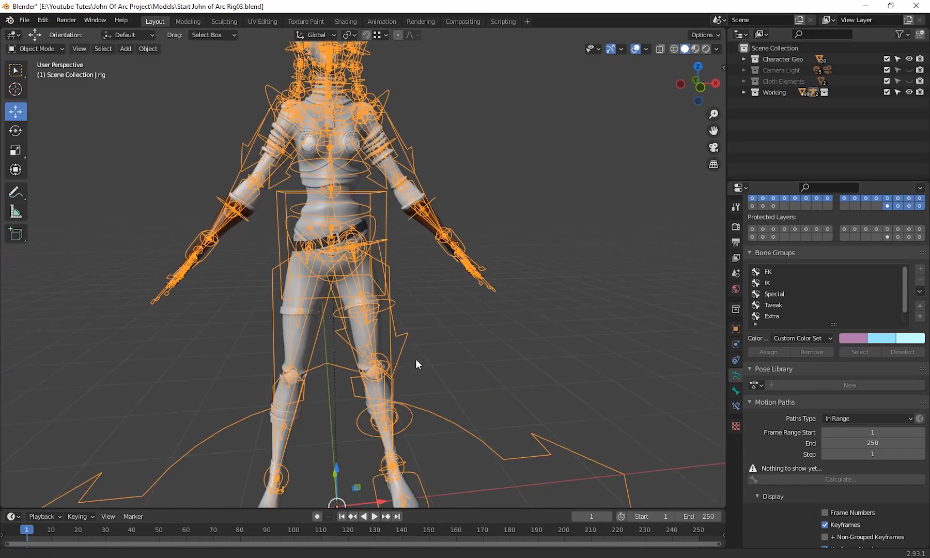
pyautogui.moveTo(404, 377); pyautogui.dragTo(307, 269, button='middle')
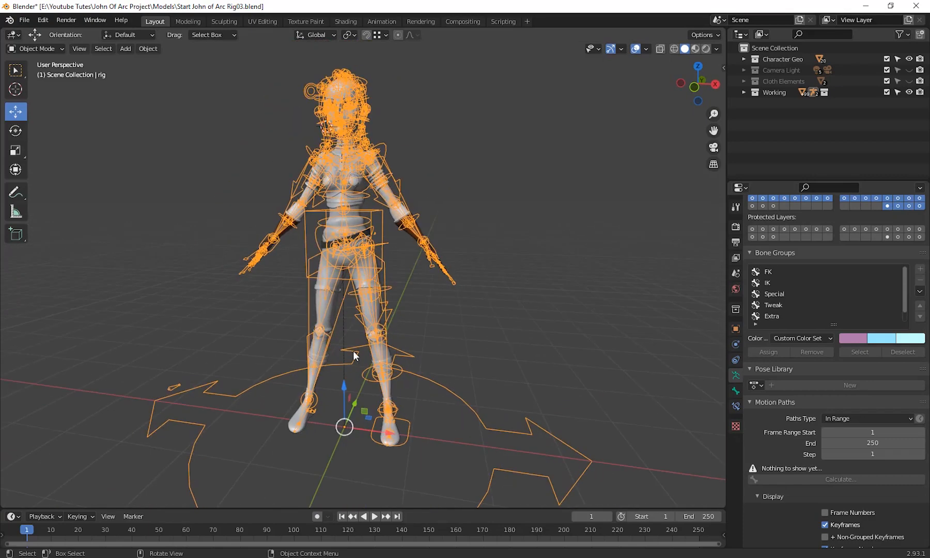
pyautogui.moveTo(353, 350); pyautogui.dragTo(419, 306, button='middle')
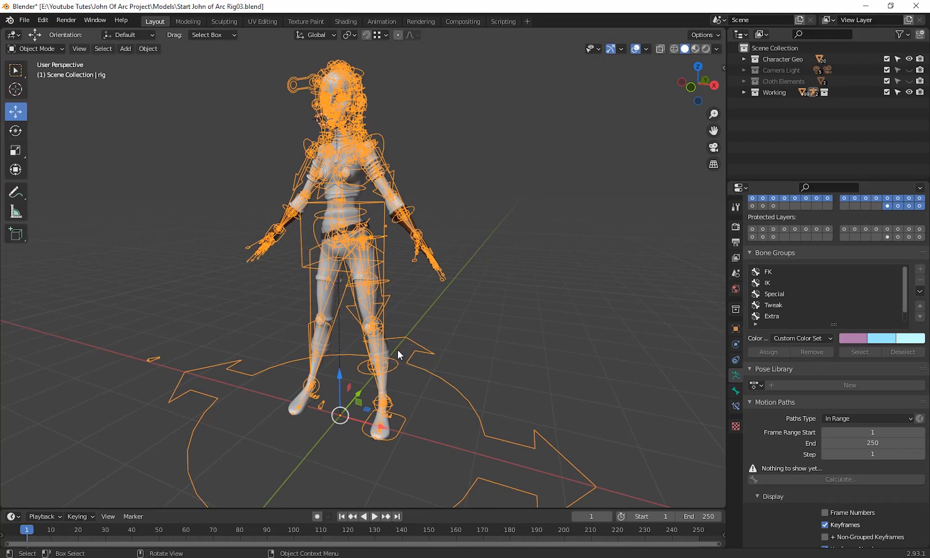
pyautogui.scroll(4, 402, 351)
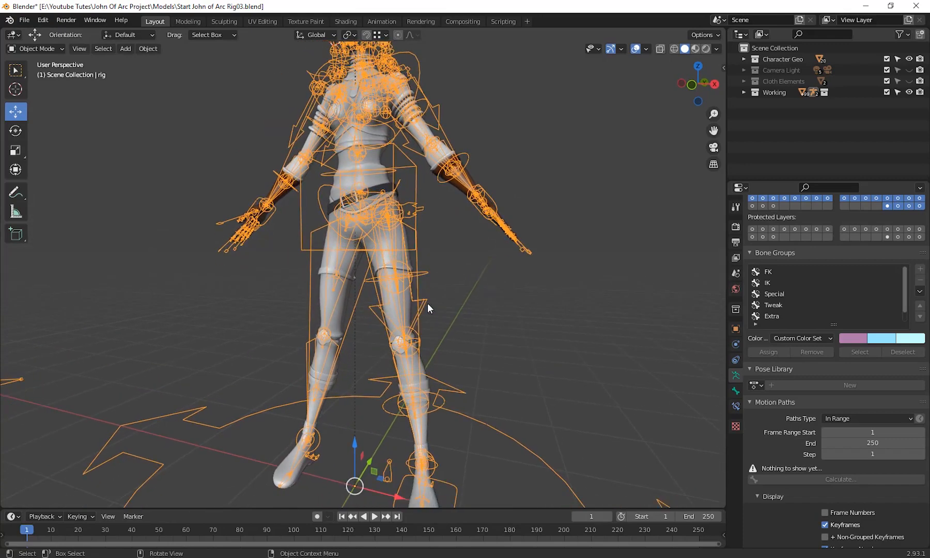
pyautogui.moveTo(475, 337); pyautogui.dragTo(465, 366, button='middle')
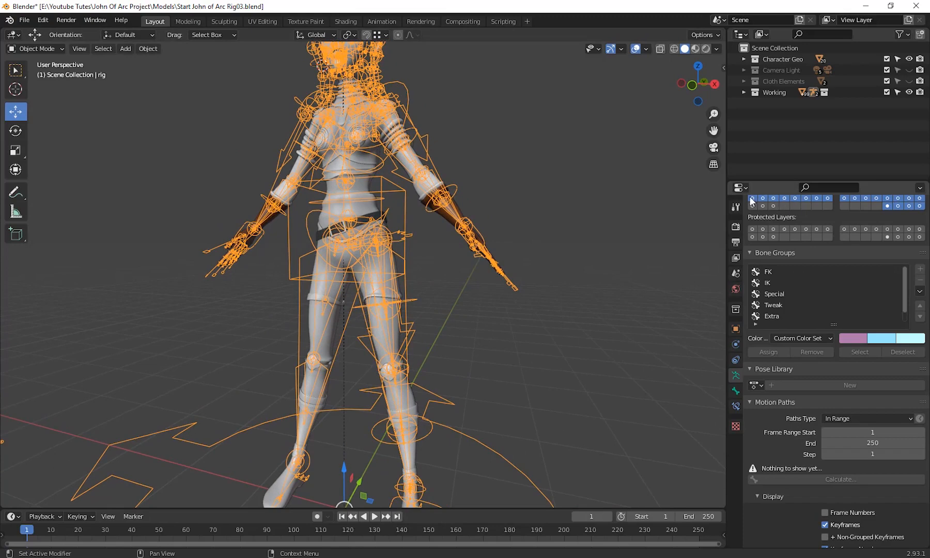
# Step: Isolate the third and eighth upper-row armature layers in turn, then show only the deformation bone layer
pyautogui.click(777, 199)
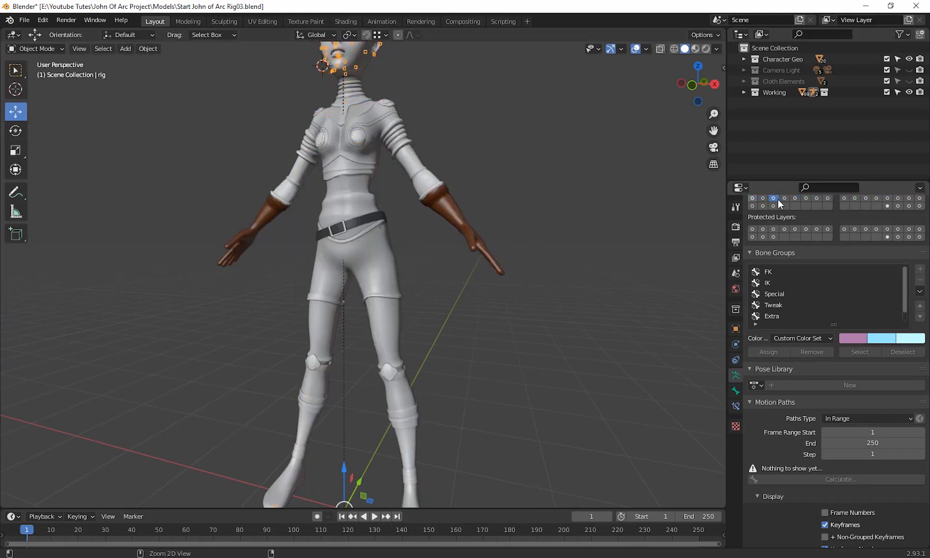
pyautogui.click(827, 199)
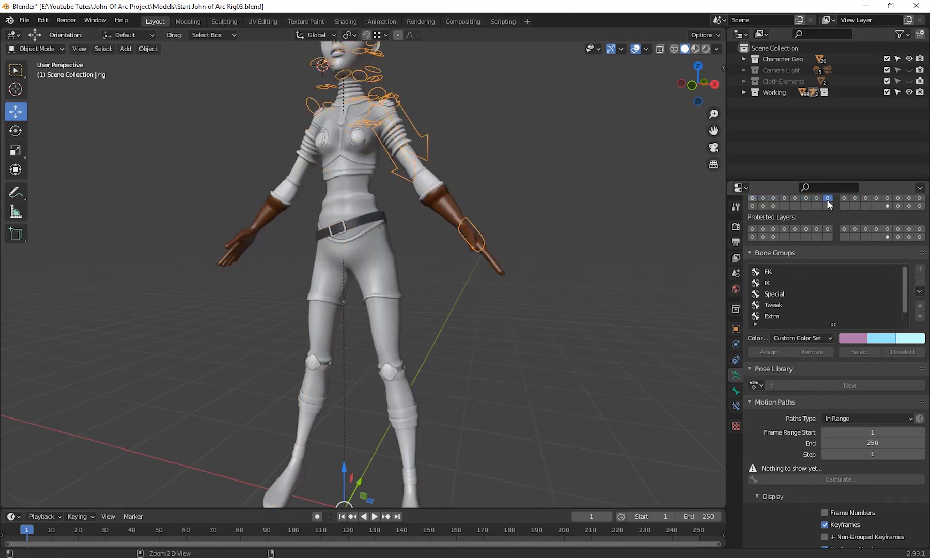
pyautogui.click(899, 206)
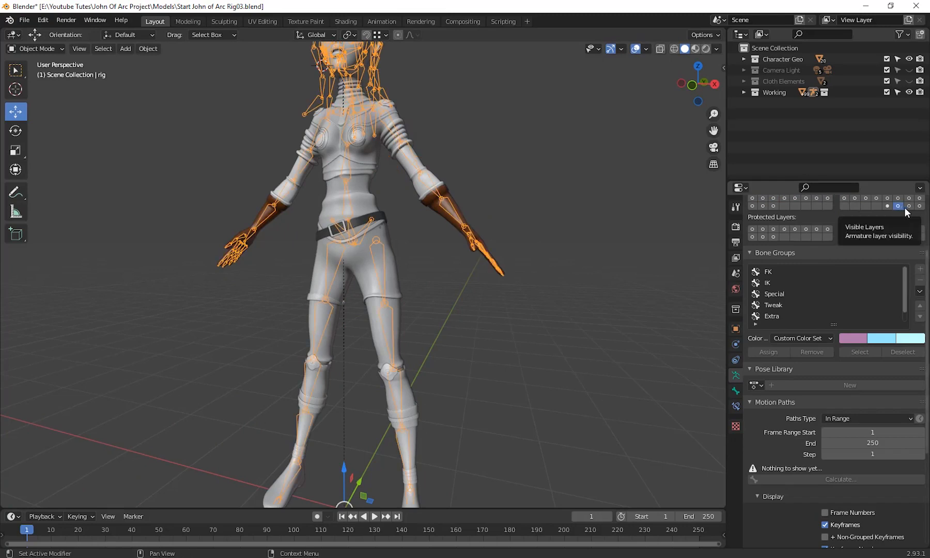
# Step: Examine the deformation bones from the head down to the back of the legs and the knee joint
pyautogui.scroll(-3, 519, 298)
pyautogui.scroll(2, 526, 317)
pyautogui.moveTo(519, 298); pyautogui.dragTo(512, 349, button='middle')
pyautogui.scroll(2, 541, 251)
pyautogui.moveTo(541, 250); pyautogui.dragTo(466, 273, button='middle')
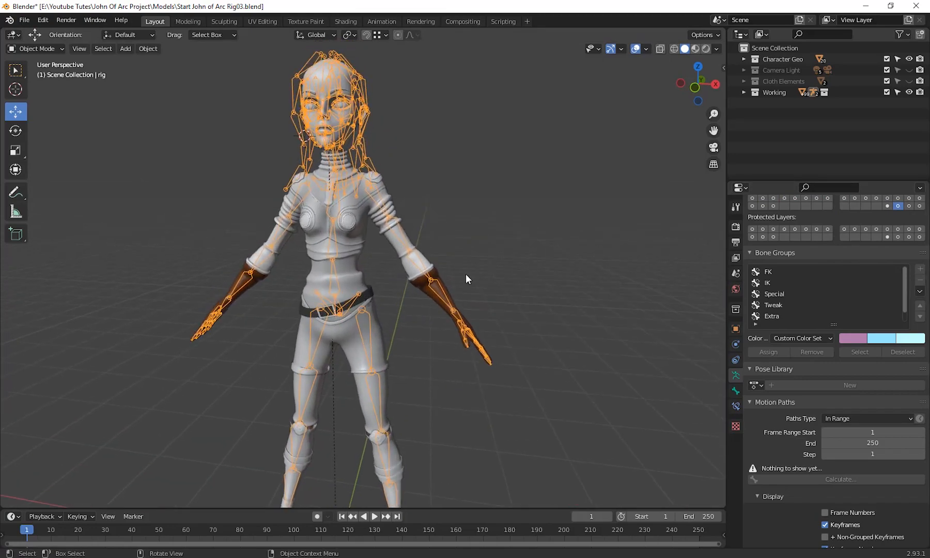
pyautogui.moveTo(428, 392); pyautogui.dragTo(391, 360, button='middle')
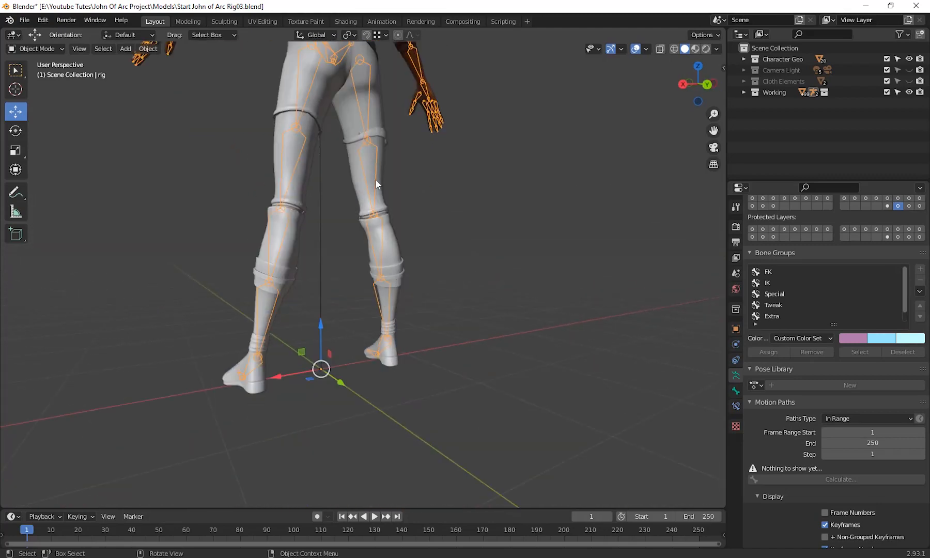
pyautogui.moveTo(396, 354); pyautogui.dragTo(435, 338, button='middle')
pyautogui.scroll(2, 435, 338)
pyautogui.scroll(8, 435, 406)
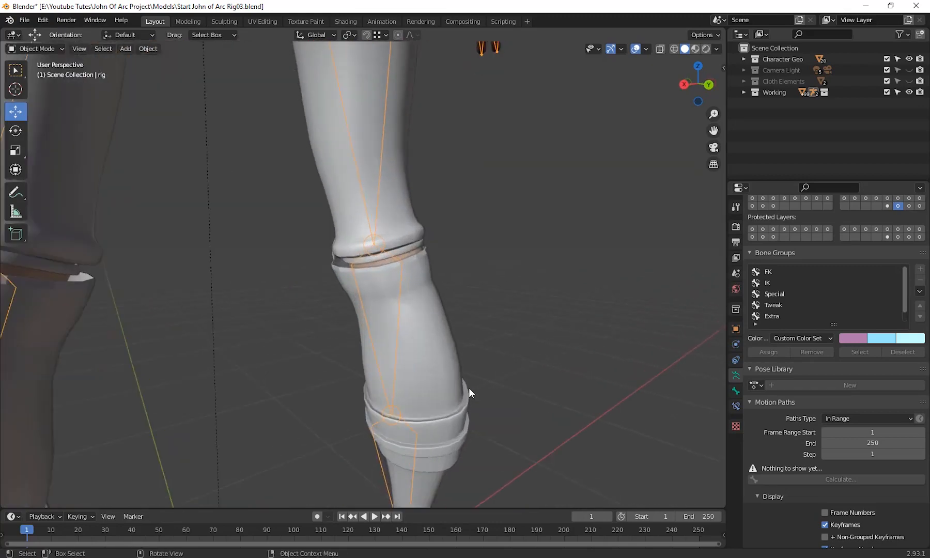
# Step: Select the rig at the knee and add the Character Body mesh to the selection as the active object
pyautogui.click(465, 243)
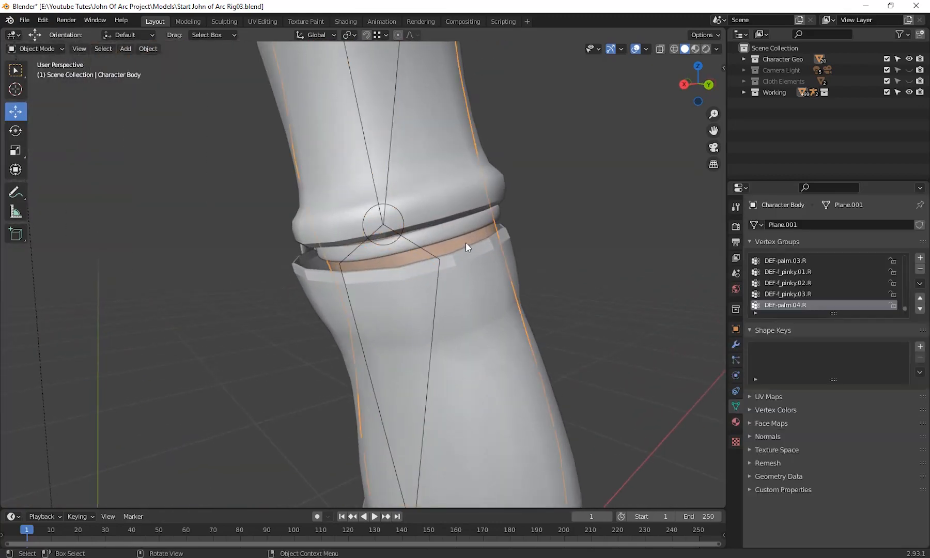
pyautogui.moveTo(466, 243); pyautogui.dragTo(458, 264, button='middle')
pyautogui.scroll(-7, 375, 265)
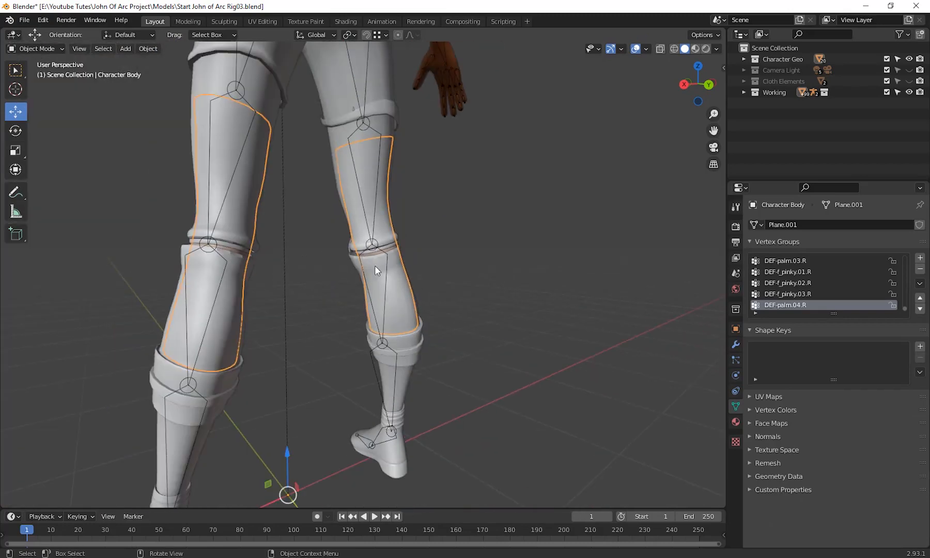
pyautogui.scroll(3, 447, 308)
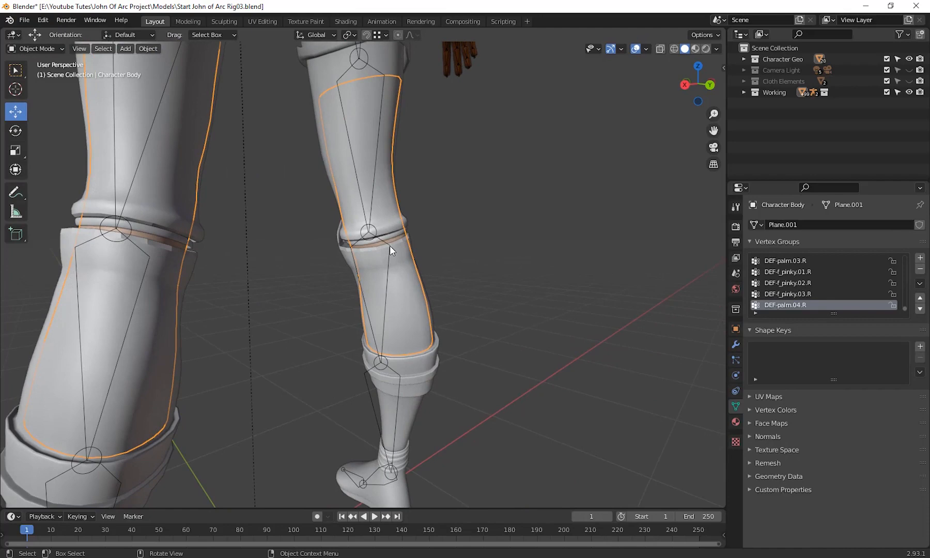
pyautogui.click(389, 245)
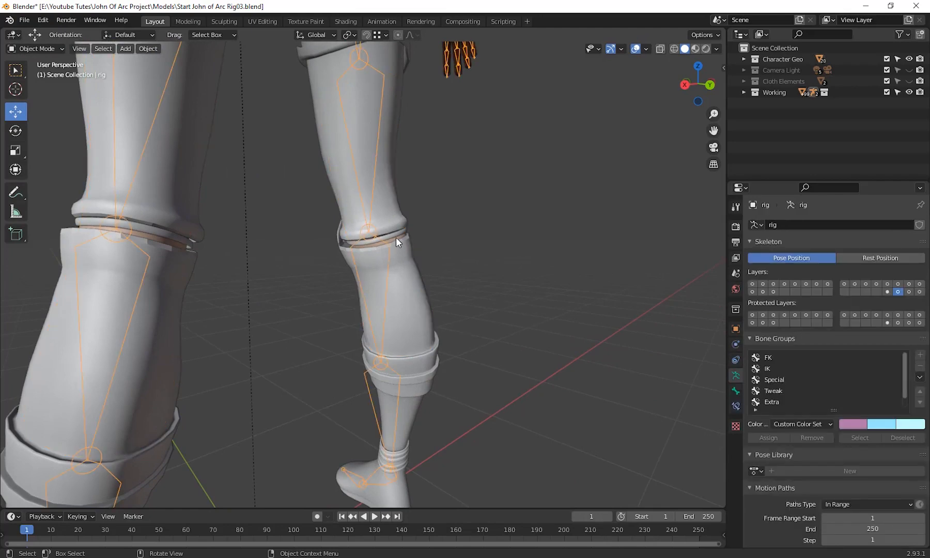
pyautogui.click(395, 239)
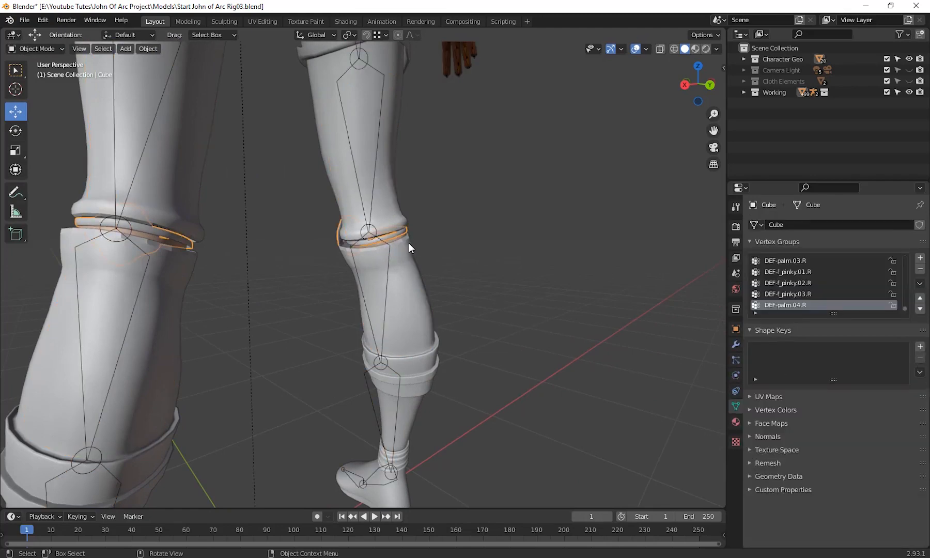
pyautogui.scroll(5, 418, 248)
pyautogui.click(418, 190)
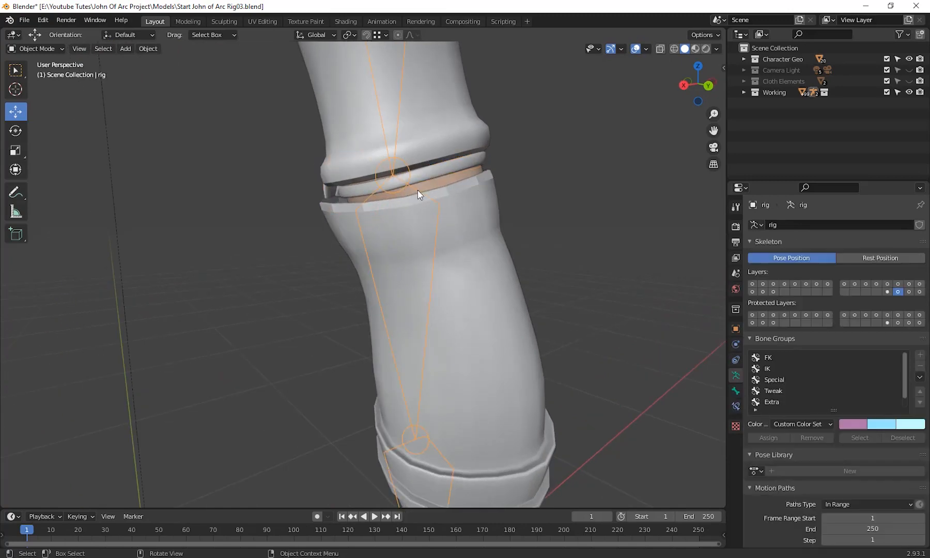
pyautogui.keyDown('shift'); pyautogui.click(442, 188); pyautogui.keyUp('shift')
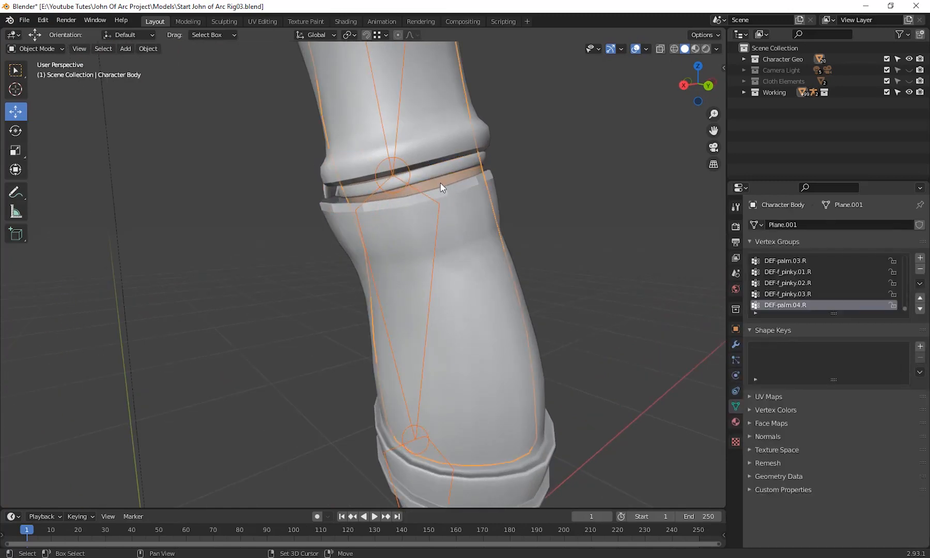
# Step: Hide every object except the selected rig and Character Body mesh
pyautogui.scroll(-8, 500, 276)
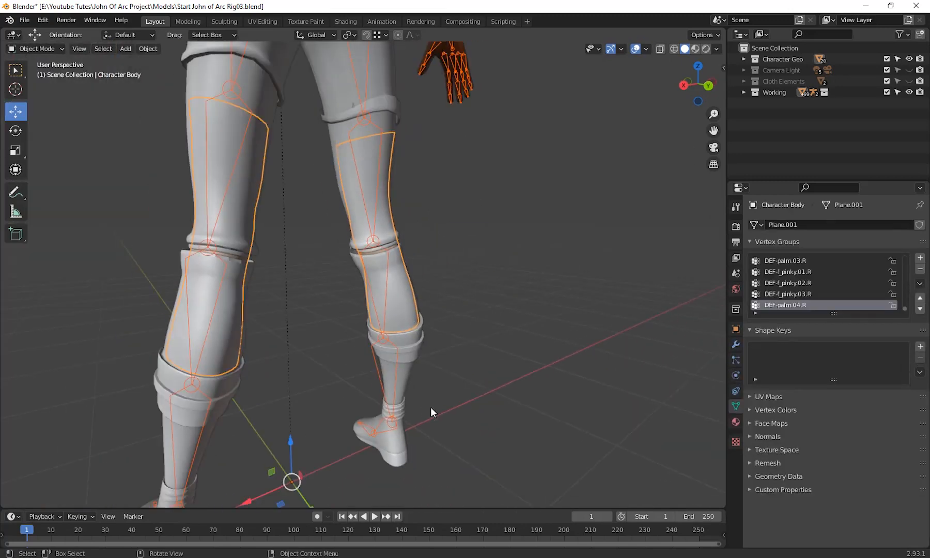
pyautogui.moveTo(430, 407); pyautogui.dragTo(386, 272, button='middle')
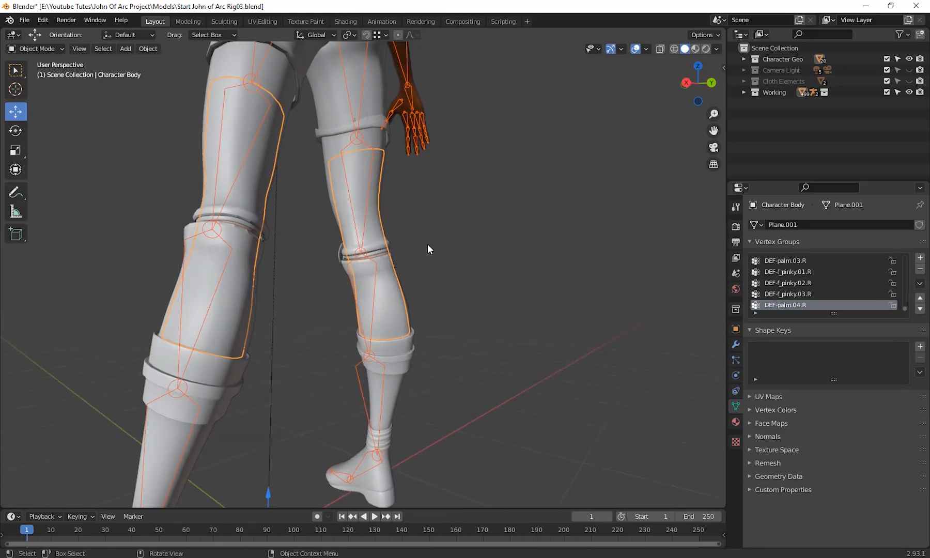
pyautogui.moveTo(427, 245); pyautogui.dragTo(391, 220, button='middle')
pyautogui.moveTo(417, 343); pyautogui.dragTo(549, 361, button='middle')
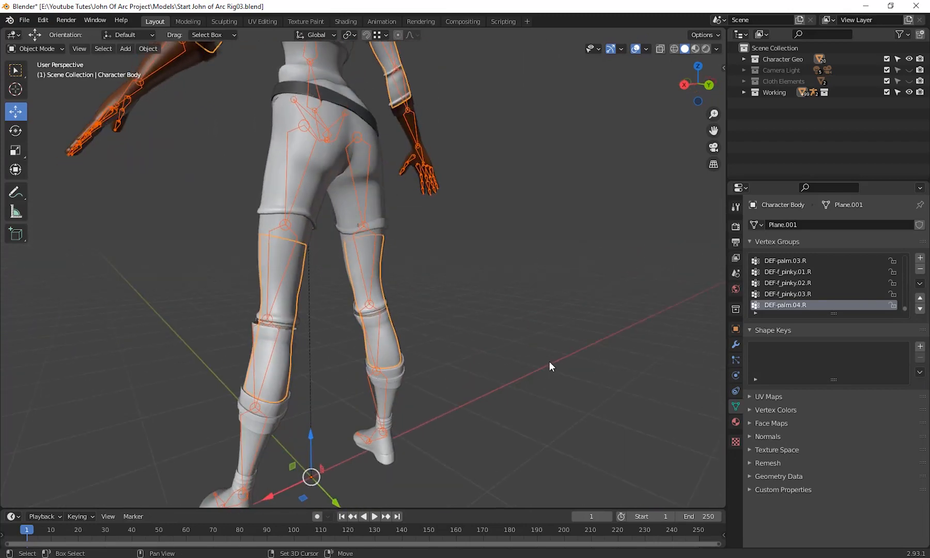
pyautogui.hotkey('shift', 'h')
pyautogui.scroll(-3, 405, 283)
pyautogui.moveTo(426, 328); pyautogui.dragTo(605, 344, button='middle')
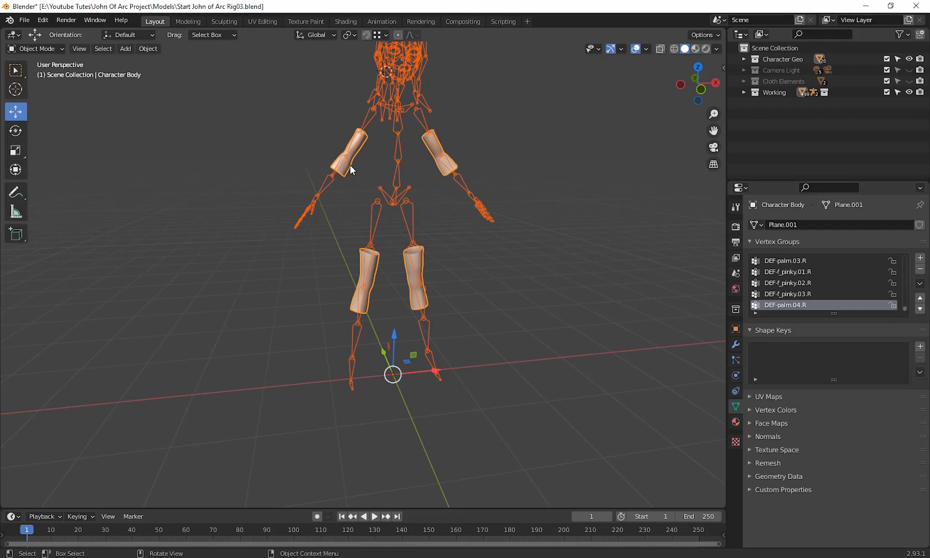
pyautogui.moveTo(429, 267); pyautogui.dragTo(405, 306, button='middle')
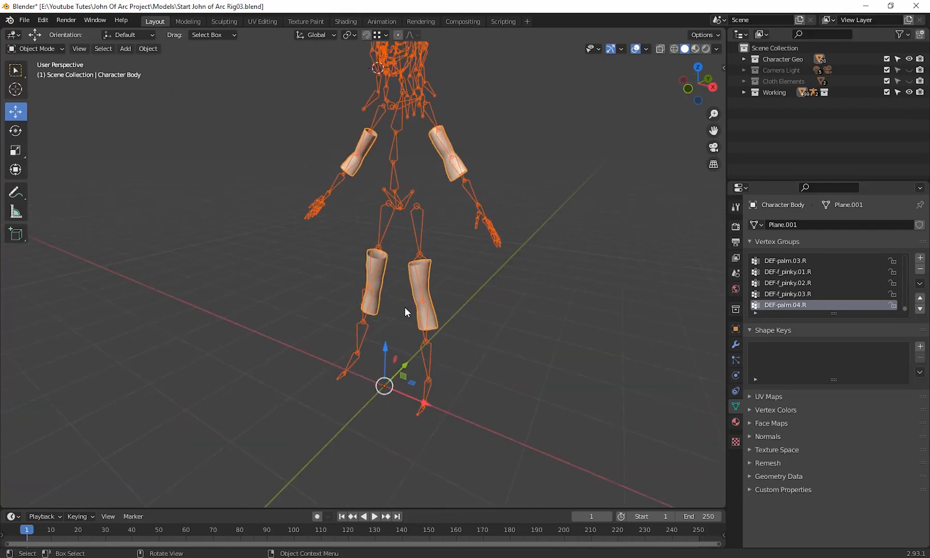
# Step: Reselect the rig and extend the selection to the isolated Character Body mesh, checking the interaction modes
pyautogui.scroll(2, 405, 306)
pyautogui.moveTo(463, 293); pyautogui.dragTo(452, 283, button='middle')
pyautogui.scroll(3, 451, 283)
pyautogui.click(383, 255)
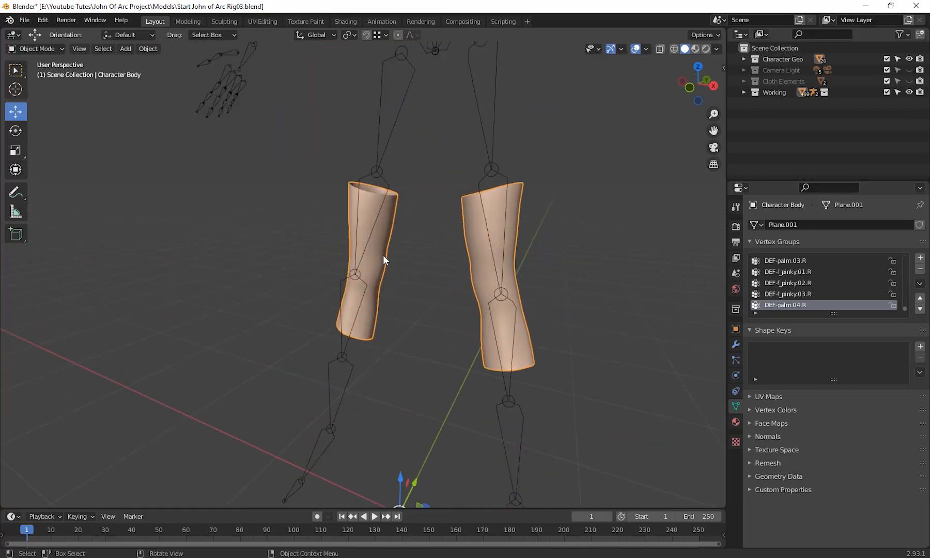
pyautogui.keyDown('shift'); pyautogui.moveTo(384, 315); pyautogui.dragTo(415, 300, button='middle'); pyautogui.keyUp('shift')
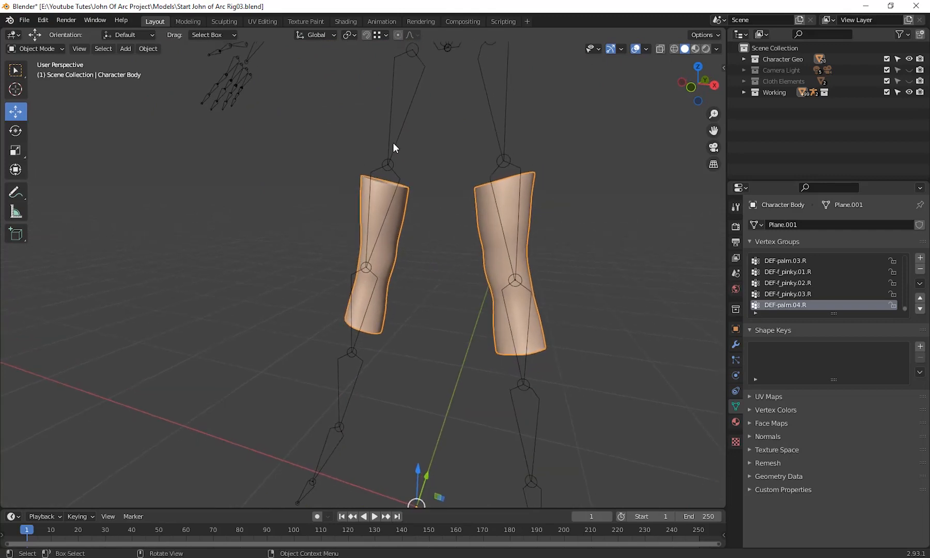
pyautogui.click(394, 144)
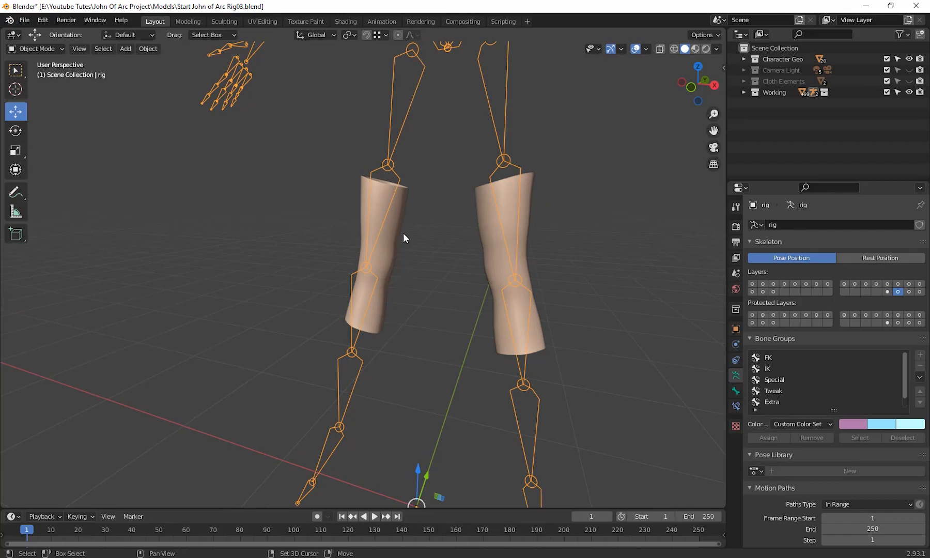
pyautogui.keyDown('shift'); pyautogui.click(399, 220); pyautogui.keyUp('shift')
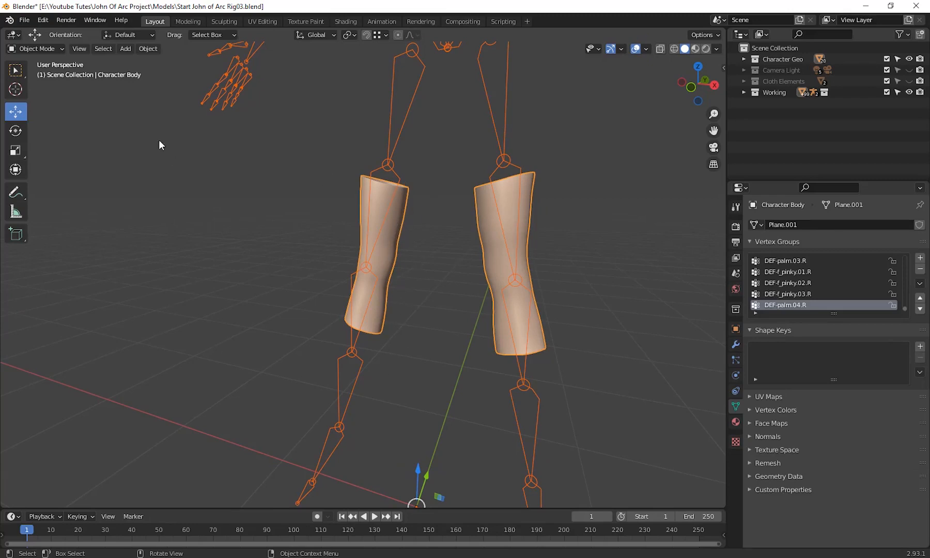
pyautogui.click(35, 49)
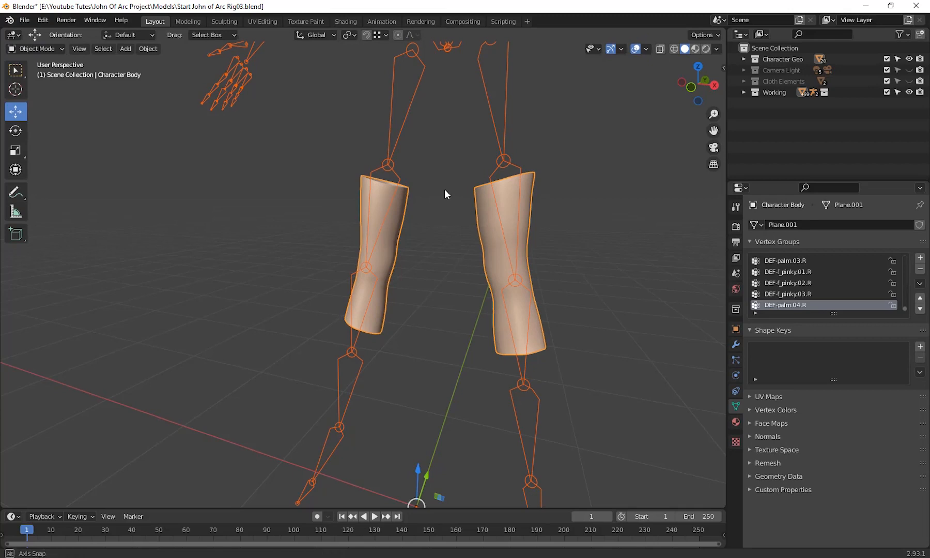
# Step: Try the reverse selection order, Character Body before the rig, check the available interaction modes, and deselect everything
pyautogui.moveTo(445, 190); pyautogui.dragTo(440, 188, button='middle')
pyautogui.click(399, 205)
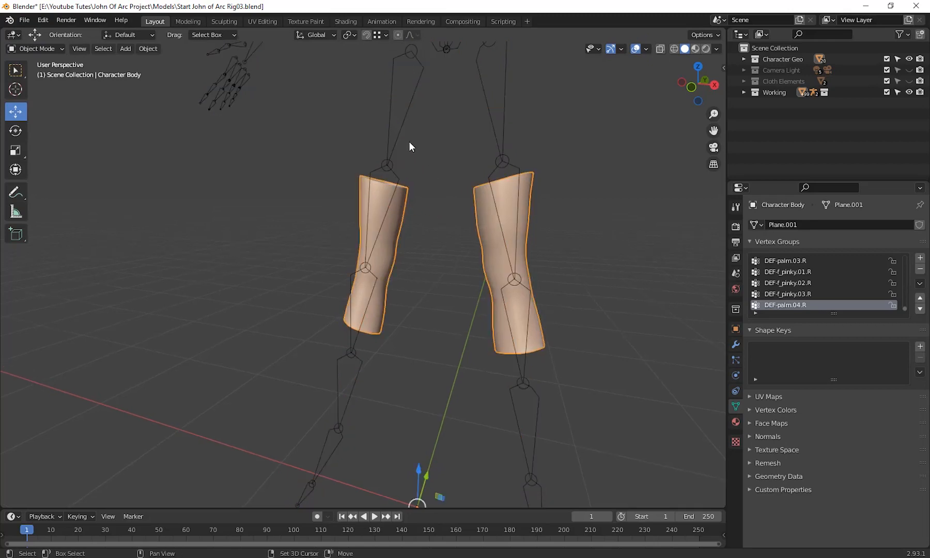
pyautogui.keyDown('shift'); pyautogui.click(402, 129); pyautogui.keyUp('shift')
pyautogui.click(50, 50)
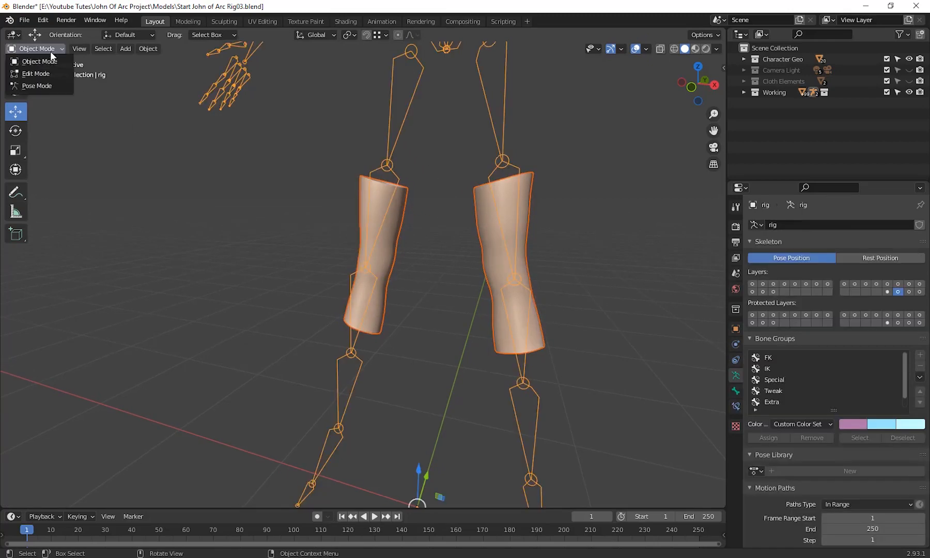
pyautogui.click(228, 182)
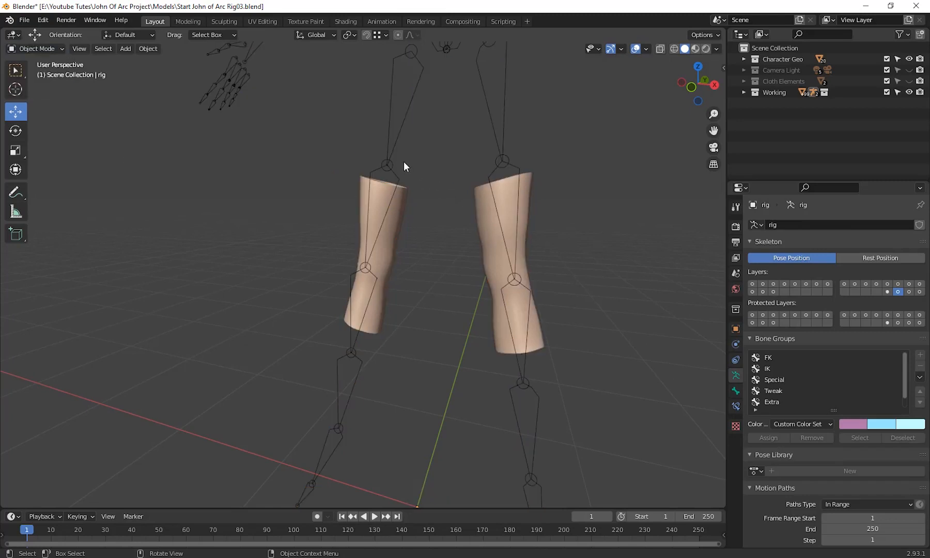
# Step: Select the rig, add the Character Body mesh as the active object, and switch it to Weight Paint mode
pyautogui.click(388, 150)
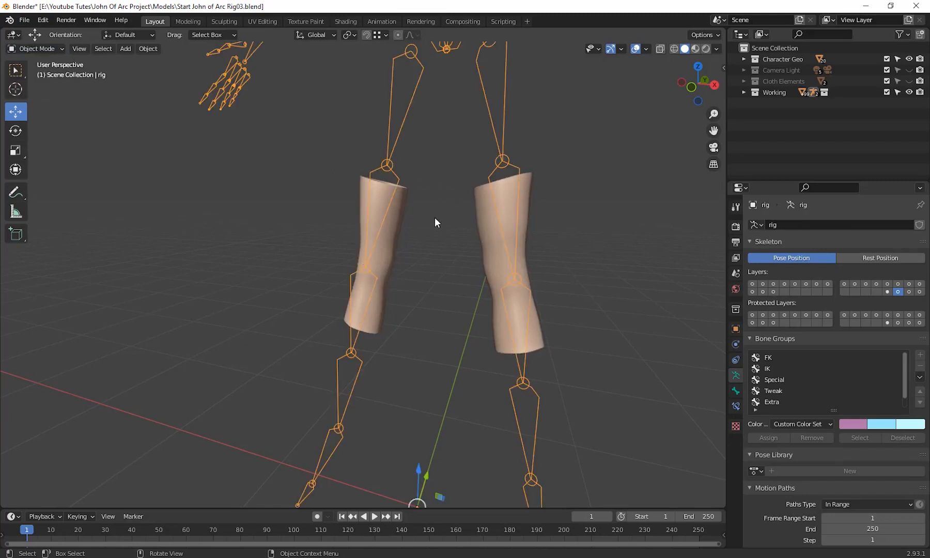
pyautogui.keyDown('shift'); pyautogui.click(405, 199); pyautogui.keyUp('shift')
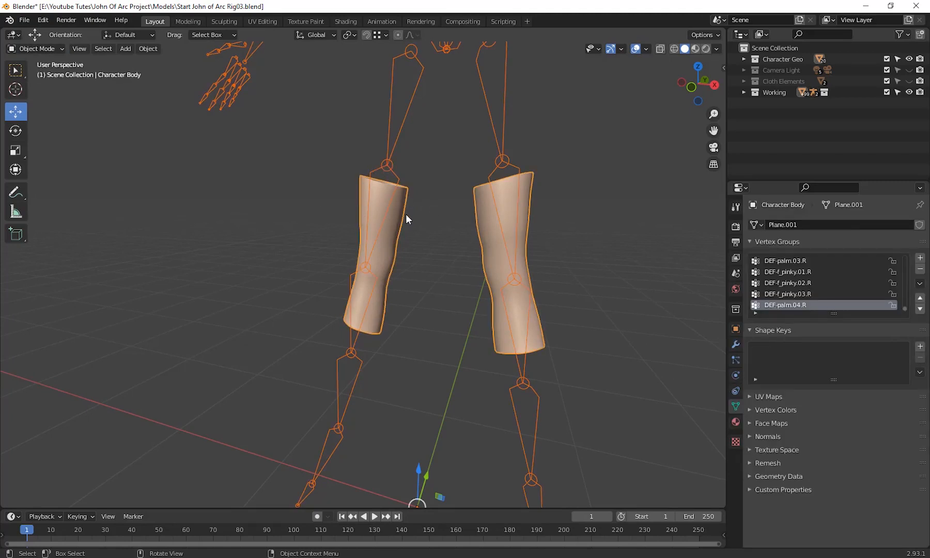
pyautogui.click(50, 49)
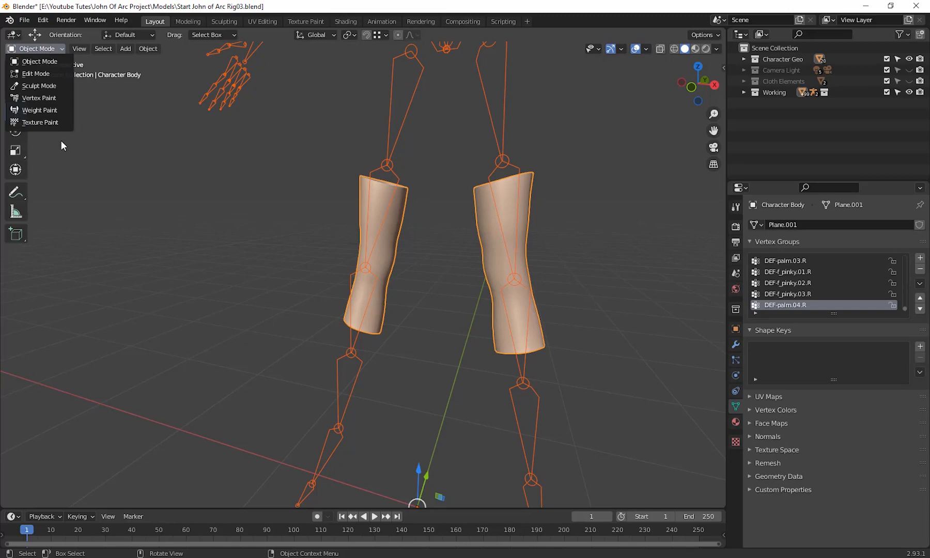
pyautogui.click(46, 112)
pyautogui.moveTo(384, 304)
pyautogui.mouseDown(button='middle')
pyautogui.moveTo(455, 338)
pyautogui.moveTo(484, 307)
pyautogui.mouseUp(button='middle')
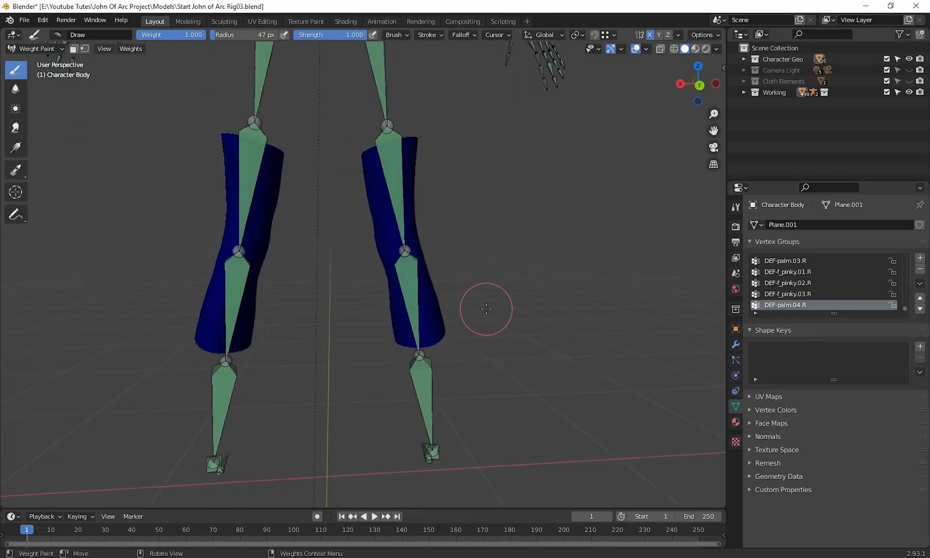
# Step: Inspect the Character Body weights of the shin and lower thigh deformation bones on both legs
pyautogui.keyDown('ctrl'); pyautogui.click(407, 278); pyautogui.keyUp('ctrl')
pyautogui.moveTo(407, 277)
pyautogui.mouseDown(button='middle')
pyautogui.moveTo(516, 325)
pyautogui.moveTo(629, 326)
pyautogui.moveTo(310, 303)
pyautogui.moveTo(337, 277)
pyautogui.moveTo(424, 310)
pyautogui.moveTo(310, 300)
pyautogui.moveTo(477, 332)
pyautogui.moveTo(465, 334)
pyautogui.moveTo(473, 316)
pyautogui.moveTo(540, 321)
pyautogui.moveTo(547, 311)
pyautogui.moveTo(424, 336)
pyautogui.moveTo(438, 345)
pyautogui.mouseUp(button='middle')
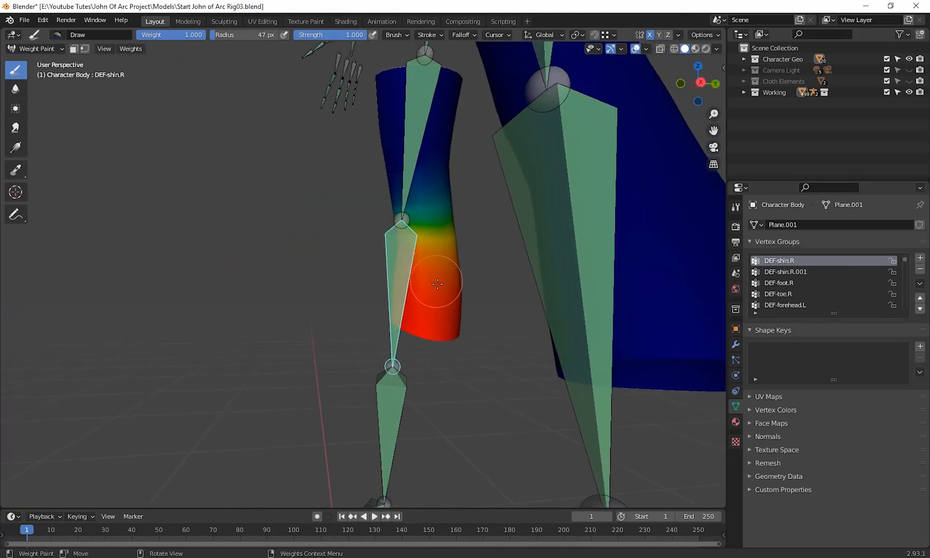
pyautogui.moveTo(437, 279)
pyautogui.mouseDown(button='middle')
pyautogui.moveTo(429, 324)
pyautogui.moveTo(420, 319)
pyautogui.moveTo(373, 374)
pyautogui.moveTo(391, 333)
pyautogui.moveTo(407, 368)
pyautogui.mouseUp(button='middle')
pyautogui.scroll(2, 421, 318)
pyautogui.keyDown('ctrl'); pyautogui.click(380, 193); pyautogui.keyUp('ctrl')
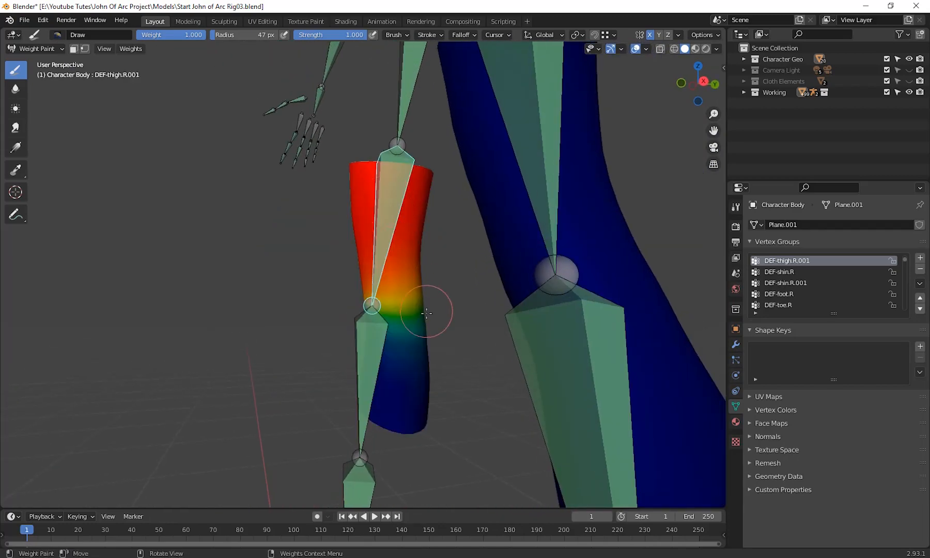
pyautogui.moveTo(426, 311); pyautogui.dragTo(420, 303, button='middle')
pyautogui.scroll(-2, 394, 375)
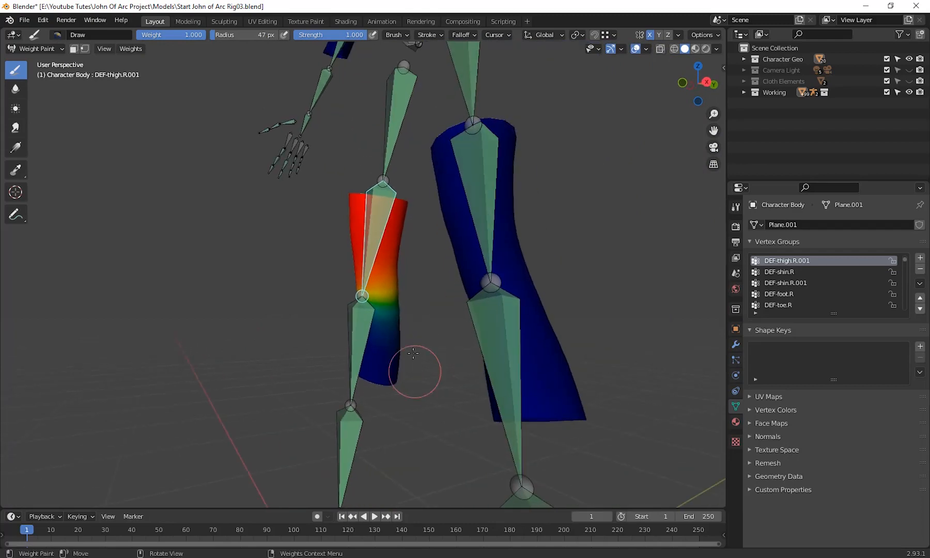
pyautogui.moveTo(387, 380)
pyautogui.mouseDown(button='middle')
pyautogui.moveTo(394, 393)
pyautogui.moveTo(406, 309)
pyautogui.moveTo(394, 308)
pyautogui.mouseUp(button='middle')
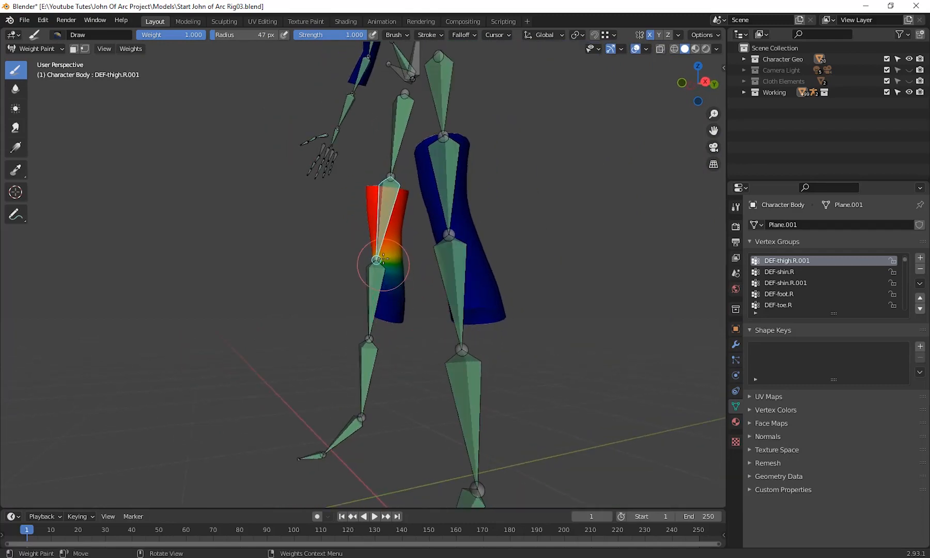
pyautogui.moveTo(452, 328); pyautogui.dragTo(470, 330, button='middle')
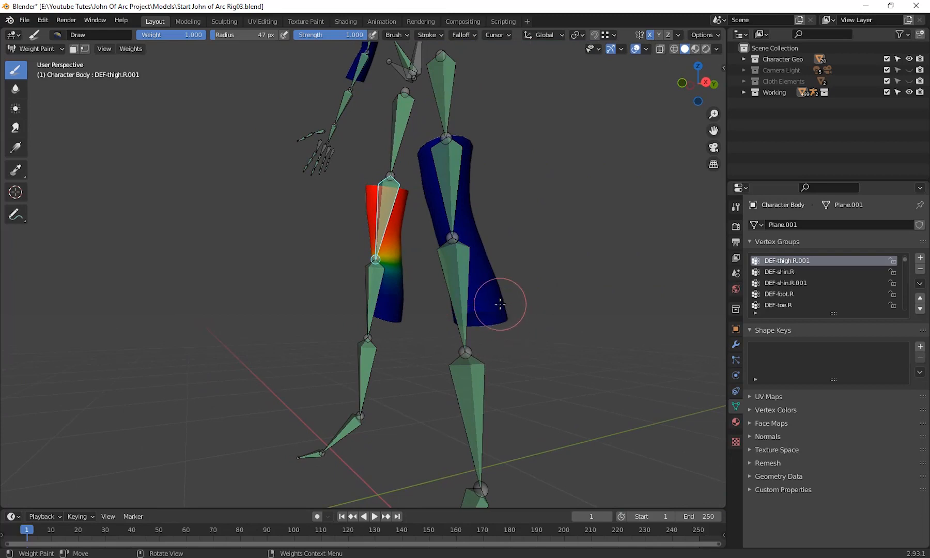
pyautogui.keyDown('ctrl'); pyautogui.click(458, 292); pyautogui.keyUp('ctrl')
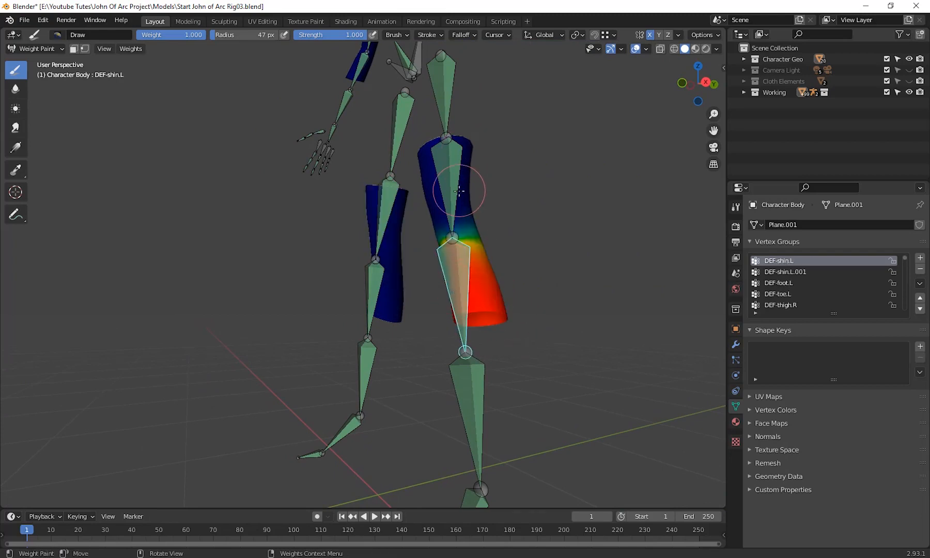
pyautogui.keyDown('ctrl'); pyautogui.click(460, 173); pyautogui.keyUp('ctrl')
# Step: Inspect the Character Body weights of the arm deformation bones, including DEF-forearm.L and DEF-forearm.R
pyautogui.moveTo(532, 272); pyautogui.dragTo(525, 357, button='middle')
pyautogui.scroll(4, 526, 357)
pyautogui.keyDown('ctrl'); pyautogui.click(527, 304); pyautogui.keyUp('ctrl')
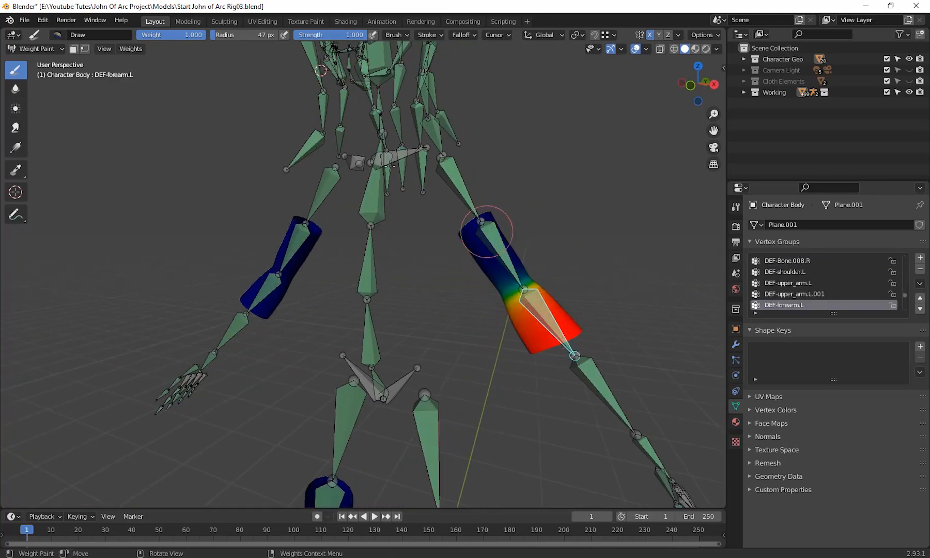
pyautogui.keyDown('ctrl'); pyautogui.click(292, 247); pyautogui.keyUp('ctrl')
pyautogui.moveTo(291, 285); pyautogui.dragTo(418, 320, button='middle')
pyautogui.keyDown('ctrl'); pyautogui.click(364, 346); pyautogui.keyUp('ctrl')
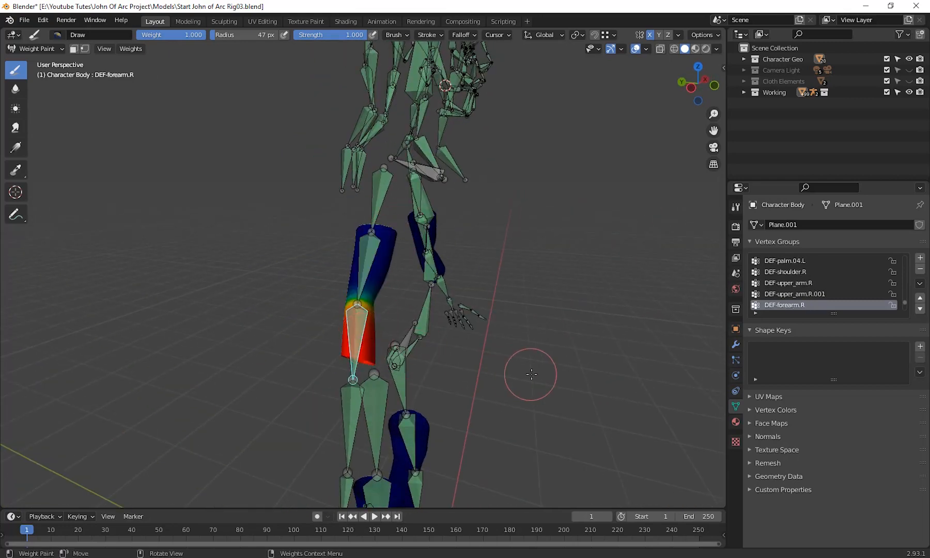
# Step: Return the Character Body to Object Mode and select that mesh on its own
pyautogui.moveTo(532, 373); pyautogui.dragTo(376, 349, button='middle')
pyautogui.scroll(-3, 407, 275)
pyautogui.moveTo(498, 301)
pyautogui.mouseDown(button='middle')
pyautogui.moveTo(426, 311)
pyautogui.moveTo(459, 259)
pyautogui.moveTo(456, 346)
pyautogui.moveTo(448, 292)
pyautogui.moveTo(451, 304)
pyautogui.moveTo(270, 323)
pyautogui.moveTo(475, 308)
pyautogui.moveTo(498, 326)
pyautogui.moveTo(432, 322)
pyautogui.mouseUp(button='middle')
pyautogui.press('Tab')
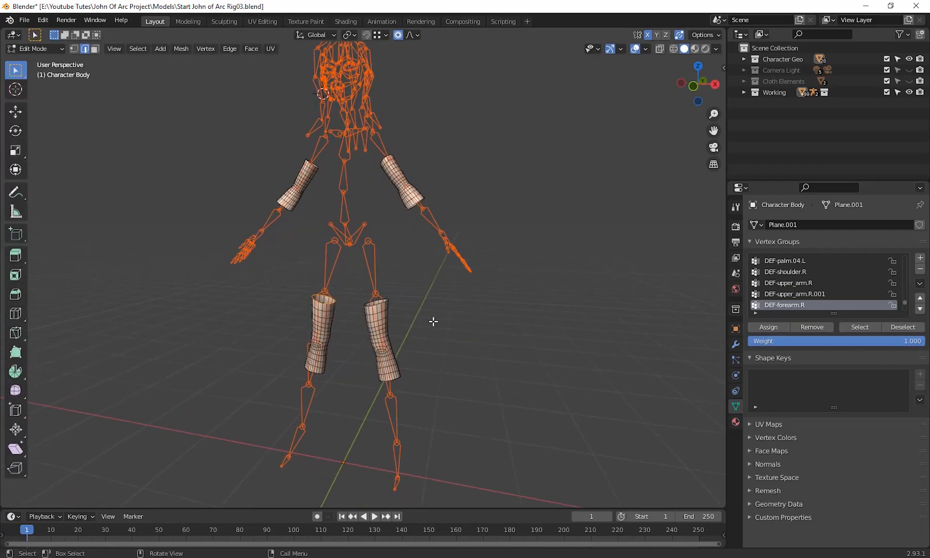
pyautogui.press('Tab')
pyautogui.click(46, 47)
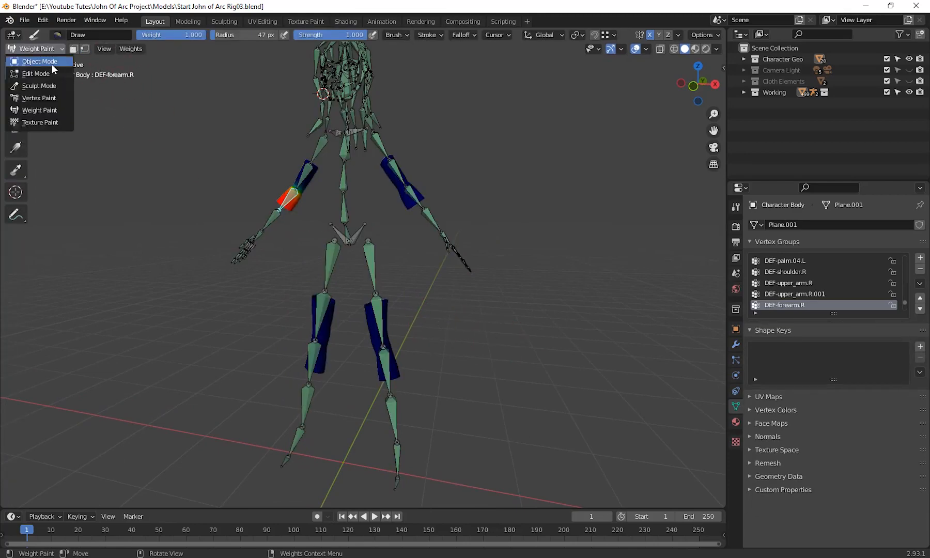
pyautogui.click(51, 62)
pyautogui.moveTo(519, 293); pyautogui.dragTo(496, 300, button='middle')
pyautogui.click(418, 281)
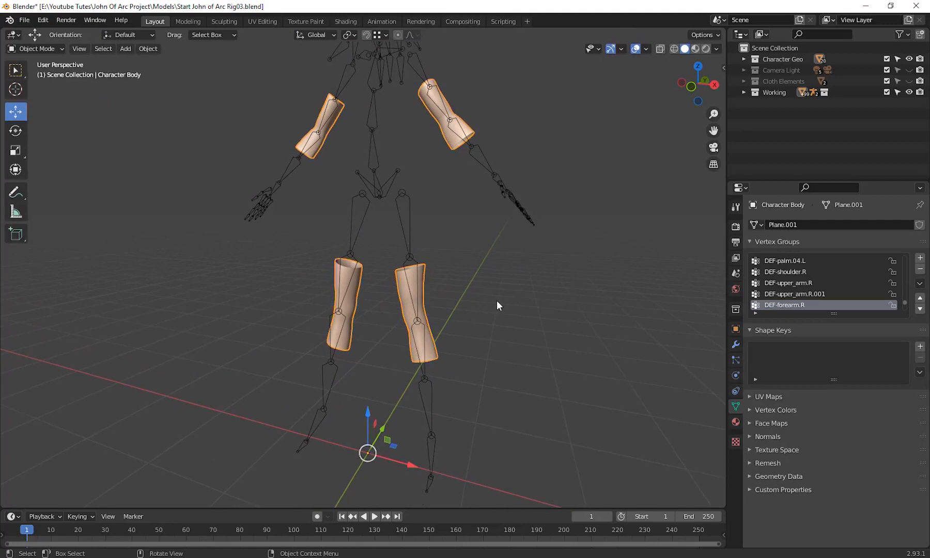
# Step: Reveal all the hidden clothing and character objects around the rig
pyautogui.hotkey('alt', 'h')
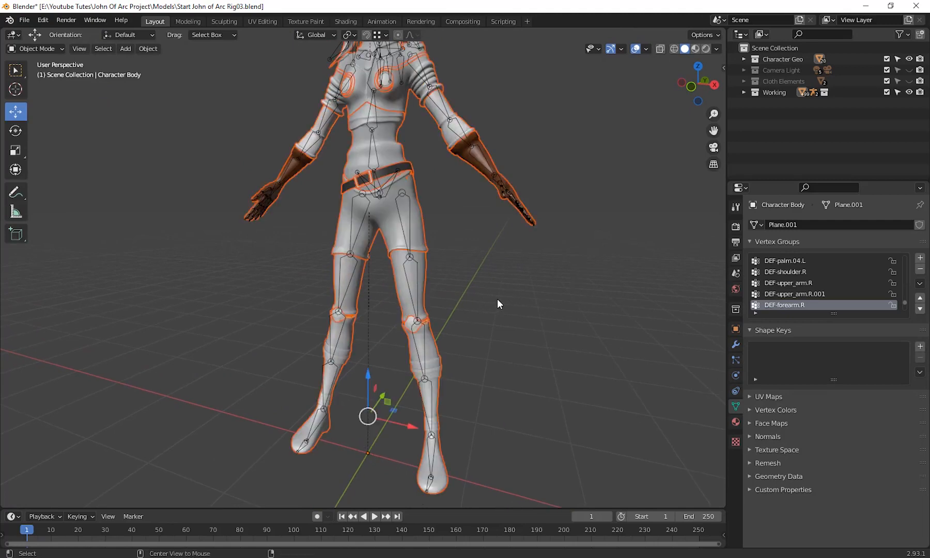
pyautogui.scroll(-2, 439, 252)
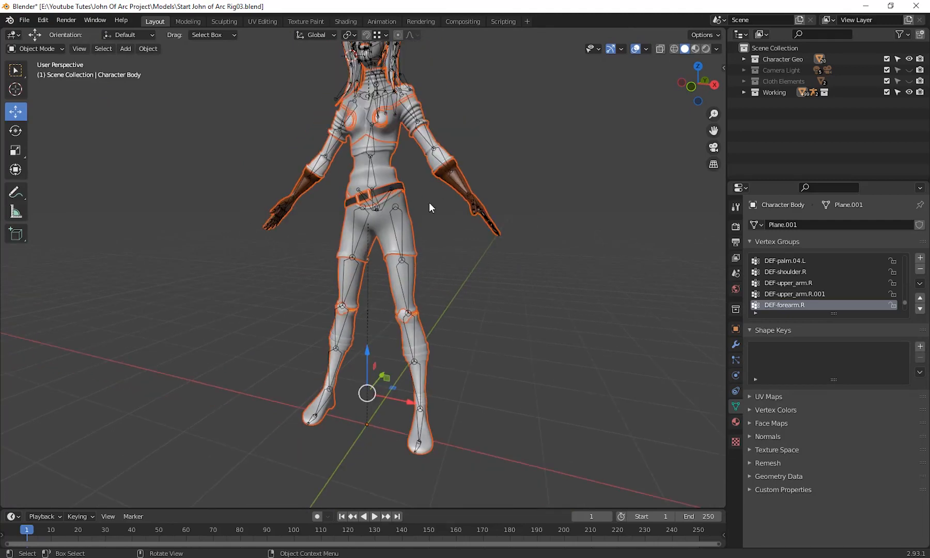
pyautogui.scroll(-1, 496, 341)
pyautogui.scroll(5, 496, 337)
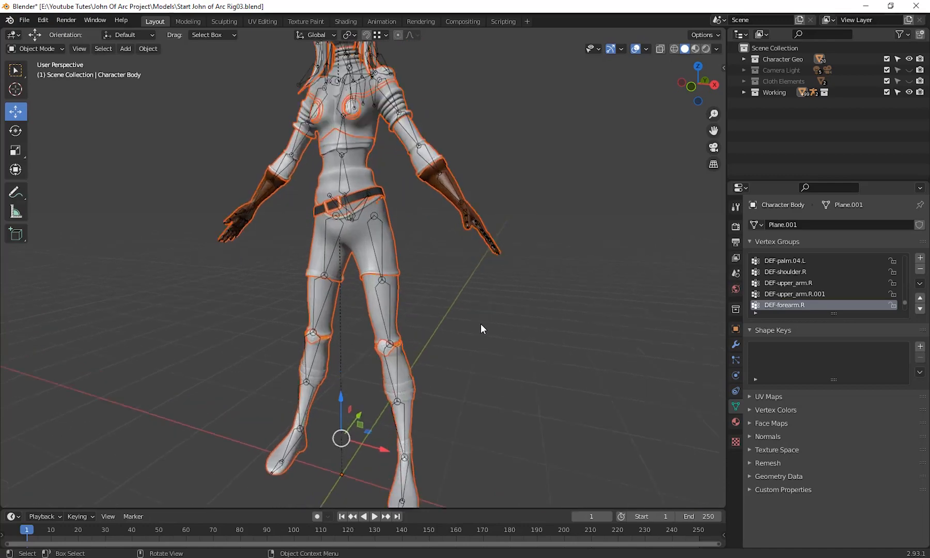
pyautogui.moveTo(478, 313); pyautogui.dragTo(467, 232, button='middle')
# Step: Select the rig, add the Left Shoe.001 boot as the active object, and switch it to Weight Paint mode
pyautogui.click(475, 263)
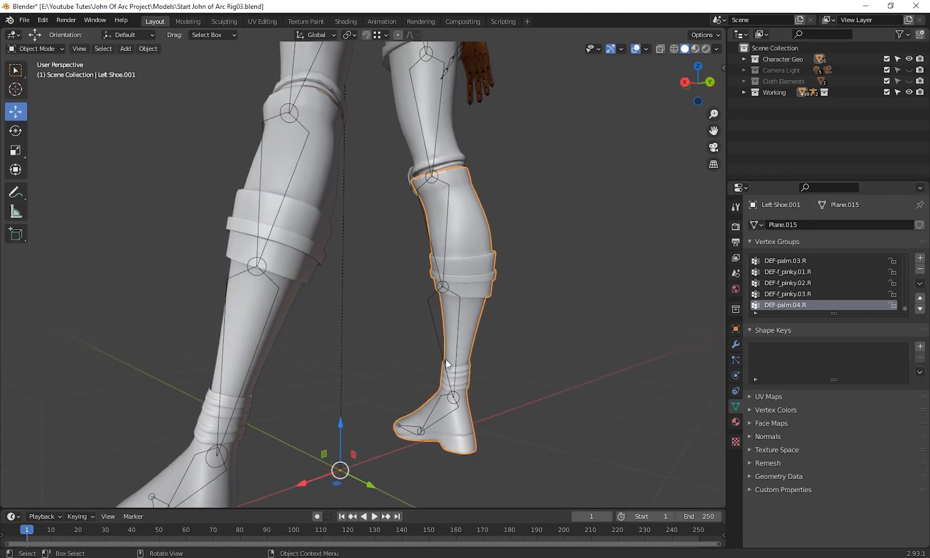
pyautogui.moveTo(459, 316); pyautogui.dragTo(446, 250, button='middle')
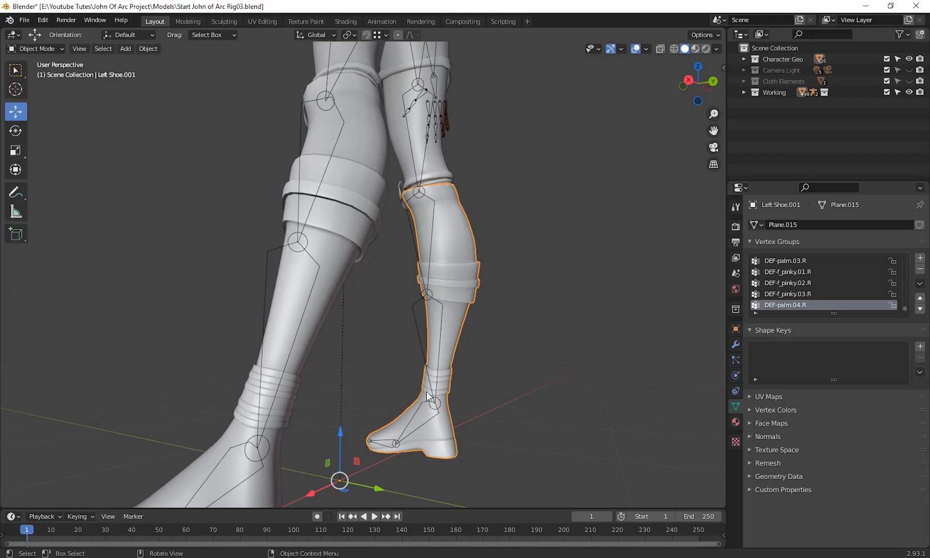
pyautogui.moveTo(420, 400); pyautogui.dragTo(443, 193, button='middle')
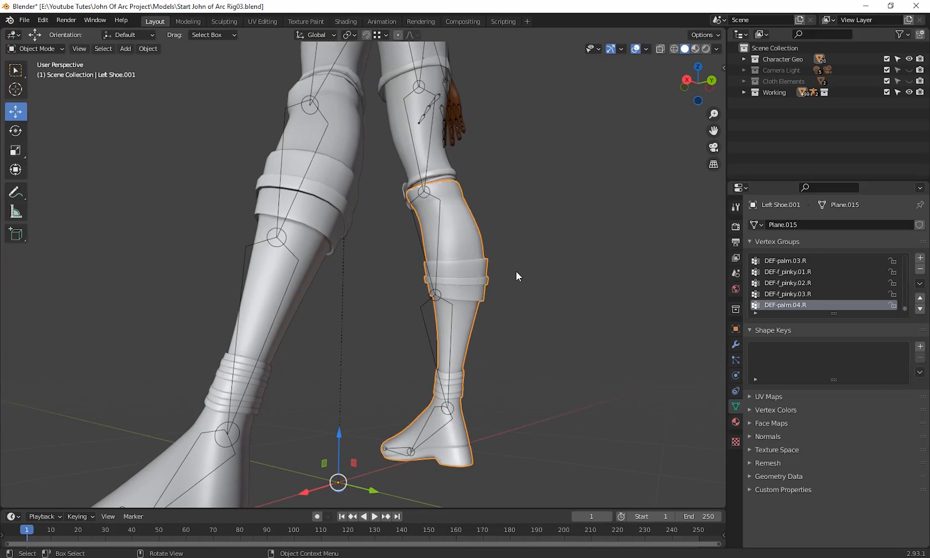
pyautogui.scroll(4, 517, 274)
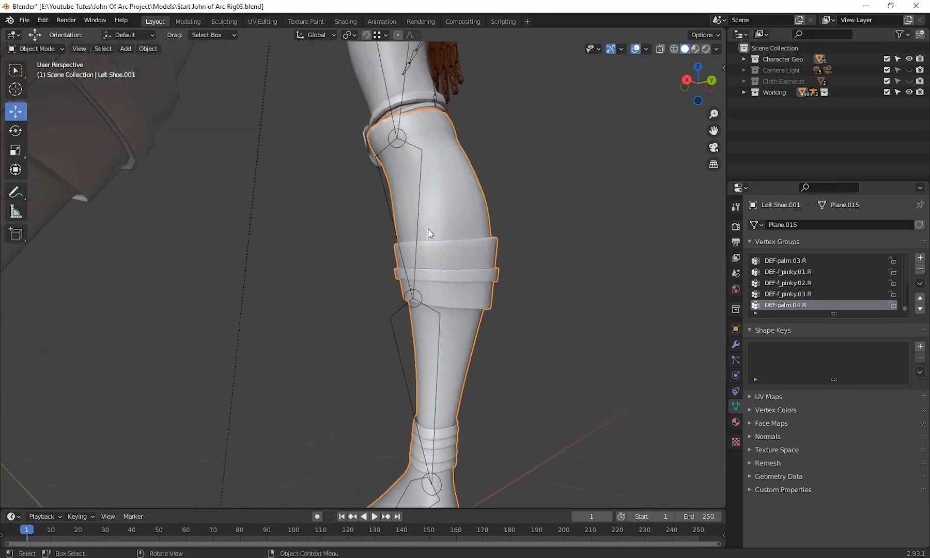
pyautogui.scroll(-3, 547, 173)
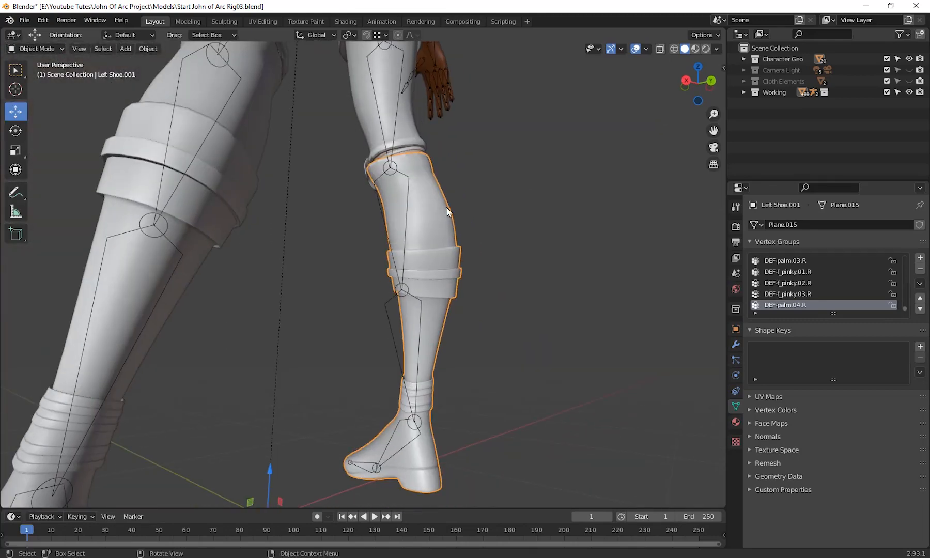
pyautogui.click(408, 199)
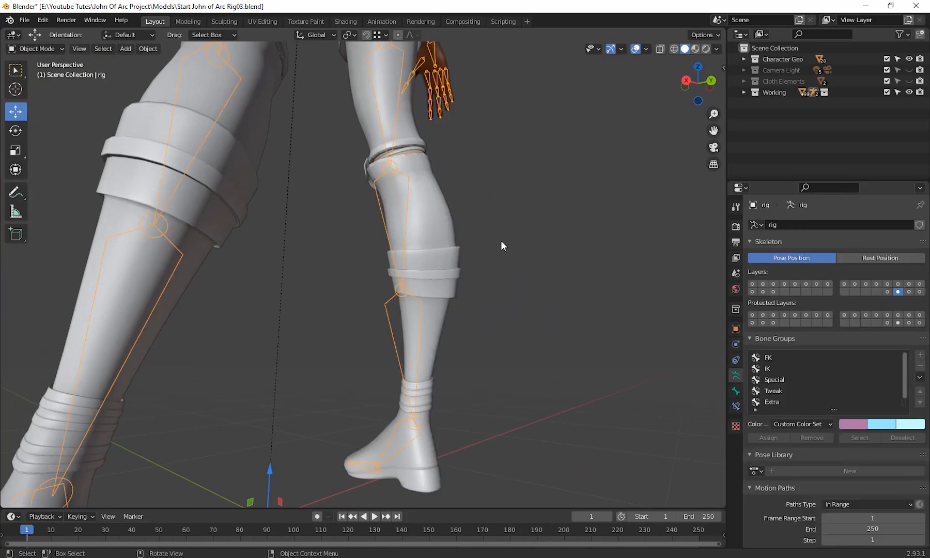
pyautogui.click(443, 219)
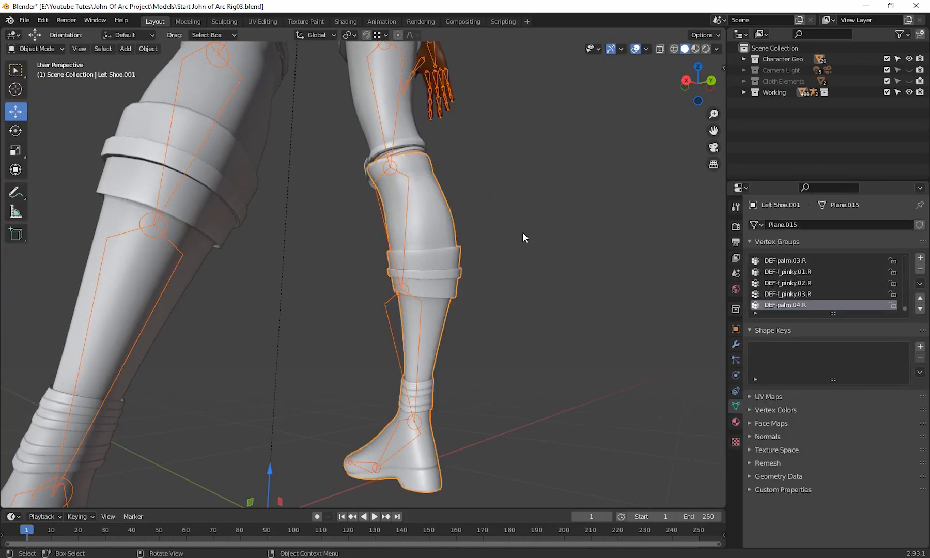
pyautogui.click(39, 47)
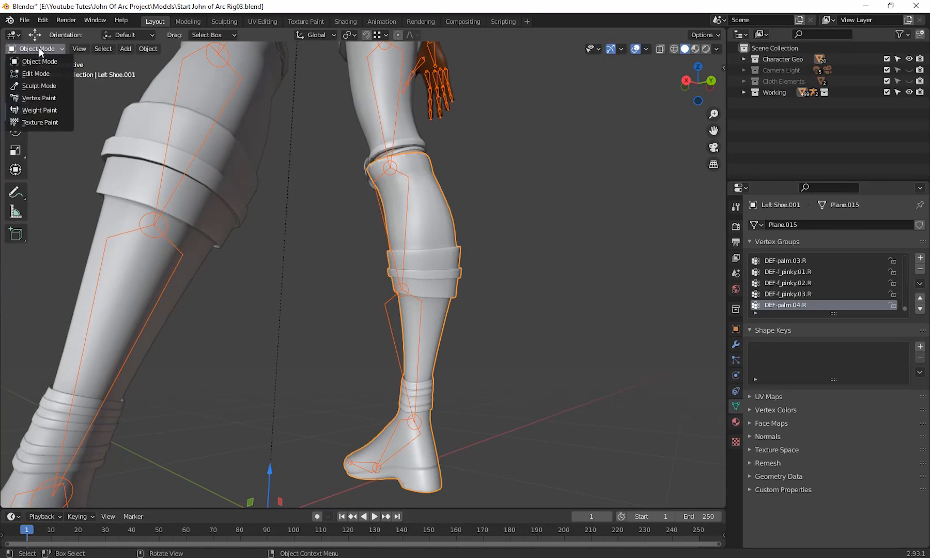
pyautogui.click(40, 109)
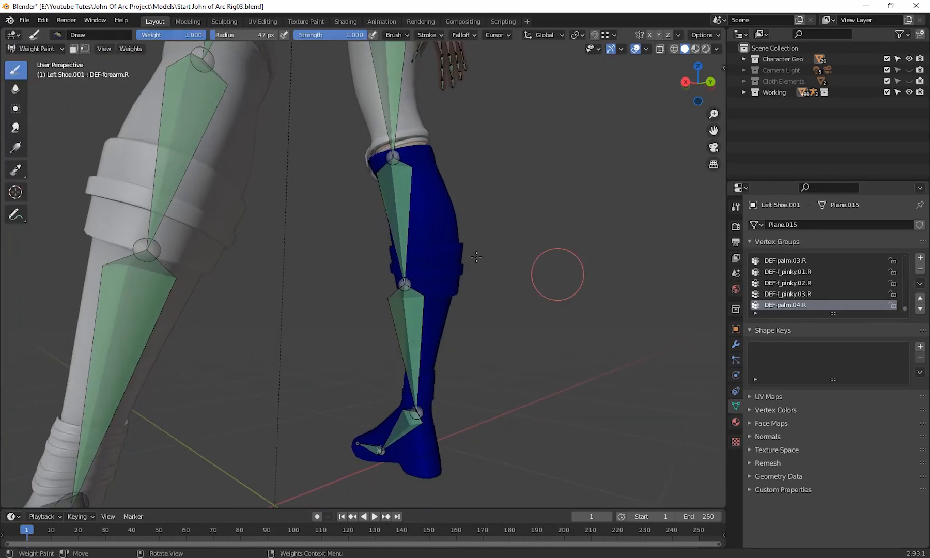
# Step: Make DEF-shin.R the active bone and examine its weight distribution along the Left Shoe.001 boot
pyautogui.keyDown('ctrl'); pyautogui.click(405, 214); pyautogui.keyUp('ctrl')
pyautogui.moveTo(405, 214); pyautogui.dragTo(532, 254, button='middle')
pyautogui.moveTo(406, 252); pyautogui.dragTo(406, 256, button='middle')
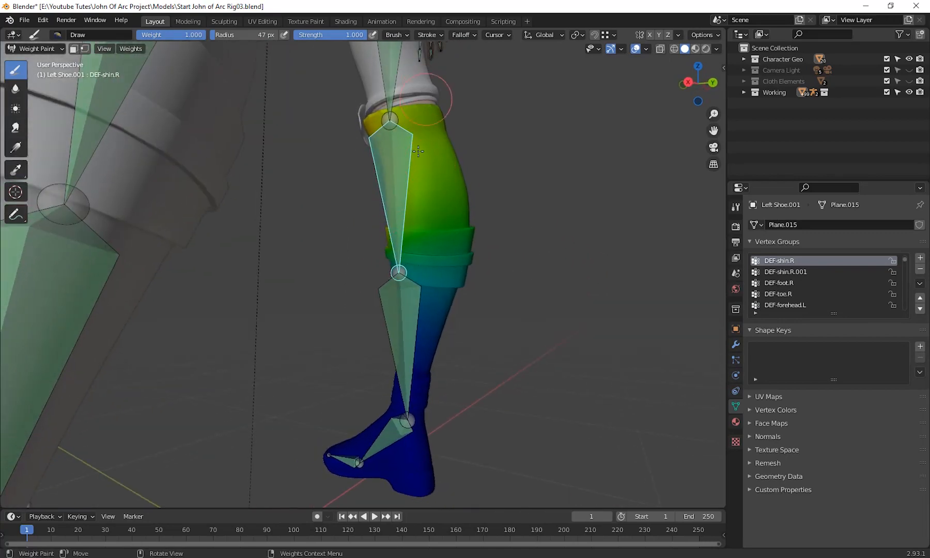
pyautogui.moveTo(483, 188); pyautogui.dragTo(416, 232, button='middle')
pyautogui.moveTo(515, 254)
pyautogui.mouseDown(button='middle')
pyautogui.moveTo(450, 271)
pyautogui.moveTo(516, 291)
pyautogui.moveTo(566, 279)
pyautogui.moveTo(504, 273)
pyautogui.moveTo(530, 266)
pyautogui.mouseUp(button='middle')
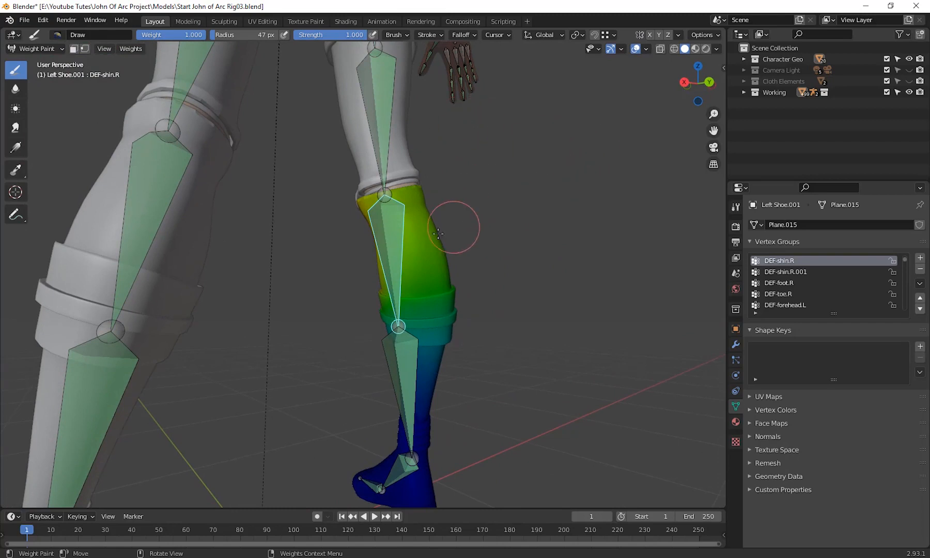
pyautogui.moveTo(438, 234); pyautogui.dragTo(513, 278, button='middle')
pyautogui.moveTo(513, 312)
pyautogui.mouseDown(button='middle')
pyautogui.moveTo(516, 332)
pyautogui.moveTo(519, 322)
pyautogui.moveTo(446, 222)
pyautogui.moveTo(525, 296)
pyautogui.moveTo(556, 285)
pyautogui.mouseUp(button='middle')
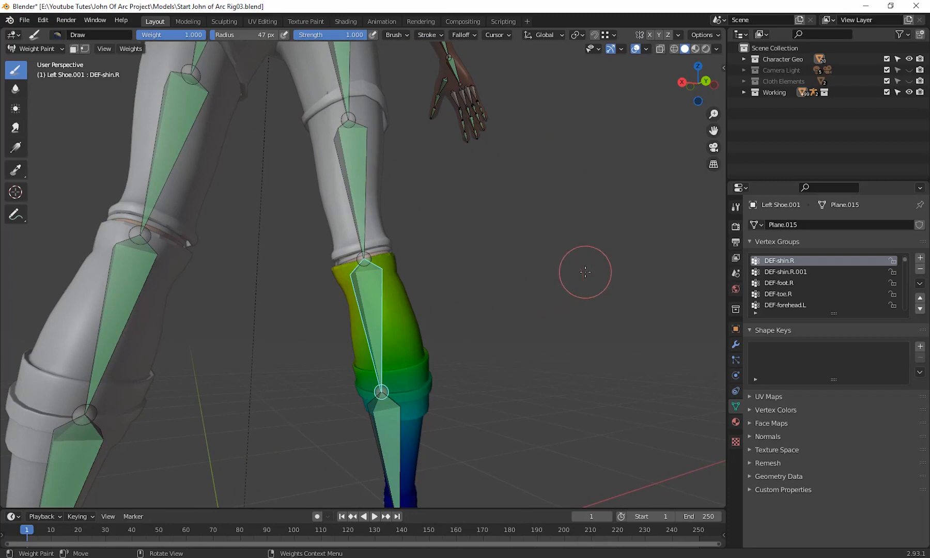
pyautogui.scroll(-1, 559, 263)
pyautogui.keyDown('shift'); pyautogui.moveTo(559, 243); pyautogui.dragTo(497, 279, button='middle'); pyautogui.keyUp('shift')
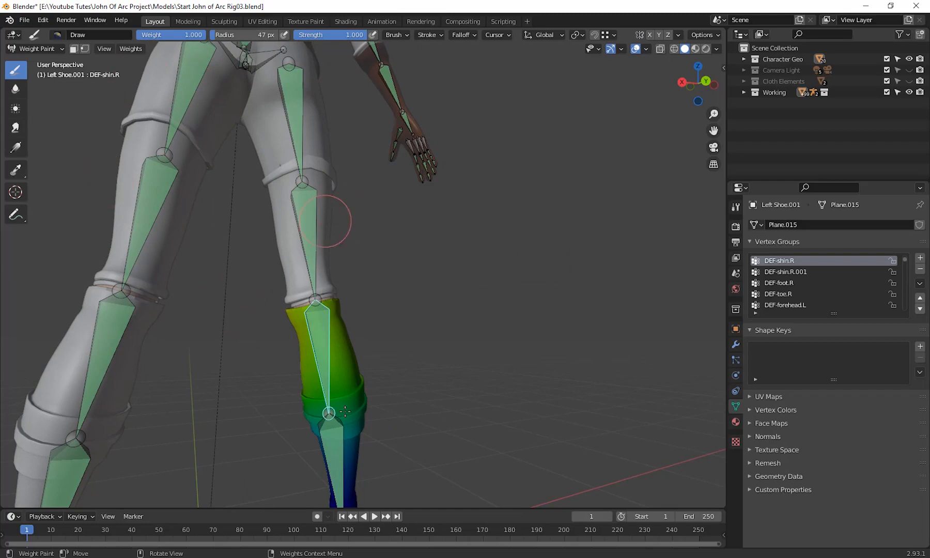
pyautogui.moveTo(487, 399); pyautogui.dragTo(479, 315, button='middle')
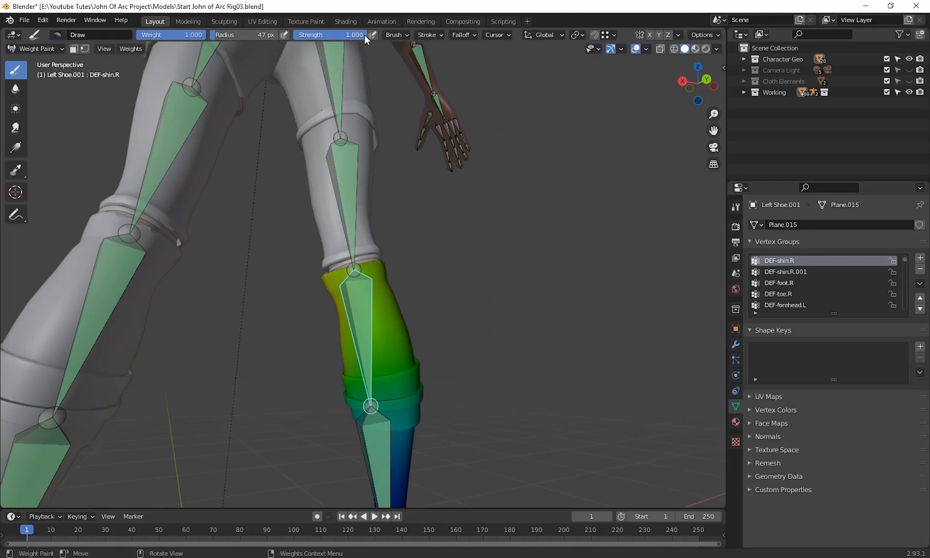
# Step: Paint DEF-shin.R weight at 1.000 over the back of the Left Shoe.001 calf and its folded cuff
pyautogui.moveTo(376, 321); pyautogui.dragTo(380, 360)
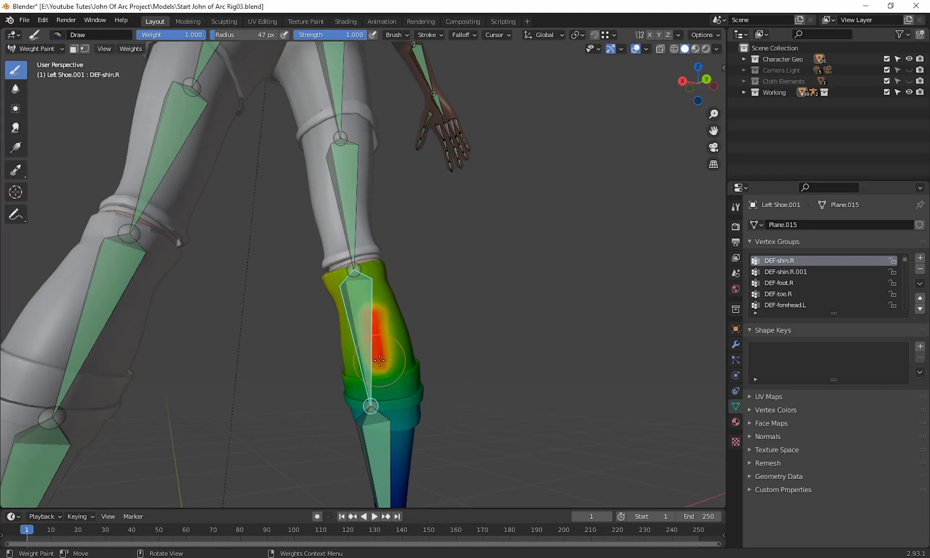
pyautogui.moveTo(379, 323); pyautogui.dragTo(383, 313)
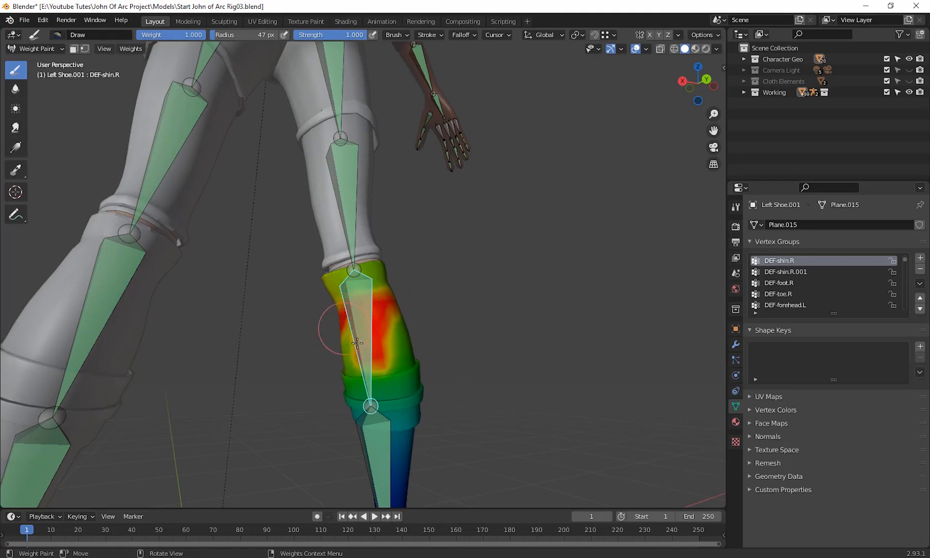
pyautogui.moveTo(357, 342)
pyautogui.mouseDown()
pyautogui.moveTo(410, 364)
pyautogui.moveTo(336, 356)
pyautogui.moveTo(413, 357)
pyautogui.moveTo(339, 382)
pyautogui.moveTo(425, 388)
pyautogui.moveTo(354, 397)
pyautogui.moveTo(417, 389)
pyautogui.moveTo(355, 339)
pyautogui.mouseUp()
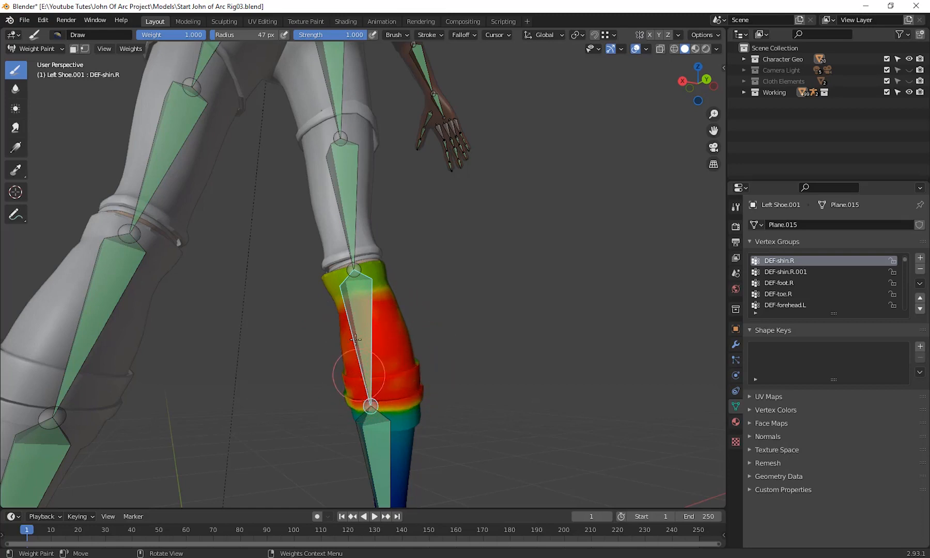
pyautogui.moveTo(340, 359)
pyautogui.mouseDown(button='middle')
pyautogui.moveTo(556, 384)
pyautogui.moveTo(406, 294)
pyautogui.mouseUp(button='middle')
pyautogui.moveTo(406, 294); pyautogui.dragTo(270, 265)
pyautogui.moveTo(373, 288)
pyautogui.mouseDown()
pyautogui.moveTo(438, 291)
pyautogui.moveTo(302, 265)
pyautogui.moveTo(428, 284)
pyautogui.moveTo(214, 292)
pyautogui.mouseUp()
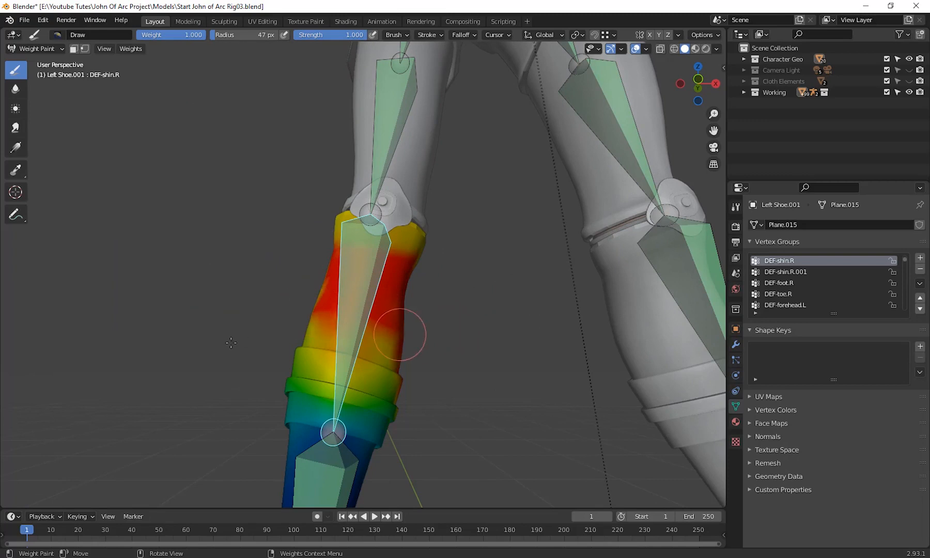
# Step: Paint full DEF-shin.R weight across the front and sides of the boot's calf and down over the cuff
pyautogui.moveTo(230, 343); pyautogui.dragTo(379, 380)
pyautogui.moveTo(317, 334); pyautogui.dragTo(439, 382)
pyautogui.keyDown('shift'); pyautogui.moveTo(462, 395); pyautogui.dragTo(481, 340, button='middle'); pyautogui.keyUp('shift')
pyautogui.moveTo(417, 310)
pyautogui.mouseDown()
pyautogui.moveTo(408, 318)
pyautogui.moveTo(284, 297)
pyautogui.moveTo(421, 326)
pyautogui.moveTo(399, 346)
pyautogui.mouseUp()
pyautogui.moveTo(400, 345); pyautogui.dragTo(291, 353, button='middle')
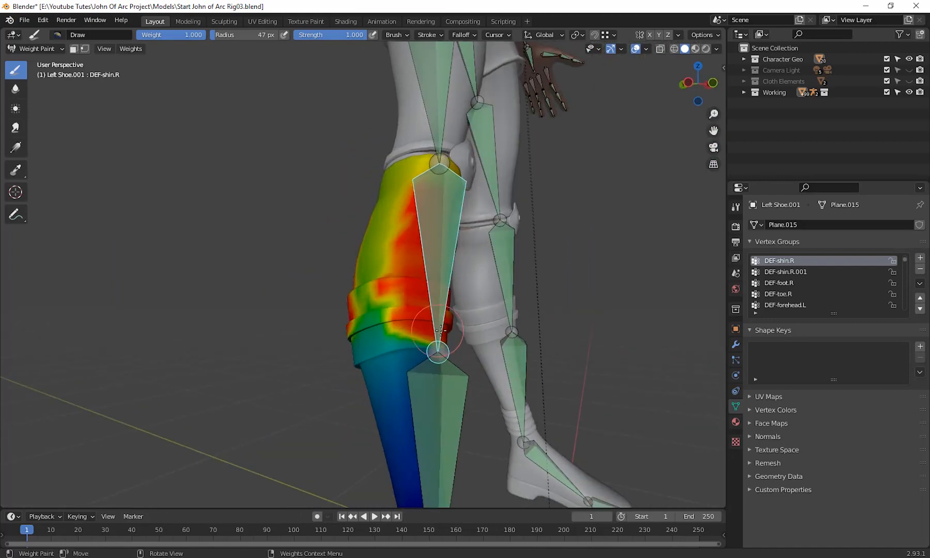
pyautogui.moveTo(367, 323)
pyautogui.mouseDown()
pyautogui.moveTo(424, 171)
pyautogui.moveTo(372, 217)
pyautogui.moveTo(392, 340)
pyautogui.mouseUp()
pyautogui.moveTo(392, 340); pyautogui.dragTo(356, 331, button='middle')
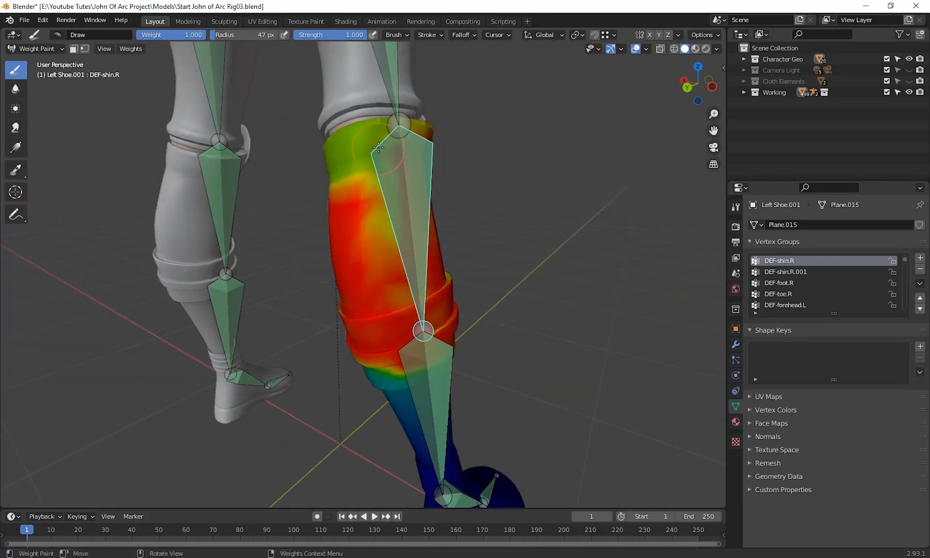
# Step: Fill the remaining low-weight patches on the boot's upper calf and the cuff's lower edge with full DEF-shin.R weight
pyautogui.moveTo(370, 144)
pyautogui.mouseDown()
pyautogui.moveTo(351, 217)
pyautogui.moveTo(390, 258)
pyautogui.moveTo(401, 321)
pyautogui.mouseUp()
pyautogui.moveTo(340, 334); pyautogui.dragTo(378, 273, button='middle')
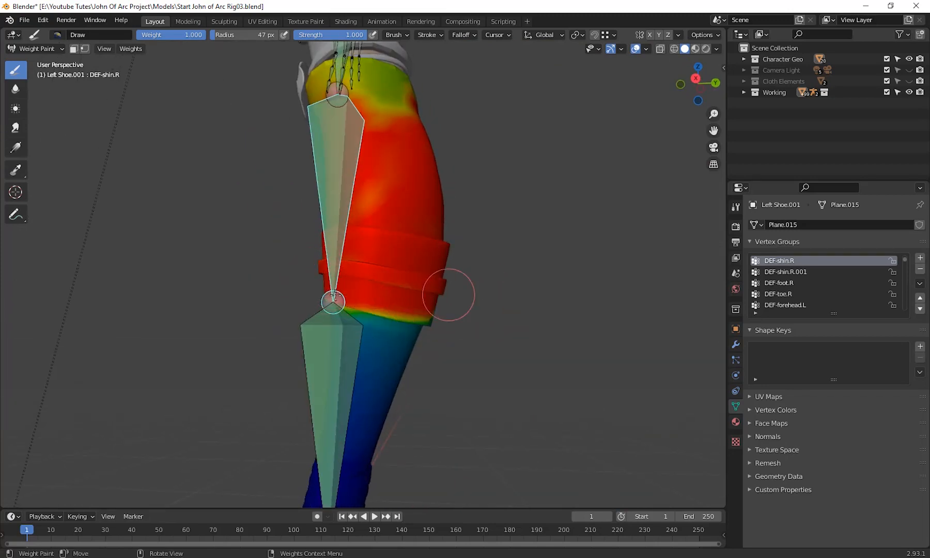
pyautogui.moveTo(550, 331); pyautogui.dragTo(383, 310, button='middle')
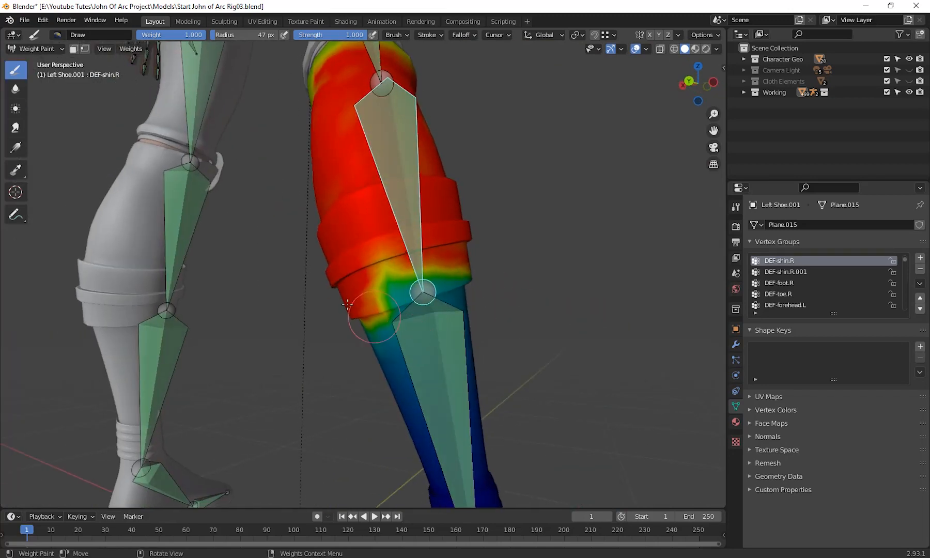
pyautogui.moveTo(428, 269)
pyautogui.mouseDown(button='middle')
pyautogui.moveTo(424, 290)
pyautogui.moveTo(426, 251)
pyautogui.moveTo(392, 310)
pyautogui.moveTo(332, 363)
pyautogui.moveTo(356, 316)
pyautogui.mouseUp(button='middle')
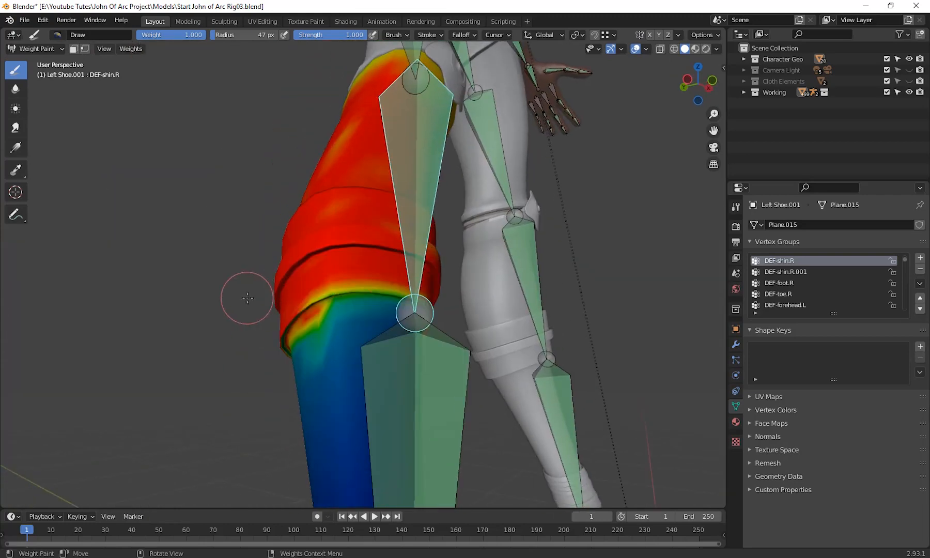
pyautogui.moveTo(412, 298); pyautogui.dragTo(352, 265, button='middle')
pyautogui.moveTo(335, 340)
pyautogui.mouseDown(button='middle')
pyautogui.moveTo(504, 332)
pyautogui.moveTo(460, 306)
pyautogui.moveTo(421, 253)
pyautogui.moveTo(425, 347)
pyautogui.moveTo(449, 336)
pyautogui.mouseUp(button='middle')
pyautogui.moveTo(444, 164)
pyautogui.mouseDown()
pyautogui.moveTo(305, 205)
pyautogui.moveTo(406, 178)
pyautogui.mouseUp()
# Step: Smooth the DEF-shin.R weights around the boot's upper calf and top rim using the Blur brush at strength 1.000
pyautogui.moveTo(429, 258)
pyautogui.keyDown('shift'); pyautogui.mouseDown(button='middle')
pyautogui.moveTo(436, 302)
pyautogui.moveTo(461, 322)
pyautogui.moveTo(61, 122)
pyautogui.mouseUp(button='middle'); pyautogui.keyUp('shift')
pyautogui.click(16, 90)
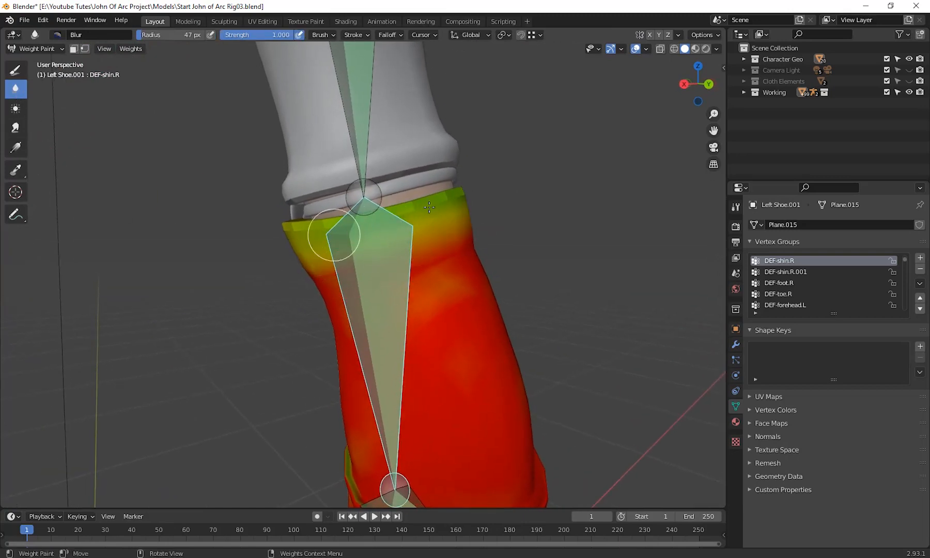
pyautogui.moveTo(531, 315); pyautogui.dragTo(320, 305, button='middle')
pyautogui.moveTo(321, 304)
pyautogui.mouseDown()
pyautogui.moveTo(476, 339)
pyautogui.moveTo(503, 335)
pyautogui.mouseUp()
pyautogui.moveTo(545, 254)
pyautogui.mouseDown()
pyautogui.moveTo(407, 245)
pyautogui.moveTo(232, 178)
pyautogui.mouseUp()
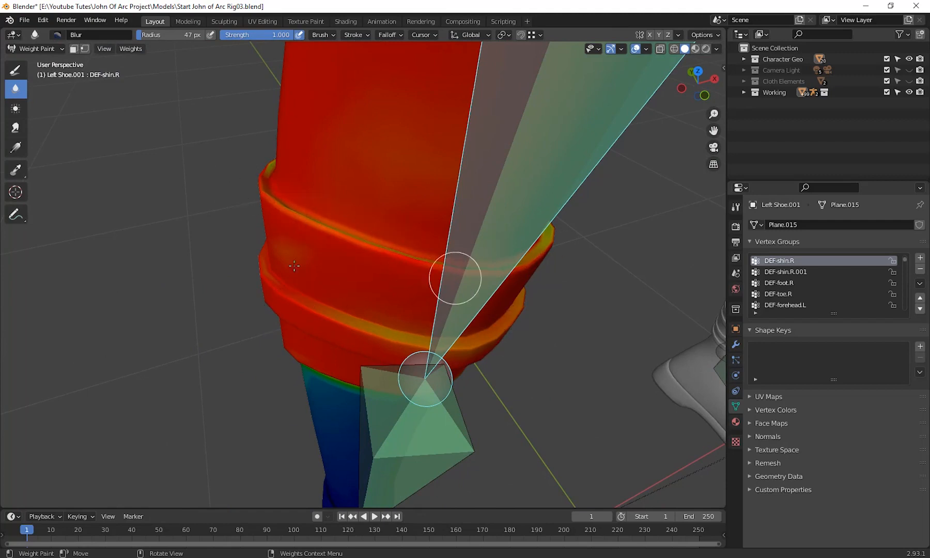
# Step: Blur the DEF-shin.R weights along the cuff's folded edges around the boot
pyautogui.moveTo(294, 266); pyautogui.dragTo(312, 358, button='middle')
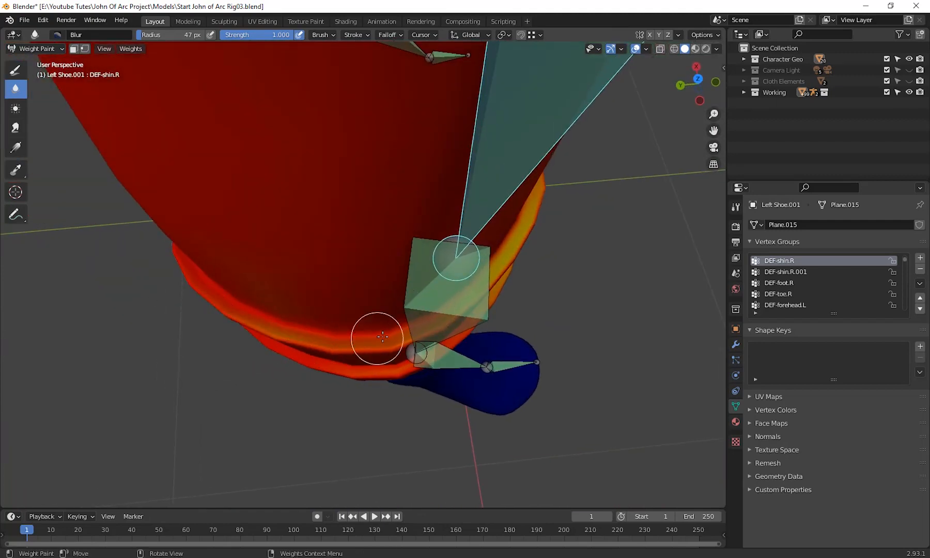
pyautogui.moveTo(542, 237); pyautogui.dragTo(421, 351, button='middle')
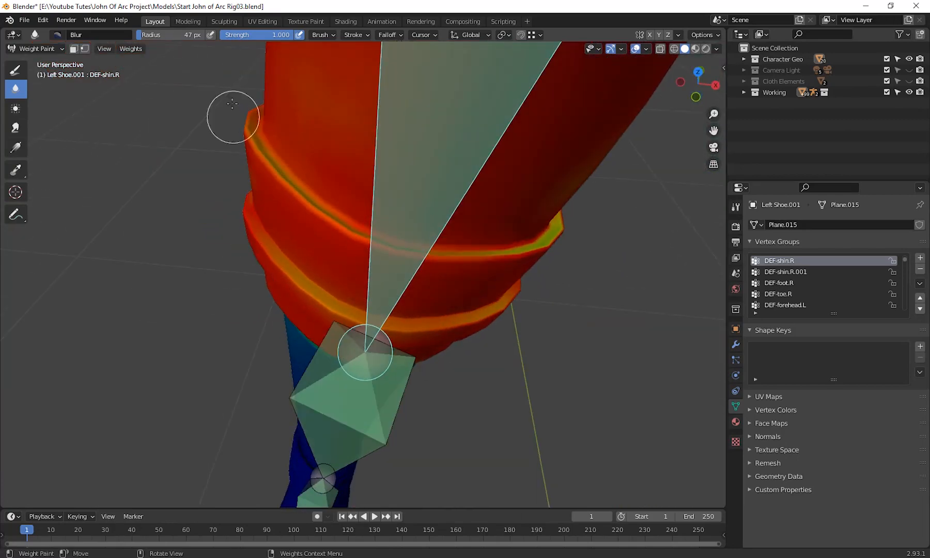
pyautogui.moveTo(499, 280); pyautogui.dragTo(475, 295, button='middle')
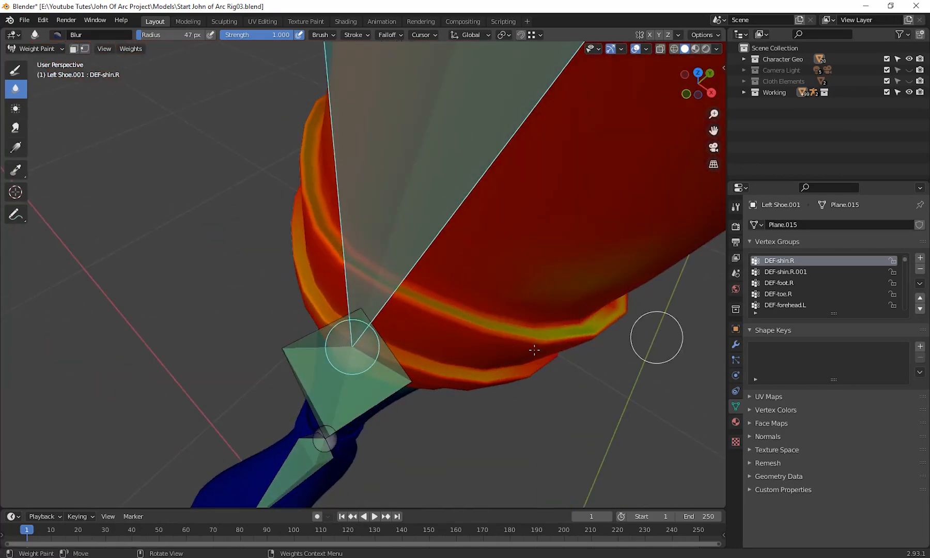
pyautogui.moveTo(602, 326)
pyautogui.mouseDown(button='middle')
pyautogui.moveTo(406, 287)
pyautogui.moveTo(447, 270)
pyautogui.mouseUp(button='middle')
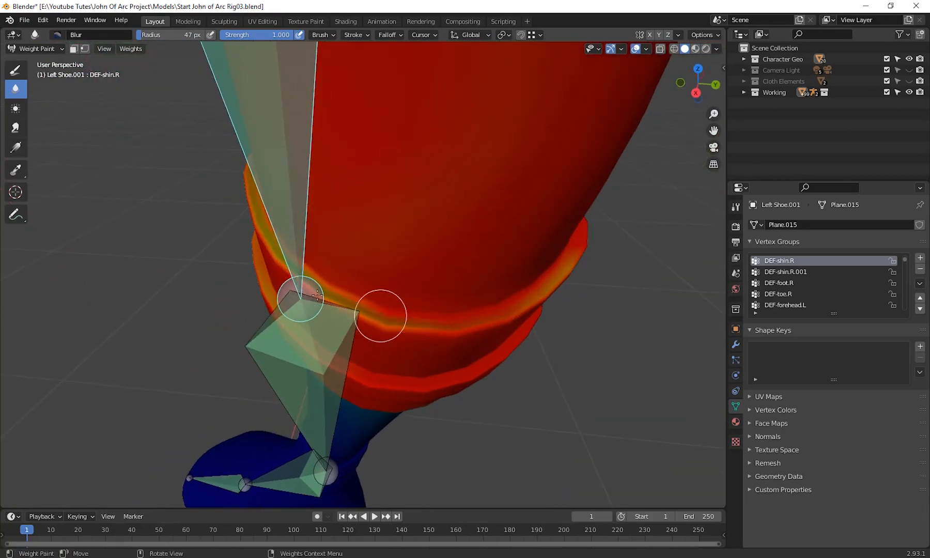
# Step: Paint full weight with the Draw brush into the cuff's folds and along the edge just beneath the cuff
pyautogui.moveTo(347, 162); pyautogui.dragTo(236, 31, button='middle')
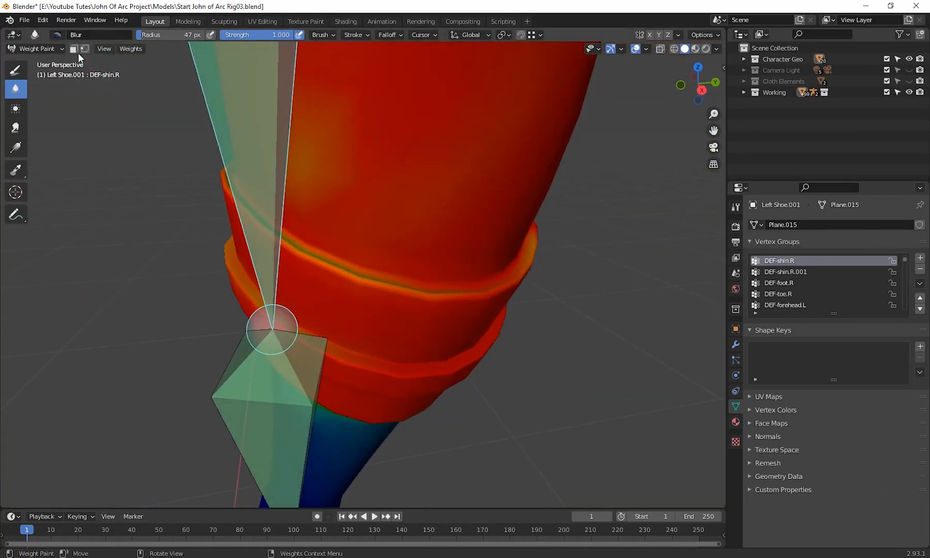
pyautogui.click(18, 72)
pyautogui.moveTo(407, 301); pyautogui.dragTo(416, 305, button='middle')
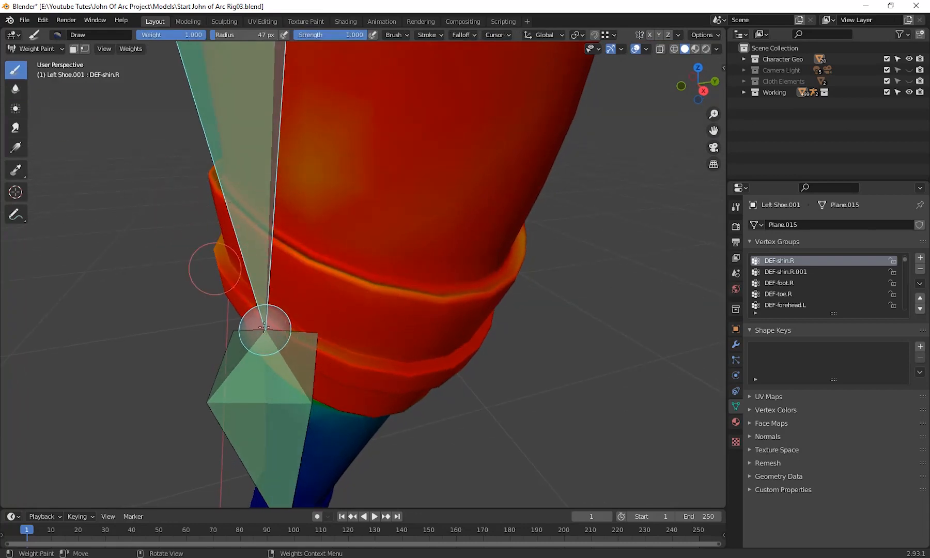
pyautogui.moveTo(557, 263); pyautogui.dragTo(340, 259, button='middle')
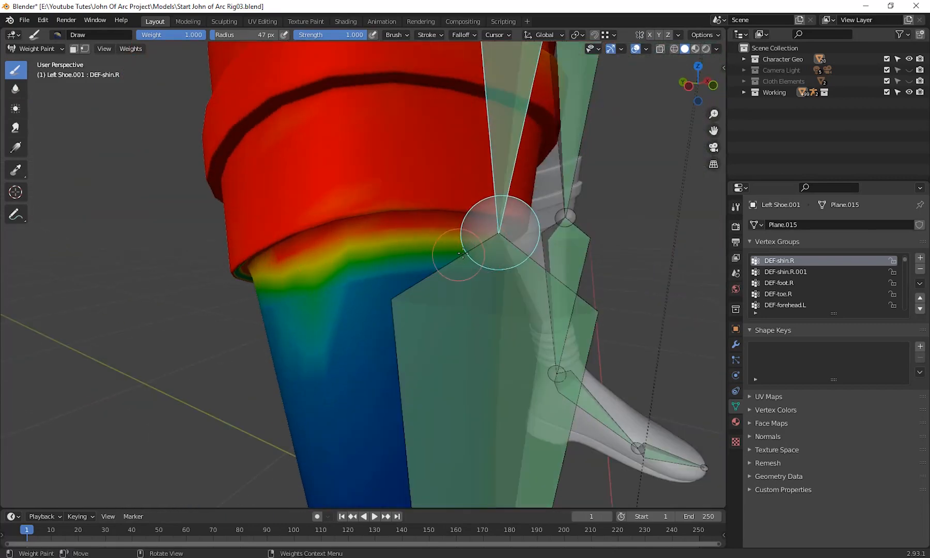
pyautogui.moveTo(496, 309); pyautogui.dragTo(147, 132, button='middle')
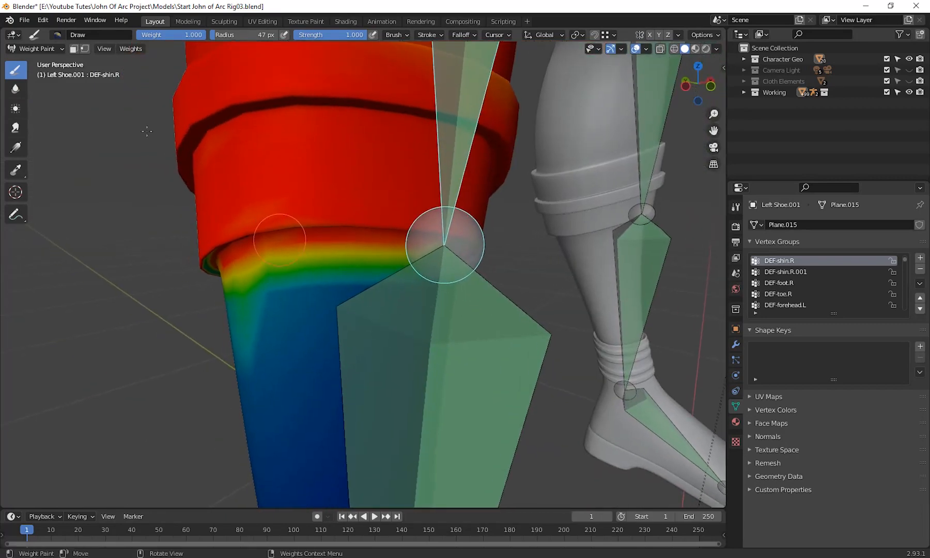
# Step: Blur the DEF-shin.R weight transition beneath the cuff along the front and sides of the boot
pyautogui.click(16, 91)
pyautogui.moveTo(398, 249)
pyautogui.mouseDown()
pyautogui.moveTo(225, 299)
pyautogui.moveTo(286, 255)
pyautogui.mouseUp()
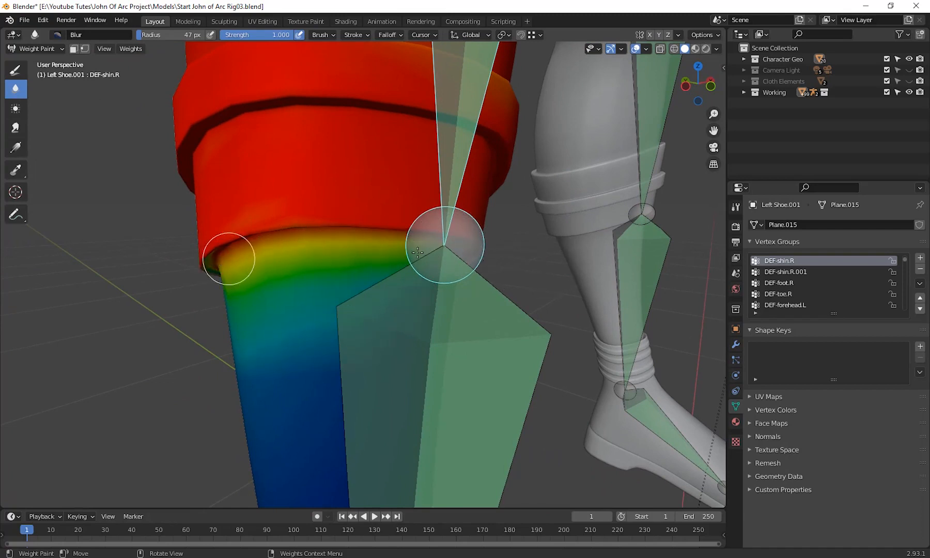
pyautogui.moveTo(444, 254)
pyautogui.mouseDown(button='middle')
pyautogui.moveTo(383, 252)
pyautogui.moveTo(409, 263)
pyautogui.mouseUp(button='middle')
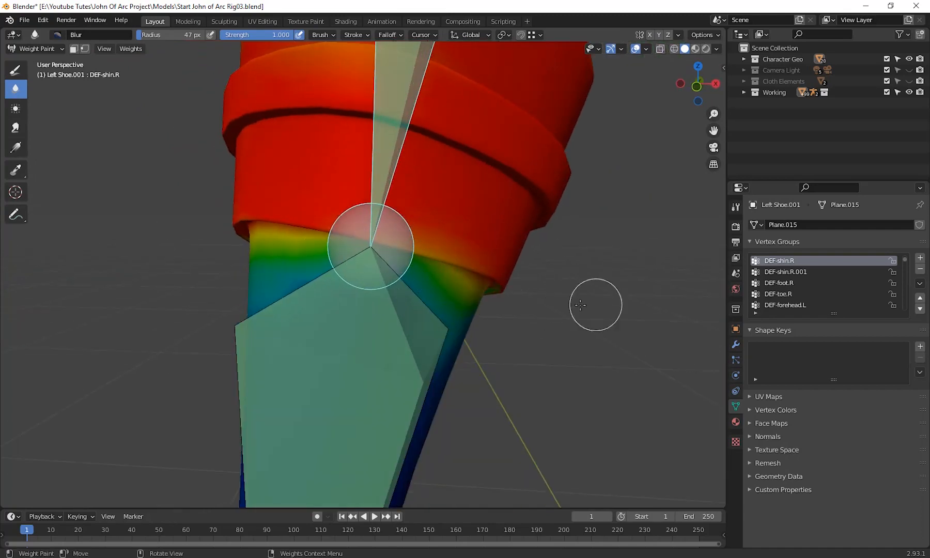
pyautogui.moveTo(596, 305); pyautogui.dragTo(461, 266, button='middle')
pyautogui.moveTo(326, 232)
pyautogui.mouseDown()
pyautogui.moveTo(514, 326)
pyautogui.moveTo(361, 266)
pyautogui.moveTo(497, 360)
pyautogui.mouseUp()
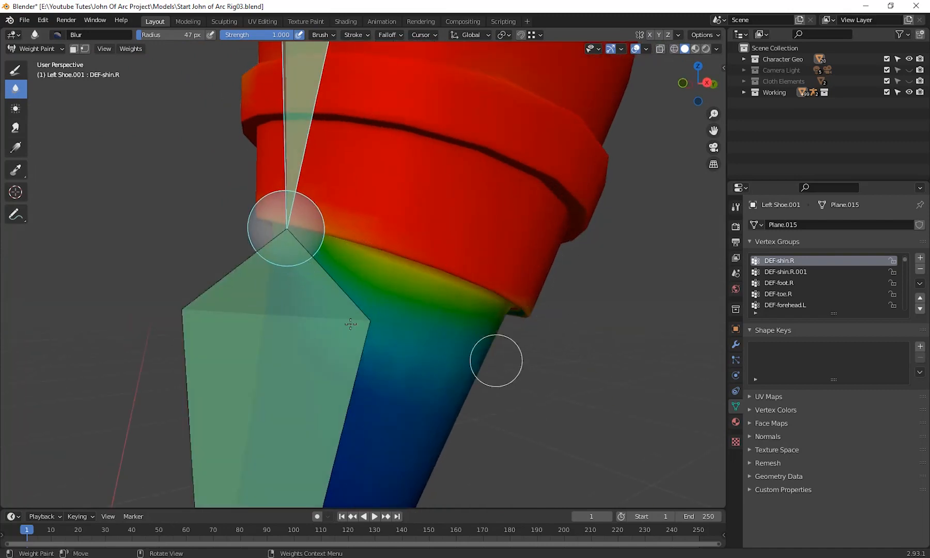
pyautogui.moveTo(495, 334); pyautogui.dragTo(291, 297, button='middle')
pyautogui.moveTo(588, 286); pyautogui.dragTo(506, 279)
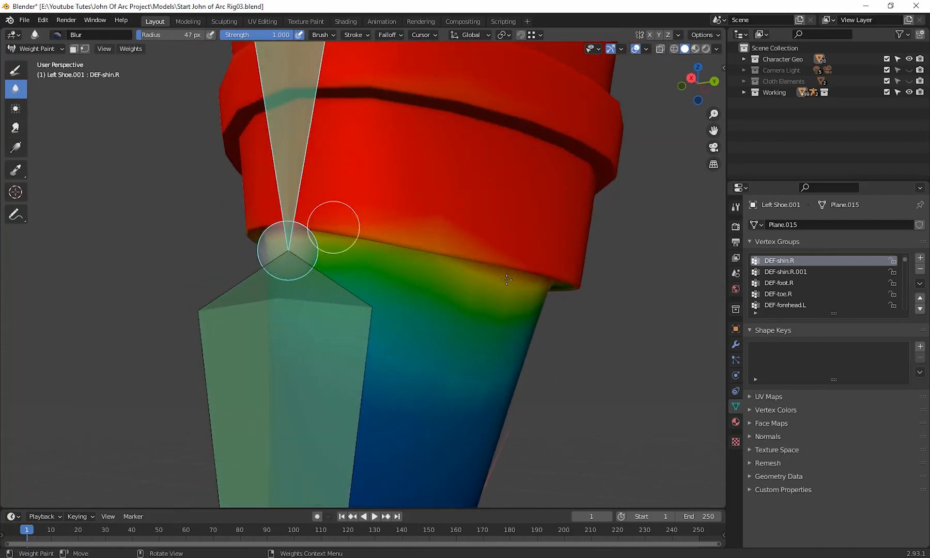
# Step: Blur the rest of the weight transition beneath the cuff, working around the back of the boot
pyautogui.moveTo(425, 304)
pyautogui.mouseDown(button='middle')
pyautogui.moveTo(403, 279)
pyautogui.moveTo(549, 226)
pyautogui.mouseUp(button='middle')
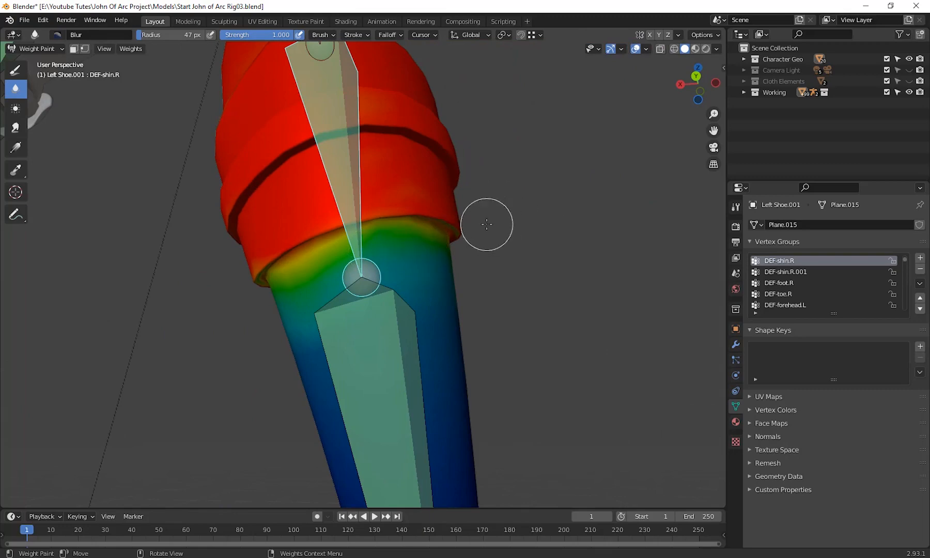
pyautogui.moveTo(486, 222)
pyautogui.mouseDown(button='middle')
pyautogui.moveTo(383, 187)
pyautogui.moveTo(228, 207)
pyautogui.mouseUp(button='middle')
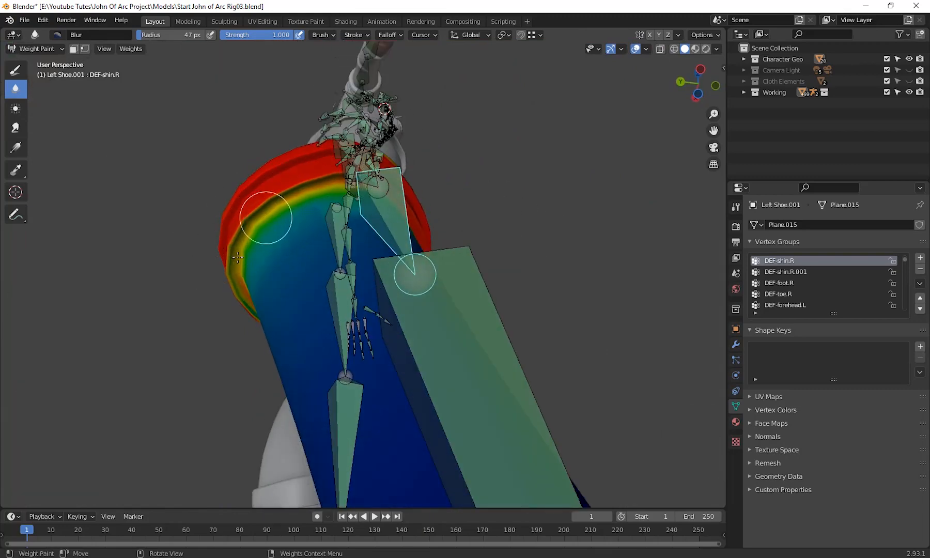
pyautogui.moveTo(242, 282)
pyautogui.mouseDown(button='middle')
pyautogui.moveTo(364, 251)
pyautogui.moveTo(411, 187)
pyautogui.mouseUp(button='middle')
pyautogui.moveTo(332, 181)
pyautogui.mouseDown(button='middle')
pyautogui.moveTo(305, 259)
pyautogui.moveTo(353, 173)
pyautogui.mouseUp(button='middle')
pyautogui.moveTo(426, 118)
pyautogui.mouseDown(button='middle')
pyautogui.moveTo(418, 191)
pyautogui.moveTo(434, 269)
pyautogui.mouseUp(button='middle')
pyautogui.moveTo(311, 145)
pyautogui.mouseDown(button='middle')
pyautogui.moveTo(332, 191)
pyautogui.moveTo(400, 203)
pyautogui.mouseUp(button='middle')
pyautogui.moveTo(286, 231); pyautogui.dragTo(343, 176, button='middle')
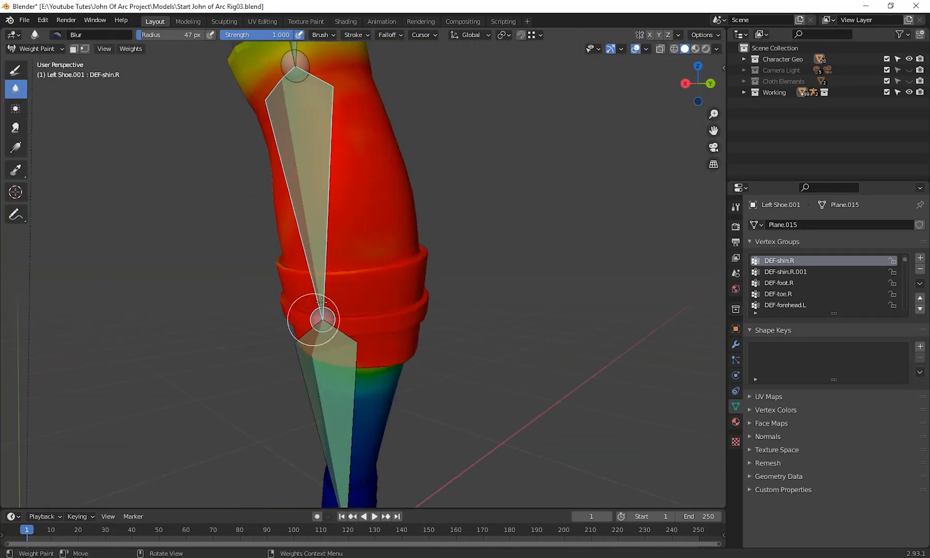
# Step: Return the boot to Object Mode and select the rig on its own
pyautogui.moveTo(521, 233)
pyautogui.mouseDown(button='middle')
pyautogui.moveTo(374, 253)
pyautogui.moveTo(415, 290)
pyautogui.moveTo(409, 270)
pyautogui.moveTo(425, 274)
pyautogui.moveTo(419, 264)
pyautogui.moveTo(430, 253)
pyautogui.moveTo(53, 112)
pyautogui.mouseUp(button='middle')
pyautogui.click(59, 49)
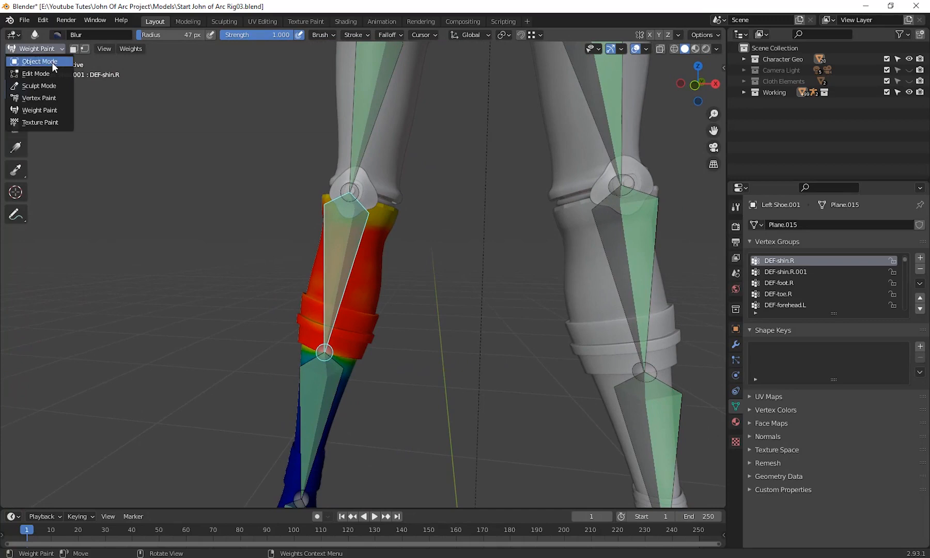
pyautogui.click(52, 62)
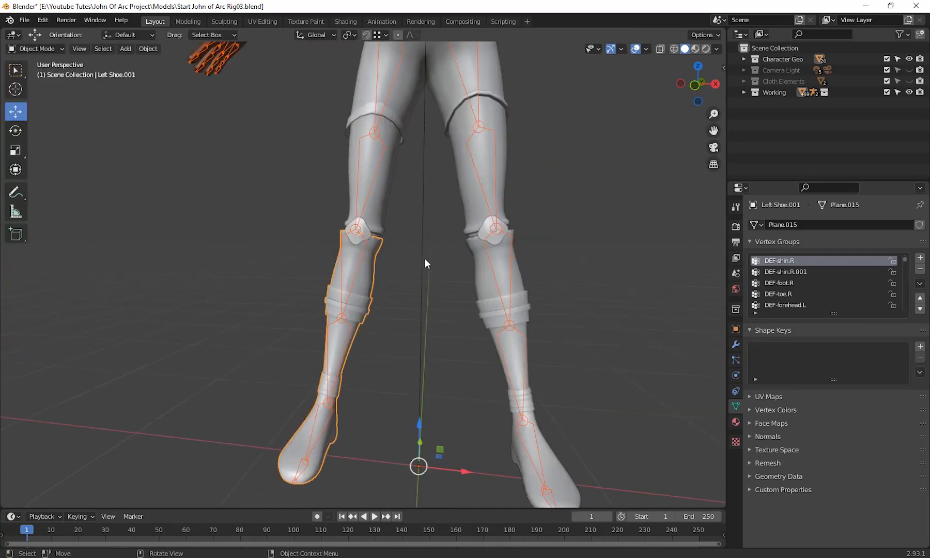
pyautogui.moveTo(425, 259); pyautogui.dragTo(325, 275, button='middle')
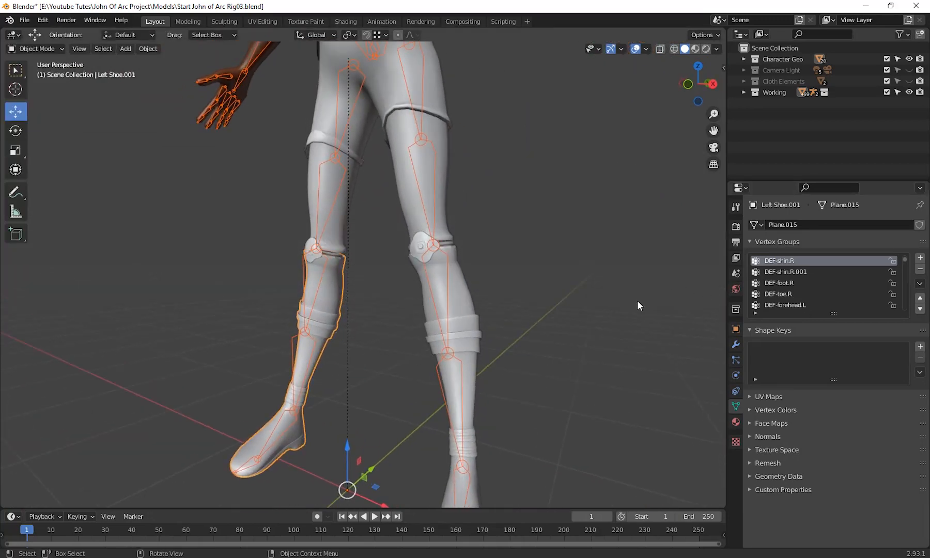
pyautogui.keyDown('shift'); pyautogui.moveTo(638, 301); pyautogui.dragTo(550, 292, button='middle'); pyautogui.keyUp('shift')
pyautogui.click(460, 268)
pyautogui.scroll(-4, 524, 291)
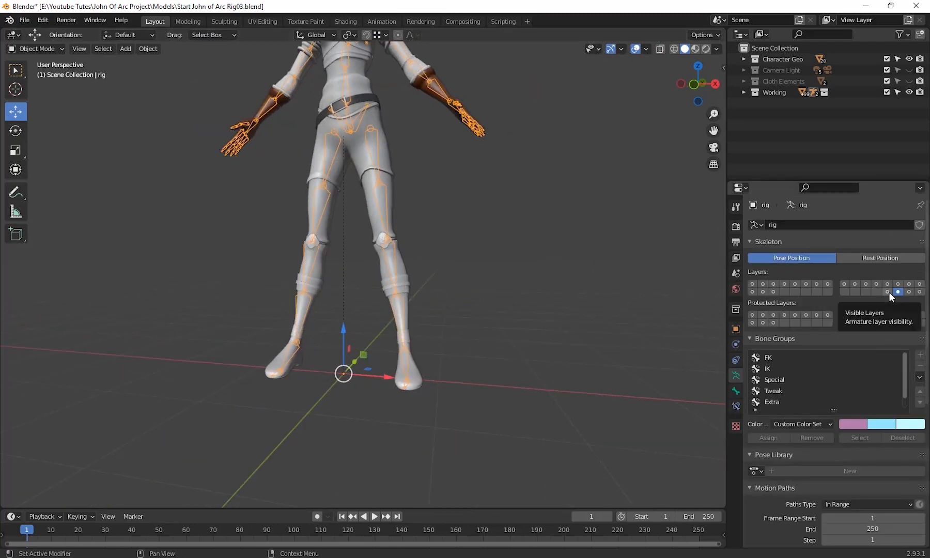
# Step: Replace the rig's visible deform bone layer with the root control layer and the upper row of the second layer block
pyautogui.moveTo(473, 292); pyautogui.dragTo(569, 295, button='middle')
pyautogui.scroll(1, 528, 294)
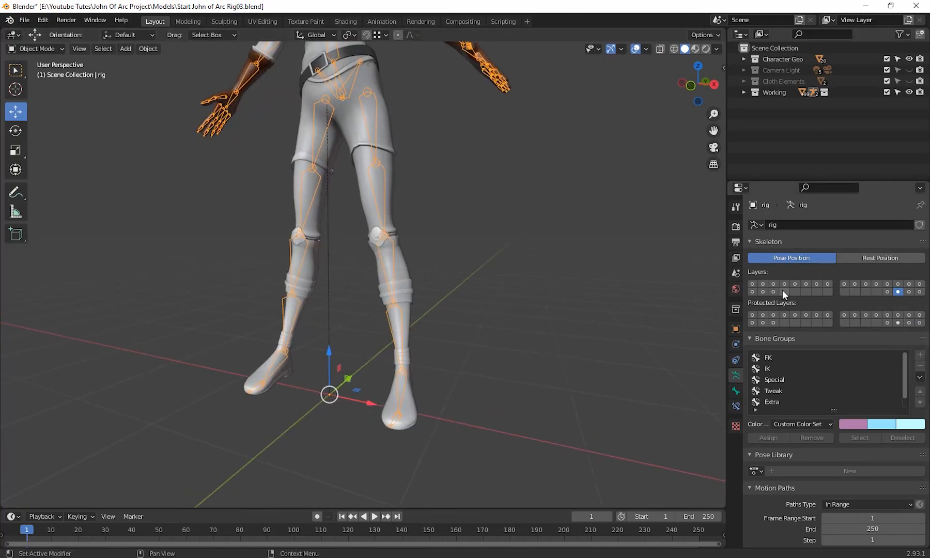
pyautogui.moveTo(753, 284); pyautogui.dragTo(819, 286)
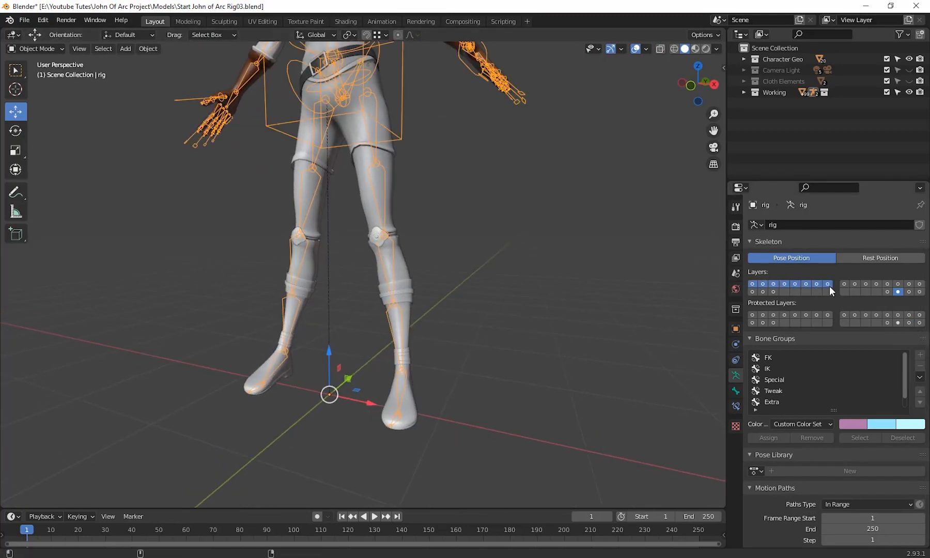
pyautogui.click(899, 293)
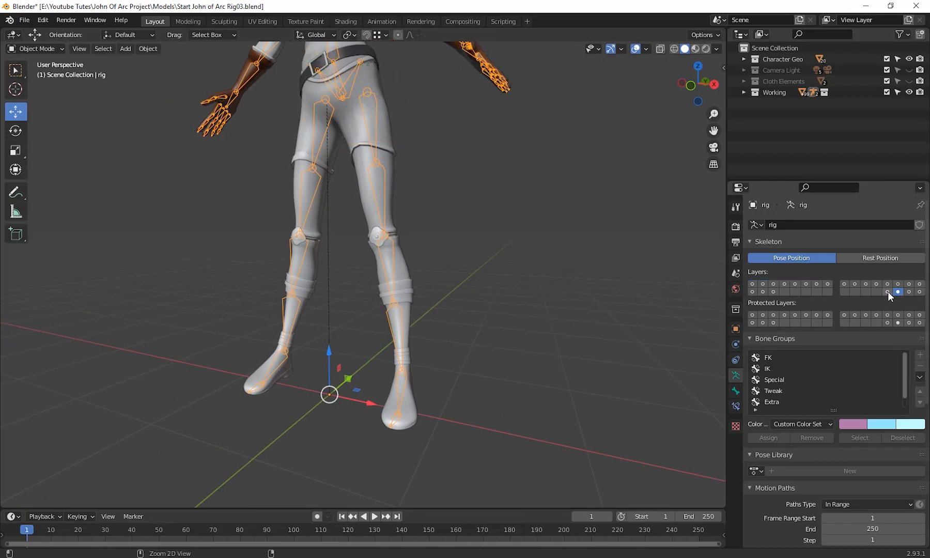
pyautogui.click(887, 292)
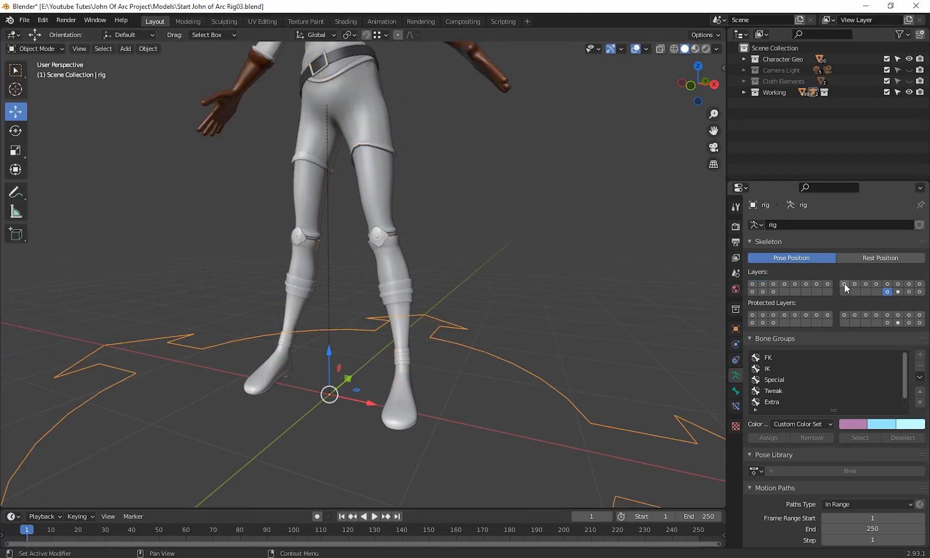
pyautogui.moveTo(869, 283); pyautogui.dragTo(921, 285)
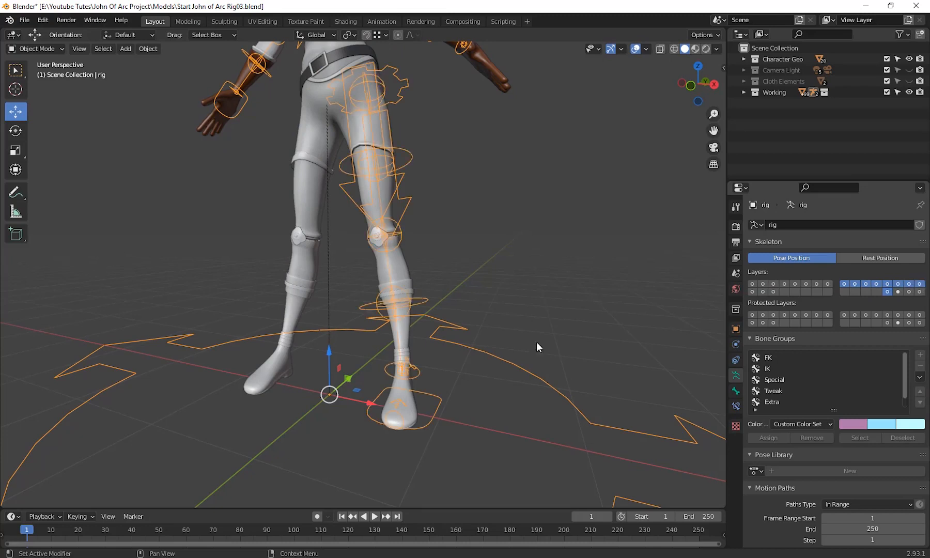
# Step: Show the rig layers of the first layer block: its whole upper row and the first three layers of its lower row
pyautogui.moveTo(496, 370); pyautogui.dragTo(445, 420, button='middle')
pyautogui.scroll(-2, 448, 433)
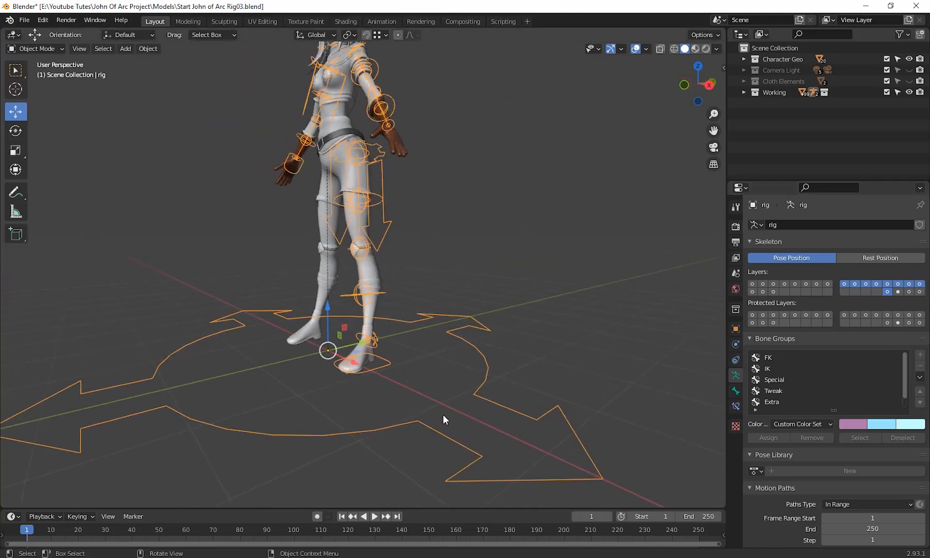
pyautogui.click(40, 48)
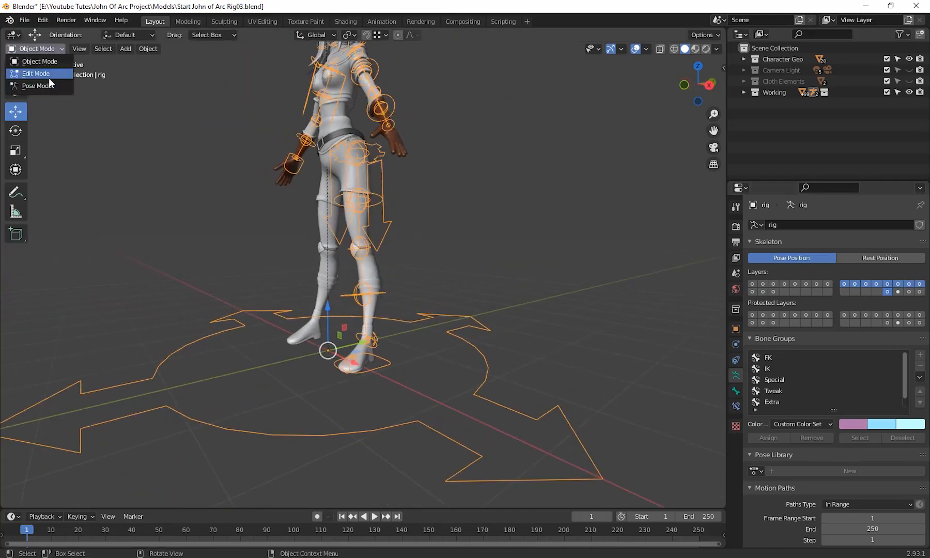
pyautogui.moveTo(397, 287); pyautogui.dragTo(469, 298, button='middle')
pyautogui.scroll(4, 449, 306)
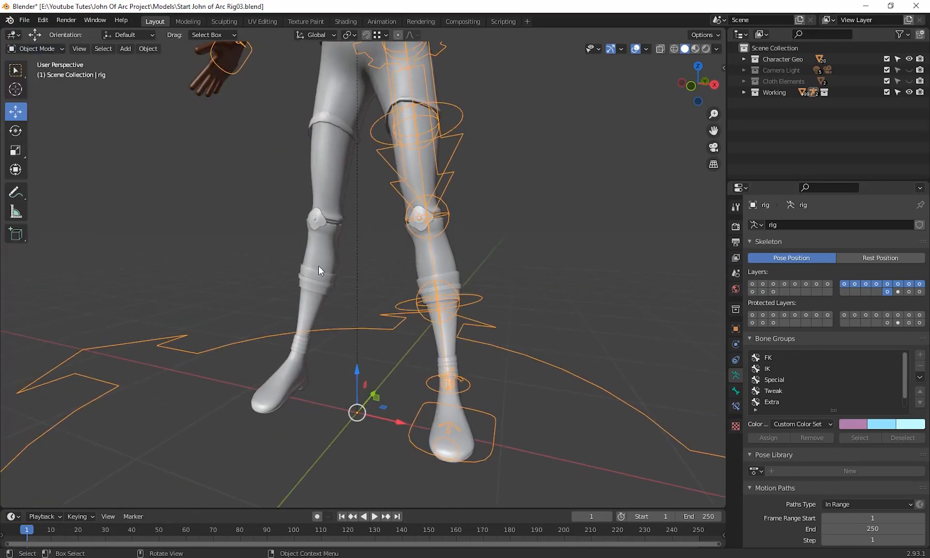
pyautogui.keyDown('shift'); pyautogui.moveTo(359, 267); pyautogui.dragTo(301, 303, button='middle'); pyautogui.keyUp('shift')
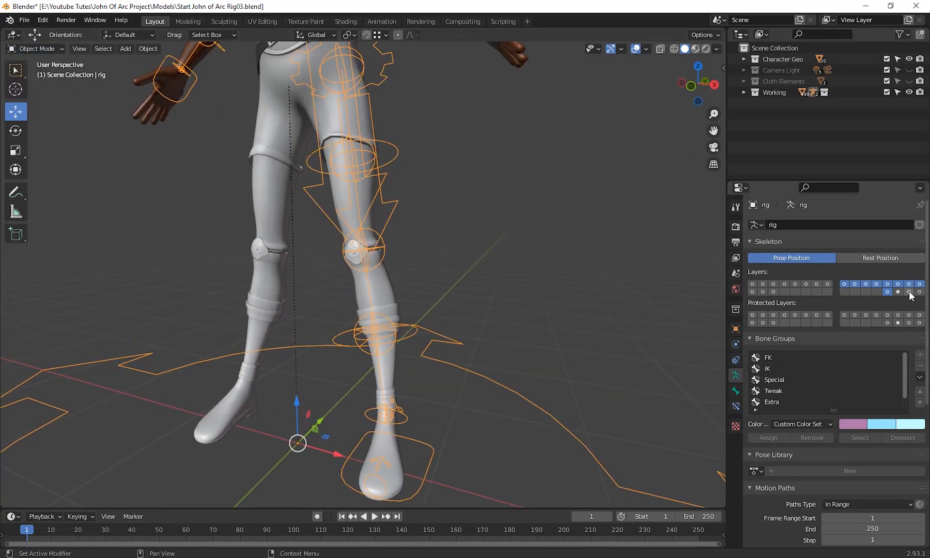
pyautogui.moveTo(754, 283); pyautogui.dragTo(827, 283)
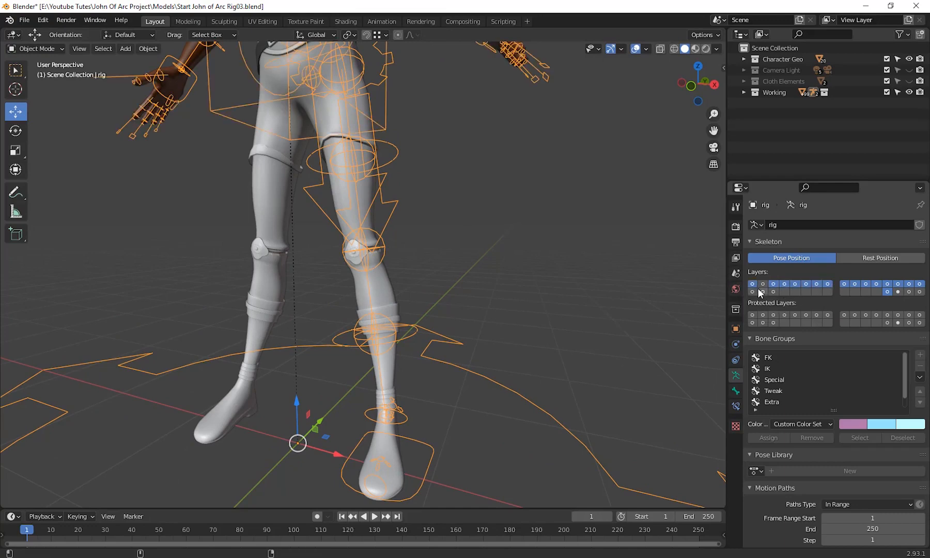
pyautogui.moveTo(767, 293); pyautogui.dragTo(748, 291)
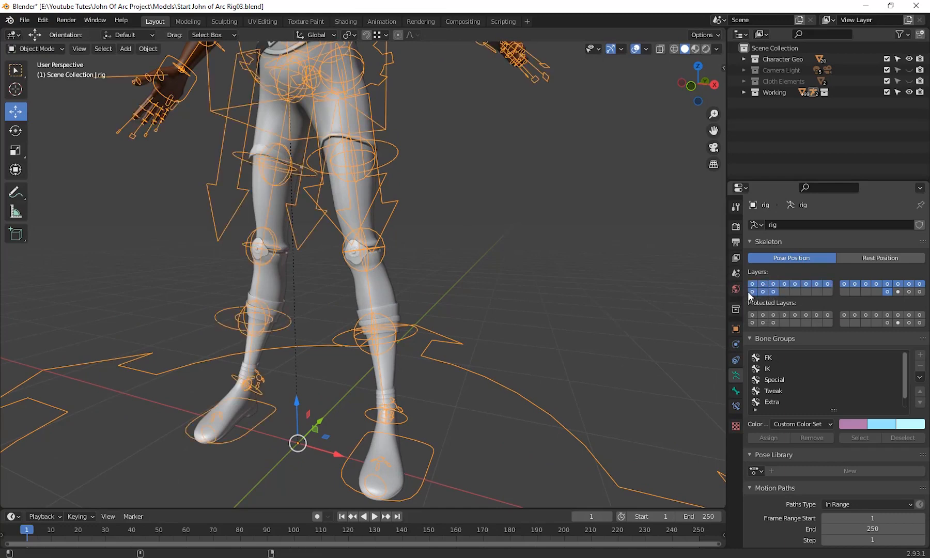
# Step: Toggle the internal bone layers in the second block's lower row, leaving only its final layer shown, and hide the root layer
pyautogui.moveTo(337, 309); pyautogui.dragTo(469, 356, button='middle')
pyautogui.click(909, 292)
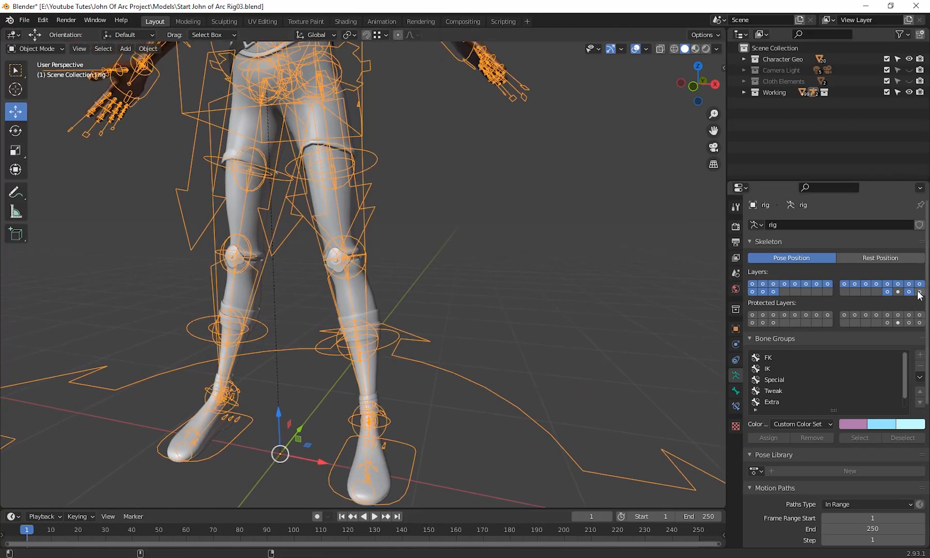
pyautogui.click(920, 292)
pyautogui.click(909, 292)
pyautogui.click(887, 292)
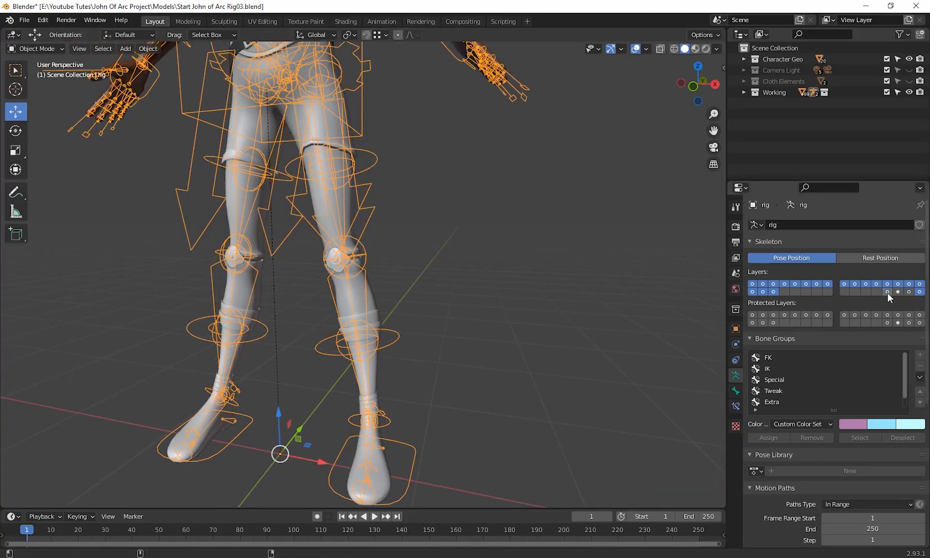
pyautogui.moveTo(396, 331); pyautogui.dragTo(399, 327, button='middle')
pyautogui.scroll(-3, 400, 328)
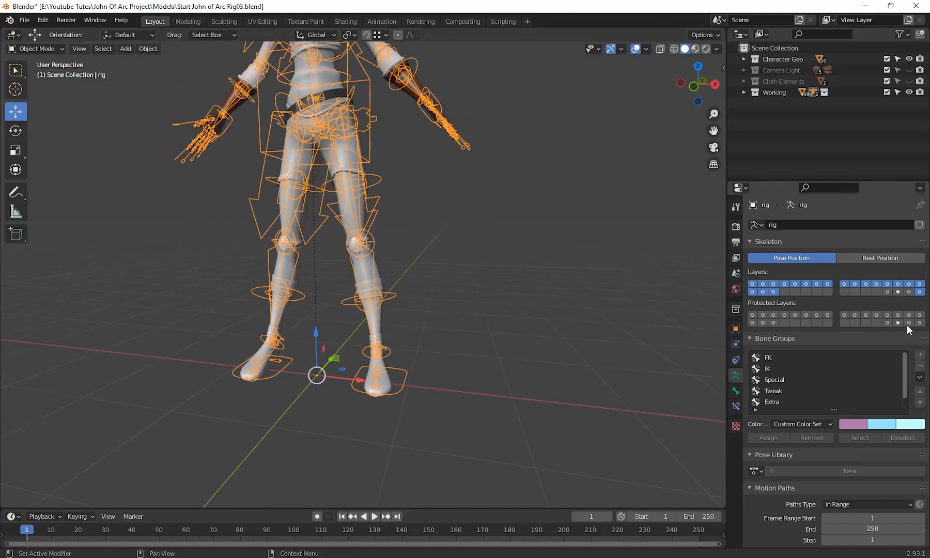
# Step: Isolate the deform layer, then replace it with both blocks' upper rows and the first three lower-row layers of the first block
pyautogui.click(898, 292)
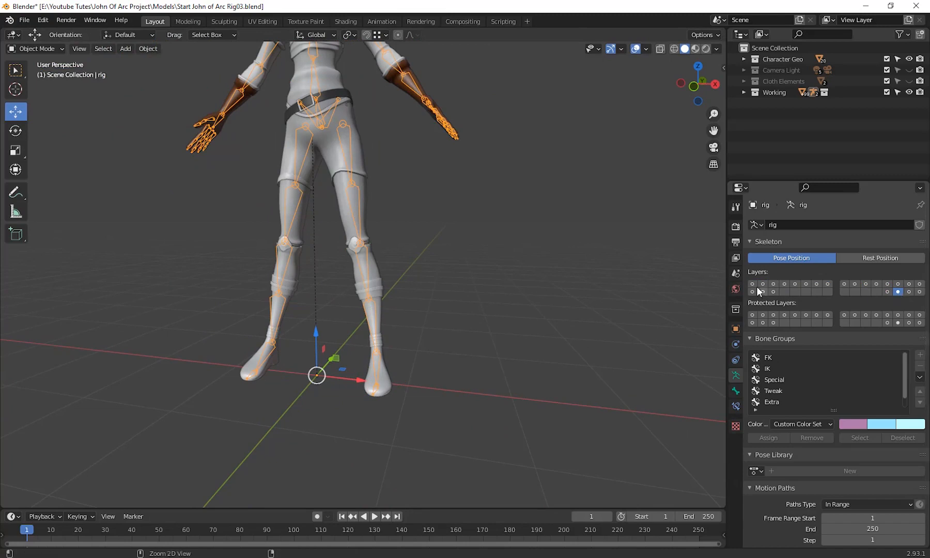
pyautogui.moveTo(753, 285); pyautogui.dragTo(818, 286)
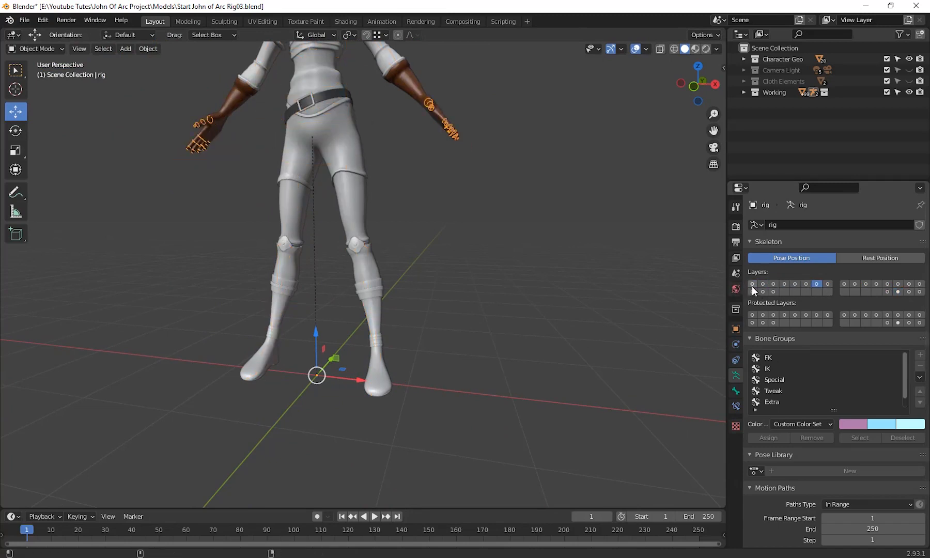
pyautogui.keyDown('shift'); pyautogui.moveTo(752, 286); pyautogui.dragTo(921, 288); pyautogui.keyUp('shift')
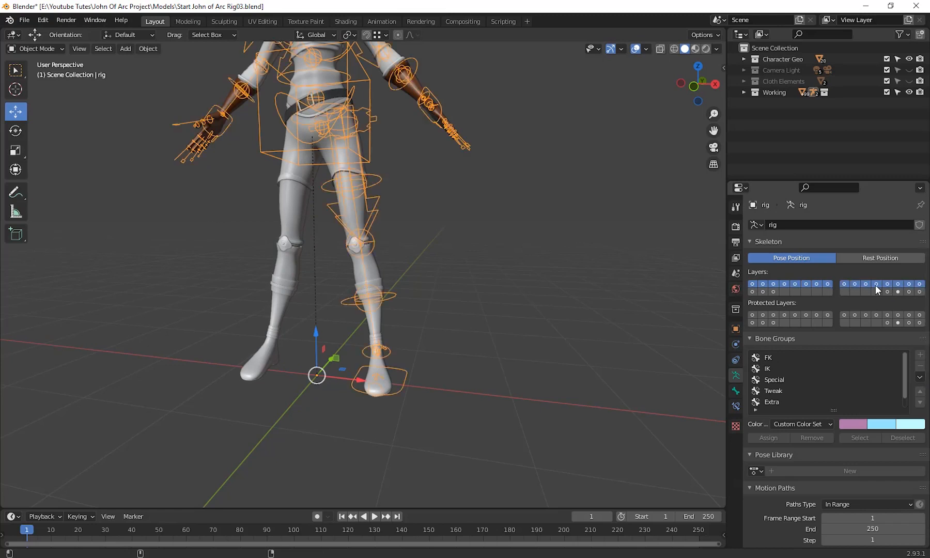
pyautogui.keyDown('shift'); pyautogui.moveTo(751, 289); pyautogui.dragTo(777, 292); pyautogui.keyUp('shift')
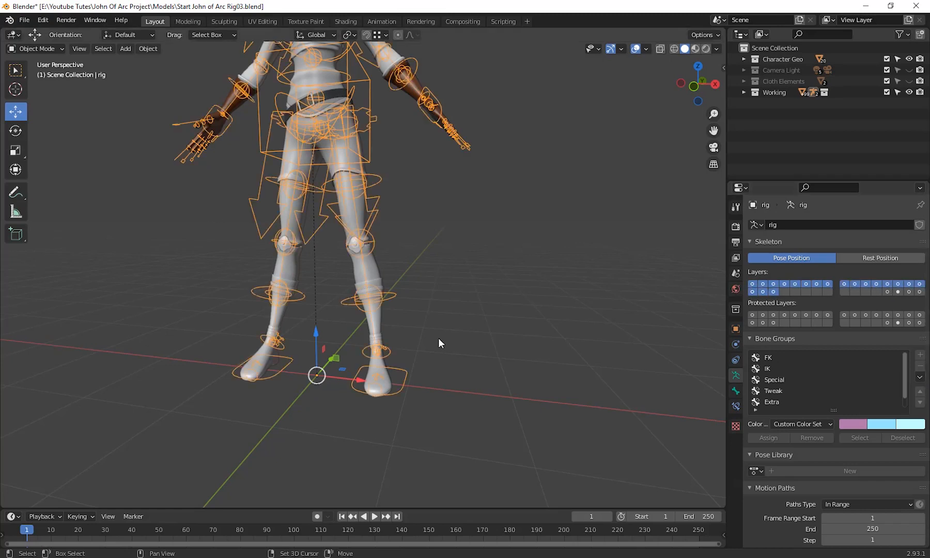
pyautogui.moveTo(365, 343); pyautogui.dragTo(457, 372, button='middle')
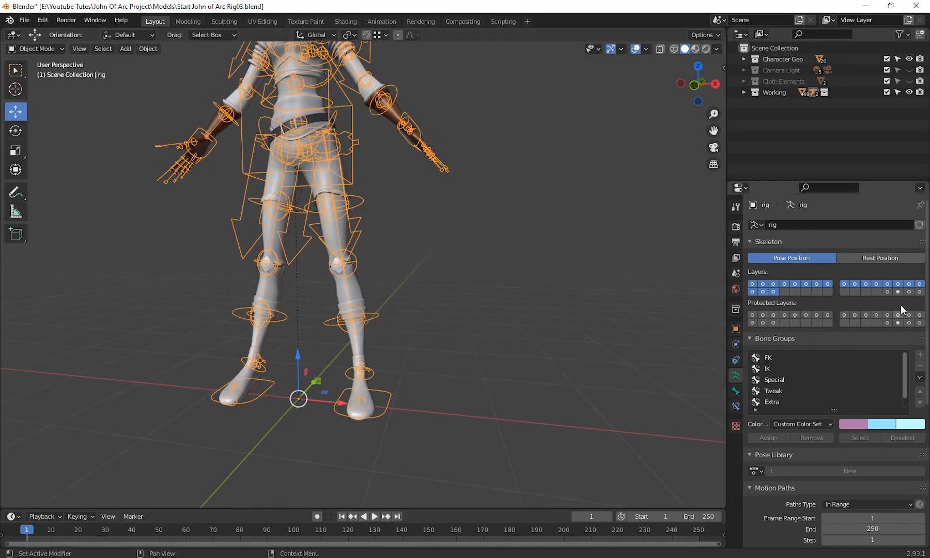
pyautogui.moveTo(523, 290); pyautogui.dragTo(529, 289, button='middle')
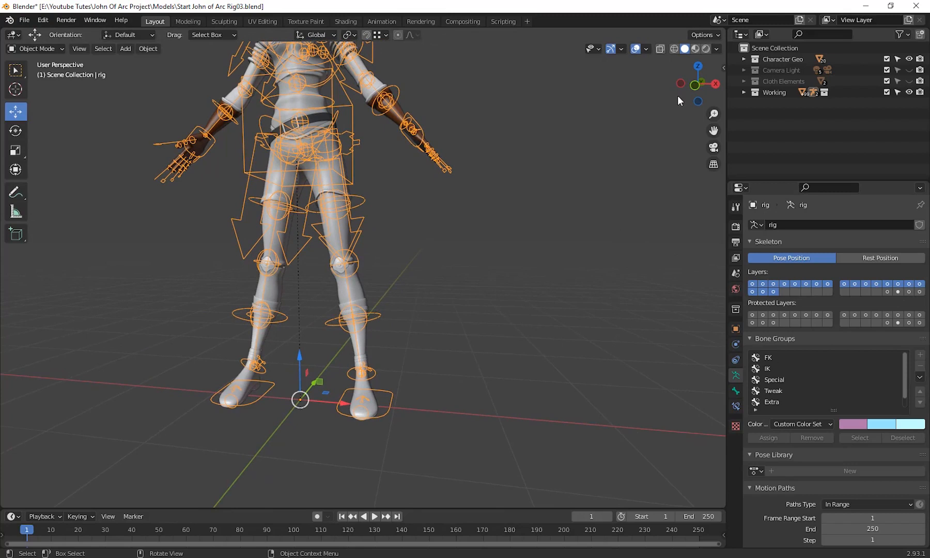
# Step: Reveal the Rig Layers controls and hide the Face, Torso, Torso (Tweak) and Fingers layers
pyautogui.click(721, 67)
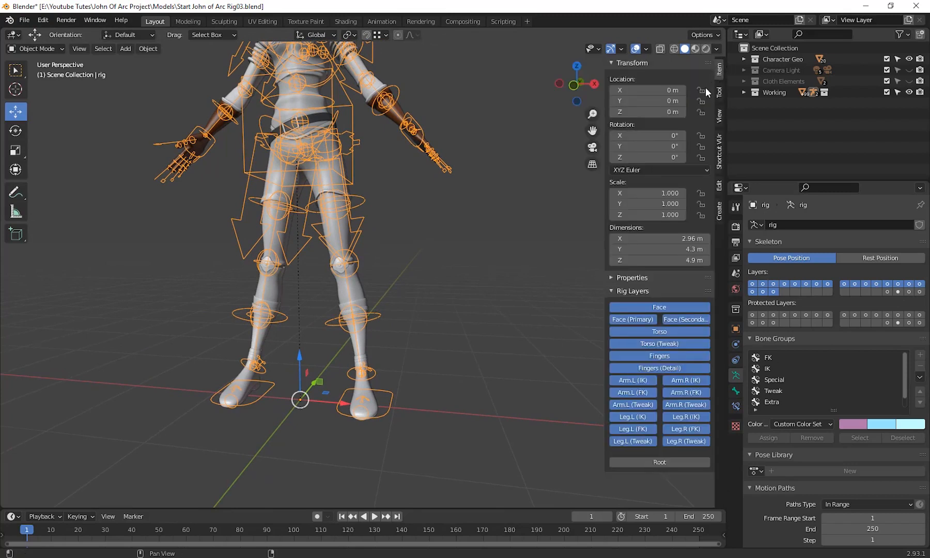
pyautogui.click(670, 307)
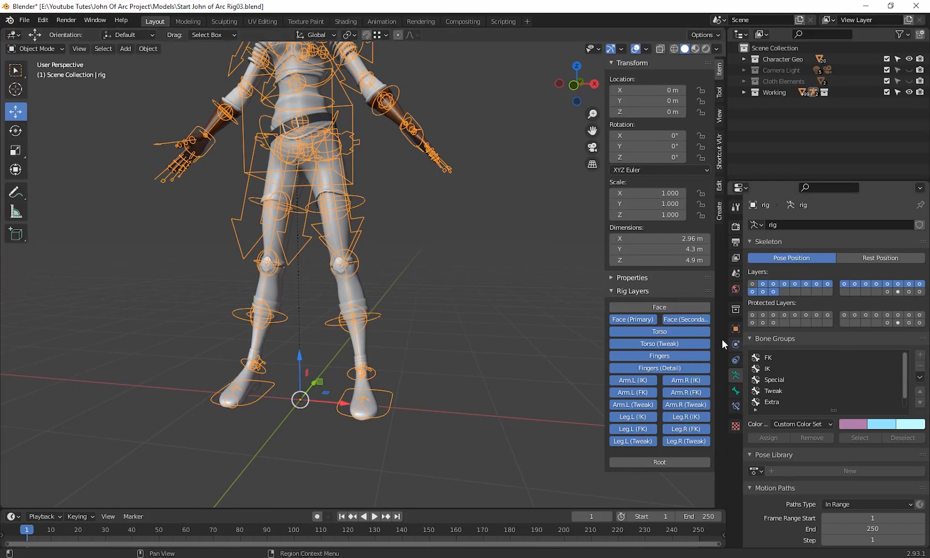
pyautogui.click(667, 353)
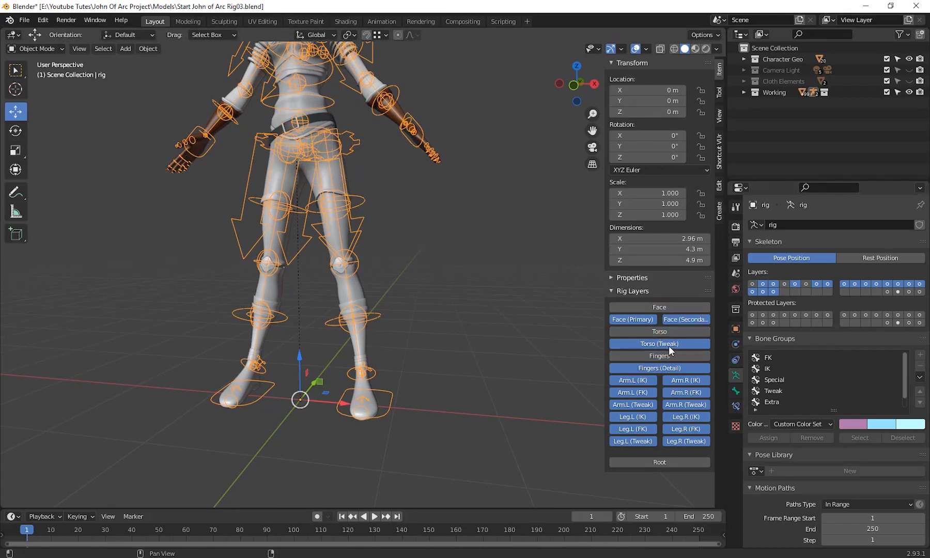
pyautogui.click(669, 344)
pyautogui.scroll(-5, 446, 285)
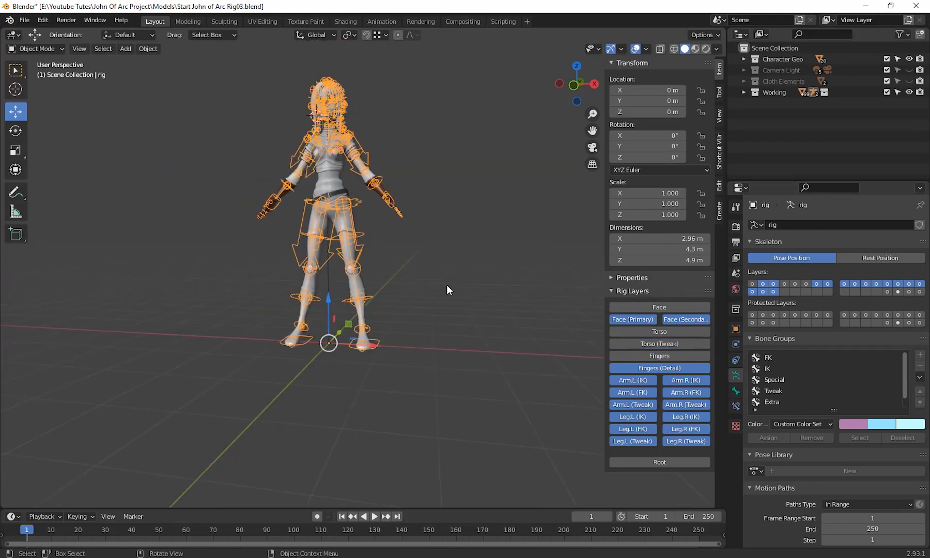
pyautogui.scroll(5, 476, 315)
pyautogui.keyDown('shift'); pyautogui.moveTo(476, 326); pyautogui.dragTo(464, 400, button='middle'); pyautogui.keyUp('shift')
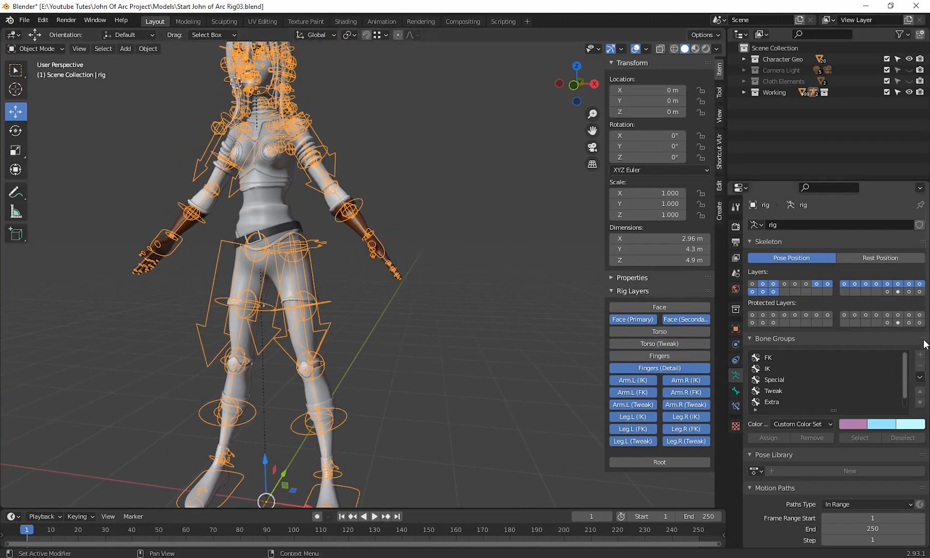
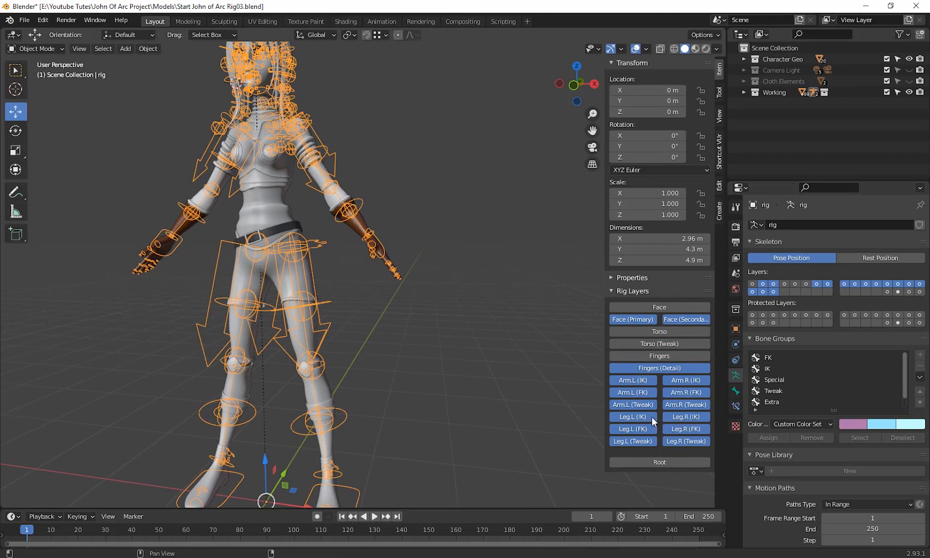
# Step: Hide the Leg.L (FK) and Leg.R (FK) rig layers so only the IK and tweak leg controls remain
pyautogui.click(624, 430)
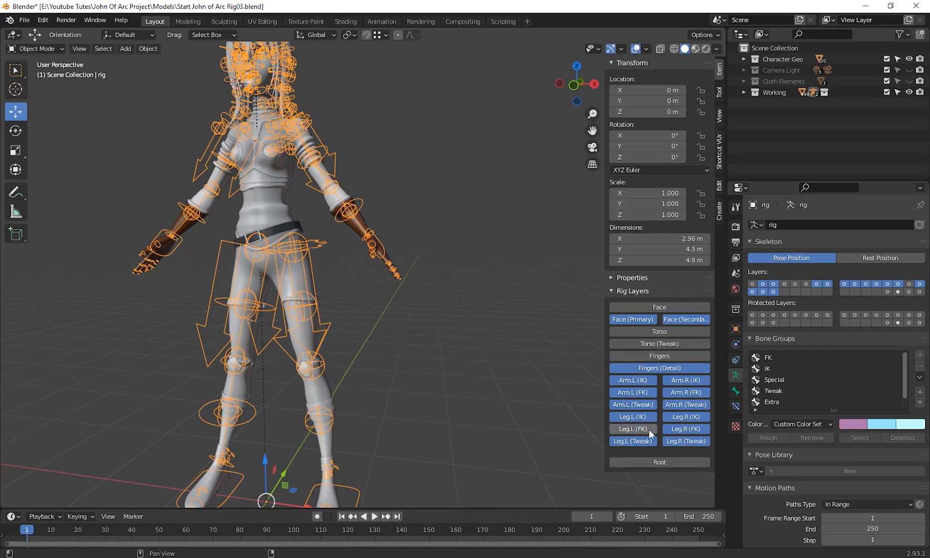
pyautogui.click(687, 428)
pyautogui.scroll(5, 465, 455)
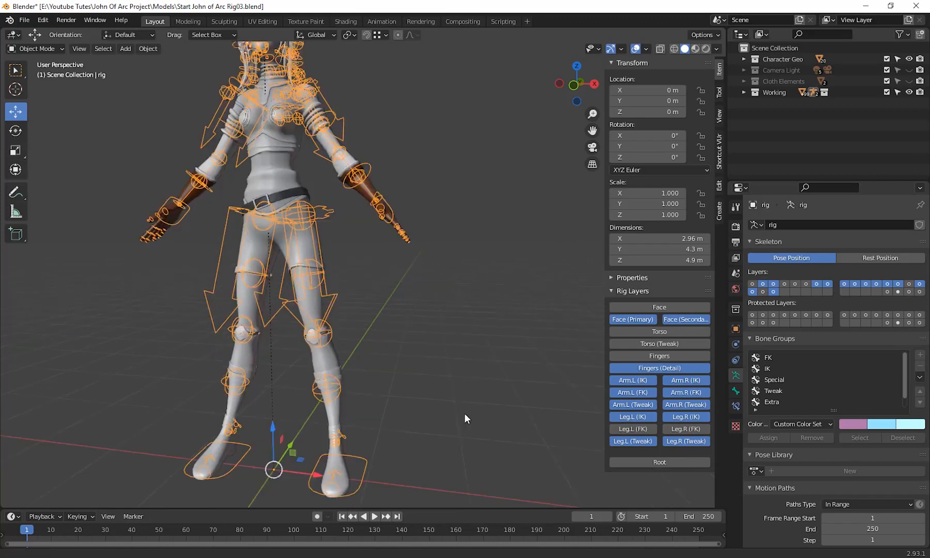
pyautogui.scroll(-5, 423, 445)
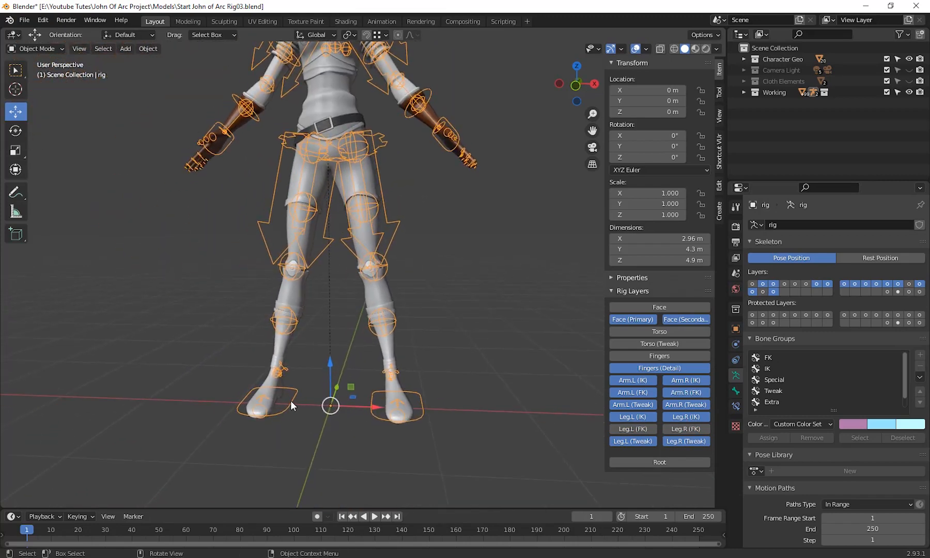
# Step: Put the rig in Pose Mode and raise the foot_ik.R control about 0.52 m along the Z axis
pyautogui.click(47, 50)
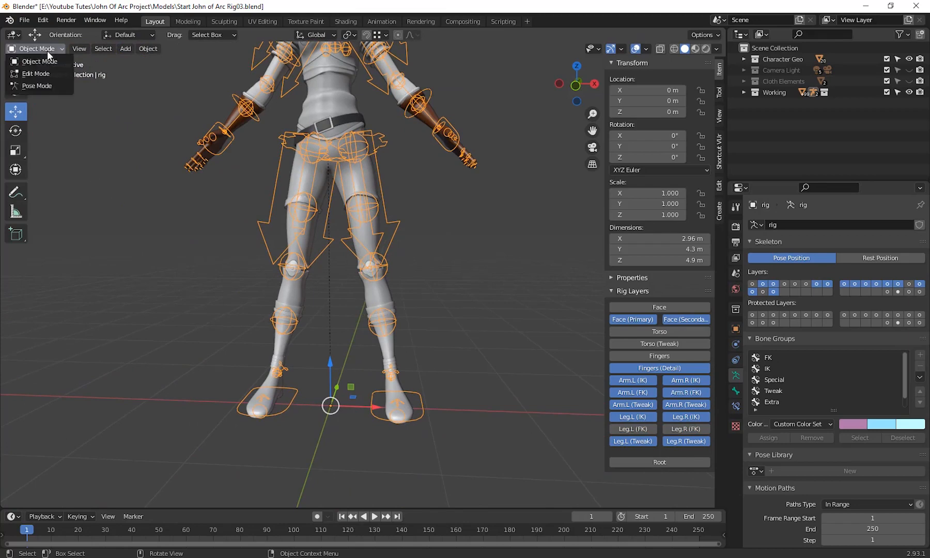
pyautogui.click(50, 84)
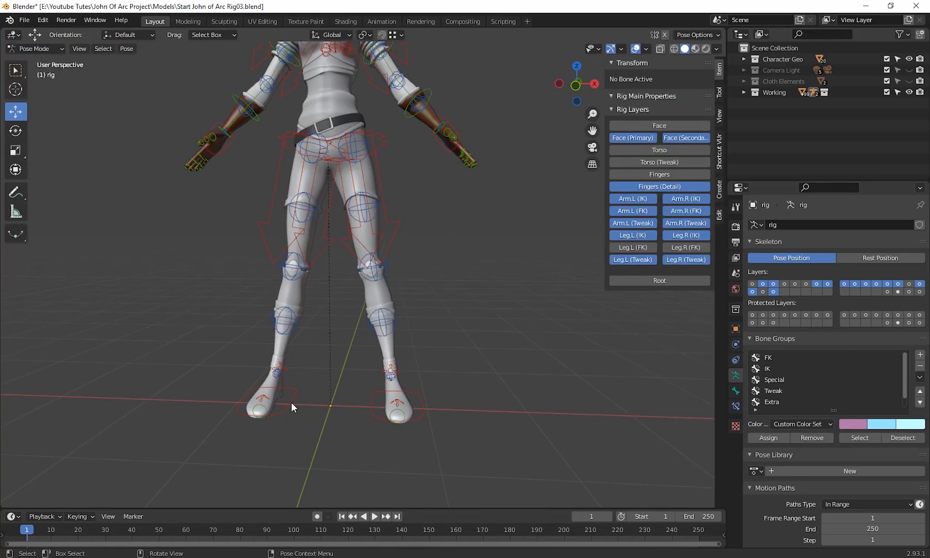
pyautogui.click(296, 411)
pyautogui.moveTo(306, 420); pyautogui.dragTo(382, 365, button='middle')
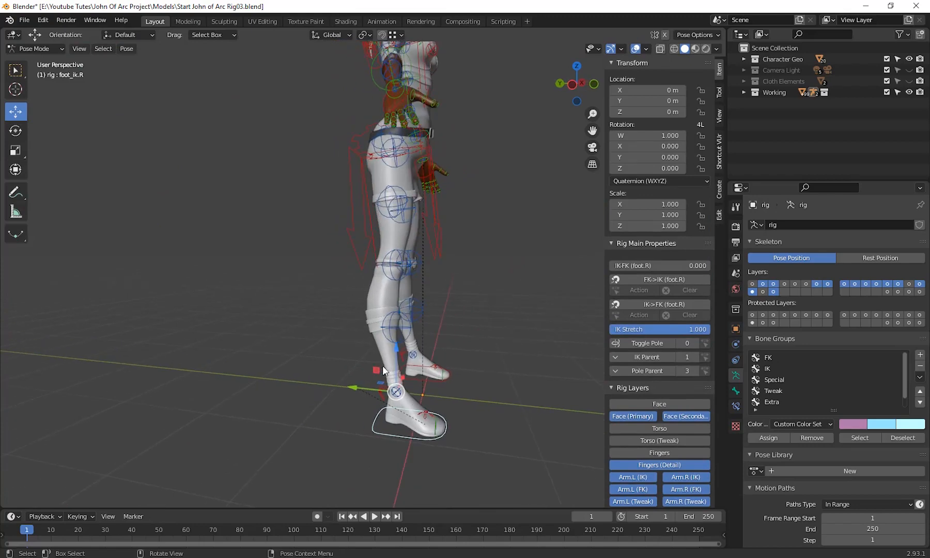
pyautogui.press('g')
pyautogui.press('z')
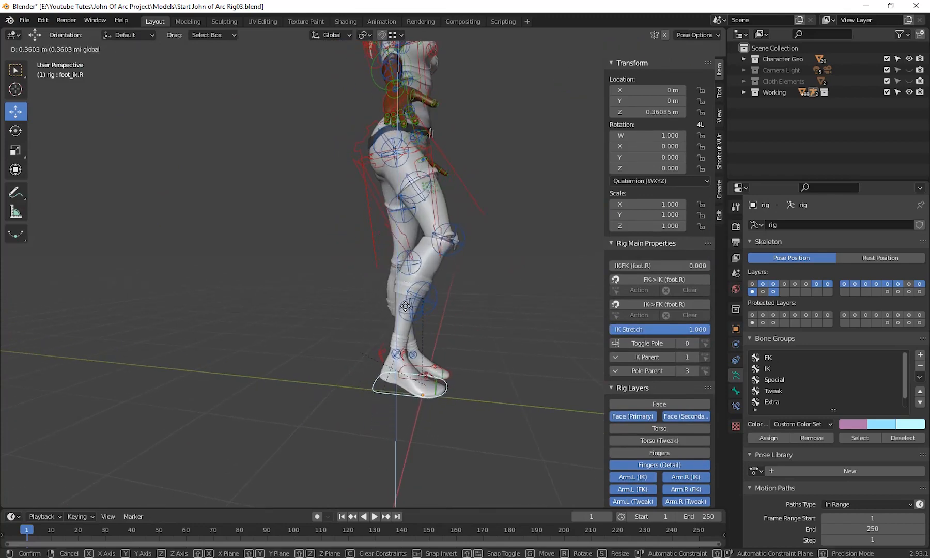
pyautogui.click(456, 364)
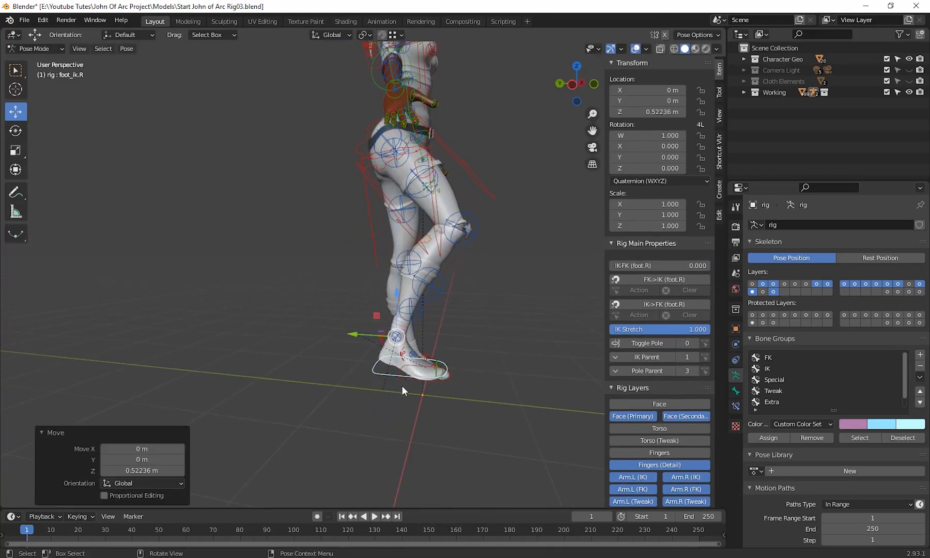
# Step: Examine the bent right leg from the back, front and side, checking how the knee guard and boot deform against the body
pyautogui.moveTo(402, 384); pyautogui.dragTo(444, 316, button='middle')
pyautogui.scroll(5, 444, 317)
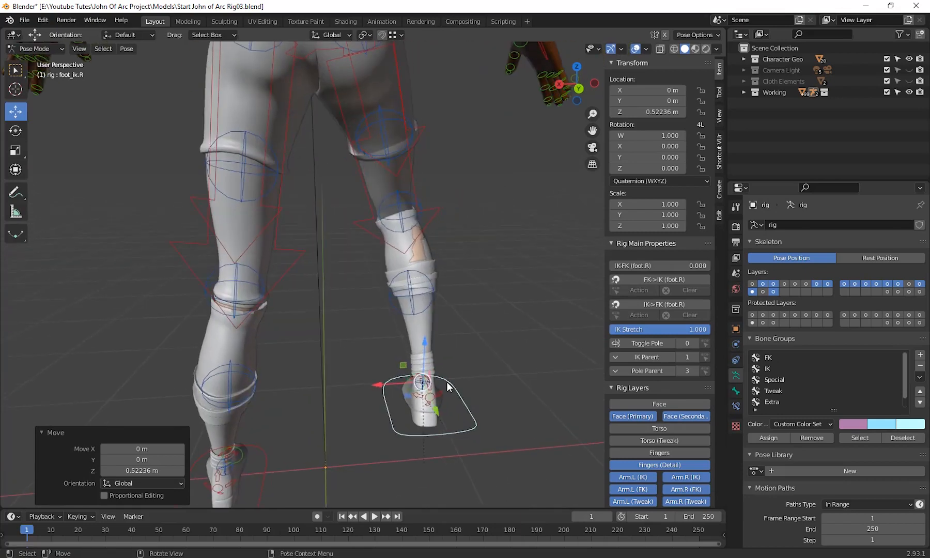
pyautogui.scroll(3, 446, 382)
pyautogui.moveTo(553, 383); pyautogui.dragTo(382, 243, button='middle')
pyautogui.scroll(1, 346, 418)
pyautogui.scroll(-1, 401, 315)
pyautogui.scroll(1, 361, 338)
pyautogui.moveTo(385, 321); pyautogui.dragTo(299, 318, button='middle')
pyautogui.moveTo(396, 326); pyautogui.dragTo(479, 316, button='middle')
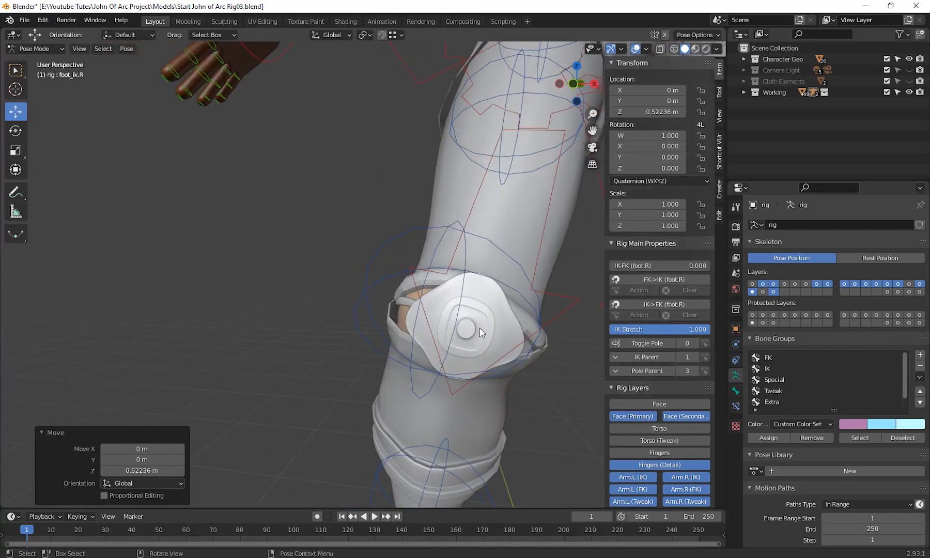
pyautogui.scroll(-3, 480, 333)
pyautogui.moveTo(428, 343); pyautogui.dragTo(473, 347, button='middle')
pyautogui.moveTo(408, 316)
pyautogui.mouseDown(button='middle')
pyautogui.moveTo(437, 335)
pyautogui.moveTo(401, 315)
pyautogui.moveTo(375, 380)
pyautogui.moveTo(402, 370)
pyautogui.moveTo(494, 276)
pyautogui.moveTo(434, 332)
pyautogui.moveTo(443, 336)
pyautogui.moveTo(387, 296)
pyautogui.moveTo(403, 308)
pyautogui.mouseUp(button='middle')
pyautogui.click(375, 272)
pyautogui.scroll(-3, 376, 275)
# Step: Return to Object Mode and select the character body together with the right boot, making the boot active
pyautogui.click(49, 47)
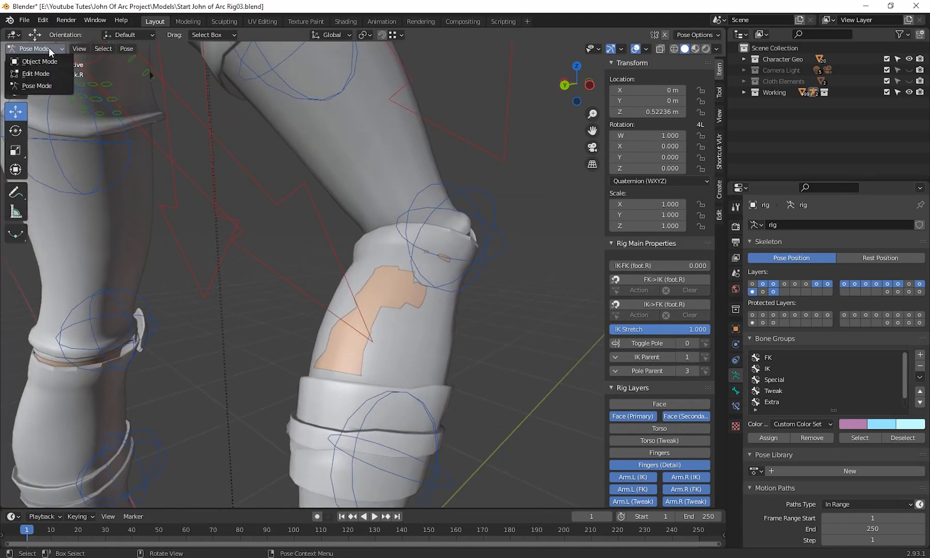
pyautogui.click(51, 62)
pyautogui.click(388, 291)
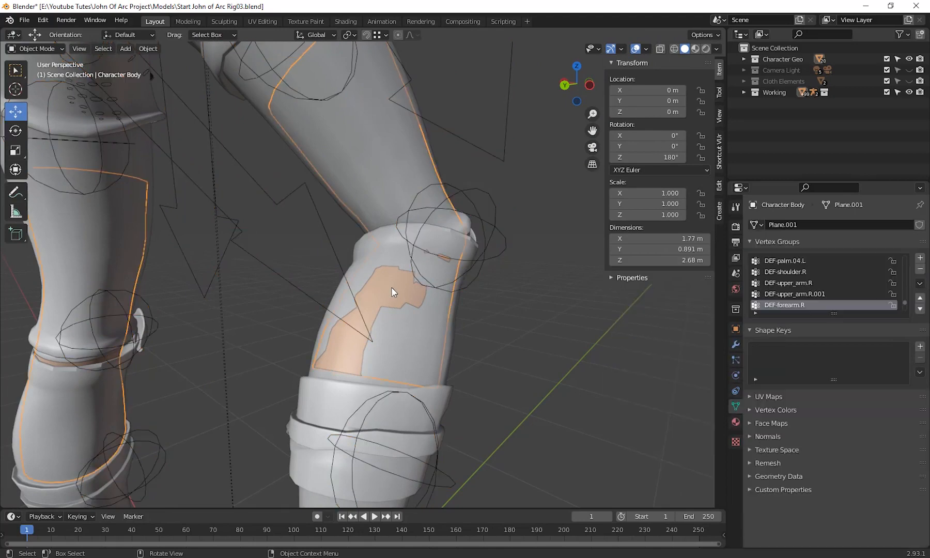
pyautogui.moveTo(391, 287); pyautogui.dragTo(451, 338, button='middle')
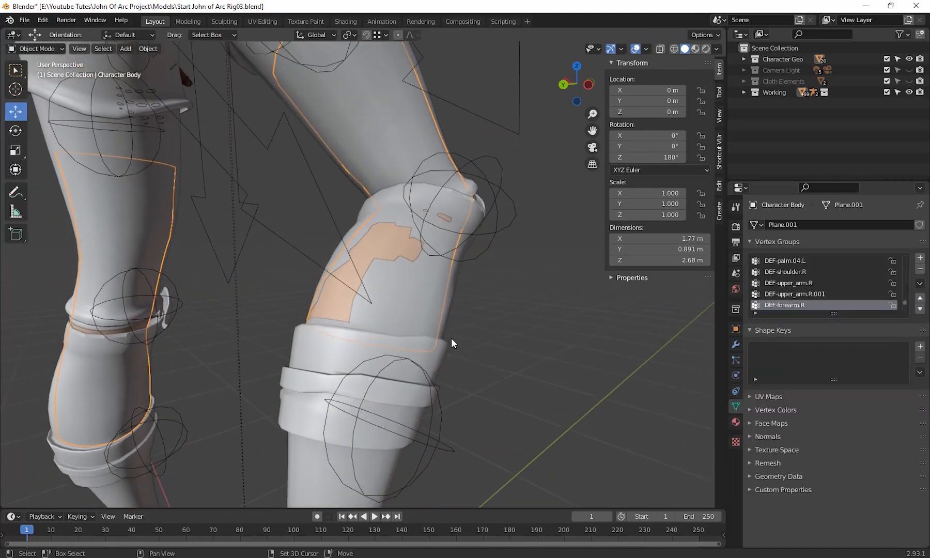
pyautogui.click(421, 318)
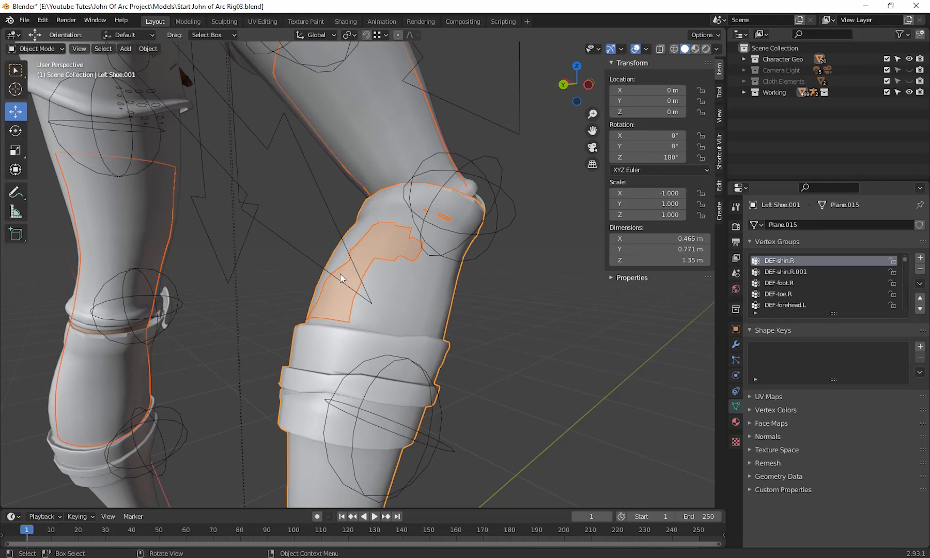
# Step: Select the rig, the character body and the right boot, making the boot active, and enter Weight Paint mode
pyautogui.click(506, 128)
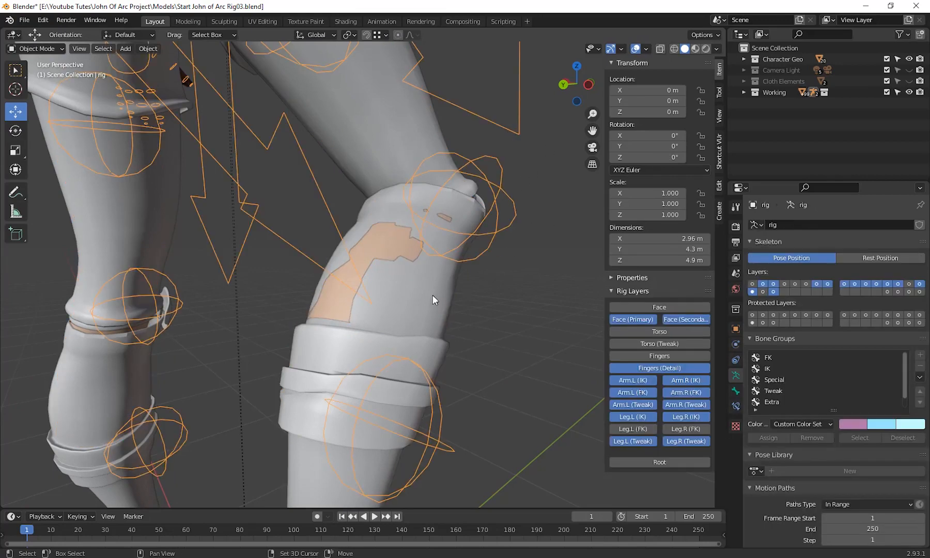
pyautogui.keyDown('shift'); pyautogui.click(391, 245); pyautogui.keyUp('shift')
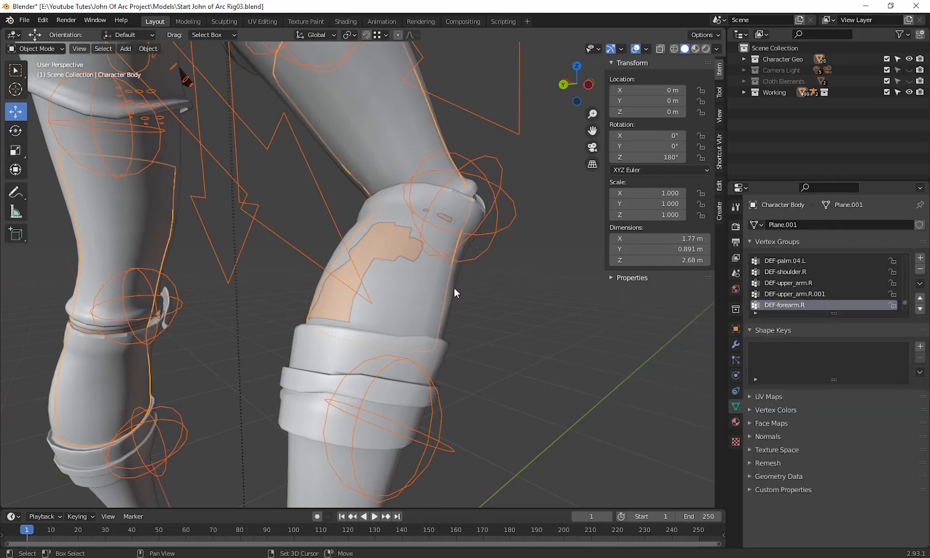
pyautogui.keyDown('shift'); pyautogui.click(448, 274); pyautogui.keyUp('shift')
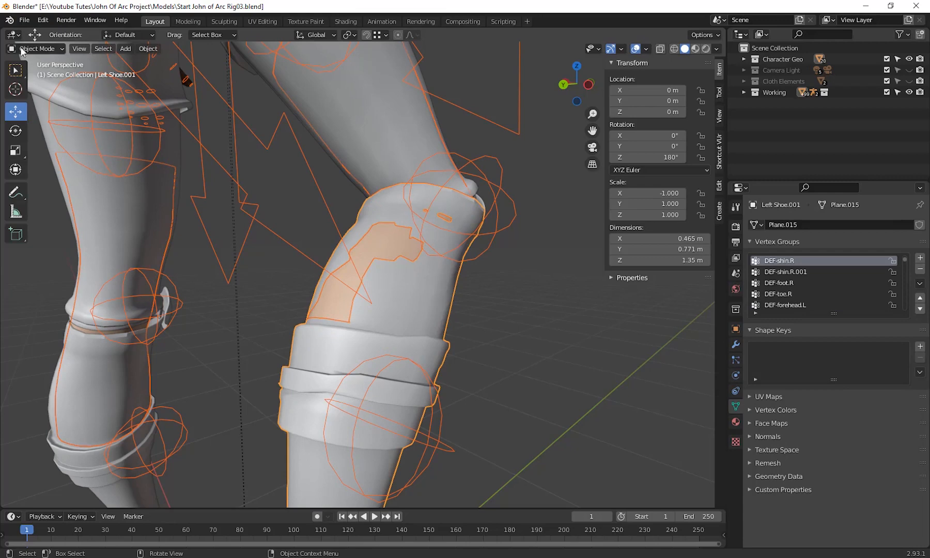
pyautogui.click(46, 49)
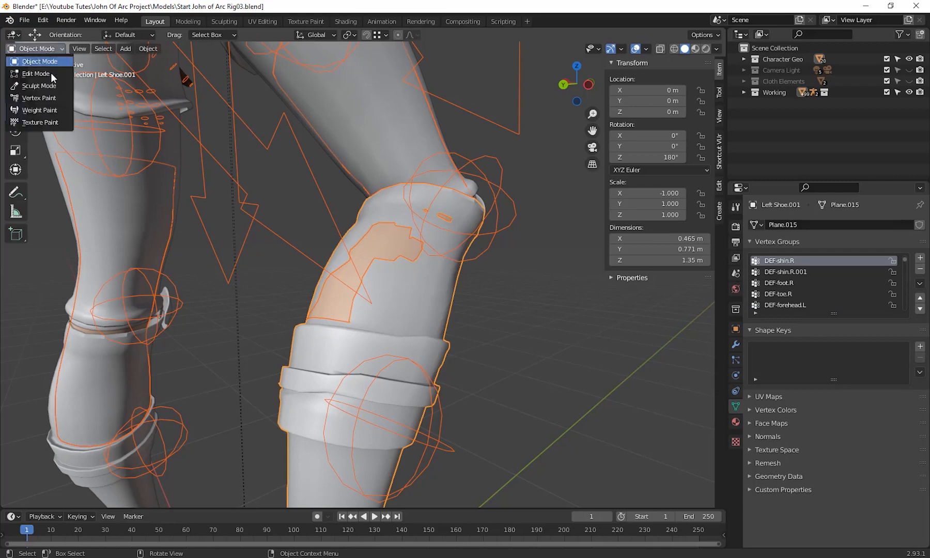
pyautogui.click(53, 109)
pyautogui.moveTo(439, 284); pyautogui.dragTo(461, 345, button='middle')
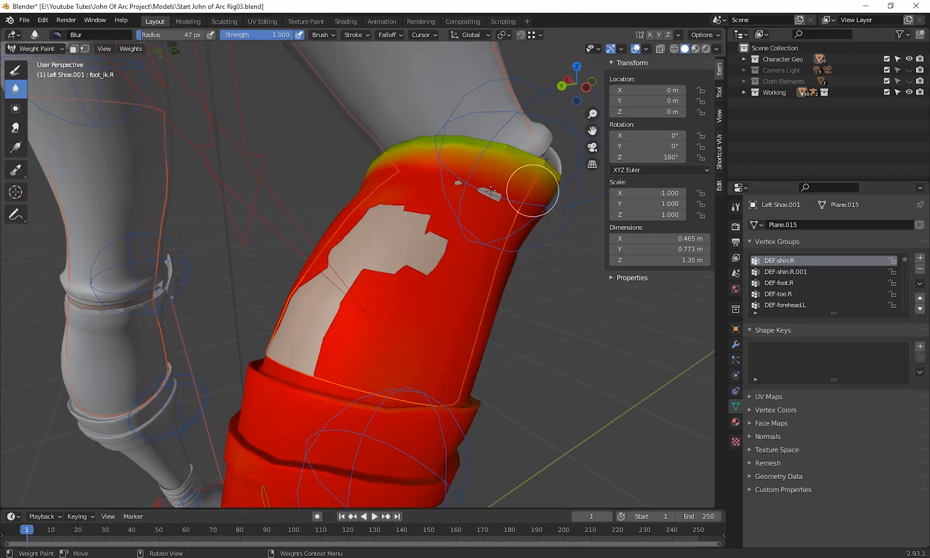
# Step: Switch to the Draw brush and examine the boot's weights around the patches where the body pokes through
pyautogui.click(24, 77)
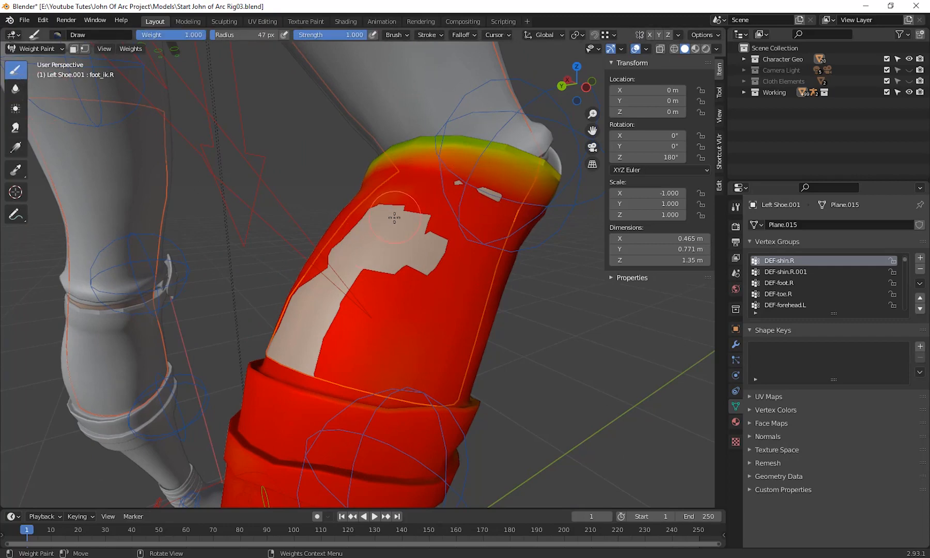
pyautogui.moveTo(376, 290); pyautogui.dragTo(401, 247, button='middle')
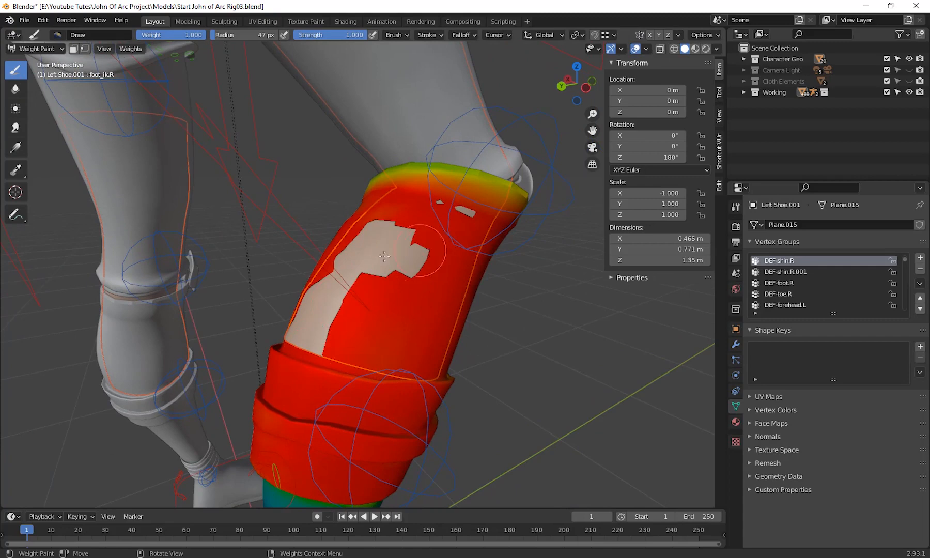
pyautogui.moveTo(300, 355); pyautogui.dragTo(427, 282, button='middle')
pyautogui.scroll(3, 426, 283)
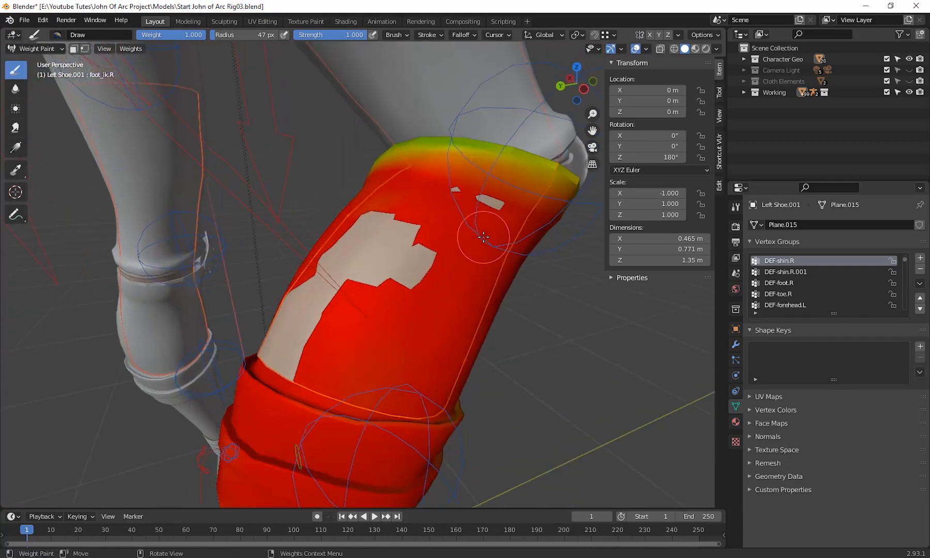
pyautogui.moveTo(481, 239); pyautogui.dragTo(460, 218, button='middle')
pyautogui.scroll(-3, 449, 250)
pyautogui.moveTo(417, 287); pyautogui.dragTo(440, 284, button='middle')
pyautogui.scroll(1, 426, 286)
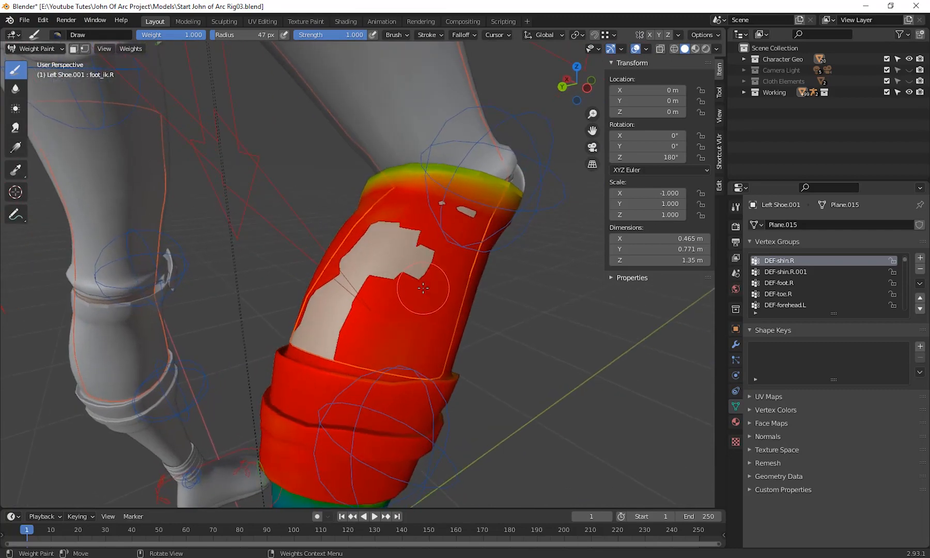
# Step: Return to Object Mode and select the rig together with the character body, making the body active
pyautogui.click(43, 51)
pyautogui.click(40, 62)
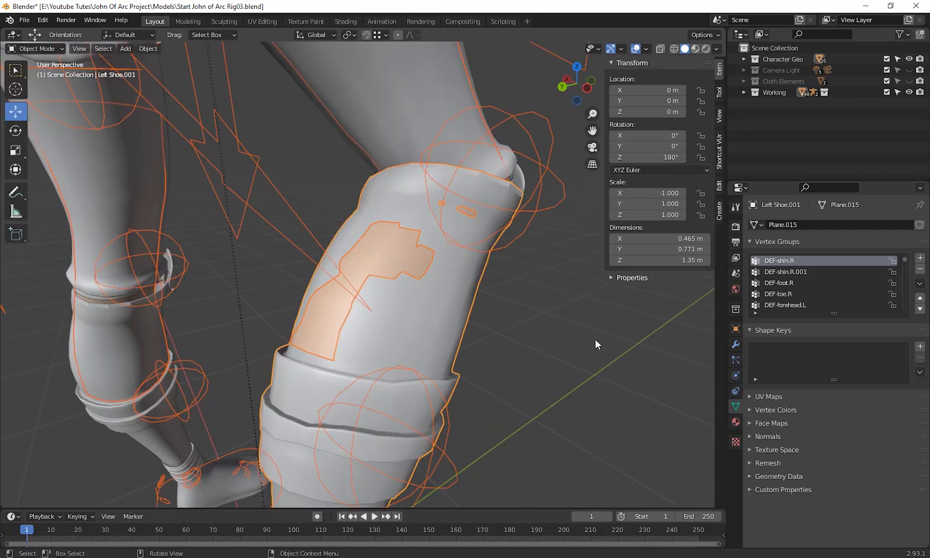
pyautogui.click(397, 252)
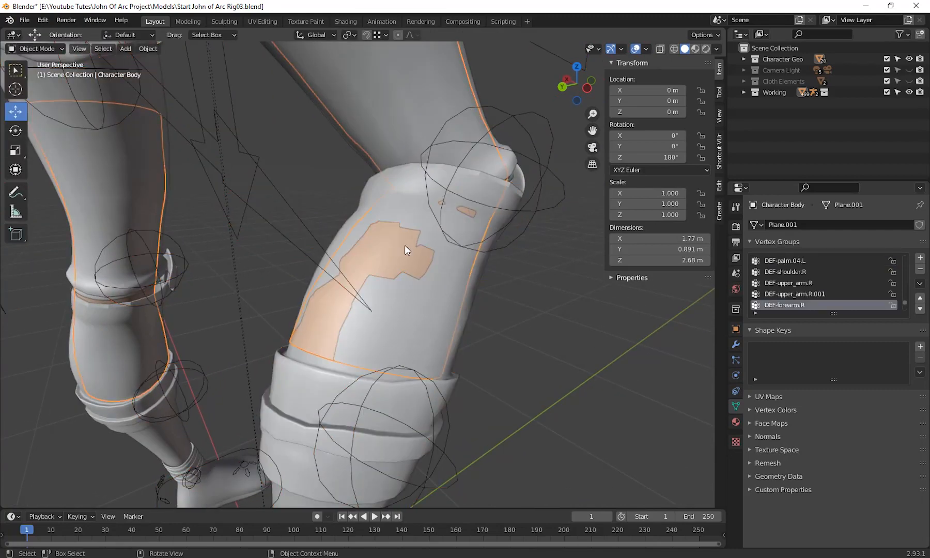
pyautogui.click(555, 204)
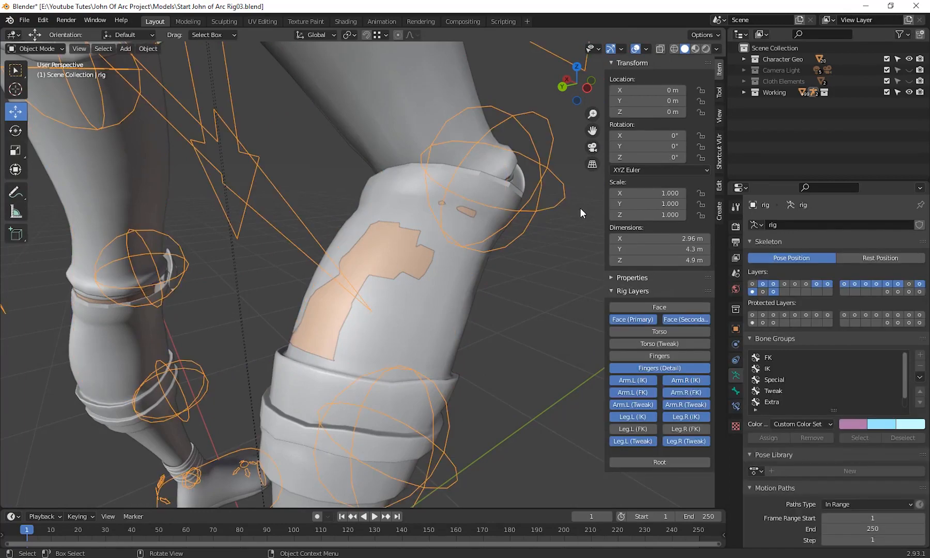
pyautogui.keyDown('shift'); pyautogui.click(388, 252); pyautogui.keyUp('shift')
# Step: Start the Shortcut VUr add-on's on-screen input display and hide the sidebar
pyautogui.moveTo(411, 231); pyautogui.dragTo(412, 265, button='middle')
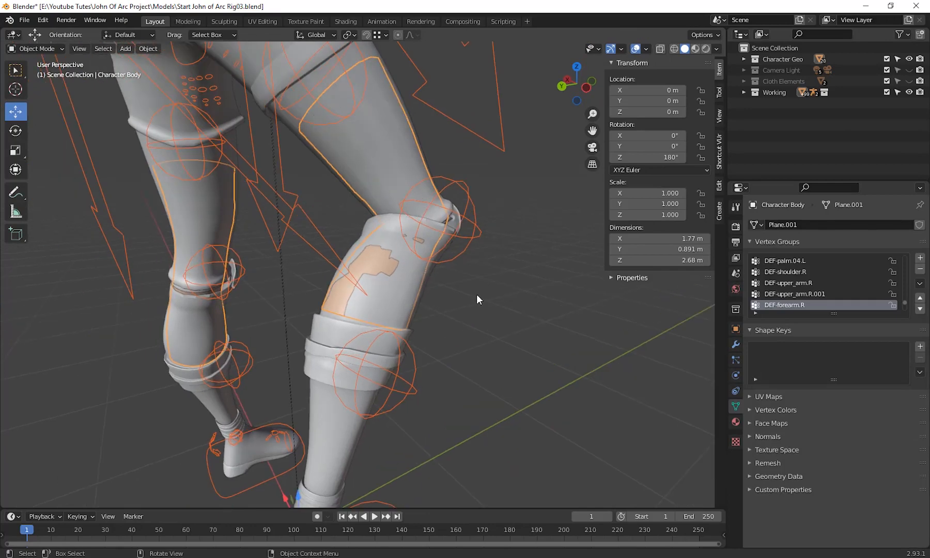
pyautogui.moveTo(477, 295); pyautogui.dragTo(523, 299, button='middle')
pyautogui.press('n')
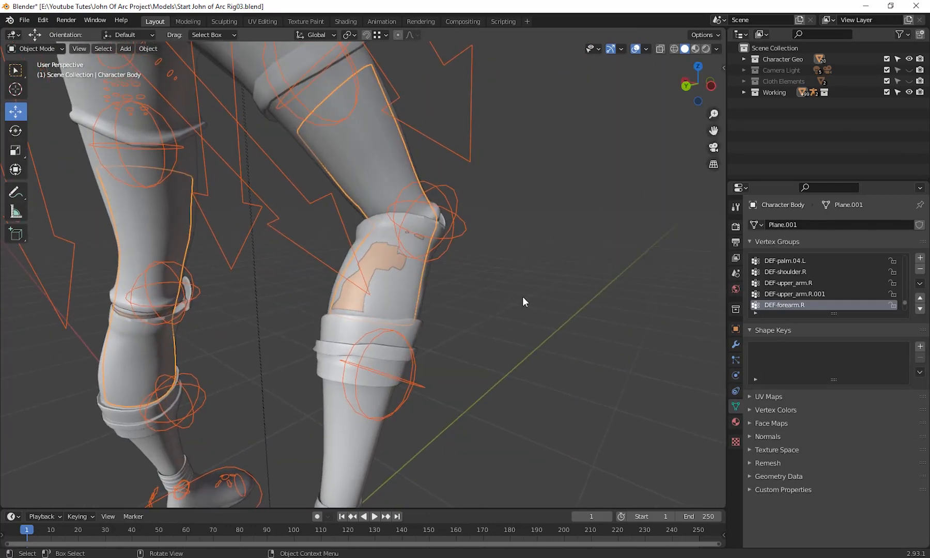
pyautogui.scroll(3, 555, 296)
pyautogui.press('n')
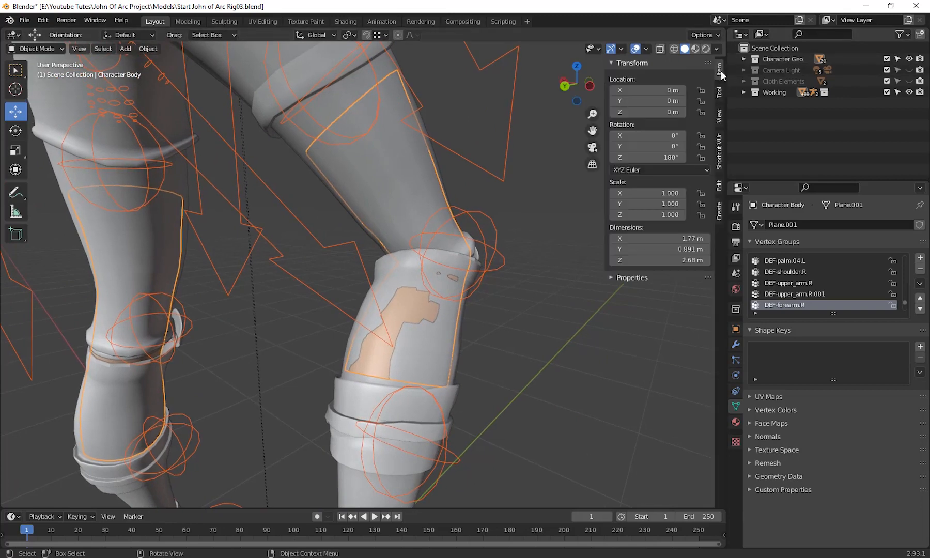
pyautogui.click(719, 167)
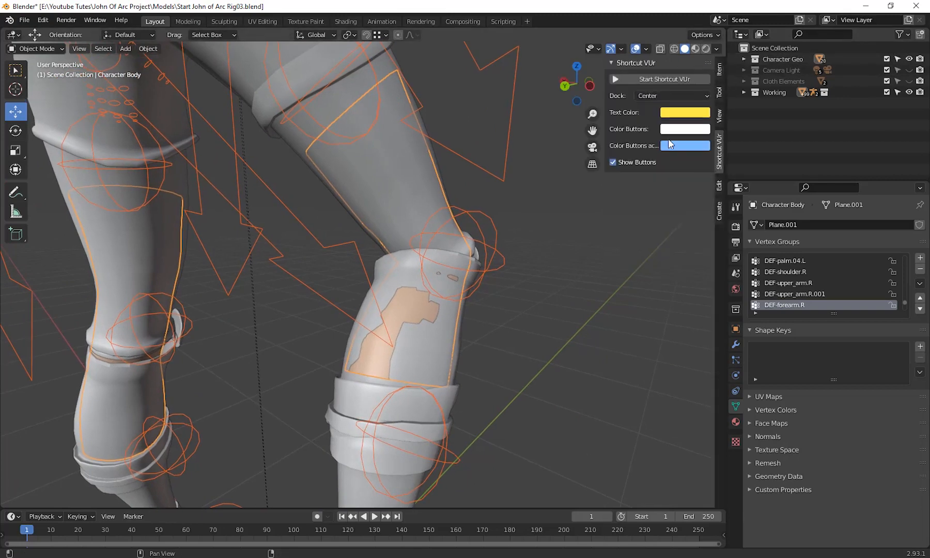
pyautogui.click(647, 80)
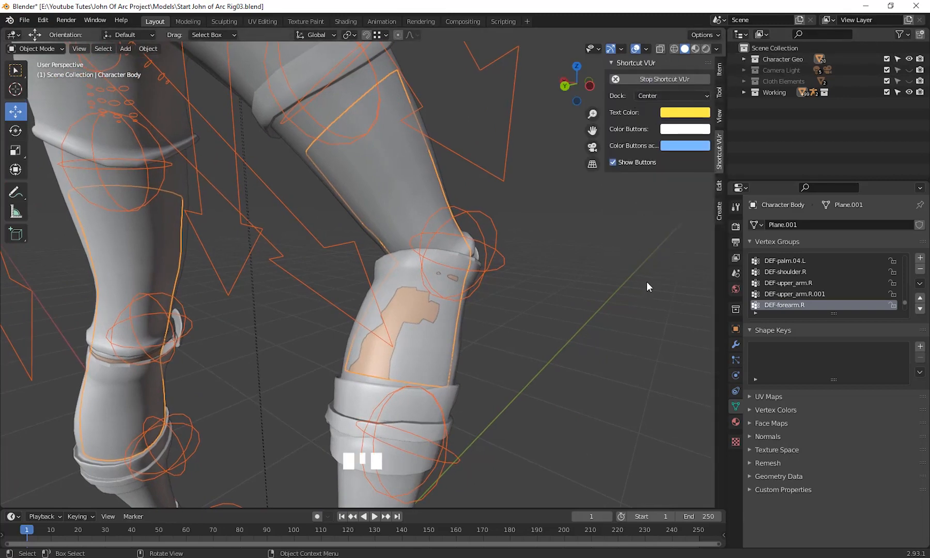
pyautogui.press('n')
# Step: Put the character body in Weight Paint mode, with the bent right knee and boot in close view
pyautogui.moveTo(642, 279); pyautogui.dragTo(571, 314, button='middle')
pyautogui.scroll(2, 584, 269)
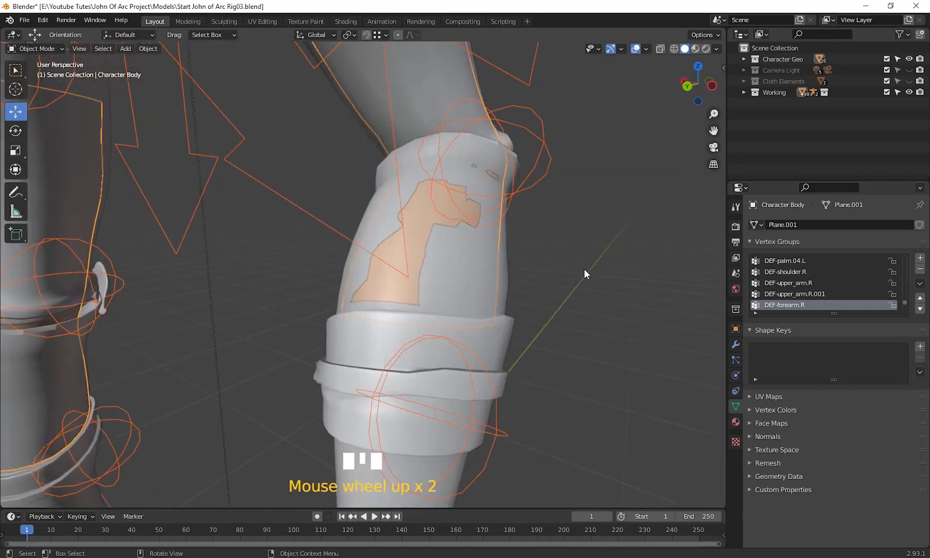
pyautogui.keyDown('shift'); pyautogui.moveTo(584, 269); pyautogui.dragTo(403, 284, button='middle'); pyautogui.keyUp('shift')
pyautogui.scroll(-1, 540, 310)
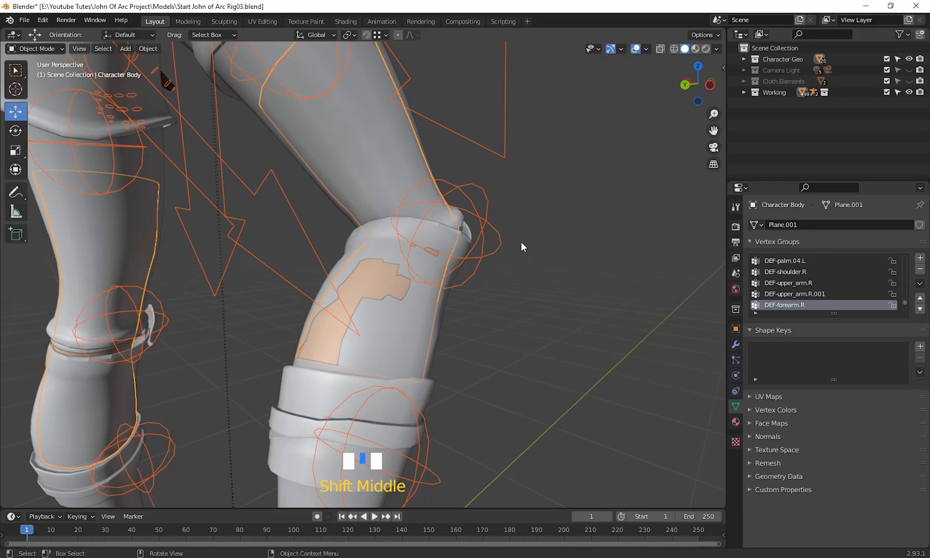
pyautogui.click(46, 49)
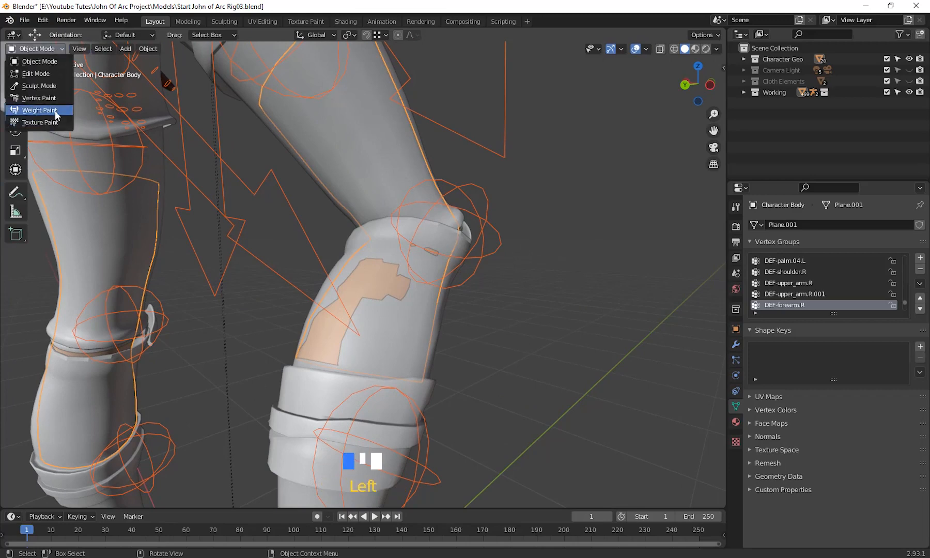
pyautogui.click(55, 110)
# Step: Try to pick a deform bone through the exposed patch of body on the right lower leg
pyautogui.moveTo(403, 305)
pyautogui.mouseDown(button='middle')
pyautogui.moveTo(411, 310)
pyautogui.moveTo(426, 287)
pyautogui.moveTo(402, 289)
pyautogui.moveTo(369, 274)
pyautogui.moveTo(279, 299)
pyautogui.moveTo(388, 313)
pyautogui.mouseUp(button='middle')
pyautogui.scroll(2, 411, 310)
pyautogui.keyDown('ctrl'); pyautogui.click(399, 289); pyautogui.keyUp('ctrl')
pyautogui.keyDown('ctrl'); pyautogui.click(389, 261); pyautogui.keyUp('ctrl')
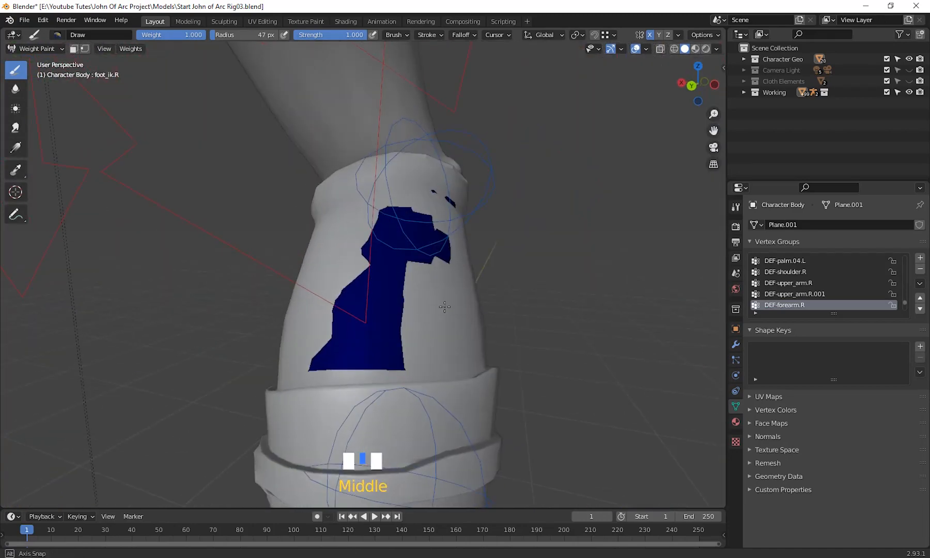
pyautogui.keyDown('ctrl'); pyautogui.click(391, 314); pyautogui.keyUp('ctrl')
pyautogui.scroll(-3, 473, 311)
pyautogui.moveTo(474, 312); pyautogui.dragTo(620, 317, button='middle')
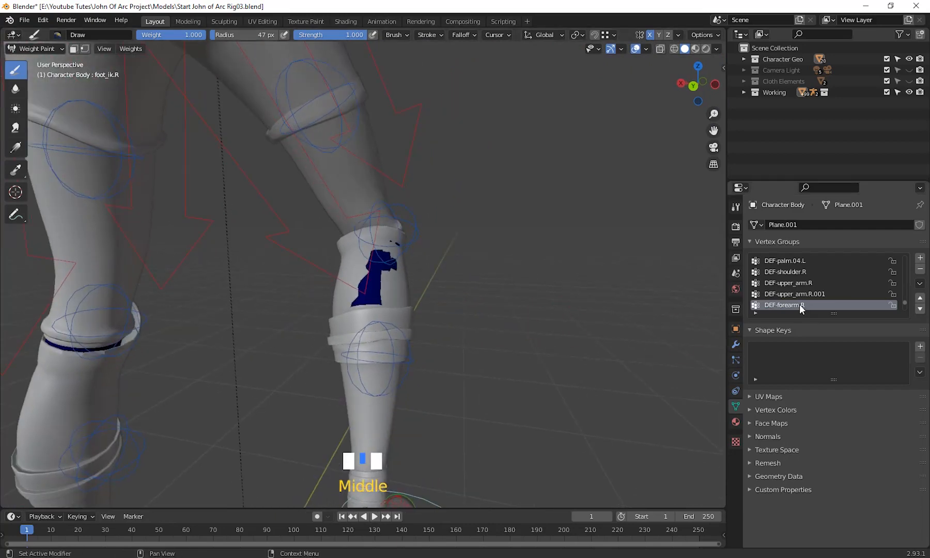
# Step: Show the Draw brush's tool settings in the sidebar, with both legs in view
pyautogui.click(723, 67)
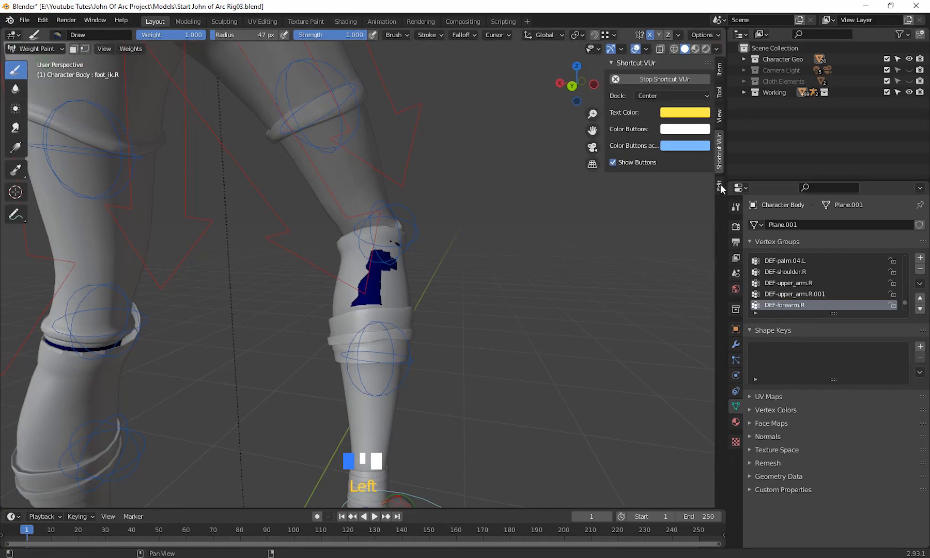
pyautogui.click(719, 94)
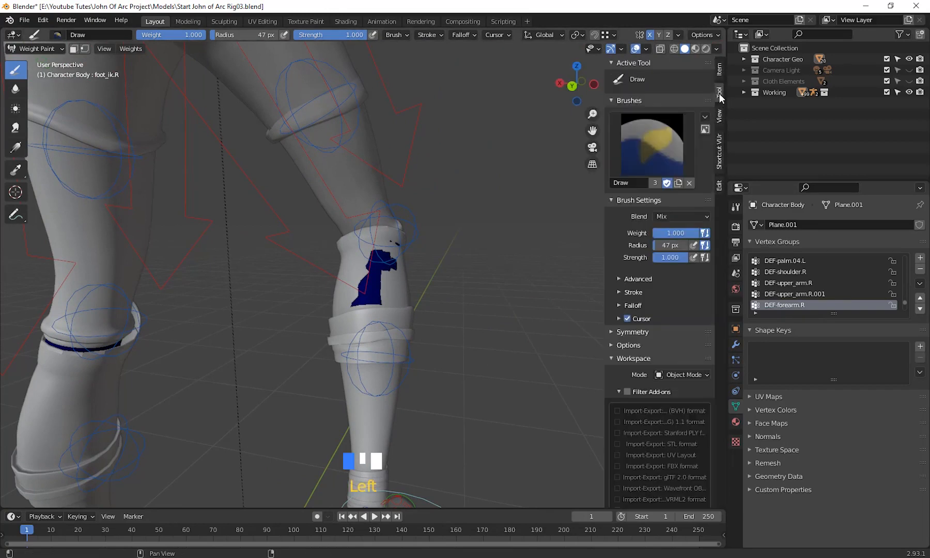
pyautogui.click(719, 93)
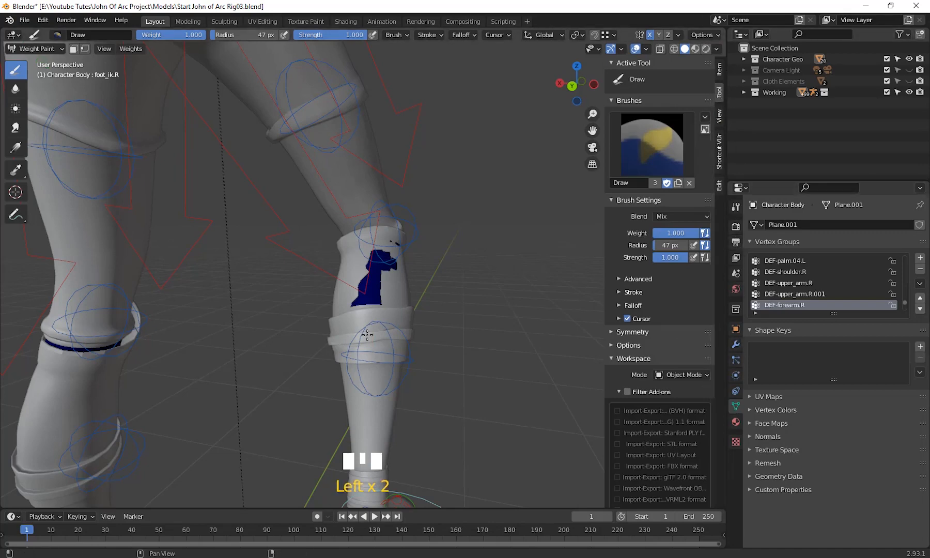
pyautogui.scroll(-2, 467, 289)
pyautogui.moveTo(480, 305)
pyautogui.mouseDown(button='middle')
pyautogui.moveTo(465, 305)
pyautogui.moveTo(472, 309)
pyautogui.mouseUp(button='middle')
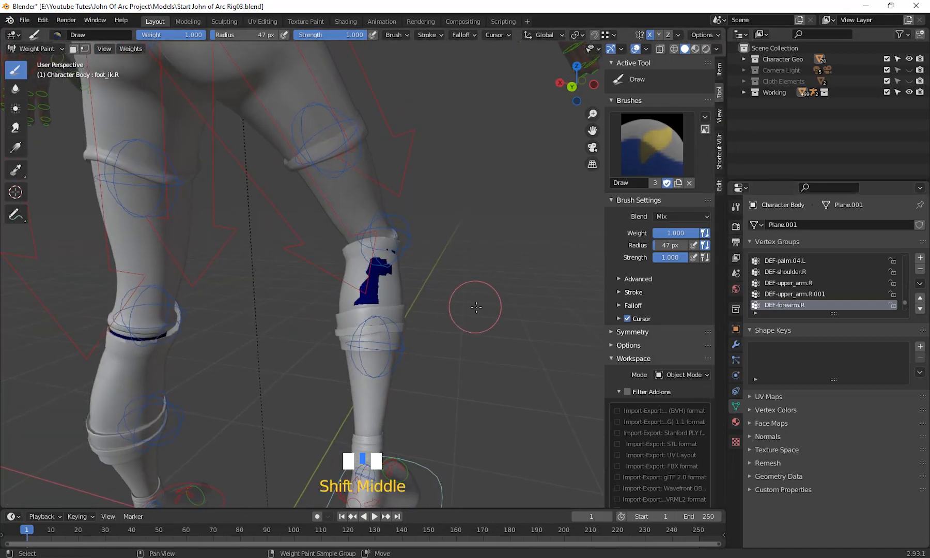
# Step: Enter Edit Mode to examine the body's leg mesh against the posed character from behind and the side, and return to Object Mode
pyautogui.press('Tab')
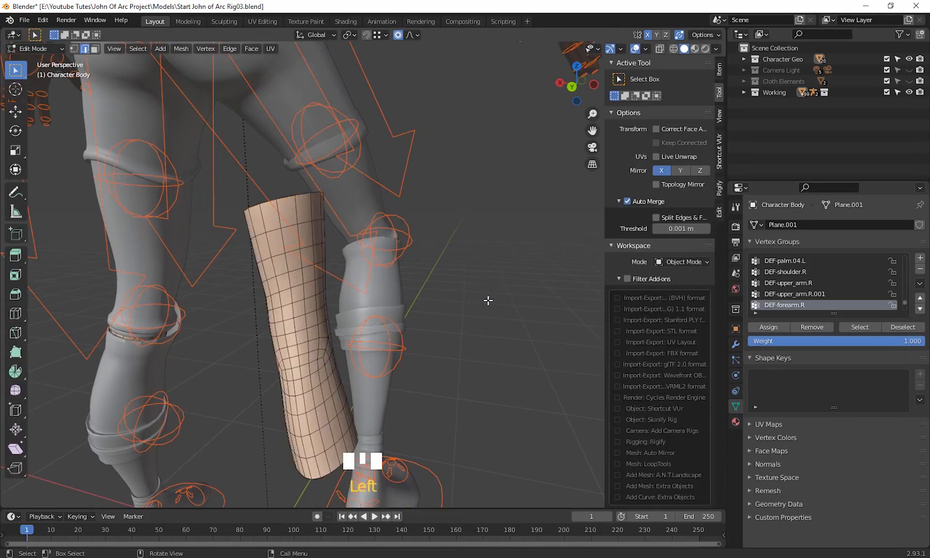
pyautogui.scroll(-3, 488, 300)
pyautogui.moveTo(465, 307); pyautogui.dragTo(295, 327, button='middle')
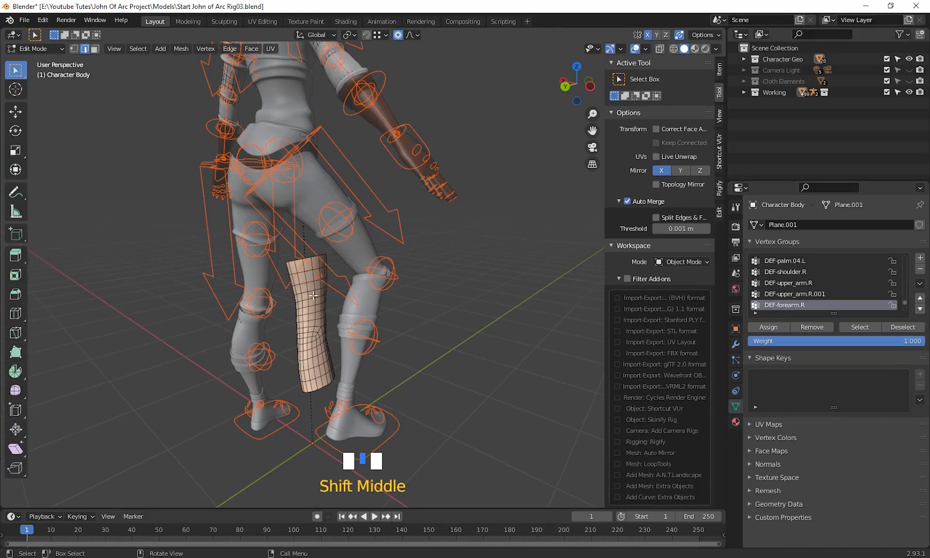
pyautogui.moveTo(413, 326); pyautogui.dragTo(401, 346, button='middle')
pyautogui.scroll(-1, 371, 328)
pyautogui.moveTo(441, 339); pyautogui.dragTo(488, 317, button='middle')
pyautogui.scroll(-2, 482, 317)
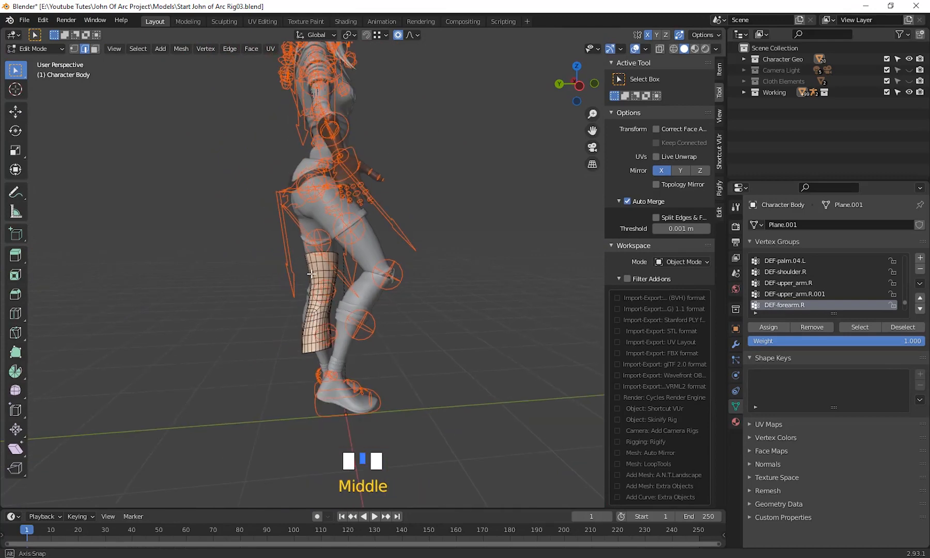
pyautogui.click(59, 49)
pyautogui.click(54, 59)
# Step: Return the character body to Weight Paint mode, with the right boot's poke-through area in close view
pyautogui.moveTo(369, 276); pyautogui.dragTo(465, 304, button='middle')
pyautogui.scroll(2, 461, 265)
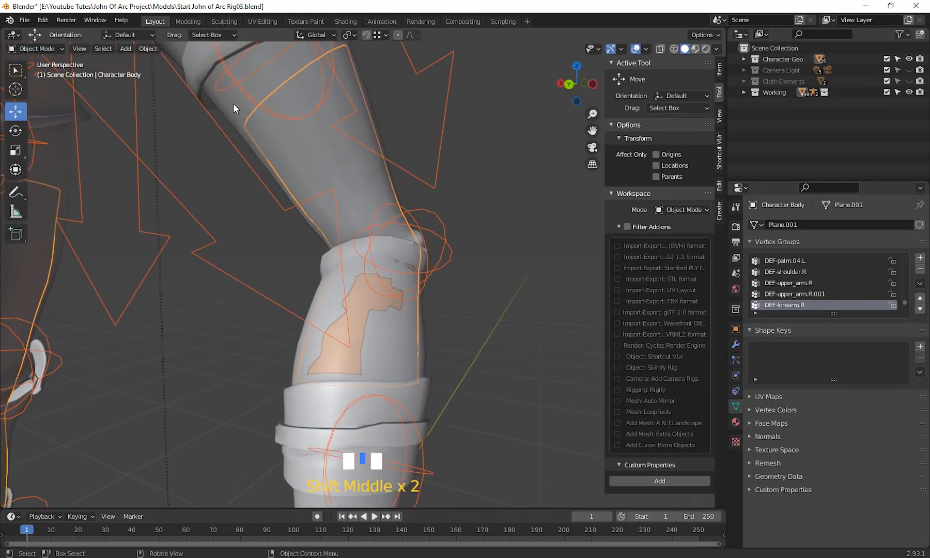
pyautogui.click(46, 52)
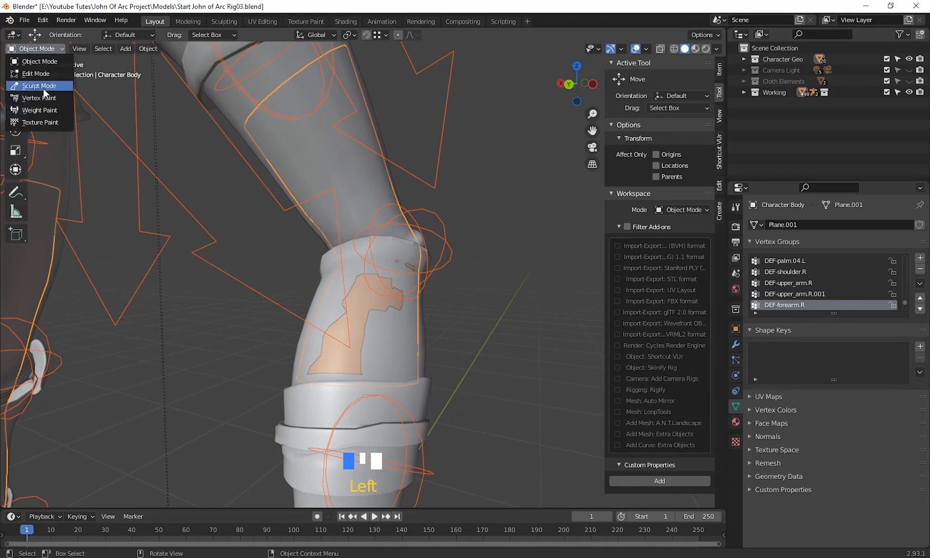
pyautogui.click(39, 110)
pyautogui.moveTo(155, 181); pyautogui.dragTo(395, 270, button='middle')
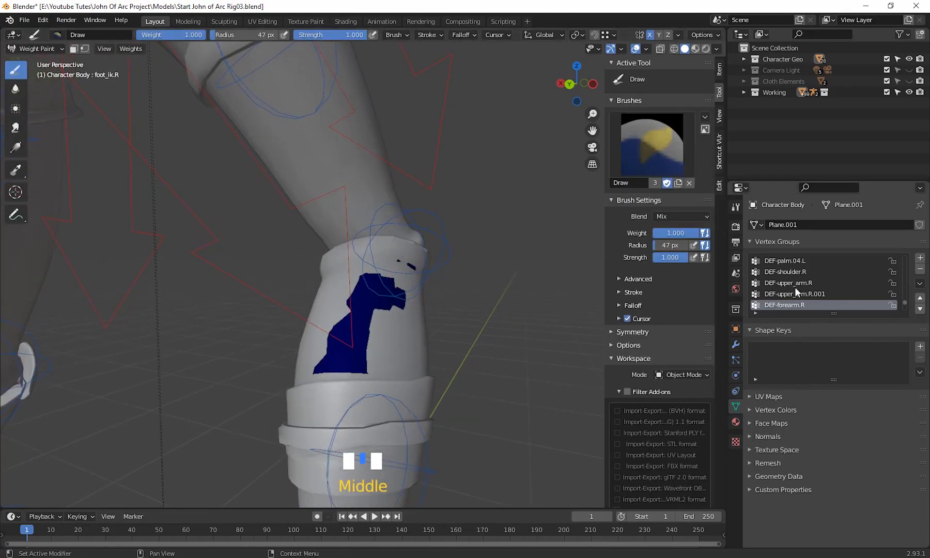
# Step: Look through the body's right arm and hand vertex groups, from DEF-forearm.R.001 to the end of the list, for right-leg groups
pyautogui.scroll(-3, 827, 293)
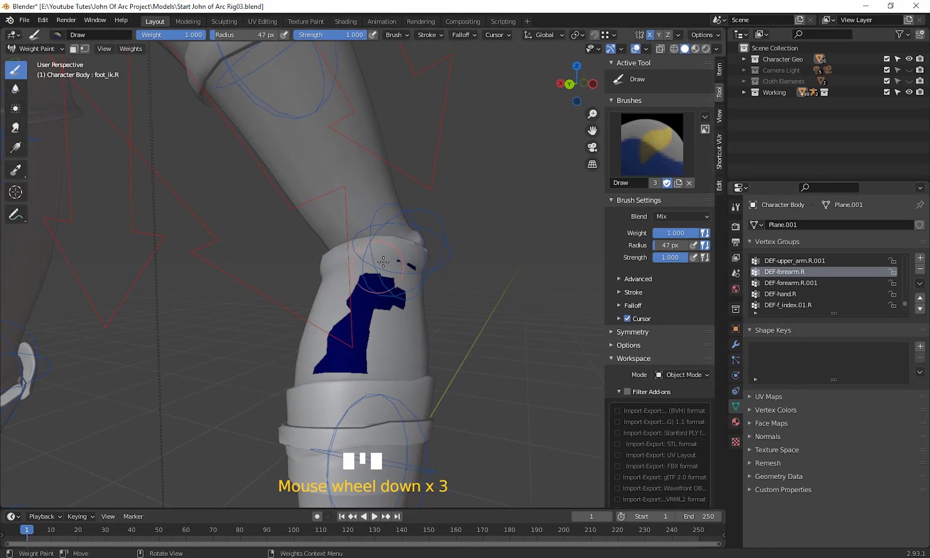
pyautogui.click(801, 283)
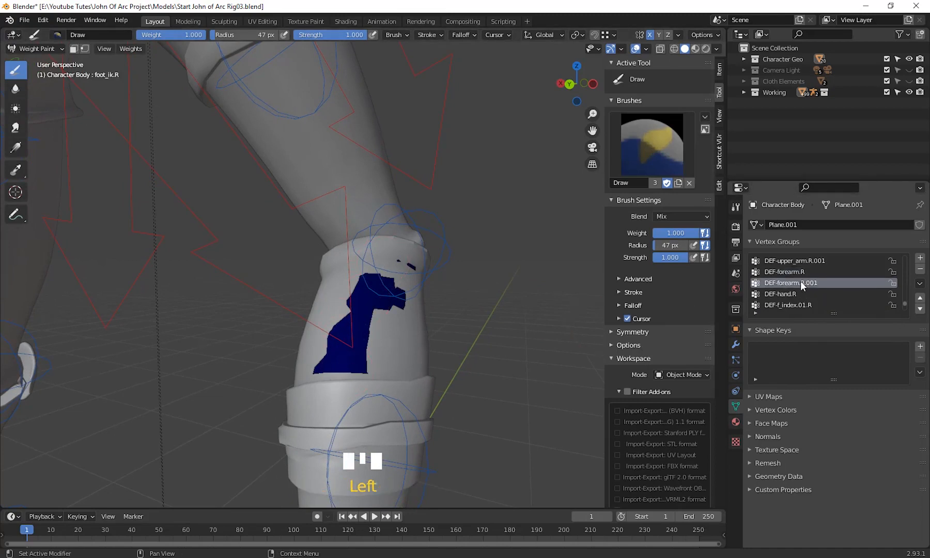
pyautogui.press('Down')
pyautogui.press('Down')
pyautogui.press('Down')
pyautogui.press('Down')
pyautogui.press('Down')
pyautogui.press('Down')
pyautogui.press('Down')
pyautogui.press('Down')
pyautogui.press('Down')
pyautogui.press('Down')
pyautogui.press('Down')
pyautogui.press('Down')
pyautogui.press('Down')
pyautogui.press('Down')
pyautogui.press('Down')
pyautogui.press('Down')
pyautogui.press('Down')
pyautogui.press('Down')
pyautogui.press('Down')
pyautogui.press('Down')
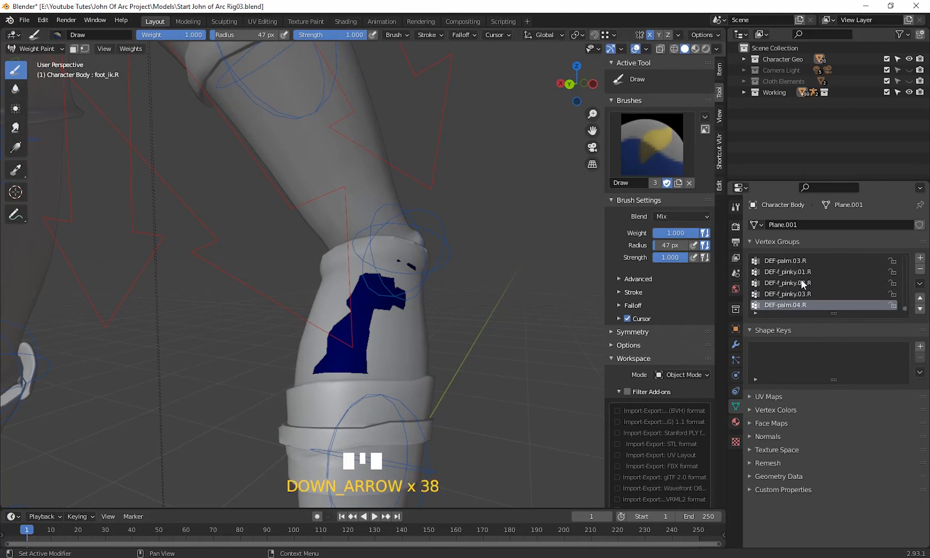
# Step: Find the right-leg vertex groups near the start of the list and make DEF-shin.R the active group
pyautogui.press('Up')
pyautogui.press('Up')
pyautogui.press('Up')
pyautogui.press('Up')
pyautogui.press('Up')
pyautogui.press('Up')
pyautogui.press('Up')
pyautogui.press('Up')
pyautogui.press('Up')
pyautogui.press('Up')
pyautogui.press('Up')
pyautogui.press('Up')
pyautogui.press('Up')
pyautogui.press('Up')
pyautogui.press('Up')
pyautogui.press('Up')
pyautogui.press('Up')
pyautogui.press('Up')
pyautogui.press('Up')
pyautogui.press('Up')
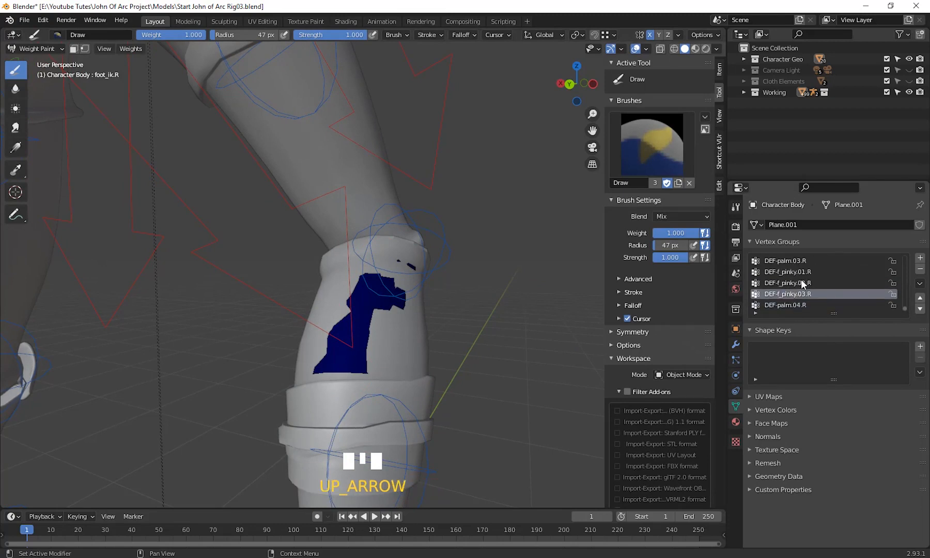
pyautogui.press('Up')
pyautogui.press('Up')
pyautogui.press('Up')
pyautogui.press('Up')
pyautogui.press('Up')
pyautogui.press('Up')
pyautogui.press('Up')
pyautogui.press('Up')
pyautogui.press('Up')
pyautogui.press('Up')
pyautogui.press('Up')
pyautogui.press('Up')
pyautogui.press('Up')
pyautogui.press('Up')
pyautogui.press('Up')
pyautogui.press('Up')
pyautogui.press('Up')
pyautogui.press('Up')
pyautogui.press('Up')
pyautogui.press('Up')
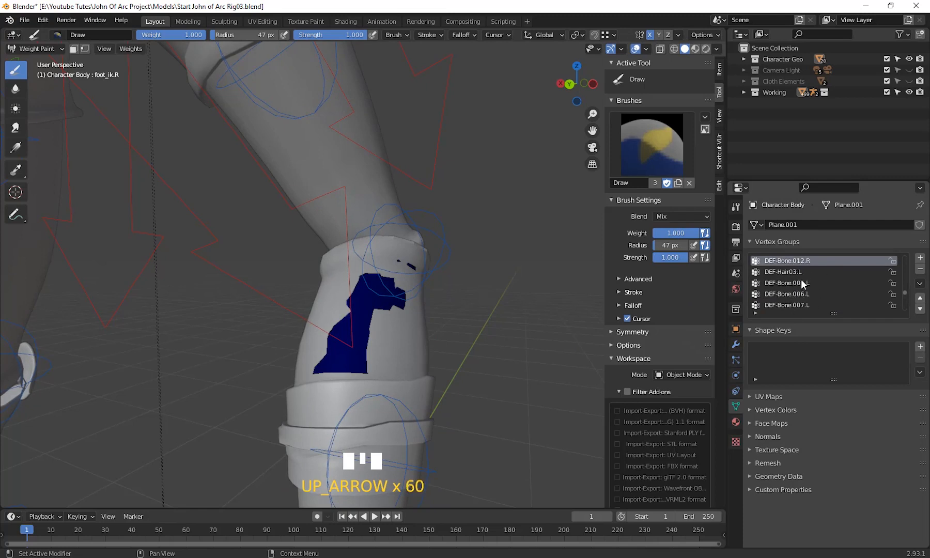
pyautogui.press('Up')
pyautogui.press('Up')
pyautogui.press('Up')
pyautogui.press('Up')
pyautogui.press('Up')
pyautogui.press('Up')
pyautogui.press('Up')
pyautogui.press('Up')
pyautogui.press('Up')
pyautogui.press('Up')
pyautogui.press('Up')
pyautogui.press('Up')
pyautogui.press('Up')
pyautogui.press('Up')
pyautogui.press('Up')
pyautogui.press('Up')
pyautogui.press('Up')
pyautogui.press('Up')
pyautogui.press('Up')
pyautogui.press('Up')
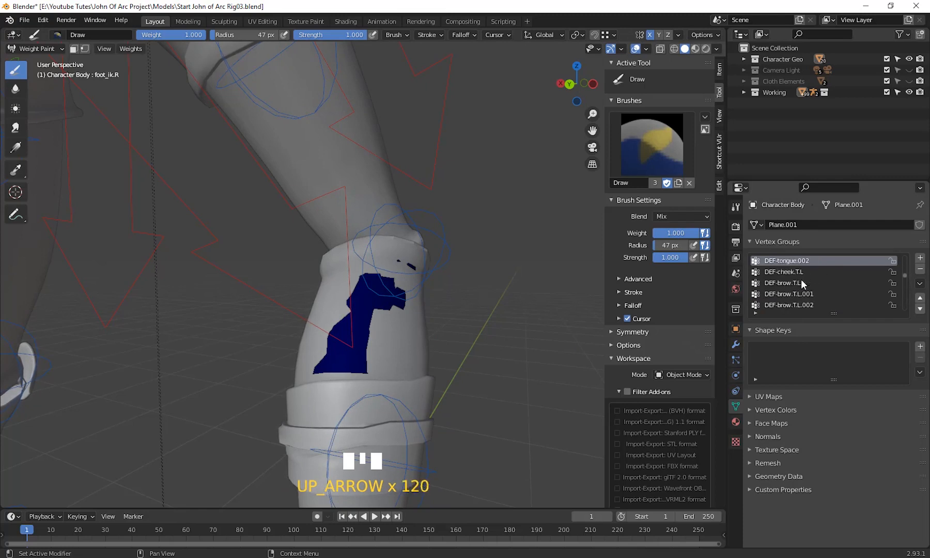
pyautogui.press('Up')
pyautogui.press('Up')
pyautogui.press('Up')
pyautogui.press('Up')
pyautogui.press('Up')
pyautogui.press('Up')
pyautogui.press('Up')
pyautogui.press('Up')
pyautogui.press('Up')
pyautogui.press('Up')
pyautogui.press('Up')
pyautogui.press('Up')
pyautogui.press('Up')
pyautogui.press('Up')
pyautogui.press('Up')
pyautogui.press('Up')
pyautogui.press('Up')
pyautogui.press('Up')
pyautogui.press('Up')
pyautogui.press('Up')
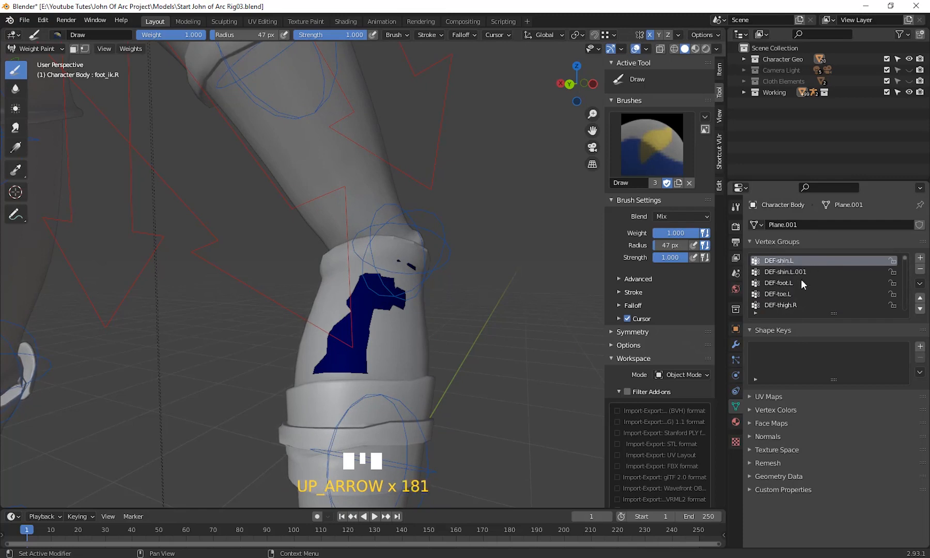
pyautogui.press('Down')
pyautogui.press('Down')
pyautogui.press('Down')
pyautogui.press('Down')
pyautogui.press('Down')
pyautogui.press('Down')
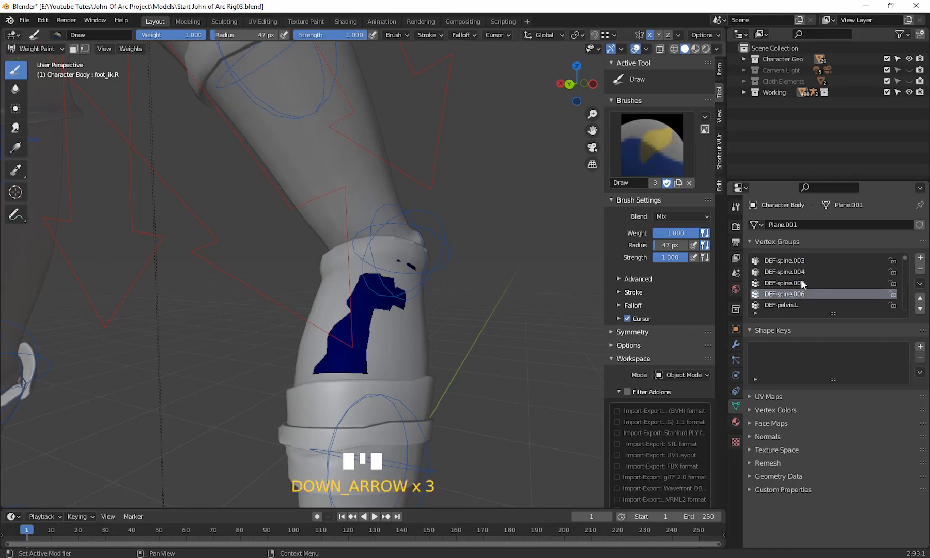
pyautogui.press('Down')
pyautogui.press('Down')
pyautogui.press('Down')
pyautogui.press('Down')
pyautogui.press('Down')
pyautogui.press('Down')
pyautogui.press('Down')
pyautogui.press('Down')
pyautogui.press('Down')
pyautogui.press('Down')
pyautogui.press('Down')
pyautogui.press('Down')
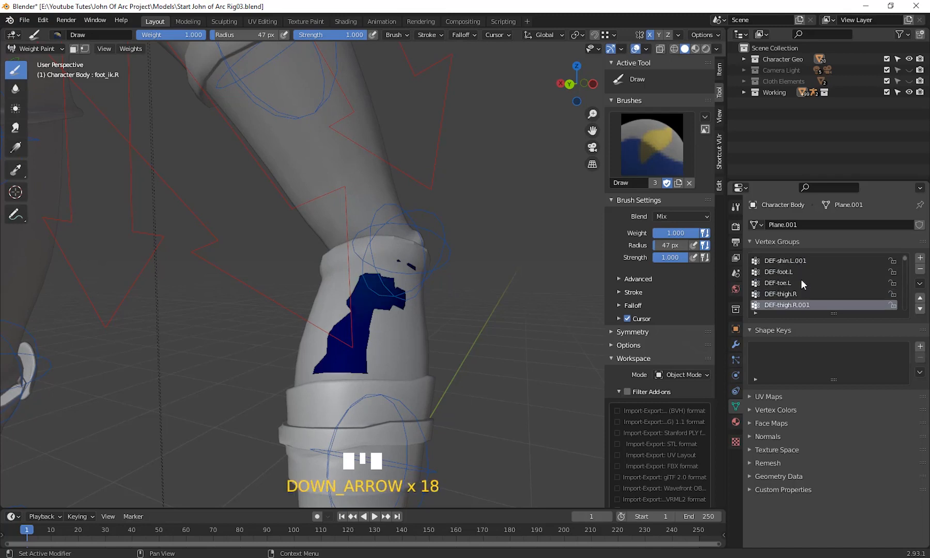
pyautogui.press('Up')
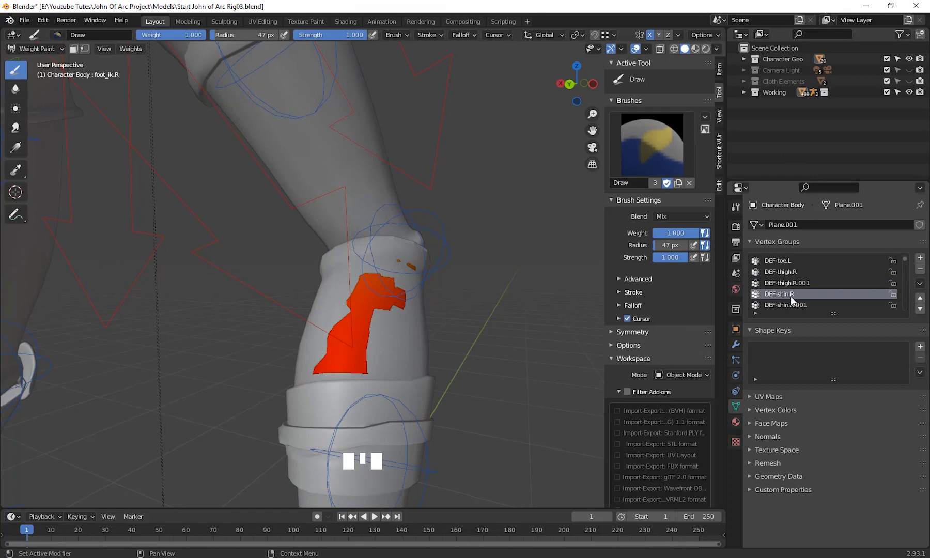
# Step: Set the Draw brush's strength to 0.615 and weight to 0 for painting the exposed right calf
pyautogui.moveTo(492, 297); pyautogui.dragTo(424, 356, button='middle')
pyautogui.moveTo(414, 318); pyautogui.dragTo(434, 336, button='middle')
pyautogui.scroll(3, 430, 318)
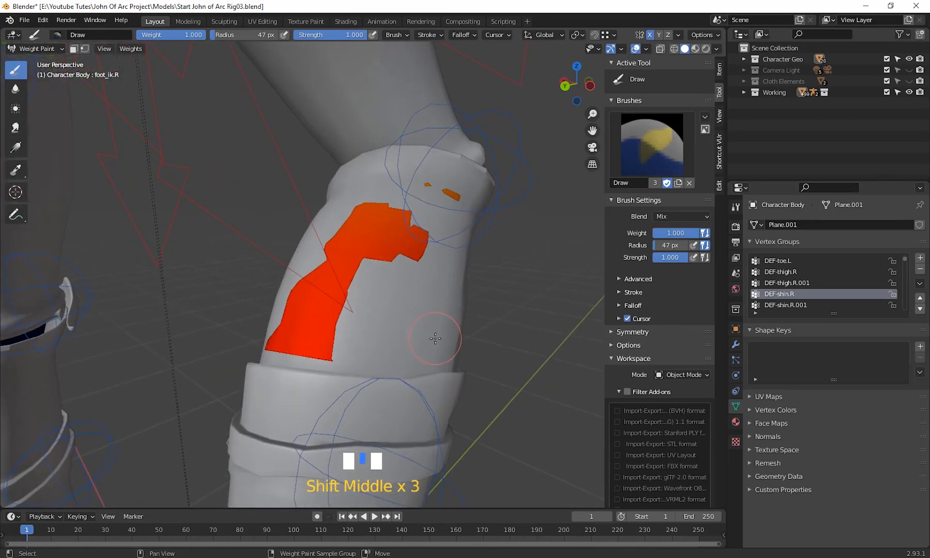
pyautogui.moveTo(348, 35); pyautogui.dragTo(328, 35)
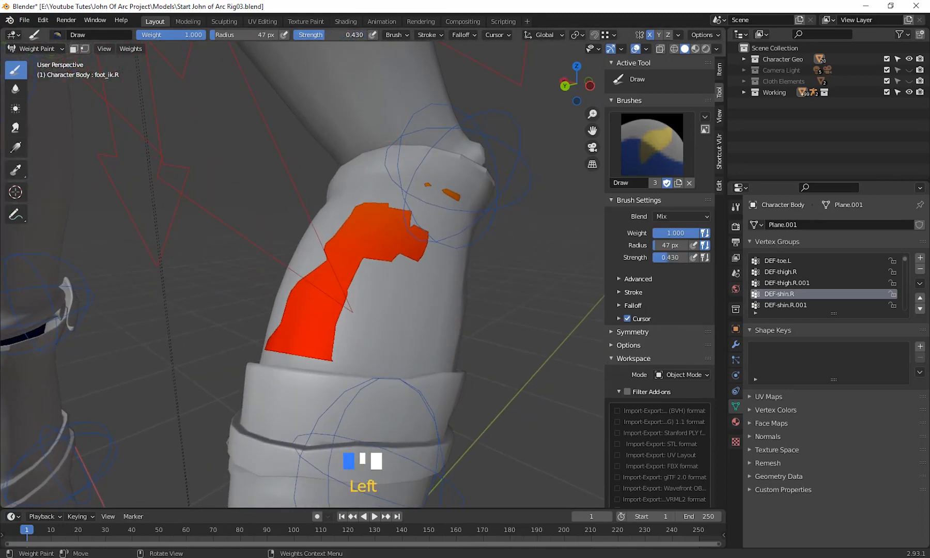
pyautogui.click(366, 221)
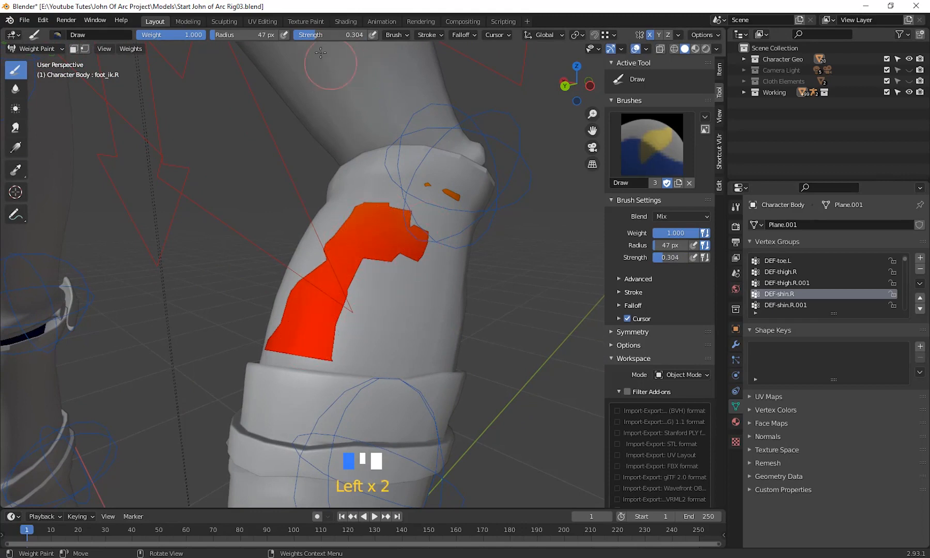
pyautogui.moveTo(316, 35); pyautogui.dragTo(336, 35)
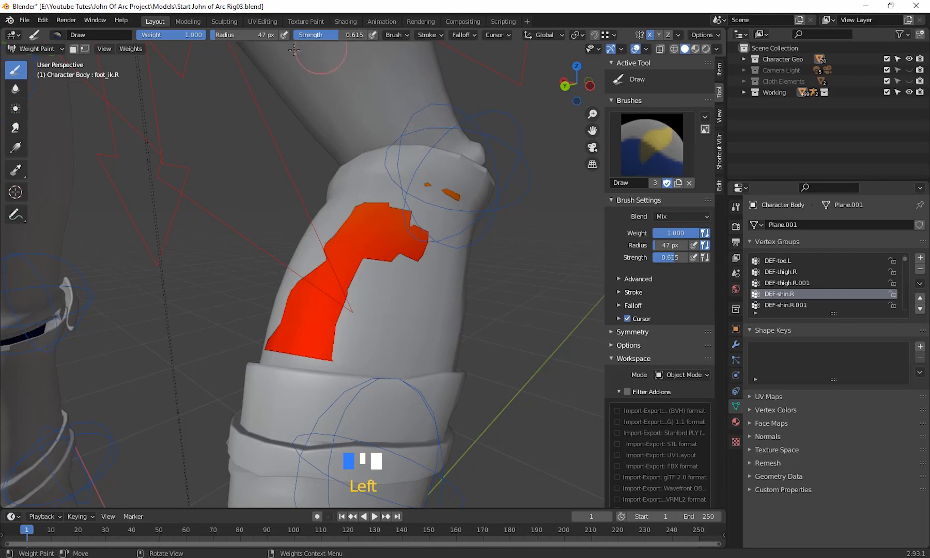
pyautogui.moveTo(193, 35); pyautogui.dragTo(130, 36)
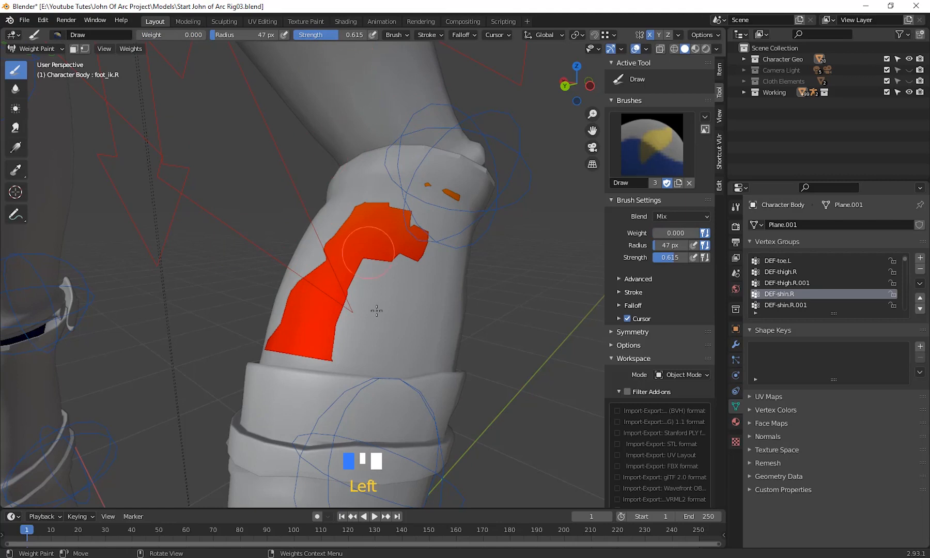
# Step: Paint zero weight for DEF-shin.R over the body patches poking through the upper right boot
pyautogui.moveTo(376, 310)
pyautogui.mouseDown()
pyautogui.moveTo(383, 269)
pyautogui.moveTo(309, 321)
pyautogui.moveTo(376, 275)
pyautogui.mouseUp()
pyautogui.moveTo(313, 328)
pyautogui.mouseDown()
pyautogui.moveTo(290, 289)
pyautogui.moveTo(321, 331)
pyautogui.moveTo(395, 282)
pyautogui.mouseUp()
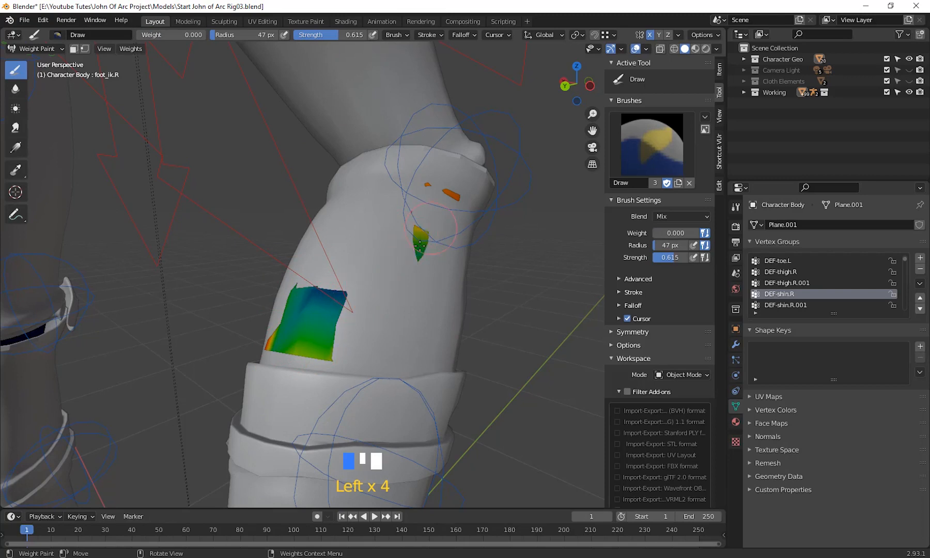
pyautogui.moveTo(419, 193); pyautogui.dragTo(431, 201)
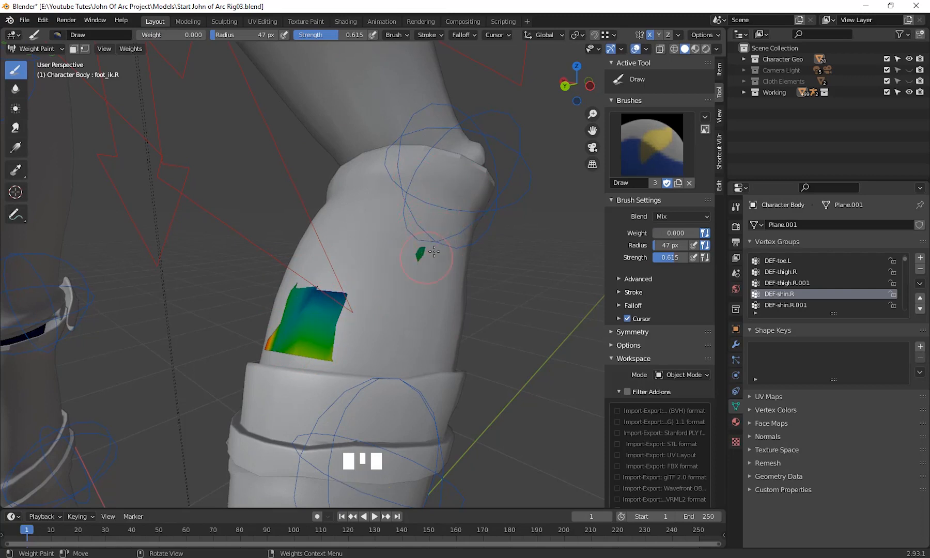
pyautogui.moveTo(321, 304)
pyautogui.mouseDown()
pyautogui.moveTo(310, 330)
pyautogui.moveTo(268, 326)
pyautogui.moveTo(310, 336)
pyautogui.moveTo(294, 315)
pyautogui.mouseUp()
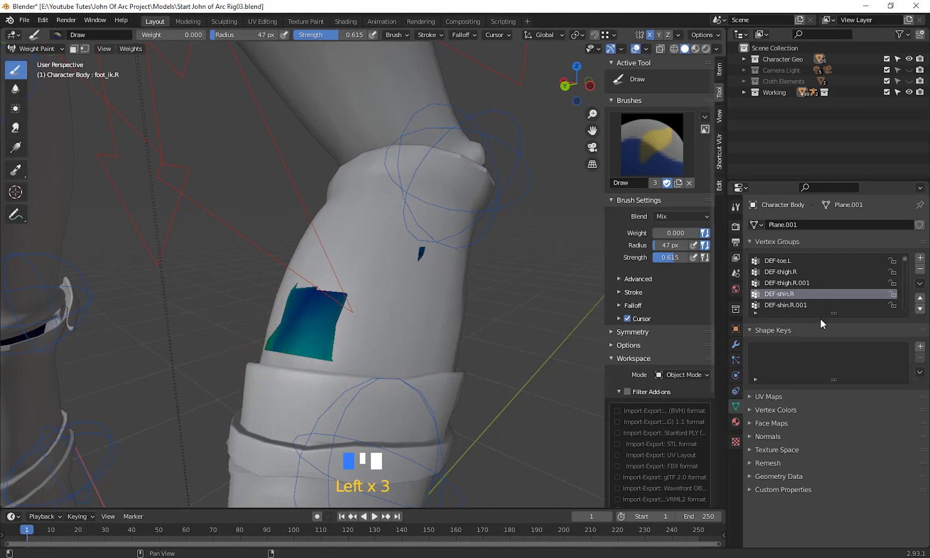
# Step: Paint zero weight over the exposed calf patch in the DEF-shin.R.001 and DEF-thigh.R.001 vertex groups
pyautogui.click(785, 305)
pyautogui.moveTo(458, 342); pyautogui.dragTo(356, 325, button='middle')
pyautogui.moveTo(352, 299); pyautogui.dragTo(401, 277)
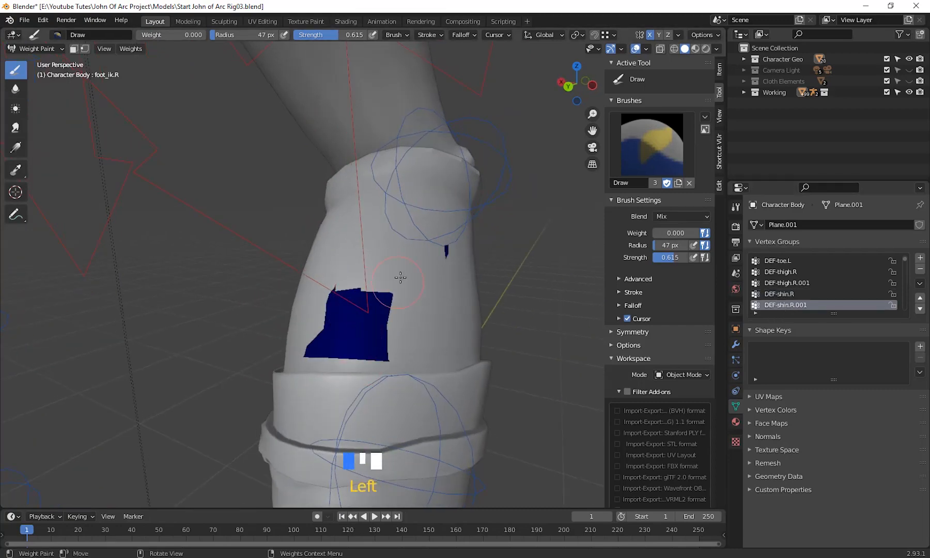
pyautogui.click(790, 283)
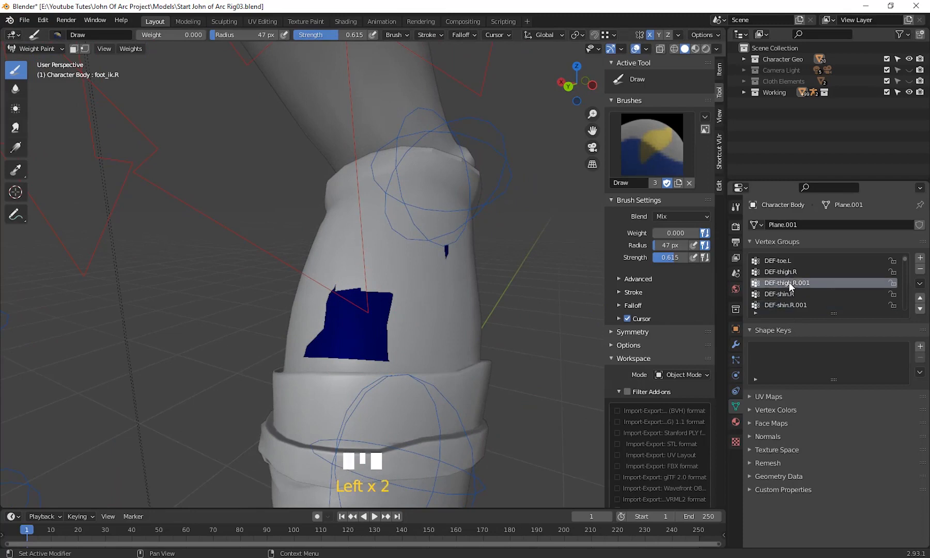
pyautogui.moveTo(343, 315); pyautogui.dragTo(397, 342)
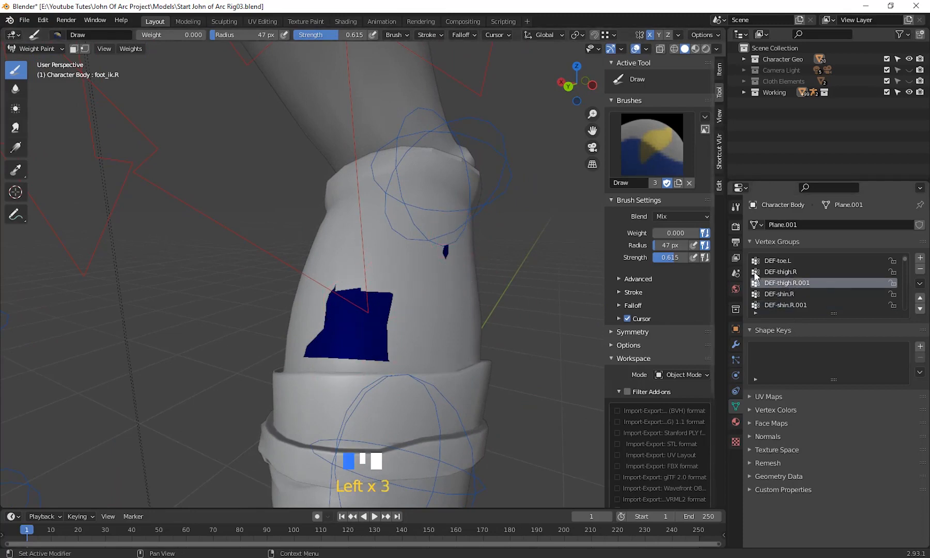
# Step: Return to the DEF-shin.R group and paint zero weight over the remaining calf patch from behind and the side
pyautogui.click(778, 293)
pyautogui.moveTo(353, 311)
pyautogui.mouseDown()
pyautogui.moveTo(393, 315)
pyautogui.moveTo(321, 341)
pyautogui.moveTo(303, 328)
pyautogui.mouseUp()
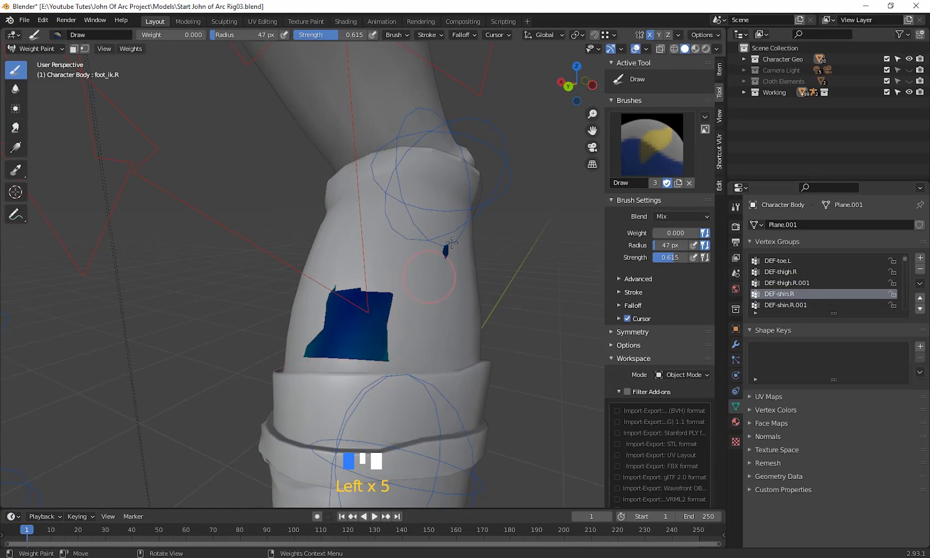
pyautogui.moveTo(343, 320); pyautogui.dragTo(330, 289, button='middle')
pyautogui.click(330, 289)
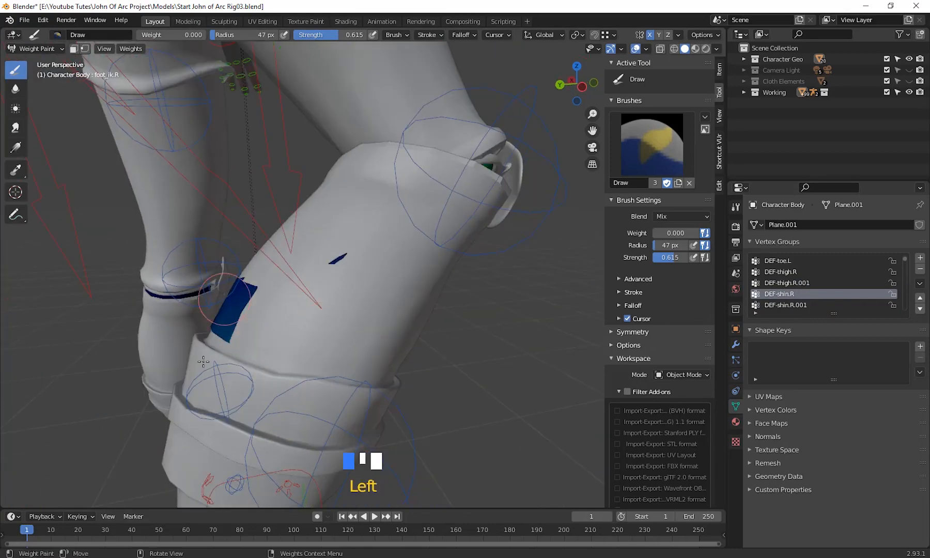
# Step: Paint zero weight for DEF-shin.R on the body's leg surface from inside the boot, around the area that pokes through
pyautogui.scroll(-2, 444, 332)
pyautogui.moveTo(444, 332); pyautogui.dragTo(358, 274, button='middle')
pyautogui.scroll(2, 399, 332)
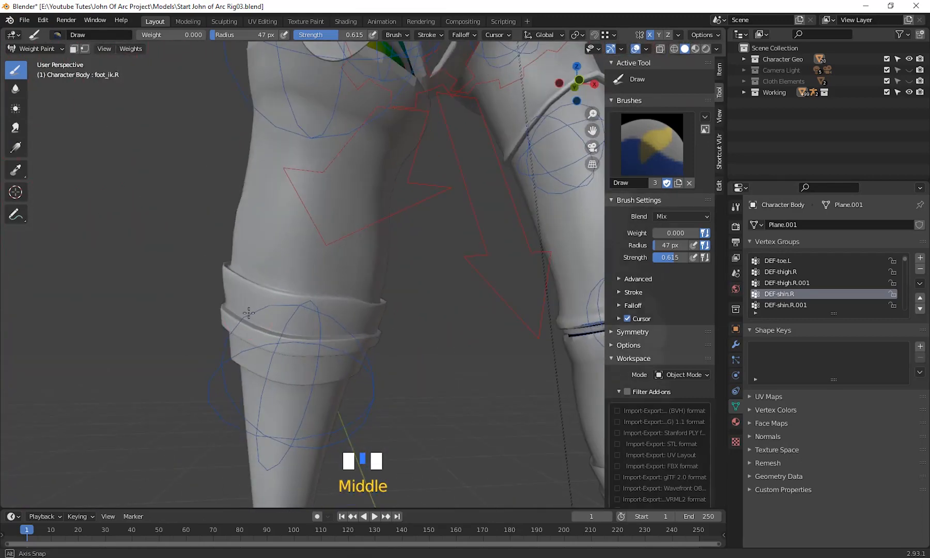
pyautogui.scroll(12, 359, 273)
pyautogui.scroll(2, 360, 279)
pyautogui.keyDown('shift'); pyautogui.moveTo(286, 277); pyautogui.dragTo(347, 96, button='middle'); pyautogui.keyUp('shift')
pyautogui.scroll(-2, 322, 155)
pyautogui.moveTo(322, 156); pyautogui.dragTo(315, 250, button='middle')
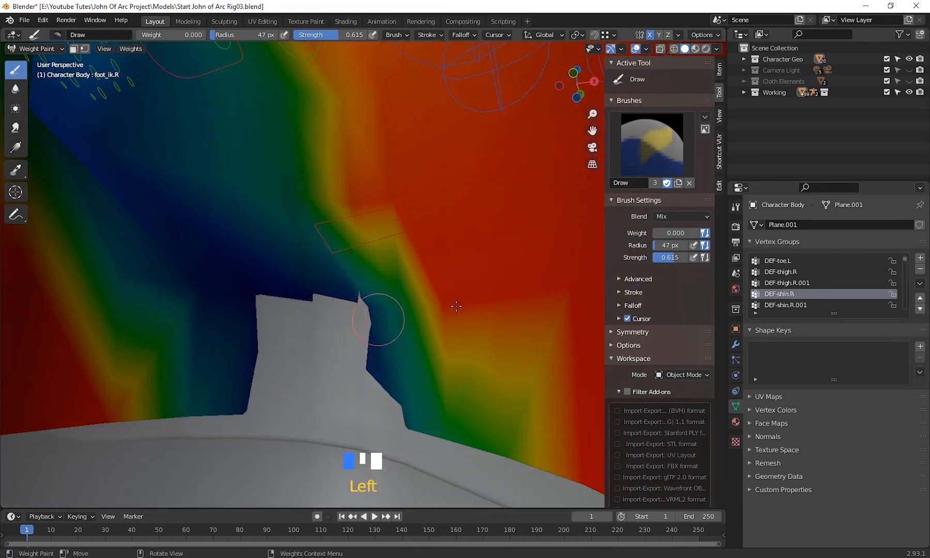
pyautogui.moveTo(456, 305); pyautogui.dragTo(428, 237)
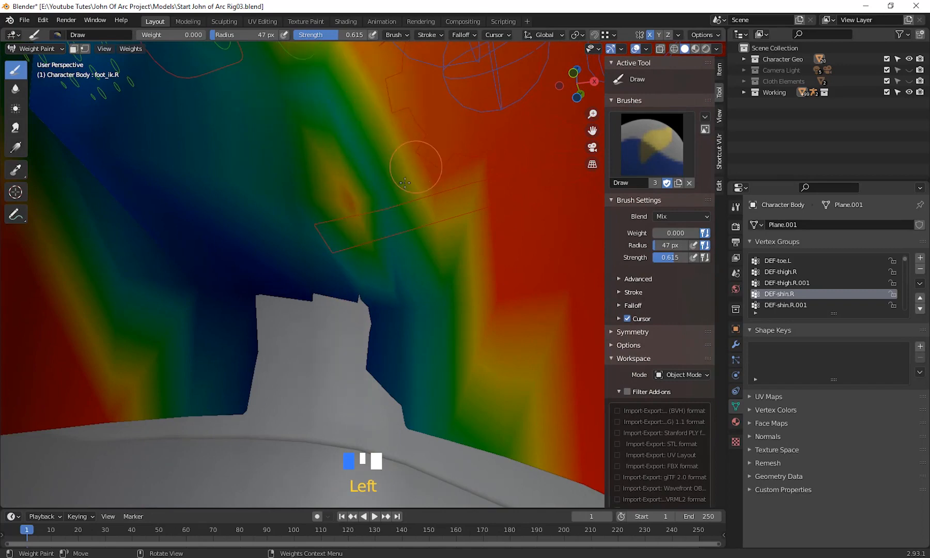
# Step: Examine the remaining poke-through on the right boot from the side and show the DEF-shin.R.001 weights
pyautogui.scroll(-8, 405, 182)
pyautogui.moveTo(404, 183); pyautogui.dragTo(414, 341, button='middle')
pyautogui.scroll(8, 369, 235)
pyautogui.scroll(-2, 373, 240)
pyautogui.scroll(-2, 373, 239)
pyautogui.scroll(2, 370, 237)
pyautogui.scroll(-6, 391, 299)
pyautogui.scroll(-7, 391, 299)
pyautogui.scroll(2, 415, 301)
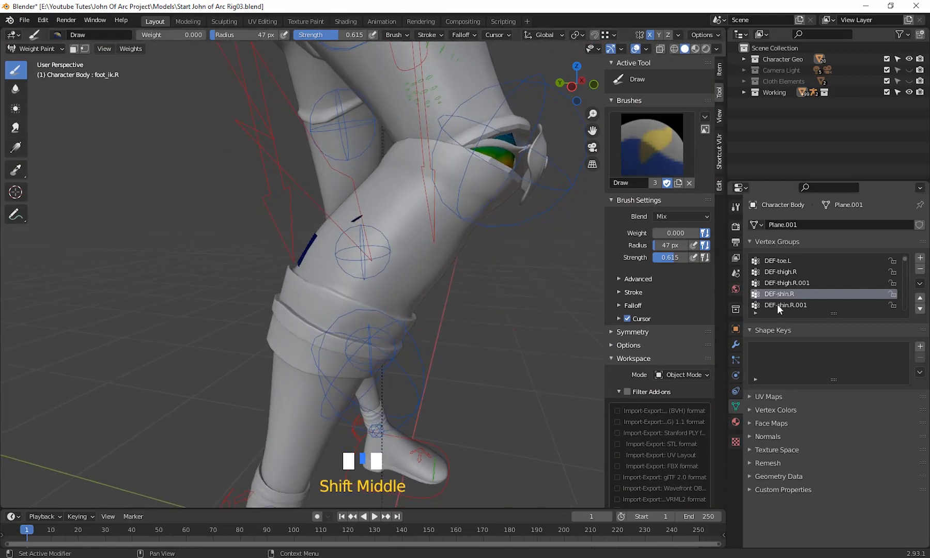
pyautogui.click(778, 304)
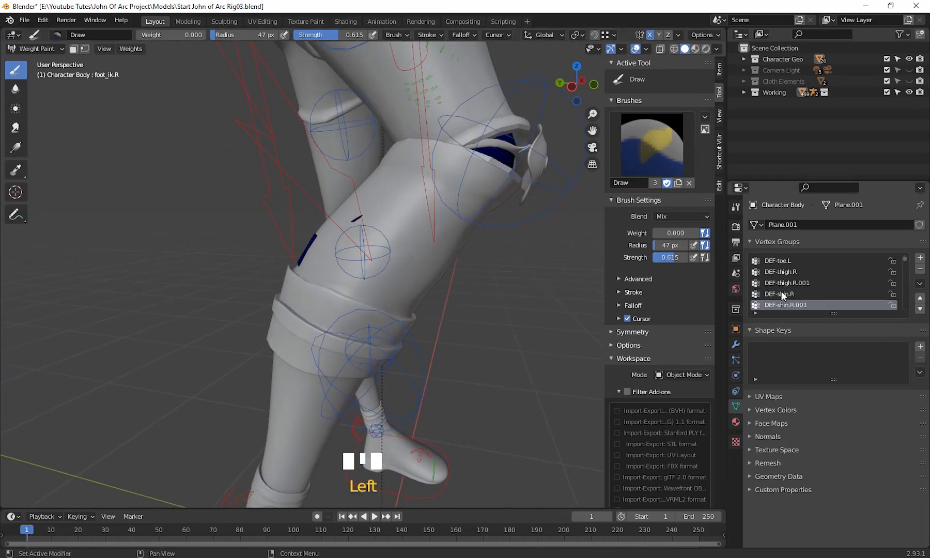
# Step: Compare the body's DEF-shin.R, DEF-thigh.R.001 and DEF-shin.R.001 weights on the bent right leg, ending on DEF-shin.R.001
pyautogui.click(781, 293)
pyautogui.click(784, 282)
pyautogui.click(784, 292)
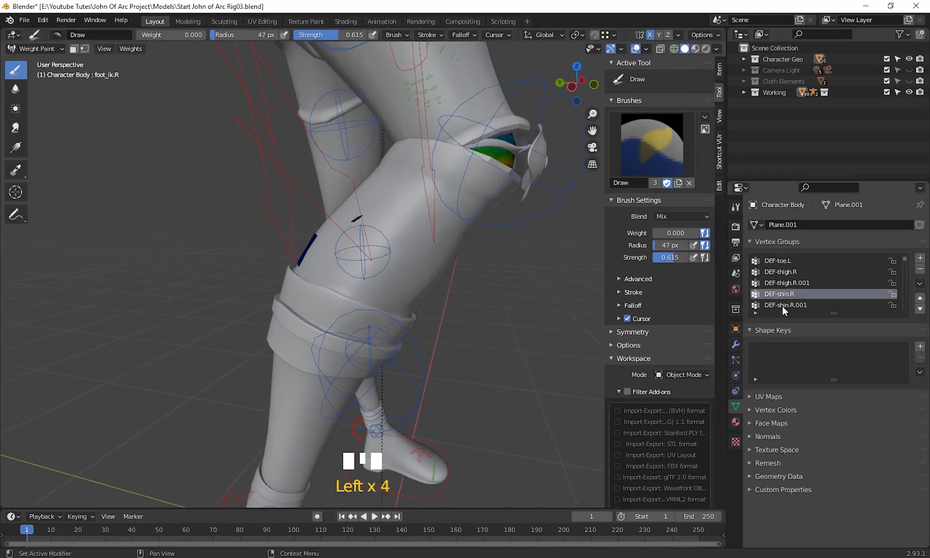
pyautogui.click(783, 305)
# Step: Set the brush weight to 0.367 and paint the exposed calf patch above the right boot cuff in DEF-shin.R.001
pyautogui.moveTo(433, 306)
pyautogui.mouseDown(button='middle')
pyautogui.moveTo(388, 282)
pyautogui.moveTo(321, 161)
pyautogui.mouseUp(button='middle')
pyautogui.scroll(4, 406, 296)
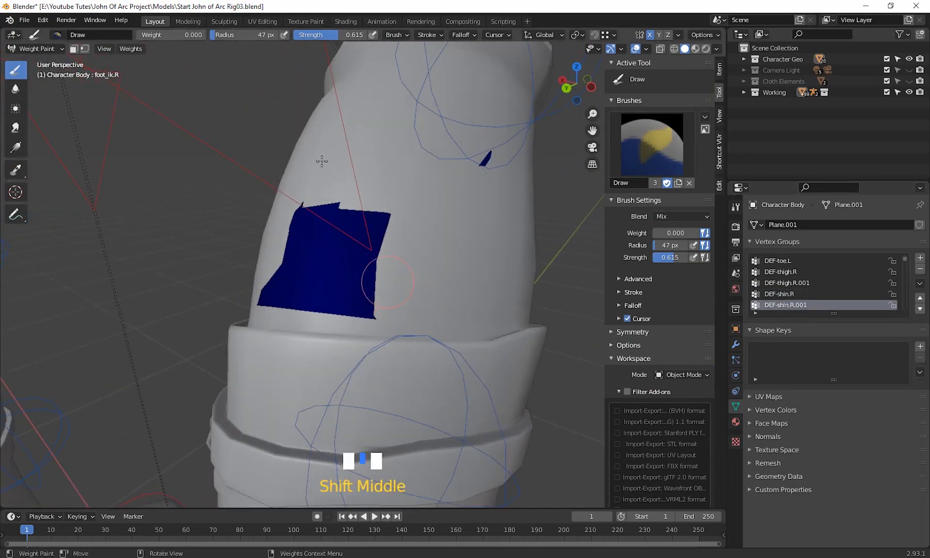
pyautogui.click(218, 33)
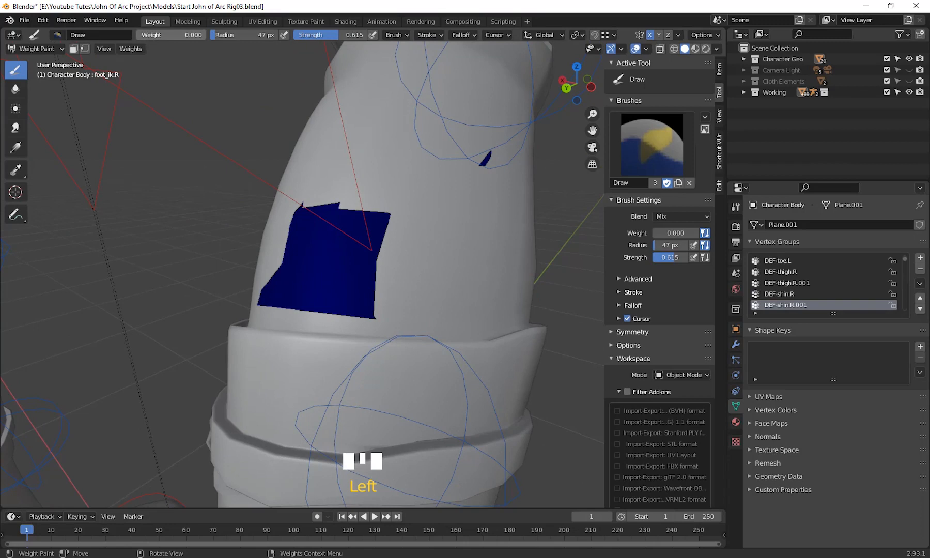
pyautogui.moveTo(149, 36); pyautogui.dragTo(157, 36)
pyautogui.moveTo(330, 225)
pyautogui.mouseDown()
pyautogui.moveTo(322, 281)
pyautogui.moveTo(353, 266)
pyautogui.moveTo(350, 297)
pyautogui.mouseUp()
pyautogui.moveTo(288, 325)
pyautogui.mouseDown()
pyautogui.moveTo(274, 217)
pyautogui.moveTo(268, 290)
pyautogui.mouseUp()
# Step: Raise the brush strength to 0.852 and paint over the whole calf patch again to even out its weight
pyautogui.moveTo(334, 35); pyautogui.dragTo(350, 34)
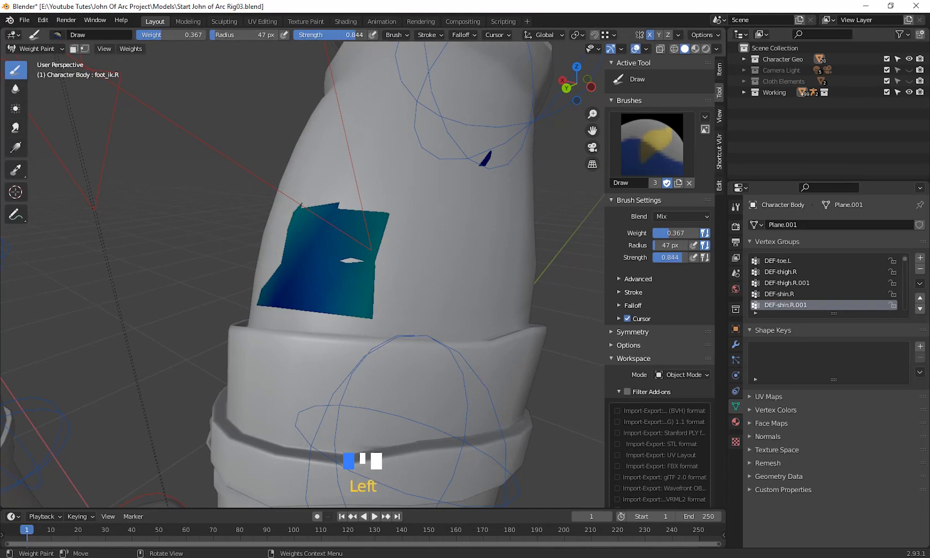
pyautogui.moveTo(372, 209)
pyautogui.mouseDown()
pyautogui.moveTo(290, 309)
pyautogui.moveTo(263, 290)
pyautogui.mouseUp()
pyautogui.moveTo(313, 247); pyautogui.dragTo(279, 233)
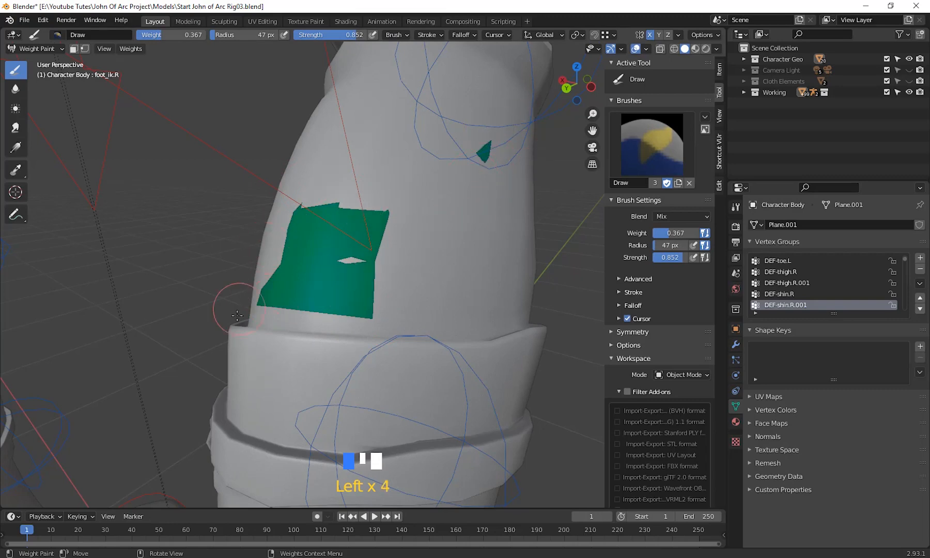
# Step: Examine the DEF-shin.R and DEF-thigh.R.001 weights on the body where skin pokes through the bent leg's boot
pyautogui.moveTo(374, 342); pyautogui.dragTo(382, 309, button='middle')
pyautogui.scroll(-3, 452, 187)
pyautogui.scroll(-2, 476, 335)
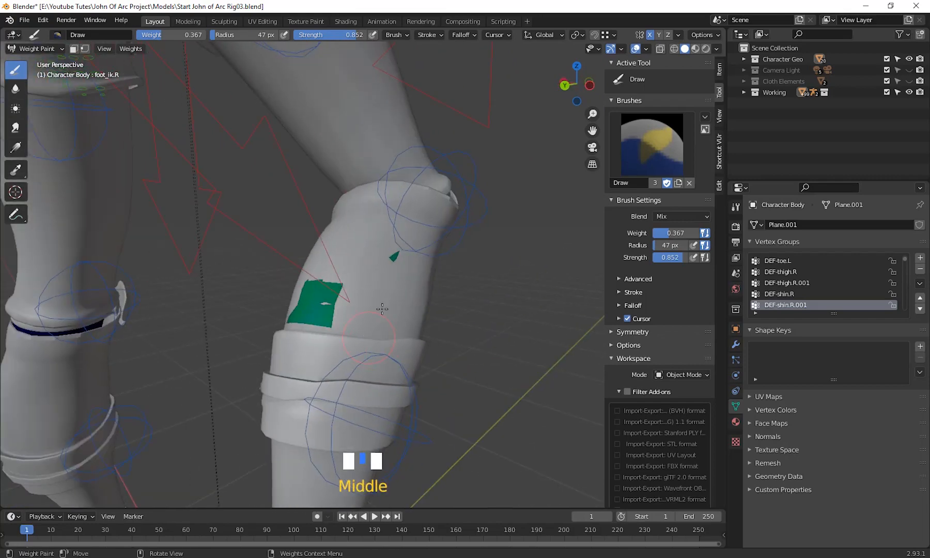
pyautogui.moveTo(416, 341); pyautogui.dragTo(429, 336, button='middle')
pyautogui.click(780, 293)
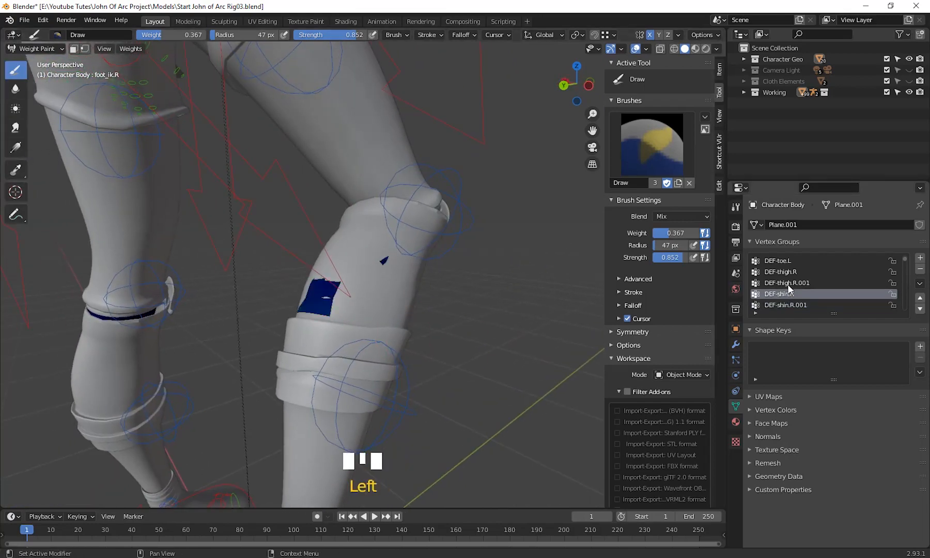
pyautogui.click(788, 283)
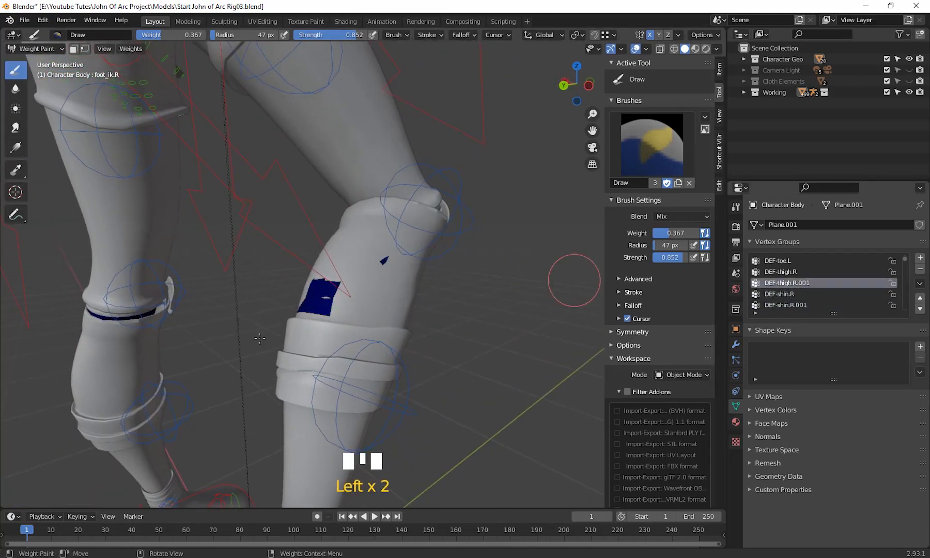
pyautogui.moveTo(316, 323); pyautogui.dragTo(334, 342, button='middle')
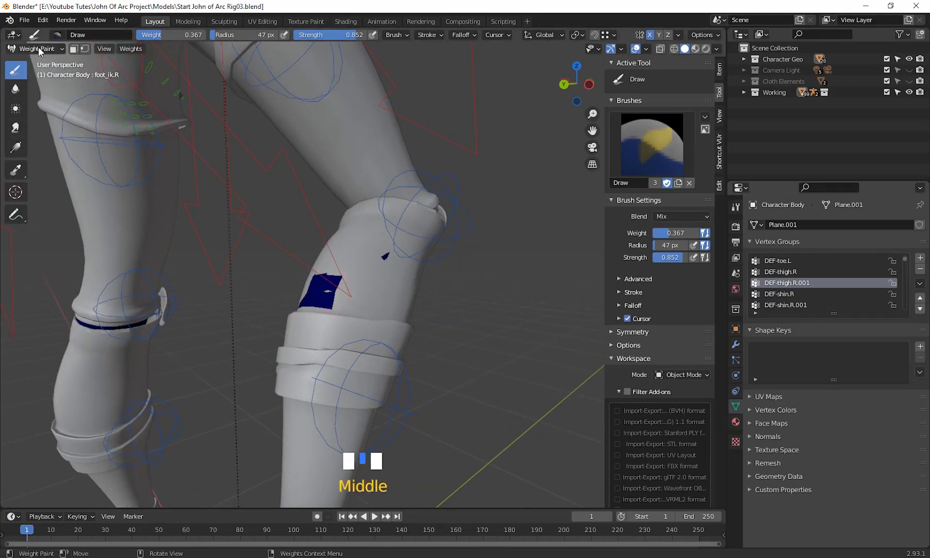
# Step: Leave Weight Paint on the body, select the rig plus the Left Shoe.001 boot, and enter Weight Paint on the boot
pyautogui.click(39, 48)
pyautogui.click(43, 62)
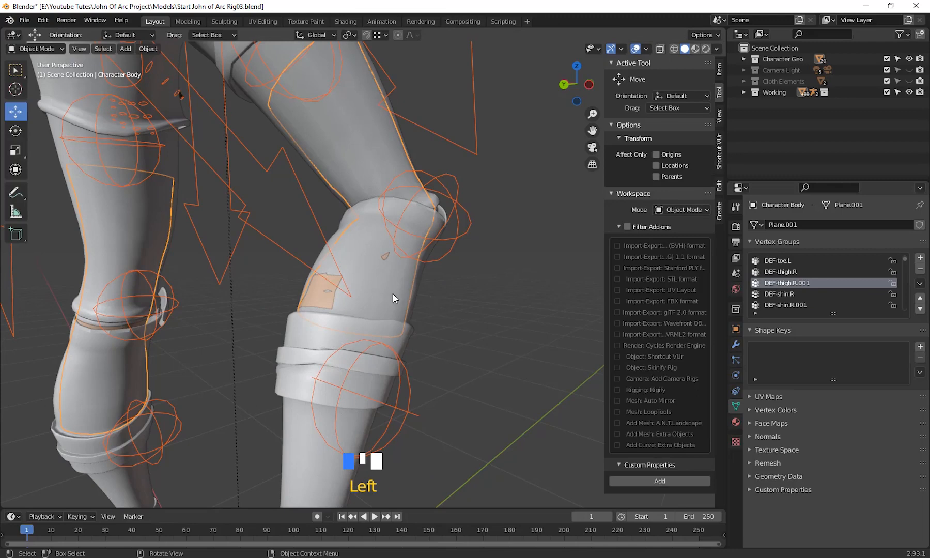
pyautogui.click(404, 339)
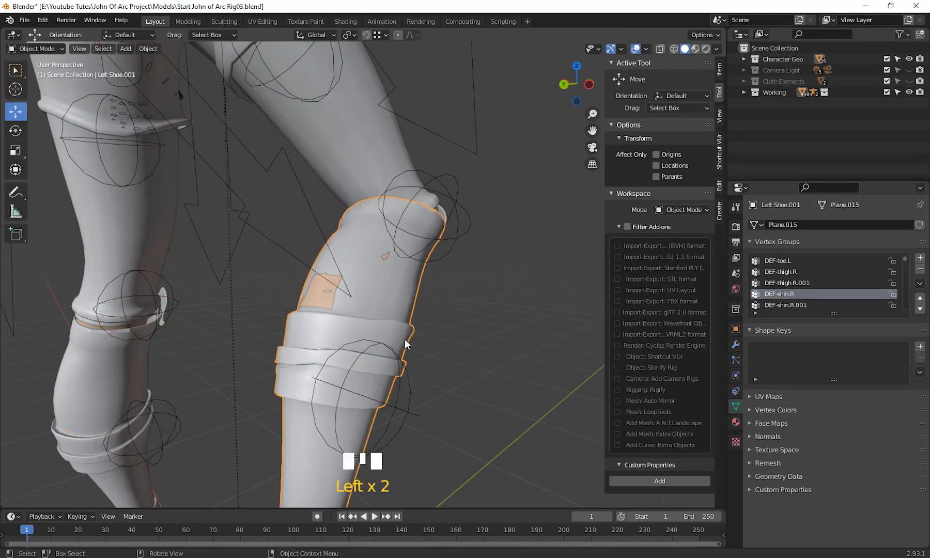
pyautogui.click(465, 232)
pyautogui.keyDown('shift'); pyautogui.click(406, 276); pyautogui.keyUp('shift')
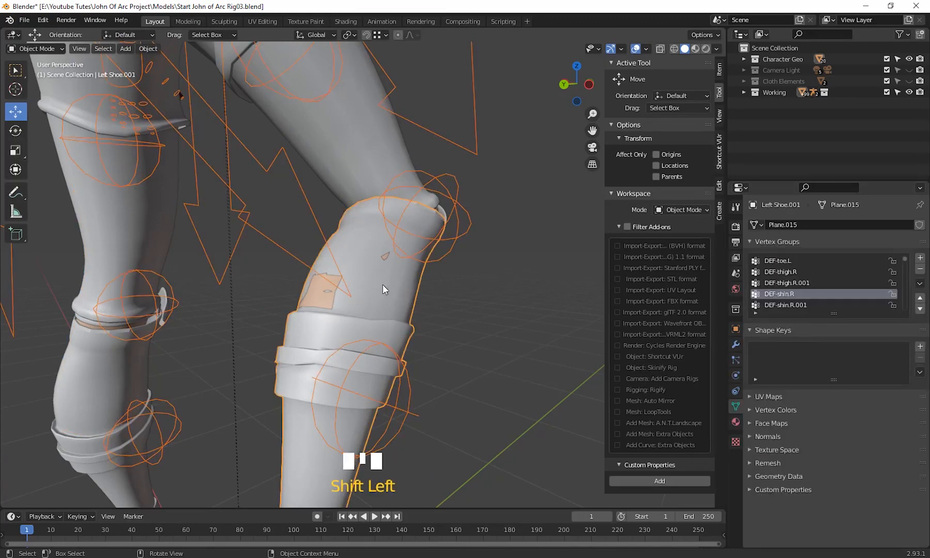
pyautogui.click(47, 49)
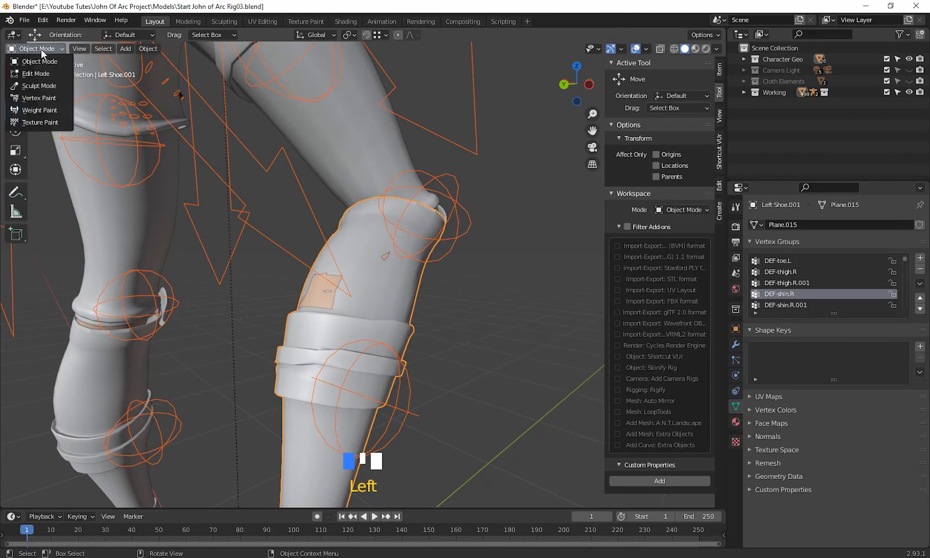
pyautogui.click(57, 110)
# Step: Try painting DEF-shin.R at weight 0.367 over the boot's poke-through area, and undo the stroke
pyautogui.moveTo(380, 310)
pyautogui.mouseDown(button='middle')
pyautogui.moveTo(381, 322)
pyautogui.moveTo(380, 244)
pyautogui.mouseUp(button='middle')
pyautogui.scroll(2, 386, 297)
pyautogui.moveTo(380, 244)
pyautogui.mouseDown()
pyautogui.moveTo(395, 269)
pyautogui.moveTo(341, 315)
pyautogui.moveTo(310, 269)
pyautogui.moveTo(314, 257)
pyautogui.moveTo(359, 272)
pyautogui.moveTo(409, 268)
pyautogui.moveTo(369, 310)
pyautogui.mouseUp()
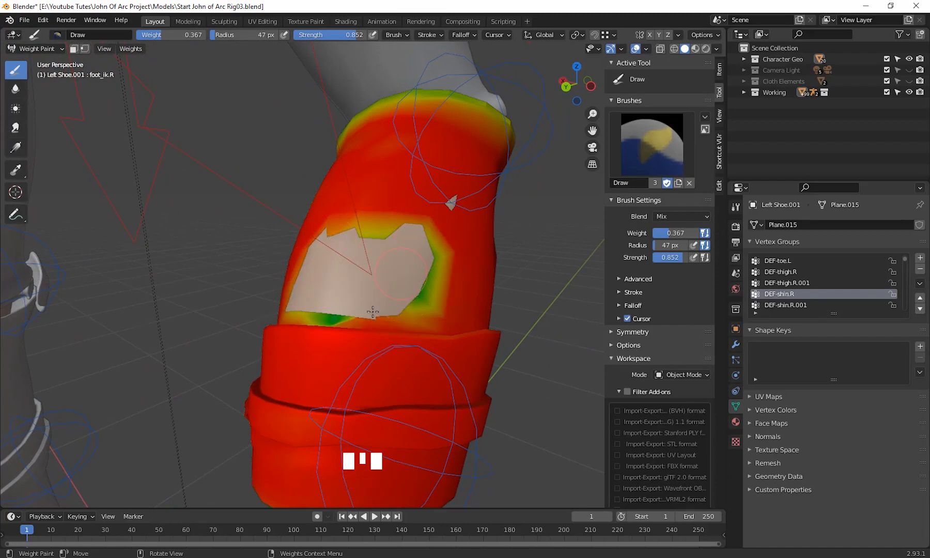
pyautogui.hotkey('ctrl', 'z')
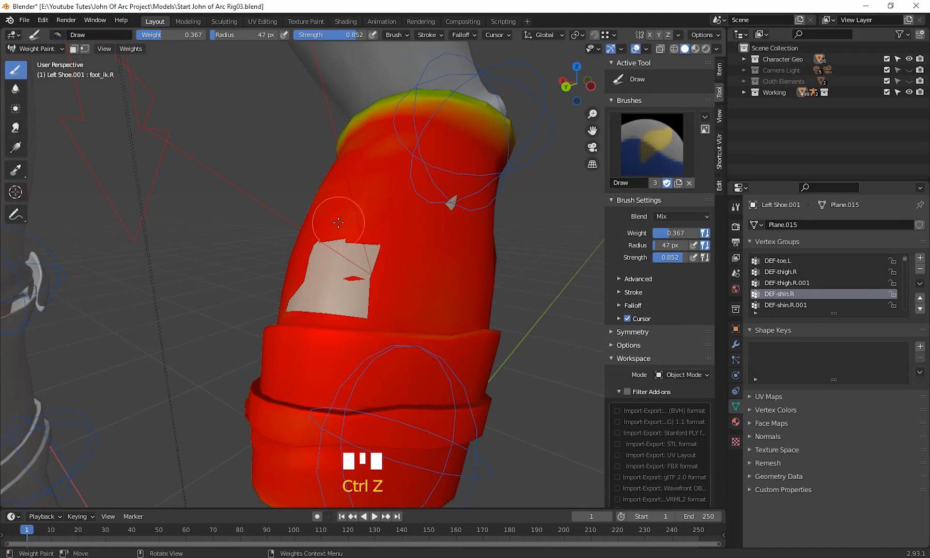
# Step: Set the brush weight to 1.000 and paint DEF-shin.R on the boot around the exposed calf patch
pyautogui.moveTo(151, 36); pyautogui.dragTo(206, 37)
pyautogui.moveTo(383, 245); pyautogui.dragTo(372, 258)
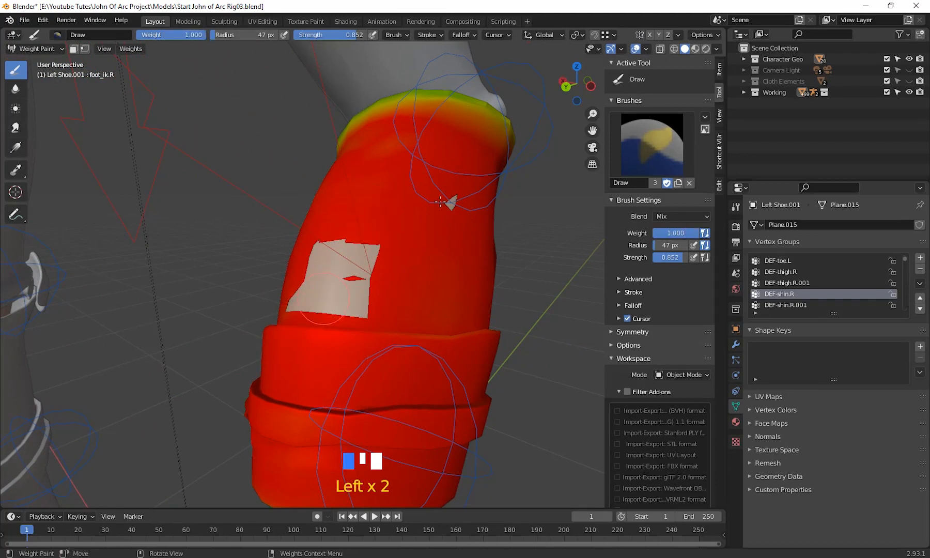
pyautogui.moveTo(351, 272)
pyautogui.mouseDown(button='middle')
pyautogui.moveTo(357, 266)
pyautogui.moveTo(341, 310)
pyautogui.moveTo(401, 286)
pyautogui.moveTo(367, 309)
pyautogui.moveTo(395, 295)
pyautogui.moveTo(388, 252)
pyautogui.mouseUp(button='middle')
pyautogui.scroll(2, 413, 284)
pyautogui.scroll(-2, 378, 284)
pyautogui.moveTo(389, 253); pyautogui.dragTo(404, 215)
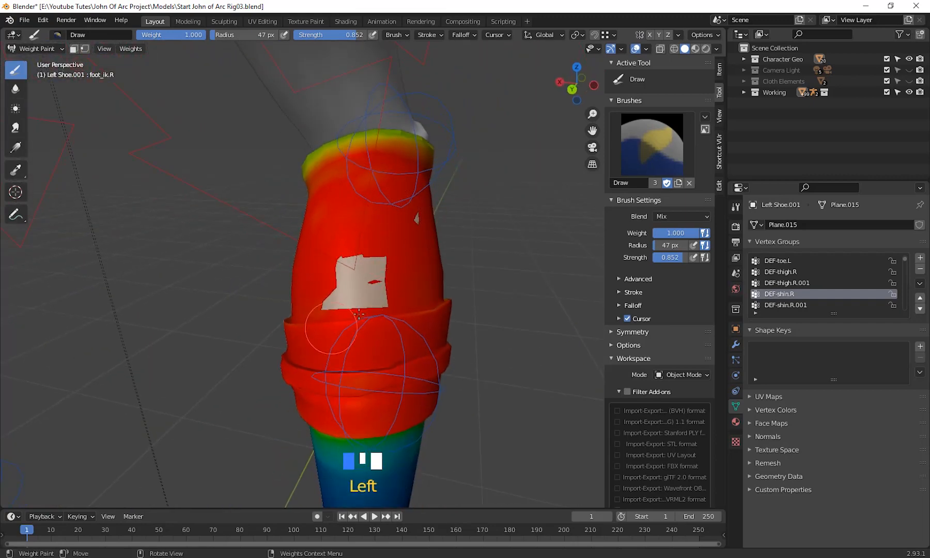
# Step: Paint DEF-shin.R at full weight around the boot's cuff, front and upper shin
pyautogui.scroll(-4, 359, 313)
pyautogui.moveTo(359, 314)
pyautogui.mouseDown(button='middle')
pyautogui.moveTo(332, 342)
pyautogui.moveTo(339, 296)
pyautogui.moveTo(353, 314)
pyautogui.mouseUp(button='middle')
pyautogui.scroll(3, 340, 294)
pyautogui.moveTo(346, 305)
pyautogui.mouseDown()
pyautogui.moveTo(221, 274)
pyautogui.moveTo(380, 295)
pyautogui.mouseUp()
pyautogui.moveTo(380, 296); pyautogui.dragTo(316, 276, button='middle')
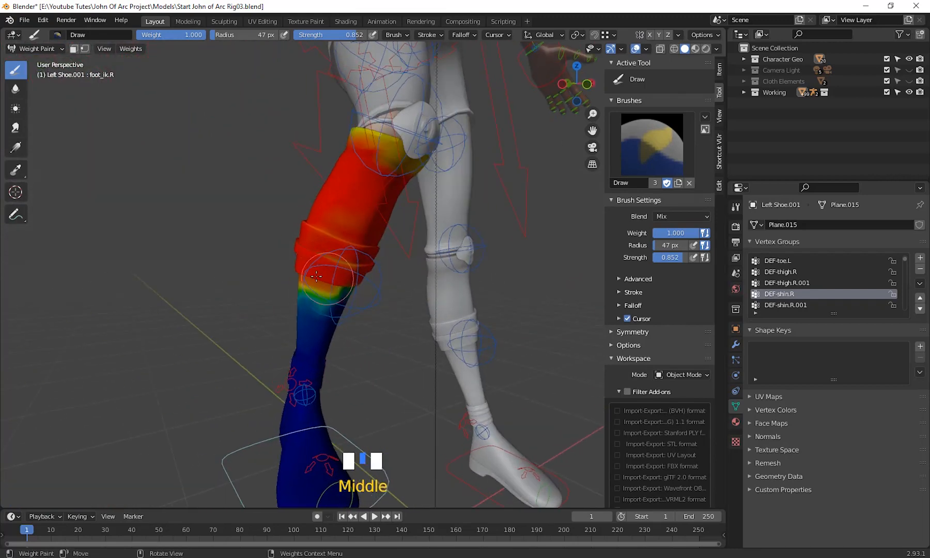
pyautogui.moveTo(316, 277); pyautogui.dragTo(348, 280)
pyautogui.moveTo(394, 273); pyautogui.dragTo(445, 279, button='middle')
pyautogui.moveTo(445, 279); pyautogui.dragTo(467, 282)
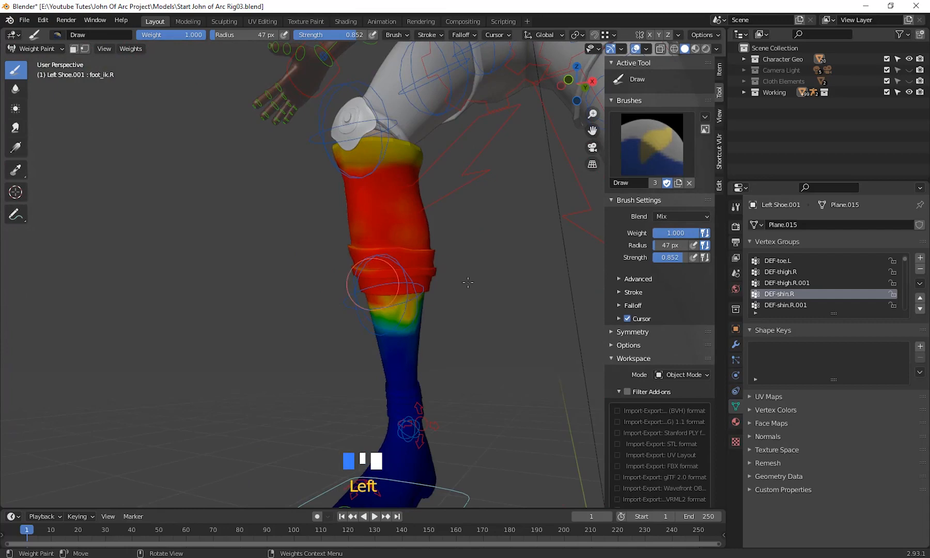
pyautogui.moveTo(386, 251); pyautogui.dragTo(388, 227)
pyautogui.keyDown('shift'); pyautogui.moveTo(390, 220); pyautogui.dragTo(386, 276, button='middle'); pyautogui.keyUp('shift')
pyautogui.moveTo(315, 240); pyautogui.dragTo(361, 243)
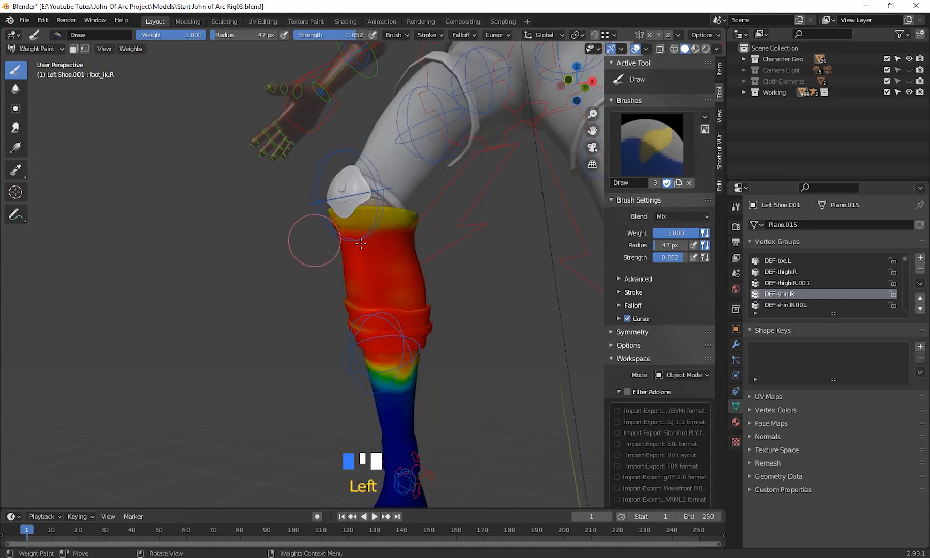
# Step: Paint another full-weight DEF-shin.R stroke on the back of the boot beside the exposed skin
pyautogui.moveTo(448, 251); pyautogui.dragTo(496, 243, button='middle')
pyautogui.scroll(3, 517, 272)
pyautogui.moveTo(328, 302); pyautogui.dragTo(449, 322, button='middle')
pyautogui.keyDown('shift'); pyautogui.moveTo(499, 282); pyautogui.dragTo(465, 342, button='middle'); pyautogui.keyUp('shift')
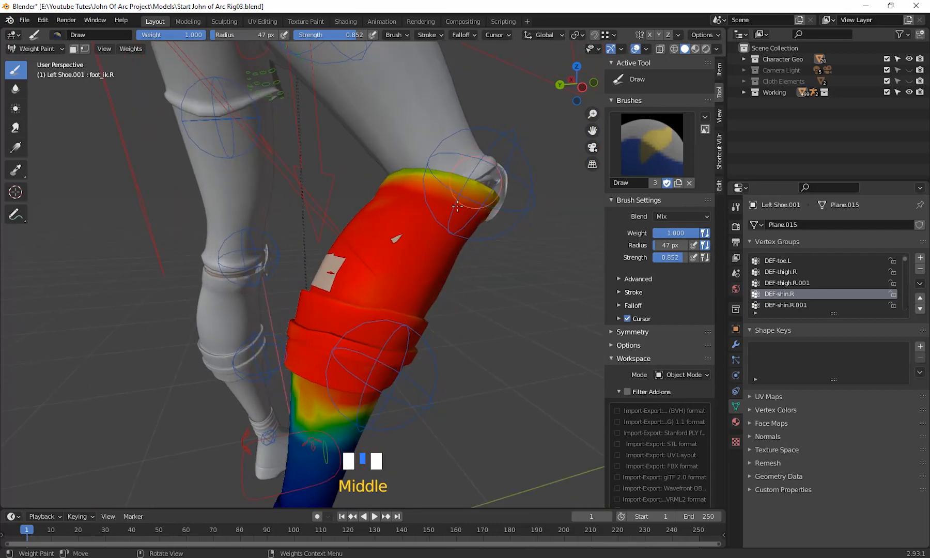
pyautogui.moveTo(310, 309)
pyautogui.mouseDown(button='middle')
pyautogui.moveTo(335, 309)
pyautogui.moveTo(404, 272)
pyautogui.moveTo(396, 237)
pyautogui.mouseUp(button='middle')
pyautogui.scroll(2, 405, 271)
pyautogui.moveTo(358, 253); pyautogui.dragTo(378, 230)
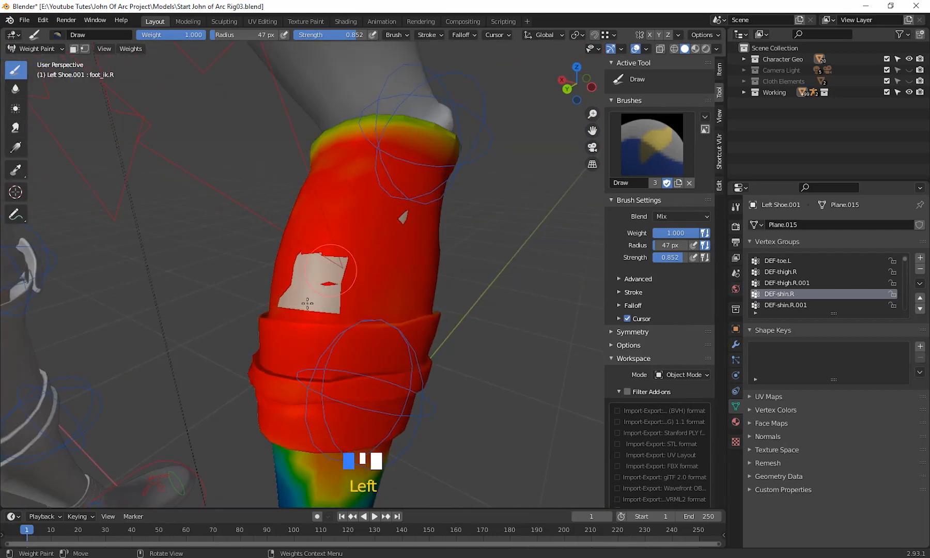
# Step: Hide the sidebar and examine the boot's DEF-shin.R weights and exposed skin from several sides
pyautogui.moveTo(308, 304); pyautogui.dragTo(322, 315, button='middle')
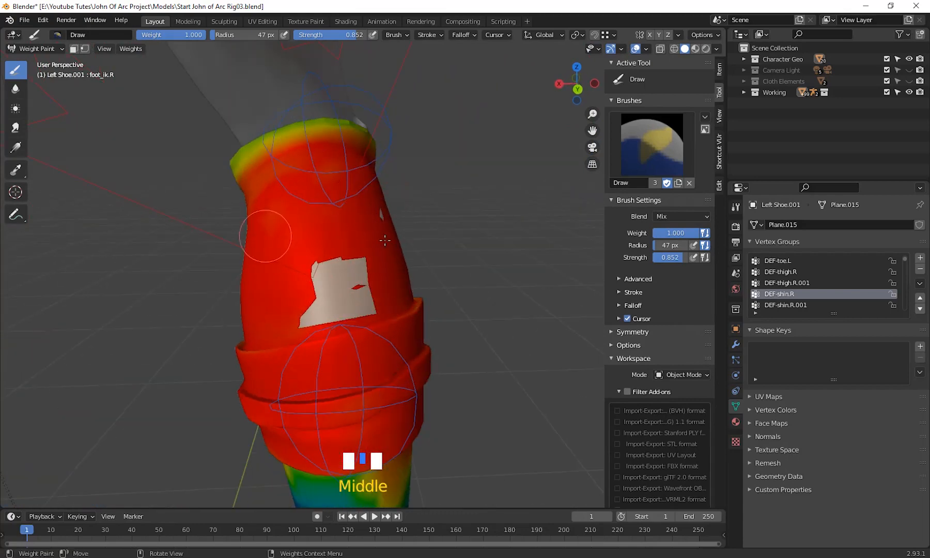
pyautogui.moveTo(385, 240); pyautogui.dragTo(408, 258, button='middle')
pyautogui.scroll(-2, 480, 181)
pyautogui.moveTo(480, 181); pyautogui.dragTo(506, 195, button='middle')
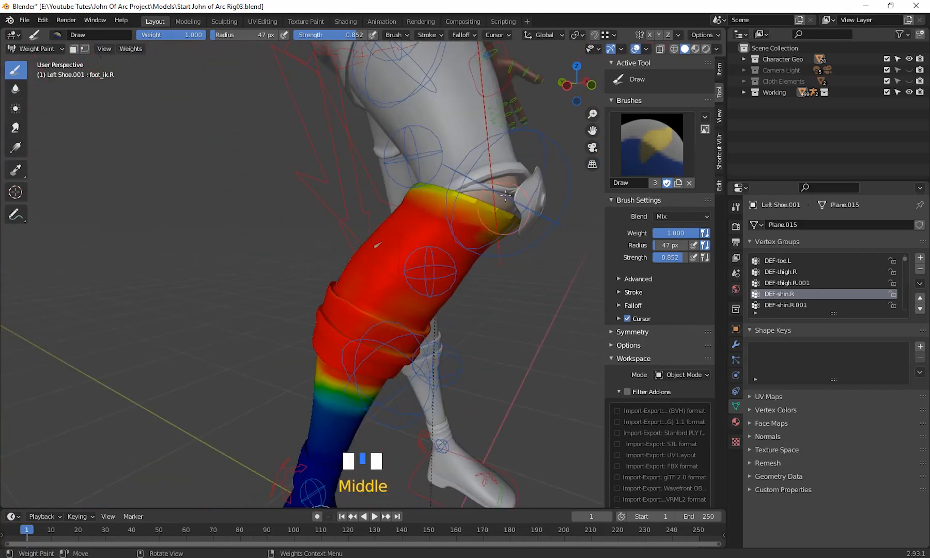
pyautogui.moveTo(447, 277); pyautogui.dragTo(483, 257, button='middle')
pyautogui.press('n')
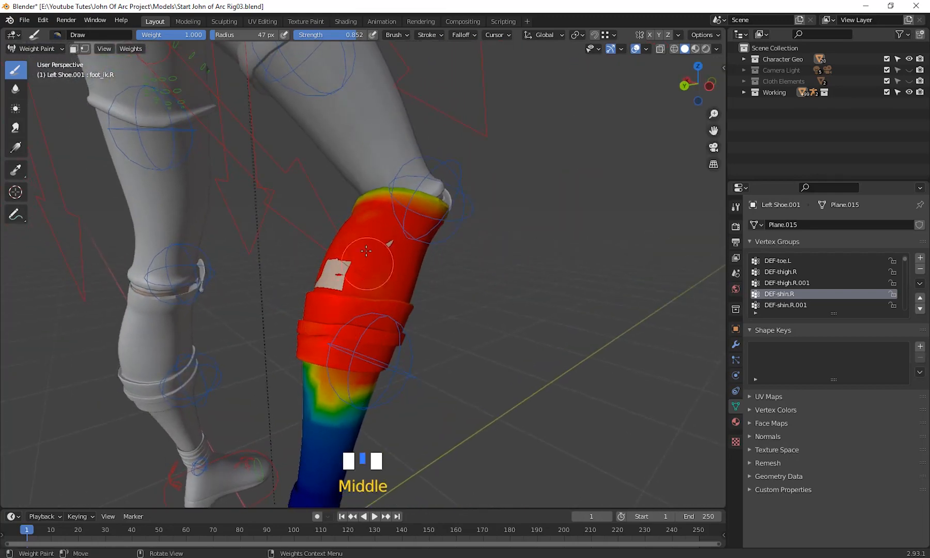
pyautogui.moveTo(395, 301); pyautogui.dragTo(375, 240, button='middle')
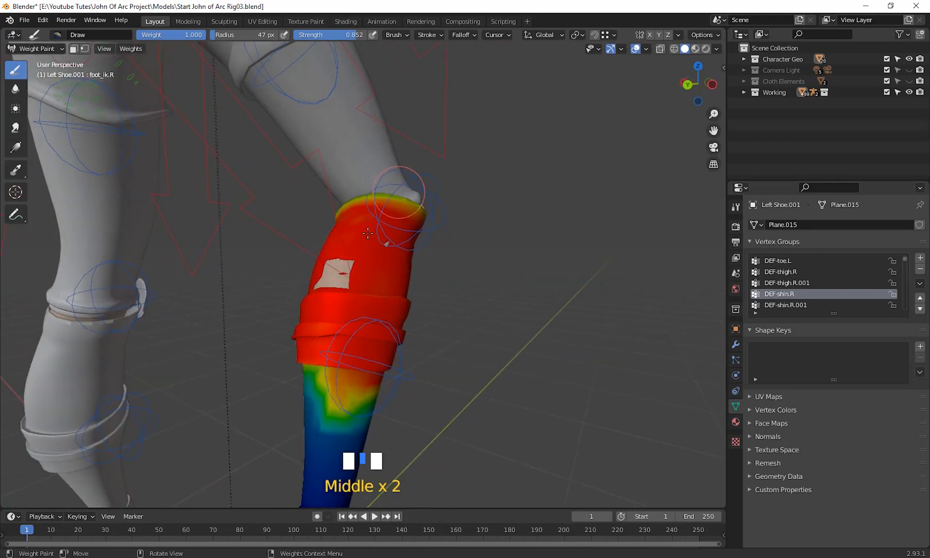
# Step: Undo all the boot weight strokes back to Object Mode with the boot and rig selected
pyautogui.hotkey('ctrl', 'z')
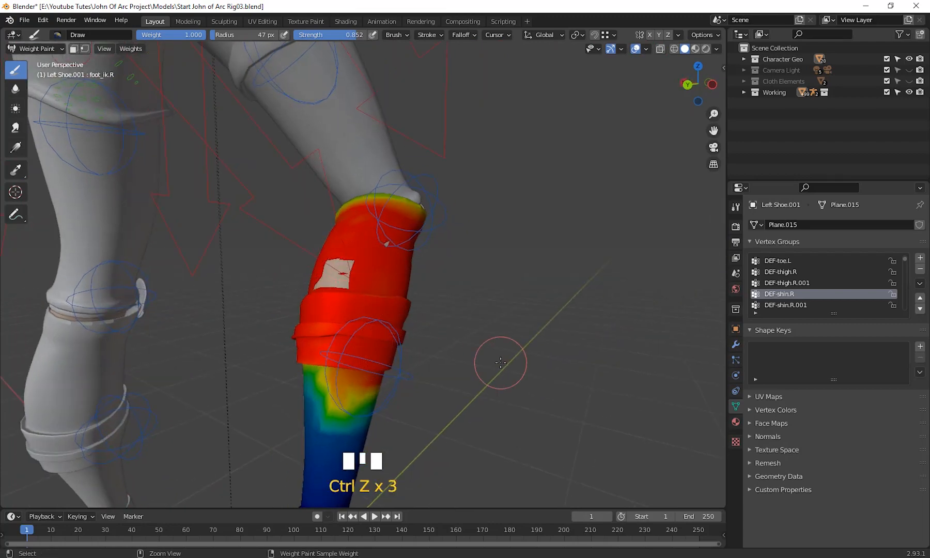
pyautogui.hotkey('ctrl', 'z')
pyautogui.hotkey('ctrl', 'z')
pyautogui.hotkey('ctrl', 'z')
pyautogui.hotkey('ctrl', 'z')
pyautogui.hotkey('ctrl', 'z')
pyautogui.hotkey('ctrl', 'z')
pyautogui.hotkey('ctrl', 'z')
pyautogui.hotkey('ctrl', 'z')
pyautogui.hotkey('ctrl', 'z')
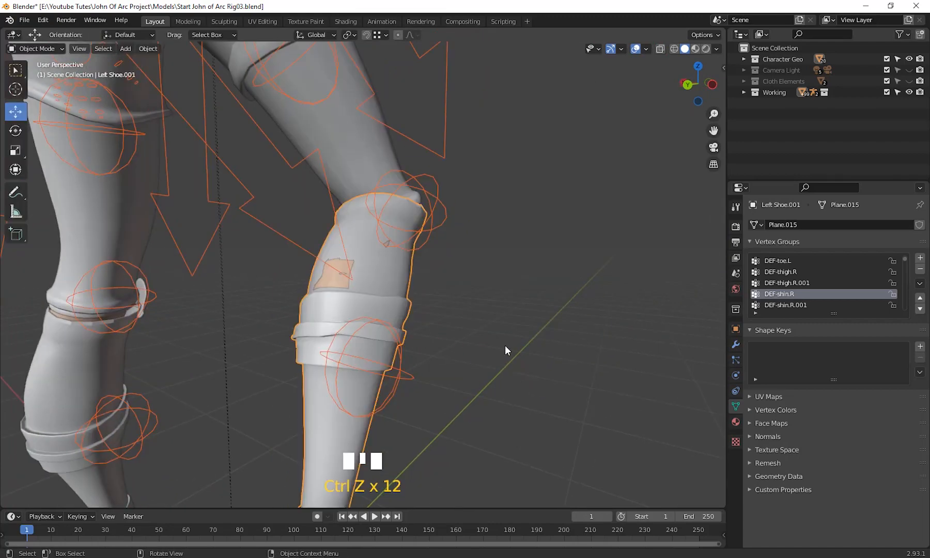
# Step: Select the Character Body mesh through the exposed calf patch and set it to Object Mode
pyautogui.moveTo(505, 345); pyautogui.dragTo(551, 345, button='middle')
pyautogui.click(379, 320)
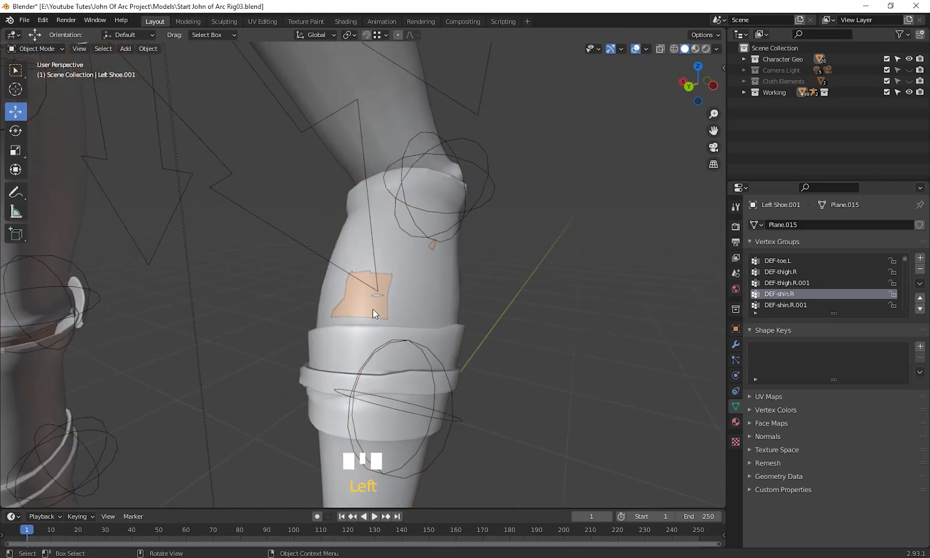
pyautogui.click(373, 309)
pyautogui.scroll(-2, 421, 326)
pyautogui.moveTo(421, 326); pyautogui.dragTo(150, 149, button='middle')
pyautogui.click(37, 49)
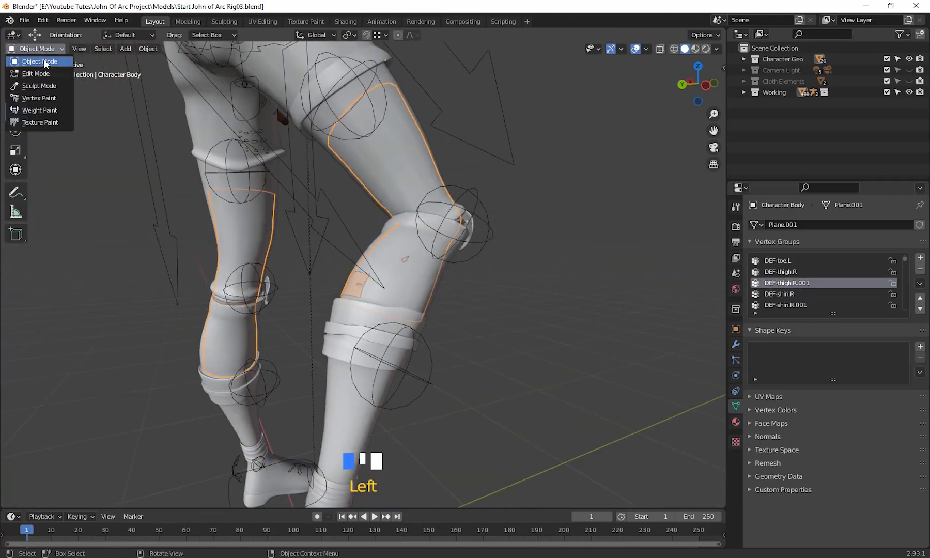
pyautogui.click(46, 62)
# Step: Select the character's rig and switch it to Pose Mode
pyautogui.moveTo(462, 260); pyautogui.dragTo(235, 212, button='middle')
pyautogui.scroll(-5, 507, 312)
pyautogui.scroll(-2, 432, 318)
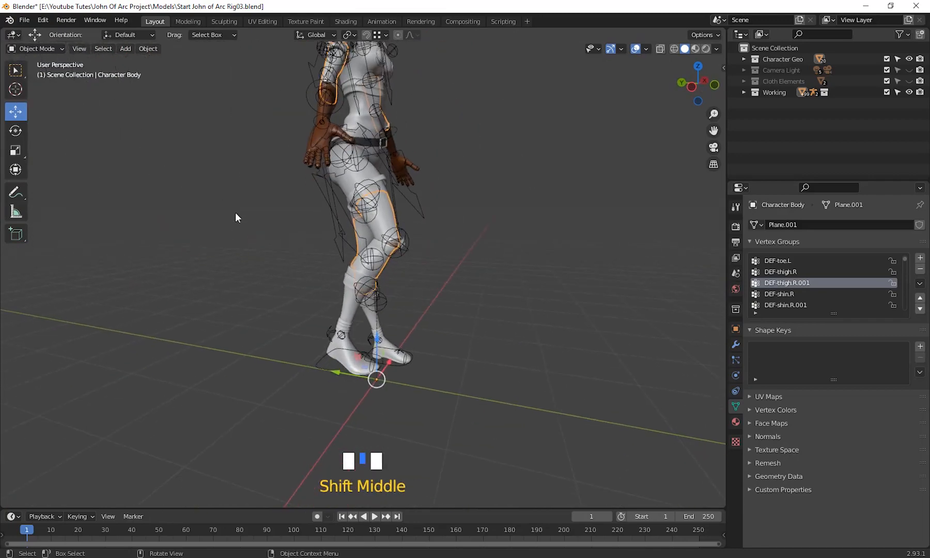
pyautogui.moveTo(423, 235); pyautogui.dragTo(439, 390, button='middle')
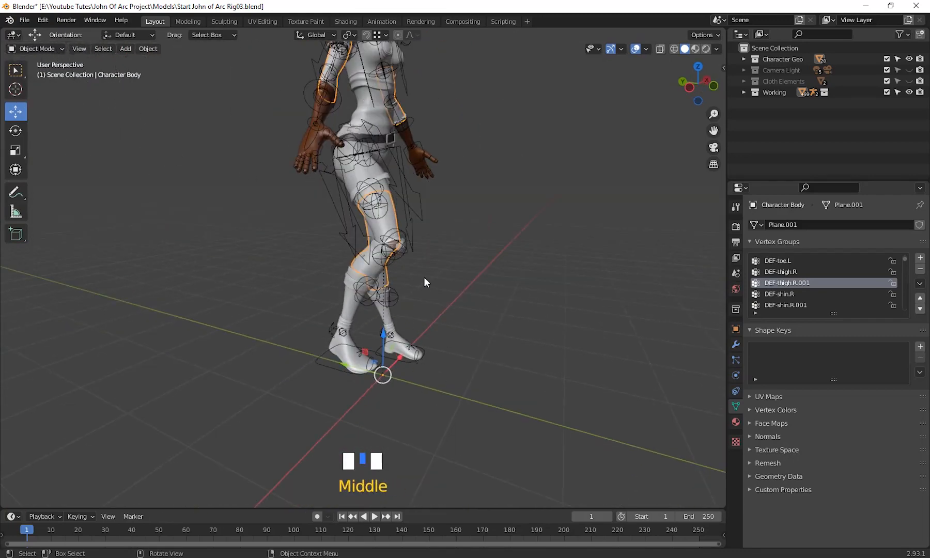
pyautogui.moveTo(423, 282); pyautogui.dragTo(355, 289, button='middle')
pyautogui.click(479, 226)
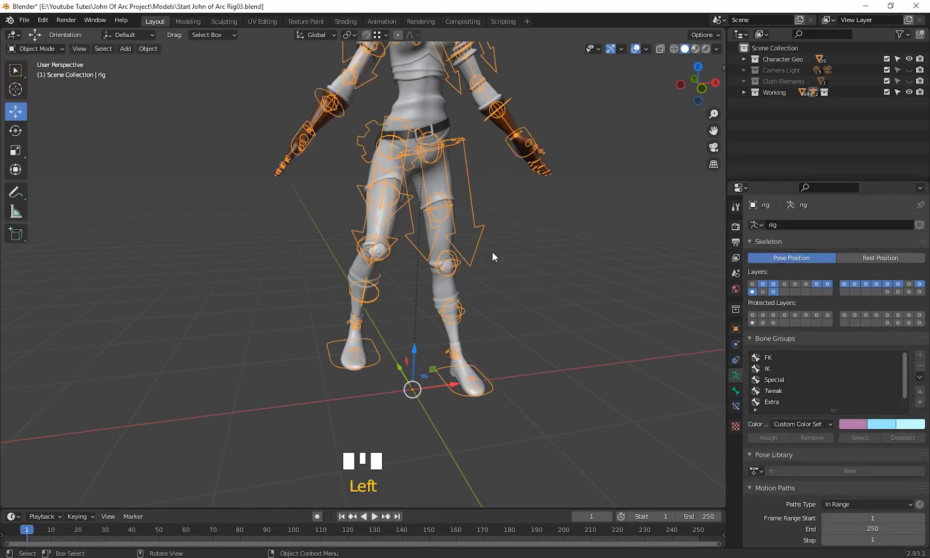
pyautogui.keyDown('shift'); pyautogui.moveTo(492, 252); pyautogui.dragTo(402, 309, button='middle'); pyautogui.keyUp('shift')
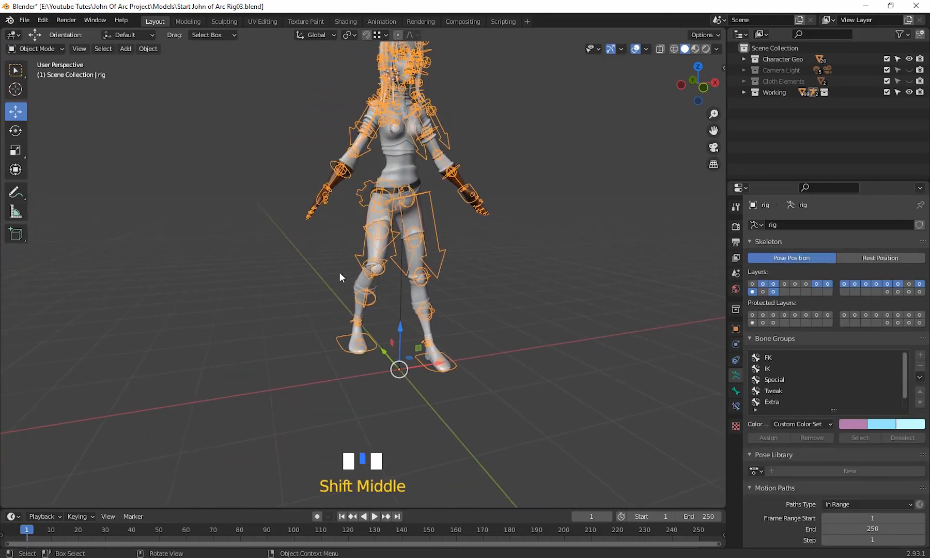
pyautogui.click(42, 48)
pyautogui.click(37, 86)
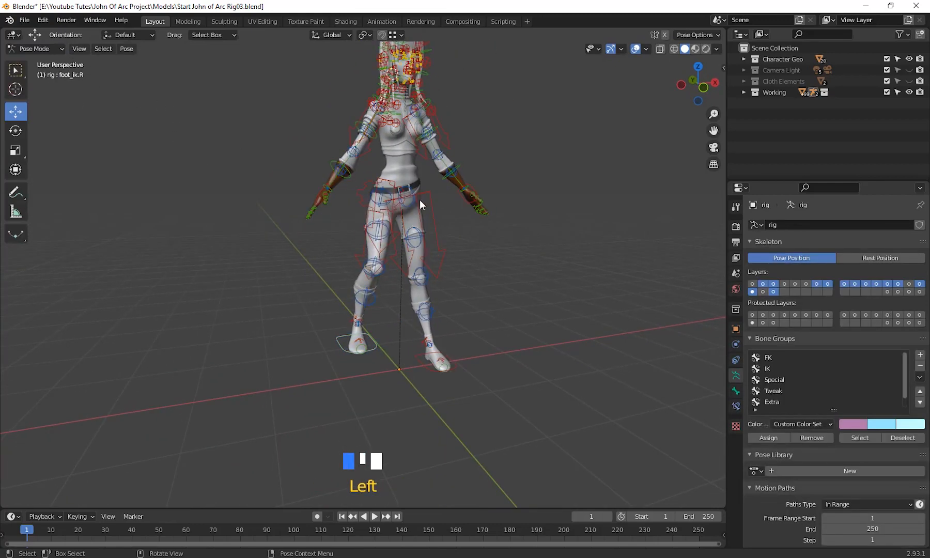
# Step: Select all the rig's bones and clear their location and rotation to restore the default pose
pyautogui.click(436, 237)
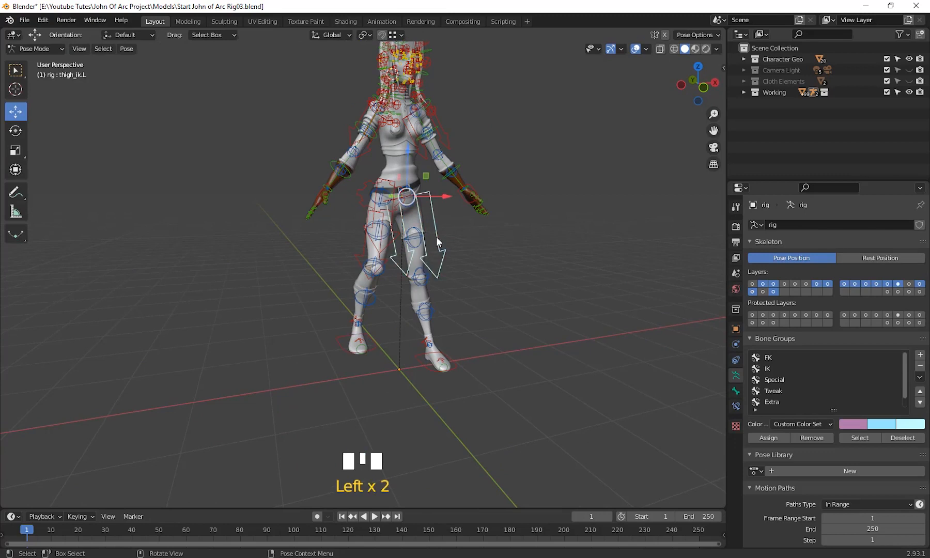
pyautogui.press('a')
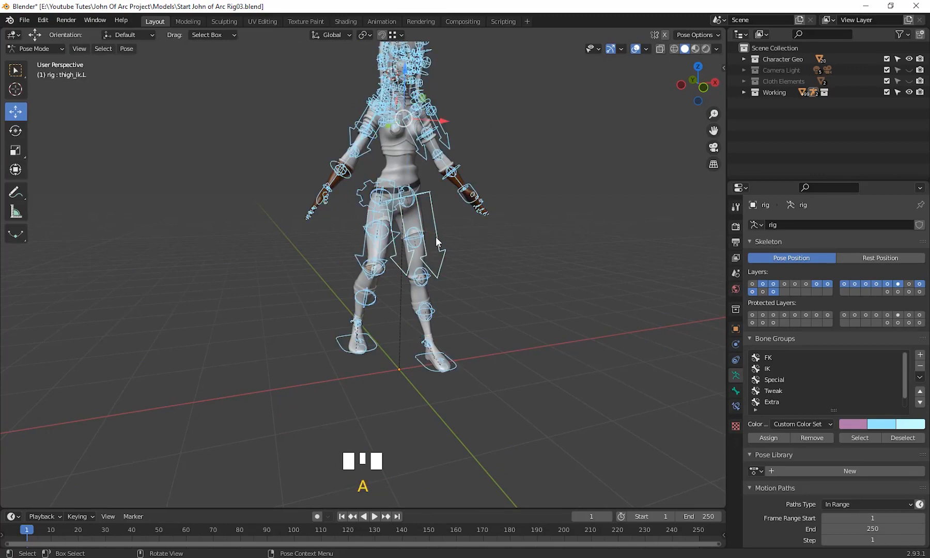
pyautogui.hotkey('alt', 'g')
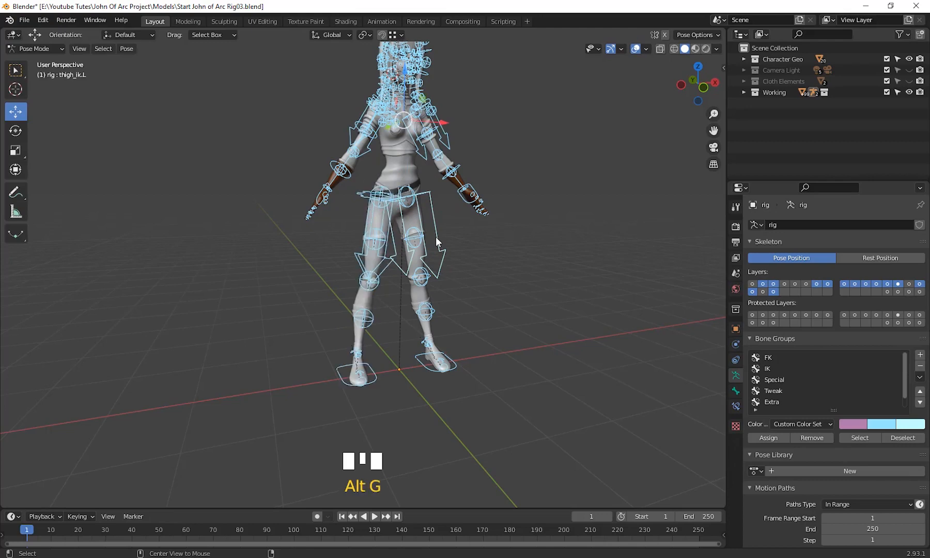
pyautogui.hotkey('alt', 'r')
# Step: Return the rig to Object Mode with the right knee and boot top in close view
pyautogui.moveTo(344, 301); pyautogui.dragTo(301, 239, button='middle')
pyautogui.scroll(3, 343, 304)
pyautogui.scroll(5, 417, 275)
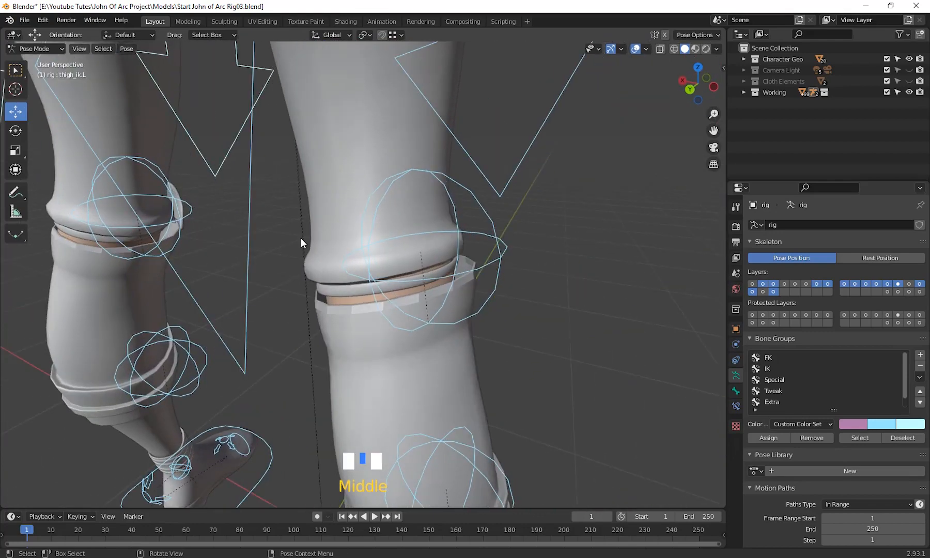
pyautogui.click(50, 52)
pyautogui.moveTo(61, 71); pyautogui.dragTo(472, 306, button='middle')
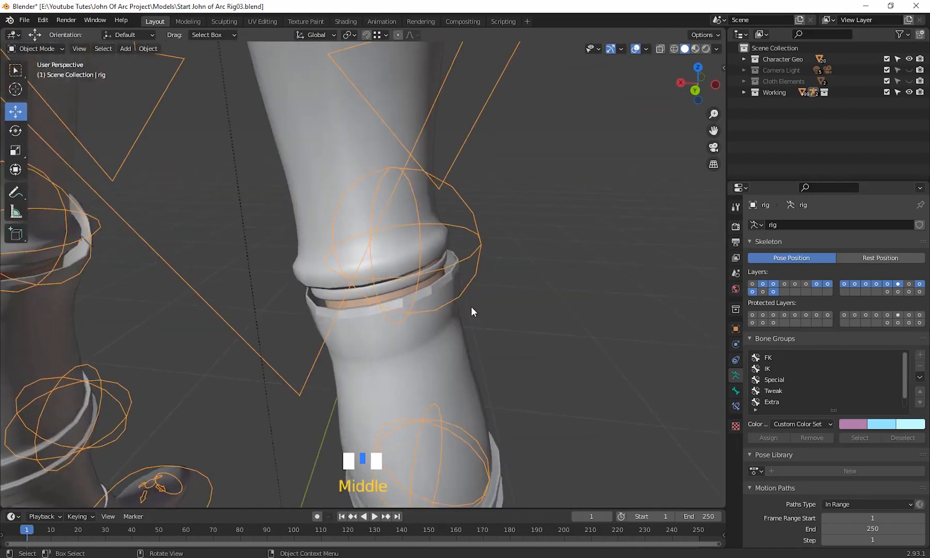
# Step: Select the Character Body mesh at the right knee gap and isolate it by hiding all unselected objects
pyautogui.scroll(3, 346, 326)
pyautogui.click(348, 327)
pyautogui.scroll(-8, 491, 322)
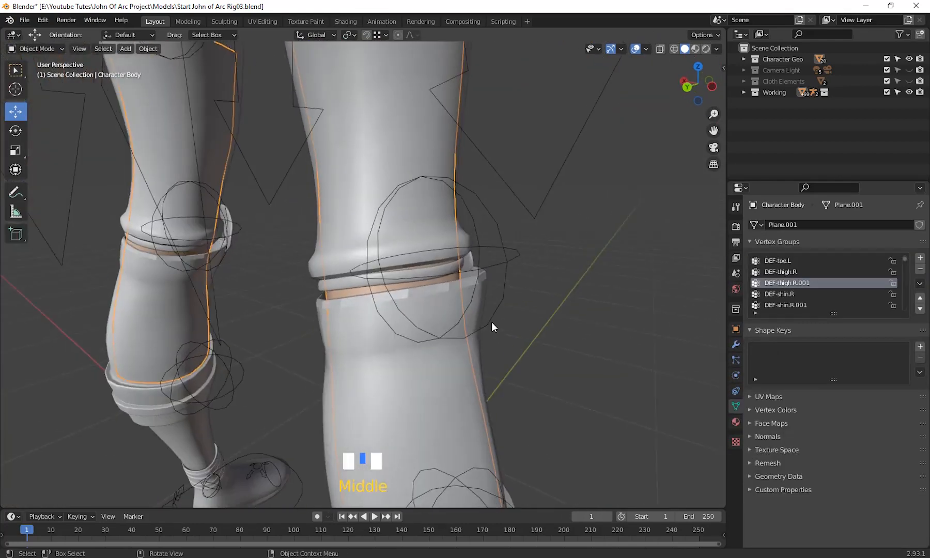
pyautogui.moveTo(480, 332)
pyautogui.keyDown('shift'); pyautogui.mouseDown(button='middle')
pyautogui.moveTo(472, 360)
pyautogui.moveTo(498, 329)
pyautogui.mouseUp(button='middle'); pyautogui.keyUp('shift')
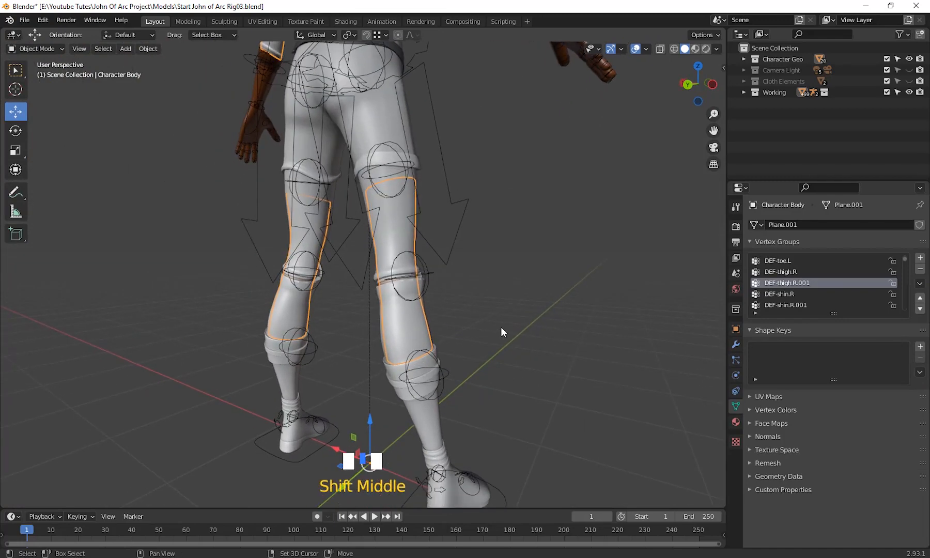
pyautogui.hotkey('shift', 'h')
pyautogui.scroll(3, 458, 335)
pyautogui.click(421, 300)
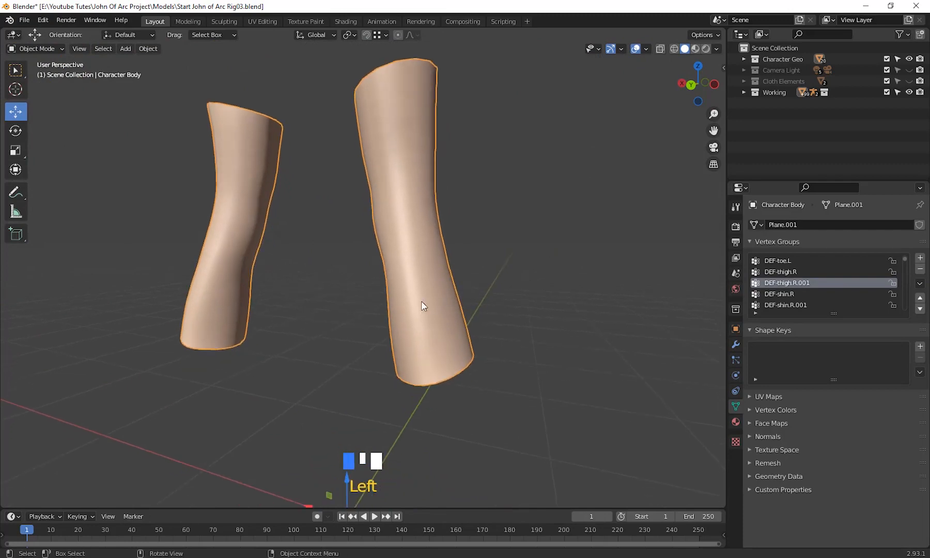
# Step: Put the isolated Character Body mesh into Edit Mode with face selection
pyautogui.moveTo(422, 300); pyautogui.dragTo(445, 310, button='middle')
pyautogui.press('Tab')
pyautogui.moveTo(361, 318); pyautogui.dragTo(368, 233, button='middle')
pyautogui.scroll(2, 383, 321)
pyautogui.moveTo(377, 268); pyautogui.dragTo(461, 329, button='middle')
pyautogui.press('Tab')
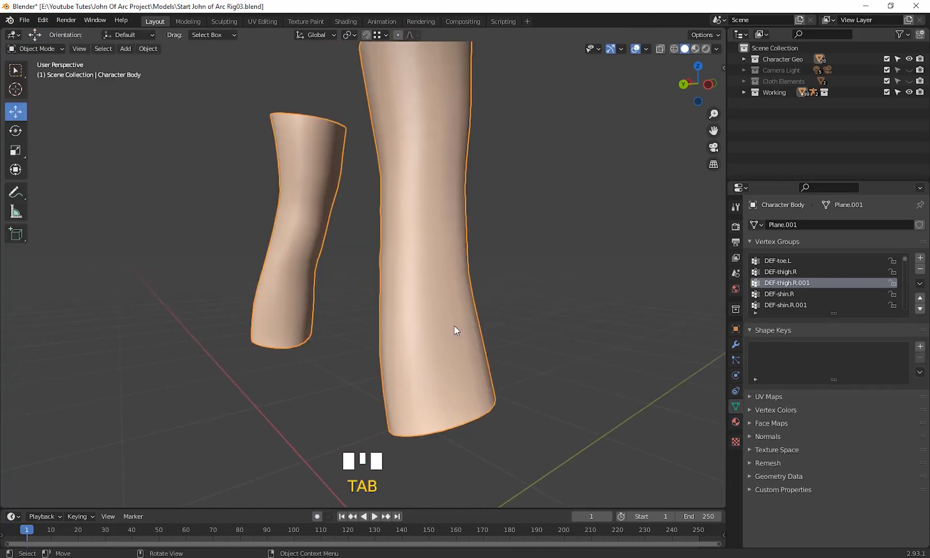
pyautogui.press('Tab')
pyautogui.press('3')
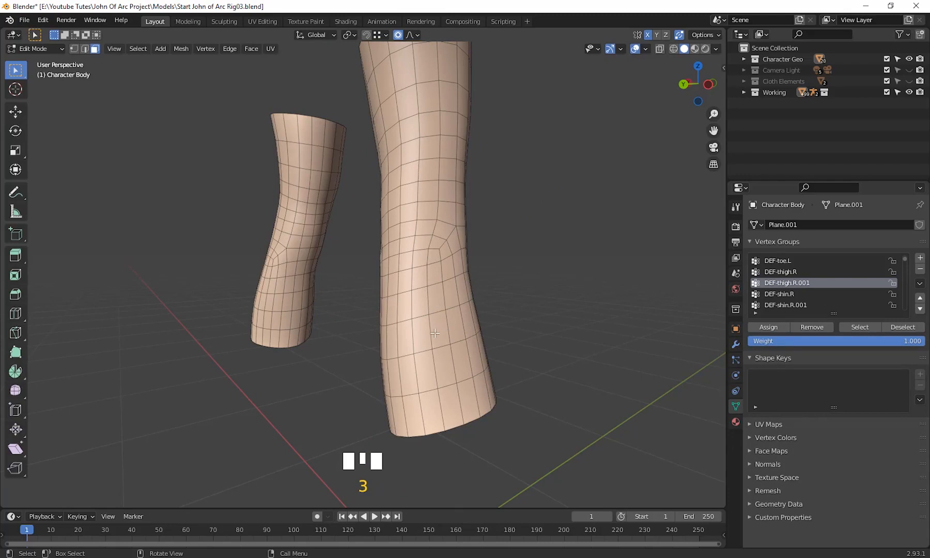
# Step: Select the three lowest face loops of the right leg piece and delete their faces
pyautogui.click(437, 332)
pyautogui.keyDown('alt'); pyautogui.click(419, 338); pyautogui.keyUp('alt')
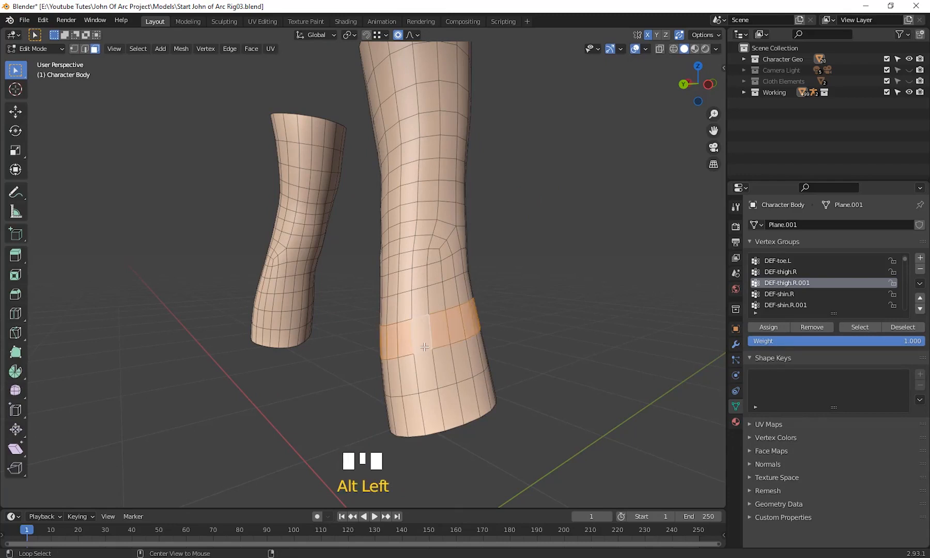
pyautogui.keyDown('alt'); pyautogui.keyDown('shift'); pyautogui.click(442, 371); pyautogui.keyUp('shift'); pyautogui.keyUp('alt')
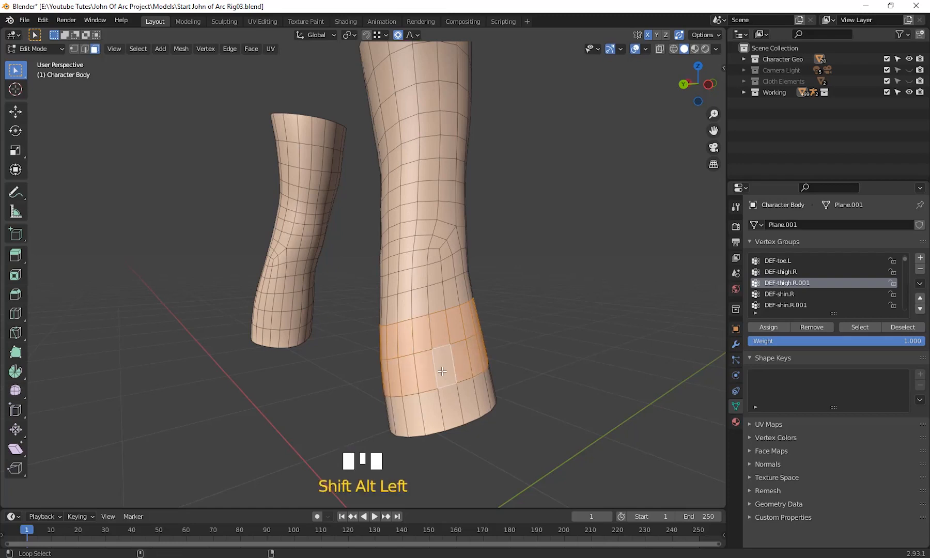
pyautogui.keyDown('alt'); pyautogui.keyDown('shift'); pyautogui.click(450, 403); pyautogui.keyUp('shift'); pyautogui.keyUp('alt')
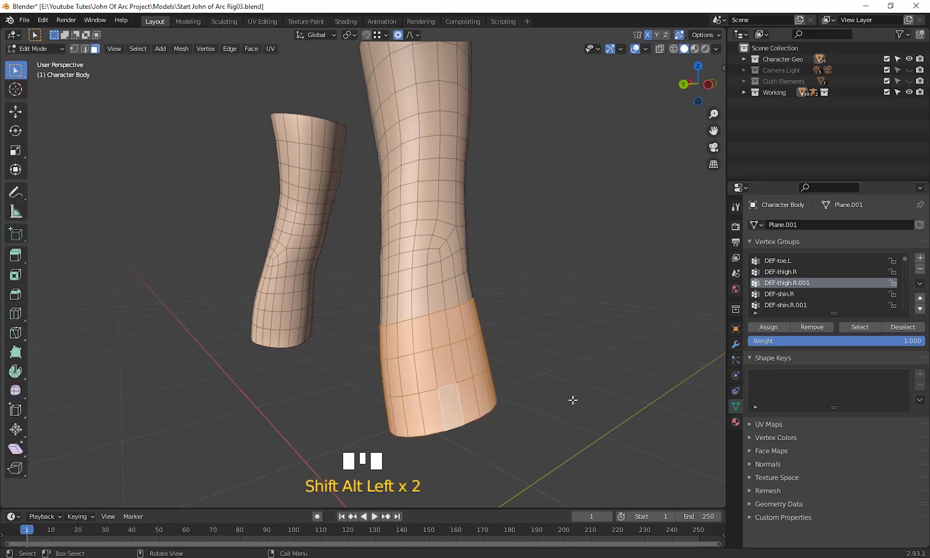
pyautogui.press('Delete')
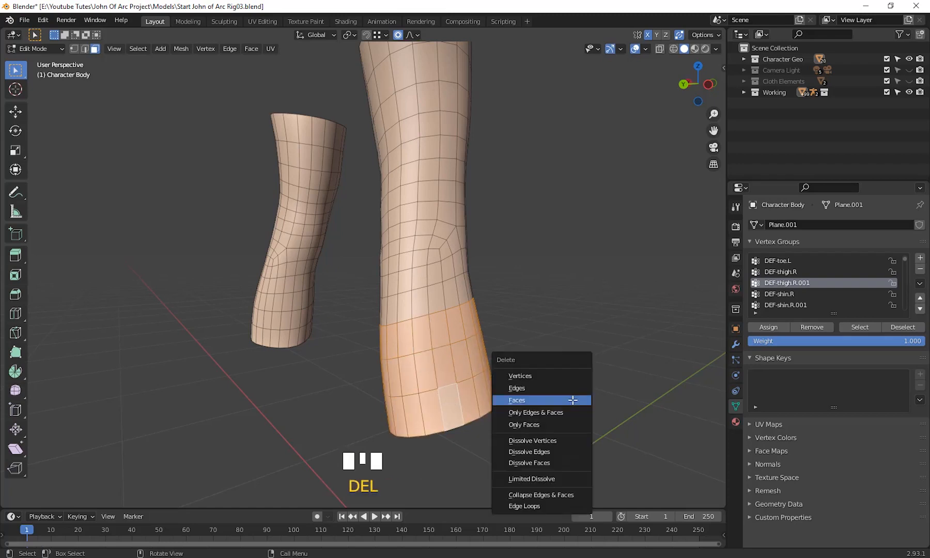
pyautogui.click(573, 399)
# Step: Delete the faces of the three lowest face loops on the left leg piece
pyautogui.moveTo(395, 357); pyautogui.dragTo(458, 390, button='middle')
pyautogui.press('KP_1')
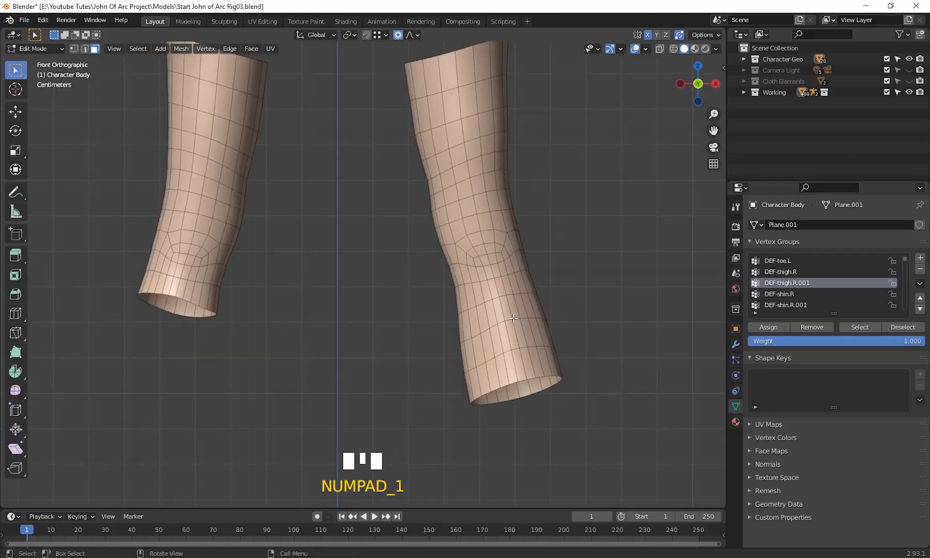
pyautogui.keyDown('alt'); pyautogui.keyDown('shift'); pyautogui.click(476, 329); pyautogui.keyUp('shift'); pyautogui.keyUp('alt')
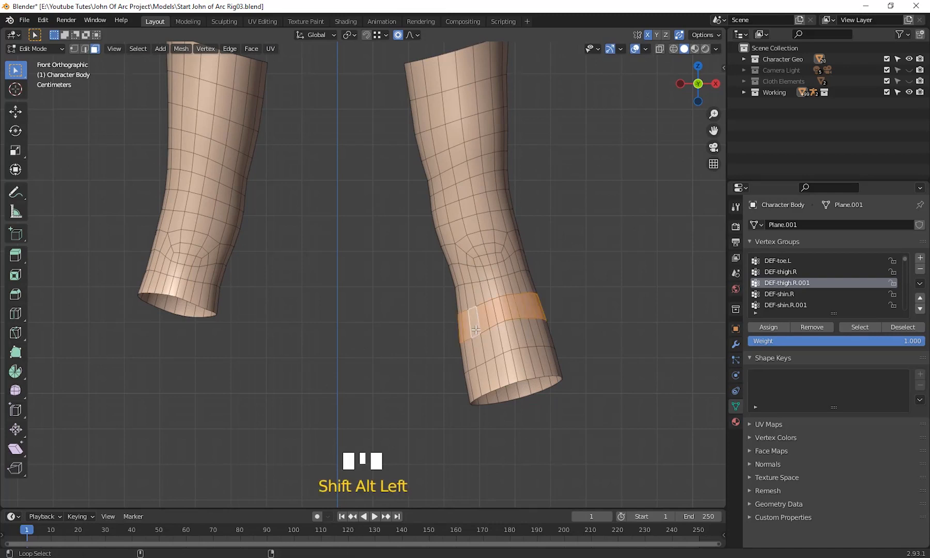
pyautogui.keyDown('alt'); pyautogui.keyDown('shift'); pyautogui.click(480, 357); pyautogui.keyUp('shift'); pyautogui.keyUp('alt')
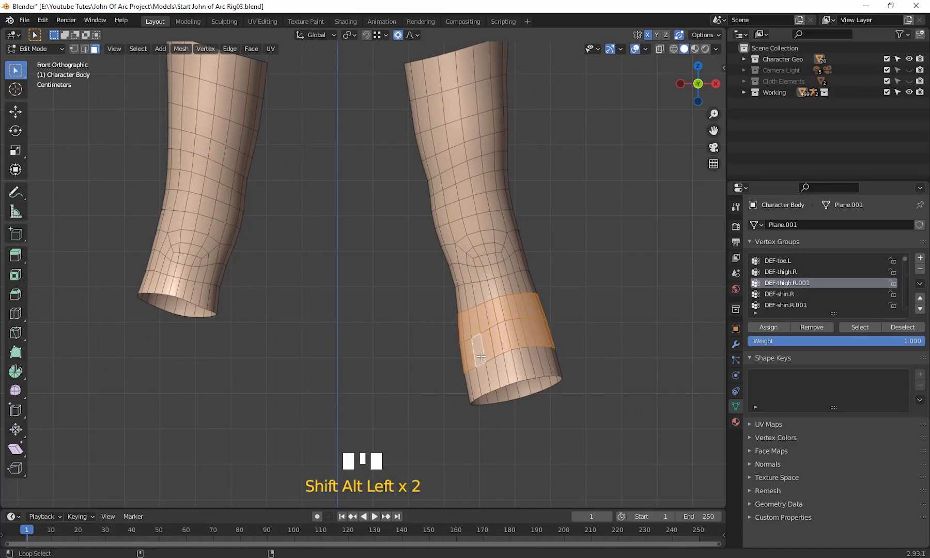
pyautogui.keyDown('alt'); pyautogui.keyDown('shift'); pyautogui.click(488, 376); pyautogui.keyUp('shift'); pyautogui.keyUp('alt')
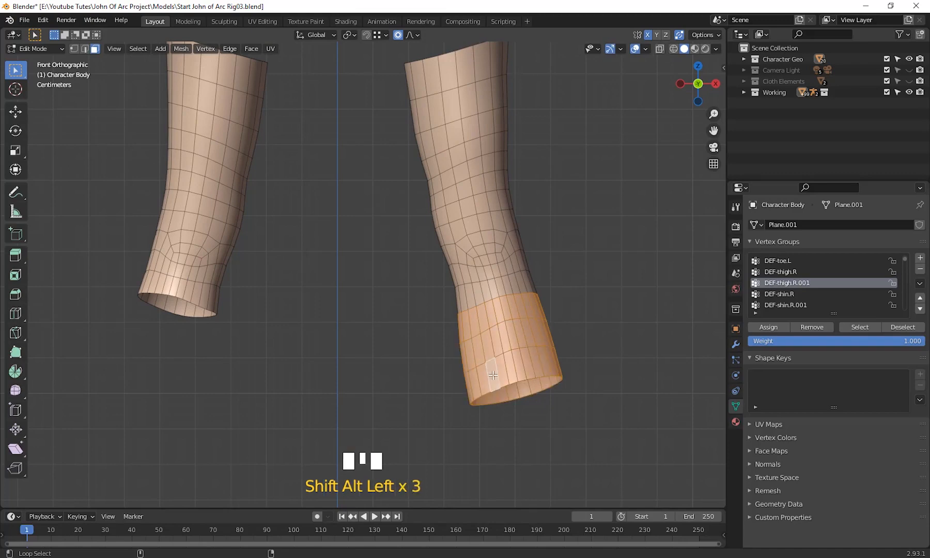
pyautogui.press('Delete')
pyautogui.click(559, 387)
# Step: Examine the remaining leg and arm pieces of the body mesh in the front view
pyautogui.scroll(-3, 540, 255)
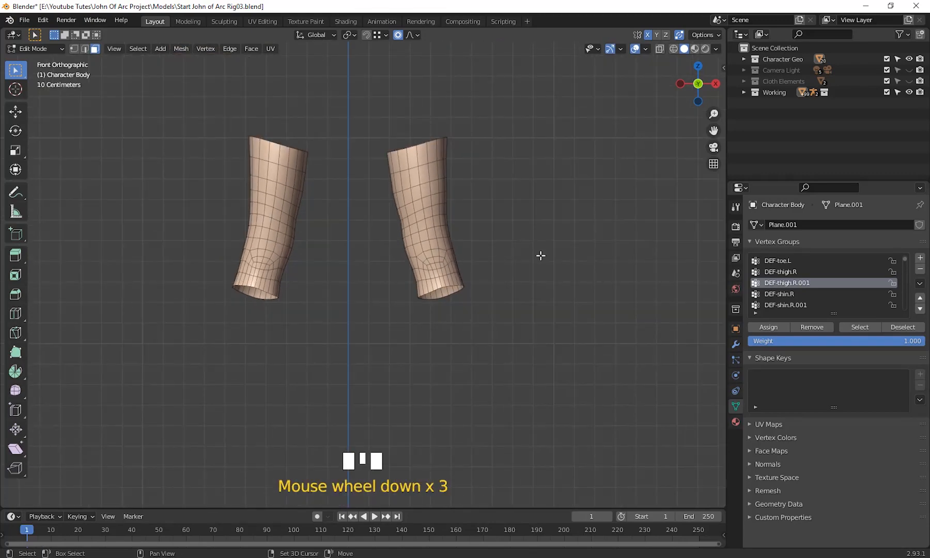
pyautogui.keyDown('shift'); pyautogui.moveTo(540, 256); pyautogui.dragTo(554, 343, button='middle'); pyautogui.keyUp('shift')
pyautogui.keyDown('shift'); pyautogui.scroll(2, 545, 314); pyautogui.keyUp('shift')
pyautogui.scroll(4, 474, 305)
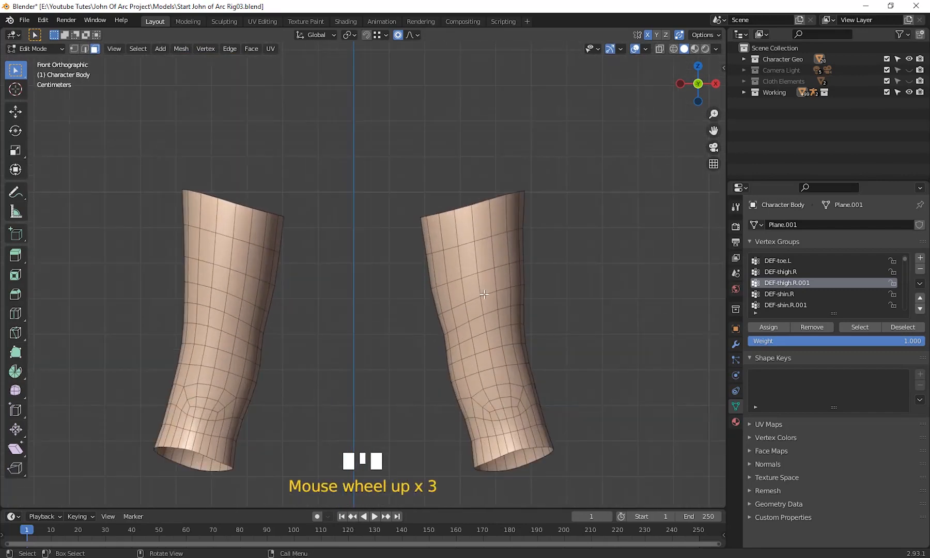
pyautogui.keyDown('shift'); pyautogui.moveTo(502, 231); pyautogui.dragTo(500, 237, button='middle'); pyautogui.keyUp('shift')
pyautogui.click(484, 233)
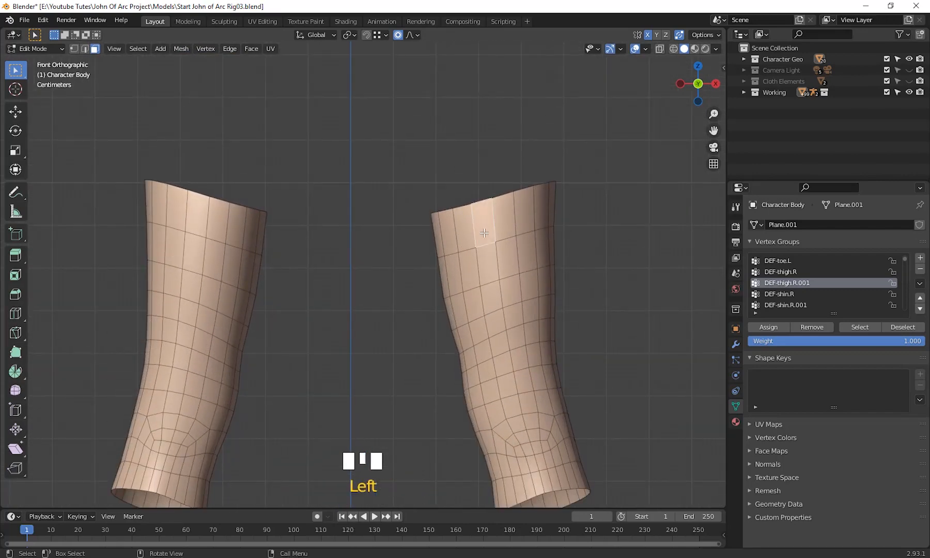
pyautogui.scroll(-4, 514, 264)
pyautogui.keyDown('shift'); pyautogui.moveTo(514, 280); pyautogui.dragTo(440, 237, button='middle'); pyautogui.keyUp('shift')
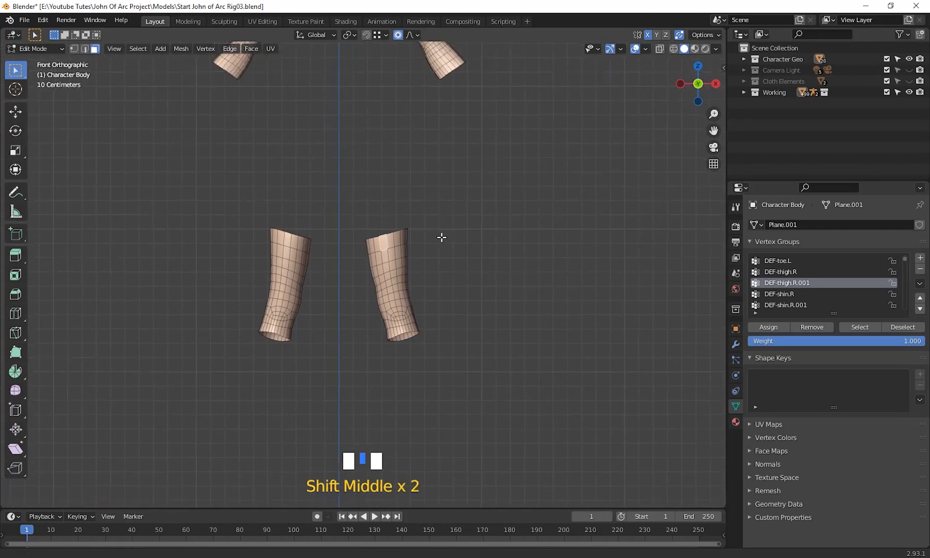
pyautogui.scroll(-2, 439, 285)
pyautogui.keyDown('shift'); pyautogui.moveTo(439, 286); pyautogui.dragTo(389, 244, button='middle'); pyautogui.keyUp('shift')
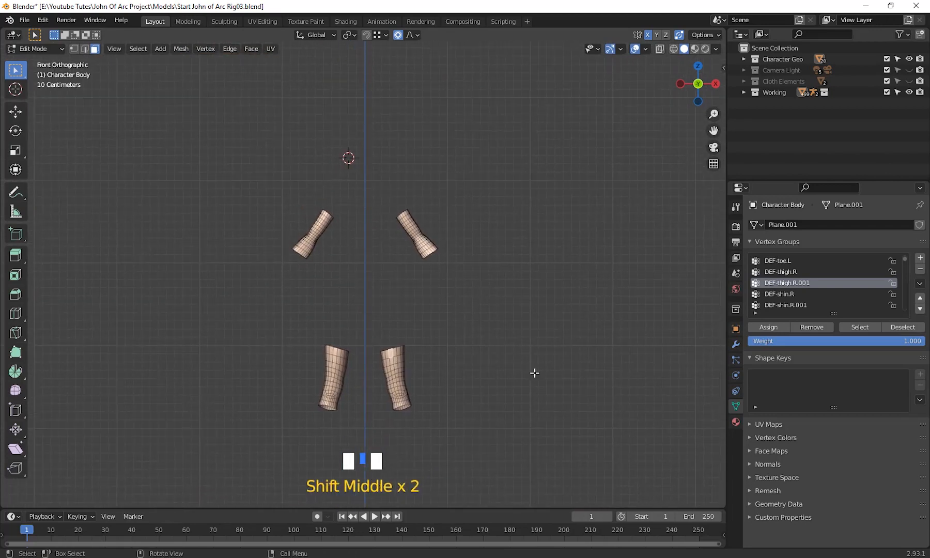
pyautogui.moveTo(506, 370)
pyautogui.keyDown('shift'); pyautogui.mouseDown(button='middle')
pyautogui.moveTo(488, 322)
pyautogui.moveTo(507, 352)
pyautogui.mouseUp(button='middle'); pyautogui.keyUp('shift')
pyautogui.scroll(1, 500, 326)
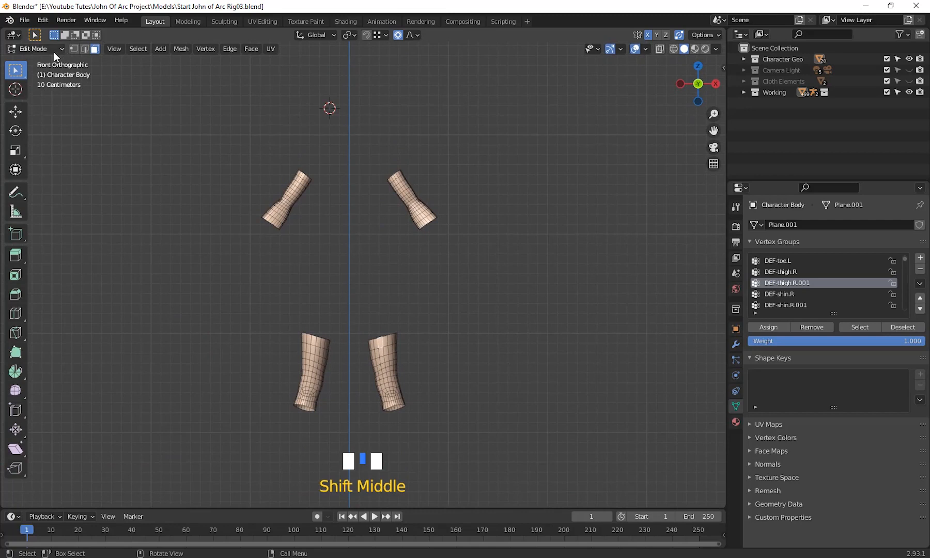
# Step: Return the Character Body to Object Mode and unhide all the other objects
pyautogui.press('Tab')
pyautogui.click(460, 319)
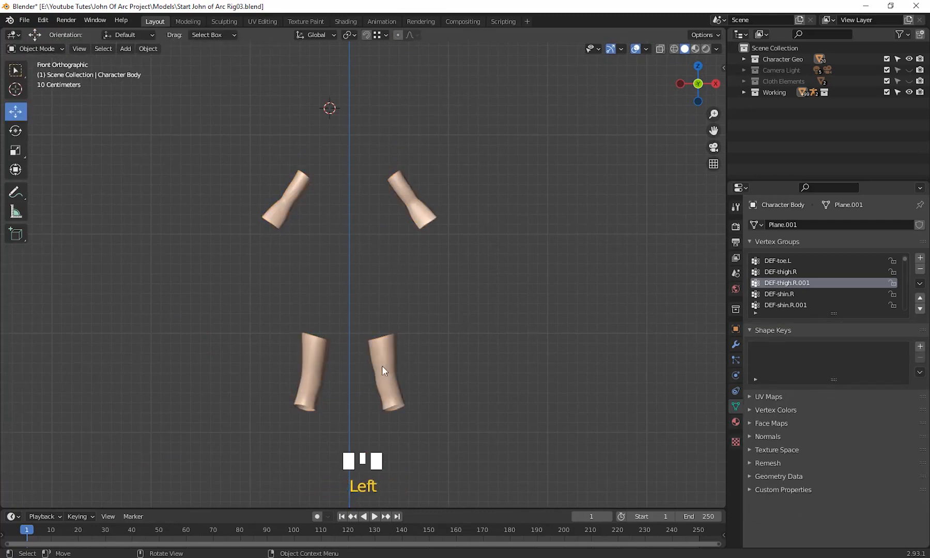
pyautogui.click(382, 366)
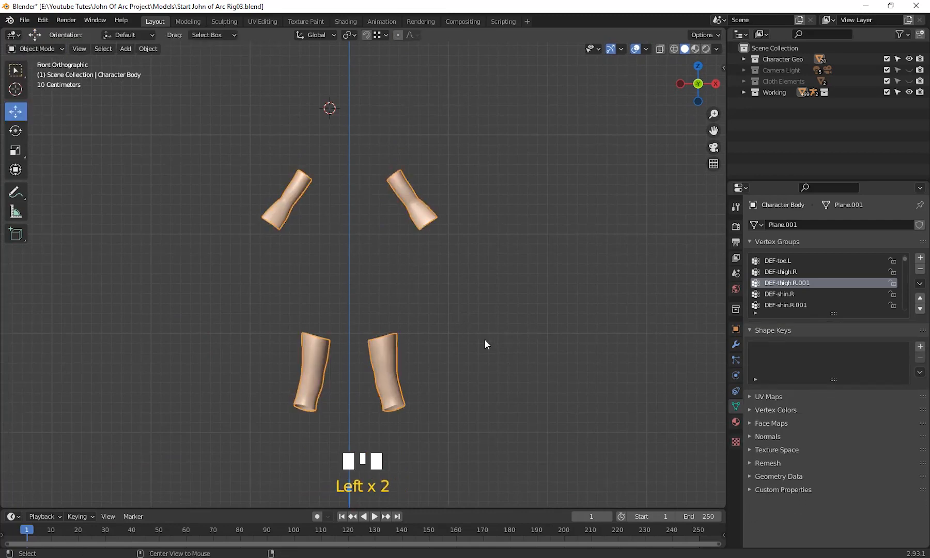
pyautogui.hotkey('alt', 'h')
# Step: Select the character's rig and switch it to Pose Mode
pyautogui.scroll(2, 465, 364)
pyautogui.keyDown('shift'); pyautogui.moveTo(463, 371); pyautogui.dragTo(418, 458, button='middle'); pyautogui.keyUp('shift')
pyautogui.click(413, 362)
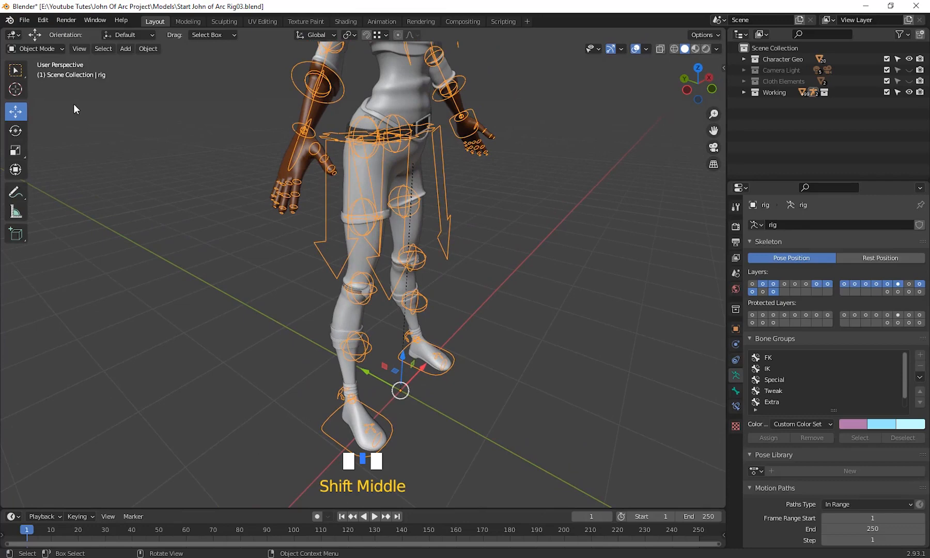
pyautogui.click(45, 50)
pyautogui.moveTo(155, 196); pyautogui.dragTo(398, 426, button='middle')
# Step: Raise the right foot IK control about 0.49 m along Z to check the bent knee, and reset its location
pyautogui.click(391, 365)
pyautogui.keyDown('shift'); pyautogui.moveTo(407, 377); pyautogui.dragTo(469, 387, button='middle'); pyautogui.keyUp('shift')
pyautogui.scroll(2, 429, 373)
pyautogui.moveTo(429, 373); pyautogui.dragTo(436, 312)
pyautogui.moveTo(436, 312); pyautogui.dragTo(467, 394, button='middle')
pyautogui.scroll(3, 485, 359)
pyautogui.moveTo(485, 359); pyautogui.dragTo(250, 225, button='middle')
pyautogui.scroll(-3, 323, 319)
pyautogui.moveTo(322, 319); pyautogui.dragTo(336, 352, button='middle')
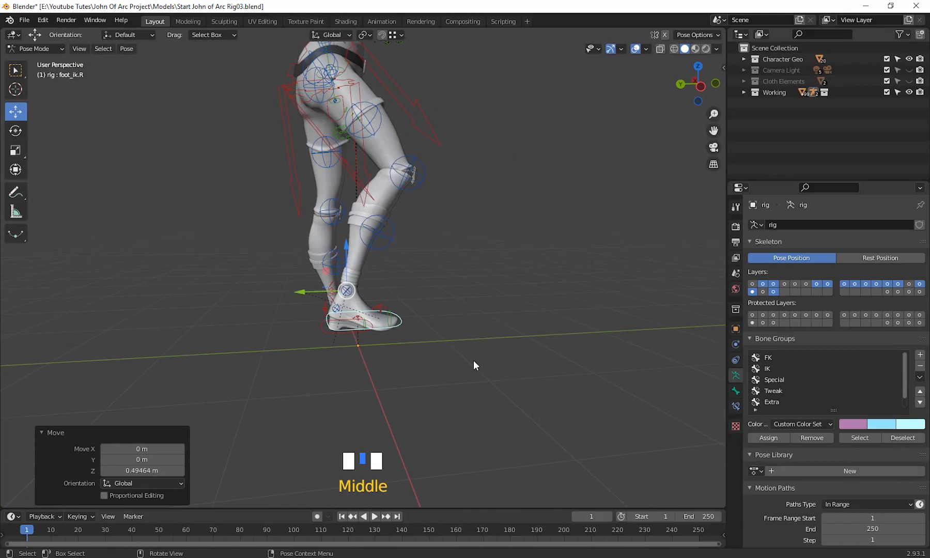
pyautogui.hotkey('alt', 'g')
# Step: Move the left foot IK control about 0.11 m in X, -0.70 m in Y and 0.65 m in Z to bend the left leg
pyautogui.moveTo(557, 357); pyautogui.dragTo(447, 357, button='middle')
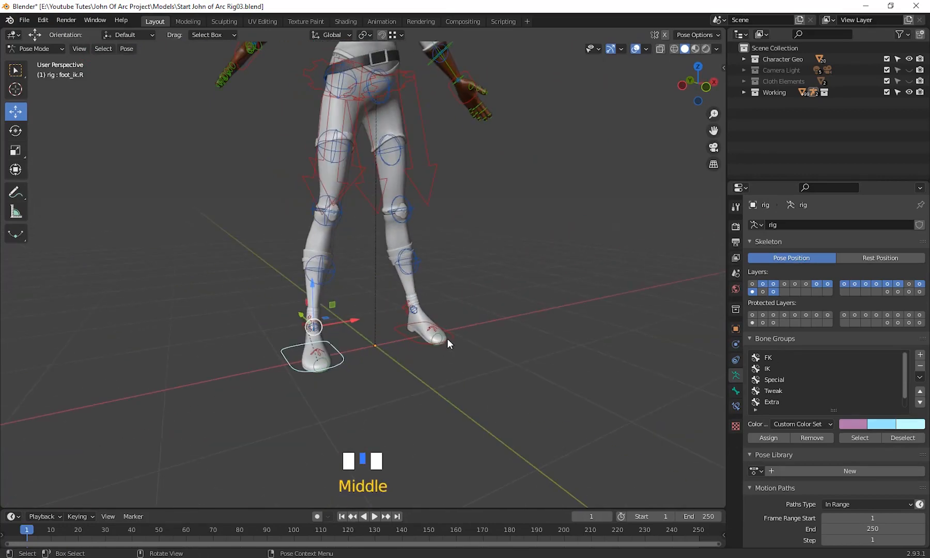
pyautogui.click(448, 339)
pyautogui.moveTo(542, 367)
pyautogui.mouseDown(button='middle')
pyautogui.moveTo(411, 349)
pyautogui.moveTo(534, 384)
pyautogui.mouseUp(button='middle')
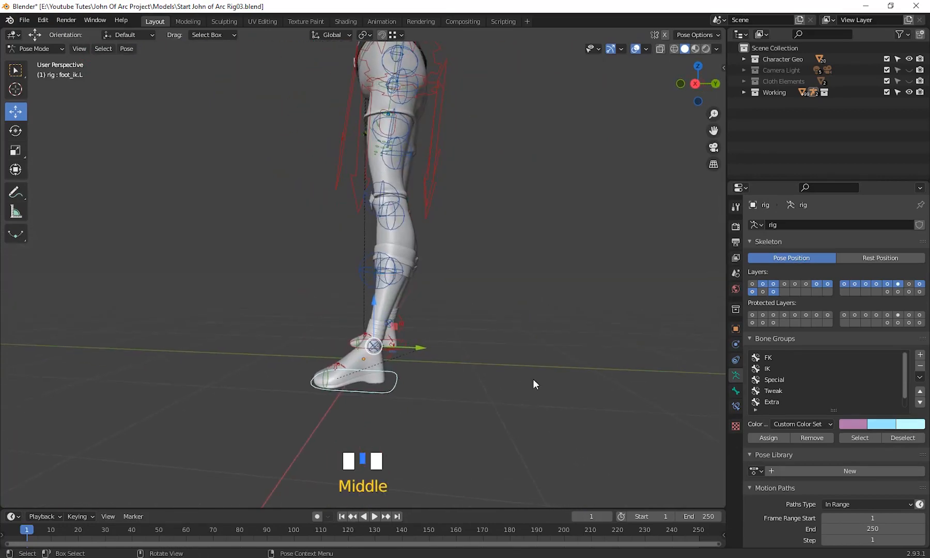
pyautogui.press('g')
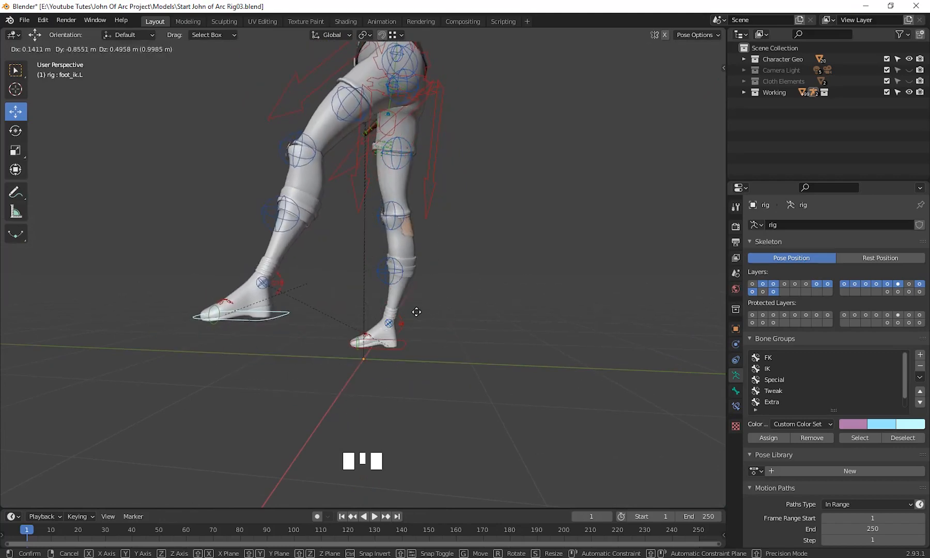
pyautogui.click(443, 296)
pyautogui.scroll(-1, 436, 337)
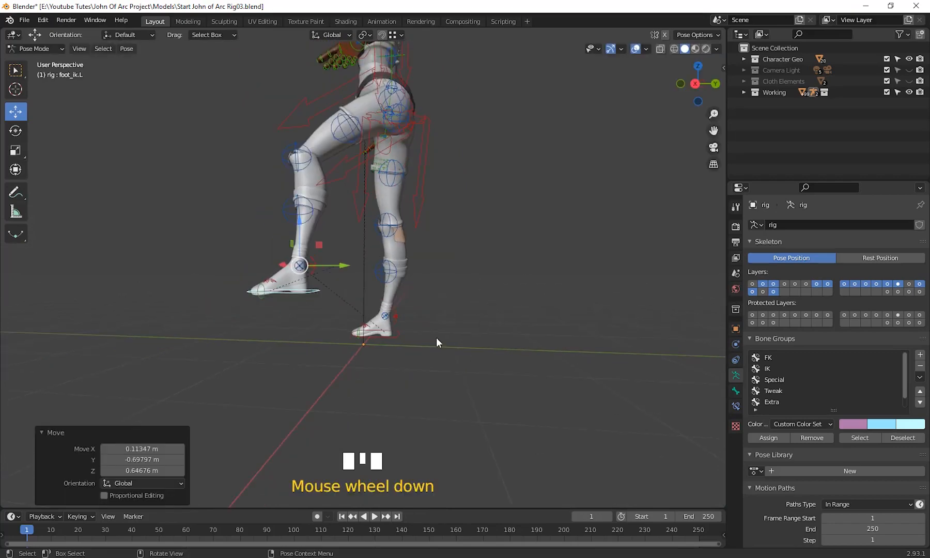
# Step: Inspect the exposed body patch behind the right knee and undo the left foot move
pyautogui.scroll(3, 398, 328)
pyautogui.keyDown('shift'); pyautogui.moveTo(399, 329); pyautogui.dragTo(492, 319, button='middle'); pyautogui.keyUp('shift')
pyautogui.scroll(2, 416, 390)
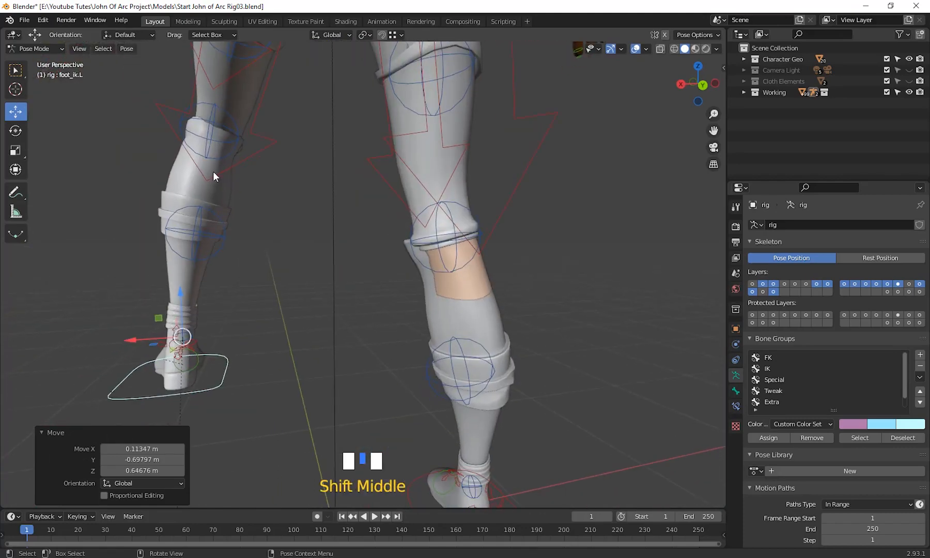
pyautogui.keyDown('shift'); pyautogui.moveTo(324, 328); pyautogui.dragTo(313, 341, button='middle'); pyautogui.keyUp('shift')
pyautogui.moveTo(473, 366); pyautogui.dragTo(479, 275, button='middle')
pyautogui.keyDown('shift'); pyautogui.moveTo(508, 307); pyautogui.dragTo(441, 449, button='middle'); pyautogui.keyUp('shift')
pyautogui.scroll(-2, 517, 326)
pyautogui.hotkey('ctrl', 'z')
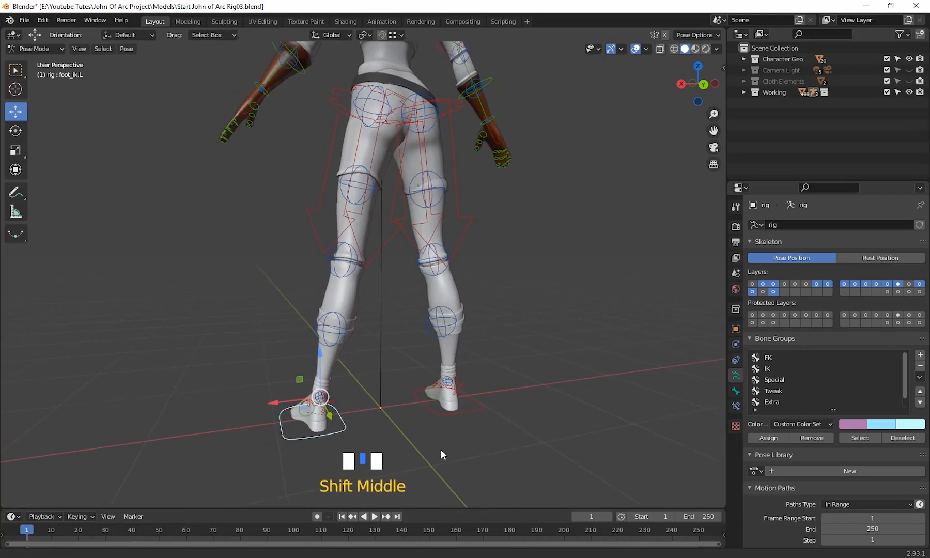
# Step: Return the rig to Object Mode with the backs of both legs in view
pyautogui.click(38, 48)
pyautogui.click(46, 60)
pyautogui.moveTo(326, 331); pyautogui.dragTo(332, 334, button='middle')
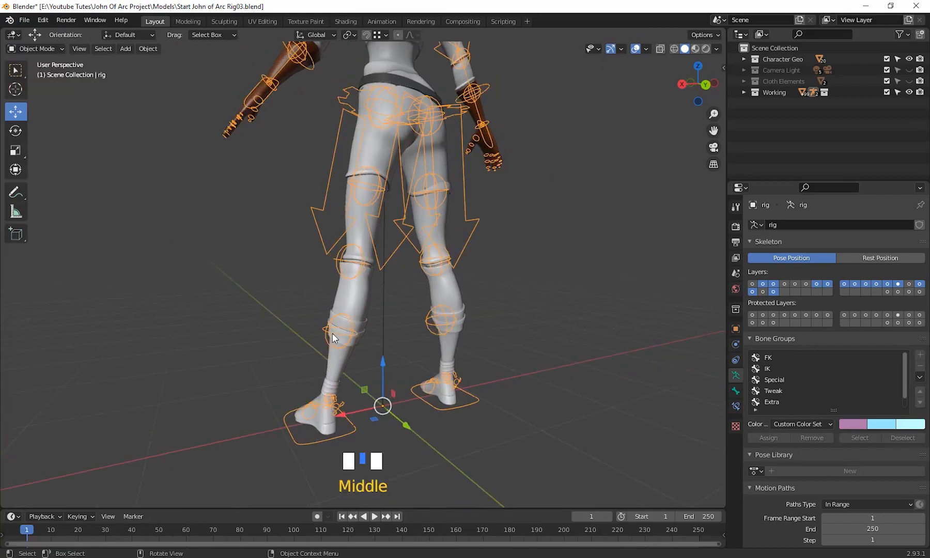
pyautogui.scroll(2, 332, 334)
pyautogui.keyDown('shift'); pyautogui.moveTo(452, 363); pyautogui.dragTo(521, 353, button='middle'); pyautogui.keyUp('shift')
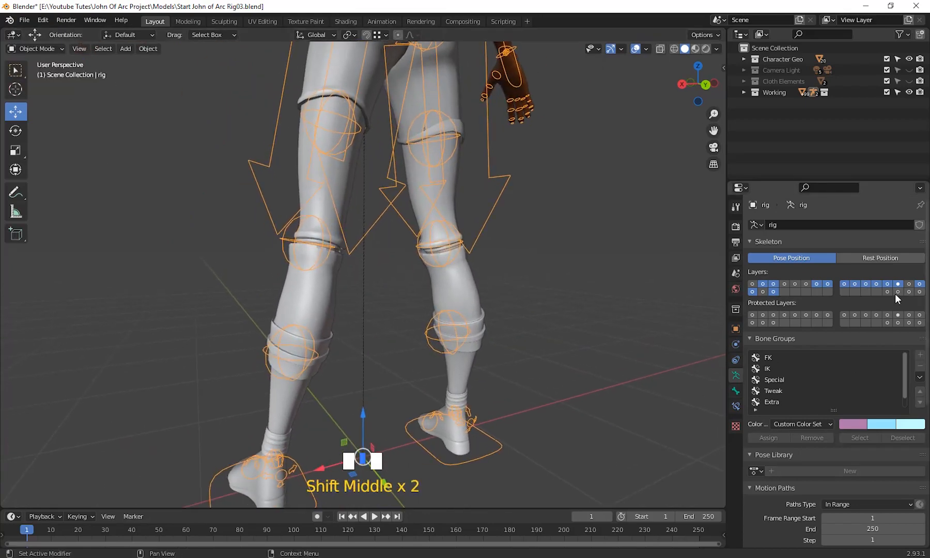
# Step: Hide the rig's control bone layers and show only the deformation bone layer
pyautogui.scroll(2, 889, 301)
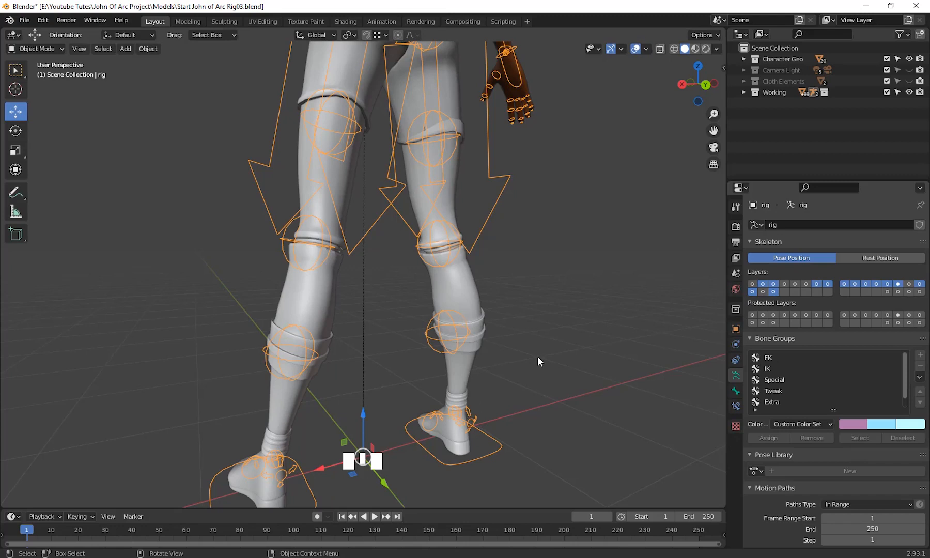
pyautogui.moveTo(538, 356); pyautogui.dragTo(465, 395, button='middle')
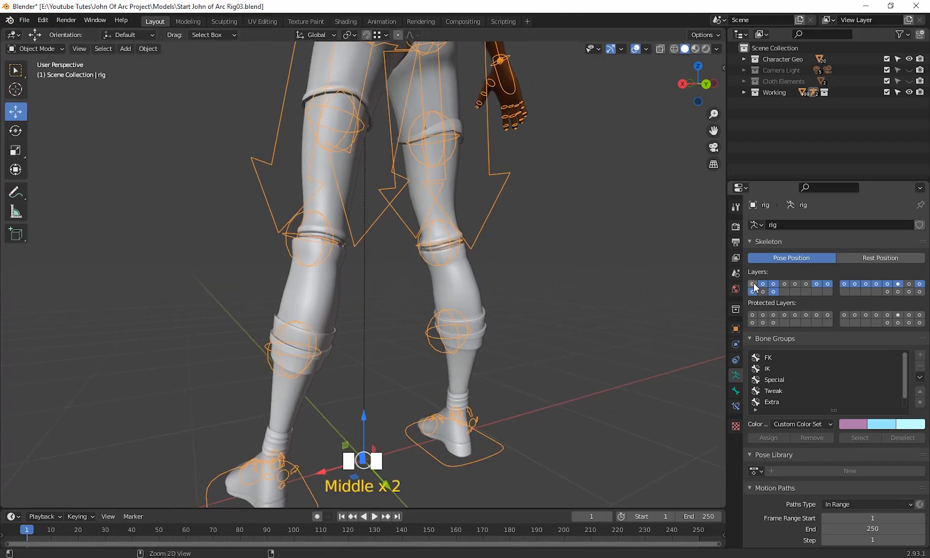
pyautogui.keyDown('shift'); pyautogui.moveTo(755, 285); pyautogui.dragTo(834, 284); pyautogui.keyUp('shift')
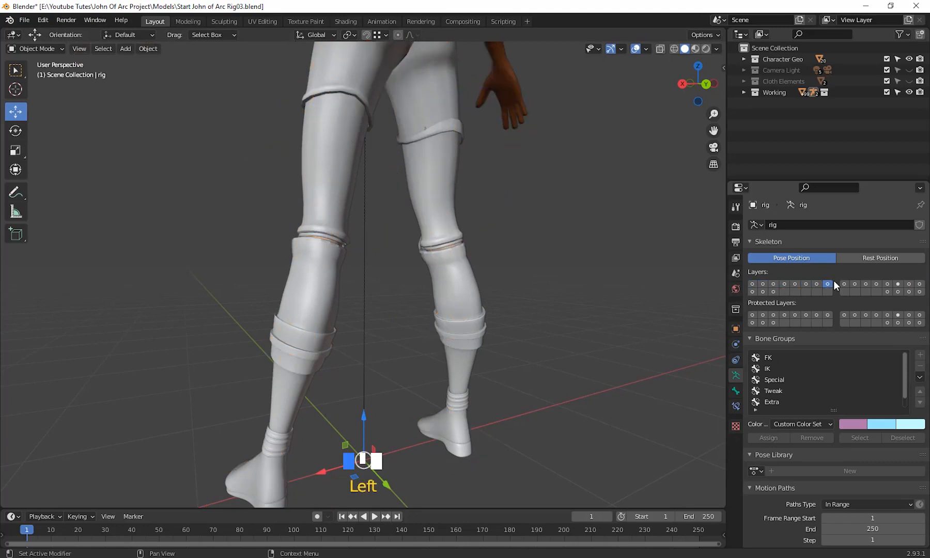
pyautogui.click(896, 291)
pyautogui.scroll(-2, 418, 362)
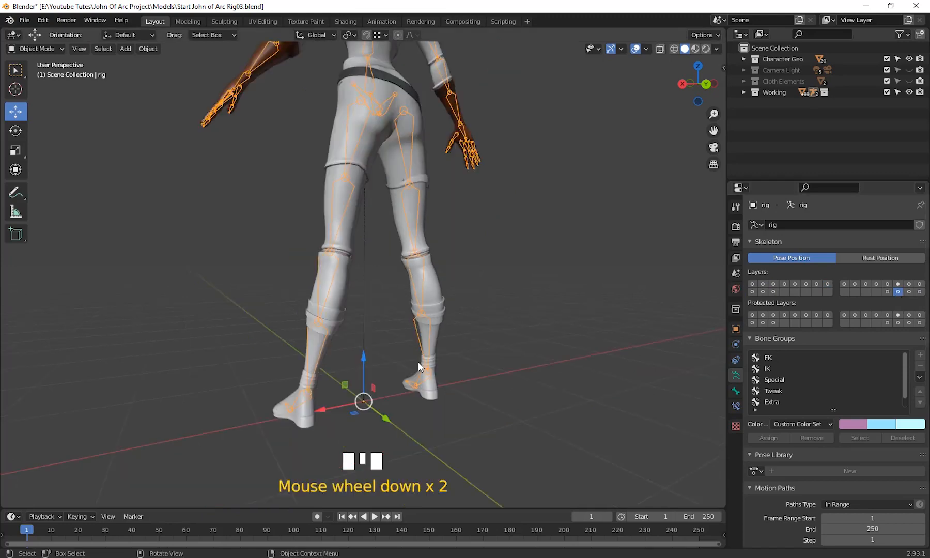
pyautogui.moveTo(418, 361); pyautogui.dragTo(364, 353, button='middle')
pyautogui.scroll(3, 452, 356)
pyautogui.moveTo(452, 357); pyautogui.dragTo(381, 264, button='middle')
pyautogui.scroll(1, 418, 394)
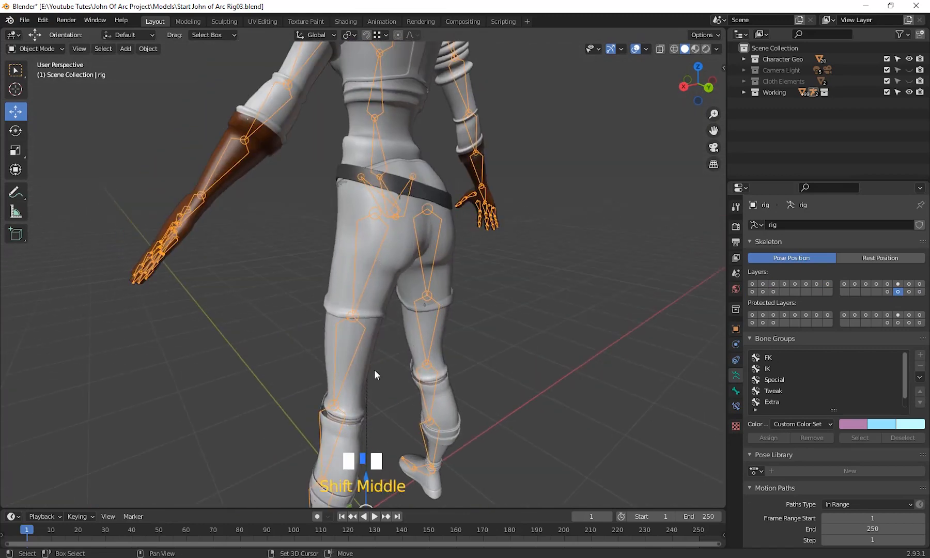
pyautogui.moveTo(374, 370); pyautogui.dragTo(406, 368, button='middle')
pyautogui.keyDown('shift'); pyautogui.click(352, 345); pyautogui.keyUp('shift')
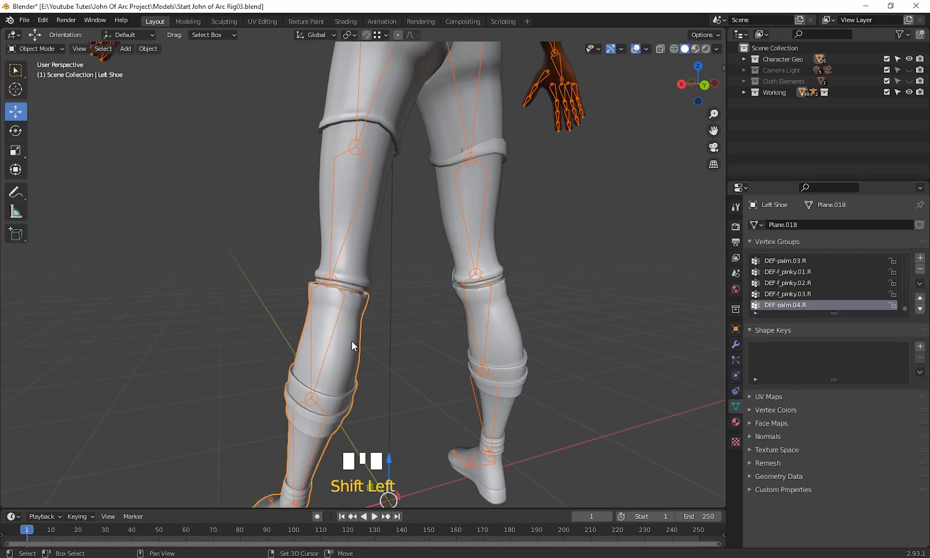
pyautogui.keyDown('shift'); pyautogui.click(498, 340); pyautogui.keyUp('shift')
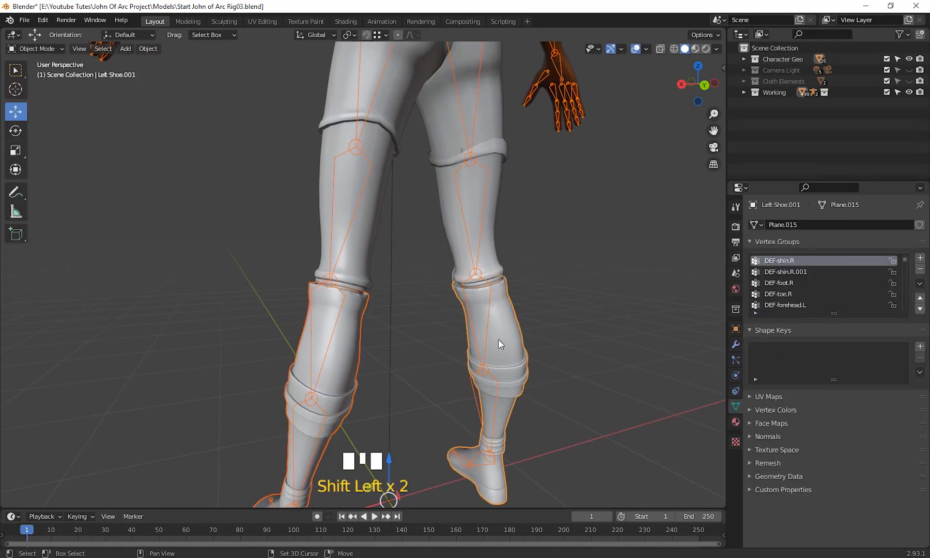
pyautogui.click(543, 322)
pyautogui.scroll(-2, 553, 352)
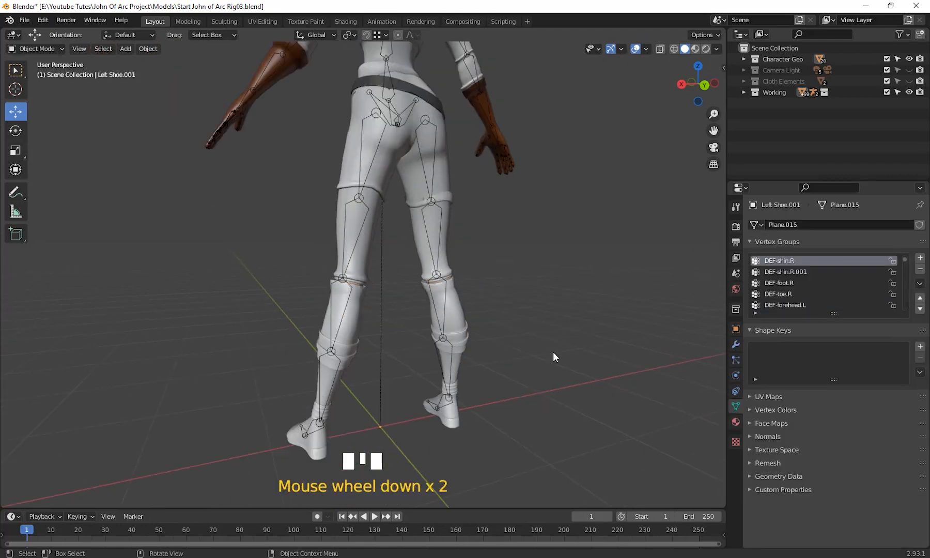
# Step: Select both boots with the left one active and join them into a single object
pyautogui.moveTo(553, 352); pyautogui.dragTo(451, 365, button='middle')
pyautogui.scroll(2, 490, 345)
pyautogui.scroll(-2, 417, 341)
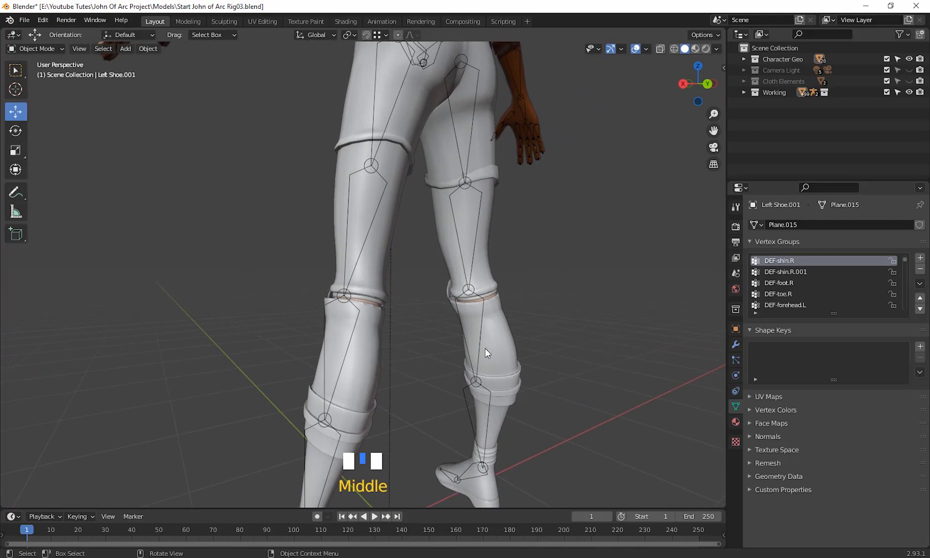
pyautogui.click(500, 346)
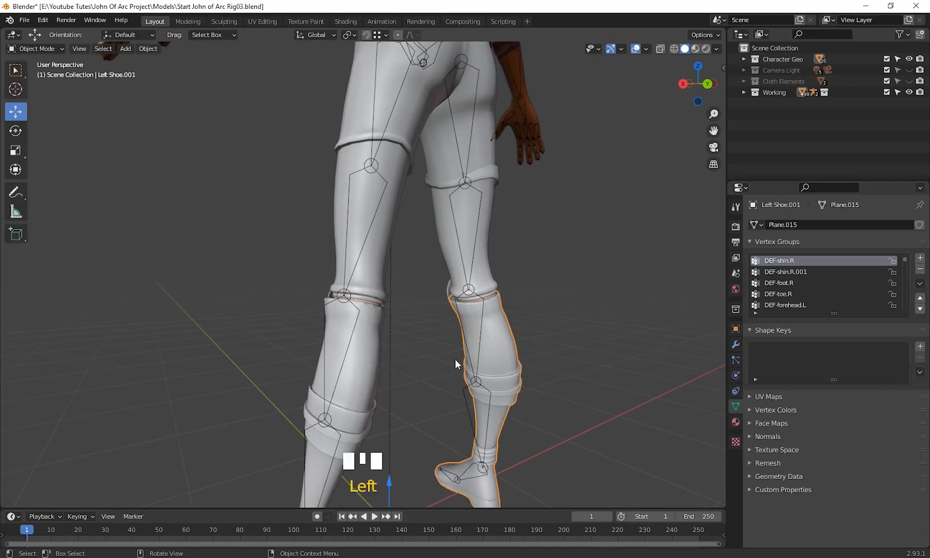
pyautogui.keyDown('shift'); pyautogui.click(365, 363); pyautogui.keyUp('shift')
pyautogui.scroll(-3, 508, 397)
pyautogui.moveTo(509, 397); pyautogui.dragTo(409, 359, button='middle')
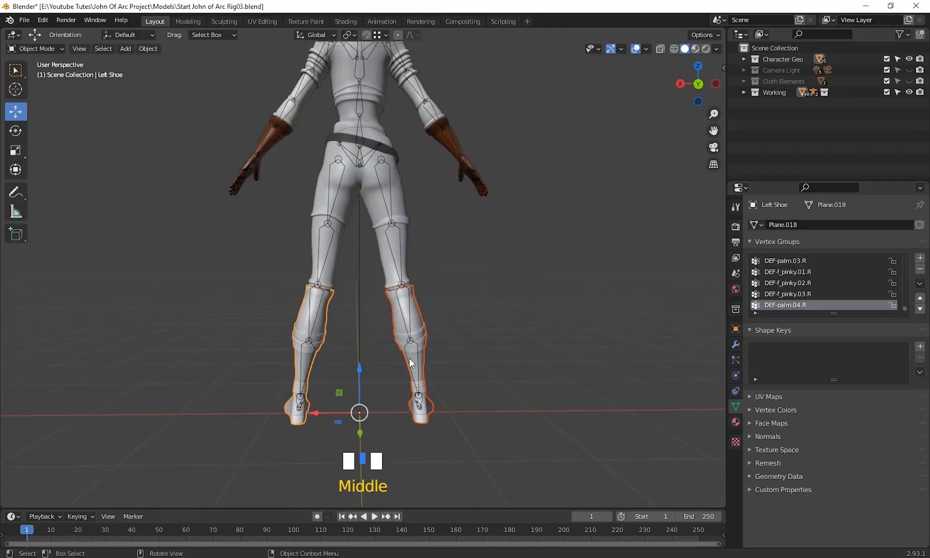
pyautogui.moveTo(318, 385); pyautogui.dragTo(506, 419, button='middle')
pyautogui.scroll(-2, 441, 385)
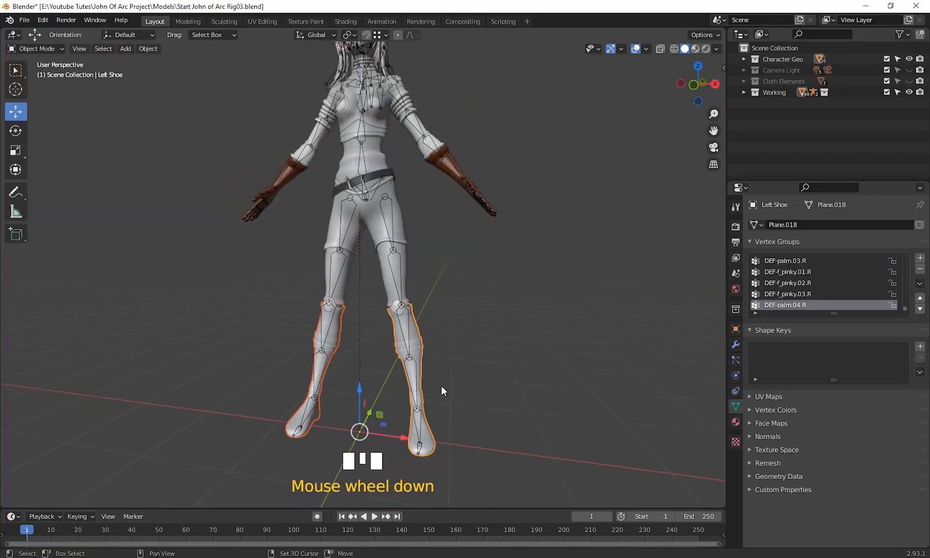
pyautogui.moveTo(442, 385); pyautogui.dragTo(381, 345, button='middle')
pyautogui.scroll(2, 476, 409)
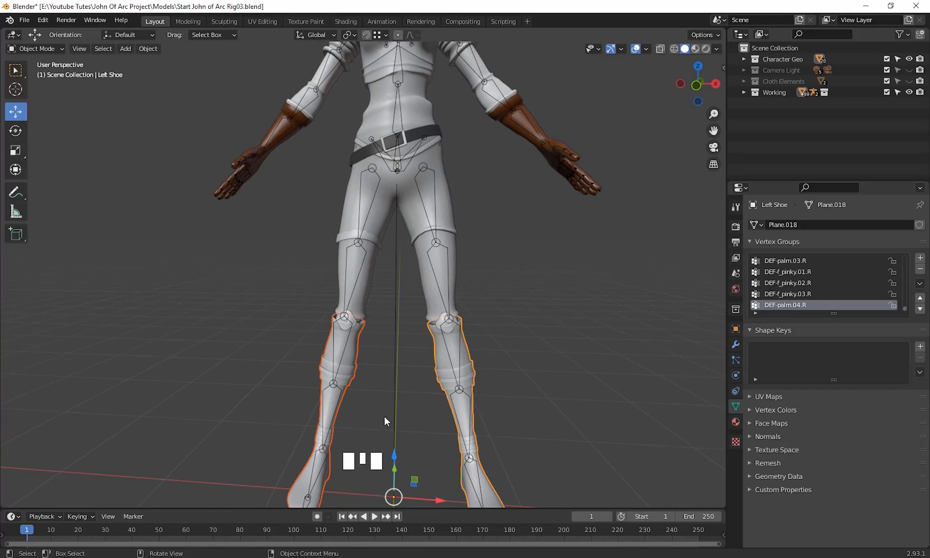
pyautogui.scroll(-2, 510, 417)
pyautogui.keyDown('shift'); pyautogui.moveTo(510, 418); pyautogui.dragTo(389, 363, button='middle'); pyautogui.keyUp('shift')
pyautogui.keyDown('shift'); pyautogui.scroll(-2, 505, 443); pyautogui.keyUp('shift')
pyautogui.scroll(2, 503, 398)
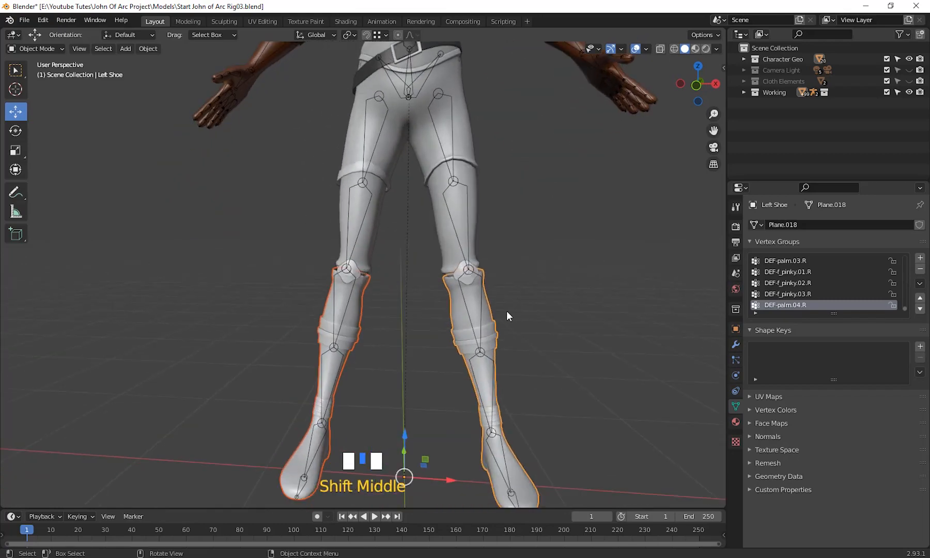
pyautogui.rightClick(553, 310)
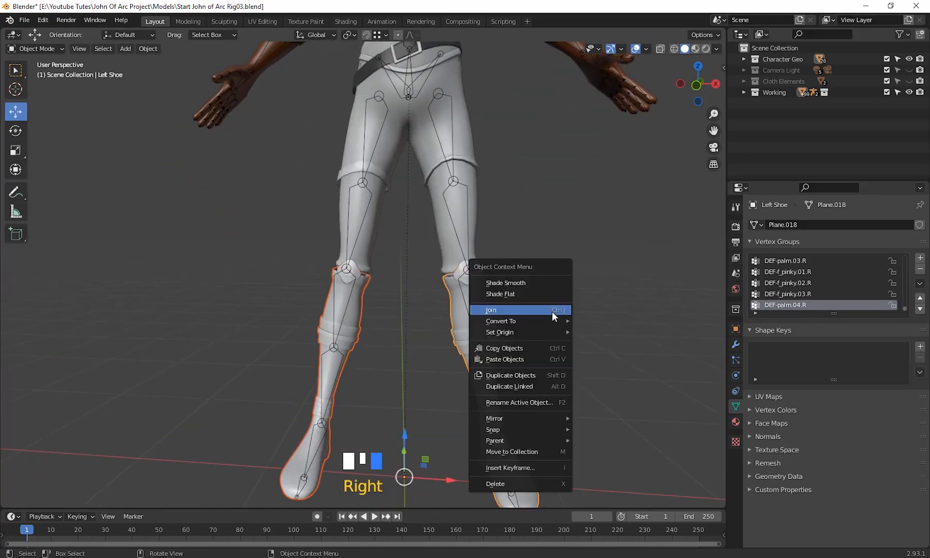
pyautogui.click(540, 312)
pyautogui.click(540, 313)
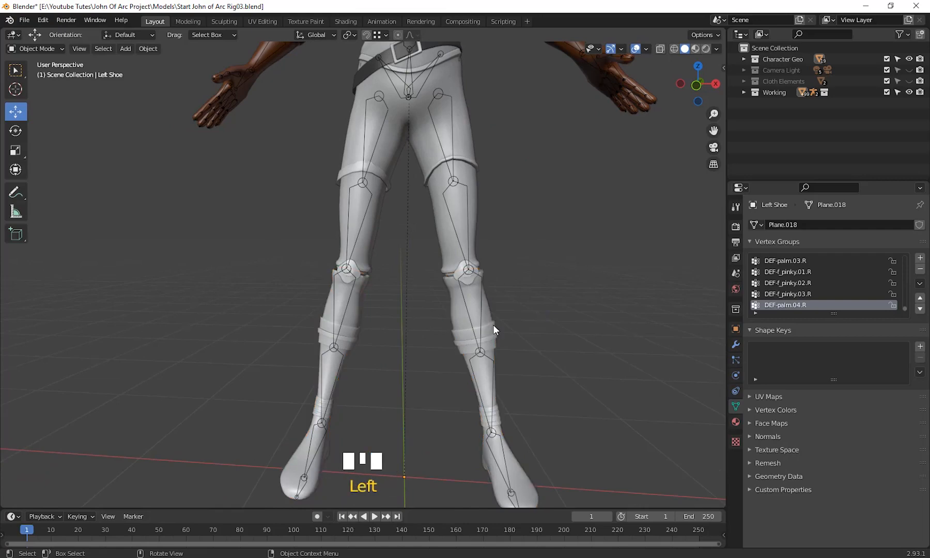
# Step: Select the rig together with the joined boots as the active object and enter Weight Paint mode
pyautogui.doubleClick(493, 325)
pyautogui.moveTo(551, 354); pyautogui.dragTo(450, 373, button='middle')
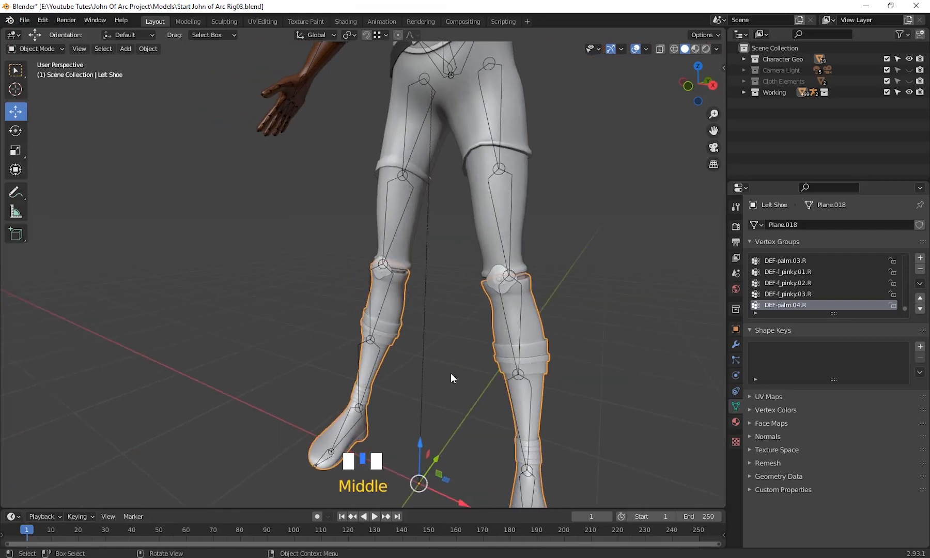
pyautogui.click(388, 305)
pyautogui.keyDown('shift'); pyautogui.click(390, 306); pyautogui.keyUp('shift')
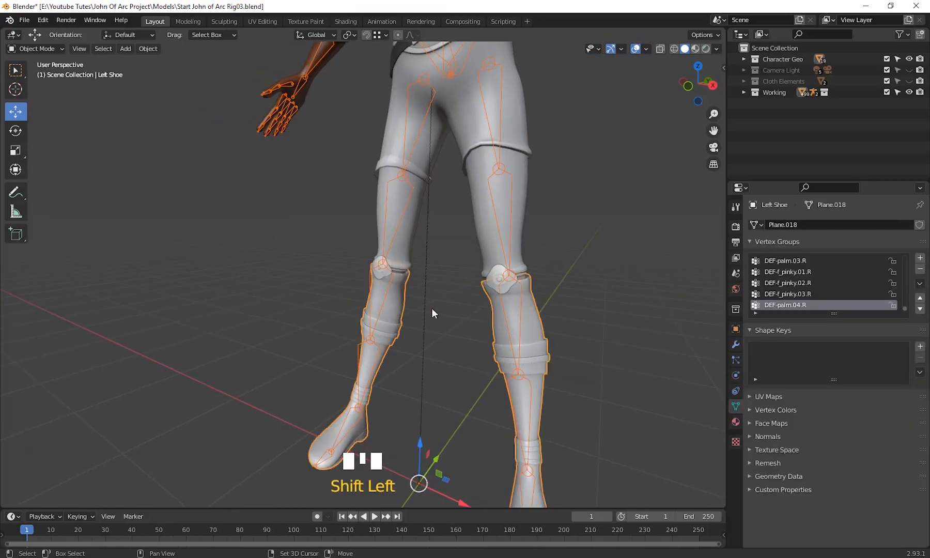
pyautogui.click(42, 49)
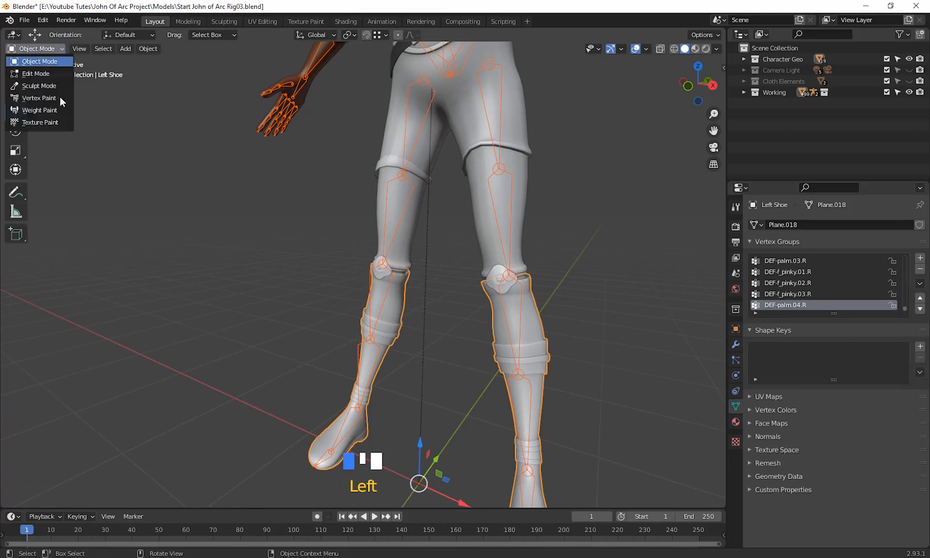
pyautogui.click(60, 109)
# Step: Display the DEF-shin.L weights and examine their influence on both boots from behind
pyautogui.moveTo(541, 302)
pyautogui.mouseDown(button='middle')
pyautogui.moveTo(496, 330)
pyautogui.moveTo(426, 332)
pyautogui.moveTo(380, 309)
pyautogui.moveTo(429, 202)
pyautogui.moveTo(422, 285)
pyautogui.moveTo(407, 276)
pyautogui.moveTo(426, 286)
pyautogui.moveTo(415, 290)
pyautogui.moveTo(452, 302)
pyautogui.moveTo(451, 313)
pyautogui.mouseUp(button='middle')
pyautogui.scroll(-3, 468, 353)
pyautogui.scroll(2, 381, 309)
pyautogui.scroll(2, 453, 290)
pyautogui.keyDown('ctrl'); pyautogui.click(362, 220); pyautogui.keyUp('ctrl')
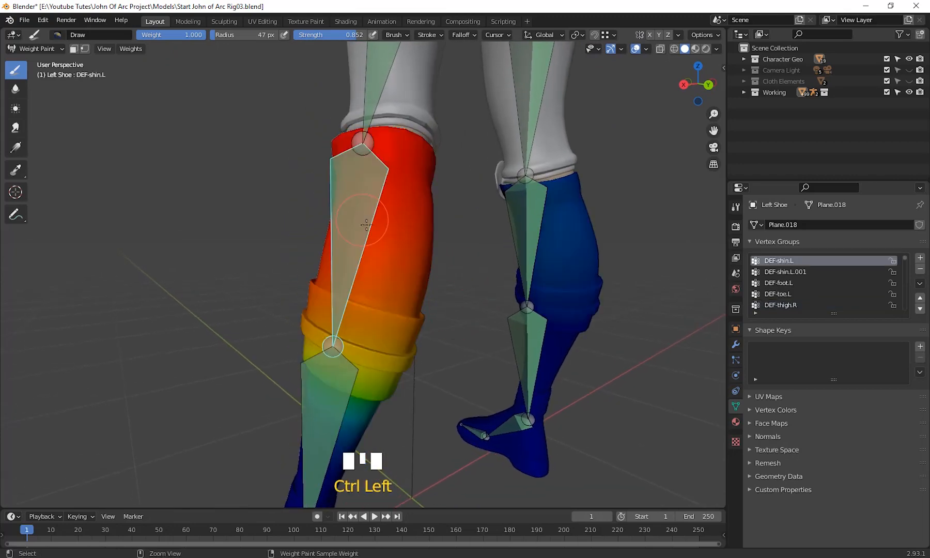
pyautogui.moveTo(467, 279); pyautogui.dragTo(654, 212, button='middle')
pyautogui.scroll(2, 495, 291)
pyautogui.keyDown('shift'); pyautogui.moveTo(643, 259); pyautogui.dragTo(489, 277, button='middle'); pyautogui.keyUp('shift')
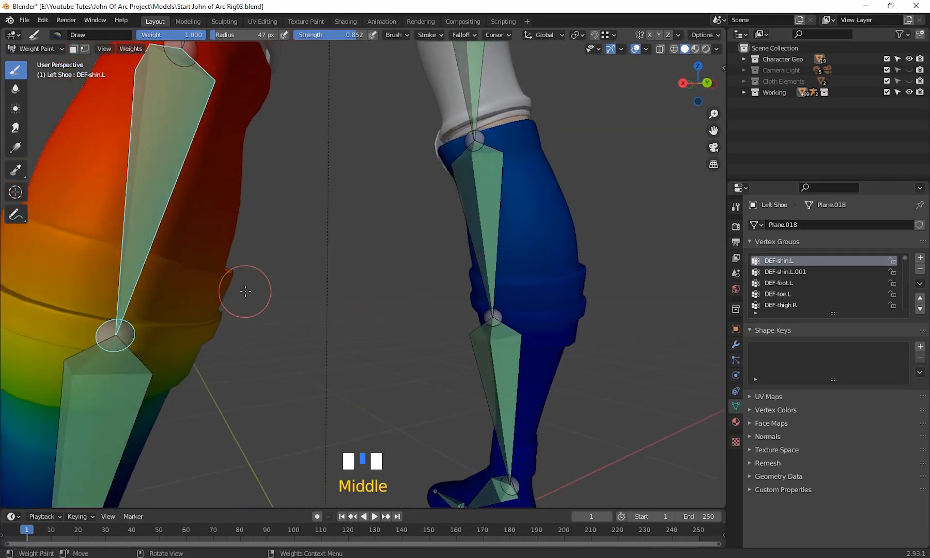
pyautogui.keyDown('shift'); pyautogui.moveTo(303, 346); pyautogui.dragTo(369, 322, button='middle'); pyautogui.keyUp('shift')
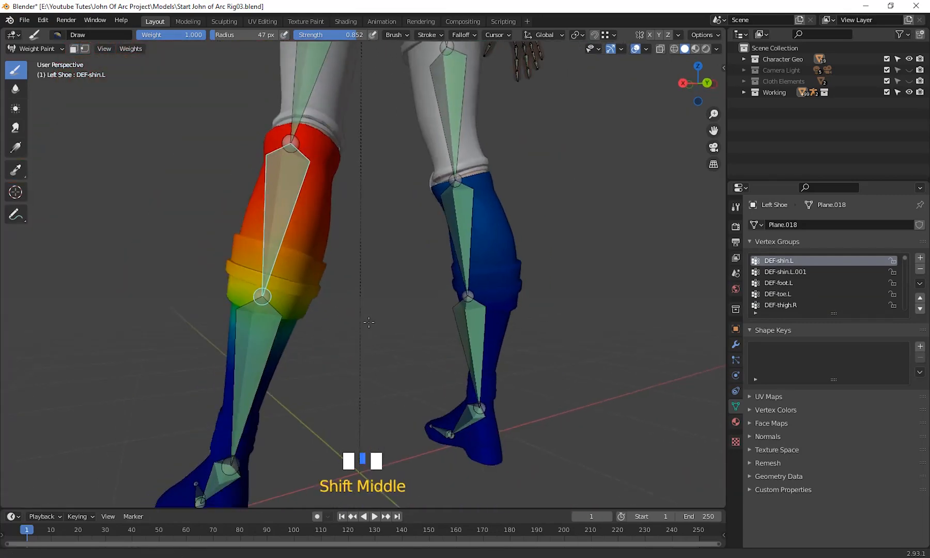
# Step: Check the DEF-shin.L.001 and DEF-thigh.L.001 weights on the boots, and return to the DEF-shin.L group
pyautogui.keyDown('ctrl'); pyautogui.click(267, 348); pyautogui.keyUp('ctrl')
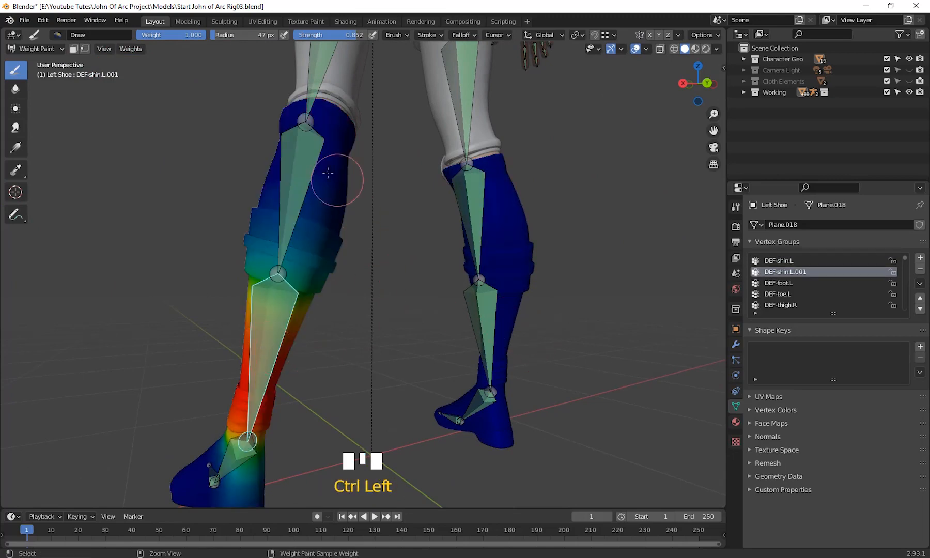
pyautogui.keyDown('ctrl'); pyautogui.click(304, 161); pyautogui.keyUp('ctrl')
pyautogui.keyDown('shift'); pyautogui.moveTo(391, 231); pyautogui.dragTo(381, 358, button='middle'); pyautogui.keyUp('shift')
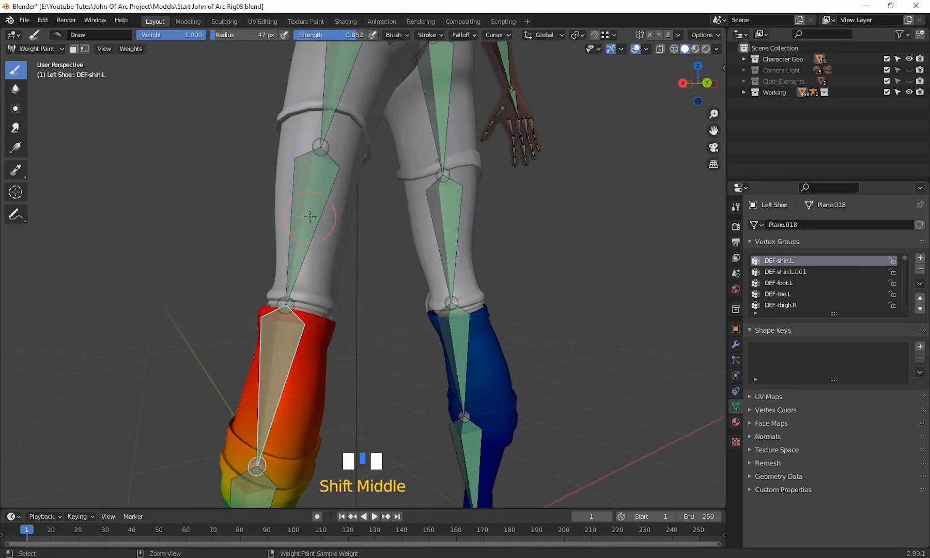
pyautogui.keyDown('ctrl'); pyautogui.click(309, 217); pyautogui.keyUp('ctrl')
pyautogui.keyDown('shift'); pyautogui.moveTo(433, 325); pyautogui.dragTo(406, 298, button='middle'); pyautogui.keyUp('shift')
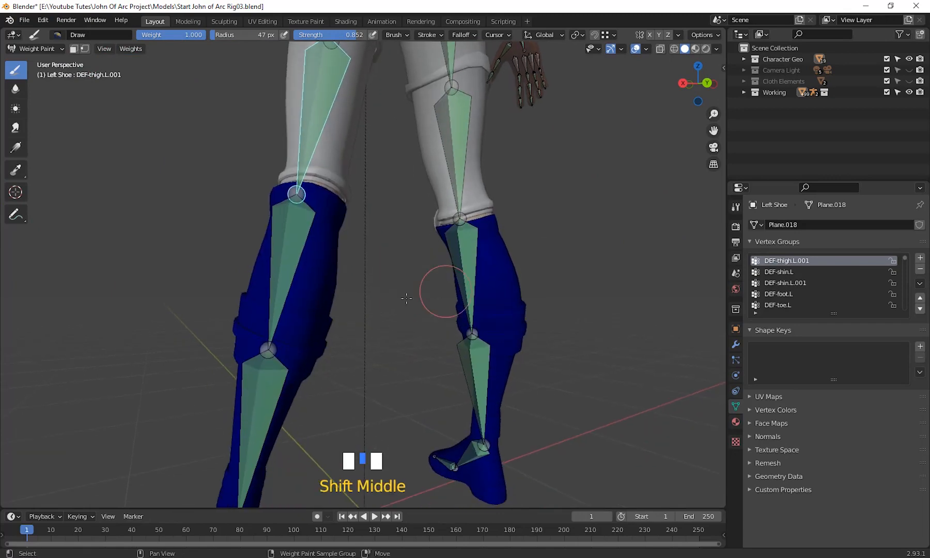
pyautogui.keyDown('ctrl'); pyautogui.click(293, 274); pyautogui.keyUp('ctrl')
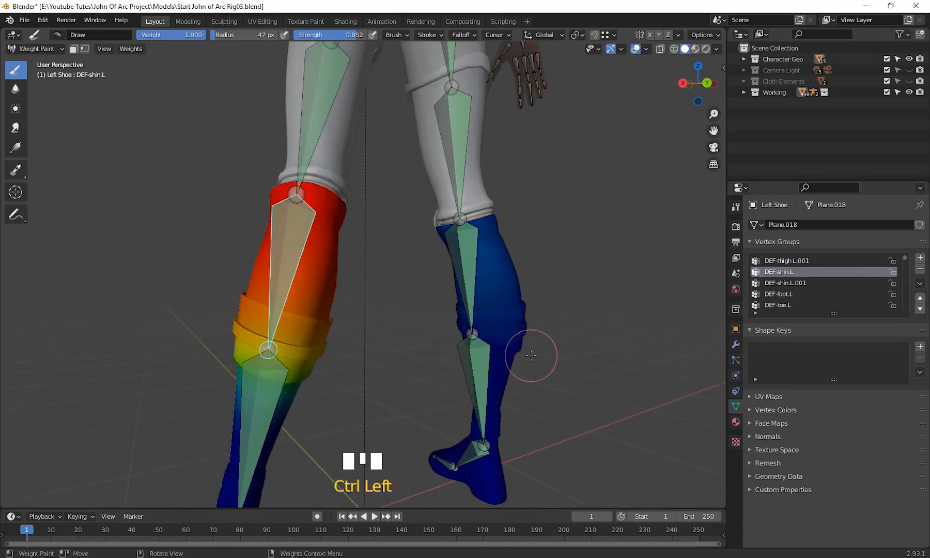
# Step: Set the Draw brush to weight 0 and strength 1, and erase DEF-shin.L influence from the right boot's upper calf
pyautogui.scroll(1, 550, 364)
pyautogui.moveTo(531, 356); pyautogui.dragTo(509, 324, button='middle')
pyautogui.scroll(2, 595, 359)
pyautogui.moveTo(509, 324); pyautogui.dragTo(564, 318, button='middle')
pyautogui.scroll(-1, 579, 330)
pyautogui.scroll(1, 548, 338)
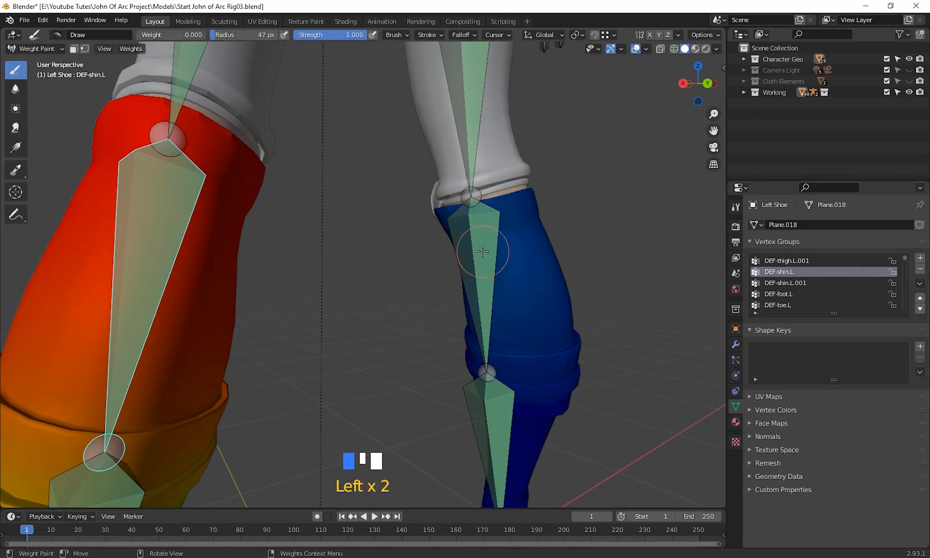
pyautogui.moveTo(512, 218)
pyautogui.mouseDown()
pyautogui.moveTo(542, 276)
pyautogui.moveTo(569, 224)
pyautogui.mouseUp()
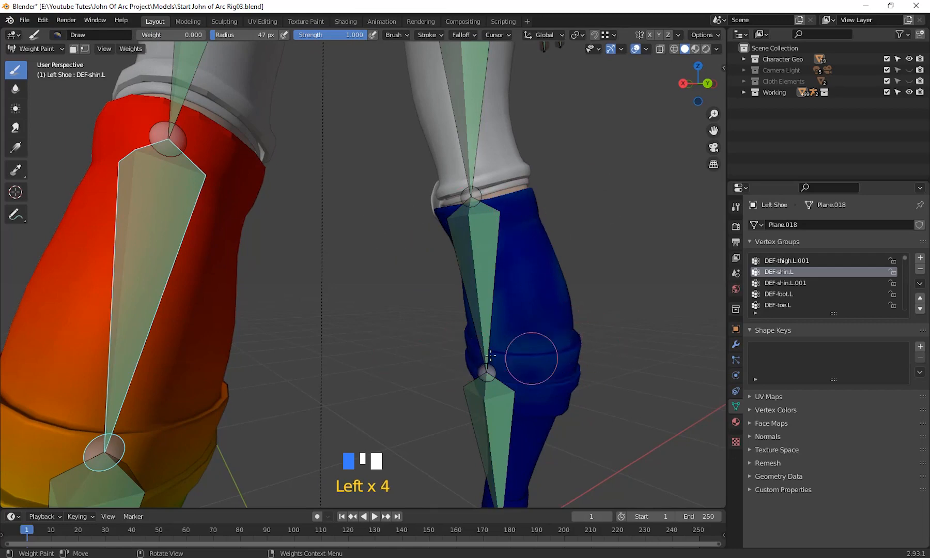
# Step: Enlarge the brush radius to 124 px and erase DEF-shin.L weights across the back of the right boot's calf
pyautogui.moveTo(582, 346); pyautogui.dragTo(588, 379, button='middle')
pyautogui.scroll(3, 492, 272)
pyautogui.moveTo(492, 272)
pyautogui.keyDown('shift'); pyautogui.mouseDown(button='middle')
pyautogui.moveTo(457, 380)
pyautogui.moveTo(477, 357)
pyautogui.mouseUp(button='middle'); pyautogui.keyUp('shift')
pyautogui.scroll(-1, 476, 351)
pyautogui.press('f')
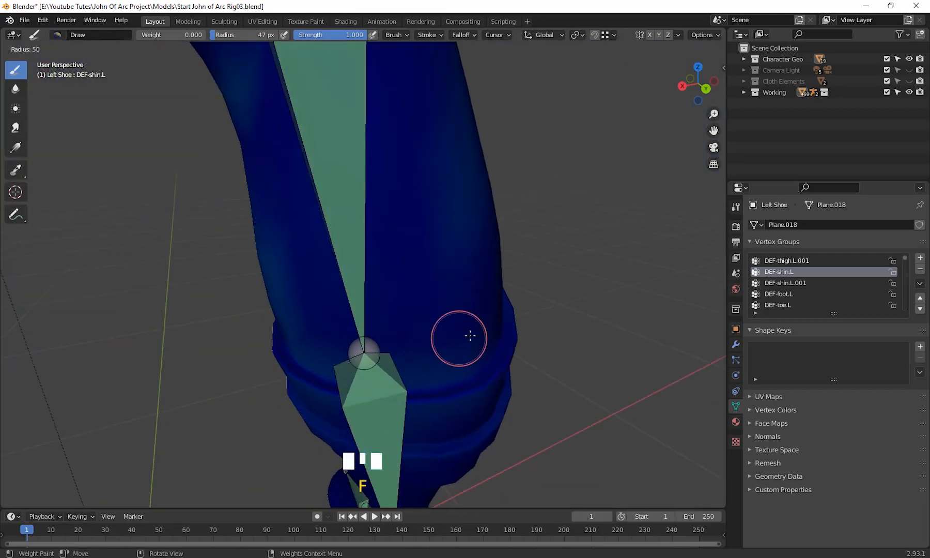
pyautogui.click(528, 337)
pyautogui.moveTo(495, 337); pyautogui.dragTo(457, 367)
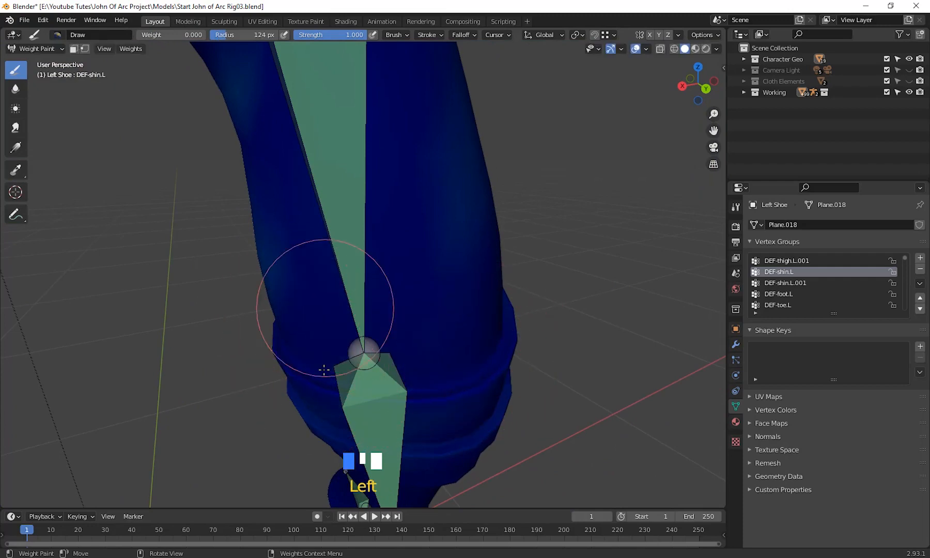
pyautogui.moveTo(324, 370); pyautogui.dragTo(234, 74)
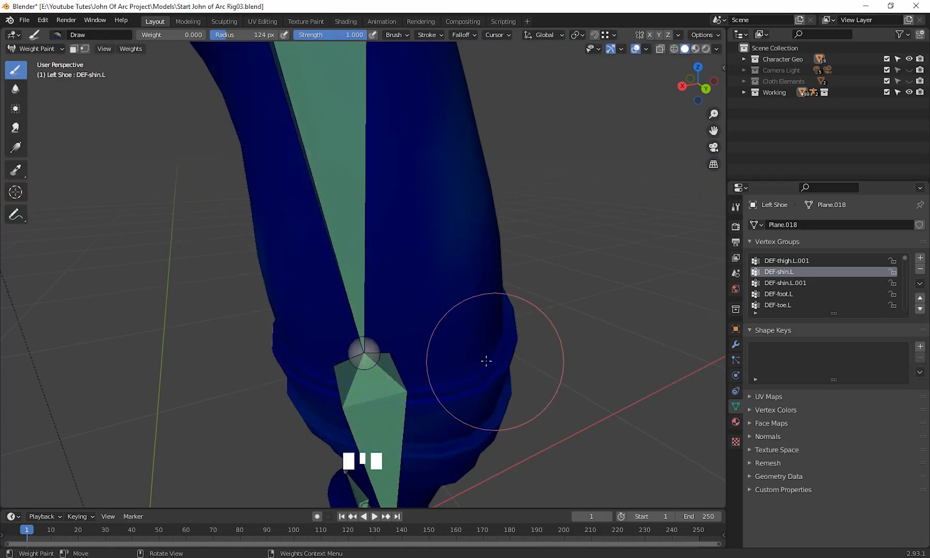
# Step: Erase the remaining DEF-shin.L weights around the cuff and outer side of the right boot
pyautogui.moveTo(486, 361); pyautogui.dragTo(440, 375, button='middle')
pyautogui.moveTo(440, 376)
pyautogui.mouseDown()
pyautogui.moveTo(291, 208)
pyautogui.moveTo(193, 116)
pyautogui.mouseUp()
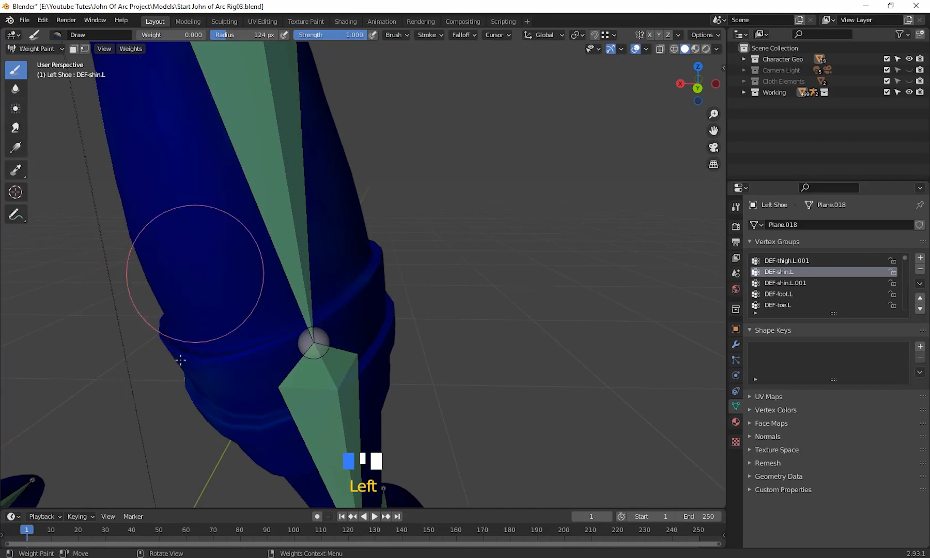
pyautogui.moveTo(180, 360); pyautogui.dragTo(355, 293)
pyautogui.moveTo(356, 294)
pyautogui.mouseDown(button='middle')
pyautogui.moveTo(269, 289)
pyautogui.moveTo(179, 178)
pyautogui.mouseUp(button='middle')
pyautogui.moveTo(179, 178); pyautogui.dragTo(98, 141)
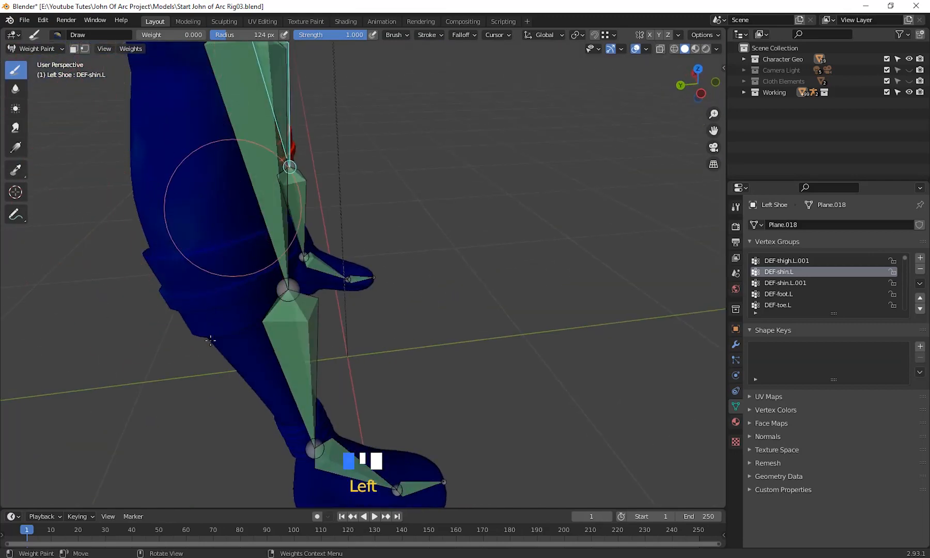
# Step: Clear leftover DEF-shin.L weights from the right boot's inner side, foot and front
pyautogui.moveTo(304, 397); pyautogui.dragTo(431, 353, button='middle')
pyautogui.scroll(-2, 355, 179)
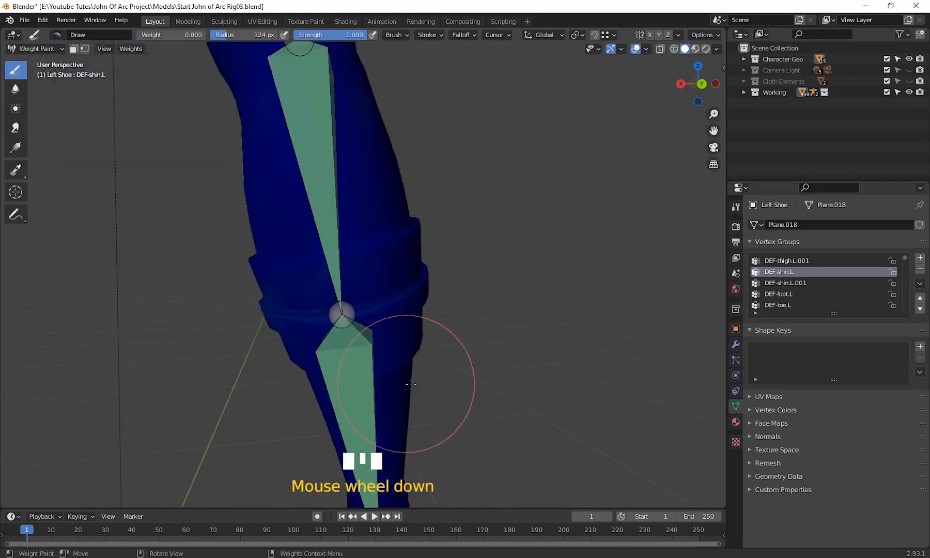
pyautogui.moveTo(355, 179); pyautogui.dragTo(514, 189, button='middle')
pyautogui.moveTo(459, 308); pyautogui.dragTo(459, 308)
pyautogui.moveTo(459, 308); pyautogui.dragTo(475, 290, button='middle')
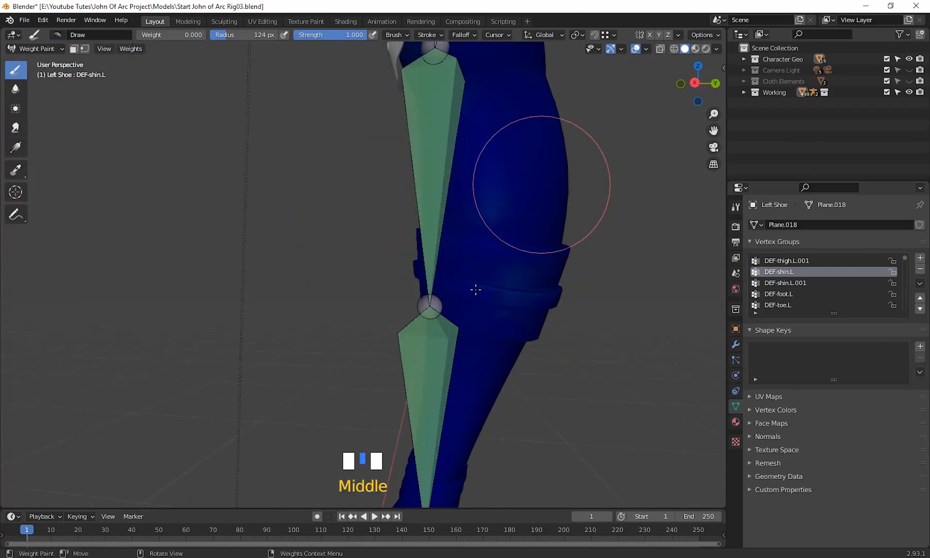
pyautogui.keyDown('shift'); pyautogui.moveTo(547, 417); pyautogui.dragTo(517, 341, button='middle'); pyautogui.keyUp('shift')
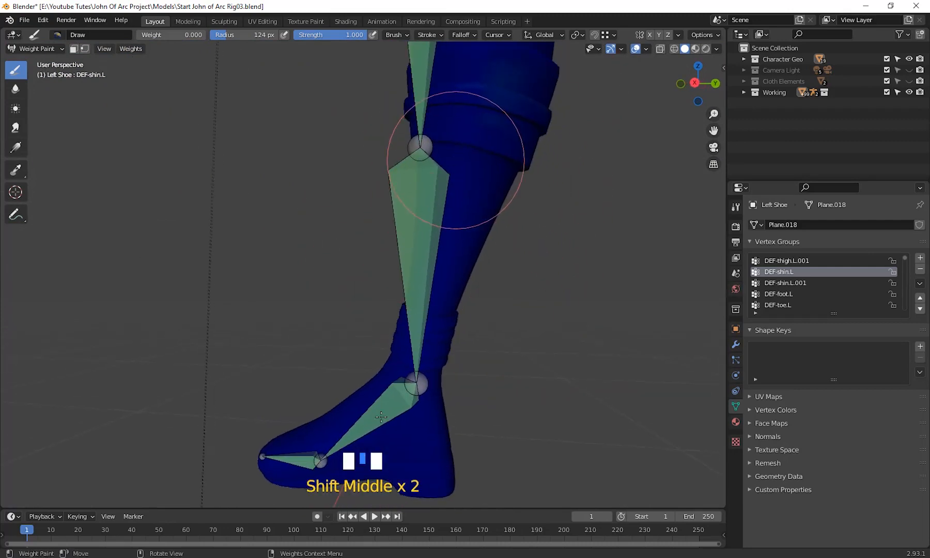
pyautogui.click(413, 480)
pyautogui.moveTo(413, 481)
pyautogui.mouseDown(button='middle')
pyautogui.moveTo(458, 453)
pyautogui.moveTo(343, 353)
pyautogui.moveTo(326, 160)
pyautogui.moveTo(372, 217)
pyautogui.moveTo(411, 230)
pyautogui.mouseUp(button='middle')
pyautogui.click(326, 160)
pyautogui.click(411, 231)
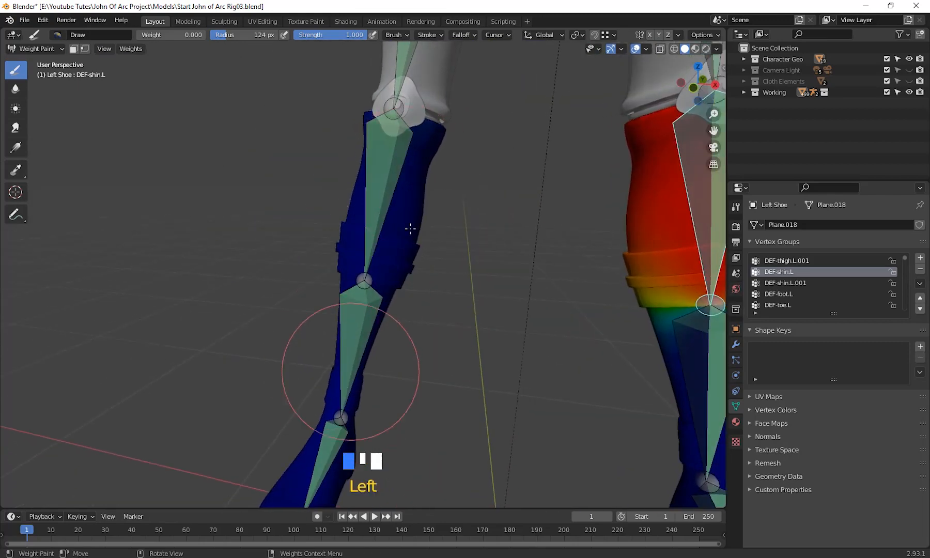
# Step: Display the DEF-shin.R weights on the boots from the front
pyautogui.scroll(-2, 444, 347)
pyautogui.scroll(-1, 444, 349)
pyautogui.keyDown('shift'); pyautogui.moveTo(439, 359); pyautogui.dragTo(391, 347, button='middle'); pyautogui.keyUp('shift')
pyautogui.scroll(2, 433, 398)
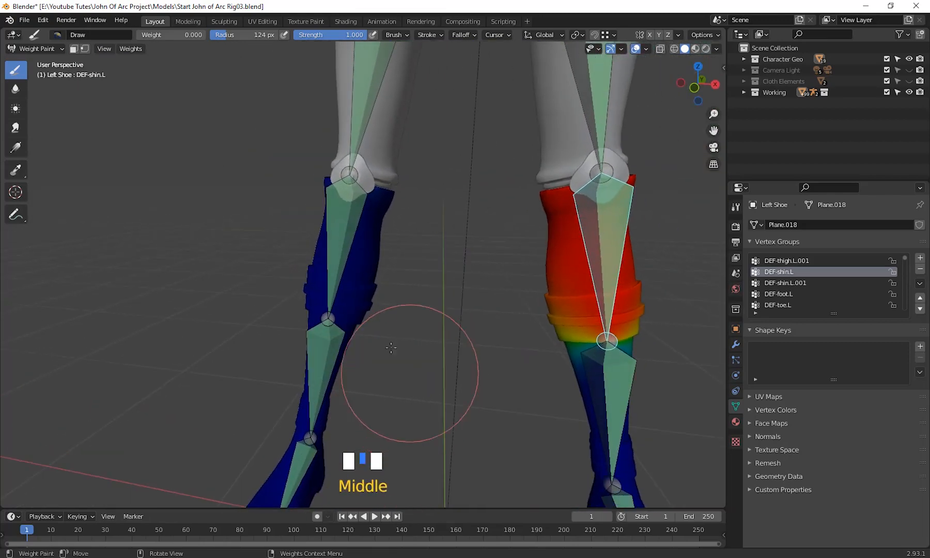
pyautogui.keyDown('ctrl'); pyautogui.click(362, 282); pyautogui.keyUp('ctrl')
pyautogui.scroll(-2, 386, 405)
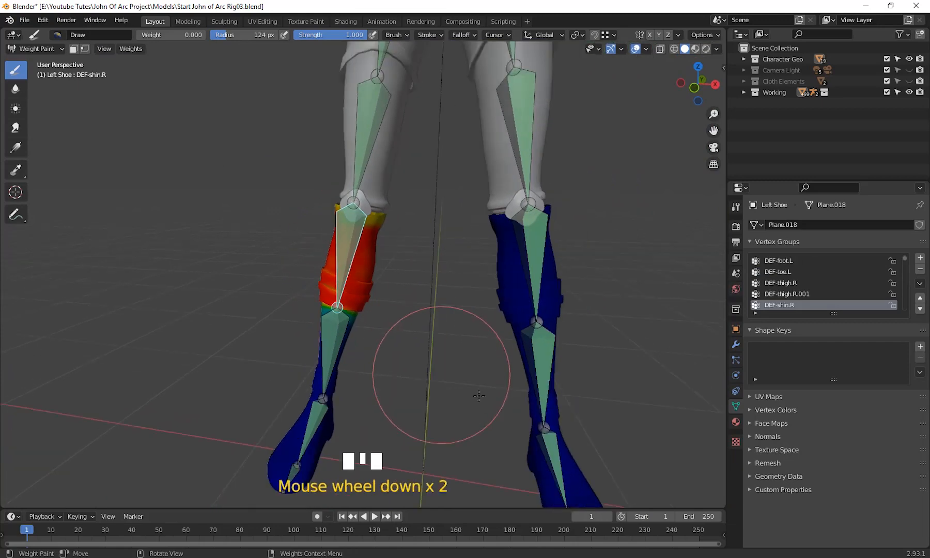
# Step: Display the DEF-shin.L.001 weights and erase them from the back of the left boot's calf and upper cuff
pyautogui.moveTo(386, 405)
pyautogui.mouseDown(button='middle')
pyautogui.moveTo(513, 409)
pyautogui.moveTo(418, 398)
pyautogui.moveTo(408, 412)
pyautogui.mouseUp(button='middle')
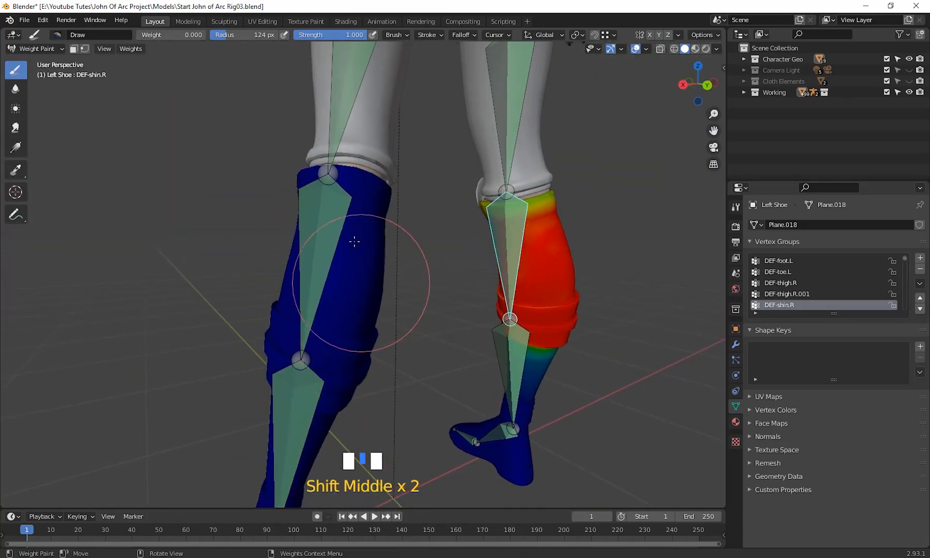
pyautogui.moveTo(323, 421); pyautogui.dragTo(315, 197, button='middle')
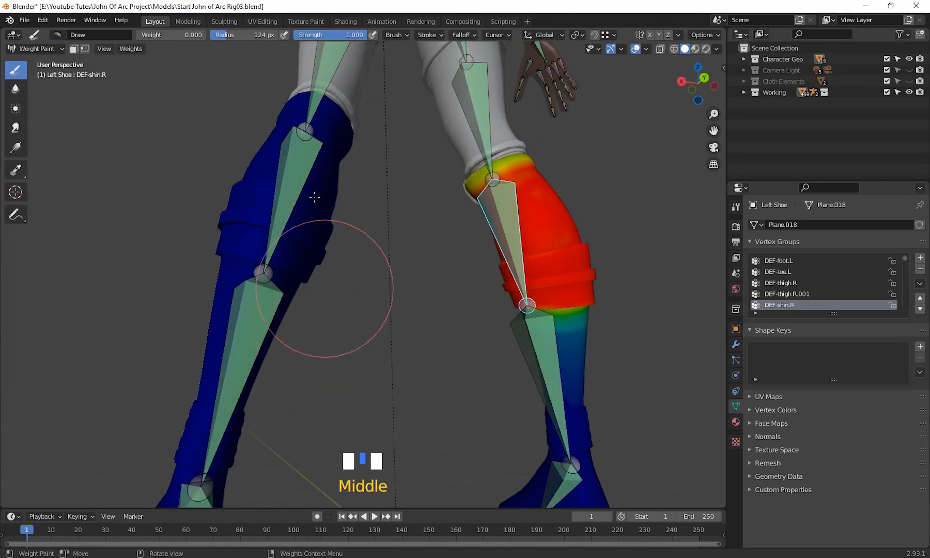
pyautogui.keyDown('ctrl'); pyautogui.click(248, 335); pyautogui.keyUp('ctrl')
pyautogui.moveTo(360, 373); pyautogui.dragTo(382, 362, button='middle')
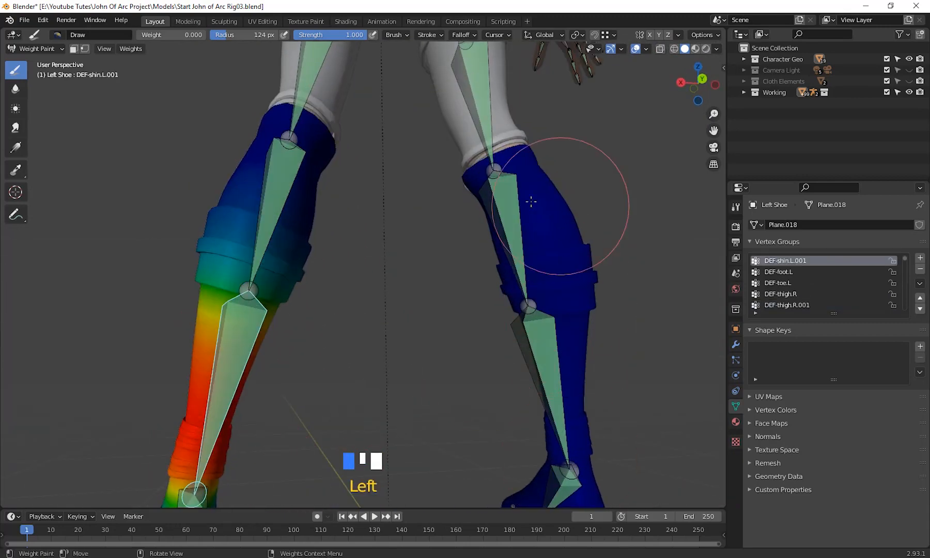
pyautogui.moveTo(491, 115); pyautogui.dragTo(299, 165)
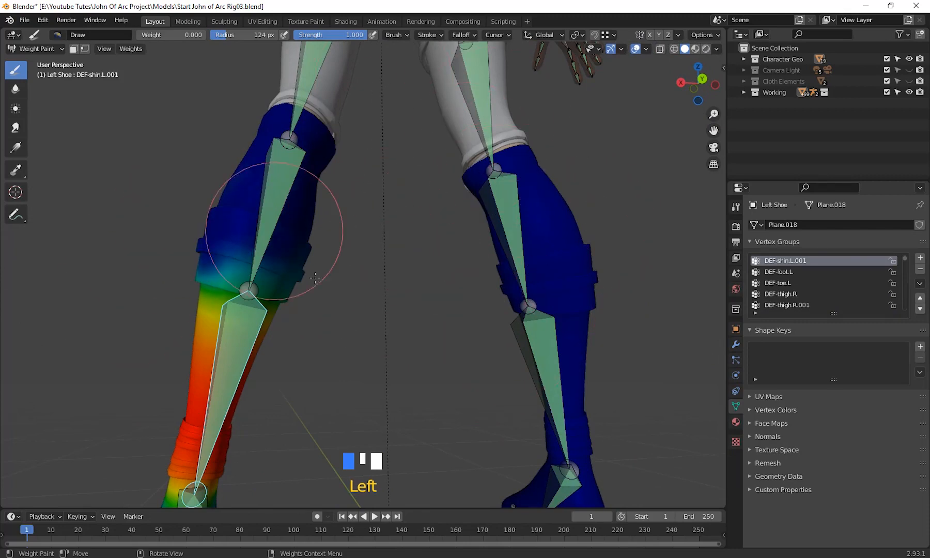
pyautogui.moveTo(315, 278); pyautogui.dragTo(247, 261)
# Step: Compare the DEF-shin.R, DEF-shin.L and DEF-shin.L.001 weight distribution on both boots from the front
pyautogui.moveTo(155, 341); pyautogui.dragTo(541, 260, button='middle')
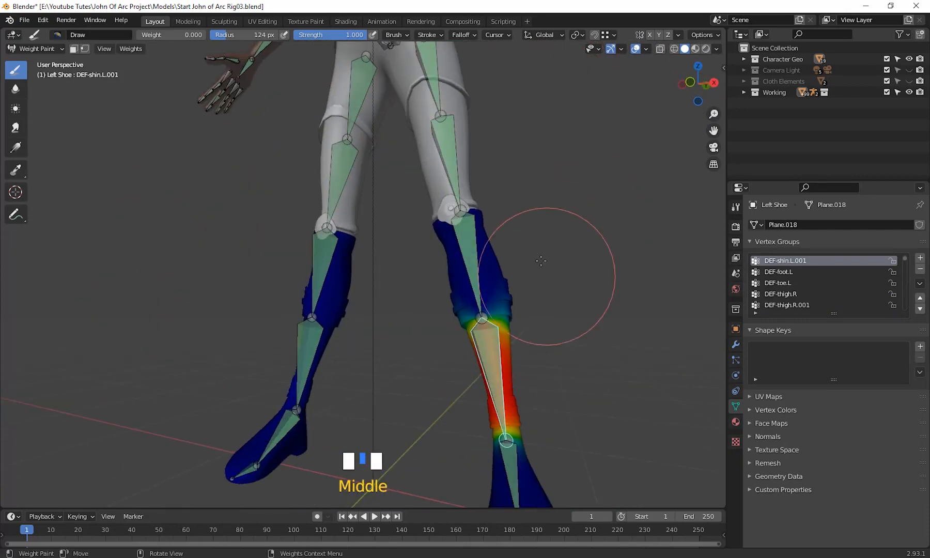
pyautogui.moveTo(460, 269)
pyautogui.mouseDown(button='middle')
pyautogui.moveTo(362, 331)
pyautogui.moveTo(291, 280)
pyautogui.moveTo(316, 338)
pyautogui.moveTo(355, 363)
pyautogui.mouseUp(button='middle')
pyautogui.scroll(2, 344, 338)
pyautogui.keyDown('ctrl'); pyautogui.click(296, 278); pyautogui.keyUp('ctrl')
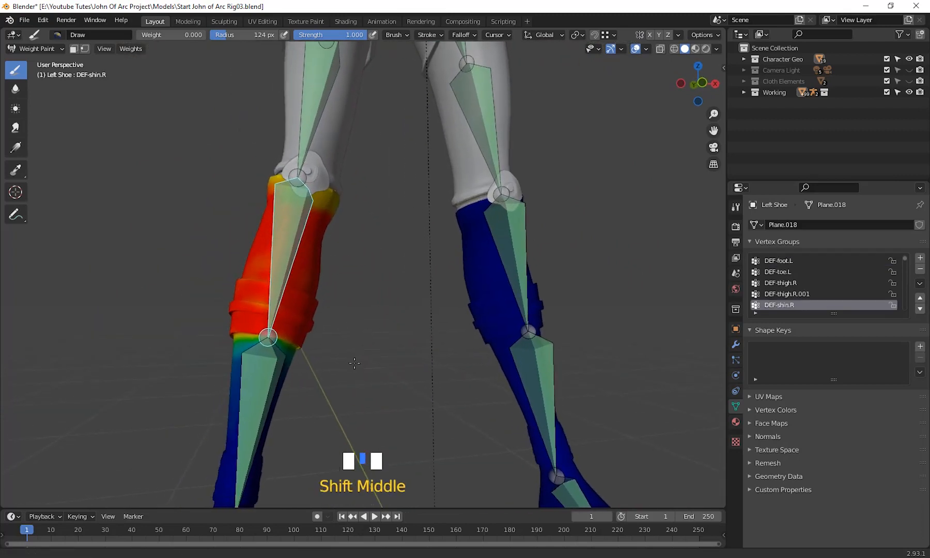
pyautogui.keyDown('shift'); pyautogui.moveTo(411, 326); pyautogui.dragTo(363, 335, button='middle'); pyautogui.keyUp('shift')
pyautogui.keyDown('ctrl'); pyautogui.click(494, 331); pyautogui.keyUp('ctrl')
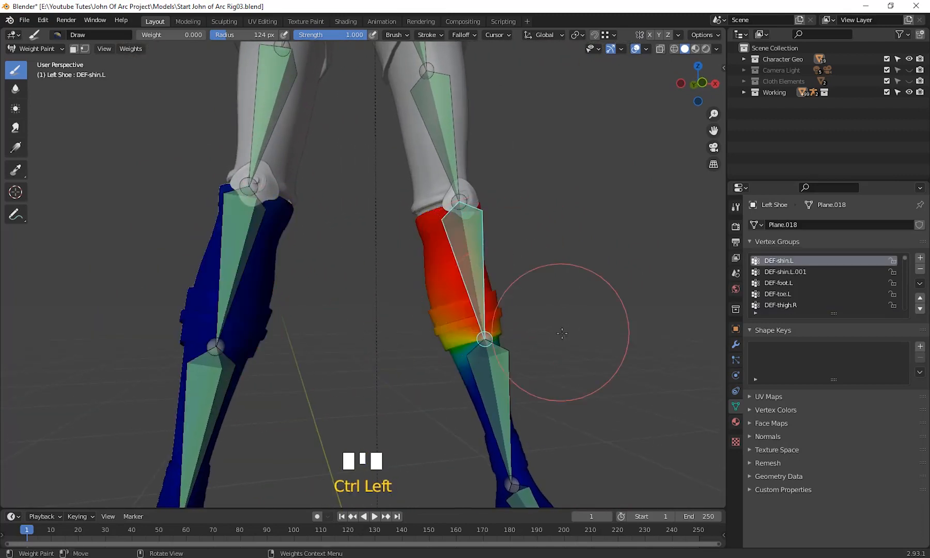
pyautogui.moveTo(493, 331); pyautogui.dragTo(601, 364, button='middle')
pyautogui.keyDown('ctrl'); pyautogui.click(584, 404); pyautogui.keyUp('ctrl')
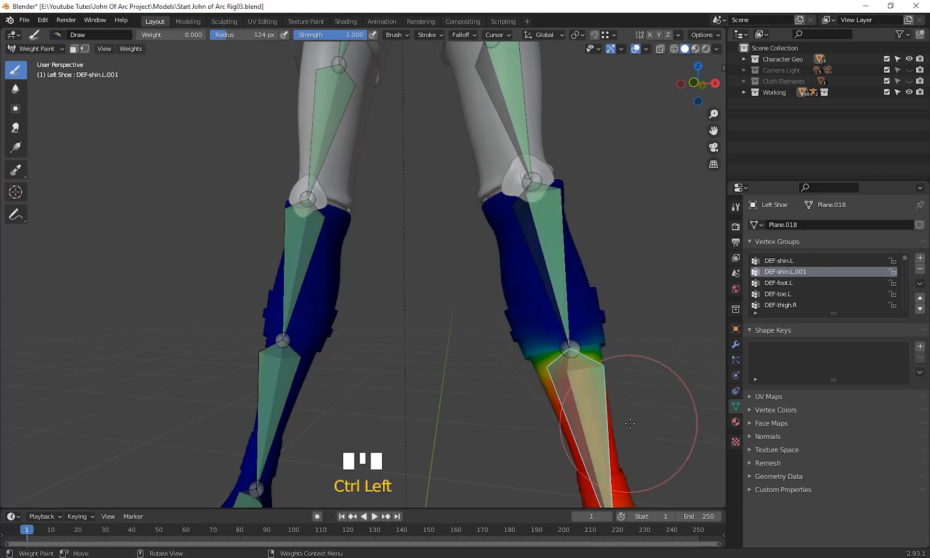
pyautogui.keyDown('shift'); pyautogui.moveTo(643, 405); pyautogui.dragTo(527, 317, button='middle'); pyautogui.keyUp('shift')
# Step: Display the DEF-shin.R.001 weights and erase them from the inner front of the right boot's calf
pyautogui.keyDown('ctrl'); pyautogui.click(256, 316); pyautogui.keyUp('ctrl')
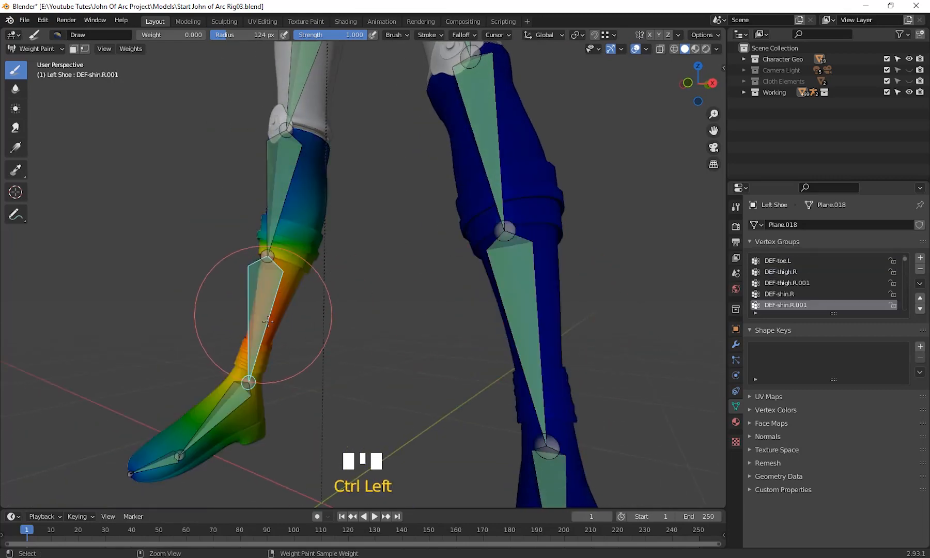
pyautogui.moveTo(257, 316); pyautogui.dragTo(388, 369, button='middle')
pyautogui.scroll(3, 395, 300)
pyautogui.keyDown('shift'); pyautogui.moveTo(395, 301); pyautogui.dragTo(434, 255, button='middle'); pyautogui.keyUp('shift')
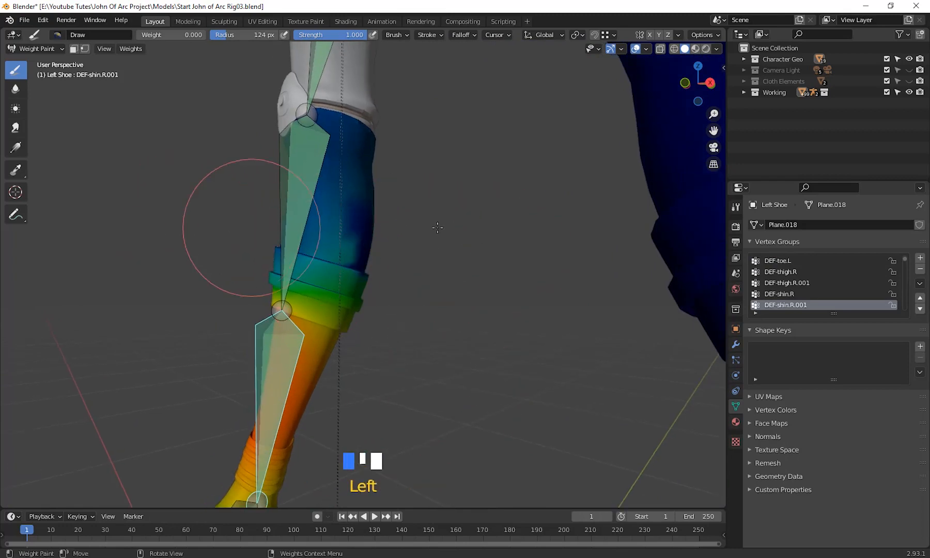
pyautogui.scroll(2, 377, 272)
pyautogui.keyDown('shift'); pyautogui.moveTo(339, 249); pyautogui.dragTo(375, 266, button='middle'); pyautogui.keyUp('shift')
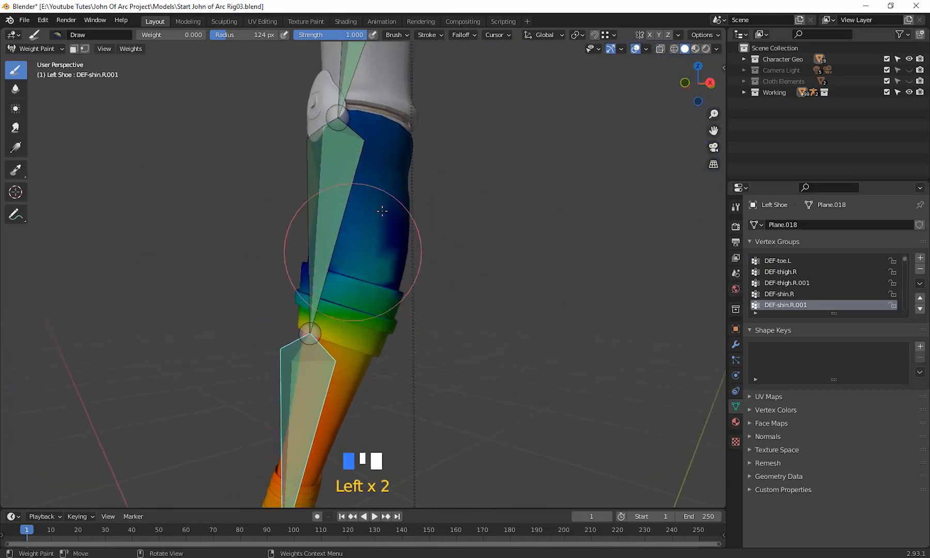
pyautogui.moveTo(382, 211); pyautogui.dragTo(1, 310, button='middle')
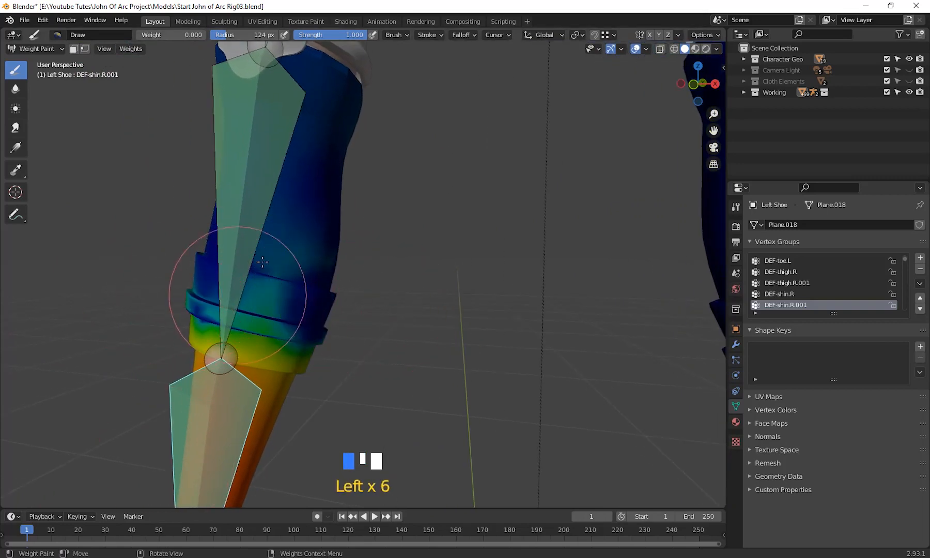
# Step: Erase DEF-shin.R.001 weights from the front of the right boot's lower calf, just above the cuff
pyautogui.click(253, 279)
pyautogui.click(261, 278)
pyautogui.scroll(15, 291, 284)
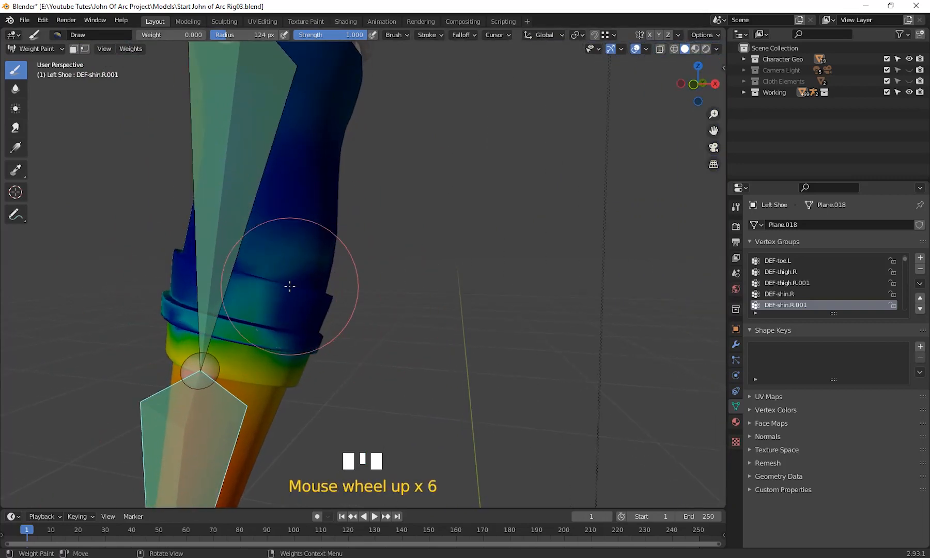
pyautogui.scroll(8, 290, 284)
pyautogui.press('KP_Decimal')
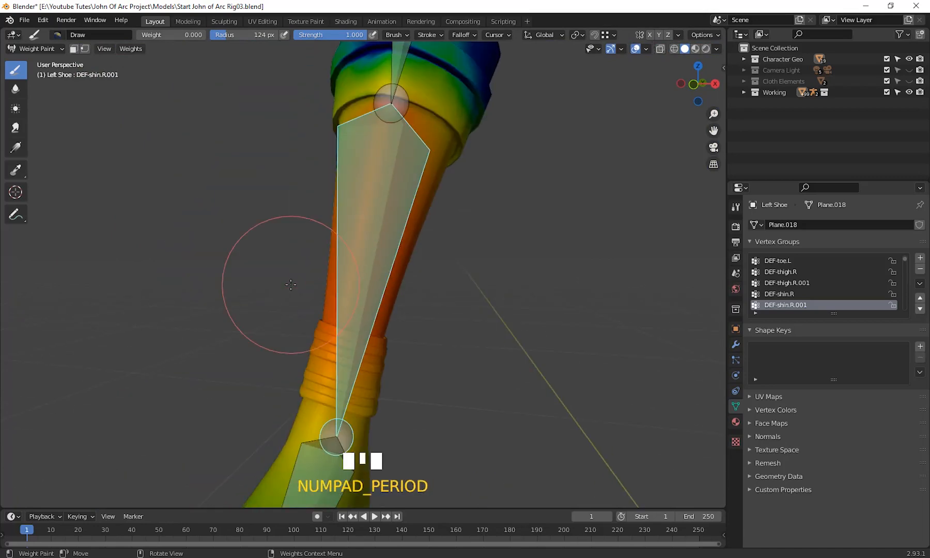
pyautogui.moveTo(560, 81)
pyautogui.keyDown('shift'); pyautogui.mouseDown(button='middle')
pyautogui.moveTo(528, 230)
pyautogui.moveTo(518, 383)
pyautogui.moveTo(465, 376)
pyautogui.moveTo(373, 393)
pyautogui.mouseUp(button='middle'); pyautogui.keyUp('shift')
pyautogui.scroll(2, 463, 377)
pyautogui.moveTo(373, 393); pyautogui.dragTo(368, 378, button='middle')
pyautogui.moveTo(434, 290)
pyautogui.mouseDown()
pyautogui.moveTo(297, 352)
pyautogui.moveTo(295, 360)
pyautogui.mouseUp()
pyautogui.moveTo(336, 323); pyautogui.dragTo(310, 356)
pyautogui.moveTo(330, 343); pyautogui.dragTo(290, 399)
pyautogui.moveTo(290, 399)
pyautogui.mouseDown()
pyautogui.moveTo(262, 388)
pyautogui.moveTo(385, 433)
pyautogui.mouseUp()
# Step: Clear DEF-shin.R.001 weights from the front of the right boot's cuff bands
pyautogui.moveTo(385, 433); pyautogui.dragTo(372, 382, button='middle')
pyautogui.moveTo(466, 290); pyautogui.dragTo(466, 295)
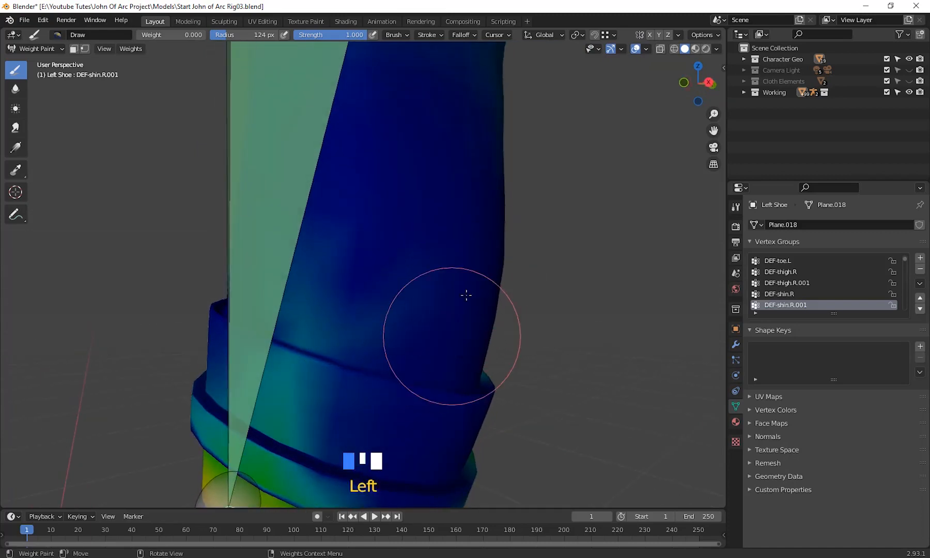
pyautogui.moveTo(439, 390); pyautogui.dragTo(423, 191, button='middle')
pyautogui.moveTo(424, 191); pyautogui.dragTo(382, 233)
pyautogui.moveTo(357, 248); pyautogui.dragTo(331, 269)
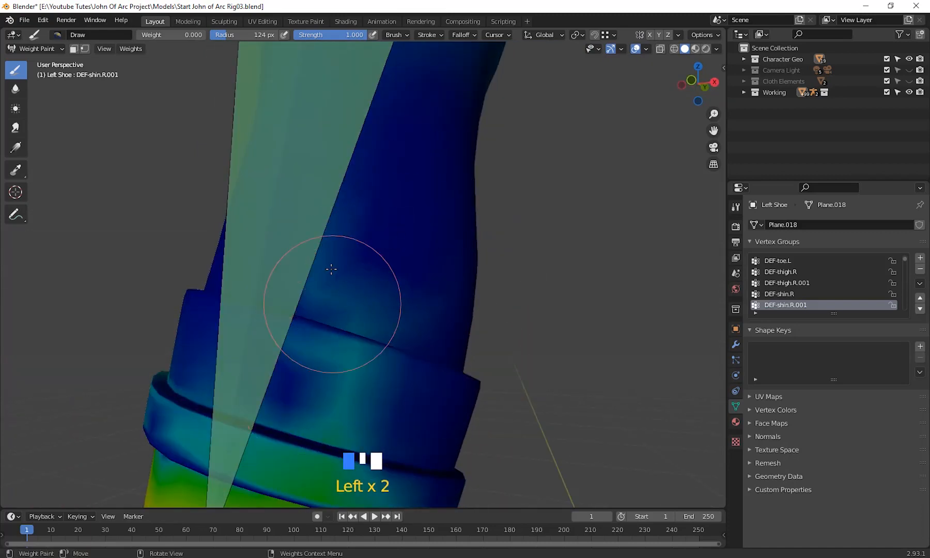
pyautogui.keyDown('shift'); pyautogui.moveTo(344, 376); pyautogui.dragTo(413, 262, button='middle'); pyautogui.keyUp('shift')
pyautogui.moveTo(291, 226)
pyautogui.mouseDown()
pyautogui.moveTo(270, 287)
pyautogui.moveTo(382, 308)
pyautogui.moveTo(517, 227)
pyautogui.mouseUp()
pyautogui.keyDown('shift'); pyautogui.moveTo(455, 247); pyautogui.dragTo(314, 263, button='middle'); pyautogui.keyUp('shift')
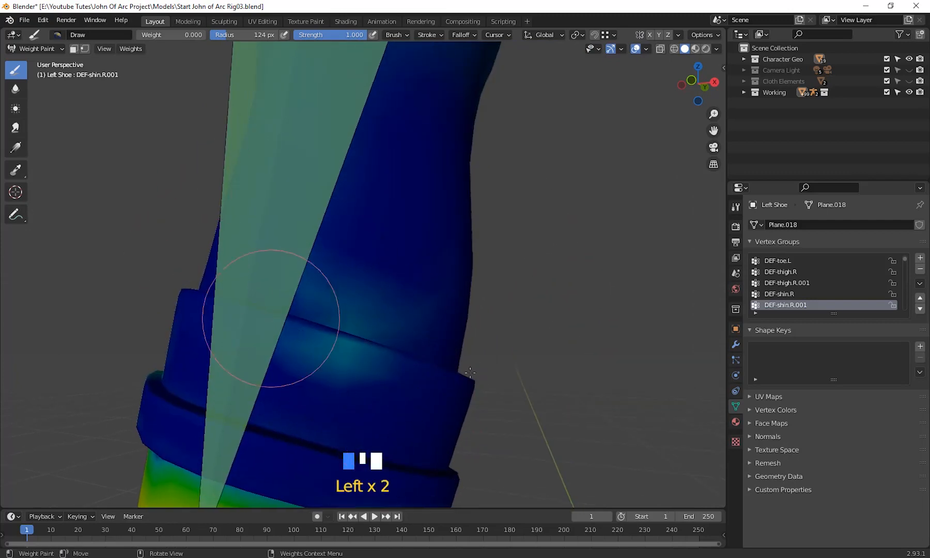
# Step: Erase the leftover DEF-shin.R.001 patch along the front upper edge of the right boot's cuff
pyautogui.moveTo(410, 352); pyautogui.dragTo(437, 318, button='middle')
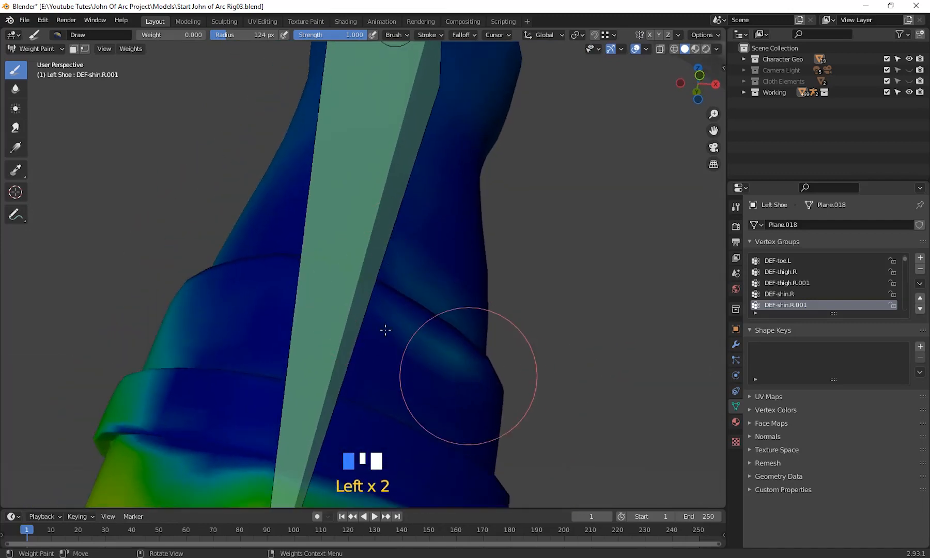
pyautogui.moveTo(386, 331); pyautogui.dragTo(525, 419)
pyautogui.moveTo(457, 348); pyautogui.dragTo(509, 387)
pyautogui.moveTo(510, 348)
pyautogui.mouseDown(button='middle')
pyautogui.moveTo(417, 240)
pyautogui.moveTo(429, 330)
pyautogui.mouseUp(button='middle')
pyautogui.moveTo(437, 243)
pyautogui.mouseDown()
pyautogui.moveTo(486, 152)
pyautogui.moveTo(559, 217)
pyautogui.moveTo(179, 348)
pyautogui.moveTo(307, 256)
pyautogui.mouseUp()
# Step: Erase DEF-shin.R.001 weights from the outer side of the right boot's calf
pyautogui.moveTo(429, 380)
pyautogui.mouseDown(button='middle')
pyautogui.moveTo(372, 387)
pyautogui.moveTo(305, 361)
pyautogui.mouseUp(button='middle')
pyautogui.moveTo(325, 290)
pyautogui.mouseDown()
pyautogui.moveTo(102, 381)
pyautogui.moveTo(203, 328)
pyautogui.mouseUp()
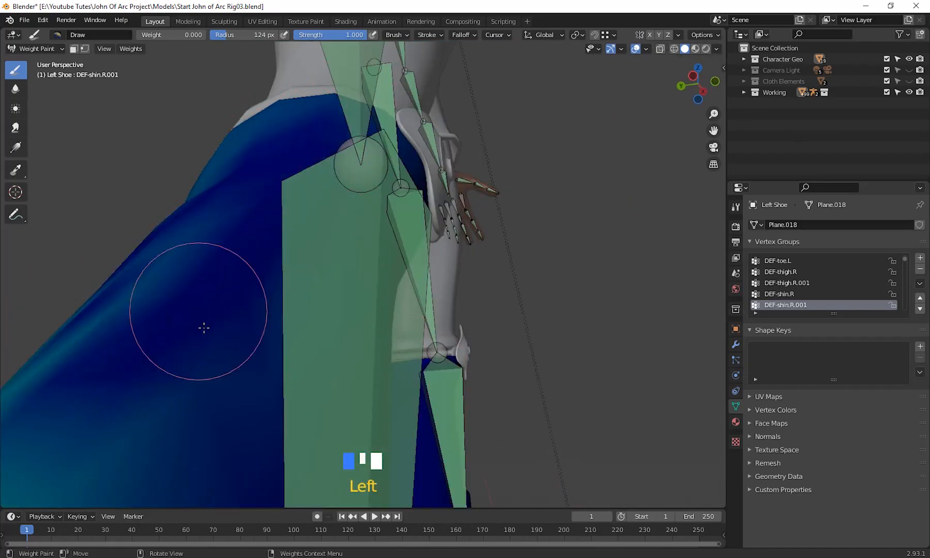
pyautogui.moveTo(204, 328)
pyautogui.keyDown('shift'); pyautogui.mouseDown(button='middle')
pyautogui.moveTo(280, 353)
pyautogui.moveTo(390, 338)
pyautogui.mouseUp(button='middle'); pyautogui.keyUp('shift')
pyautogui.moveTo(248, 423)
pyautogui.mouseDown()
pyautogui.moveTo(269, 448)
pyautogui.moveTo(382, 421)
pyautogui.moveTo(482, 312)
pyautogui.mouseUp()
pyautogui.moveTo(481, 311)
pyautogui.keyDown('shift'); pyautogui.mouseDown(button='middle')
pyautogui.moveTo(393, 321)
pyautogui.moveTo(328, 300)
pyautogui.mouseUp(button='middle'); pyautogui.keyUp('shift')
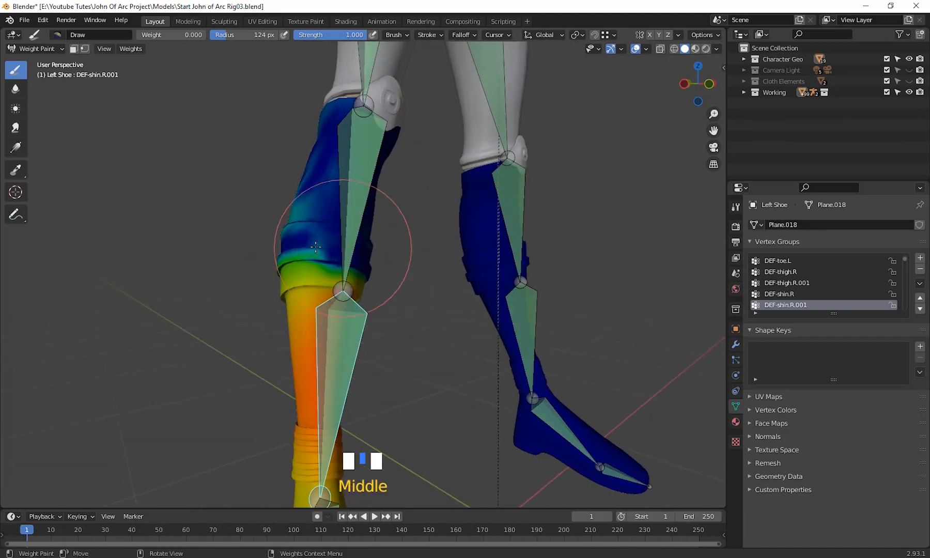
# Step: Erase DEF-shin.R.001 weights around the outer side and back of the right boot's calf and cuff
pyautogui.scroll(3, 481, 273)
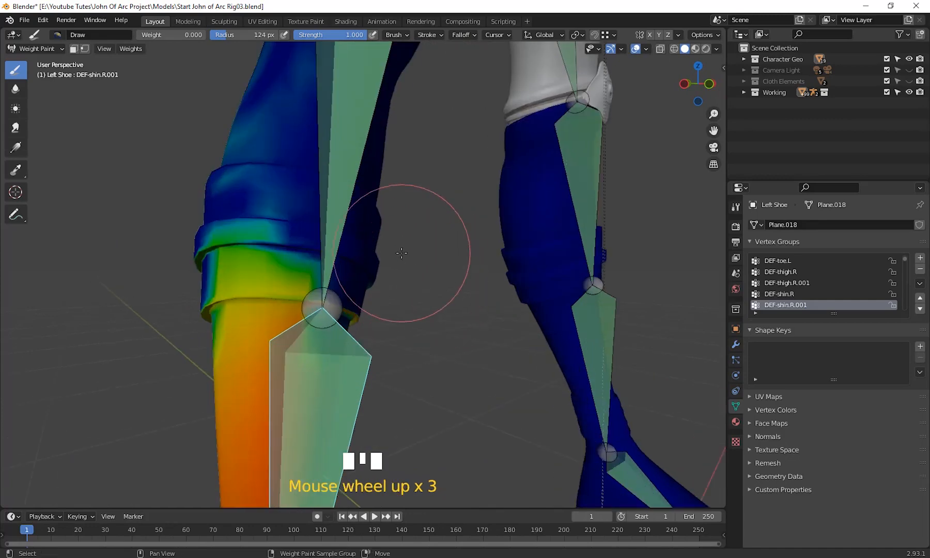
pyautogui.moveTo(384, 290); pyautogui.dragTo(477, 374, button='middle')
pyautogui.scroll(2, 477, 374)
pyautogui.moveTo(398, 240)
pyautogui.mouseDown()
pyautogui.moveTo(325, 396)
pyautogui.moveTo(398, 96)
pyautogui.moveTo(239, 428)
pyautogui.mouseUp()
pyautogui.moveTo(238, 428)
pyautogui.mouseDown(button='middle')
pyautogui.moveTo(403, 382)
pyautogui.moveTo(423, 412)
pyautogui.mouseUp(button='middle')
pyautogui.moveTo(445, 146)
pyautogui.mouseDown()
pyautogui.moveTo(218, 156)
pyautogui.moveTo(264, 398)
pyautogui.moveTo(248, 351)
pyautogui.mouseUp()
pyautogui.moveTo(349, 438); pyautogui.dragTo(426, 394, button='middle')
# Step: Reduce DEF-shin.R.001 weights on the lower calf and upper cuff at the right boot's inner back
pyautogui.scroll(5, 499, 443)
pyautogui.moveTo(499, 443)
pyautogui.mouseDown(button='middle')
pyautogui.moveTo(470, 361)
pyautogui.moveTo(514, 410)
pyautogui.mouseUp(button='middle')
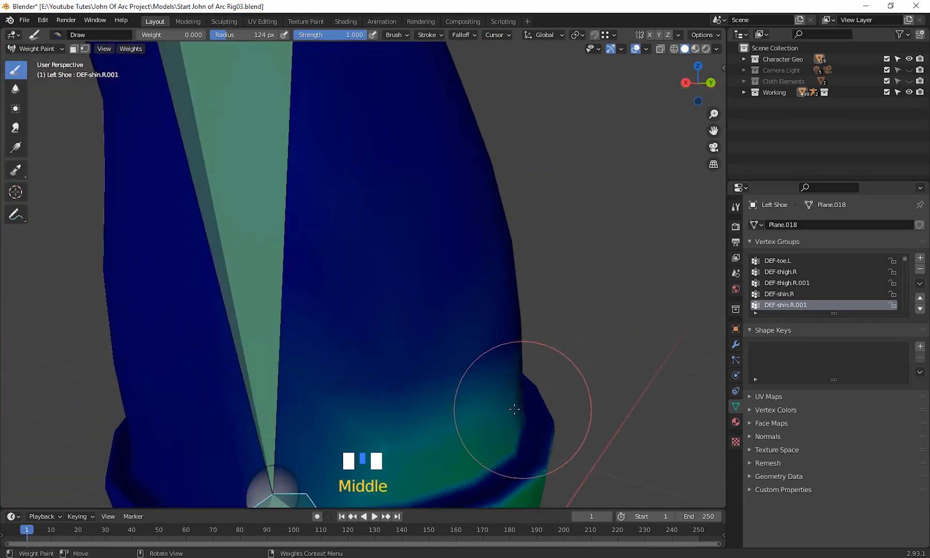
pyautogui.moveTo(440, 444); pyautogui.dragTo(497, 414)
pyautogui.keyDown('shift'); pyautogui.moveTo(504, 387); pyautogui.dragTo(554, 235, button='middle'); pyautogui.keyUp('shift')
pyautogui.moveTo(555, 232); pyautogui.dragTo(490, 261)
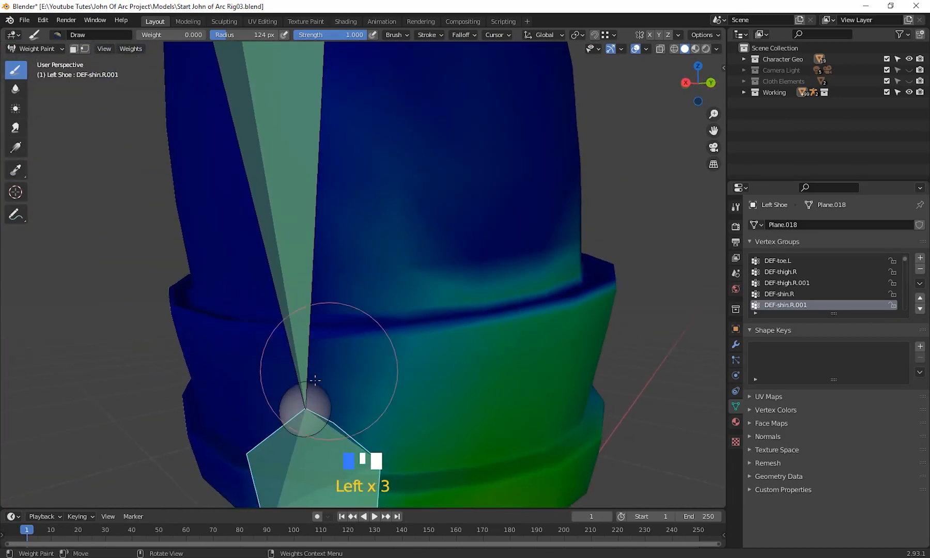
pyautogui.moveTo(393, 406); pyautogui.dragTo(510, 394)
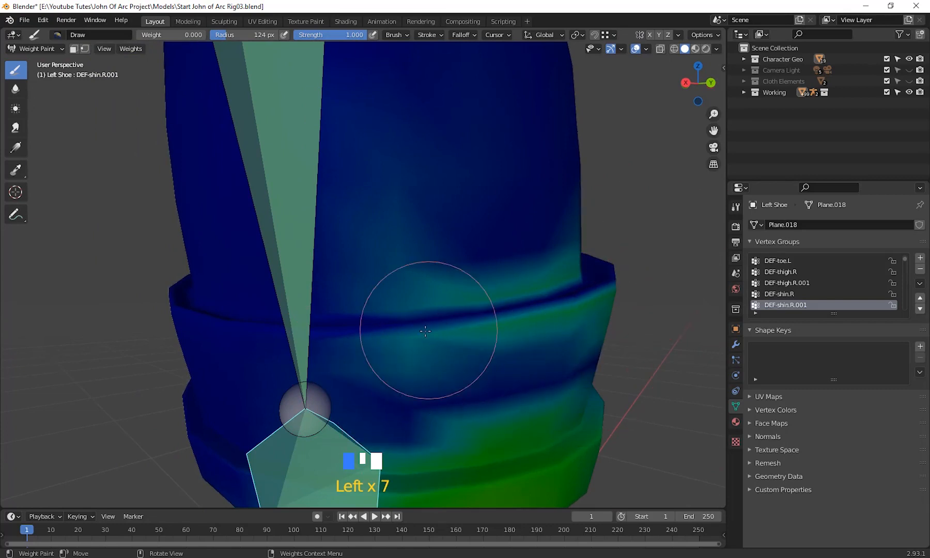
pyautogui.moveTo(426, 331); pyautogui.dragTo(409, 331)
pyautogui.moveTo(408, 315); pyautogui.dragTo(612, 250)
pyautogui.moveTo(387, 261); pyautogui.dragTo(648, 198)
# Step: Clear the DEF-shin.R.001 patch just above the cuff rim on the right boot's inner side
pyautogui.moveTo(400, 290); pyautogui.dragTo(444, 295, button='middle')
pyautogui.moveTo(445, 212)
pyautogui.mouseDown()
pyautogui.moveTo(400, 347)
pyautogui.moveTo(466, 301)
pyautogui.mouseUp()
pyautogui.moveTo(467, 301); pyautogui.dragTo(448, 340)
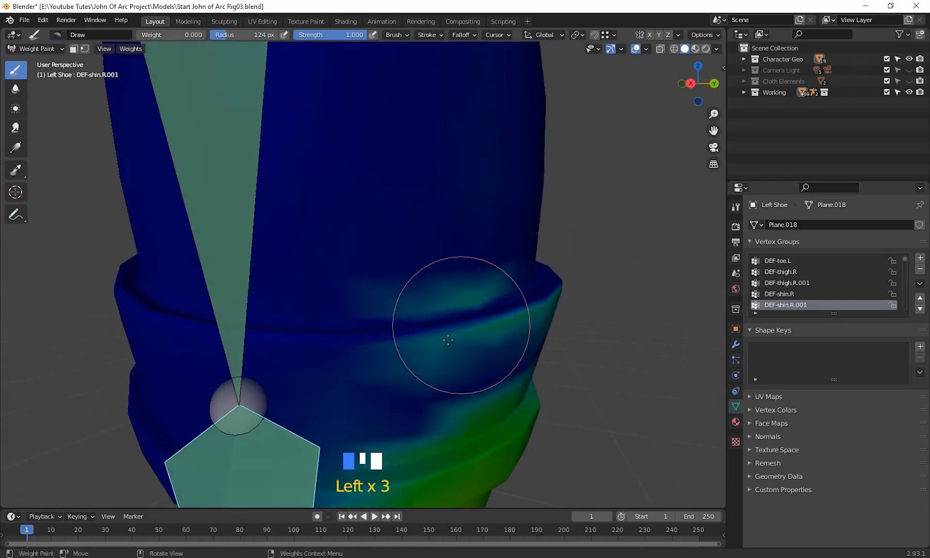
pyautogui.moveTo(448, 340)
pyautogui.keyDown('shift'); pyautogui.mouseDown(button='middle')
pyautogui.moveTo(476, 307)
pyautogui.moveTo(475, 328)
pyautogui.mouseUp(button='middle'); pyautogui.keyUp('shift')
pyautogui.scroll(4, 517, 341)
pyautogui.moveTo(615, 315)
pyautogui.mouseDown()
pyautogui.moveTo(525, 365)
pyautogui.moveTo(336, 392)
pyautogui.mouseUp()
pyautogui.moveTo(468, 375); pyautogui.dragTo(331, 410)
pyautogui.moveTo(326, 417); pyautogui.dragTo(475, 357)
# Step: Erase DEF-shin.R.001 weights across the upper cuff band on the right boot's inner side
pyautogui.scroll(-3, 408, 391)
pyautogui.moveTo(414, 400); pyautogui.dragTo(411, 381, button='middle')
pyautogui.moveTo(361, 382); pyautogui.dragTo(569, 322)
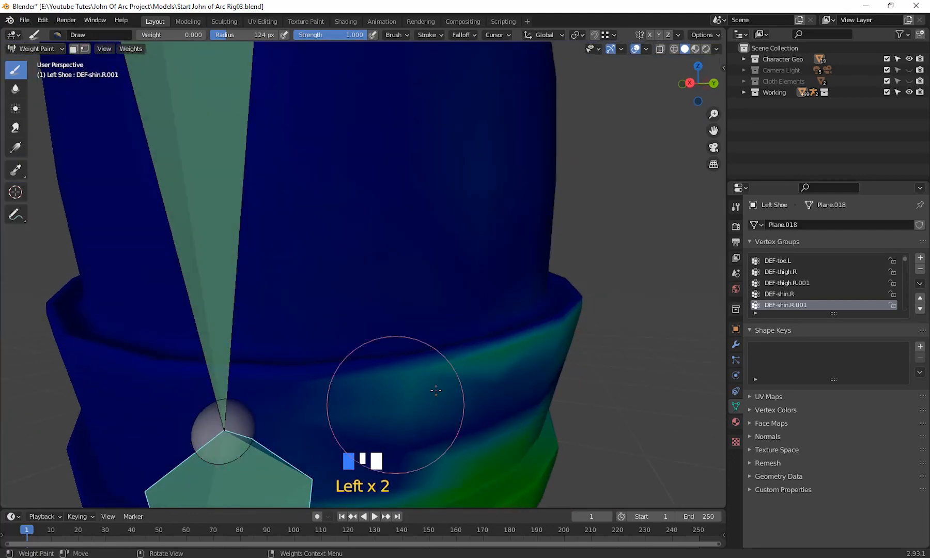
pyautogui.moveTo(435, 391); pyautogui.dragTo(448, 413)
pyautogui.moveTo(448, 422); pyautogui.dragTo(457, 403, button='middle')
pyautogui.keyDown('shift'); pyautogui.moveTo(475, 438); pyautogui.dragTo(457, 337, button='middle'); pyautogui.keyUp('shift')
pyautogui.moveTo(345, 265); pyautogui.dragTo(648, 177)
pyautogui.moveTo(377, 213); pyautogui.dragTo(579, 274)
pyautogui.moveTo(564, 277); pyautogui.dragTo(488, 279)
# Step: Brush away more DEF-shin.R.001 weight beneath the rim of the right boot's upper cuff
pyautogui.moveTo(517, 232); pyautogui.dragTo(525, 256, button='middle')
pyautogui.moveTo(554, 223); pyautogui.dragTo(408, 287)
pyautogui.moveTo(444, 248); pyautogui.dragTo(359, 297)
pyautogui.moveTo(482, 244); pyautogui.dragTo(377, 310)
pyautogui.moveTo(454, 254); pyautogui.dragTo(343, 340)
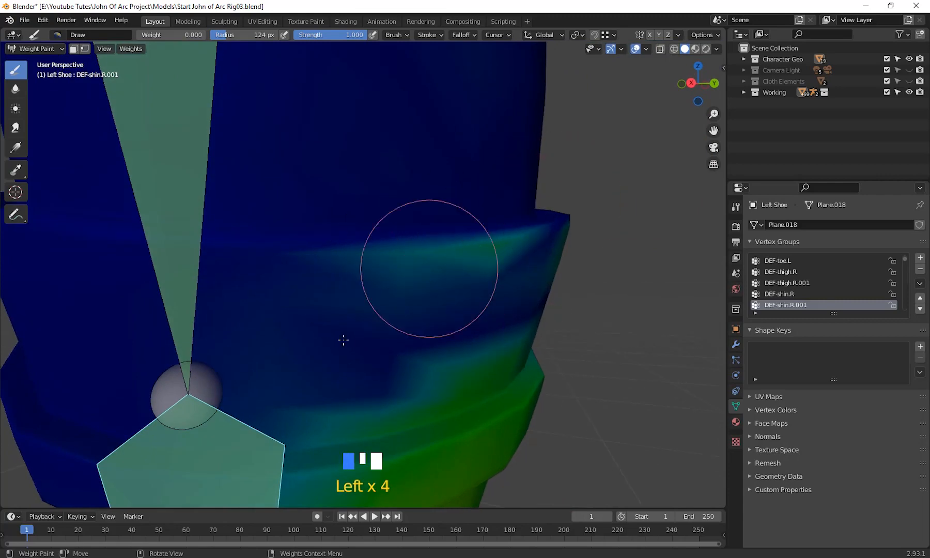
pyautogui.moveTo(445, 211); pyautogui.dragTo(455, 407)
# Step: Erase DEF-shin.R.001 weights from the raised lower cuff band at the right boot's inner back
pyautogui.moveTo(455, 408); pyautogui.dragTo(426, 393, button='middle')
pyautogui.keyDown('shift'); pyautogui.moveTo(426, 393); pyautogui.dragTo(442, 315, button='middle'); pyautogui.keyUp('shift')
pyautogui.moveTo(442, 315); pyautogui.dragTo(442, 295, button='middle')
pyautogui.moveTo(217, 310)
pyautogui.mouseDown()
pyautogui.moveTo(625, 267)
pyautogui.moveTo(207, 362)
pyautogui.mouseUp()
pyautogui.moveTo(207, 362); pyautogui.dragTo(627, 304)
pyautogui.moveTo(627, 305); pyautogui.dragTo(292, 351)
pyautogui.moveTo(292, 351)
pyautogui.mouseDown()
pyautogui.moveTo(577, 312)
pyautogui.moveTo(202, 356)
pyautogui.mouseUp()
pyautogui.moveTo(568, 356)
pyautogui.mouseDown()
pyautogui.moveTo(164, 397)
pyautogui.moveTo(499, 372)
pyautogui.mouseUp()
pyautogui.moveTo(499, 373); pyautogui.dragTo(134, 388)
pyautogui.moveTo(134, 388); pyautogui.dragTo(543, 329)
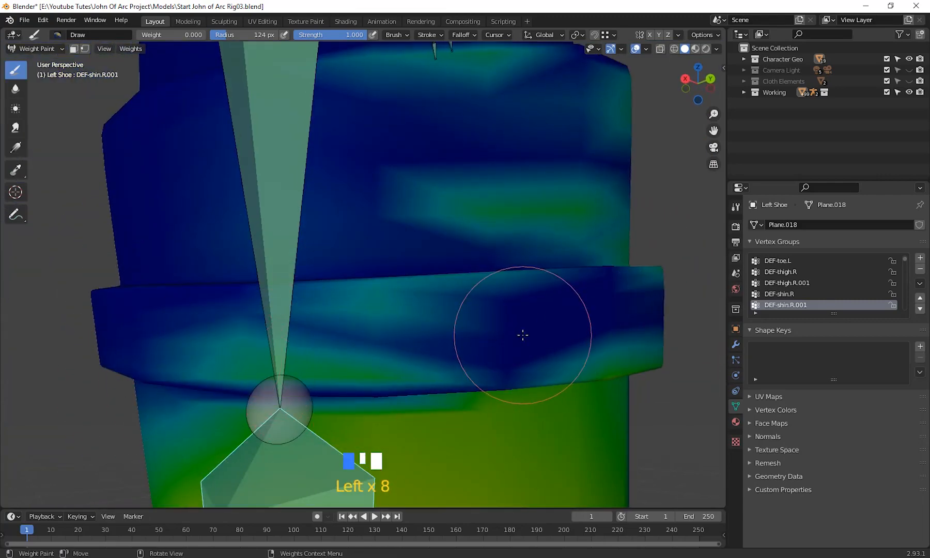
# Step: Clear the remaining DEF-shin.R.001 weights from the lower cuff band across the back of the right boot
pyautogui.scroll(-3, 523, 336)
pyautogui.moveTo(475, 323); pyautogui.dragTo(443, 295, button='middle')
pyautogui.moveTo(326, 248)
pyautogui.mouseDown()
pyautogui.moveTo(295, 233)
pyautogui.moveTo(621, 147)
pyautogui.mouseUp()
pyautogui.moveTo(621, 147); pyautogui.dragTo(320, 222)
pyautogui.moveTo(321, 222); pyautogui.dragTo(578, 135)
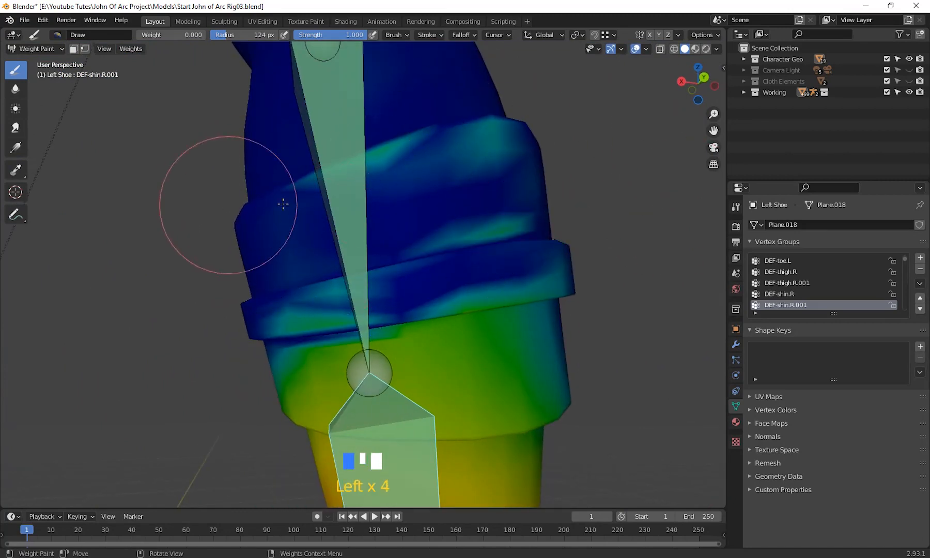
pyautogui.moveTo(283, 204)
pyautogui.mouseDown()
pyautogui.moveTo(540, 183)
pyautogui.moveTo(644, 228)
pyautogui.moveTo(228, 342)
pyautogui.moveTo(624, 273)
pyautogui.mouseUp()
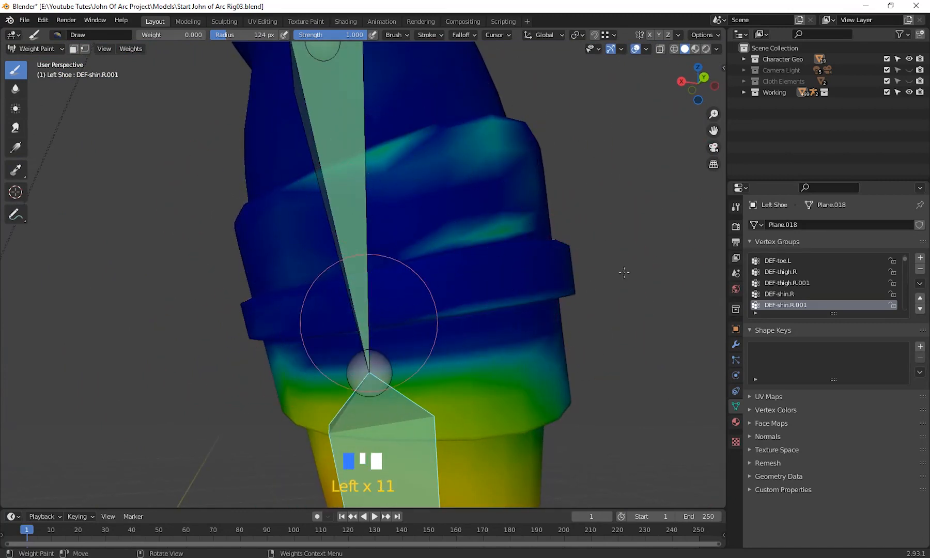
# Step: Erase the DEF-shin.R.001 patches along the upper cuff rim at the right boot's inner back
pyautogui.scroll(2, 388, 275)
pyautogui.keyDown('shift'); pyautogui.moveTo(401, 281); pyautogui.dragTo(280, 239, button='middle'); pyautogui.keyUp('shift')
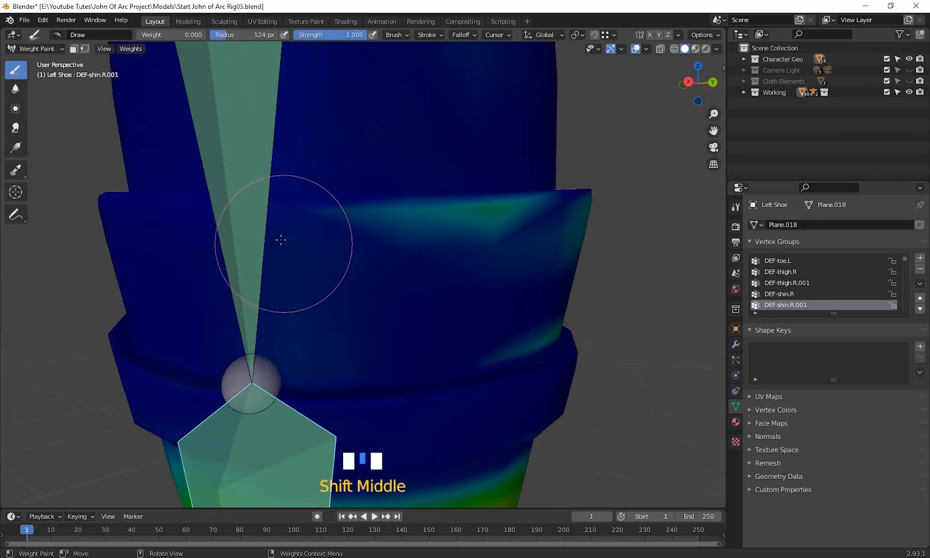
pyautogui.moveTo(280, 238); pyautogui.dragTo(497, 231)
pyautogui.scroll(2, 495, 234)
pyautogui.keyDown('shift'); pyautogui.moveTo(476, 235); pyautogui.dragTo(415, 308, button='middle'); pyautogui.keyUp('shift')
pyautogui.moveTo(621, 229)
pyautogui.mouseDown()
pyautogui.moveTo(472, 295)
pyautogui.moveTo(452, 376)
pyautogui.moveTo(380, 336)
pyautogui.moveTo(309, 347)
pyautogui.moveTo(325, 359)
pyautogui.mouseUp()
pyautogui.moveTo(325, 358)
pyautogui.mouseDown()
pyautogui.moveTo(585, 272)
pyautogui.moveTo(483, 320)
pyautogui.moveTo(565, 321)
pyautogui.mouseUp()
# Step: Fade out faint DEF-shin.R.001 weights below the upper cuff rim on the right boot's inner side
pyautogui.moveTo(565, 321); pyautogui.dragTo(531, 339, button='middle')
pyautogui.moveTo(491, 301); pyautogui.dragTo(302, 340)
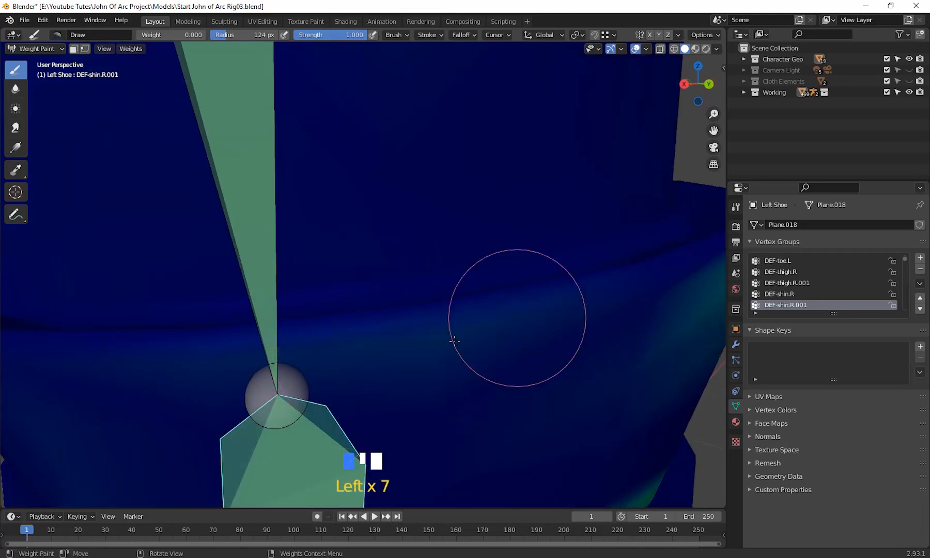
pyautogui.moveTo(455, 341); pyautogui.dragTo(422, 396)
pyautogui.moveTo(421, 396)
pyautogui.keyDown('shift'); pyautogui.mouseDown(button='middle')
pyautogui.moveTo(444, 394)
pyautogui.moveTo(446, 284)
pyautogui.mouseUp(button='middle'); pyautogui.keyUp('shift')
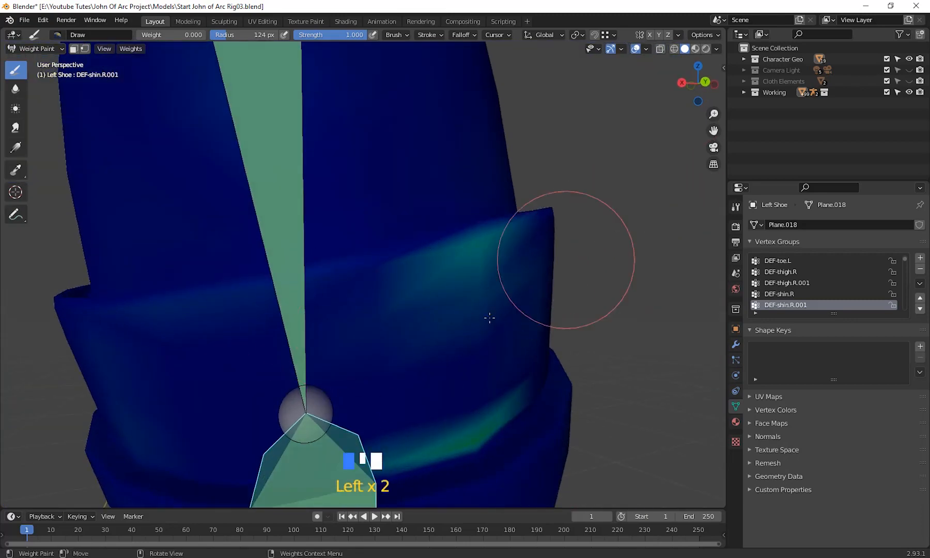
# Step: Erase the leftover DEF-shin.R.001 patch from the upper cuff band at the back of the right boot
pyautogui.moveTo(489, 318)
pyautogui.mouseDown()
pyautogui.moveTo(386, 318)
pyautogui.moveTo(390, 312)
pyautogui.mouseUp()
pyautogui.moveTo(390, 311); pyautogui.dragTo(514, 343, button='middle')
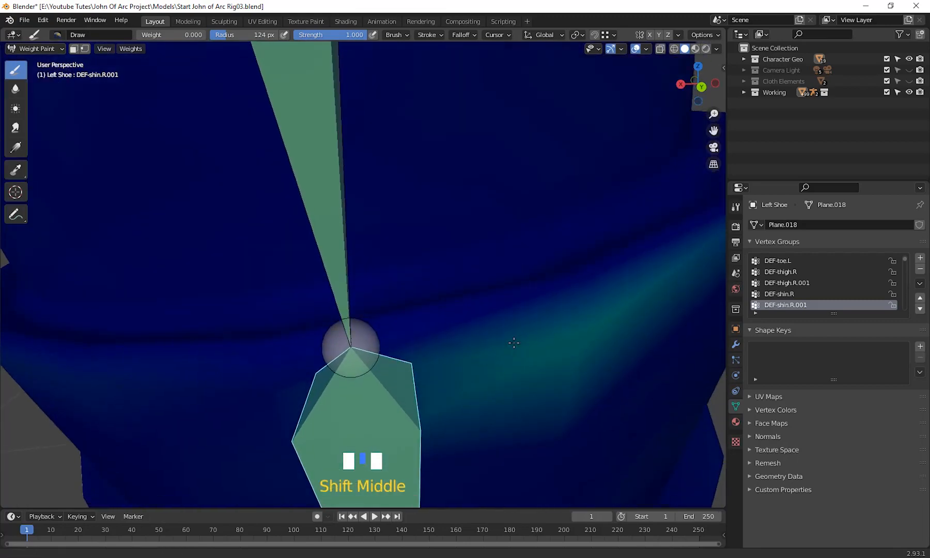
pyautogui.moveTo(514, 342); pyautogui.dragTo(639, 281)
pyautogui.moveTo(567, 309); pyautogui.dragTo(549, 305)
pyautogui.scroll(-3, 548, 302)
pyautogui.keyDown('shift'); pyautogui.moveTo(545, 300); pyautogui.dragTo(484, 343, button='middle'); pyautogui.keyUp('shift')
pyautogui.moveTo(485, 343); pyautogui.dragTo(481, 339, button='middle')
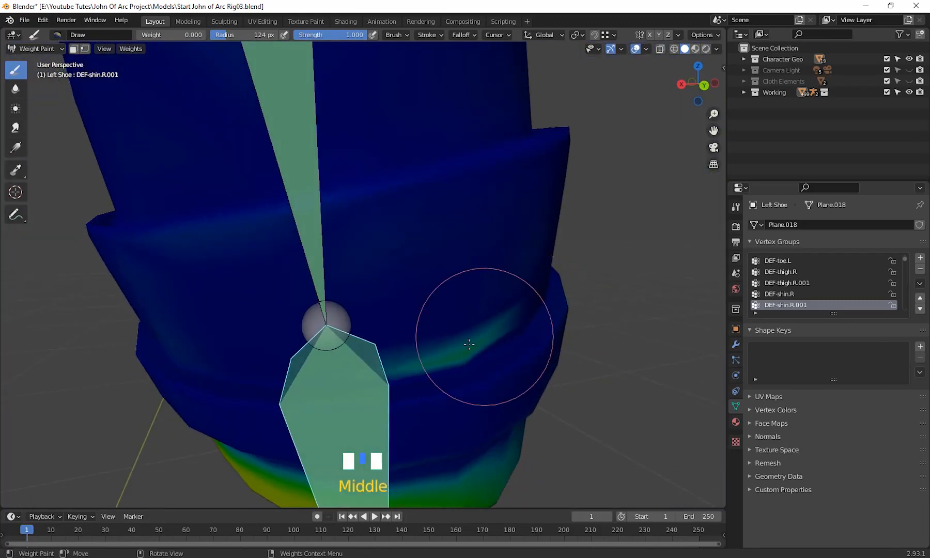
# Step: Erase DEF-shin.R.001 weights from the cuff patch at the right boot's inner back and the lower cuff band's inner side
pyautogui.moveTo(481, 338)
pyautogui.mouseDown()
pyautogui.moveTo(525, 302)
pyautogui.moveTo(444, 356)
pyautogui.mouseUp()
pyautogui.scroll(-3, 434, 362)
pyautogui.moveTo(369, 370)
pyautogui.mouseDown(button='middle')
pyautogui.moveTo(328, 388)
pyautogui.moveTo(519, 280)
pyautogui.mouseUp(button='middle')
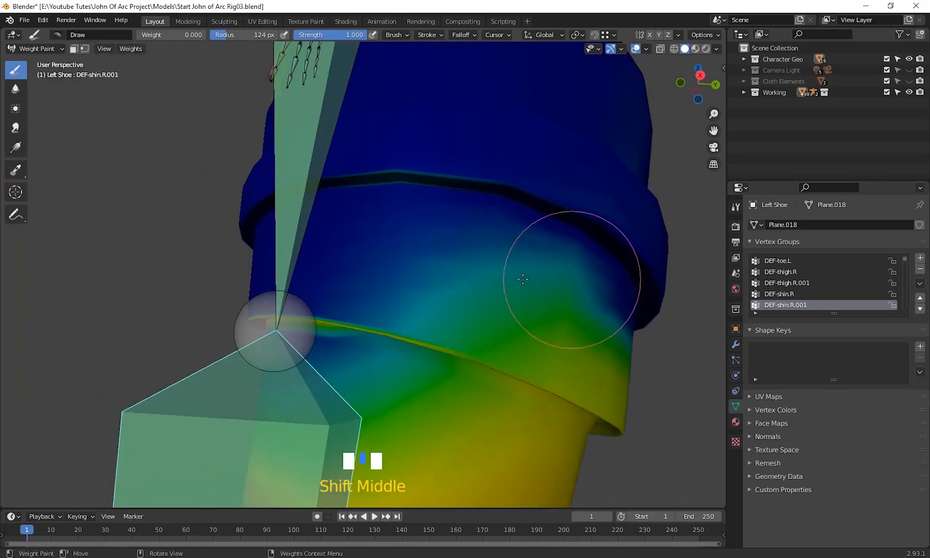
pyautogui.moveTo(519, 280); pyautogui.dragTo(712, 361)
pyautogui.moveTo(502, 332); pyautogui.dragTo(548, 372)
pyautogui.scroll(-3, 568, 383)
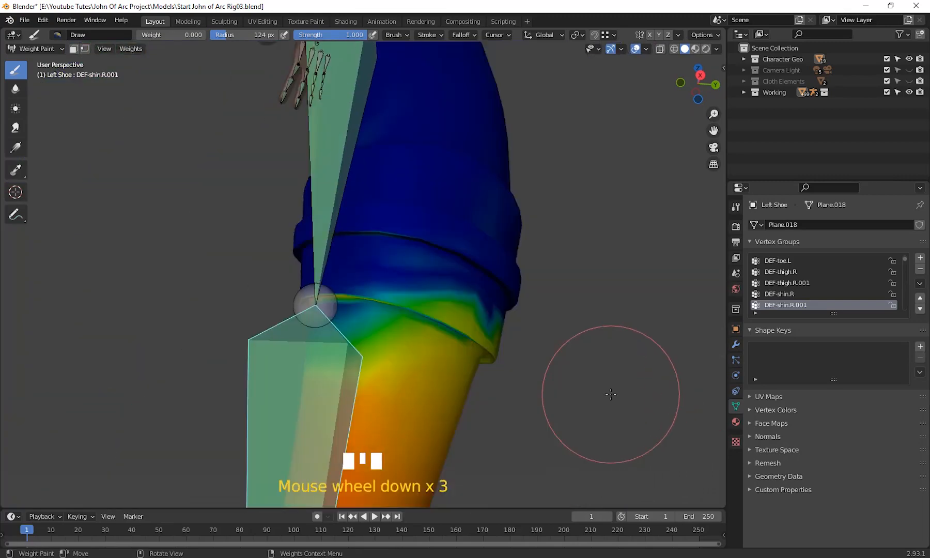
# Step: Fade out the DEF-shin.R.001 weights on the lower cuff band toward the right boot's inner back
pyautogui.moveTo(568, 382); pyautogui.dragTo(537, 328, button='middle')
pyautogui.click(537, 327)
pyautogui.moveTo(537, 328); pyautogui.dragTo(387, 327)
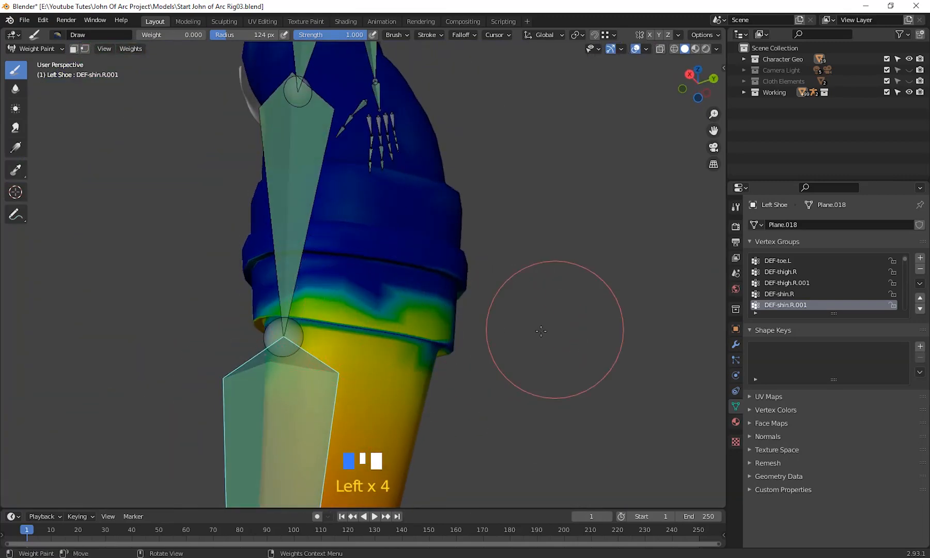
pyautogui.moveTo(541, 331)
pyautogui.keyDown('shift'); pyautogui.mouseDown(button='middle')
pyautogui.moveTo(516, 375)
pyautogui.moveTo(446, 384)
pyautogui.mouseUp(button='middle'); pyautogui.keyUp('shift')
pyautogui.moveTo(446, 384); pyautogui.dragTo(515, 368)
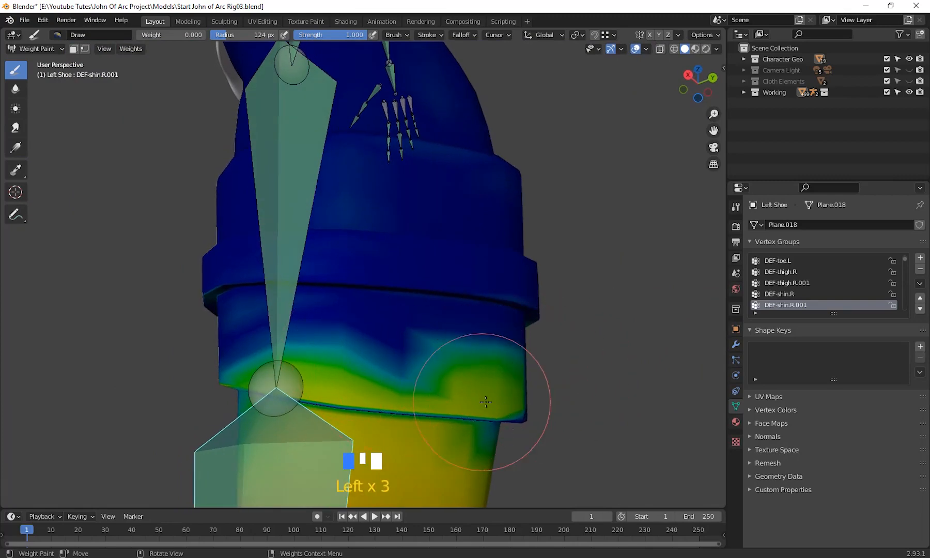
# Step: Erase the DEF-shin.R.001 weights along the underside of the lower cuff band across the right boot's back
pyautogui.scroll(5, 485, 402)
pyautogui.keyDown('shift'); pyautogui.scroll(-2, 483, 411); pyautogui.keyUp('shift')
pyautogui.moveTo(473, 412)
pyautogui.keyDown('shift'); pyautogui.mouseDown(button='middle')
pyautogui.moveTo(498, 379)
pyautogui.moveTo(477, 436)
pyautogui.moveTo(485, 415)
pyautogui.moveTo(509, 413)
pyautogui.moveTo(635, 444)
pyautogui.moveTo(703, 438)
pyautogui.moveTo(33, 430)
pyautogui.moveTo(263, 452)
pyautogui.mouseUp(button='middle'); pyautogui.keyUp('shift')
pyautogui.scroll(-1, 488, 373)
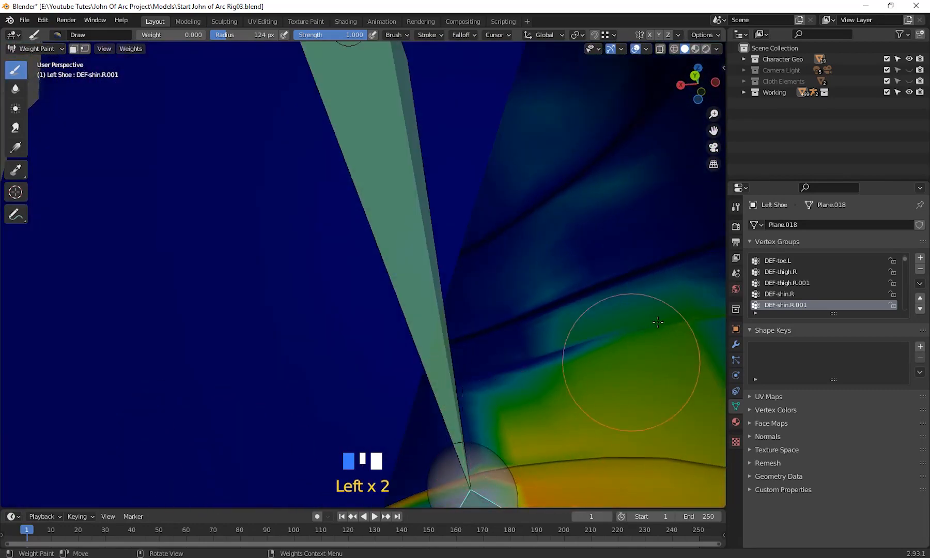
pyautogui.moveTo(658, 322)
pyautogui.mouseDown()
pyautogui.moveTo(602, 198)
pyautogui.moveTo(508, 114)
pyautogui.mouseUp()
pyautogui.scroll(-4, 515, 380)
pyautogui.moveTo(515, 380)
pyautogui.mouseDown(button='middle')
pyautogui.moveTo(472, 391)
pyautogui.moveTo(527, 315)
pyautogui.mouseUp(button='middle')
pyautogui.scroll(4, 548, 279)
pyautogui.moveTo(554, 268)
pyautogui.keyDown('shift'); pyautogui.mouseDown(button='middle')
pyautogui.moveTo(509, 378)
pyautogui.moveTo(552, 339)
pyautogui.mouseUp(button='middle'); pyautogui.keyUp('shift')
pyautogui.moveTo(401, 226)
pyautogui.mouseDown()
pyautogui.moveTo(658, 242)
pyautogui.moveTo(537, 220)
pyautogui.mouseUp()
pyautogui.moveTo(538, 219)
pyautogui.mouseDown()
pyautogui.moveTo(459, 212)
pyautogui.moveTo(718, 328)
pyautogui.mouseUp()
pyautogui.moveTo(718, 328)
pyautogui.mouseDown()
pyautogui.moveTo(661, 342)
pyautogui.moveTo(715, 346)
pyautogui.mouseUp()
# Step: Erase DEF-shin.R.001 weights from the upper cuff folds around the right boot's outer side
pyautogui.moveTo(687, 351)
pyautogui.mouseDown(button='middle')
pyautogui.moveTo(592, 384)
pyautogui.moveTo(593, 374)
pyautogui.mouseUp(button='middle')
pyautogui.moveTo(638, 259)
pyautogui.mouseDown()
pyautogui.moveTo(726, 242)
pyautogui.moveTo(579, 247)
pyautogui.moveTo(631, 332)
pyautogui.mouseUp()
pyautogui.moveTo(631, 332)
pyautogui.mouseDown(button='middle')
pyautogui.moveTo(537, 357)
pyautogui.moveTo(480, 340)
pyautogui.moveTo(414, 357)
pyautogui.mouseUp(button='middle')
pyautogui.moveTo(175, 284); pyautogui.dragTo(576, 281)
pyautogui.moveTo(576, 281)
pyautogui.mouseDown()
pyautogui.moveTo(335, 253)
pyautogui.moveTo(298, 238)
pyautogui.mouseUp()
pyautogui.moveTo(298, 239)
pyautogui.mouseDown()
pyautogui.moveTo(639, 234)
pyautogui.moveTo(270, 101)
pyautogui.mouseUp()
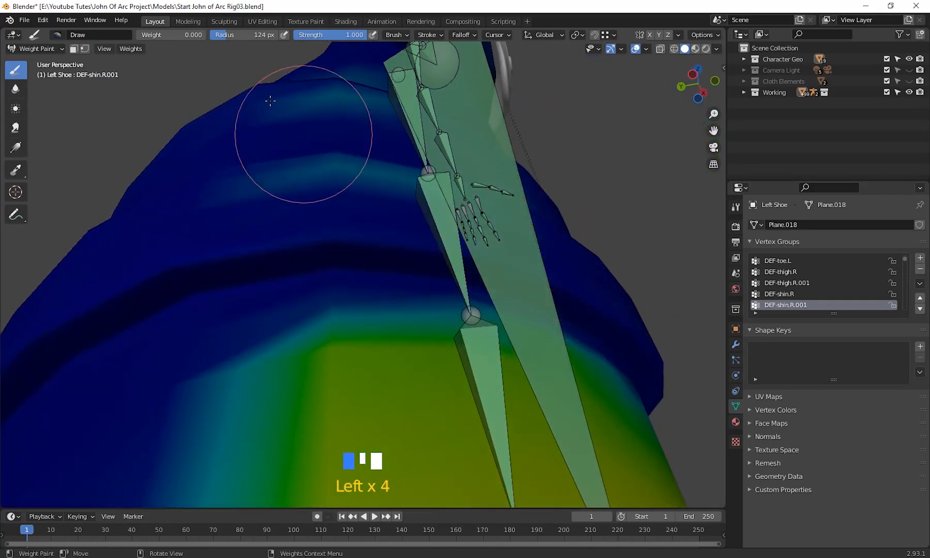
pyautogui.moveTo(632, 89); pyautogui.dragTo(237, 167)
pyautogui.moveTo(237, 167)
pyautogui.mouseDown()
pyautogui.moveTo(276, 185)
pyautogui.moveTo(664, 250)
pyautogui.mouseUp()
# Step: Clear the strong DEF-shin.R.001 weights from the lower cuff band on the right boot's outer side
pyautogui.scroll(-2, 486, 368)
pyautogui.keyDown('shift'); pyautogui.moveTo(486, 367); pyautogui.dragTo(494, 353, button='middle'); pyautogui.keyUp('shift')
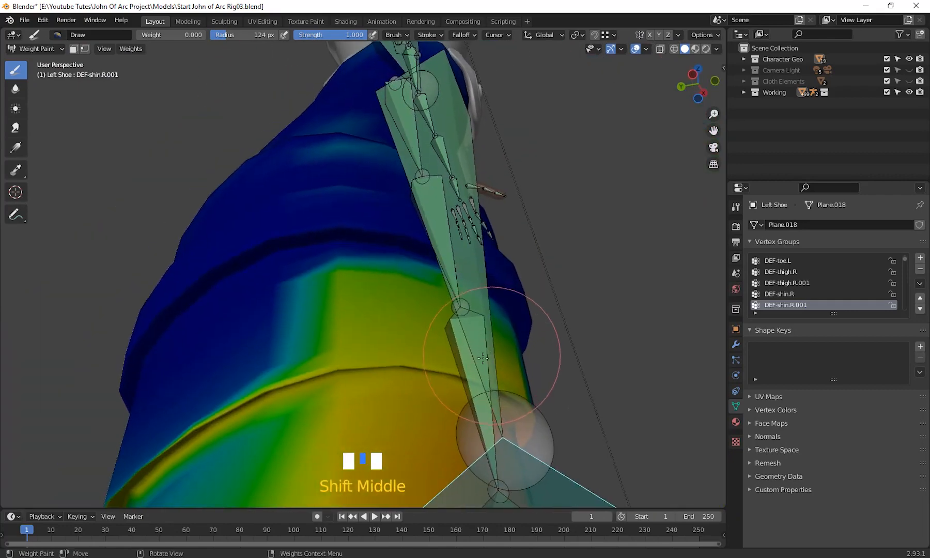
pyautogui.moveTo(309, 304); pyautogui.dragTo(504, 313)
pyautogui.moveTo(252, 312)
pyautogui.mouseDown()
pyautogui.moveTo(481, 316)
pyautogui.moveTo(486, 330)
pyautogui.mouseUp()
pyautogui.moveTo(268, 335); pyautogui.dragTo(500, 333)
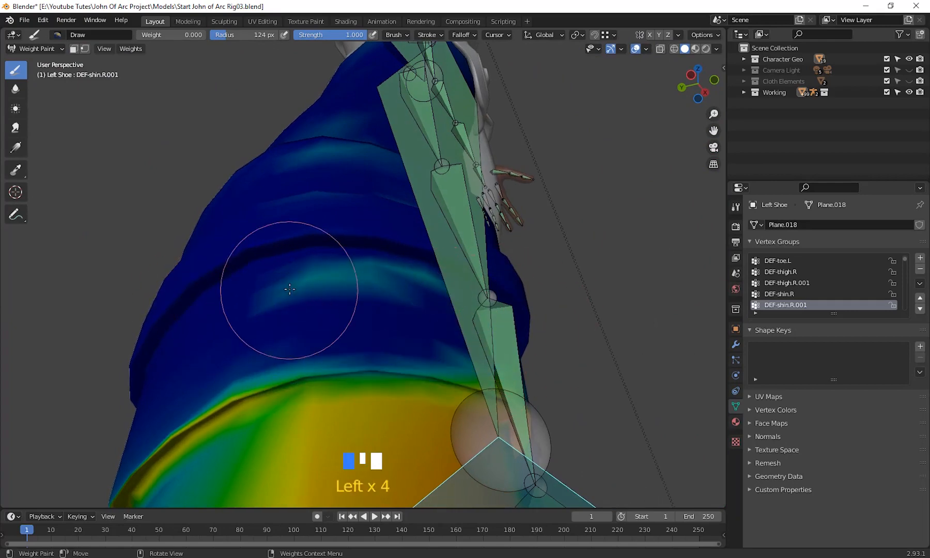
pyautogui.moveTo(290, 290); pyautogui.dragTo(579, 272)
pyautogui.moveTo(320, 273); pyautogui.dragTo(577, 270)
# Step: Erase the remaining DEF-shin.R.001 weights along the lower edge of the outer cuff band and the folds above it
pyautogui.moveTo(406, 322); pyautogui.dragTo(453, 307, button='middle')
pyautogui.moveTo(271, 344); pyautogui.dragTo(505, 378)
pyautogui.moveTo(258, 374); pyautogui.dragTo(455, 383)
pyautogui.moveTo(273, 382); pyautogui.dragTo(444, 388)
pyautogui.moveTo(287, 333); pyautogui.dragTo(429, 334)
pyautogui.moveTo(184, 223); pyautogui.dragTo(369, 221)
pyautogui.moveTo(248, 266); pyautogui.dragTo(331, 279)
# Step: Fade out DEF-shin.R.001 patches around the upper cuff rim on the right boot's outer side
pyautogui.moveTo(281, 281); pyautogui.dragTo(358, 379, button='middle')
pyautogui.moveTo(390, 325); pyautogui.dragTo(468, 359)
pyautogui.moveTo(434, 387); pyautogui.dragTo(281, 424)
pyautogui.moveTo(252, 416); pyautogui.dragTo(305, 380)
pyautogui.moveTo(305, 380); pyautogui.dragTo(415, 313, button='middle')
pyautogui.moveTo(445, 290); pyautogui.dragTo(264, 370)
pyautogui.moveTo(449, 241); pyautogui.dragTo(181, 385)
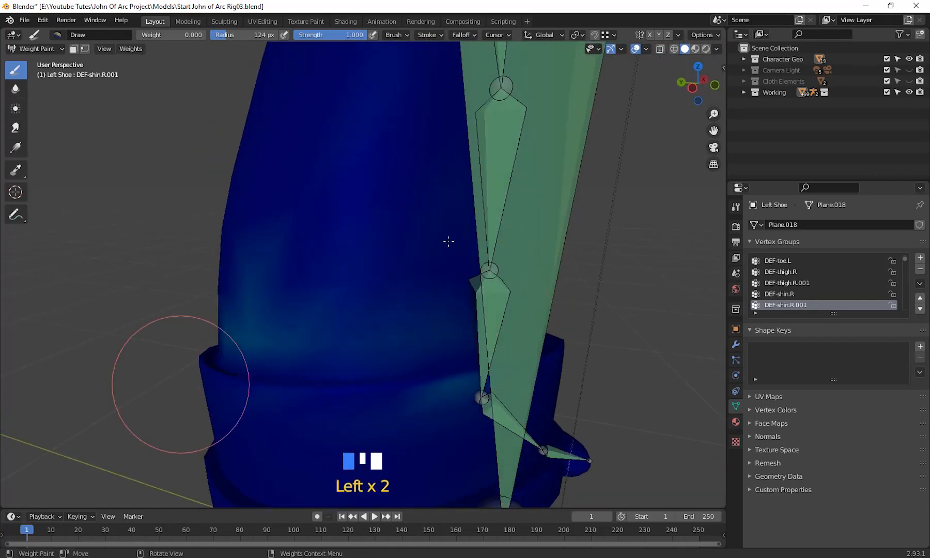
# Step: Erase DEF-shin.R.001 weights from the shaft just above the cuff, working toward the right boot's outer front
pyautogui.moveTo(267, 359); pyautogui.dragTo(346, 352, button='middle')
pyautogui.moveTo(427, 308); pyautogui.dragTo(102, 432)
pyautogui.moveTo(361, 333); pyautogui.dragTo(137, 455)
pyautogui.moveTo(300, 361); pyautogui.dragTo(245, 369, button='middle')
pyautogui.moveTo(357, 366); pyautogui.dragTo(260, 398)
pyautogui.moveTo(577, 361); pyautogui.dragTo(434, 388, button='middle')
pyautogui.moveTo(434, 388); pyautogui.dragTo(409, 390)
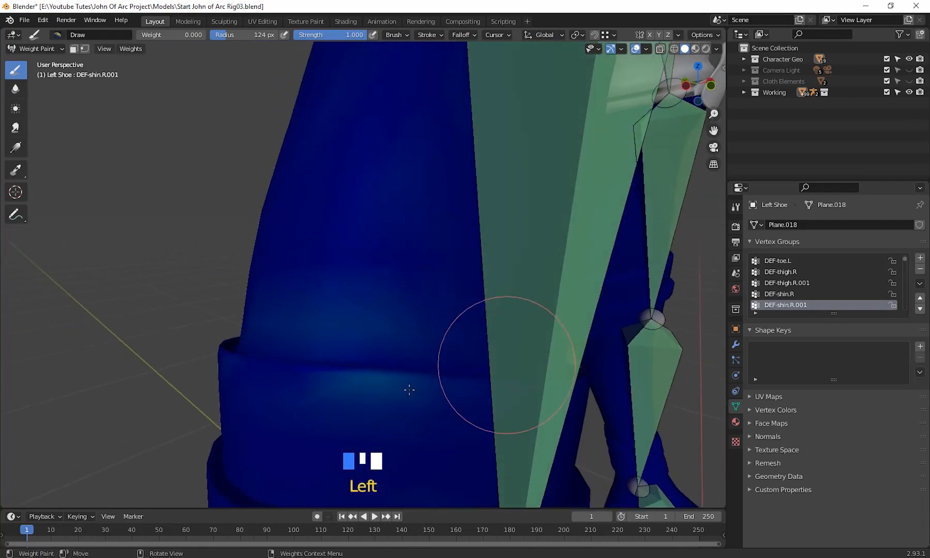
# Step: Clear the DEF-shin.R.001 patch along the upper cuff rim at the right boot's outer front
pyautogui.scroll(1, 414, 394)
pyautogui.keyDown('shift'); pyautogui.moveTo(415, 413); pyautogui.dragTo(417, 382, button='middle'); pyautogui.keyUp('shift')
pyautogui.moveTo(459, 361)
pyautogui.mouseDown()
pyautogui.moveTo(426, 349)
pyautogui.moveTo(299, 353)
pyautogui.mouseUp()
pyautogui.moveTo(299, 353); pyautogui.dragTo(457, 382)
pyautogui.moveTo(532, 307)
pyautogui.mouseDown()
pyautogui.moveTo(294, 258)
pyautogui.moveTo(223, 263)
pyautogui.mouseUp()
pyautogui.moveTo(204, 274); pyautogui.dragTo(315, 289)
pyautogui.moveTo(326, 303); pyautogui.dragTo(388, 318)
# Step: Erase the faint leftover DEF-shin.R.001 weights on the cuff rim and shaft at the right boot's outer front
pyautogui.scroll(2, 403, 340)
pyautogui.keyDown('shift'); pyautogui.moveTo(427, 412); pyautogui.dragTo(418, 326, button='middle'); pyautogui.keyUp('shift')
pyautogui.moveTo(571, 318)
pyautogui.mouseDown()
pyautogui.moveTo(405, 288)
pyautogui.moveTo(248, 282)
pyautogui.mouseUp()
pyautogui.moveTo(204, 277)
pyautogui.mouseDown()
pyautogui.moveTo(340, 302)
pyautogui.moveTo(465, 295)
pyautogui.mouseUp()
pyautogui.moveTo(515, 280); pyautogui.dragTo(383, 289)
pyautogui.moveTo(453, 249); pyautogui.dragTo(306, 297)
pyautogui.moveTo(449, 279); pyautogui.dragTo(367, 337)
pyautogui.moveTo(261, 380); pyautogui.dragTo(382, 321)
pyautogui.moveTo(419, 256)
pyautogui.mouseDown()
pyautogui.moveTo(326, 290)
pyautogui.moveTo(289, 217)
pyautogui.mouseUp()
pyautogui.moveTo(300, 222); pyautogui.dragTo(351, 134)
pyautogui.moveTo(331, 77); pyautogui.dragTo(253, 151)
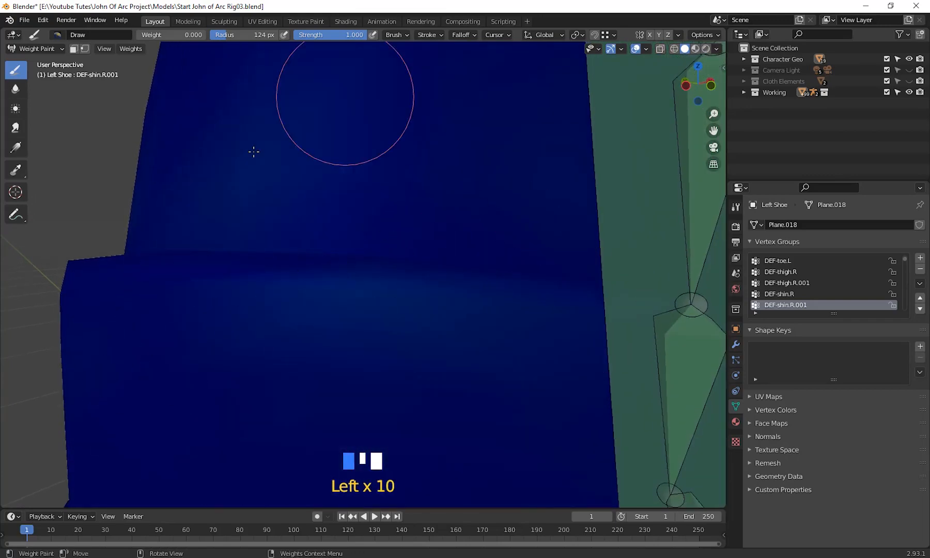
pyautogui.moveTo(290, 290); pyautogui.dragTo(338, 332)
# Step: Clear stray DEF-shin.R.001 weights from the upper shaft at the right boot's outer back
pyautogui.scroll(-3, 376, 297)
pyautogui.moveTo(376, 297); pyautogui.dragTo(458, 296, button='middle')
pyautogui.keyDown('shift'); pyautogui.moveTo(457, 295); pyautogui.dragTo(457, 349, button='middle'); pyautogui.keyUp('shift')
pyautogui.scroll(-2, 457, 349)
pyautogui.moveTo(457, 348); pyautogui.dragTo(516, 345, button='middle')
pyautogui.moveTo(381, 272); pyautogui.dragTo(439, 206)
pyautogui.moveTo(467, 140)
pyautogui.mouseDown()
pyautogui.moveTo(410, 160)
pyautogui.moveTo(455, 207)
pyautogui.mouseUp()
pyautogui.scroll(2, 449, 289)
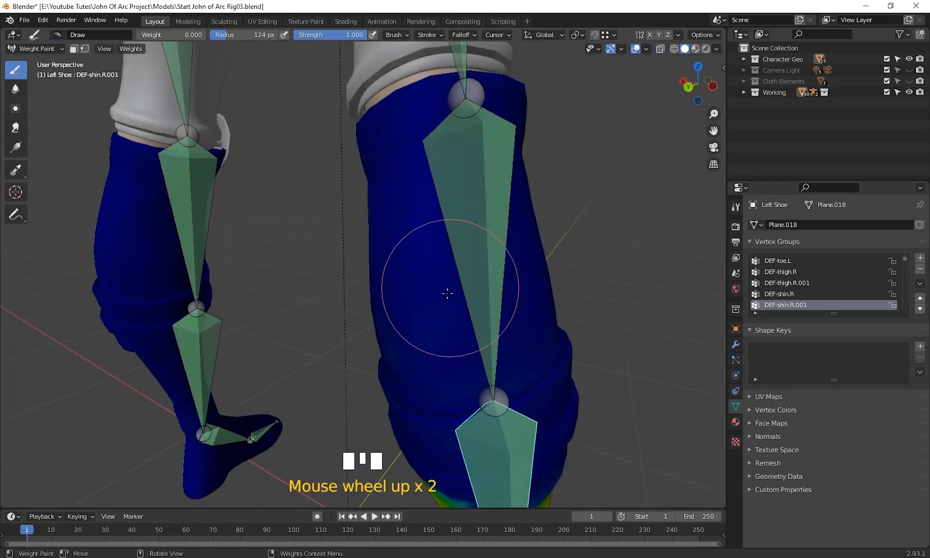
pyautogui.moveTo(415, 333)
pyautogui.keyDown('shift'); pyautogui.mouseDown(button='middle')
pyautogui.moveTo(409, 349)
pyautogui.moveTo(448, 335)
pyautogui.mouseUp(button='middle'); pyautogui.keyUp('shift')
pyautogui.moveTo(342, 178); pyautogui.dragTo(309, 378)
pyautogui.moveTo(354, 405); pyautogui.dragTo(422, 314)
# Step: Erase the last faint DEF-shin.R.001 weights from the shaft and cuffs around the back of the right boot
pyautogui.scroll(-3, 429, 338)
pyautogui.moveTo(432, 349); pyautogui.dragTo(496, 346, button='middle')
pyautogui.moveTo(327, 286)
pyautogui.mouseDown()
pyautogui.moveTo(289, 295)
pyautogui.moveTo(239, 371)
pyautogui.mouseUp()
pyautogui.moveTo(310, 331)
pyautogui.mouseDown()
pyautogui.moveTo(357, 324)
pyautogui.moveTo(292, 338)
pyautogui.mouseUp()
pyautogui.moveTo(413, 345); pyautogui.dragTo(323, 368)
pyautogui.moveTo(433, 387); pyautogui.dragTo(362, 385)
pyautogui.moveTo(350, 385)
pyautogui.mouseDown()
pyautogui.moveTo(295, 388)
pyautogui.moveTo(331, 391)
pyautogui.mouseUp()
pyautogui.moveTo(251, 392); pyautogui.dragTo(331, 388)
# Step: Check the boots' weights for the DEF-shin.R and DEF-thigh.R.001 bones
pyautogui.scroll(-4, 435, 377)
pyautogui.moveTo(435, 378)
pyautogui.mouseDown(button='middle')
pyautogui.moveTo(464, 376)
pyautogui.moveTo(498, 394)
pyautogui.moveTo(393, 263)
pyautogui.moveTo(467, 357)
pyautogui.moveTo(442, 363)
pyautogui.moveTo(461, 373)
pyautogui.moveTo(442, 297)
pyautogui.mouseUp(button='middle')
pyautogui.scroll(2, 454, 356)
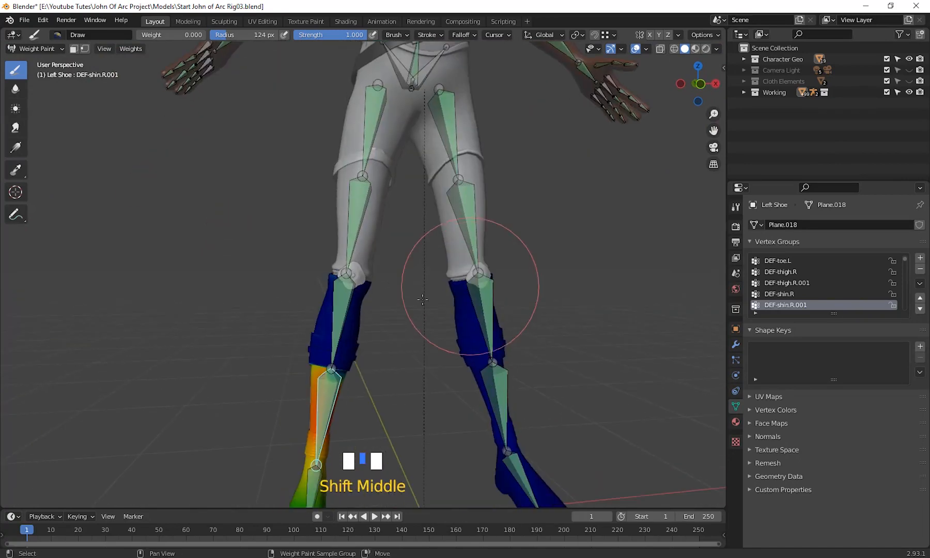
pyautogui.keyDown('ctrl'); pyautogui.click(317, 343); pyautogui.keyUp('ctrl')
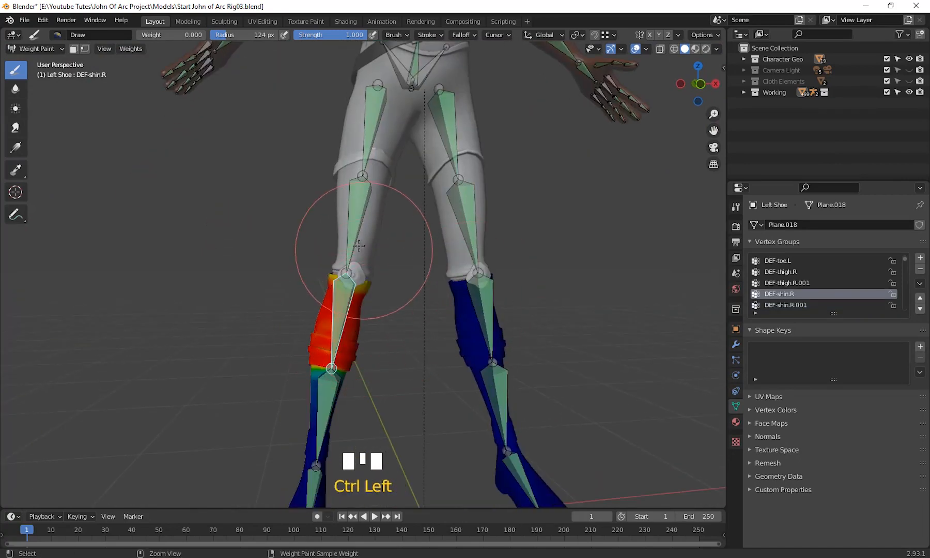
pyautogui.keyDown('ctrl'); pyautogui.click(347, 231); pyautogui.keyUp('ctrl')
pyautogui.scroll(2, 412, 339)
pyautogui.keyDown('shift'); pyautogui.moveTo(412, 339); pyautogui.dragTo(427, 311, button='middle'); pyautogui.keyUp('shift')
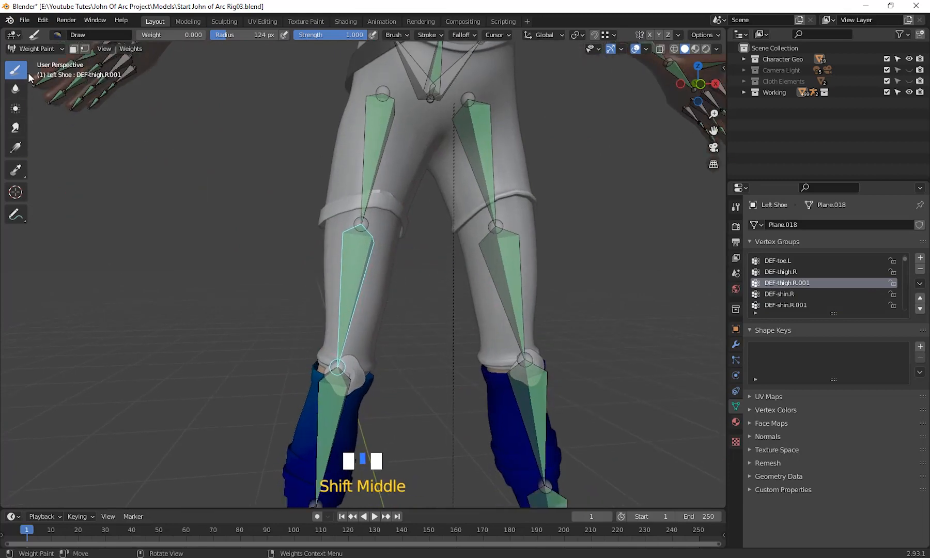
# Step: Return to Object Mode and join the Paint trousers mesh into the Thaigh Cloth object
pyautogui.click(36, 50)
pyautogui.click(34, 22)
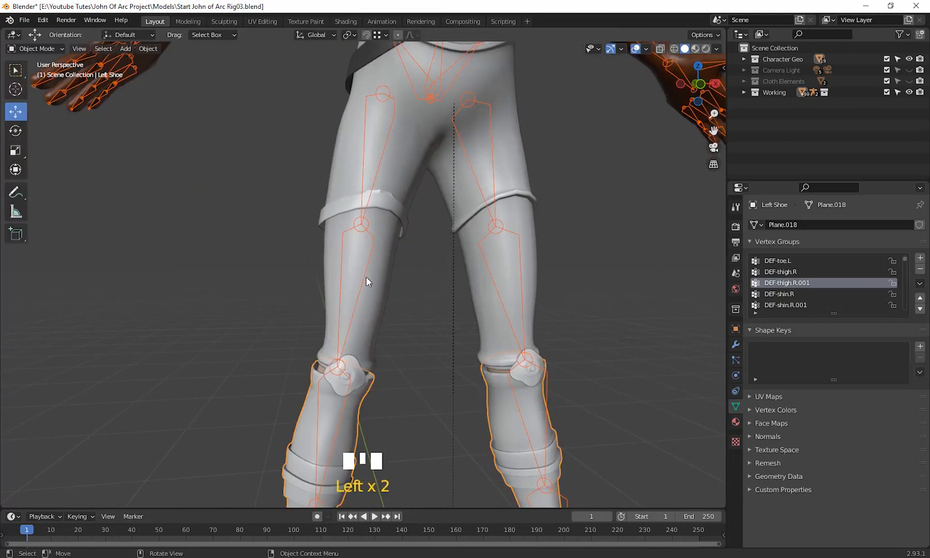
pyautogui.click(375, 290)
pyautogui.moveTo(459, 352); pyautogui.dragTo(411, 311, button='middle')
pyautogui.keyDown('shift'); pyautogui.moveTo(469, 332); pyautogui.dragTo(398, 328, button='middle'); pyautogui.keyUp('shift')
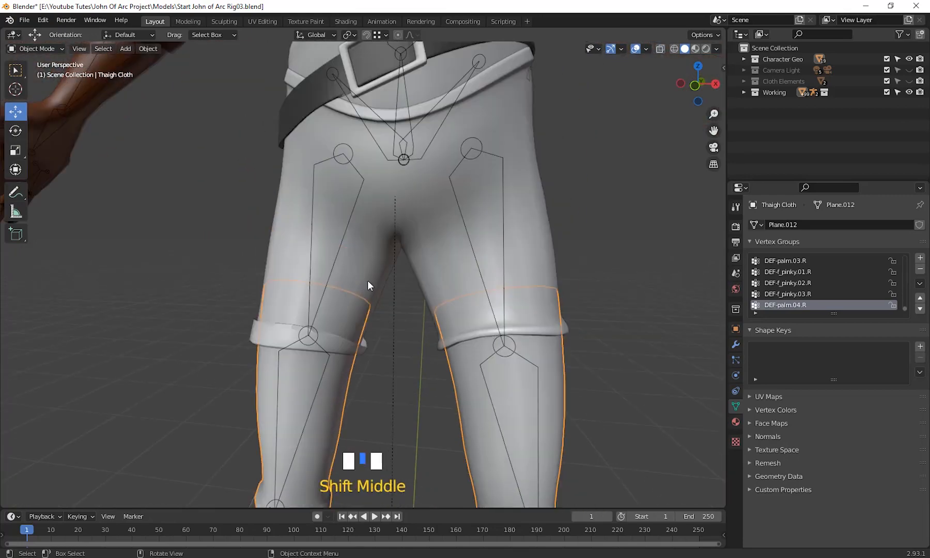
pyautogui.scroll(-3, 377, 297)
pyautogui.click(364, 262)
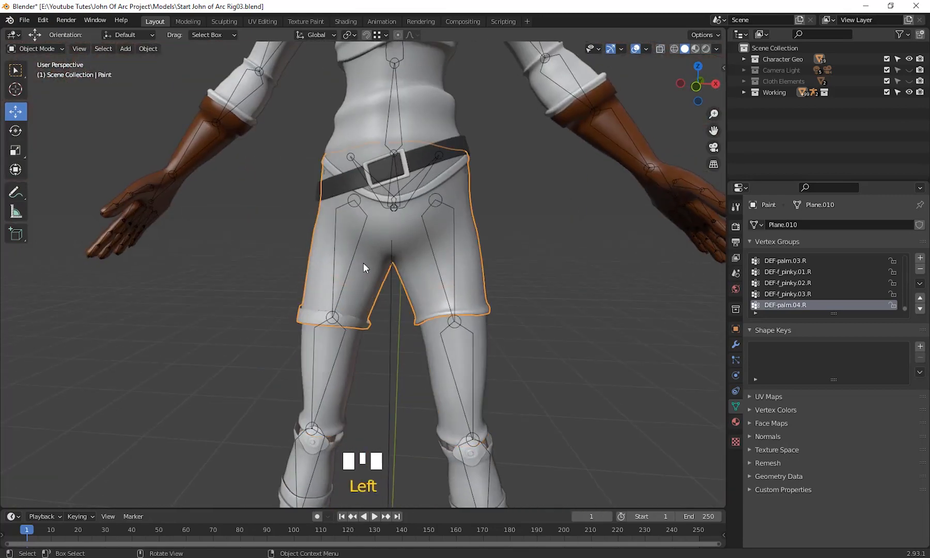
pyautogui.keyDown('shift'); pyautogui.click(484, 342); pyautogui.keyUp('shift')
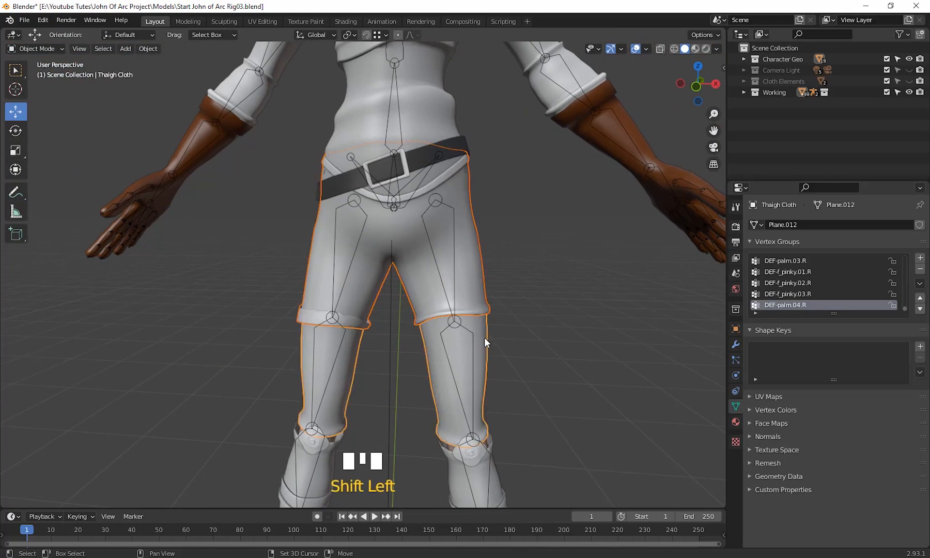
pyautogui.rightClick(543, 307)
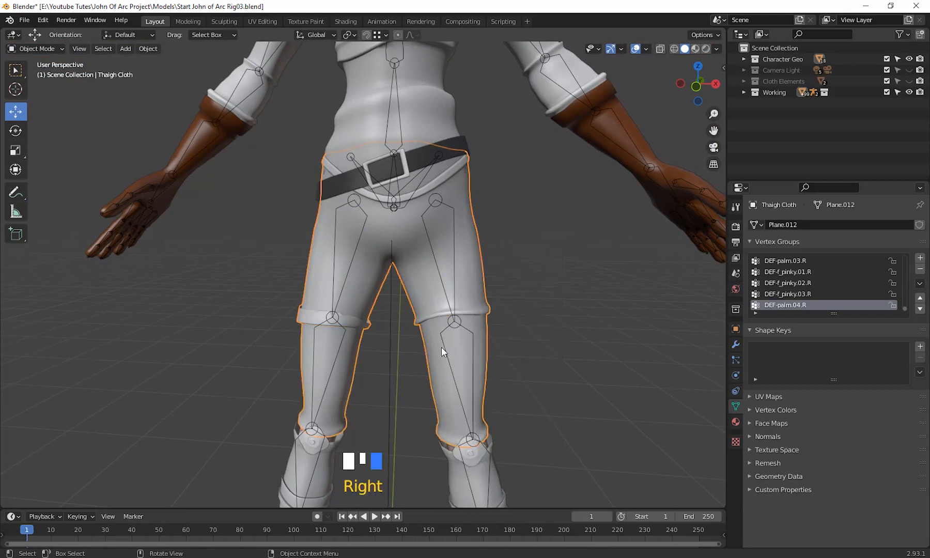
pyautogui.moveTo(480, 349); pyautogui.dragTo(399, 324, button='middle')
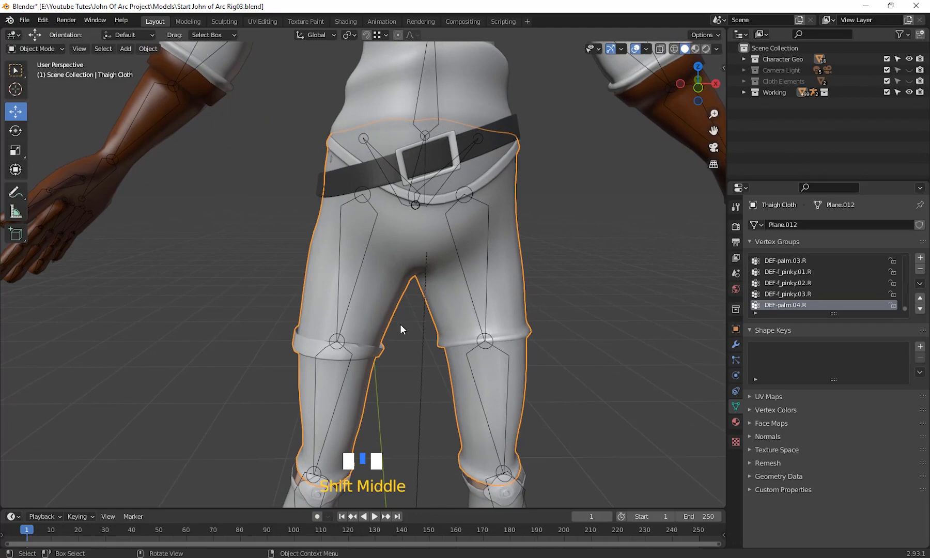
# Step: Select the armature together with the joined Thaigh Cloth mesh and switch to Weight Paint mode
pyautogui.click(361, 265)
pyautogui.keyDown('shift'); pyautogui.click(379, 292); pyautogui.keyUp('shift')
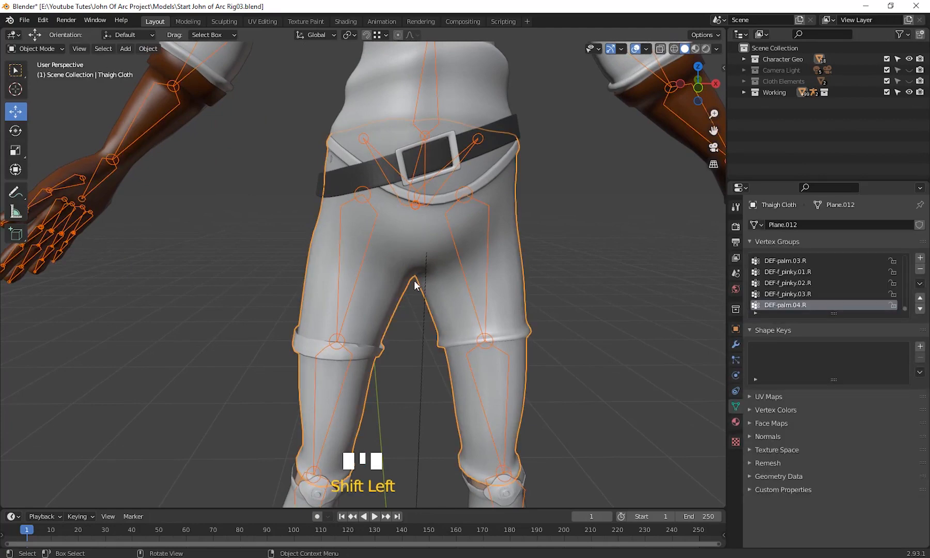
pyautogui.click(50, 48)
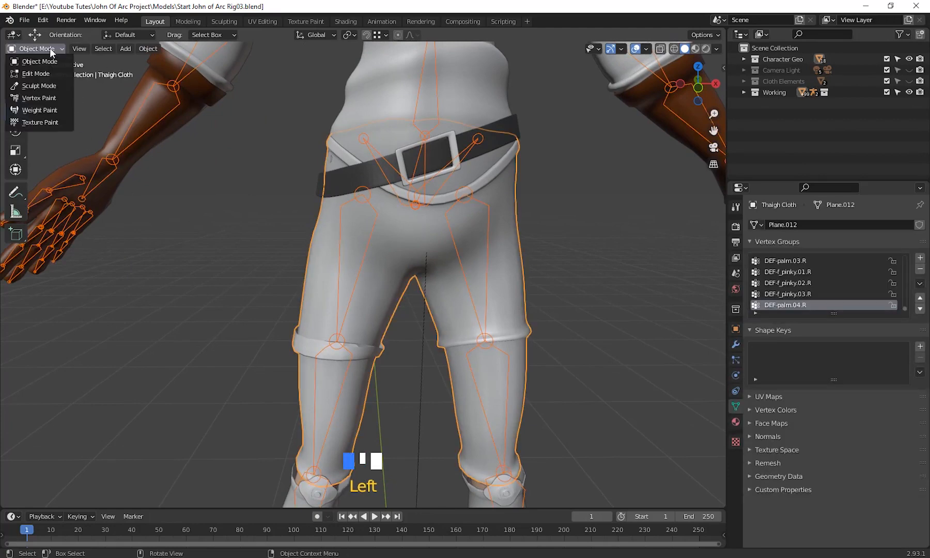
pyautogui.click(54, 110)
pyautogui.moveTo(369, 332); pyautogui.dragTo(363, 256, button='middle')
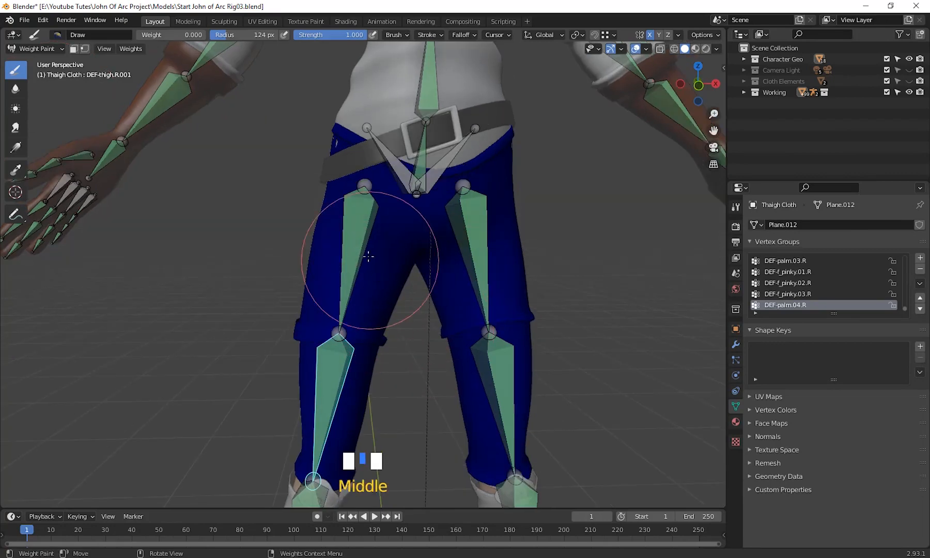
# Step: Make DEF-thigh.R the active bone and set the brush strength to 0.593 for the back of the trousers
pyautogui.keyDown('ctrl'); pyautogui.click(362, 250); pyautogui.keyUp('ctrl')
pyautogui.moveTo(384, 332); pyautogui.dragTo(495, 325, button='middle')
pyautogui.scroll(2, 495, 322)
pyautogui.keyDown('shift'); pyautogui.moveTo(480, 273); pyautogui.dragTo(468, 327, button='middle'); pyautogui.keyUp('shift')
pyautogui.moveTo(511, 331)
pyautogui.mouseDown(button='middle')
pyautogui.moveTo(473, 384)
pyautogui.moveTo(443, 380)
pyautogui.moveTo(348, 258)
pyautogui.mouseUp(button='middle')
pyautogui.scroll(2, 481, 352)
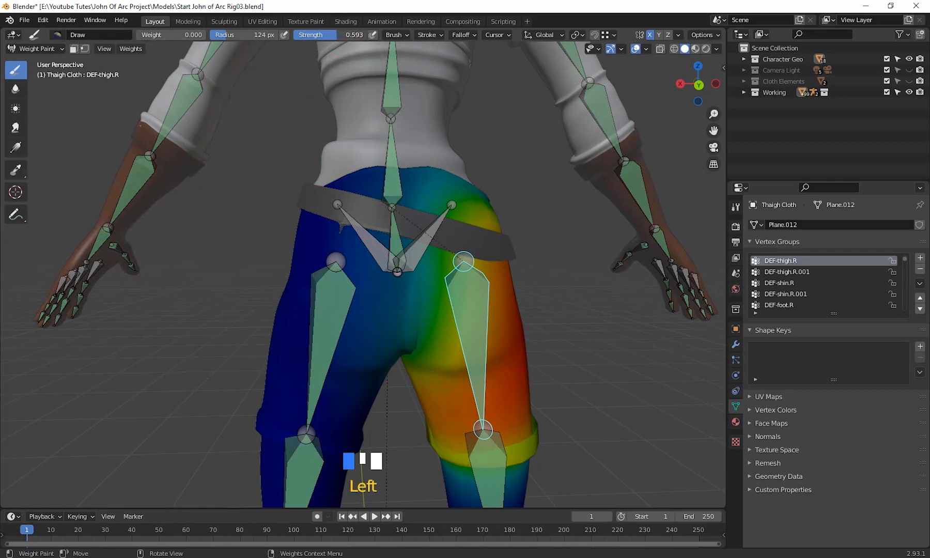
# Step: Try erasing hip weights with the smooth and sharp brush falloff curves, undoing the test strokes
pyautogui.click(466, 35)
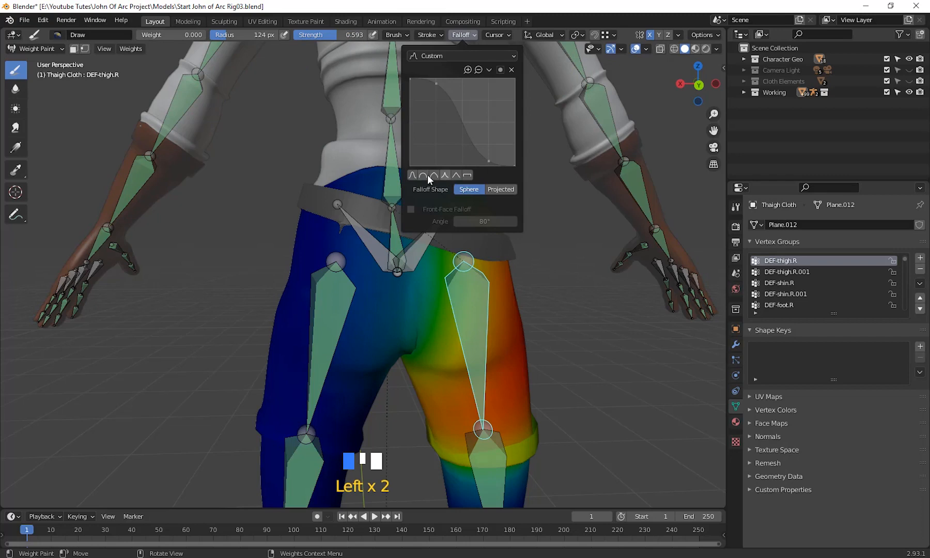
pyautogui.moveTo(351, 231)
pyautogui.mouseDown()
pyautogui.moveTo(347, 348)
pyautogui.moveTo(340, 285)
pyautogui.mouseUp()
pyautogui.hotkey('ctrl', 'z')
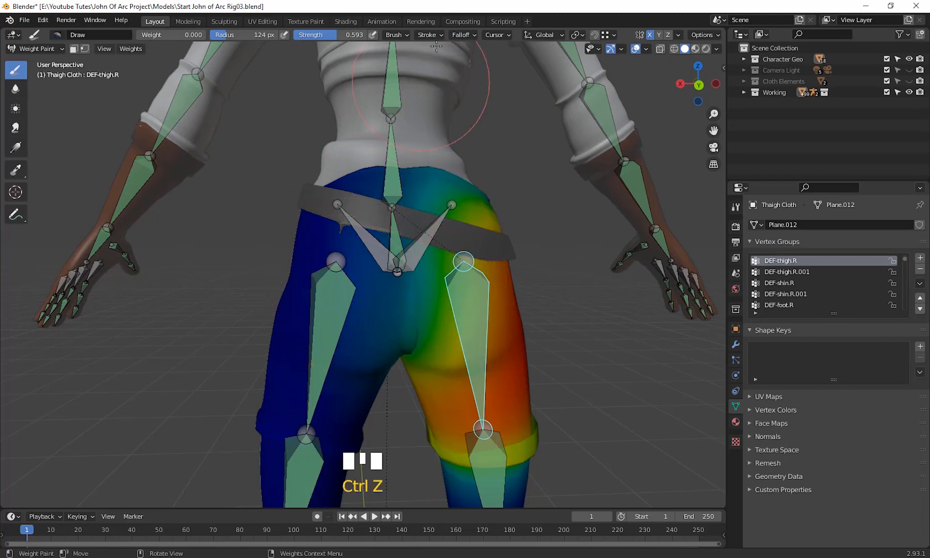
pyautogui.click(473, 35)
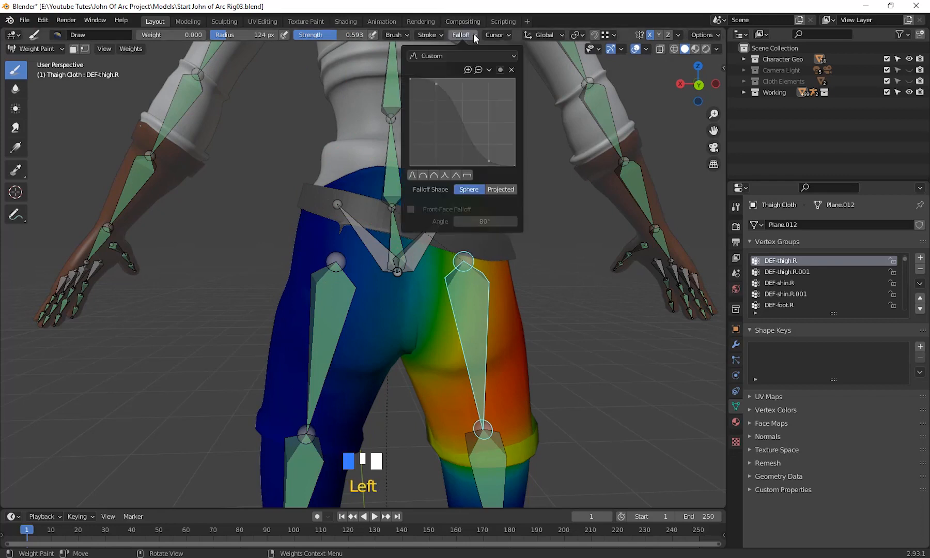
pyautogui.click(445, 175)
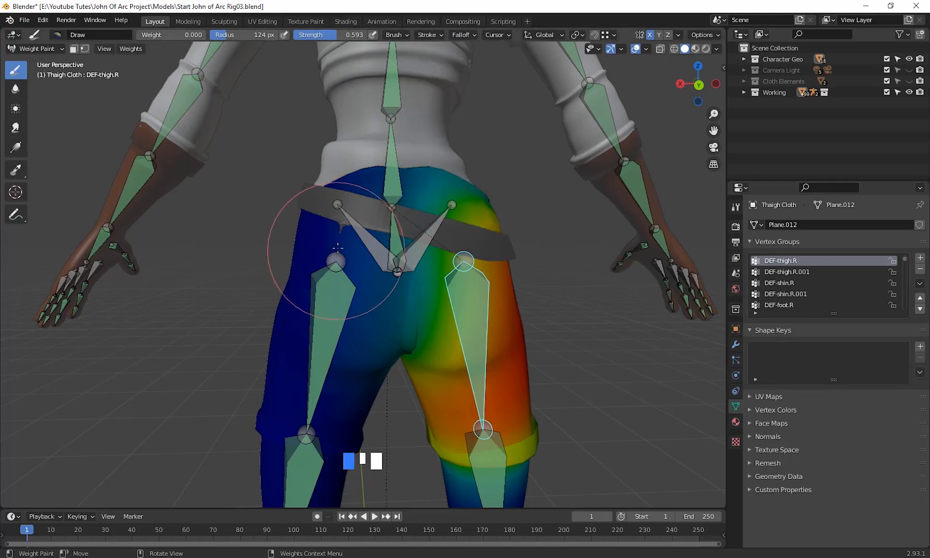
pyautogui.hotkey('ctrl', 'z')
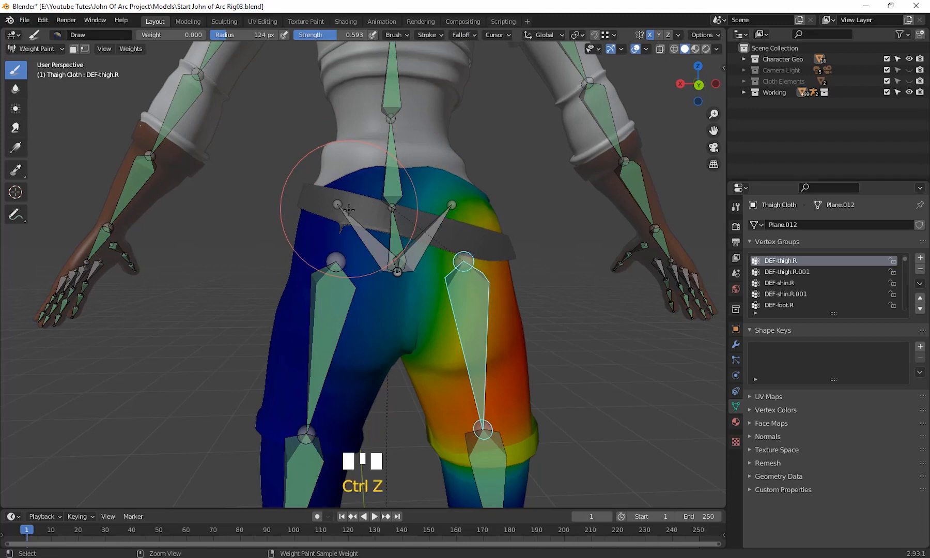
# Step: Set the brush falloff to the round curve and undo a test stroke on the hips
pyautogui.click(471, 34)
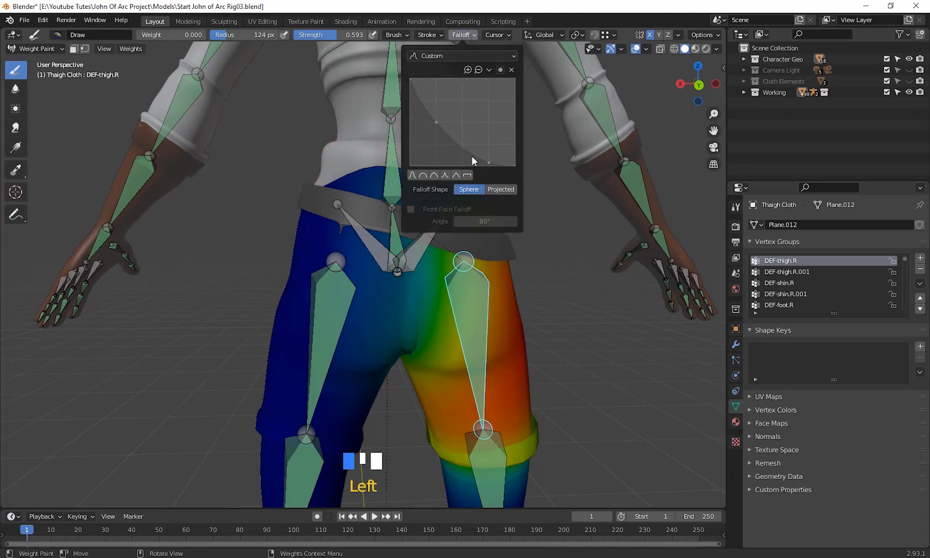
pyautogui.click(422, 175)
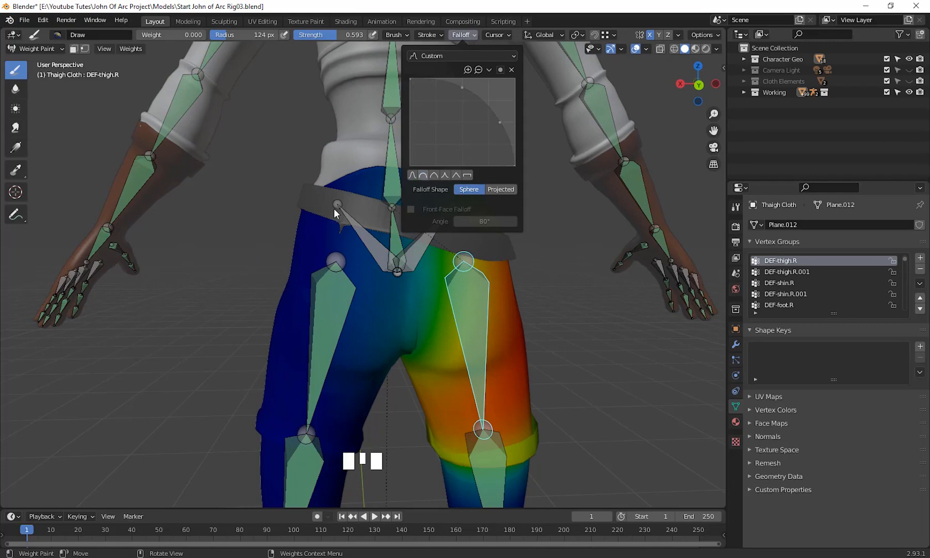
pyautogui.click(327, 317)
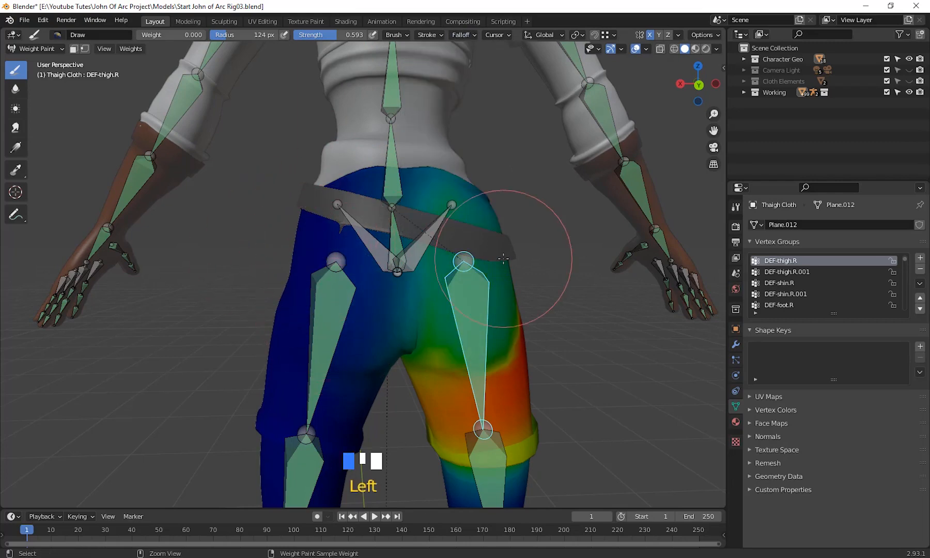
pyautogui.hotkey('ctrl', 'z')
# Step: Erase DEF-thigh.R weight along the back waistband of the trousers above the belt with the zero-weight brush
pyautogui.moveTo(552, 268); pyautogui.dragTo(517, 266, button='middle')
pyautogui.keyDown('shift'); pyautogui.moveTo(483, 160); pyautogui.dragTo(467, 172, button='middle'); pyautogui.keyUp('shift')
pyautogui.moveTo(439, 181)
pyautogui.mouseDown()
pyautogui.moveTo(425, 200)
pyautogui.moveTo(396, 196)
pyautogui.moveTo(380, 227)
pyautogui.moveTo(460, 143)
pyautogui.mouseUp()
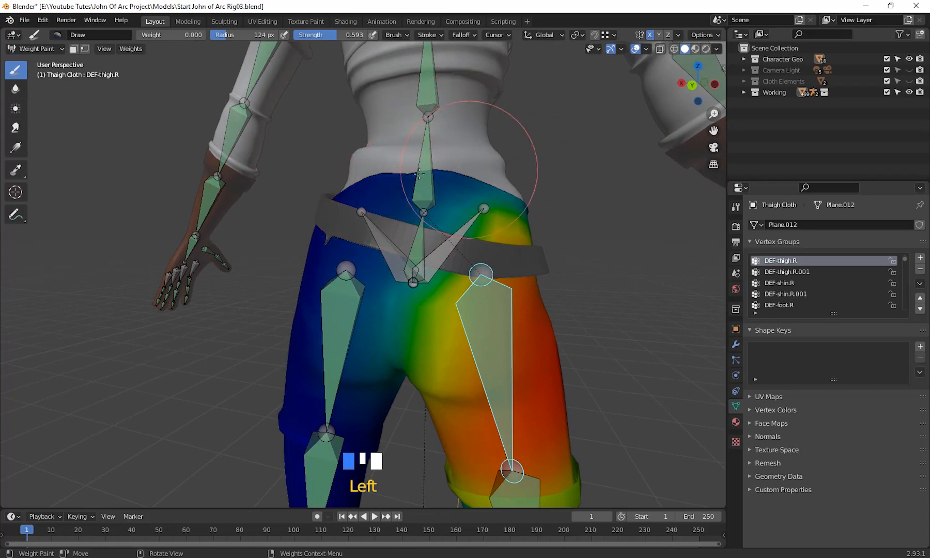
pyautogui.moveTo(420, 175); pyautogui.dragTo(591, 176)
# Step: Try erasing DEF-thigh.R weight across the left buttock and the back of the left thigh with repeated strokes
pyautogui.keyDown('shift'); pyautogui.moveTo(320, 219); pyautogui.dragTo(267, 208, button='middle'); pyautogui.keyUp('shift')
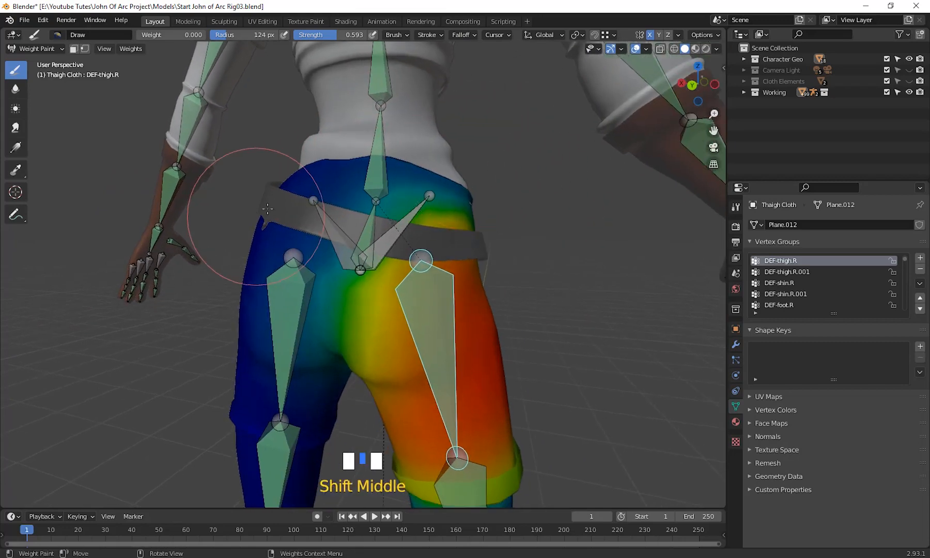
pyautogui.moveTo(385, 228); pyautogui.dragTo(278, 257)
pyautogui.moveTo(357, 273); pyautogui.dragTo(278, 259)
pyautogui.moveTo(362, 277); pyautogui.dragTo(279, 266)
pyautogui.moveTo(380, 289); pyautogui.dragTo(255, 294)
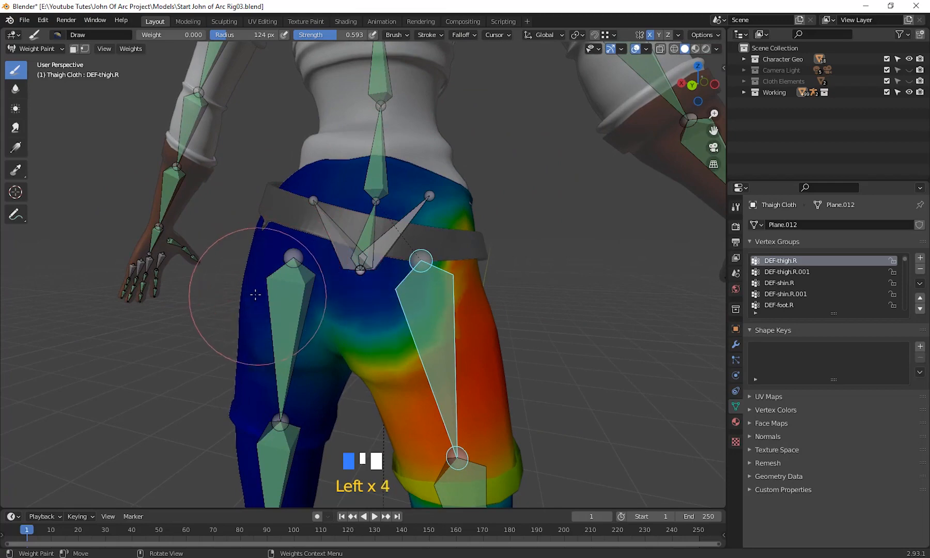
pyautogui.moveTo(408, 323); pyautogui.dragTo(255, 312)
pyautogui.moveTo(398, 346); pyautogui.dragTo(251, 345)
pyautogui.moveTo(423, 362); pyautogui.dragTo(255, 341)
# Step: Undo the last seven erasing strokes on the back of the trousers
pyautogui.moveTo(390, 293); pyautogui.dragTo(506, 270, button='middle')
pyautogui.hotkey('ctrl', 'z')
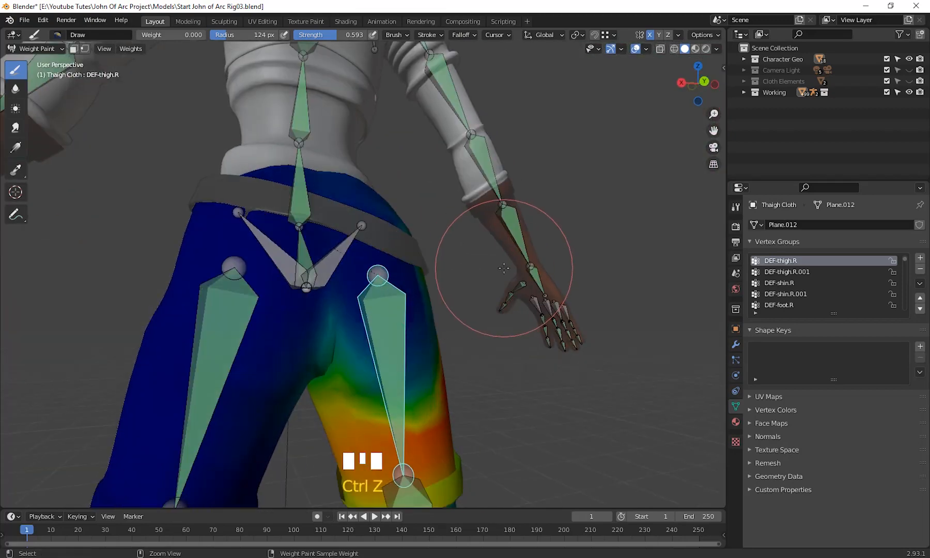
pyautogui.hotkey('ctrl', 'z')
pyautogui.hotkey('ctrl', 'z')
pyautogui.hotkey('ctrl', 'z')
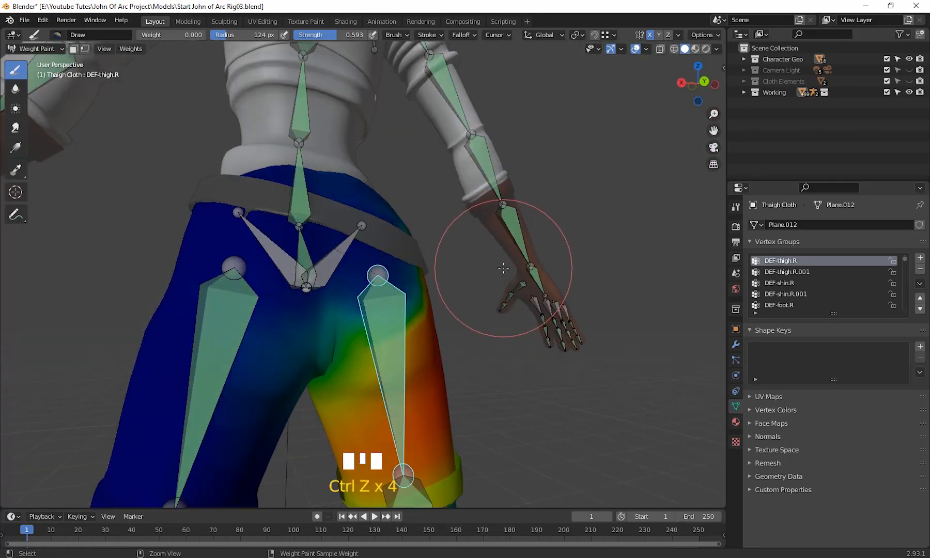
pyautogui.hotkey('ctrl', 'z')
pyautogui.hotkey('ctrl', 'z')
pyautogui.hotkey('ctrl', 'z')
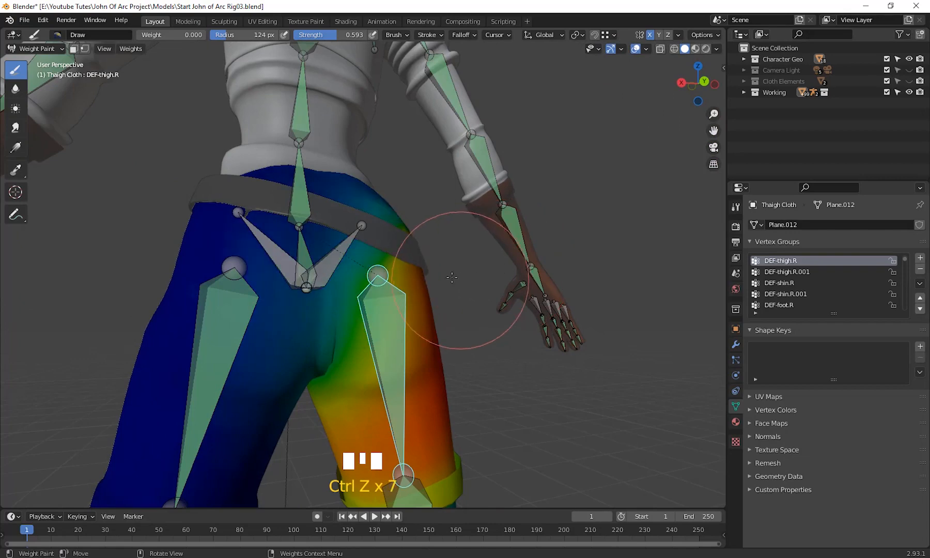
# Step: Set the brush radius to 42 px and undo a test stroke on the left buttock
pyautogui.scroll(3, 426, 286)
pyautogui.keyDown('shift'); pyautogui.moveTo(222, 369); pyautogui.dragTo(251, 343, button='middle'); pyautogui.keyUp('shift')
pyautogui.keyDown('shift'); pyautogui.moveTo(300, 311); pyautogui.dragTo(286, 336, button='middle'); pyautogui.keyUp('shift')
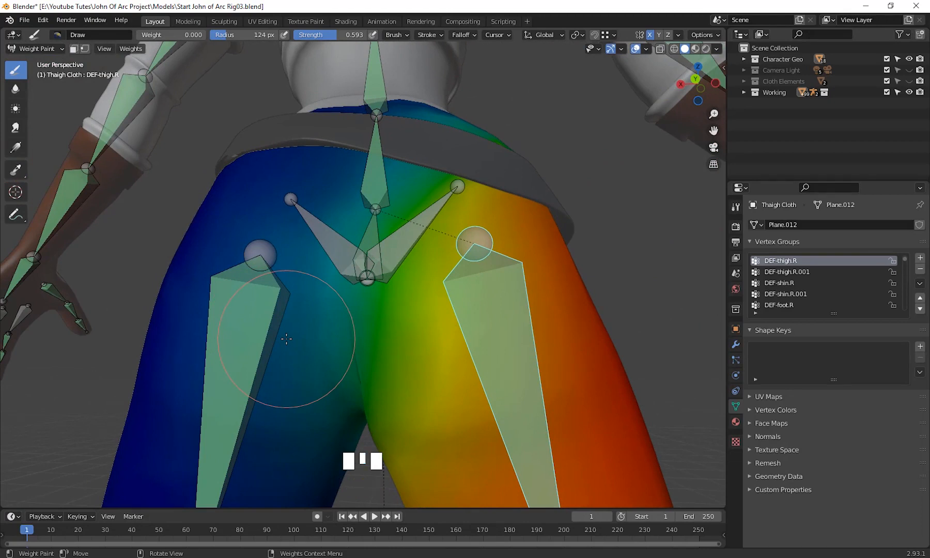
pyautogui.press('f')
pyautogui.click(305, 336)
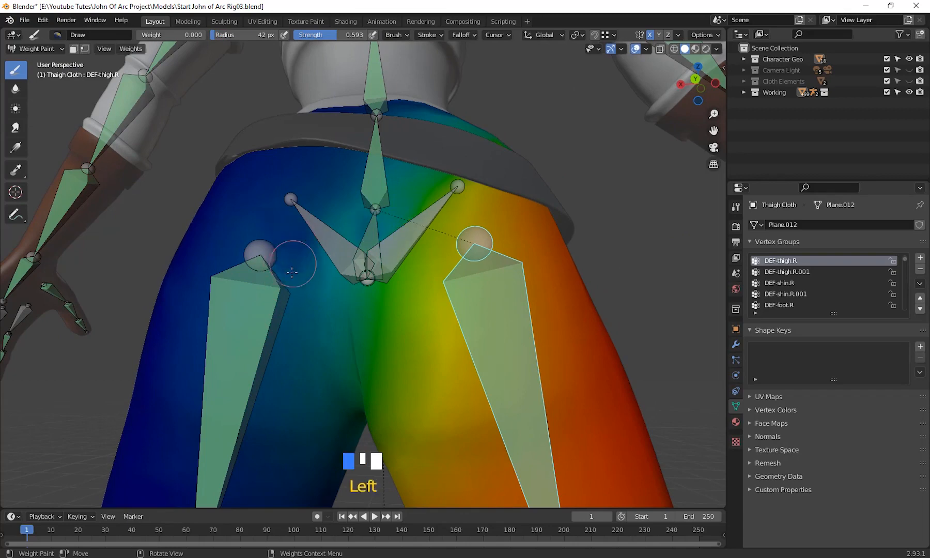
pyautogui.moveTo(292, 273)
pyautogui.mouseDown()
pyautogui.moveTo(285, 416)
pyautogui.moveTo(307, 265)
pyautogui.moveTo(335, 237)
pyautogui.moveTo(322, 332)
pyautogui.moveTo(325, 317)
pyautogui.mouseUp()
pyautogui.hotkey('ctrl', 'z')
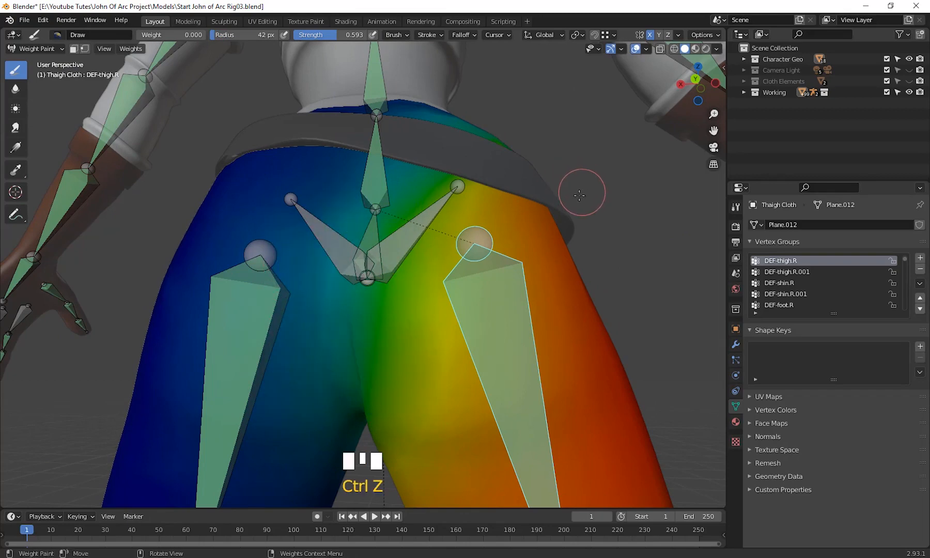
# Step: Show the brush's symmetry and options settings in the sidebar and enable Auto Normalize
pyautogui.moveTo(580, 195); pyautogui.dragTo(542, 192, button='middle')
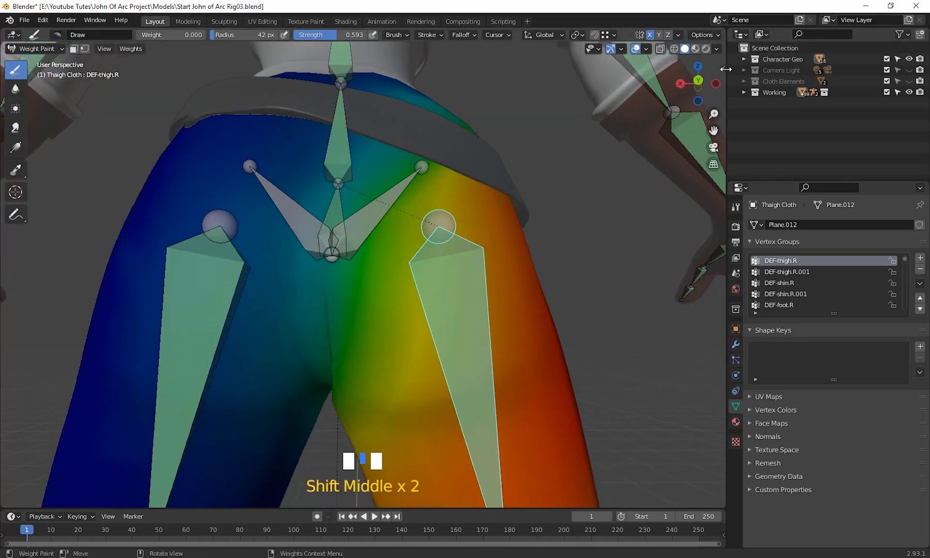
pyautogui.click(725, 69)
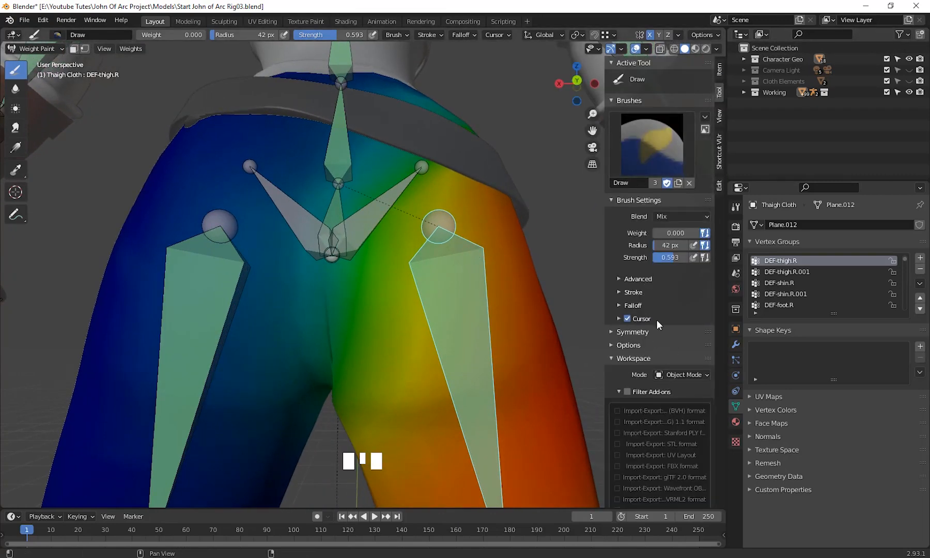
pyautogui.click(631, 332)
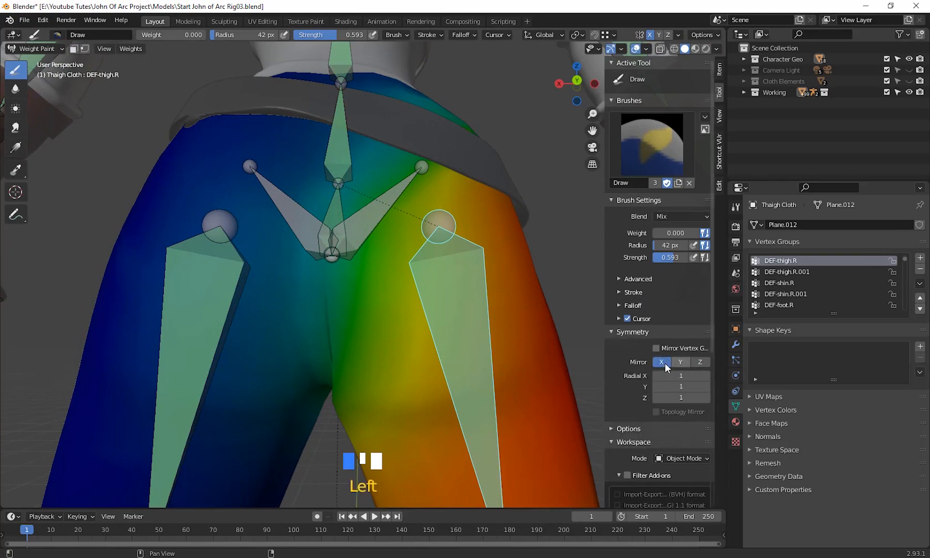
pyautogui.scroll(-6, 637, 372)
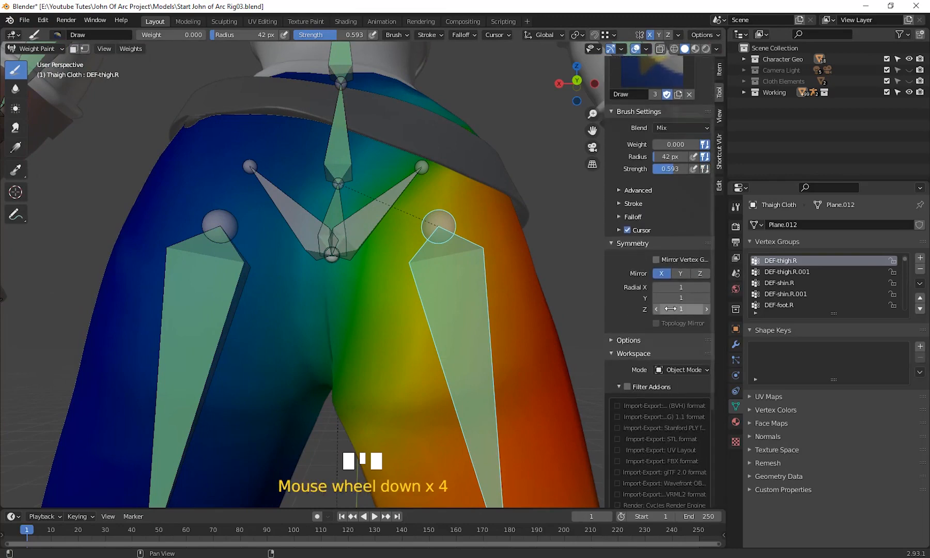
pyautogui.scroll(-8, 634, 325)
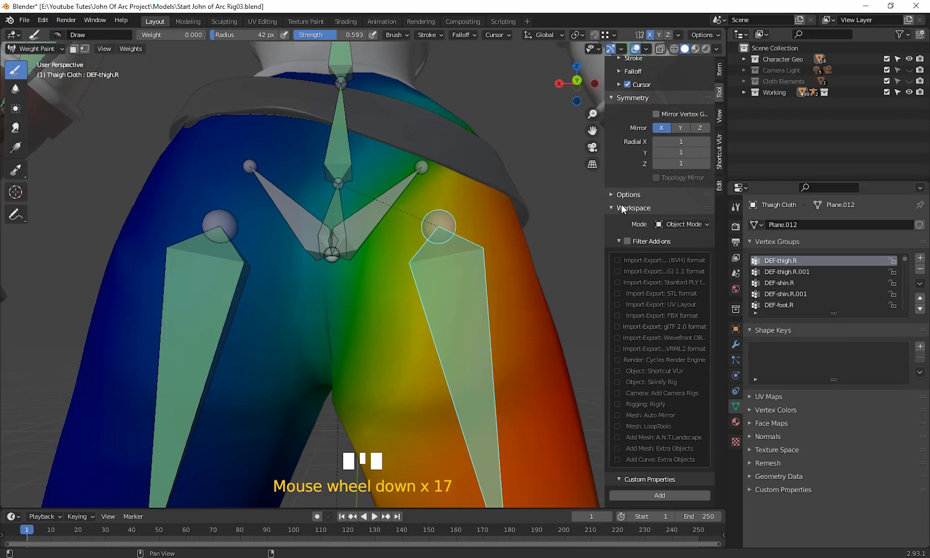
pyautogui.click(620, 195)
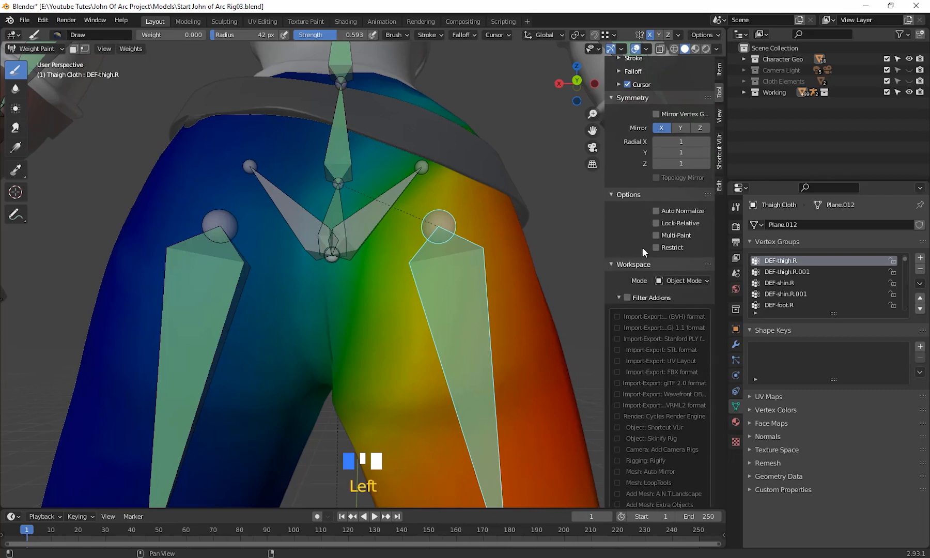
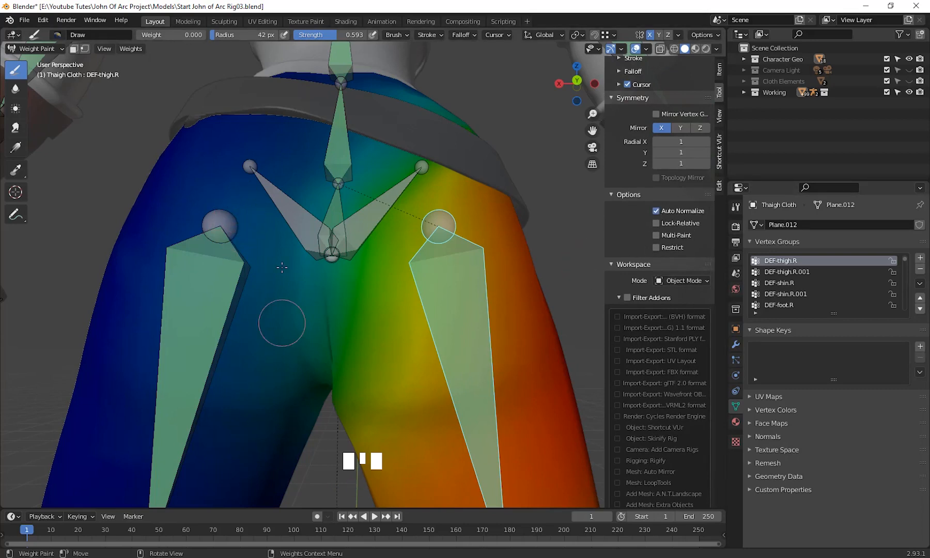
# Step: Undo a test stroke down the back of the left thigh and turn off X mirroring for weight painting
pyautogui.moveTo(281, 267)
pyautogui.mouseDown()
pyautogui.moveTo(261, 289)
pyautogui.moveTo(249, 384)
pyautogui.moveTo(276, 396)
pyautogui.mouseUp()
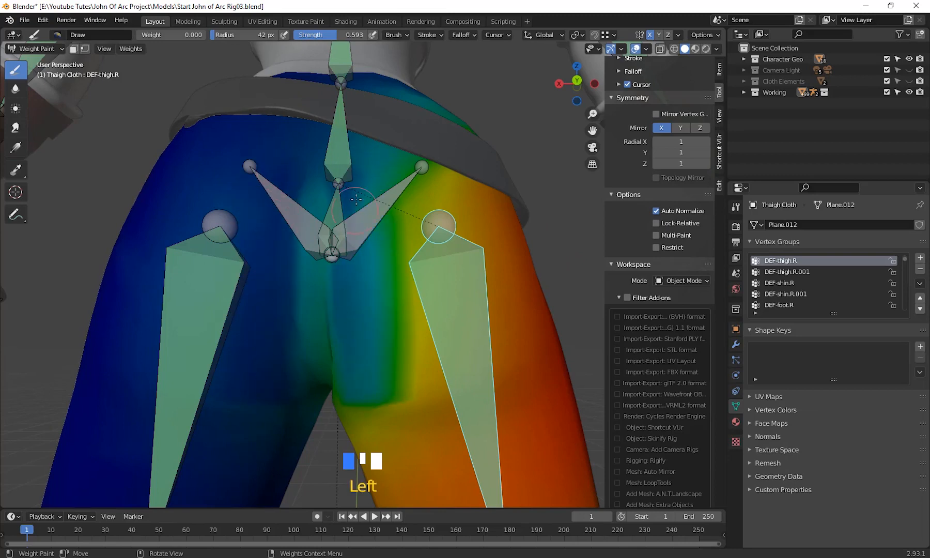
pyautogui.hotkey('ctrl', 'z')
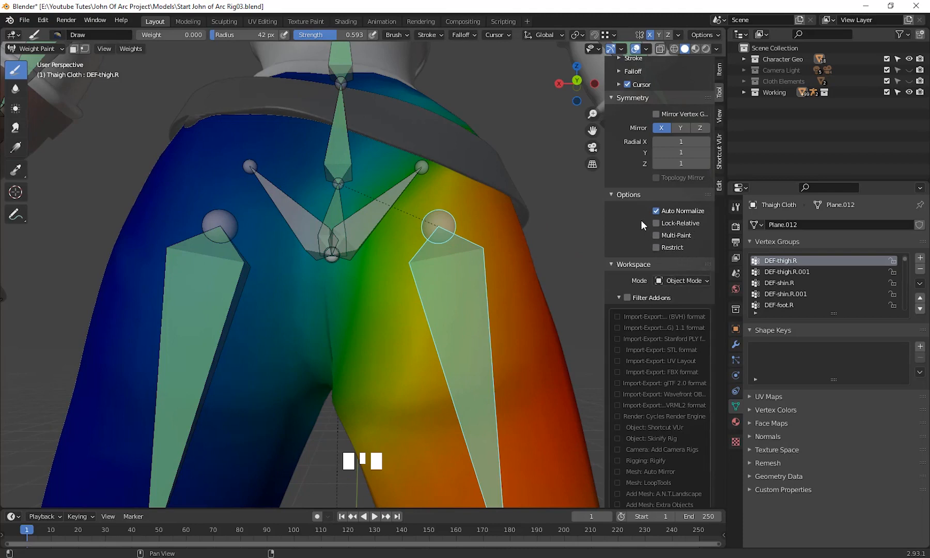
pyautogui.scroll(2, 640, 219)
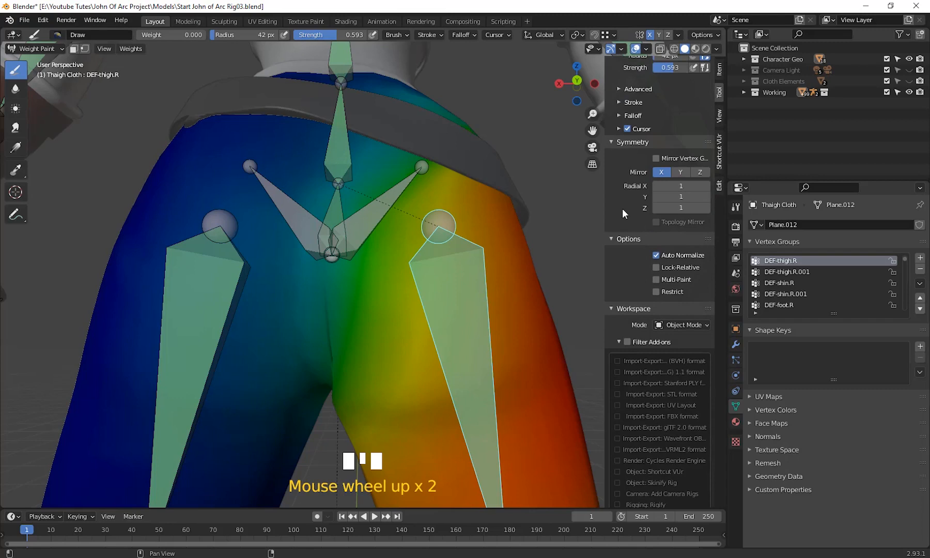
pyautogui.scroll(1, 622, 208)
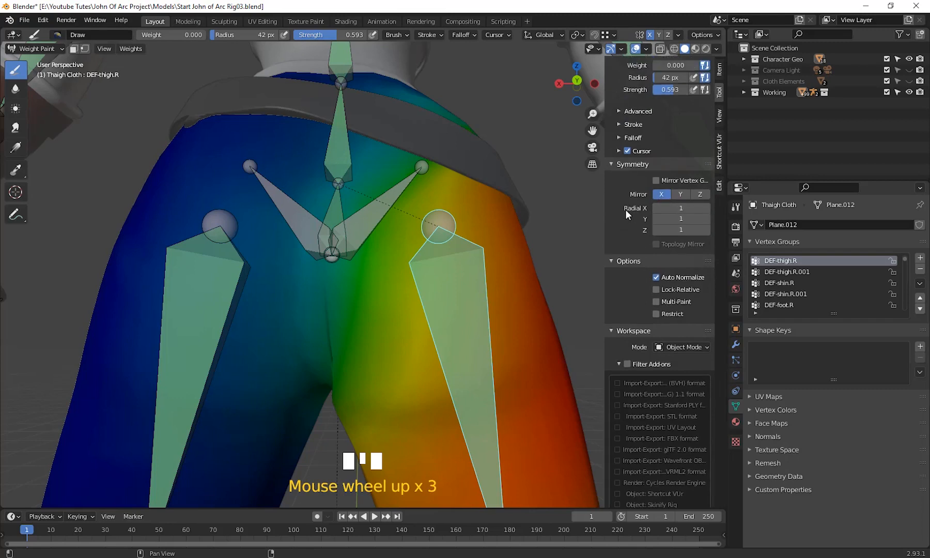
pyautogui.scroll(1, 624, 212)
pyautogui.click(662, 217)
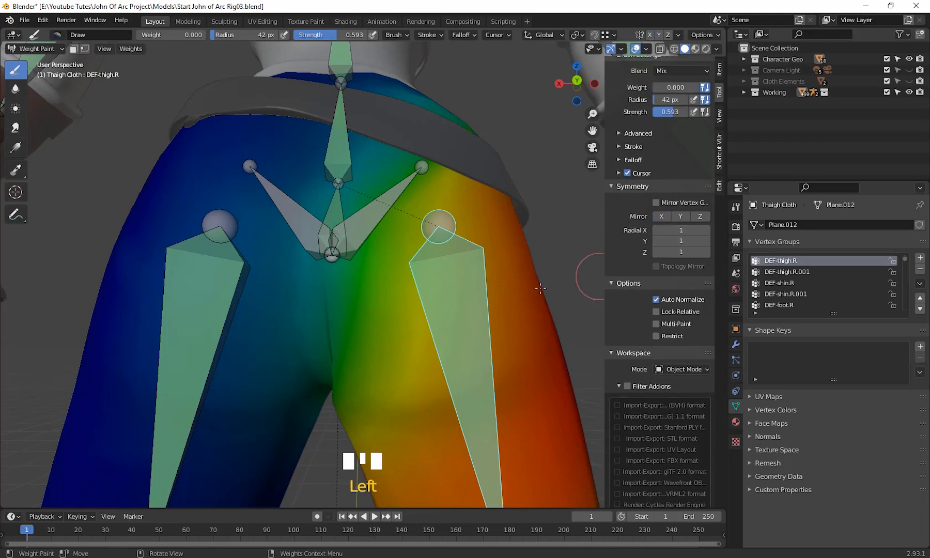
# Step: Expand the brush's stroke and advanced settings and review them together with the symmetry and normalization options
pyautogui.scroll(2, 642, 217)
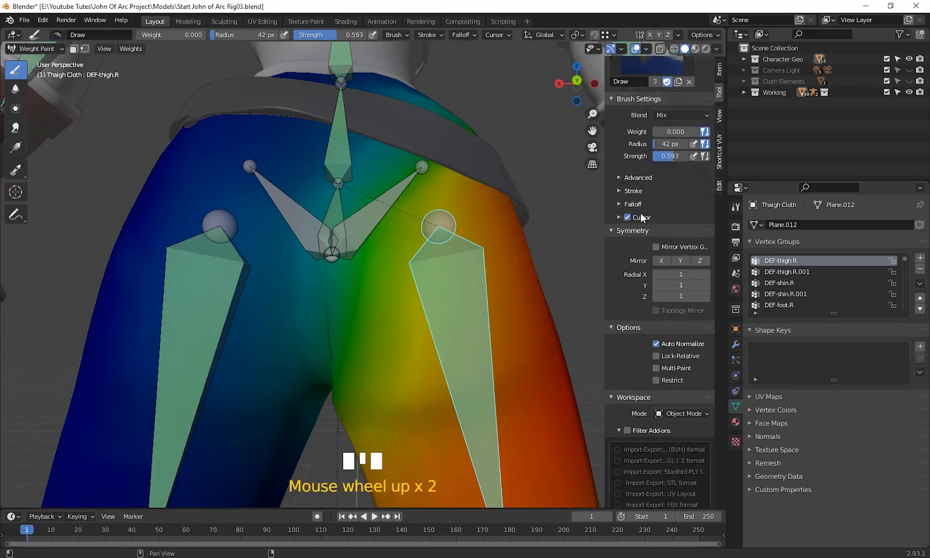
pyautogui.click(631, 191)
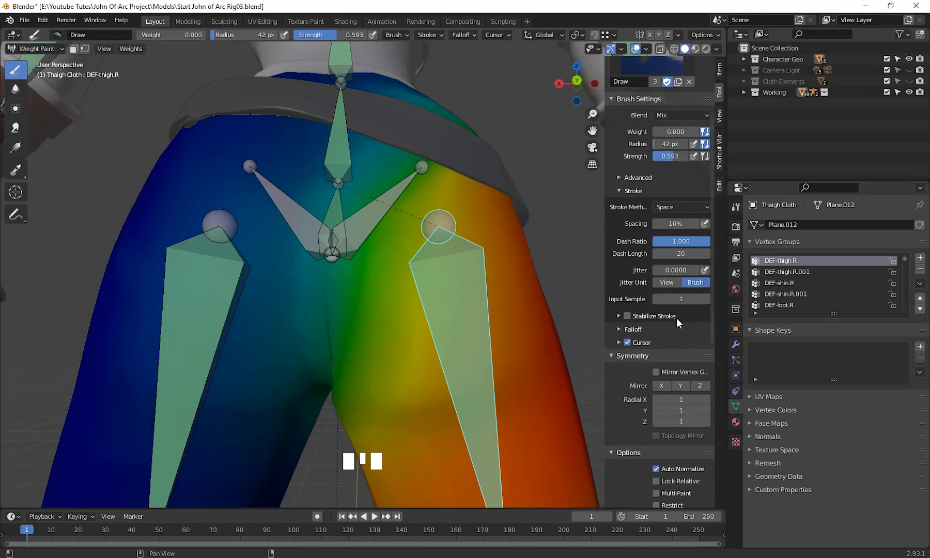
pyautogui.scroll(-4, 676, 318)
pyautogui.scroll(11, 676, 318)
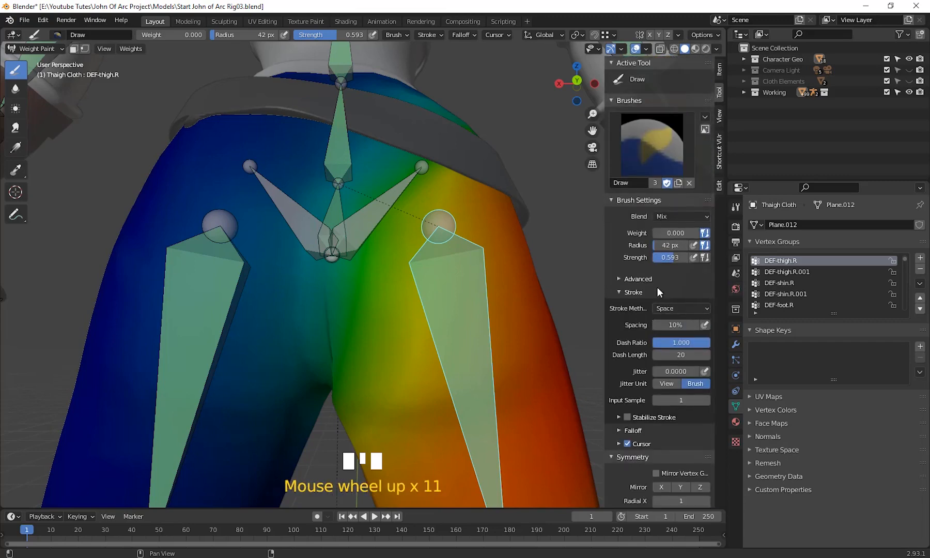
pyautogui.click(643, 278)
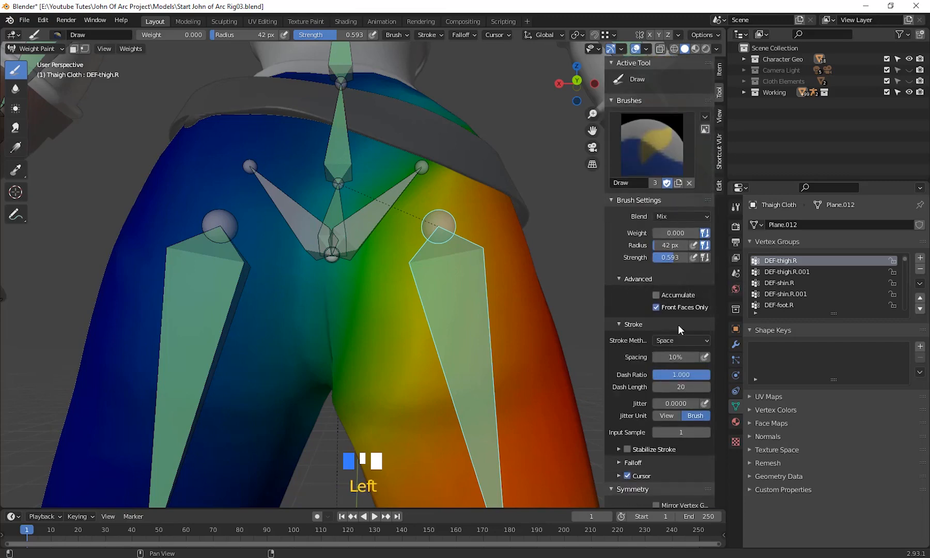
pyautogui.scroll(-9, 678, 327)
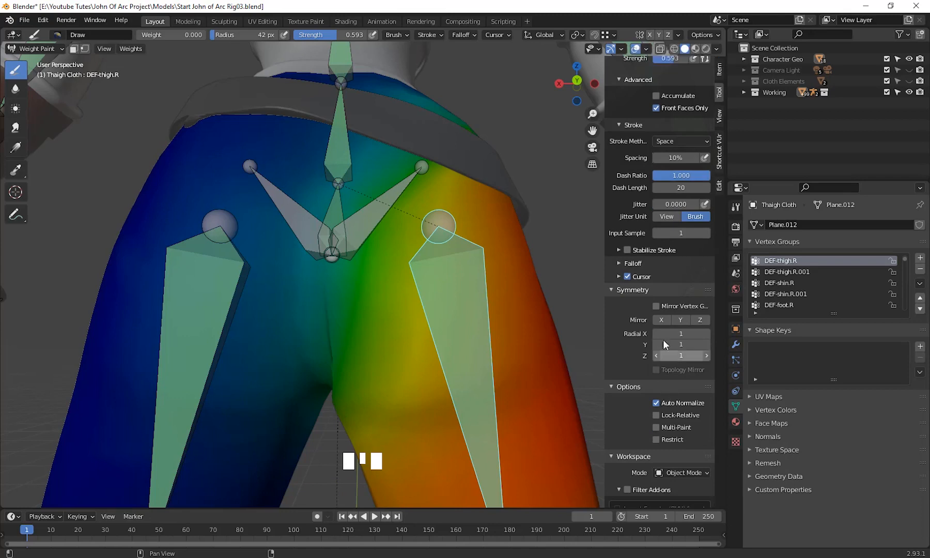
# Step: Erase DEF-thigh.R weight from the left buttock and along the back waistband above the belt
pyautogui.moveTo(282, 251)
pyautogui.mouseDown()
pyautogui.moveTo(270, 374)
pyautogui.moveTo(301, 343)
pyautogui.moveTo(293, 386)
pyautogui.moveTo(256, 312)
pyautogui.moveTo(244, 395)
pyautogui.mouseUp()
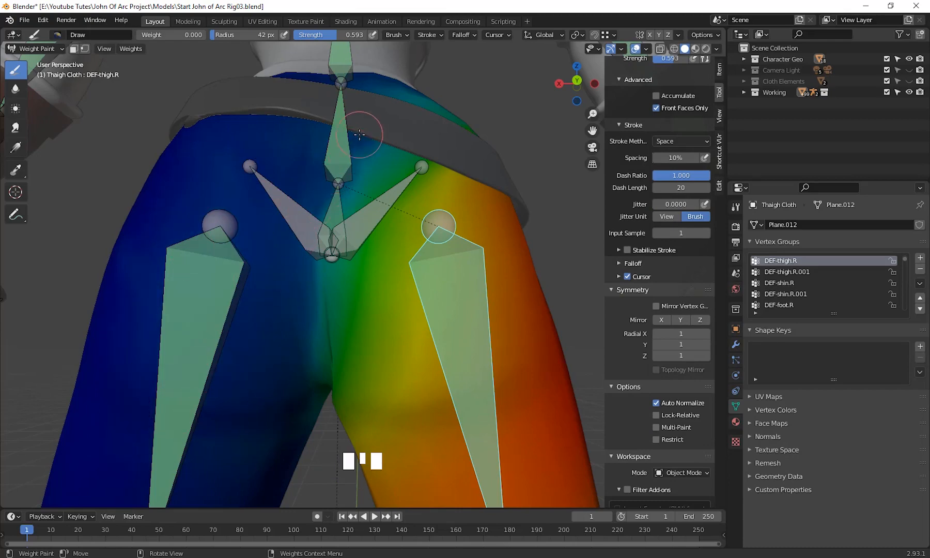
pyautogui.scroll(-3, 533, 185)
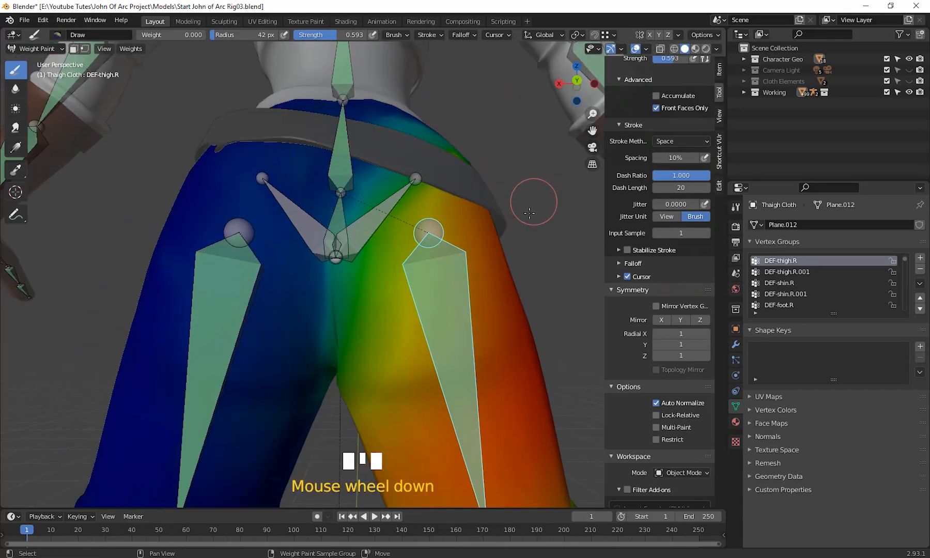
pyautogui.keyDown('shift'); pyautogui.moveTo(534, 199); pyautogui.dragTo(437, 247, button='middle'); pyautogui.keyUp('shift')
pyautogui.moveTo(387, 202)
pyautogui.mouseDown()
pyautogui.moveTo(480, 191)
pyautogui.moveTo(463, 199)
pyautogui.moveTo(487, 201)
pyautogui.mouseUp()
pyautogui.moveTo(486, 202); pyautogui.dragTo(443, 207, button='middle')
pyautogui.moveTo(395, 209); pyautogui.dragTo(520, 186)
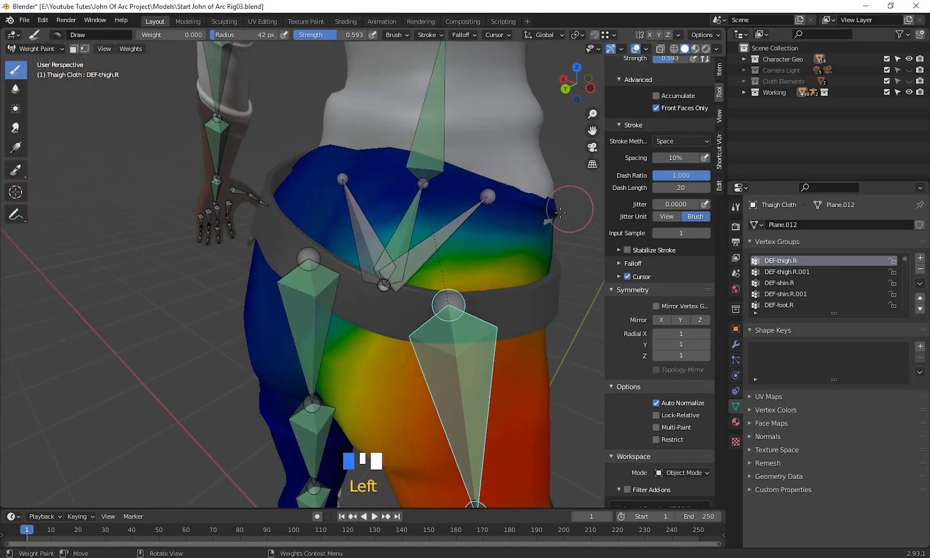
# Step: Erase DEF-thigh.R weight along the waistband around the right hip toward the front of the trousers
pyautogui.moveTo(596, 287)
pyautogui.mouseDown(button='middle')
pyautogui.moveTo(544, 289)
pyautogui.moveTo(355, 220)
pyautogui.mouseUp(button='middle')
pyautogui.moveTo(405, 207)
pyautogui.mouseDown()
pyautogui.moveTo(457, 234)
pyautogui.moveTo(416, 203)
pyautogui.moveTo(484, 236)
pyautogui.mouseUp()
pyautogui.moveTo(460, 223); pyautogui.dragTo(386, 180, button='middle')
pyautogui.moveTo(380, 173)
pyautogui.mouseDown()
pyautogui.moveTo(354, 173)
pyautogui.moveTo(549, 307)
pyautogui.mouseUp()
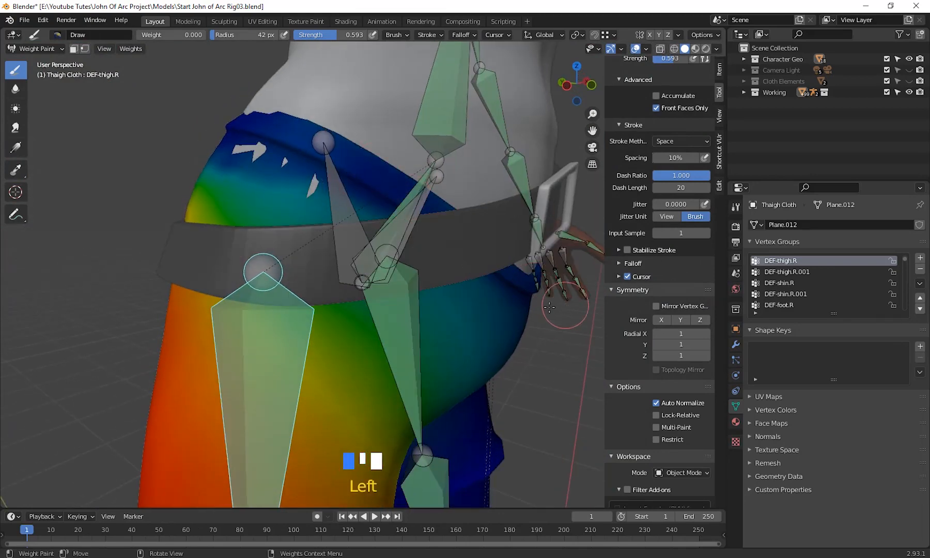
# Step: Erase DEF-thigh.R weight from the front of the left hip and left thigh below the belt
pyautogui.moveTo(549, 307); pyautogui.dragTo(564, 313, button='middle')
pyautogui.click(471, 299)
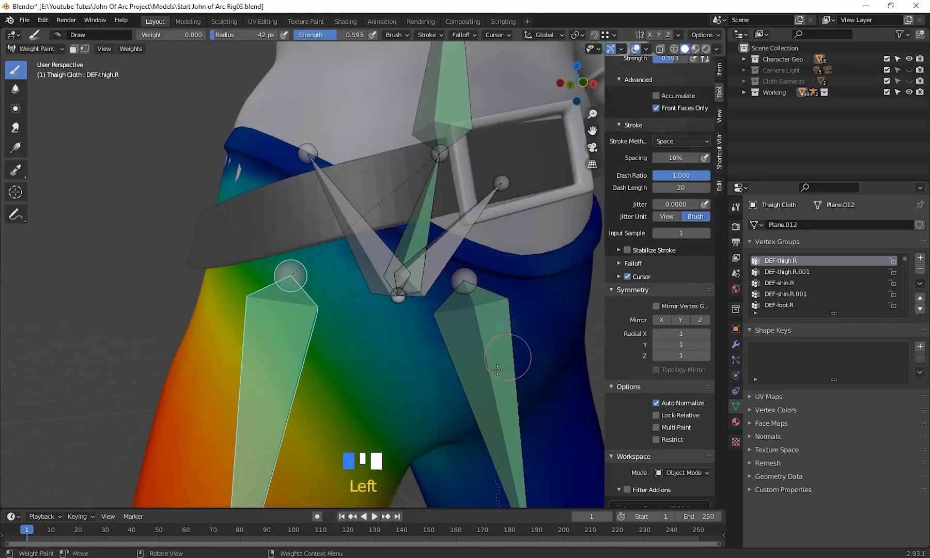
pyautogui.moveTo(497, 369); pyautogui.dragTo(447, 368, button='middle')
pyautogui.moveTo(448, 368)
pyautogui.mouseDown()
pyautogui.moveTo(444, 475)
pyautogui.moveTo(431, 411)
pyautogui.moveTo(446, 281)
pyautogui.moveTo(526, 308)
pyautogui.mouseUp()
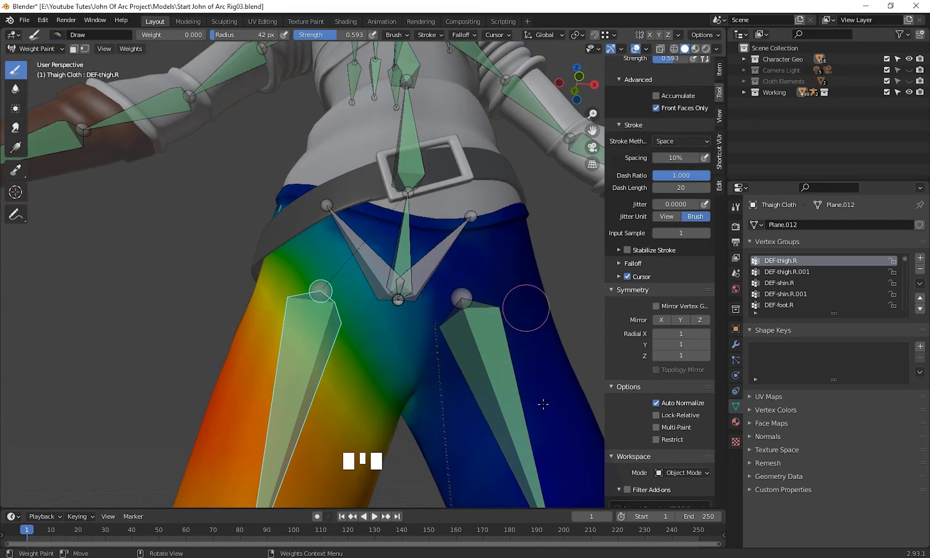
pyautogui.scroll(-2, 545, 383)
pyautogui.moveTo(536, 376); pyautogui.dragTo(467, 355)
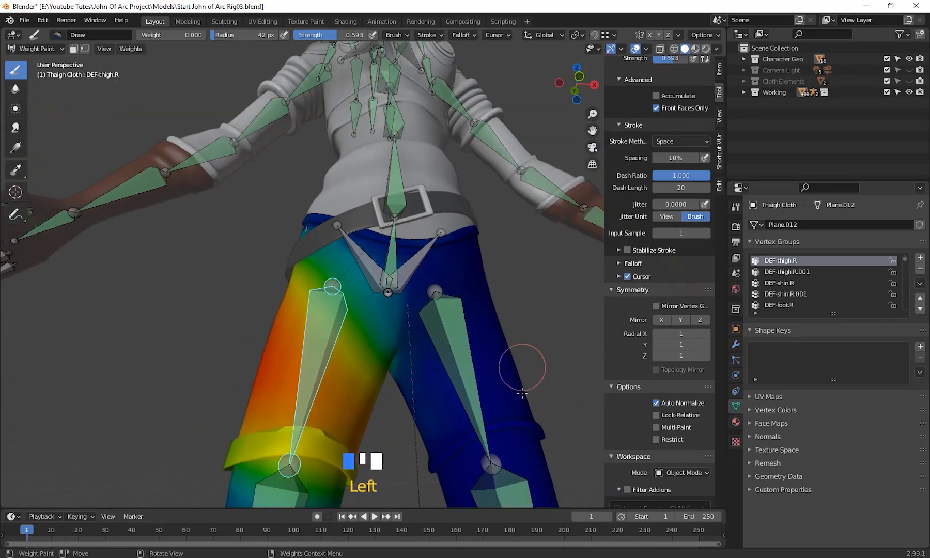
# Step: Erase the remaining DEF-thigh.R weight from the left buttock and the back and outer side of the left thigh
pyautogui.moveTo(457, 402); pyautogui.dragTo(341, 300, button='middle')
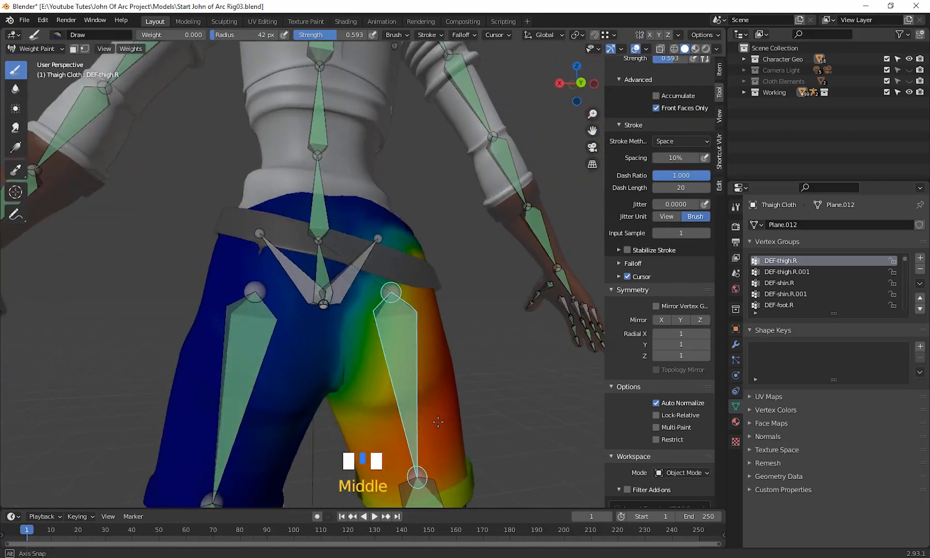
pyautogui.click(327, 285)
pyautogui.moveTo(351, 225)
pyautogui.keyDown('shift'); pyautogui.mouseDown(button='middle')
pyautogui.moveTo(380, 165)
pyautogui.moveTo(398, 170)
pyautogui.mouseUp(button='middle'); pyautogui.keyUp('shift')
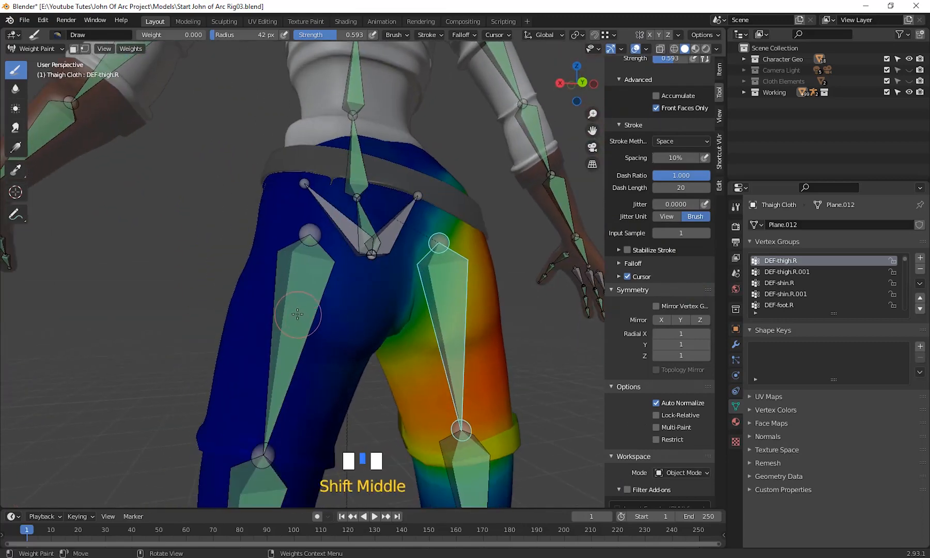
pyautogui.moveTo(272, 238); pyautogui.dragTo(253, 325)
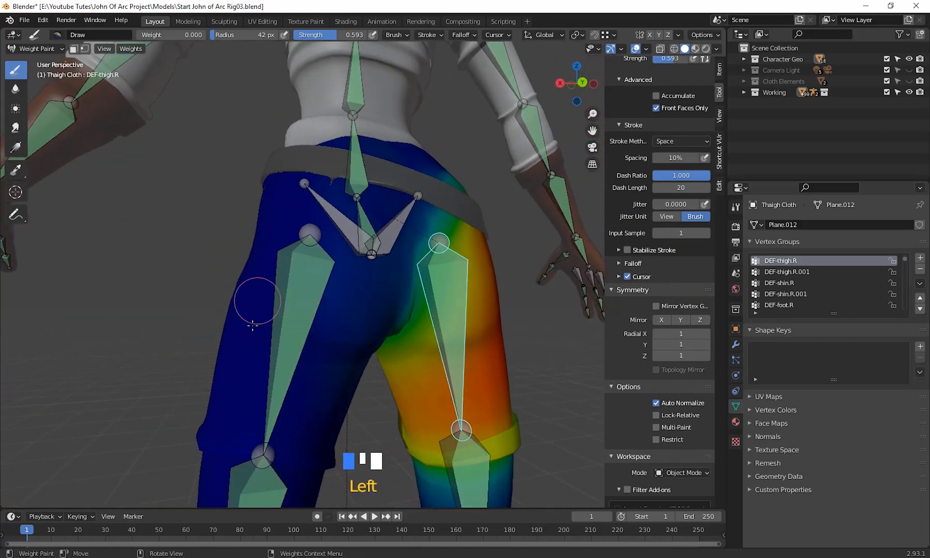
# Step: Activate the DEF-thigh.L group and erase its weight from the right buttock and the right thigh of the trousers
pyautogui.keyDown('ctrl'); pyautogui.click(289, 316); pyautogui.keyUp('ctrl')
pyautogui.moveTo(454, 202); pyautogui.dragTo(436, 192, button='middle')
pyautogui.moveTo(408, 150)
pyautogui.mouseDown()
pyautogui.moveTo(425, 197)
pyautogui.moveTo(404, 347)
pyautogui.mouseUp()
pyautogui.moveTo(405, 294)
pyautogui.mouseDown()
pyautogui.moveTo(411, 428)
pyautogui.moveTo(431, 396)
pyautogui.mouseUp()
pyautogui.moveTo(442, 394)
pyautogui.keyDown('shift'); pyautogui.mouseDown(button='middle')
pyautogui.moveTo(446, 324)
pyautogui.moveTo(568, 333)
pyautogui.mouseUp(button='middle'); pyautogui.keyUp('shift')
pyautogui.keyDown('shift'); pyautogui.moveTo(568, 333); pyautogui.dragTo(382, 369, button='middle'); pyautogui.keyUp('shift')
pyautogui.moveTo(383, 369)
pyautogui.mouseDown(button='middle')
pyautogui.moveTo(459, 378)
pyautogui.moveTo(416, 380)
pyautogui.moveTo(407, 405)
pyautogui.moveTo(426, 451)
pyautogui.mouseUp(button='middle')
pyautogui.moveTo(307, 242)
pyautogui.mouseDown()
pyautogui.moveTo(325, 238)
pyautogui.moveTo(271, 273)
pyautogui.moveTo(437, 195)
pyautogui.moveTo(217, 272)
pyautogui.moveTo(438, 243)
pyautogui.mouseUp()
pyautogui.moveTo(394, 265); pyautogui.dragTo(267, 279)
pyautogui.moveTo(267, 279); pyautogui.dragTo(263, 426)
pyautogui.moveTo(222, 273)
pyautogui.mouseDown()
pyautogui.moveTo(153, 335)
pyautogui.moveTo(157, 387)
pyautogui.mouseUp()
# Step: Erase DEF-thigh.L weight along the left and back waistband and down the back of the right hip and thigh
pyautogui.moveTo(315, 351); pyautogui.dragTo(181, 360, button='middle')
pyautogui.moveTo(275, 232)
pyautogui.mouseDown()
pyautogui.moveTo(316, 217)
pyautogui.moveTo(415, 251)
pyautogui.mouseUp()
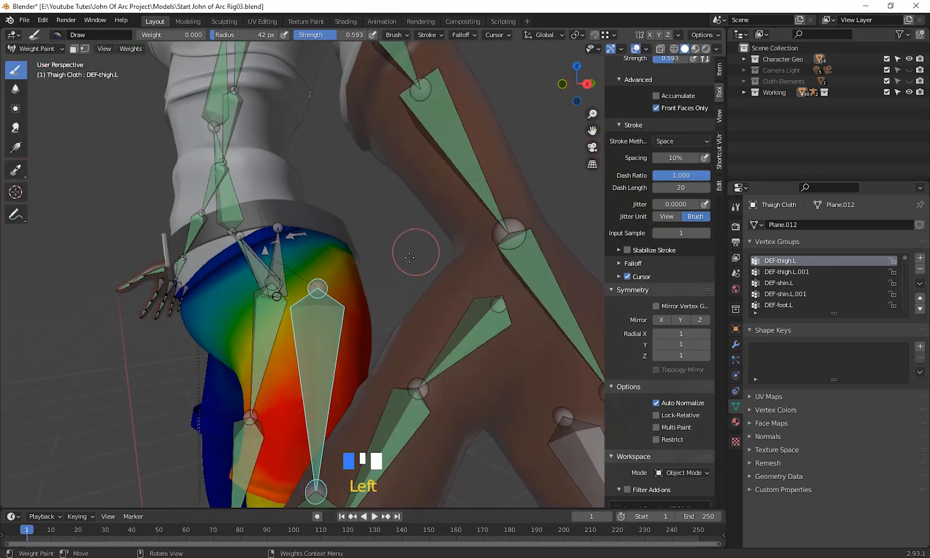
pyautogui.moveTo(415, 251); pyautogui.dragTo(316, 239, button='middle')
pyautogui.moveTo(329, 223); pyautogui.dragTo(362, 209)
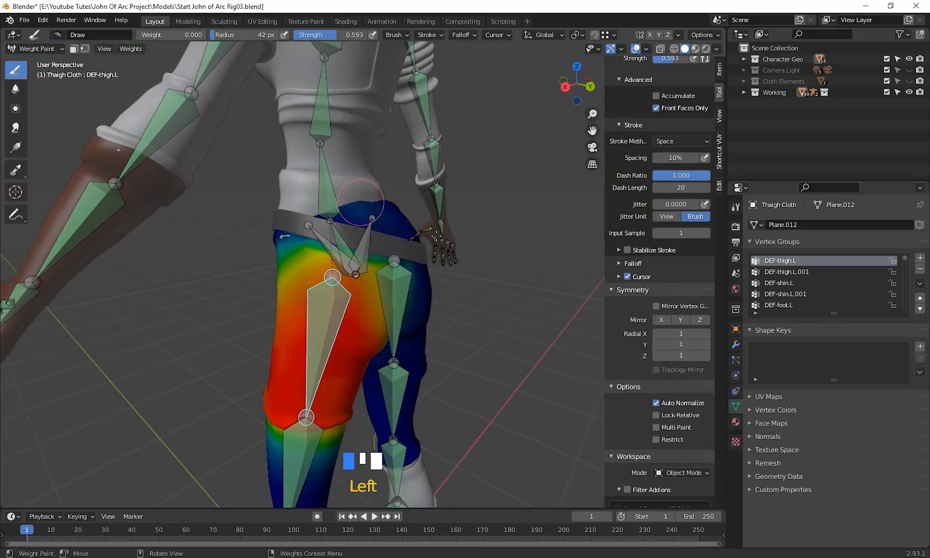
pyautogui.moveTo(415, 274); pyautogui.dragTo(425, 285)
pyautogui.moveTo(424, 306); pyautogui.dragTo(461, 301, button='middle')
pyautogui.moveTo(437, 258); pyautogui.dragTo(427, 310)
pyautogui.moveTo(427, 321)
pyautogui.mouseDown()
pyautogui.moveTo(428, 359)
pyautogui.moveTo(478, 369)
pyautogui.mouseUp()
# Step: Inspect the weights of the leg bones and the DEF-spine bone on the trousers, including DEF-thigh.R.001
pyautogui.moveTo(479, 369); pyautogui.dragTo(320, 354, button='middle')
pyautogui.keyDown('ctrl'); pyautogui.click(422, 353); pyautogui.keyUp('ctrl')
pyautogui.keyDown('ctrl'); pyautogui.click(234, 334); pyautogui.keyUp('ctrl')
pyautogui.moveTo(325, 343); pyautogui.dragTo(180, 341)
pyautogui.keyDown('shift'); pyautogui.moveTo(397, 303); pyautogui.dragTo(396, 381, button='middle'); pyautogui.keyUp('shift')
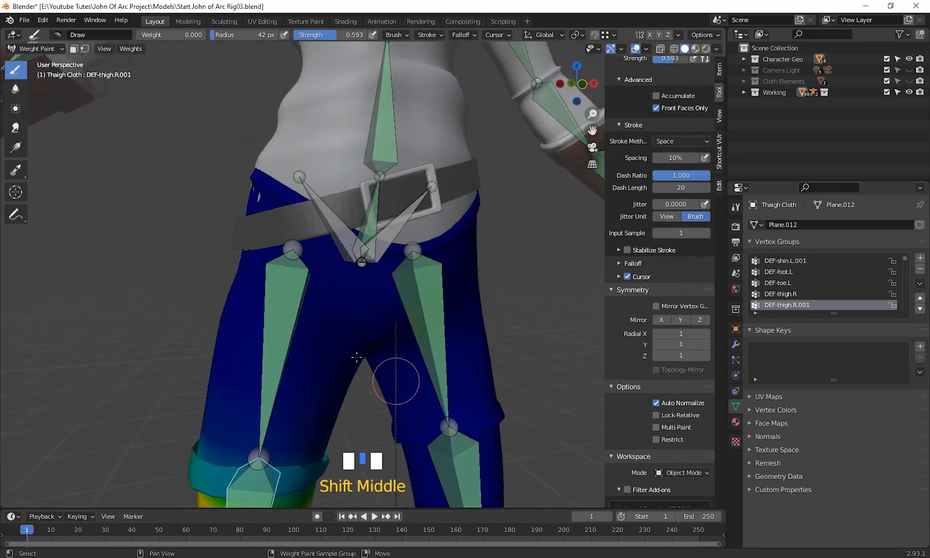
pyautogui.keyDown('ctrl'); pyautogui.click(285, 319); pyautogui.keyUp('ctrl')
pyautogui.keyDown('ctrl'); pyautogui.click(410, 323); pyautogui.keyUp('ctrl')
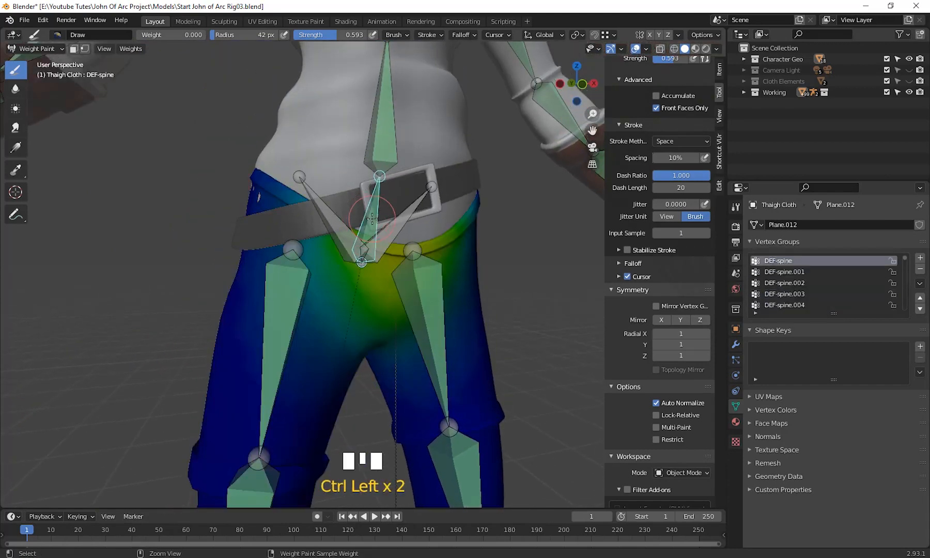
pyautogui.moveTo(410, 323); pyautogui.dragTo(305, 281, button='middle')
# Step: Activate the DEF-pelvis.L group, try an erase stroke on the left hip below the belt and undo it
pyautogui.keyDown('ctrl'); pyautogui.click(375, 307); pyautogui.keyUp('ctrl')
pyautogui.scroll(3, 448, 350)
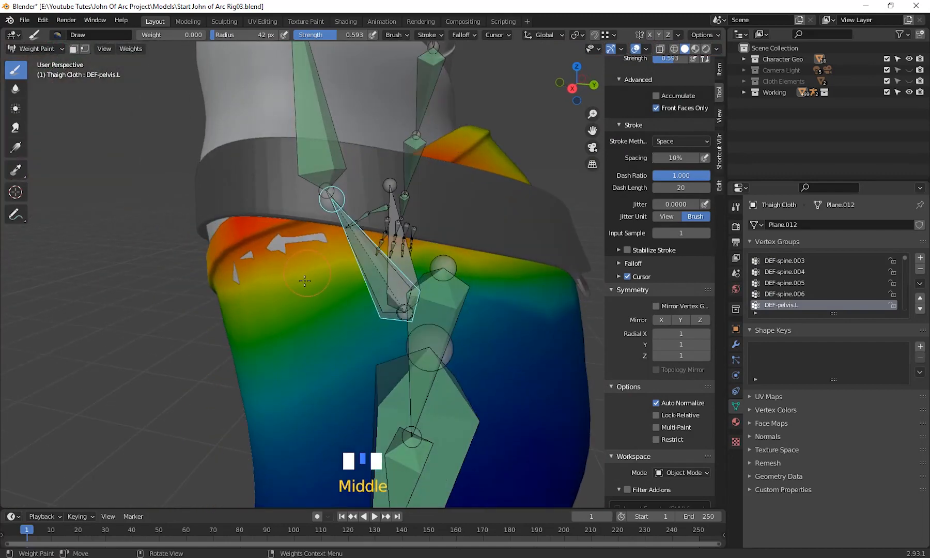
pyautogui.moveTo(310, 259)
pyautogui.mouseDown()
pyautogui.moveTo(282, 248)
pyautogui.moveTo(333, 281)
pyautogui.mouseUp()
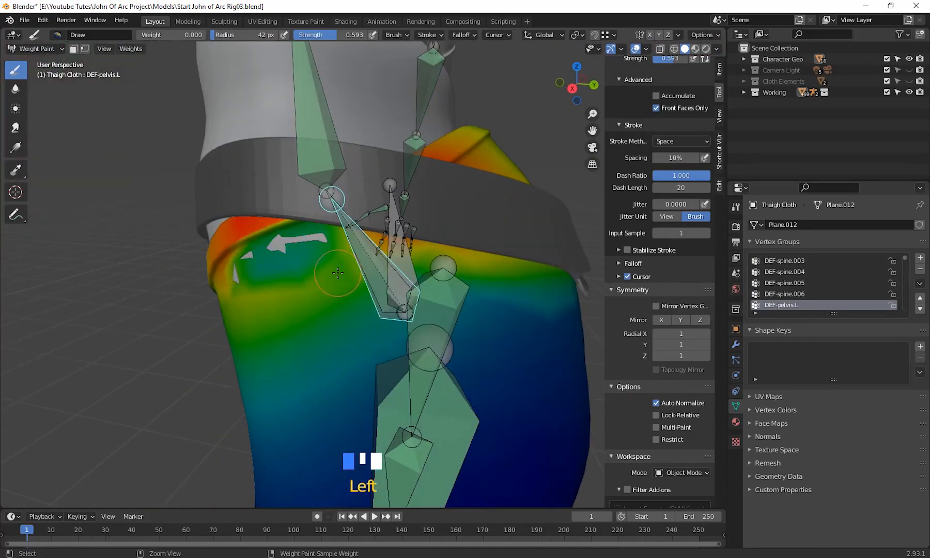
pyautogui.hotkey('ctrl', 'z')
# Step: Erase DEF-pelvis.L weight from the right buttock and the back of the right thigh
pyautogui.moveTo(346, 287); pyautogui.dragTo(408, 217, button='middle')
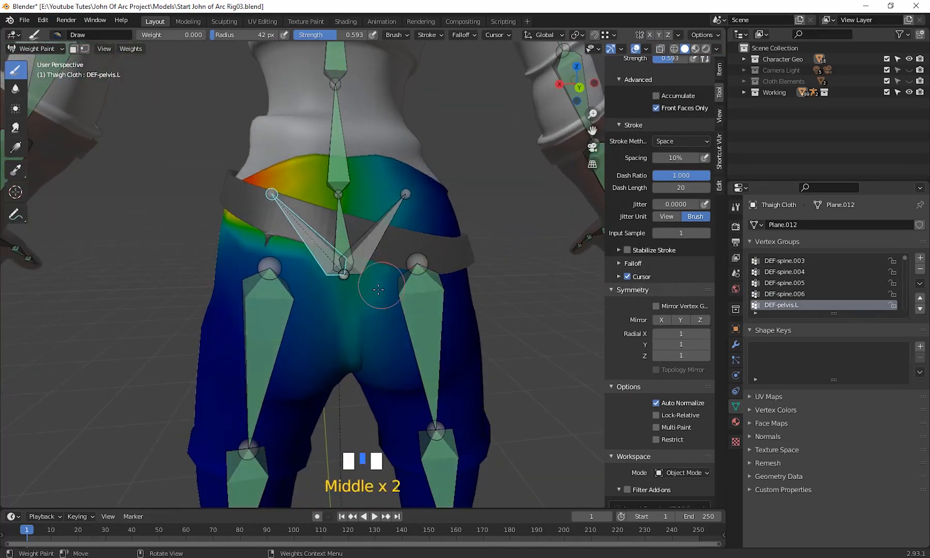
pyautogui.click(340, 359)
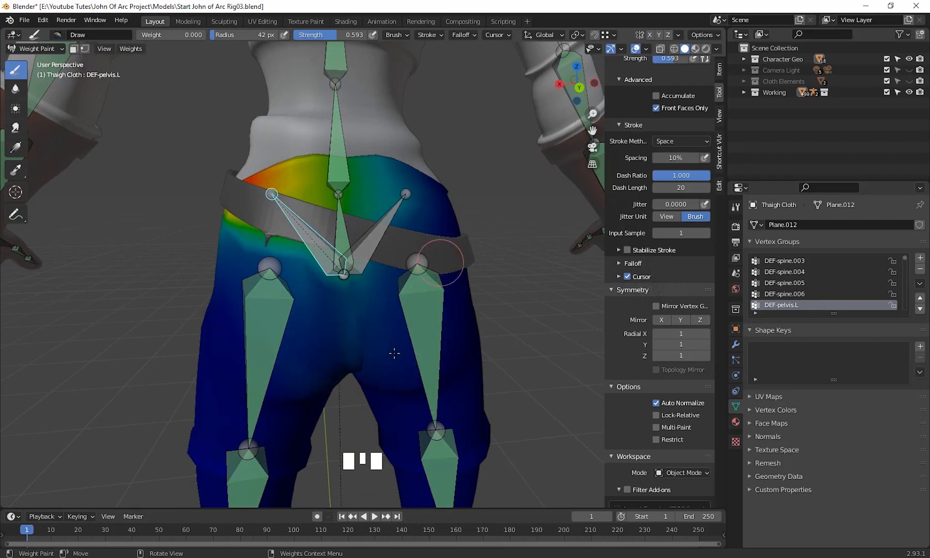
pyautogui.moveTo(426, 266); pyautogui.dragTo(434, 305, button='middle')
pyautogui.click(434, 305)
pyautogui.moveTo(433, 304); pyautogui.dragTo(467, 341)
pyautogui.moveTo(468, 341); pyautogui.dragTo(403, 310, button='middle')
pyautogui.moveTo(460, 258)
pyautogui.mouseDown()
pyautogui.moveTo(506, 237)
pyautogui.moveTo(426, 358)
pyautogui.moveTo(437, 357)
pyautogui.mouseUp()
# Step: Erase DEF-pelvis.L weight from the outer right hip around to the front and inner side of the right thigh
pyautogui.moveTo(437, 357); pyautogui.dragTo(322, 311, button='middle')
pyautogui.moveTo(294, 409); pyautogui.dragTo(415, 379)
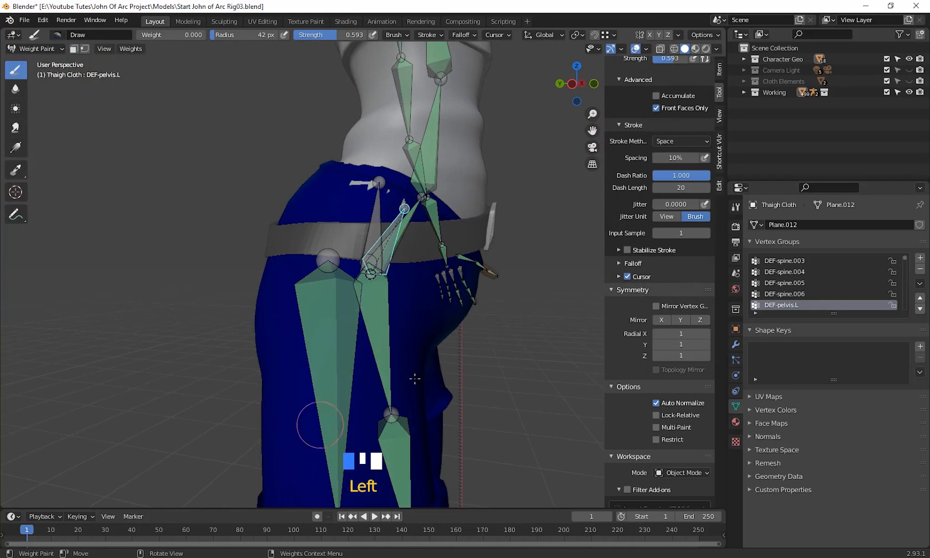
pyautogui.moveTo(415, 380); pyautogui.dragTo(295, 293, button='middle')
pyautogui.moveTo(328, 266)
pyautogui.mouseDown()
pyautogui.moveTo(403, 287)
pyautogui.moveTo(406, 319)
pyautogui.mouseUp()
pyautogui.moveTo(406, 319)
pyautogui.mouseDown(button='middle')
pyautogui.moveTo(374, 395)
pyautogui.moveTo(331, 394)
pyautogui.mouseUp(button='middle')
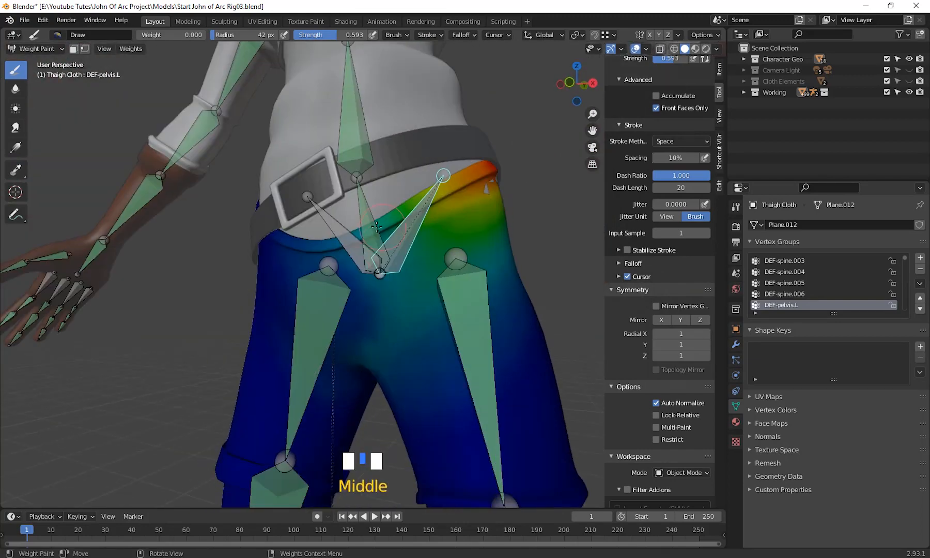
pyautogui.moveTo(331, 383)
pyautogui.mouseDown()
pyautogui.moveTo(341, 362)
pyautogui.moveTo(362, 417)
pyautogui.mouseUp()
pyautogui.scroll(-3, 341, 287)
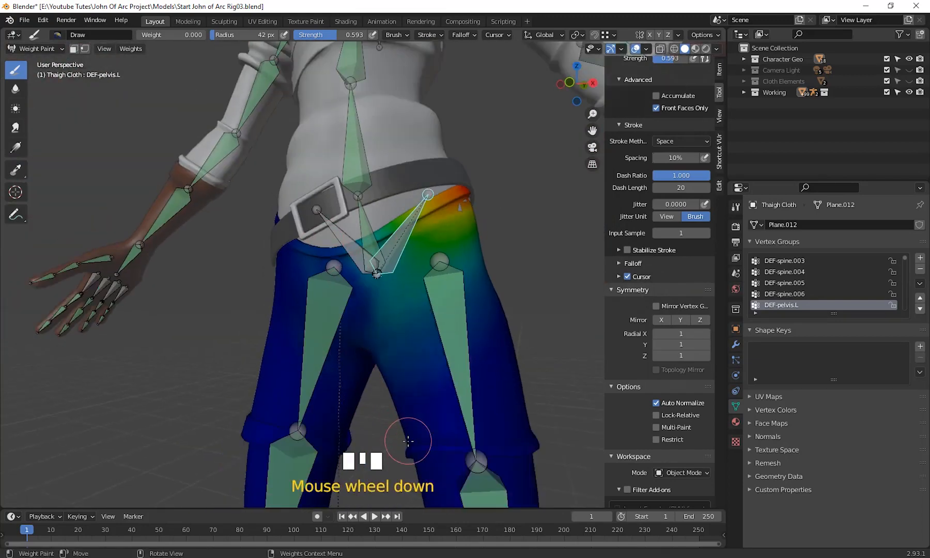
# Step: Activate the DEF-pelvis.R group and erase its weight from the inner left thigh, the left hip at the back and the crotch
pyautogui.moveTo(341, 287); pyautogui.dragTo(364, 260, button='middle')
pyautogui.keyDown('ctrl'); pyautogui.click(363, 259); pyautogui.keyUp('ctrl')
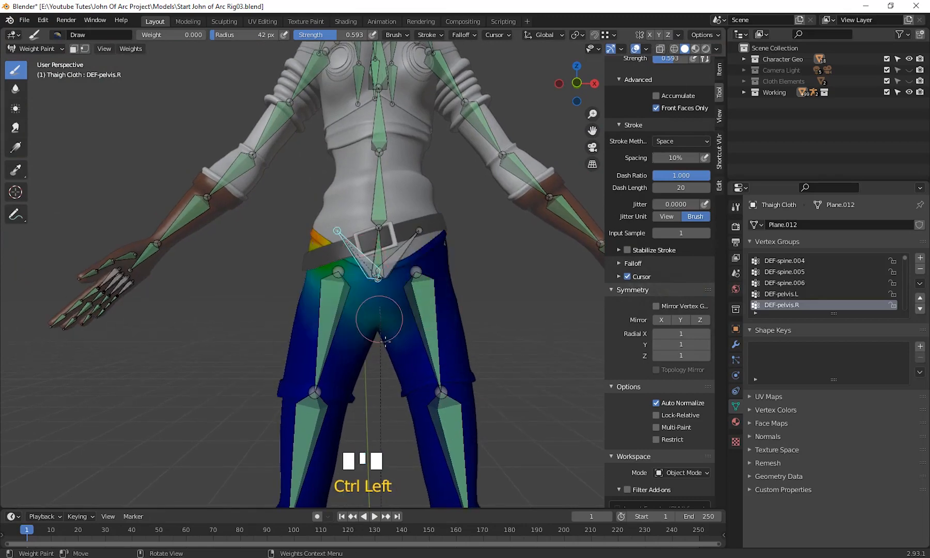
pyautogui.moveTo(383, 322); pyautogui.dragTo(403, 310, button='middle')
pyautogui.moveTo(402, 309)
pyautogui.mouseDown()
pyautogui.moveTo(393, 295)
pyautogui.moveTo(403, 359)
pyautogui.mouseUp()
pyautogui.moveTo(377, 437)
pyautogui.mouseDown(button='middle')
pyautogui.moveTo(426, 421)
pyautogui.moveTo(559, 414)
pyautogui.mouseUp(button='middle')
pyautogui.moveTo(299, 222); pyautogui.dragTo(285, 267)
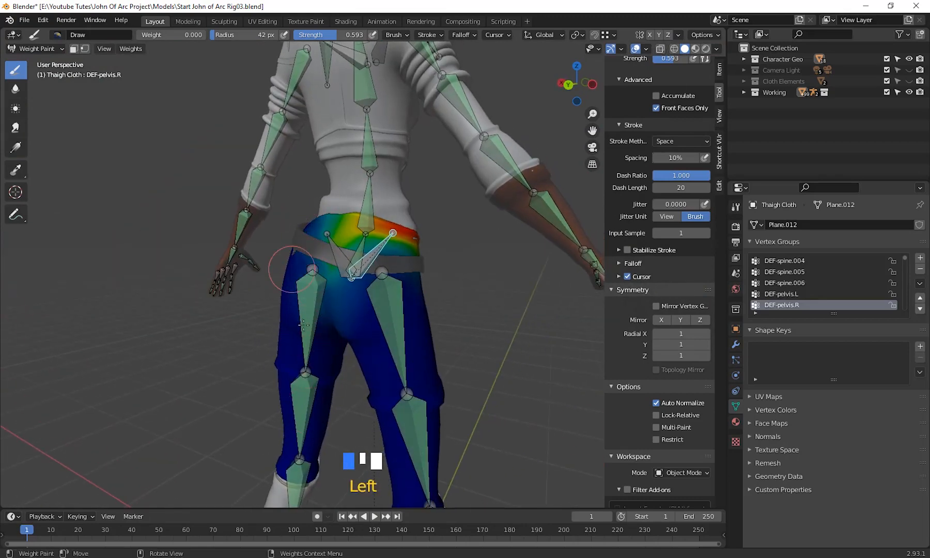
pyautogui.scroll(-3, 407, 432)
pyautogui.moveTo(407, 432)
pyautogui.mouseDown(button='middle')
pyautogui.moveTo(509, 426)
pyautogui.moveTo(404, 410)
pyautogui.moveTo(357, 345)
pyautogui.mouseUp(button='middle')
pyautogui.scroll(3, 509, 426)
pyautogui.click(356, 345)
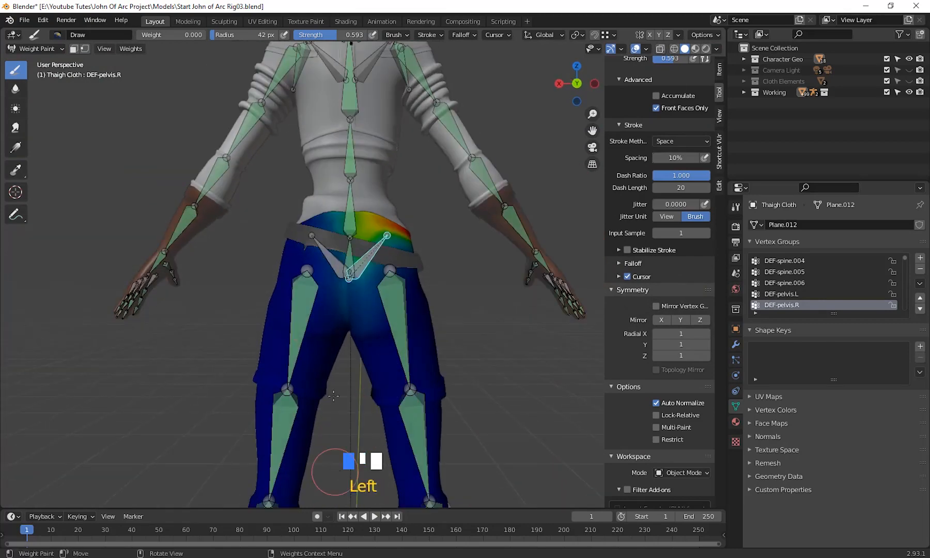
pyautogui.click(355, 352)
pyautogui.scroll(-3, 444, 361)
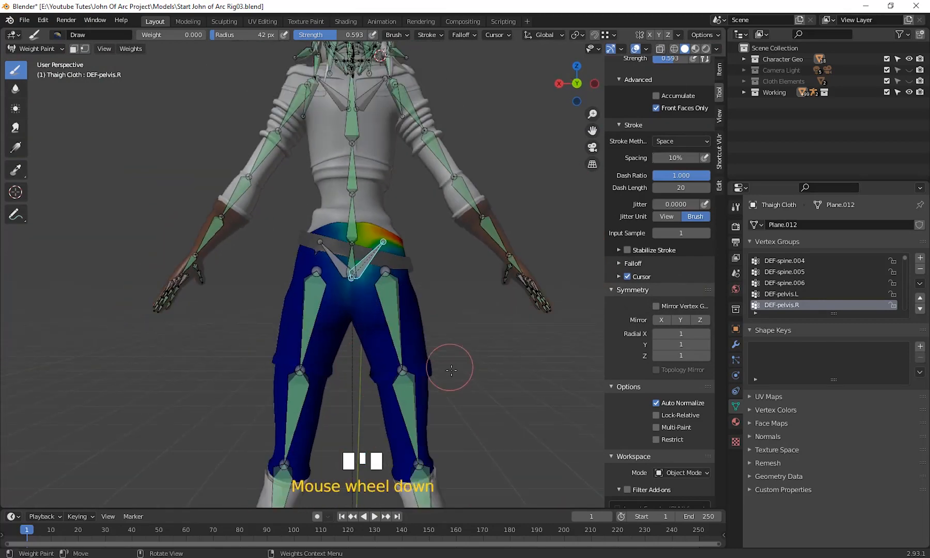
# Step: Review the whole character and the cleaned trousers from the back, side and front
pyautogui.keyDown('shift'); pyautogui.moveTo(453, 373); pyautogui.dragTo(433, 412, button='middle'); pyautogui.keyUp('shift')
pyautogui.scroll(-2, 490, 447)
pyautogui.scroll(-2, 418, 444)
pyautogui.keyDown('shift'); pyautogui.moveTo(367, 263); pyautogui.dragTo(577, 325, button='middle'); pyautogui.keyUp('shift')
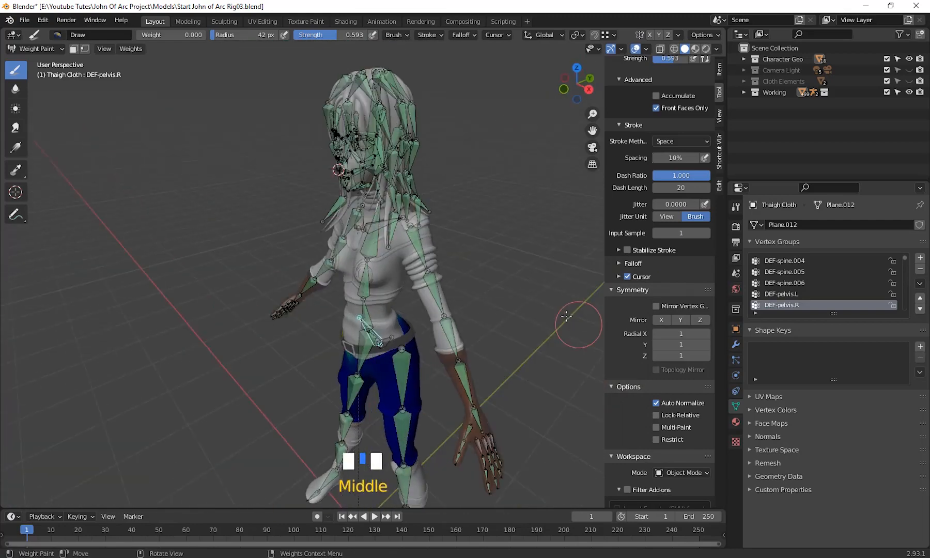
pyautogui.scroll(2, 450, 306)
pyautogui.keyDown('shift'); pyautogui.moveTo(413, 304); pyautogui.dragTo(393, 411, button='middle'); pyautogui.keyUp('shift')
pyautogui.moveTo(357, 401); pyautogui.dragTo(571, 298, button='middle')
pyautogui.moveTo(512, 314); pyautogui.dragTo(520, 317, button='middle')
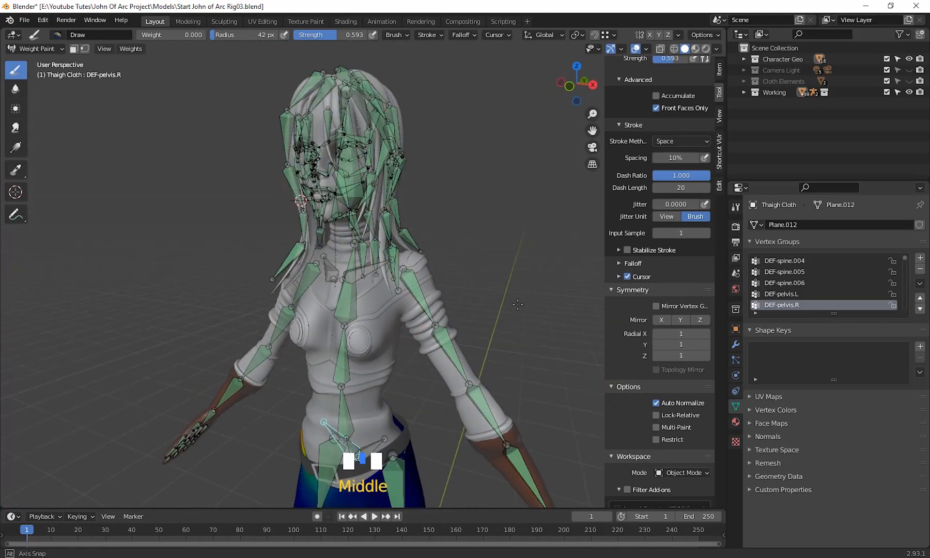
# Step: Set the transform orientation to Normal and hide the sidebar
pyautogui.press(',')
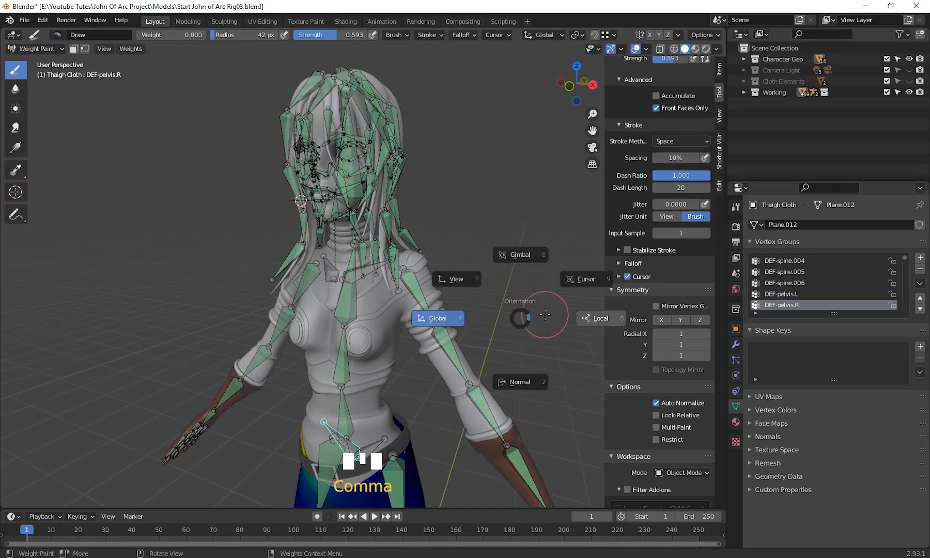
pyautogui.click(520, 338)
pyautogui.press('n')
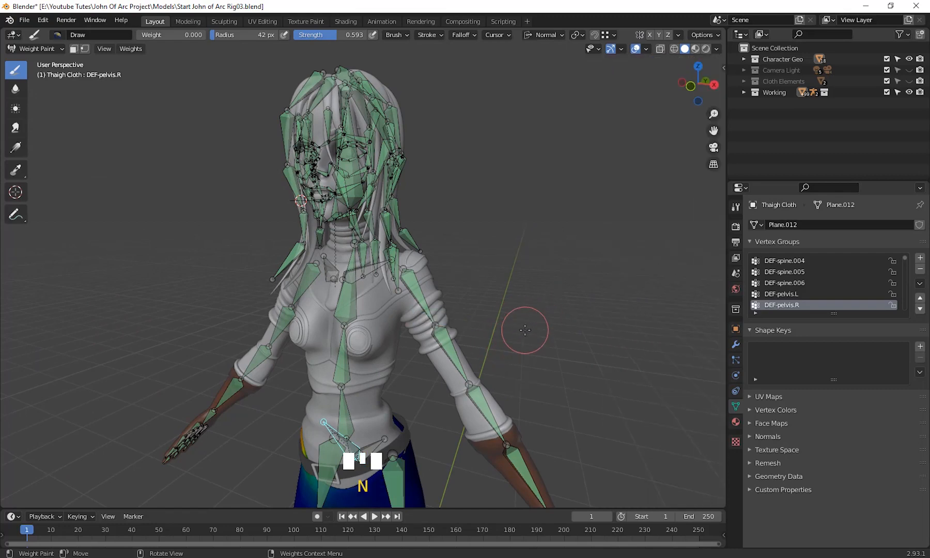
# Step: Switch the trousers from Weight Paint to Object Mode and frame the character's head
pyautogui.scroll(-2, 537, 351)
pyautogui.keyDown('shift'); pyautogui.moveTo(540, 357); pyautogui.dragTo(571, 315, button='middle'); pyautogui.keyUp('shift')
pyautogui.scroll(3, 553, 405)
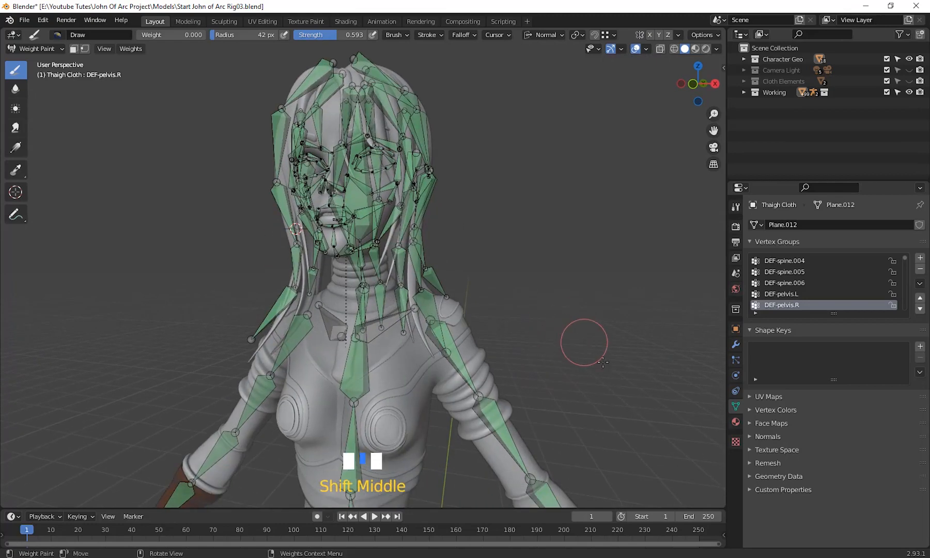
pyautogui.click(36, 49)
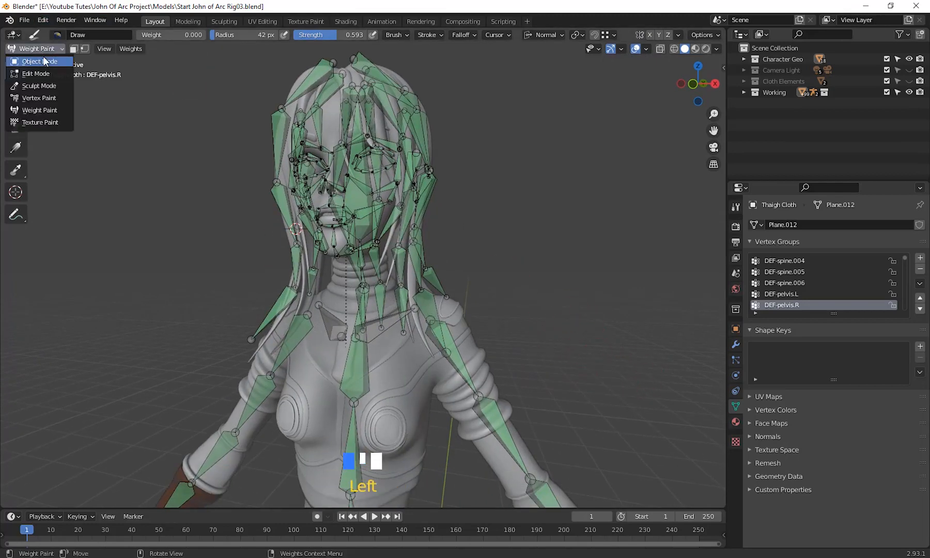
pyautogui.click(31, 60)
pyautogui.scroll(-2, 486, 162)
pyautogui.scroll(3, 487, 159)
pyautogui.keyDown('shift'); pyautogui.moveTo(488, 158); pyautogui.dragTo(485, 184, button='middle'); pyautogui.keyUp('shift')
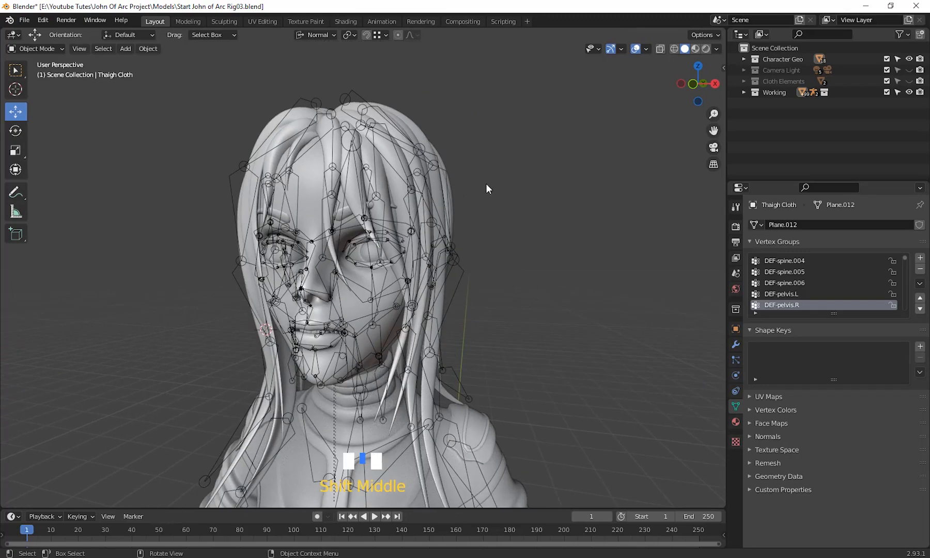
# Step: Select the rig and show all bone layers in the upper row of both layer blocks
pyautogui.click(439, 166)
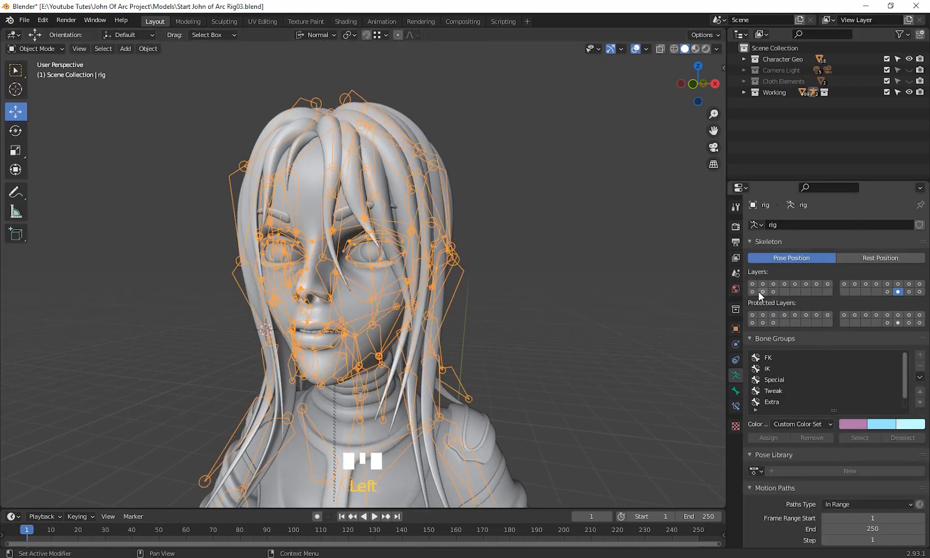
pyautogui.keyDown('shift'); pyautogui.moveTo(752, 283); pyautogui.dragTo(928, 288); pyautogui.keyUp('shift')
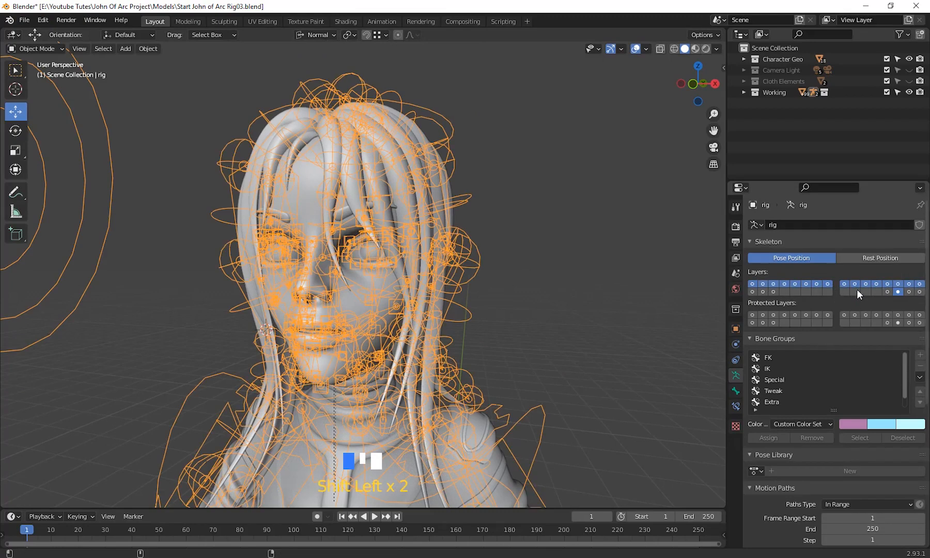
pyautogui.scroll(-6, 500, 296)
pyautogui.moveTo(531, 345); pyautogui.dragTo(523, 290, button='middle')
pyautogui.scroll(3, 533, 247)
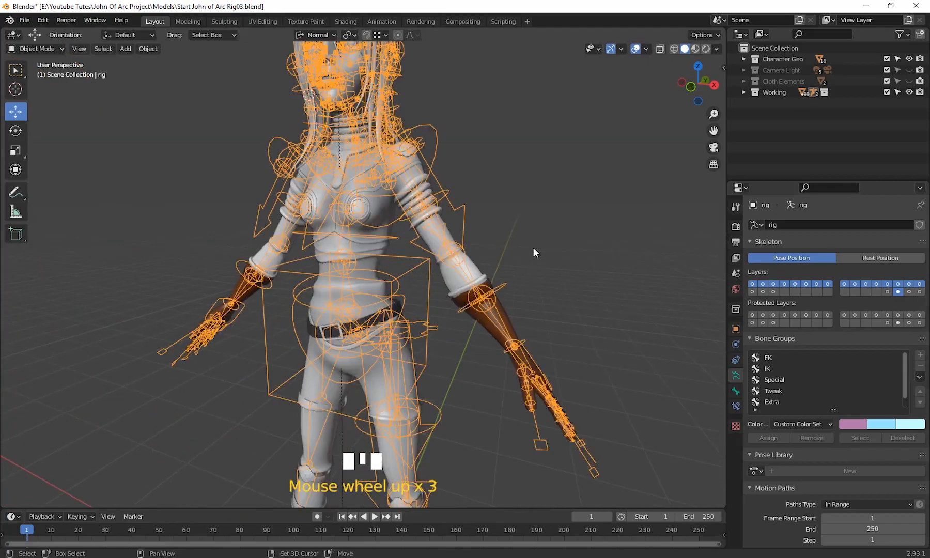
pyautogui.keyDown('shift'); pyautogui.moveTo(533, 246); pyautogui.dragTo(442, 187, button='middle'); pyautogui.keyUp('shift')
# Step: Reselect the rig and enter Pose Mode with the head control framed
pyautogui.click(476, 159)
pyautogui.scroll(-2, 481, 176)
pyautogui.click(412, 187)
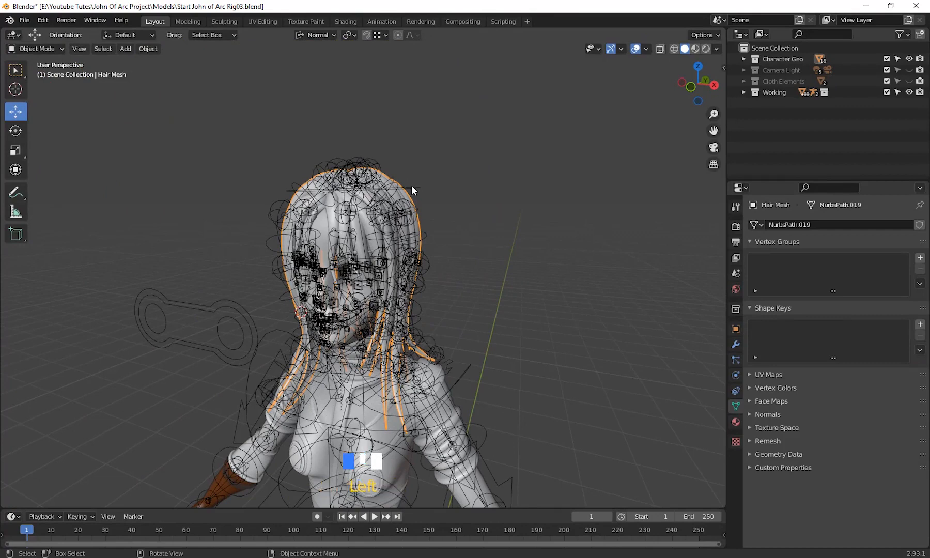
pyautogui.click(43, 52)
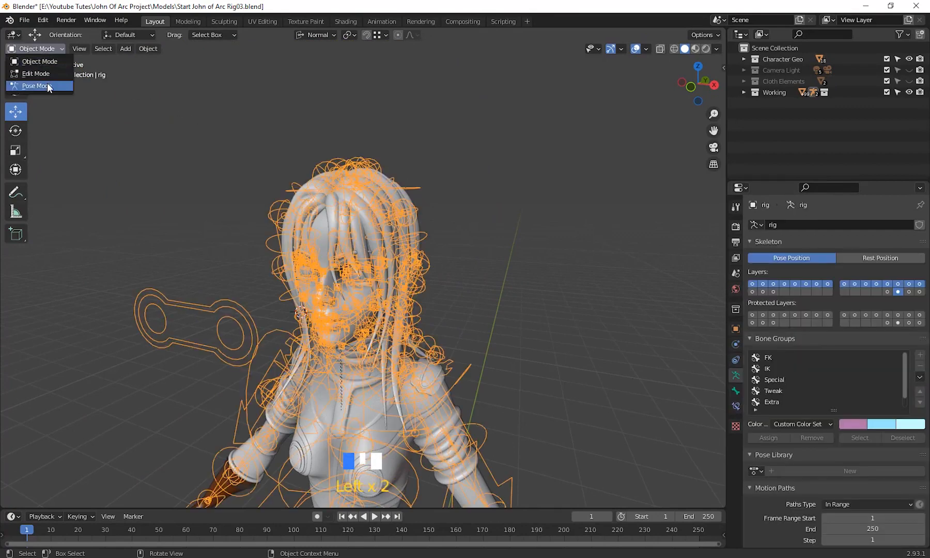
pyautogui.click(31, 85)
pyautogui.scroll(2, 481, 220)
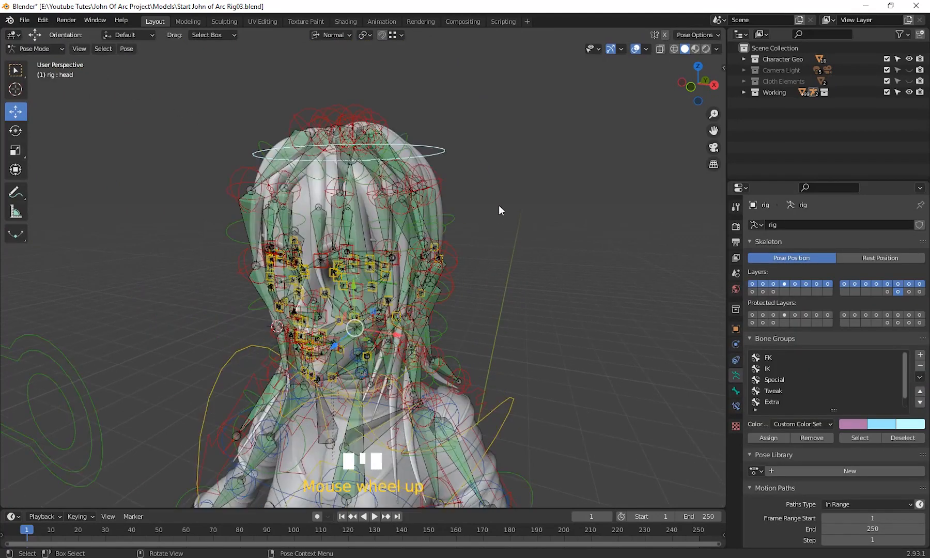
pyautogui.keyDown('shift'); pyautogui.moveTo(499, 205); pyautogui.dragTo(513, 237, button='middle'); pyautogui.keyUp('shift')
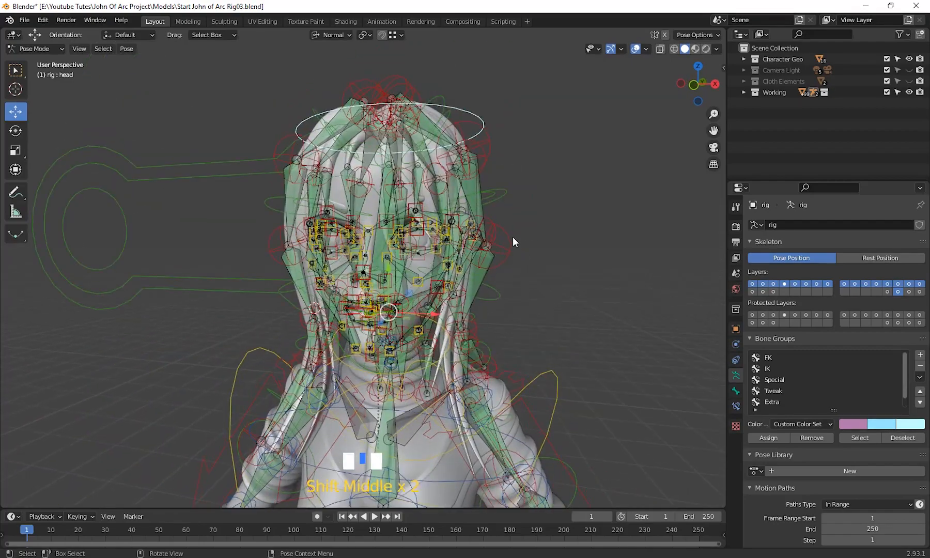
# Step: Try a free trackball rotation of the head bone to test how the head and hair follow
pyautogui.press('r')
pyautogui.press('r')
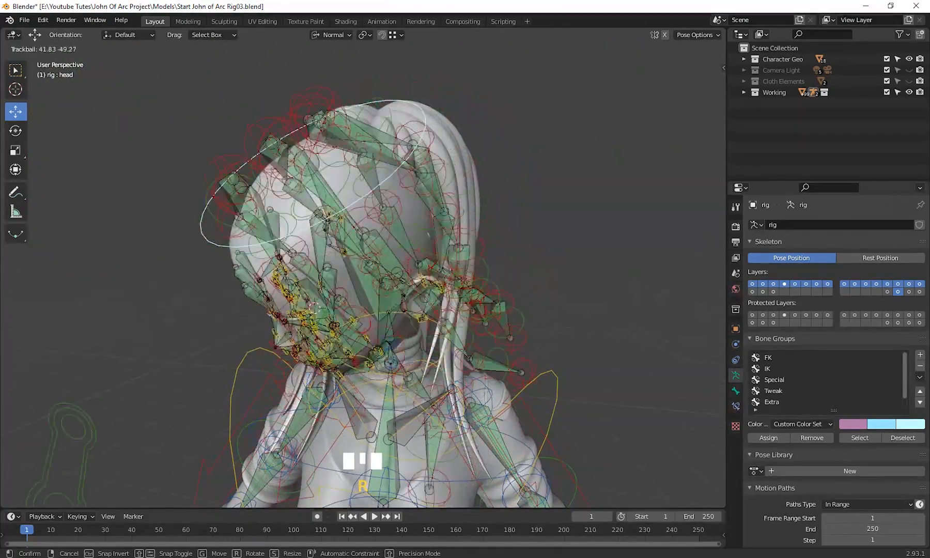
pyautogui.click(491, 296)
pyautogui.scroll(-3, 491, 296)
pyautogui.keyDown('shift'); pyautogui.moveTo(490, 295); pyautogui.dragTo(450, 208, button='middle'); pyautogui.keyUp('shift')
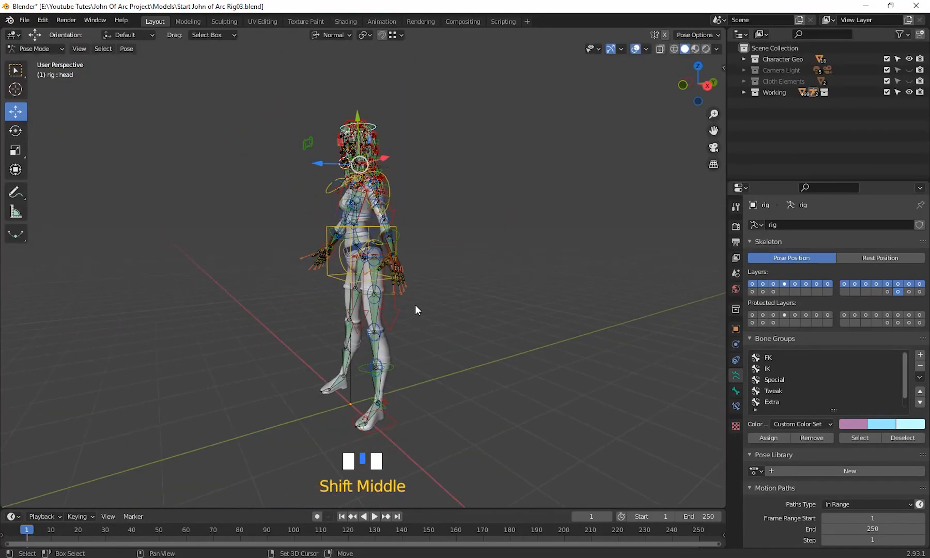
# Step: Try a rotation of the chest control to test how the upper body and hair follow
pyautogui.keyDown('shift'); pyautogui.moveTo(433, 280); pyautogui.dragTo(435, 330, button='middle'); pyautogui.keyUp('shift')
pyautogui.scroll(4, 435, 334)
pyautogui.click(285, 275)
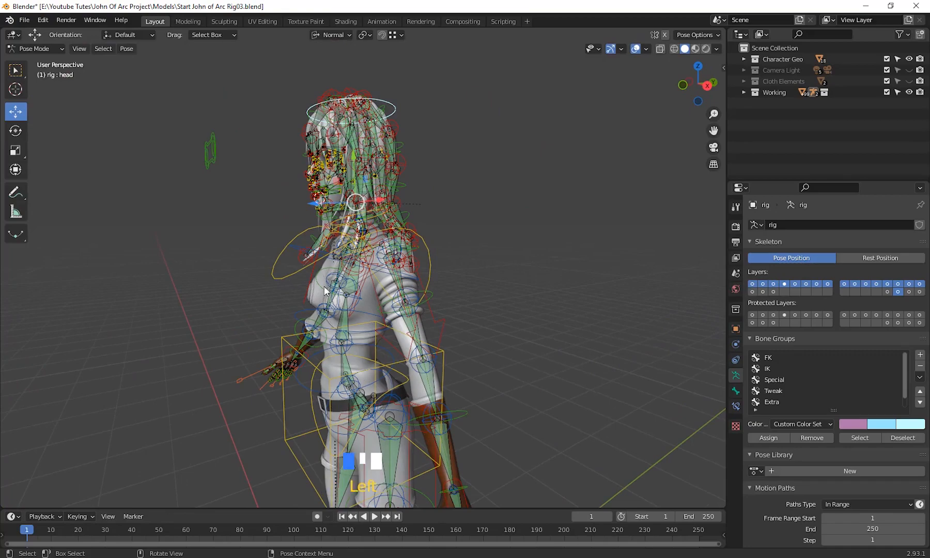
pyautogui.moveTo(284, 275); pyautogui.dragTo(459, 297, button='middle')
pyautogui.press('r')
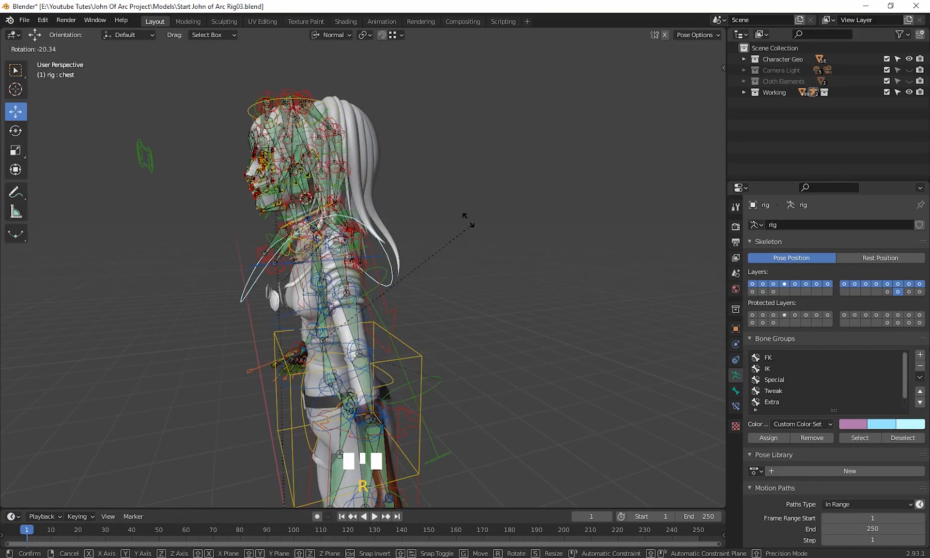
pyautogui.click(411, 118)
# Step: Inspect the hair and upper body with the chest rotated, and undo the chest rotation
pyautogui.scroll(-2, 412, 276)
pyautogui.moveTo(411, 276); pyautogui.dragTo(593, 284, button='middle')
pyautogui.scroll(7, 594, 284)
pyautogui.moveTo(430, 230); pyautogui.dragTo(345, 270, button='middle')
pyautogui.scroll(-3, 344, 270)
pyautogui.moveTo(395, 237); pyautogui.dragTo(103, 90, button='middle')
pyautogui.hotkey('ctrl', 'z')
# Step: Switch the rig from Pose Mode to Object Mode and select the hair mesh
pyautogui.keyDown('shift'); pyautogui.scroll(3, 480, 306); pyautogui.keyUp('shift')
pyautogui.click(40, 54)
pyautogui.click(40, 61)
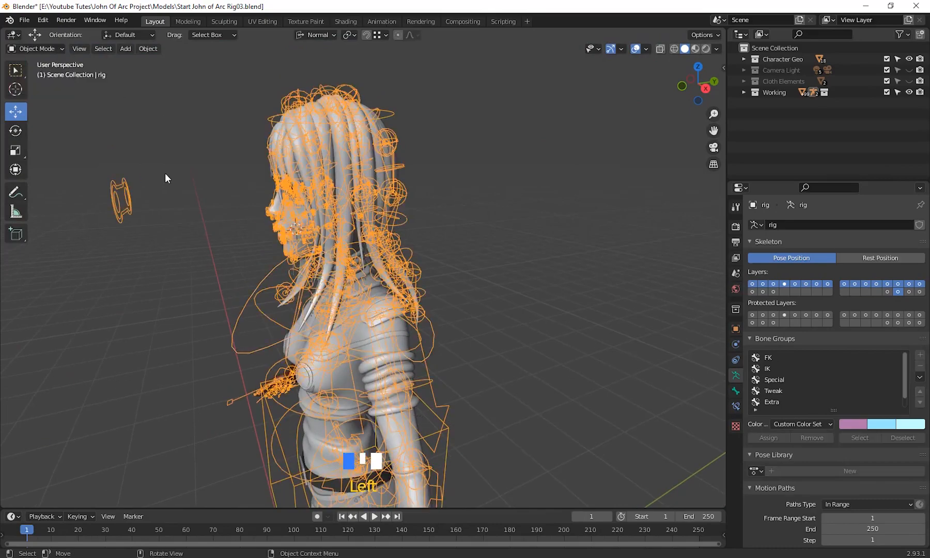
pyautogui.moveTo(165, 173); pyautogui.dragTo(434, 197, button='middle')
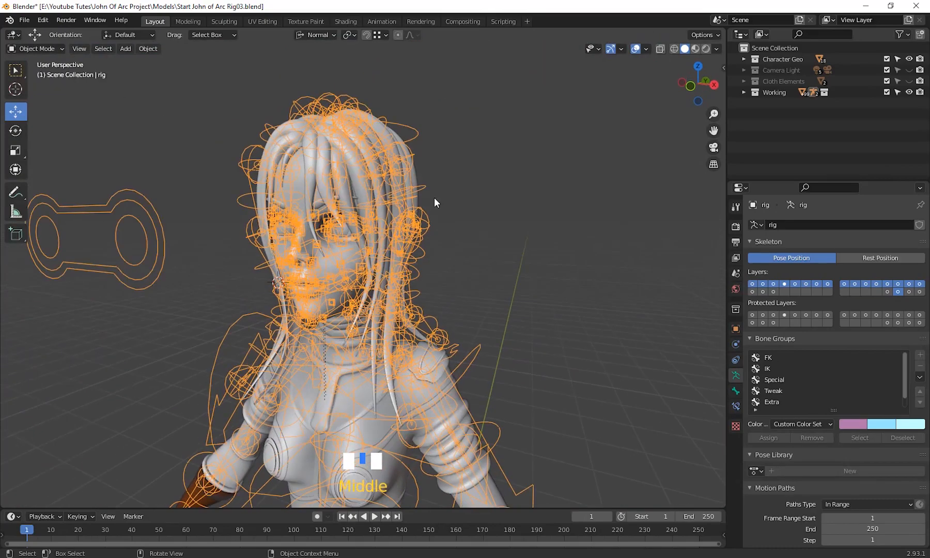
pyautogui.click(413, 176)
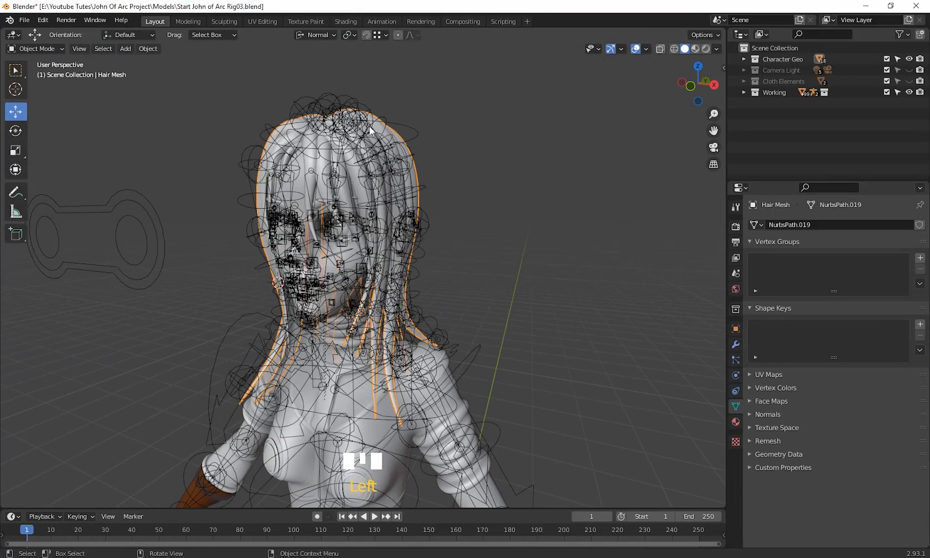
# Step: Add the rig to the selection as the active object and parent the hair mesh to it with automatic weights
pyautogui.scroll(2, 437, 204)
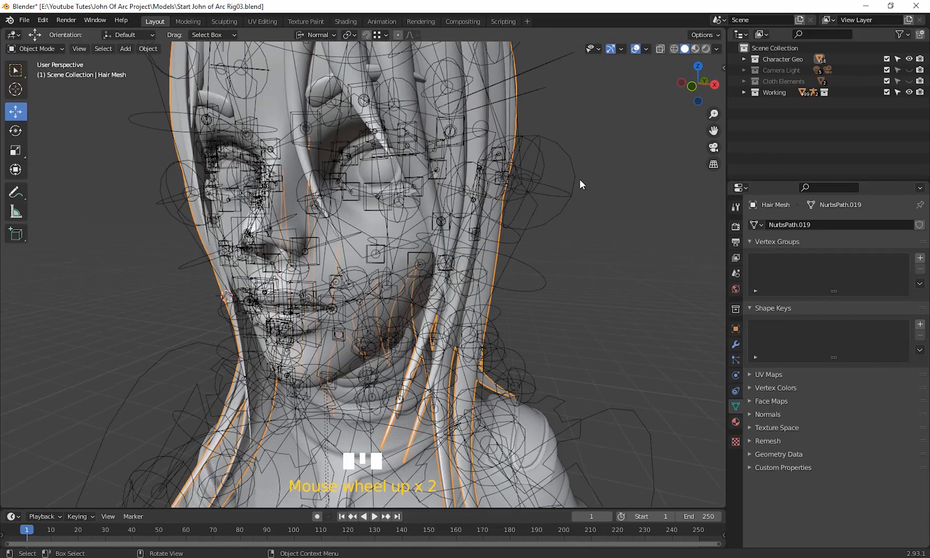
pyautogui.press('shift')
pyautogui.keyDown('shift'); pyautogui.click(646, 420); pyautogui.keyUp('shift')
pyautogui.scroll(-4, 571, 362)
pyautogui.keyDown('shift'); pyautogui.moveTo(571, 362); pyautogui.dragTo(530, 369, button='middle'); pyautogui.keyUp('shift')
pyautogui.scroll(3, 527, 336)
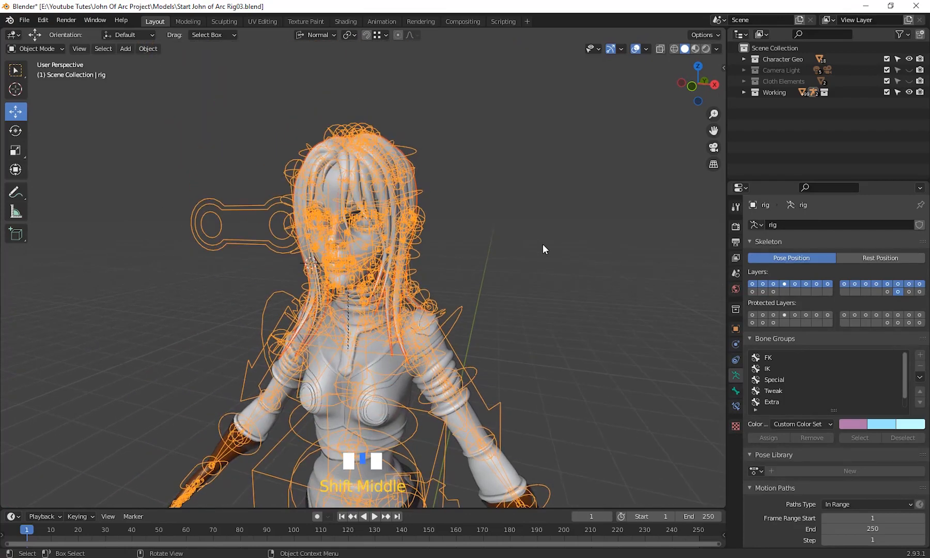
pyautogui.hotkey('ctrl', 'p')
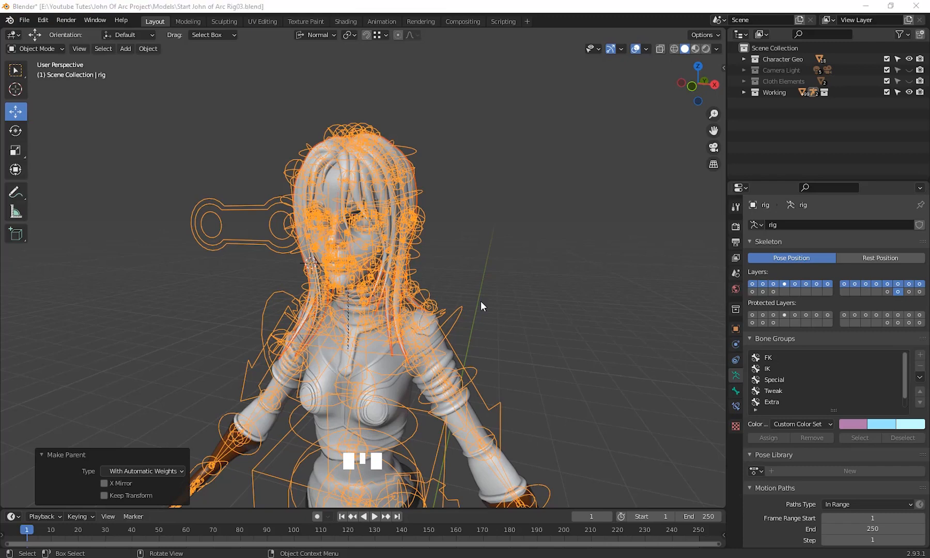
# Step: Put the rig in Pose Mode and select the head control with the upper body framed
pyautogui.keyDown('shift'); pyautogui.moveTo(481, 300); pyautogui.dragTo(476, 291, button='middle'); pyautogui.keyUp('shift')
pyautogui.keyDown('shift'); pyautogui.moveTo(498, 177); pyautogui.dragTo(526, 259, button='middle'); pyautogui.keyUp('shift')
pyautogui.scroll(2, 506, 219)
pyautogui.keyDown('shift'); pyautogui.moveTo(460, 139); pyautogui.dragTo(461, 149, button='middle'); pyautogui.keyUp('shift')
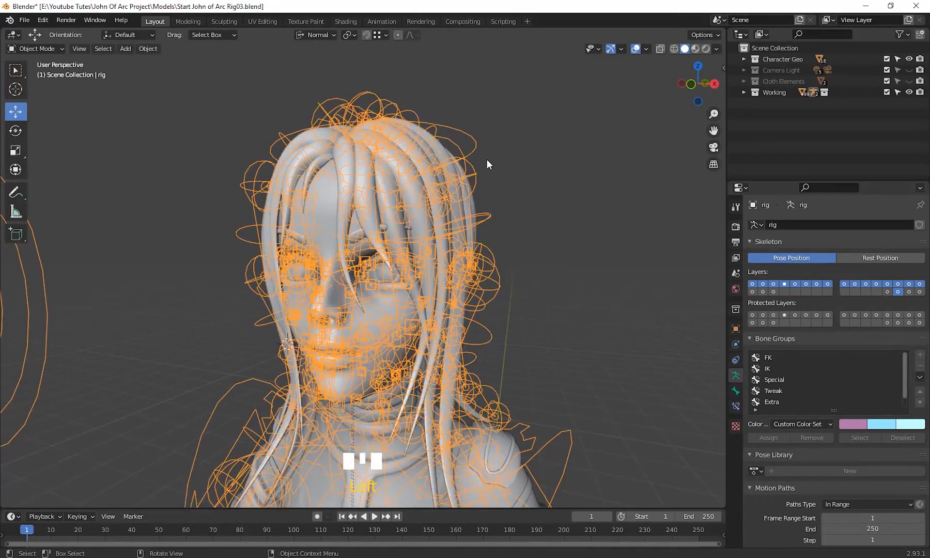
pyautogui.scroll(-2, 504, 171)
pyautogui.keyDown('shift'); pyautogui.moveTo(519, 179); pyautogui.dragTo(519, 184, button='middle'); pyautogui.keyUp('shift')
pyautogui.click(59, 50)
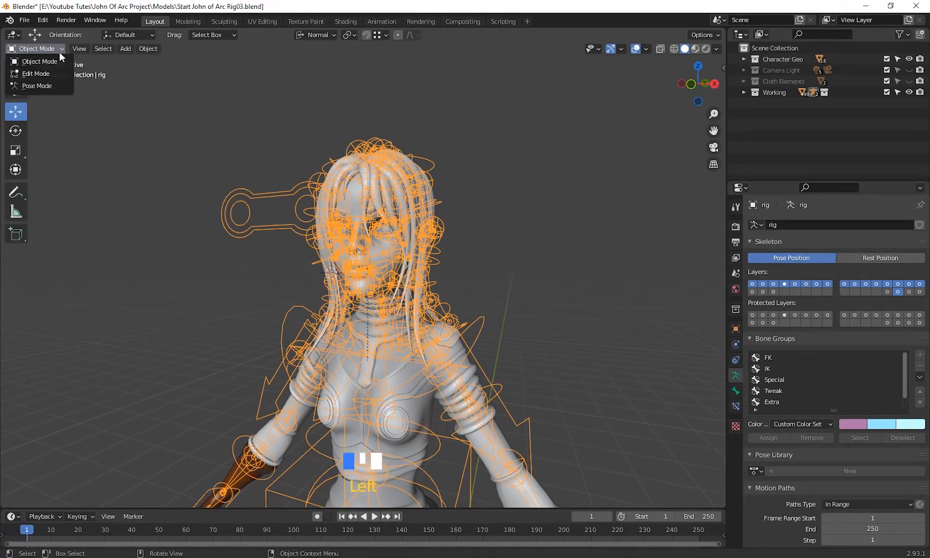
pyautogui.click(50, 85)
pyautogui.moveTo(452, 188); pyautogui.dragTo(507, 234, button='middle')
pyautogui.click(423, 173)
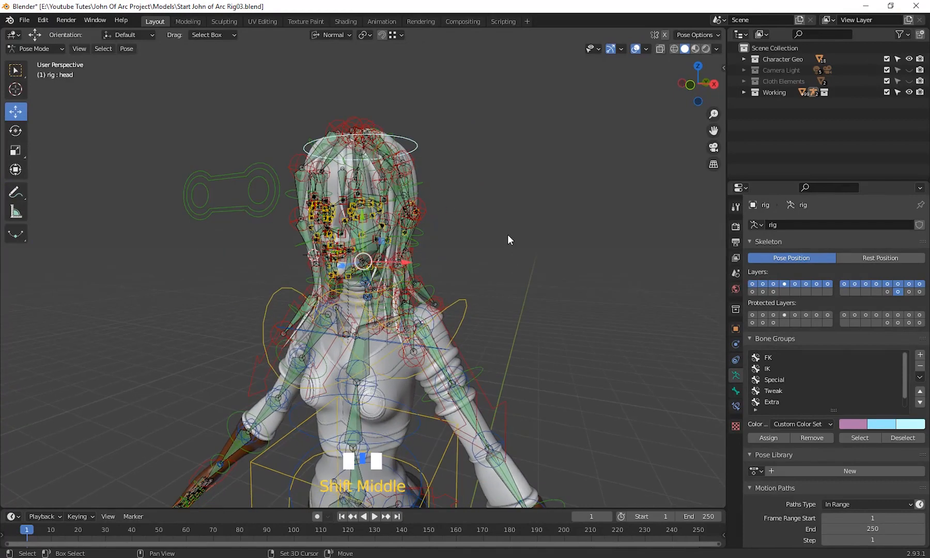
# Step: View the deform bone layer and the first three bone layers one by one, ending with only the fourth layer shown
pyautogui.keyDown('ctrl'); pyautogui.click(897, 292); pyautogui.keyUp('ctrl')
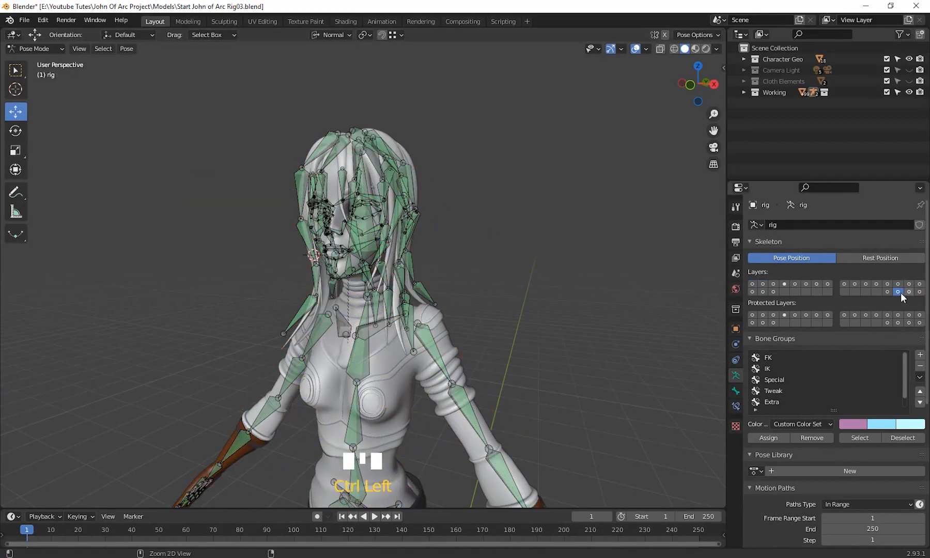
pyautogui.moveTo(752, 283)
pyautogui.mouseDown()
pyautogui.moveTo(781, 284)
pyautogui.moveTo(753, 284)
pyautogui.mouseUp()
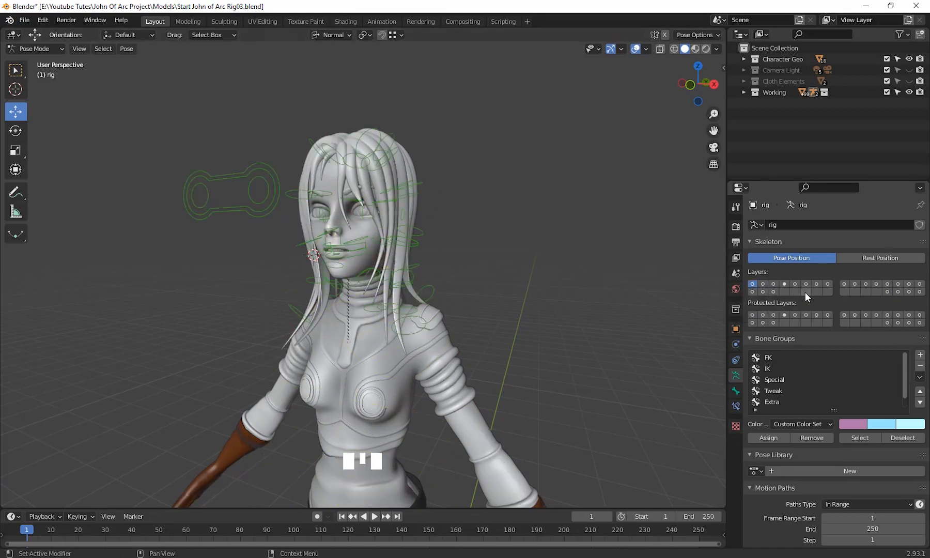
pyautogui.click(763, 284)
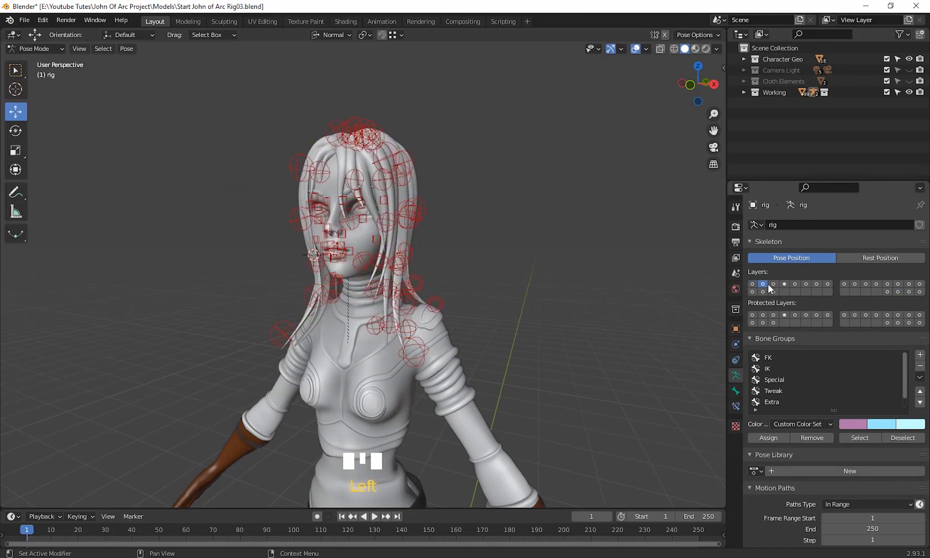
pyautogui.click(774, 285)
pyautogui.click(784, 284)
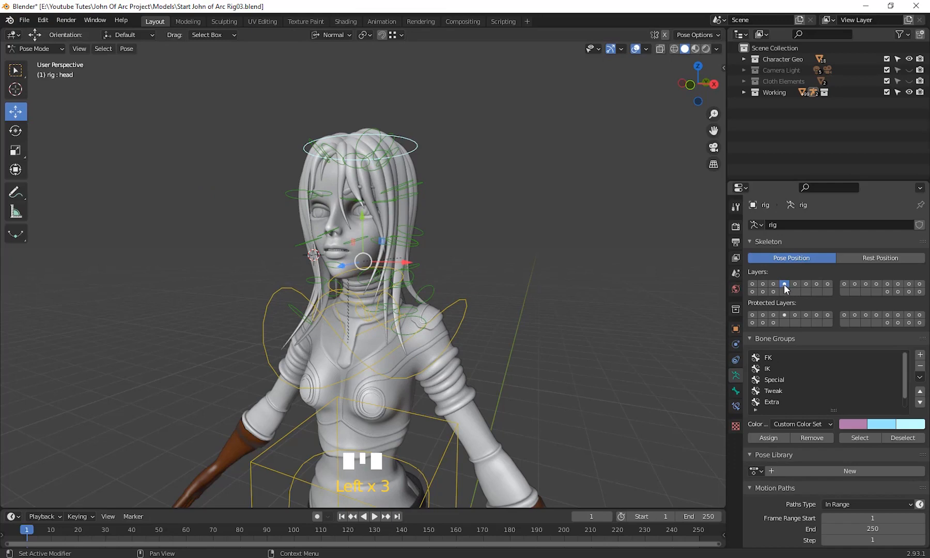
# Step: Try rotating the head control from the front and from the side to test how the hair follows
pyautogui.click(415, 146)
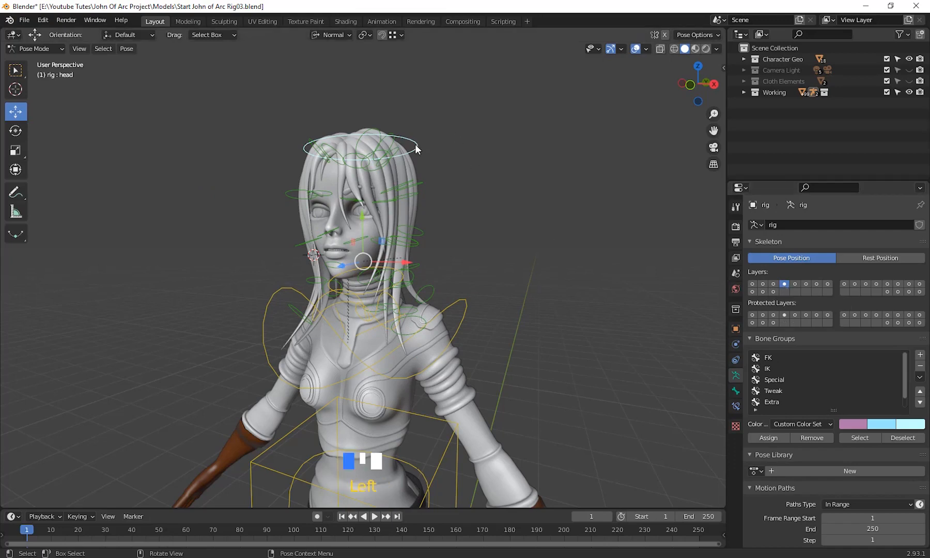
pyautogui.keyDown('shift'); pyautogui.moveTo(415, 144); pyautogui.dragTo(524, 233, button='middle'); pyautogui.keyUp('shift')
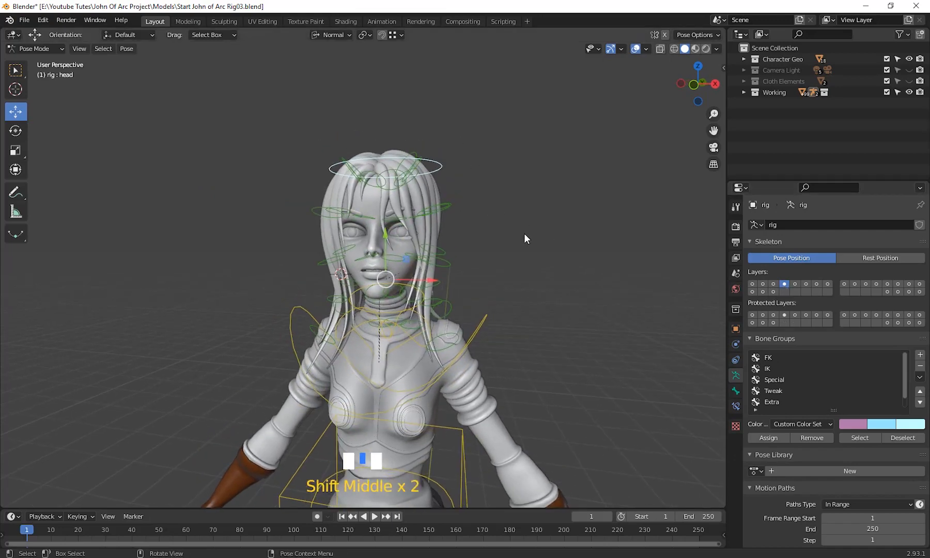
pyautogui.press('r')
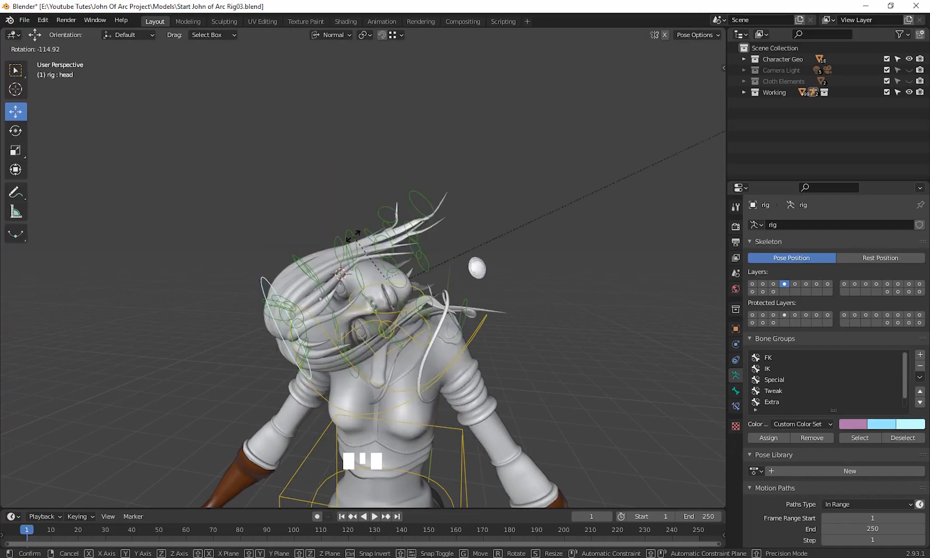
pyautogui.rightClick(630, 321)
pyautogui.moveTo(560, 314); pyautogui.dragTo(495, 279, button='middle')
pyautogui.press('r')
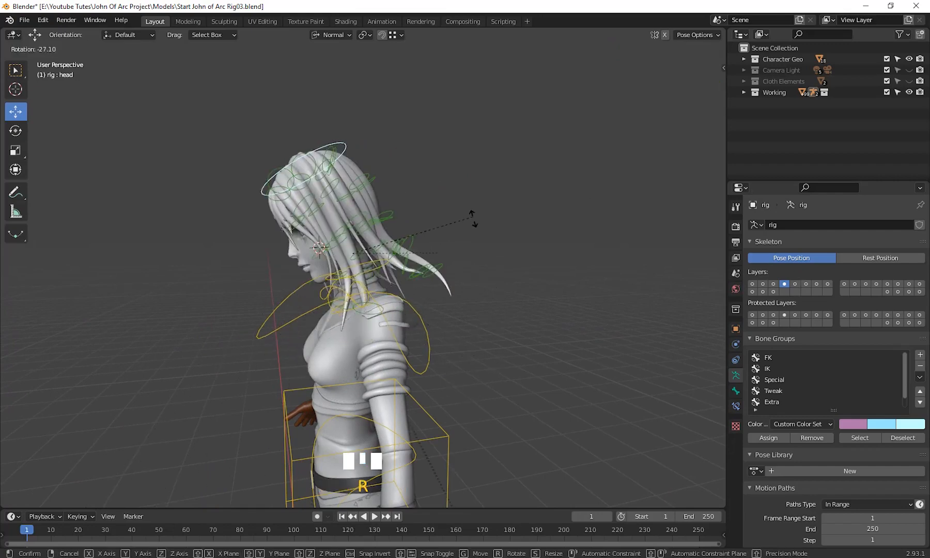
pyautogui.rightClick(488, 376)
# Step: Examine the round discs on the front of the chest armour up close
pyautogui.moveTo(489, 375); pyautogui.dragTo(521, 349, button='middle')
pyautogui.scroll(4, 523, 345)
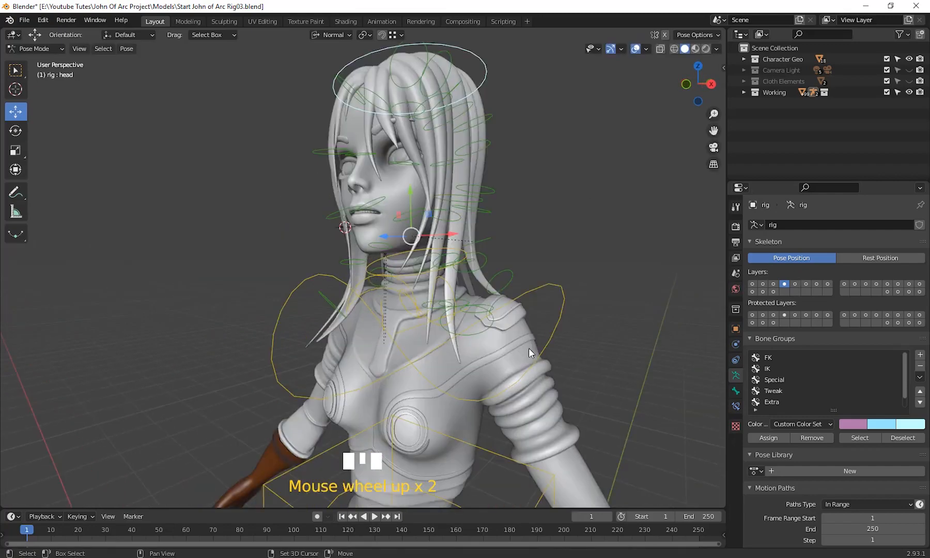
pyautogui.keyDown('shift'); pyautogui.moveTo(417, 357); pyautogui.dragTo(419, 318, button='middle'); pyautogui.keyUp('shift')
pyautogui.click(372, 318)
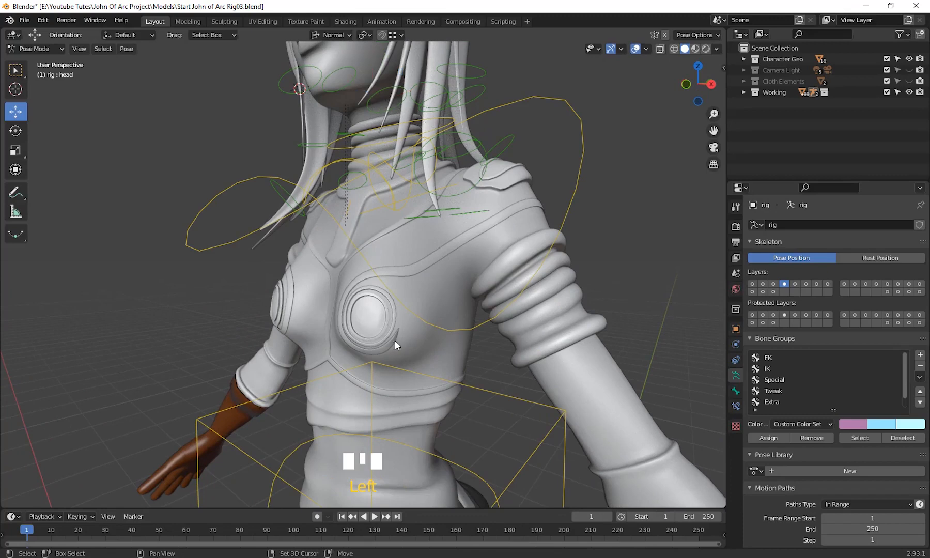
pyautogui.keyDown('shift'); pyautogui.moveTo(403, 375); pyautogui.dragTo(483, 308, button='middle'); pyautogui.keyUp('shift')
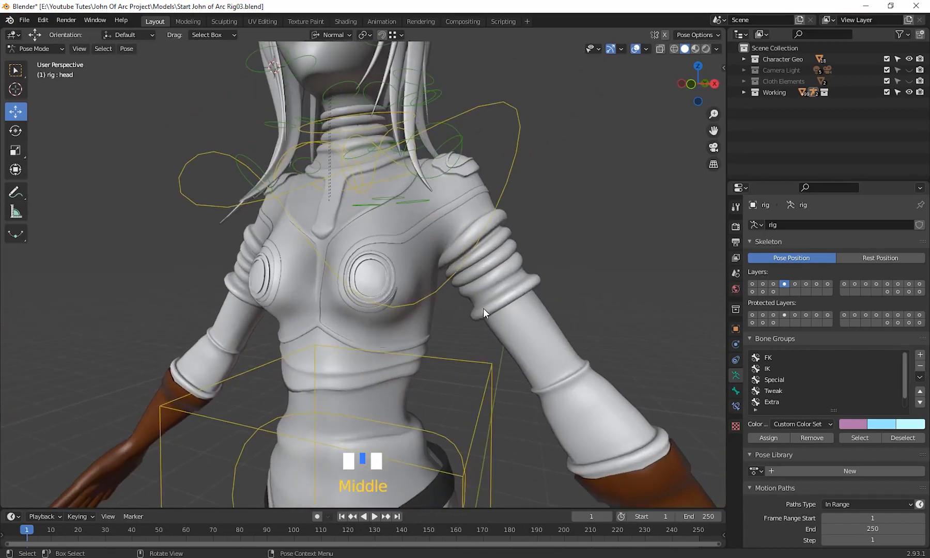
pyautogui.keyDown('shift'); pyautogui.moveTo(411, 283); pyautogui.dragTo(485, 305, button='middle'); pyautogui.keyUp('shift')
# Step: Take the rig out of Pose Mode into Object Mode and deselect it
pyautogui.press('Tab')
pyautogui.click(593, 283)
pyautogui.click(593, 283)
pyautogui.scroll(-4, 418, 319)
pyautogui.scroll(2, 436, 322)
pyautogui.moveTo(485, 305); pyautogui.dragTo(485, 308, button='middle')
pyautogui.keyDown('shift'); pyautogui.moveTo(431, 297); pyautogui.dragTo(408, 299, button='middle'); pyautogui.keyUp('shift')
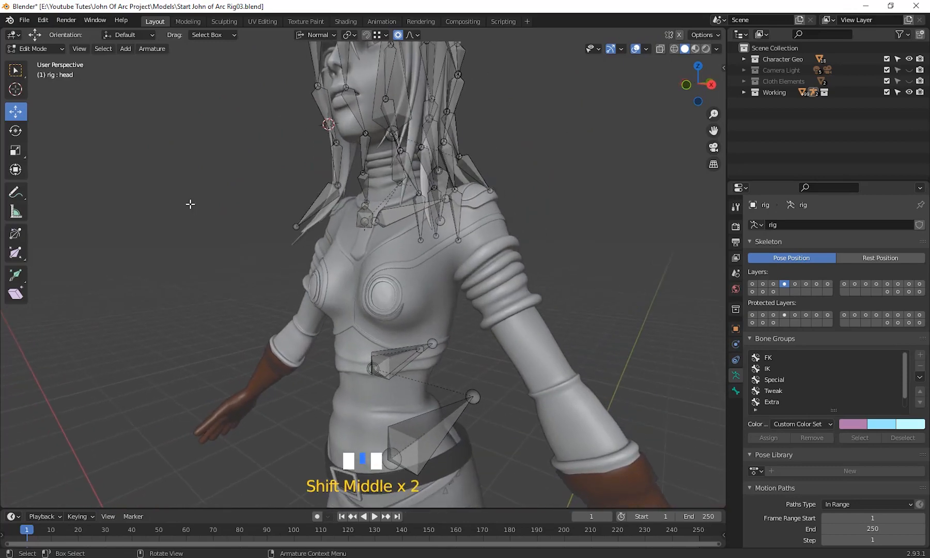
pyautogui.click(34, 48)
pyautogui.click(47, 58)
pyautogui.click(105, 183)
# Step: Select the round chest details together with the armour as the active object and join them into the armour mesh
pyautogui.click(383, 294)
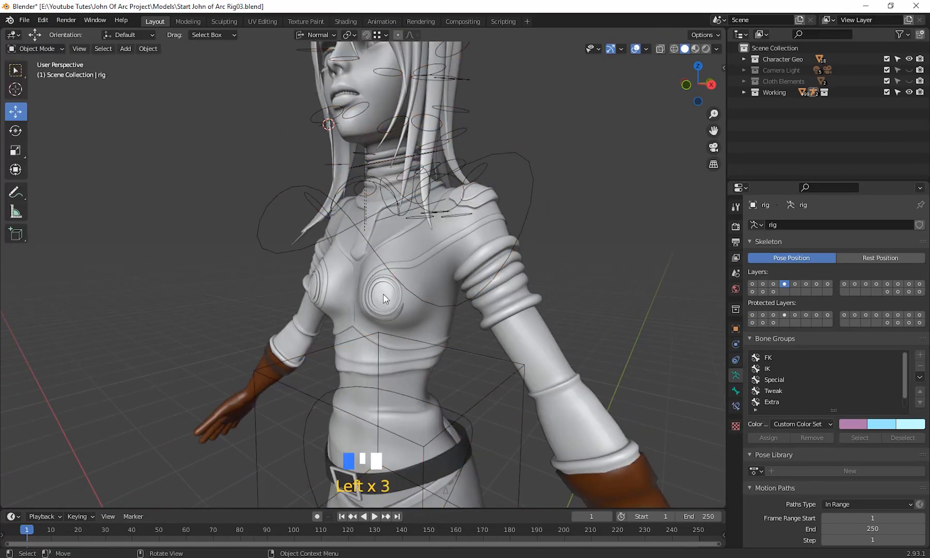
pyautogui.moveTo(448, 324); pyautogui.dragTo(451, 222, button='middle')
pyautogui.scroll(3, 421, 329)
pyautogui.keyDown('shift'); pyautogui.moveTo(361, 328); pyautogui.dragTo(434, 306, button='middle'); pyautogui.keyUp('shift')
pyautogui.keyDown('shift'); pyautogui.click(486, 255); pyautogui.keyUp('shift')
pyautogui.scroll(2, 362, 286)
pyautogui.scroll(-2, 442, 307)
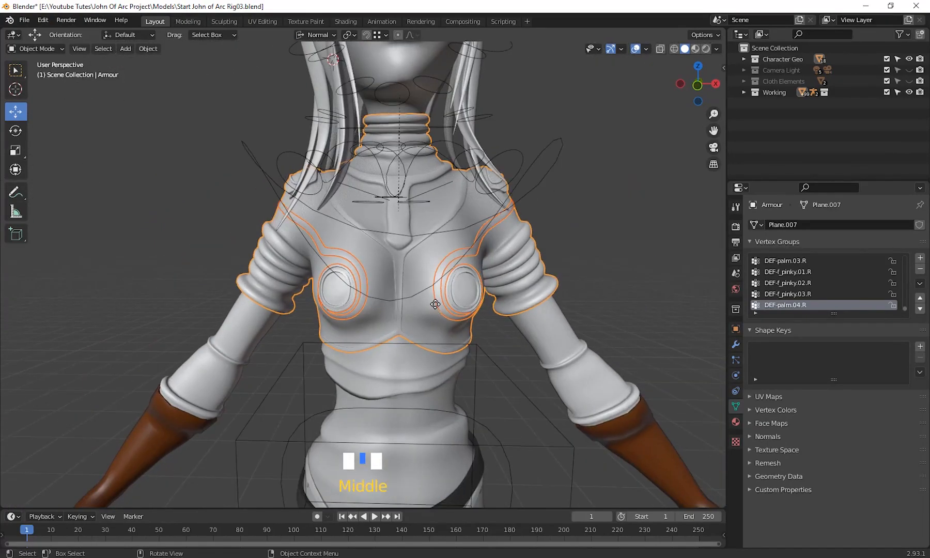
pyautogui.press('g')
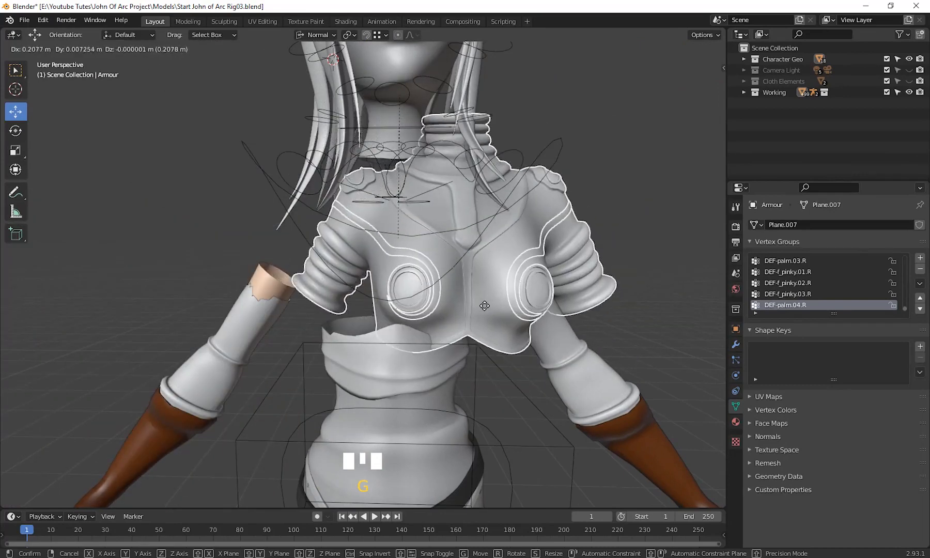
pyautogui.rightClick(485, 306)
pyautogui.keyDown('shift'); pyautogui.moveTo(565, 309); pyautogui.dragTo(582, 252, button='middle'); pyautogui.keyUp('shift')
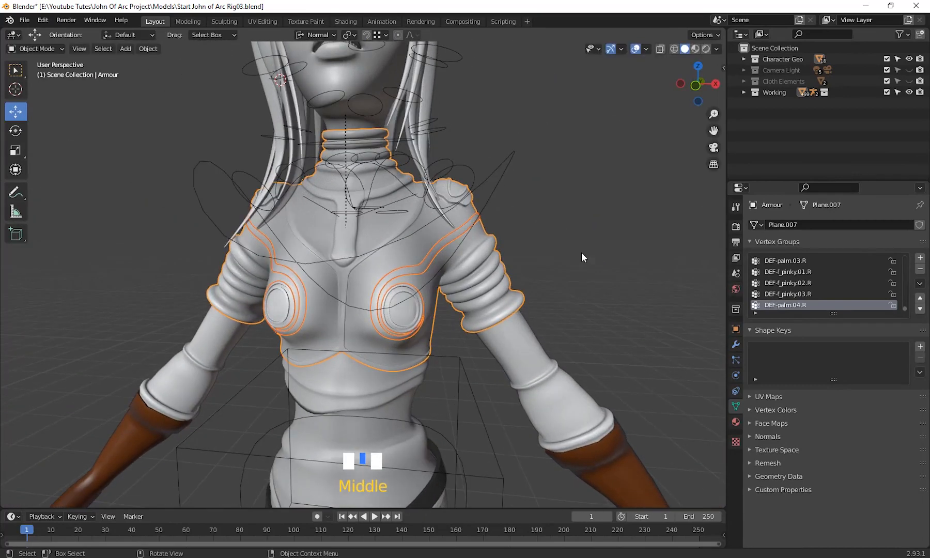
pyautogui.rightClick(581, 250)
pyautogui.click(538, 249)
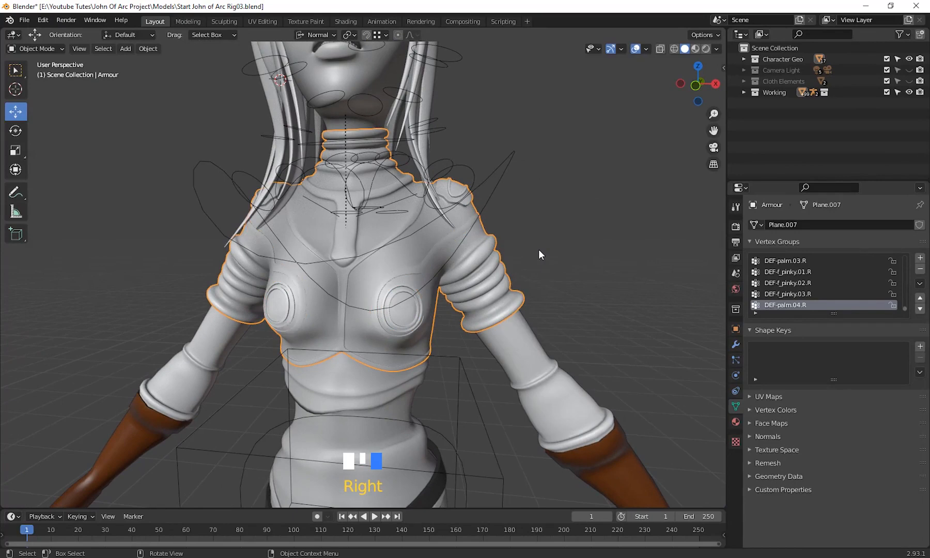
# Step: Select the rig and switch it to Pose Mode with the whole upper body in view
pyautogui.moveTo(530, 277); pyautogui.dragTo(273, 292, button='middle')
pyautogui.scroll(3, 488, 273)
pyautogui.scroll(-4, 341, 295)
pyautogui.keyDown('shift'); pyautogui.moveTo(341, 296); pyautogui.dragTo(418, 309, button='middle'); pyautogui.keyUp('shift')
pyautogui.click(451, 242)
pyautogui.click(431, 226)
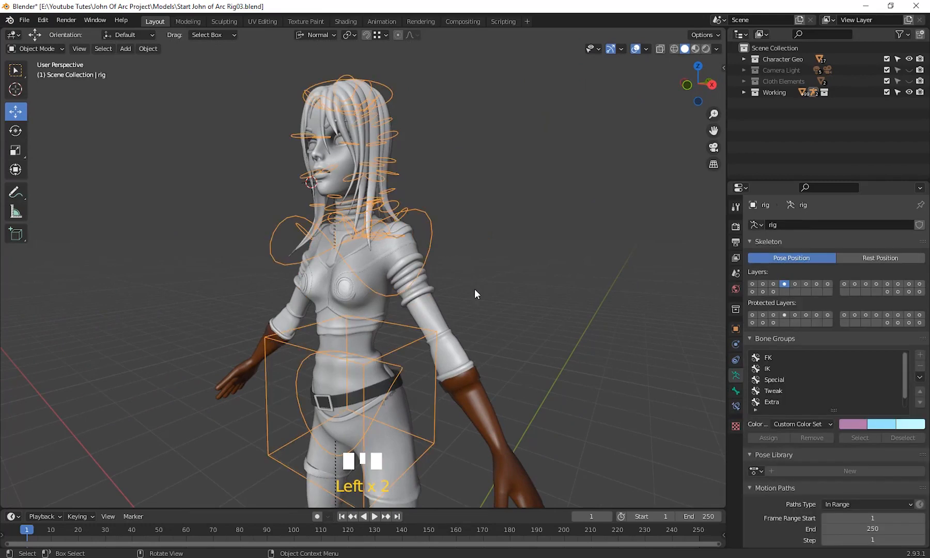
pyautogui.moveTo(475, 289); pyautogui.dragTo(491, 282, button='middle')
pyautogui.click(50, 50)
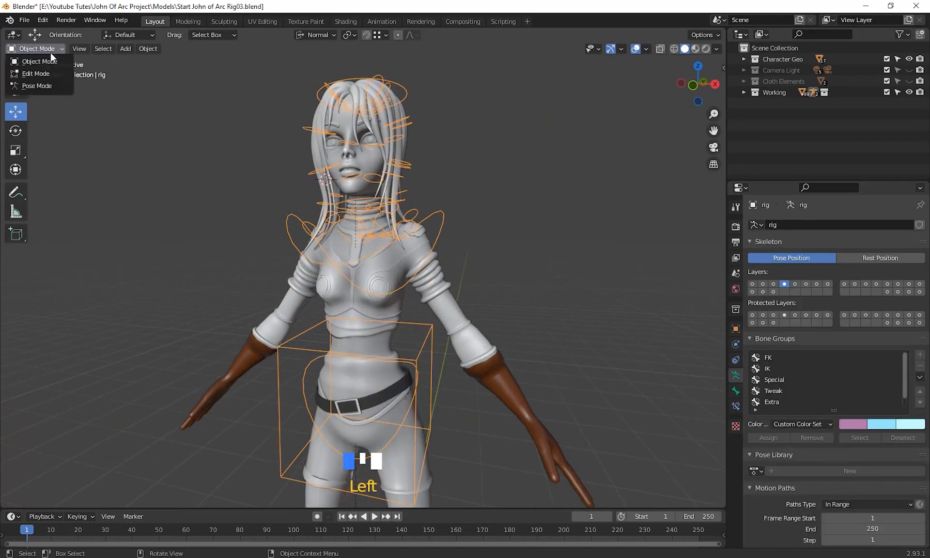
pyautogui.click(49, 83)
# Step: Try rotating the chest control to test whether the round chest details follow the armour
pyautogui.click(443, 211)
pyautogui.moveTo(494, 265); pyautogui.dragTo(520, 275, button='middle')
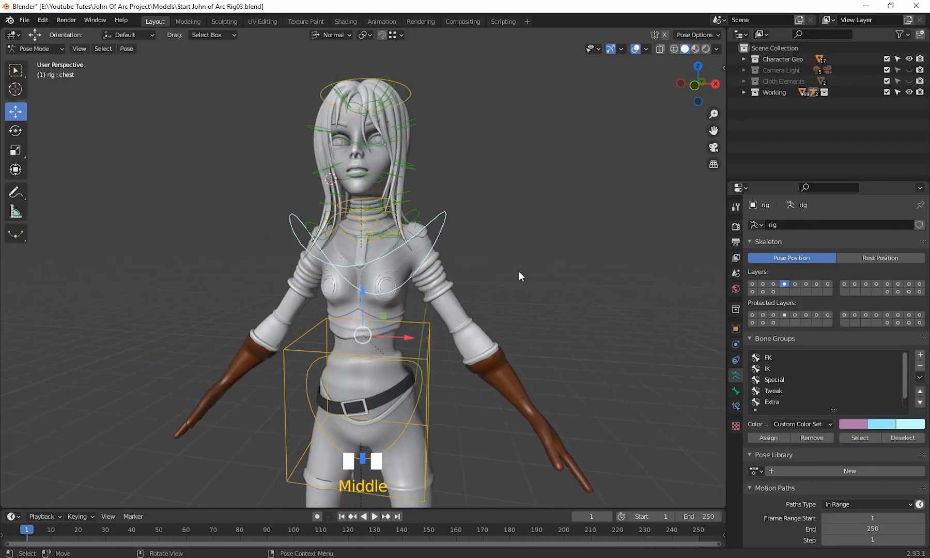
pyautogui.press('r')
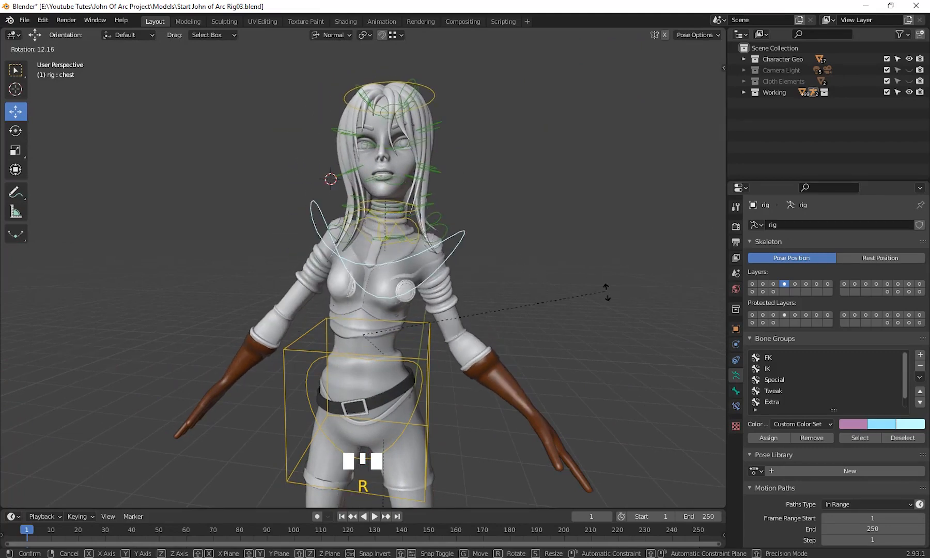
pyautogui.rightClick(422, 298)
# Step: Take the rig out of Pose Mode into Object Mode and select the armour mesh
pyautogui.scroll(4, 434, 298)
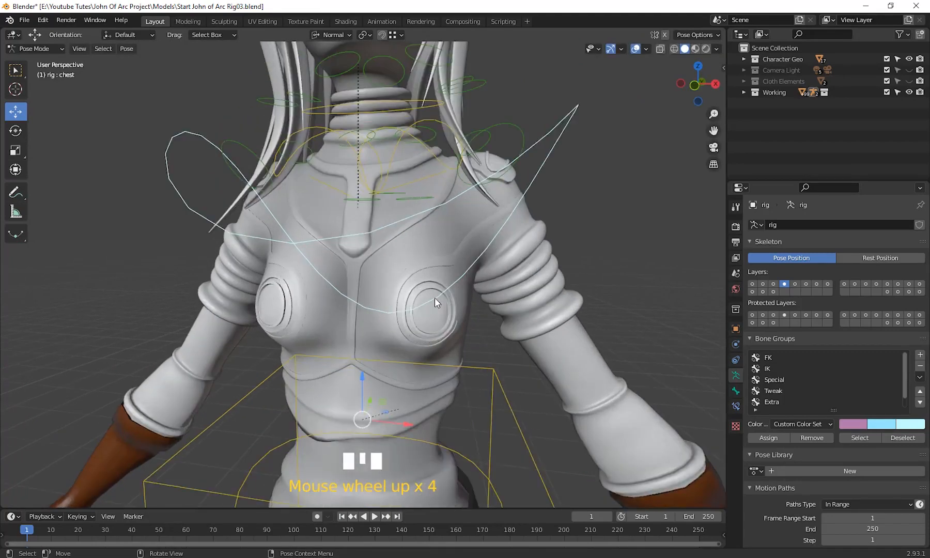
pyautogui.keyDown('shift'); pyautogui.moveTo(435, 298); pyautogui.dragTo(404, 304, button='middle'); pyautogui.keyUp('shift')
pyautogui.click(391, 289)
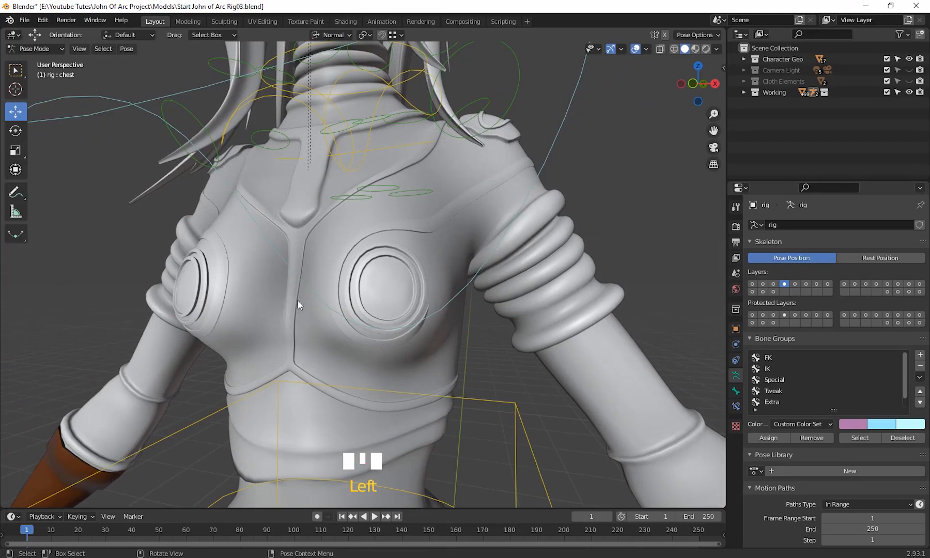
pyautogui.scroll(-3, 297, 299)
pyautogui.moveTo(303, 300); pyautogui.dragTo(343, 301, button='middle')
pyautogui.press('Tab')
pyautogui.click(279, 287)
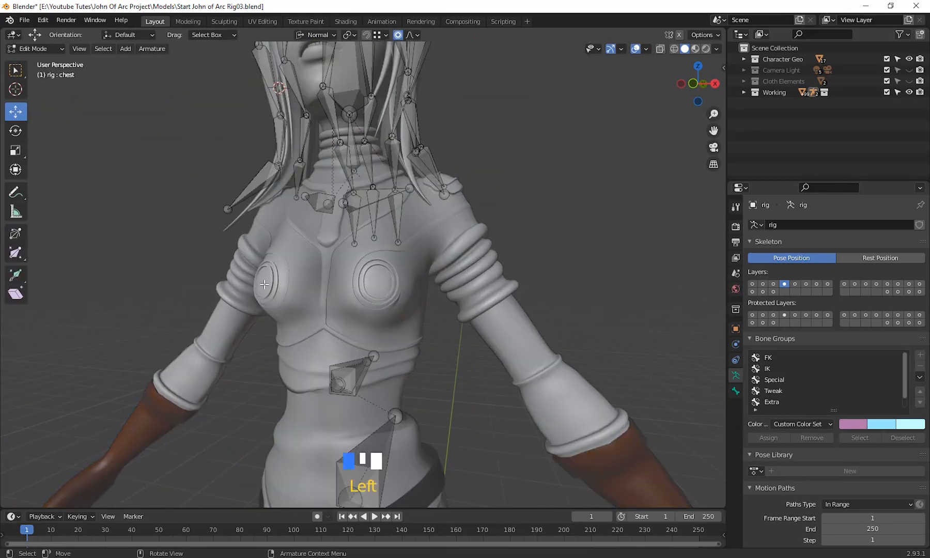
pyautogui.press('Tab')
pyautogui.click(36, 49)
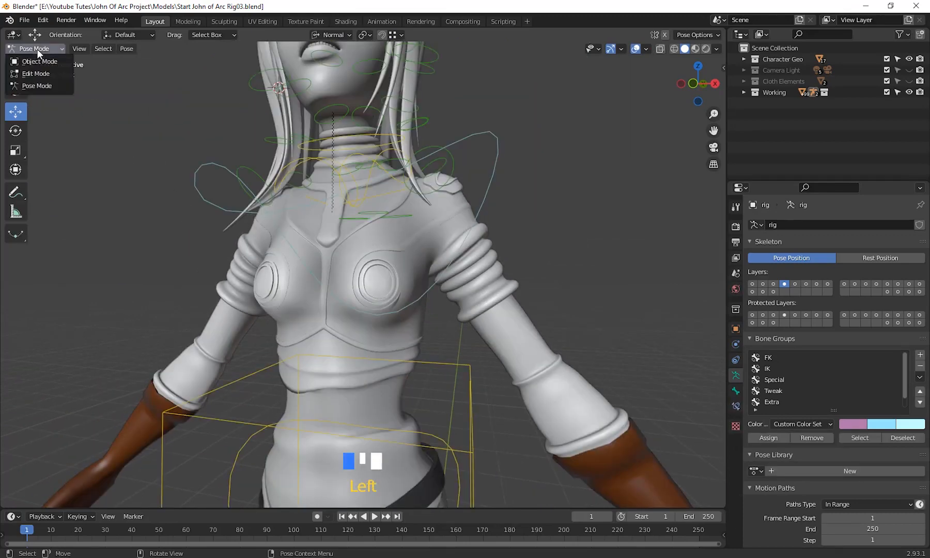
pyautogui.click(40, 67)
pyautogui.click(264, 290)
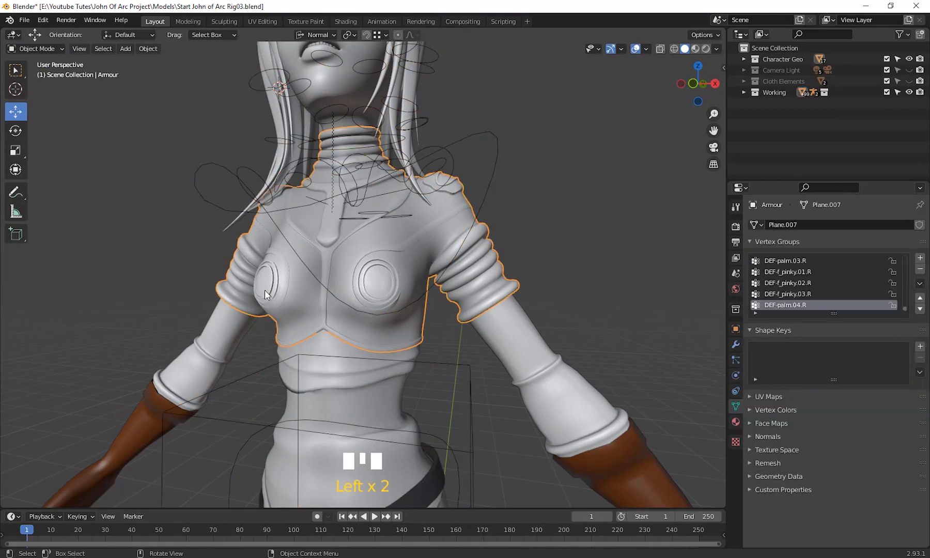
# Step: Parent the armour to the rig with automatic weights, keeping the rig as the active object, and deselect everything
pyautogui.moveTo(377, 325); pyautogui.dragTo(496, 355, button='middle')
pyautogui.press('g')
pyautogui.rightClick(454, 361)
pyautogui.scroll(-1, 465, 355)
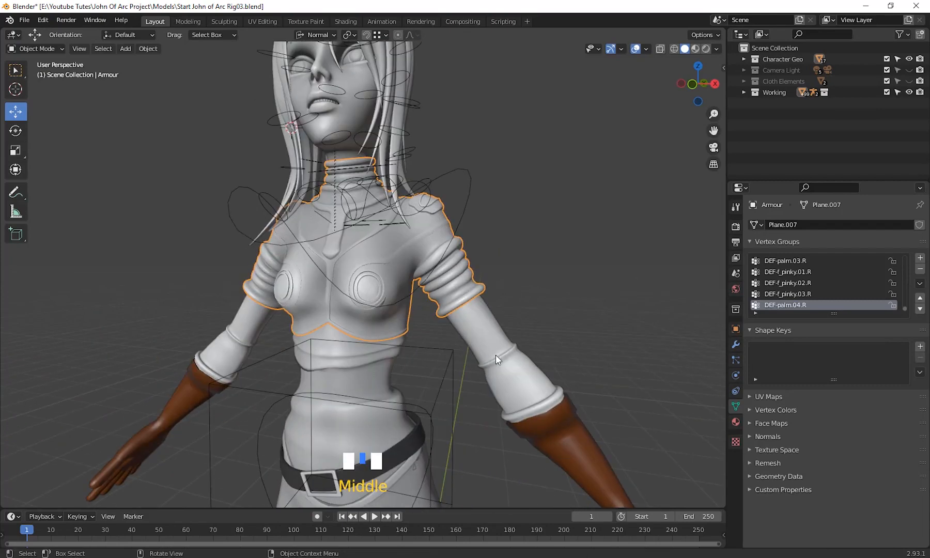
pyautogui.keyDown('shift'); pyautogui.click(462, 170); pyautogui.keyUp('shift')
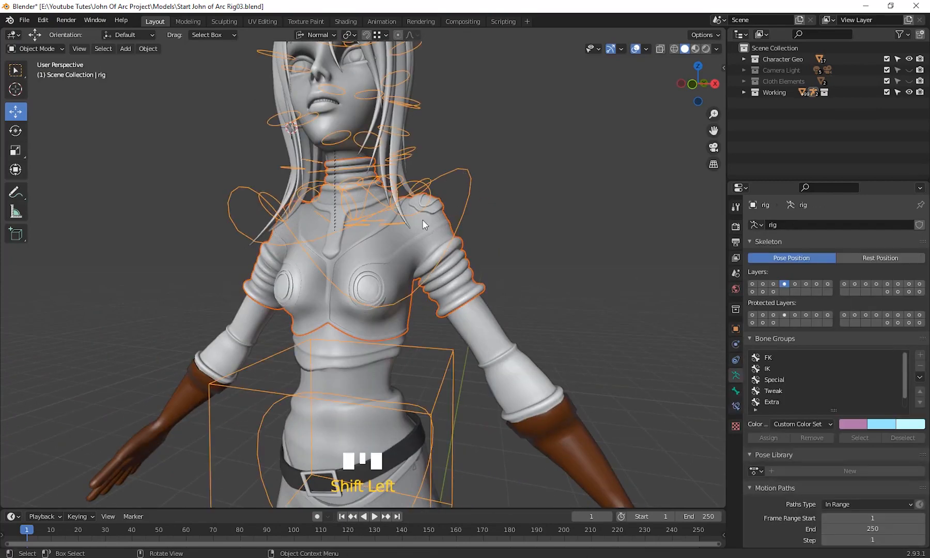
pyautogui.hotkey('ctrl', 'p')
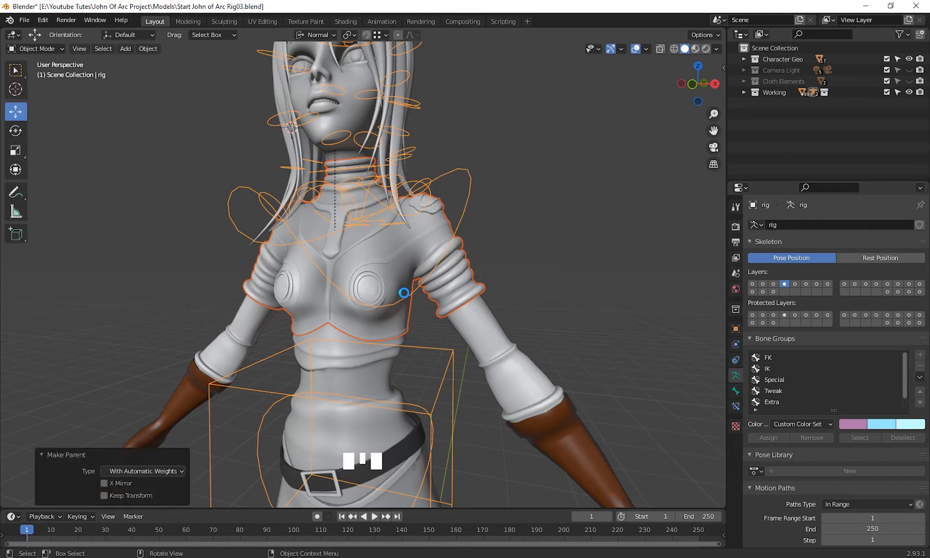
pyautogui.click(466, 208)
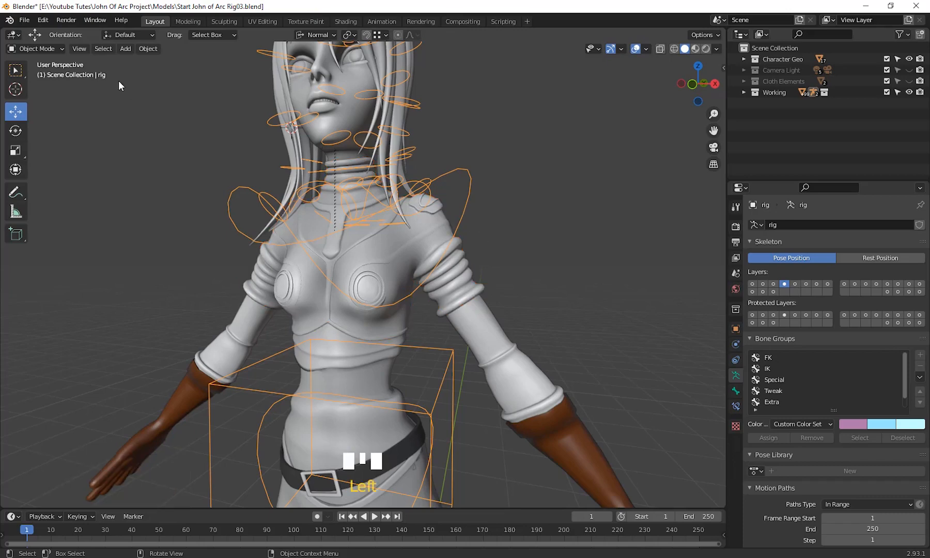
pyautogui.click(37, 48)
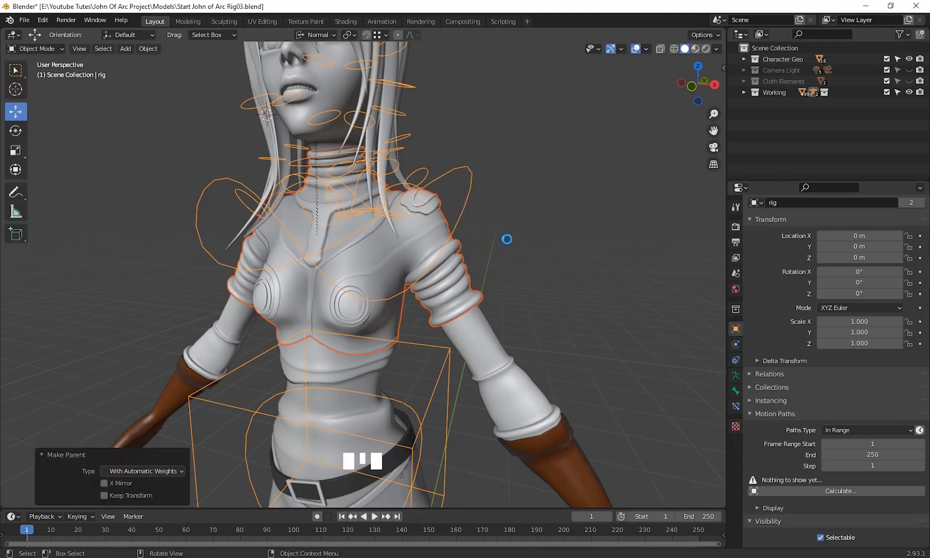
pyautogui.moveTo(543, 241)
pyautogui.mouseDown(button='middle')
pyautogui.moveTo(525, 245)
pyautogui.moveTo(550, 239)
pyautogui.mouseUp(button='middle')
pyautogui.click(522, 236)
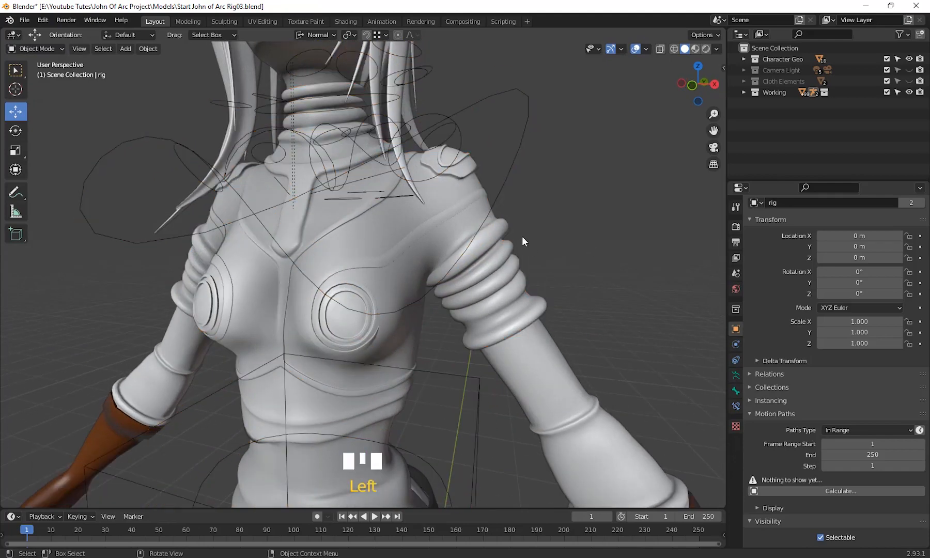
# Step: Select the rig and switch it to Pose Mode with the upper body in view
pyautogui.click(512, 155)
pyautogui.scroll(-3, 327, 233)
pyautogui.click(34, 47)
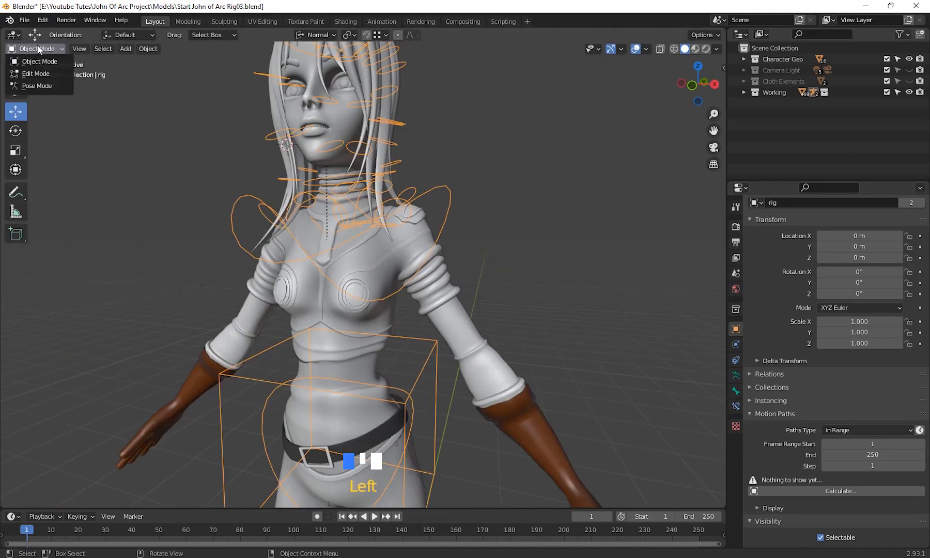
pyautogui.click(46, 84)
pyautogui.scroll(-1, 356, 239)
pyautogui.moveTo(356, 239); pyautogui.dragTo(499, 261, button='middle')
# Step: Try rotating the chest control to test the armour's deformation, cancel the rotation and inspect the round chest details up close
pyautogui.click(419, 223)
pyautogui.press('r')
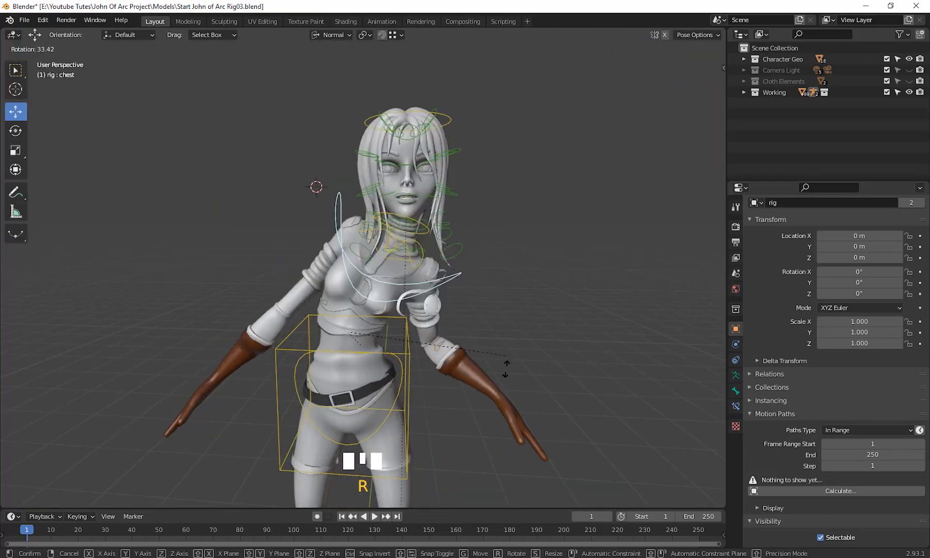
pyautogui.rightClick(508, 271)
pyautogui.scroll(-2, 508, 271)
pyautogui.moveTo(509, 270); pyautogui.dragTo(298, 313, button='middle')
pyautogui.scroll(7, 435, 286)
pyautogui.click(298, 314)
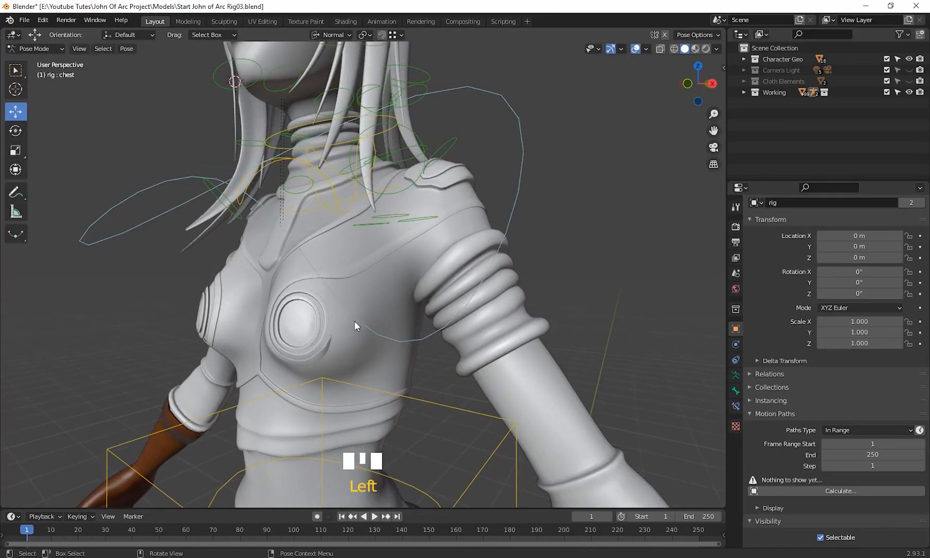
pyautogui.moveTo(355, 321); pyautogui.dragTo(500, 243, button='middle')
pyautogui.click(528, 251)
# Step: Return the rig to Object Mode and select it together with the armour as the active object
pyautogui.scroll(-3, 527, 251)
pyautogui.click(40, 50)
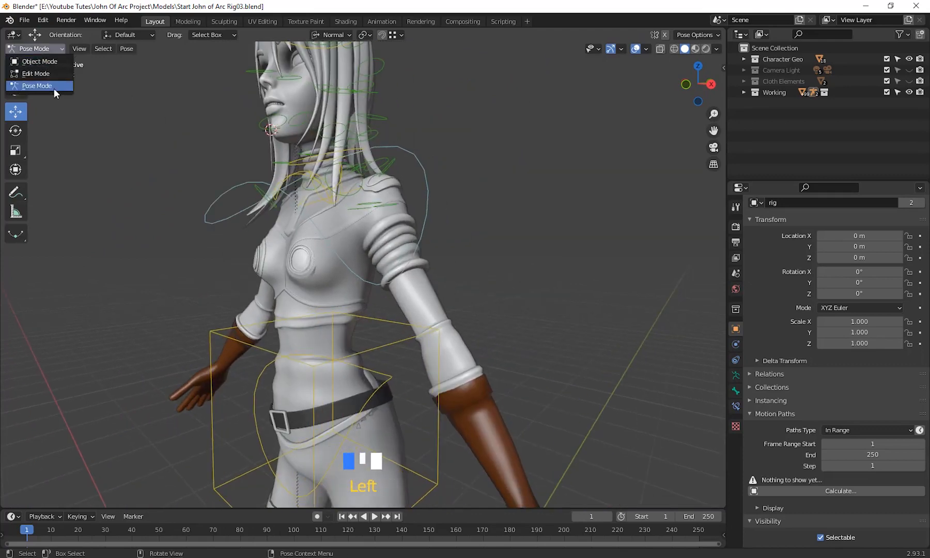
pyautogui.click(50, 61)
pyautogui.moveTo(516, 289); pyautogui.dragTo(435, 255, button='middle')
pyautogui.click(435, 256)
pyautogui.click(430, 164)
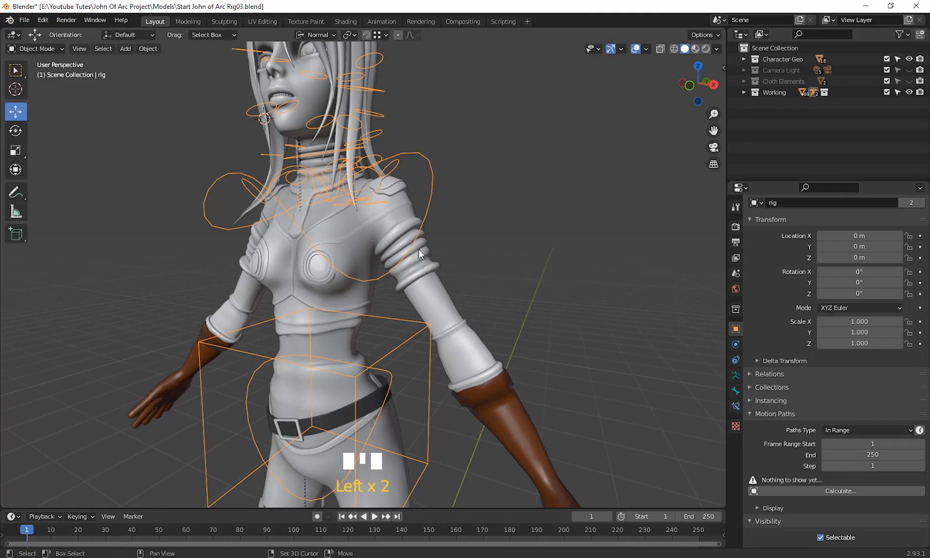
pyautogui.keyDown('shift'); pyautogui.click(402, 231); pyautogui.keyUp('shift')
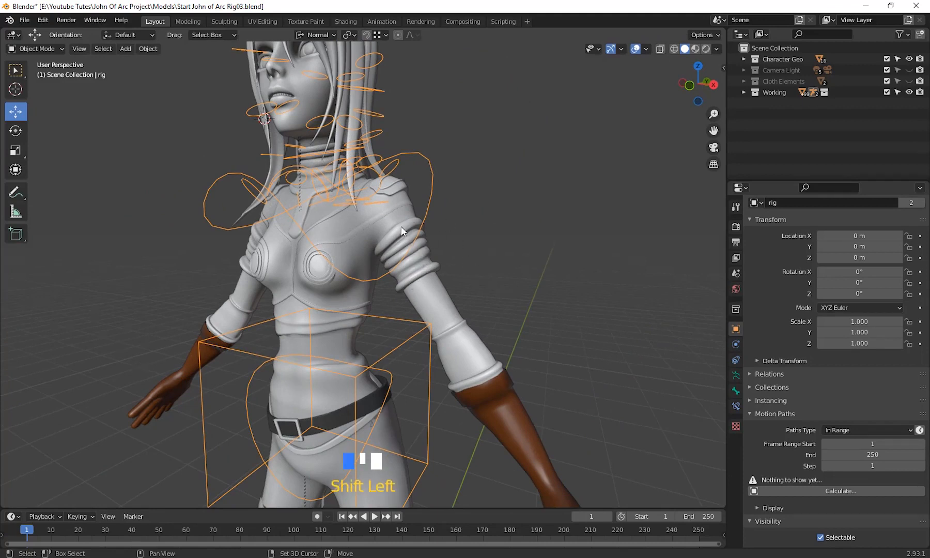
# Step: Switch the armour to Weight Paint mode and examine the weights around its round chest details
pyautogui.click(62, 49)
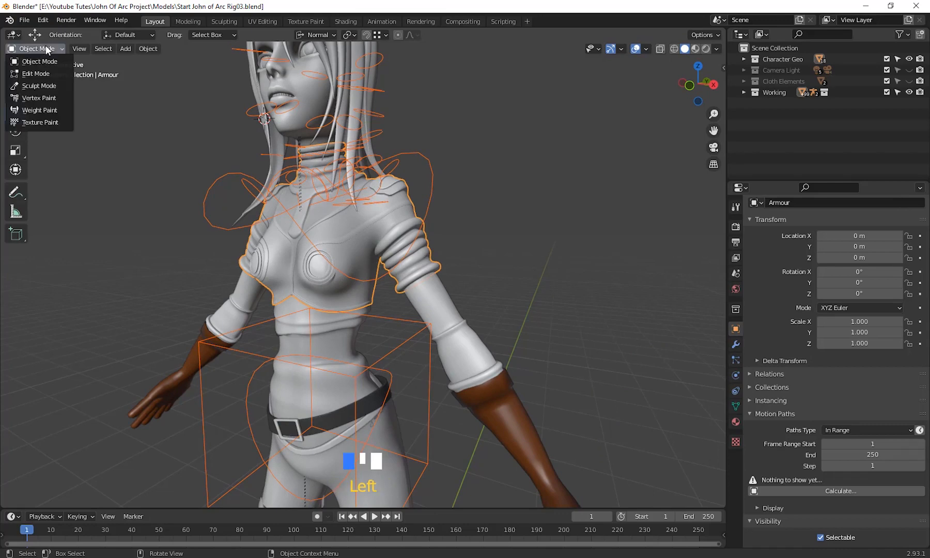
pyautogui.click(58, 110)
pyautogui.moveTo(361, 279)
pyautogui.mouseDown(button='middle')
pyautogui.moveTo(380, 283)
pyautogui.moveTo(374, 238)
pyautogui.moveTo(260, 199)
pyautogui.mouseUp(button='middle')
pyautogui.scroll(2, 380, 283)
pyautogui.scroll(-1, 374, 237)
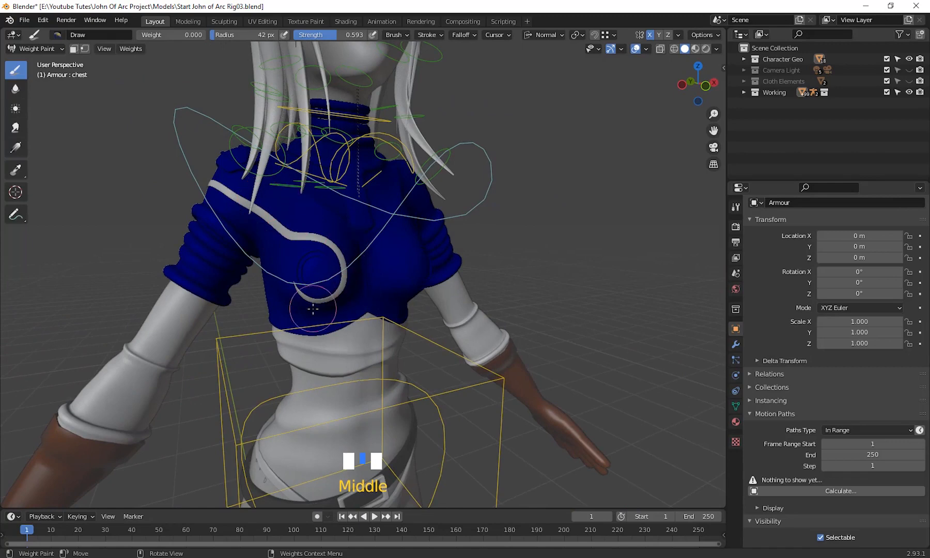
pyautogui.moveTo(337, 298); pyautogui.dragTo(389, 271, button='middle')
pyautogui.scroll(2, 362, 270)
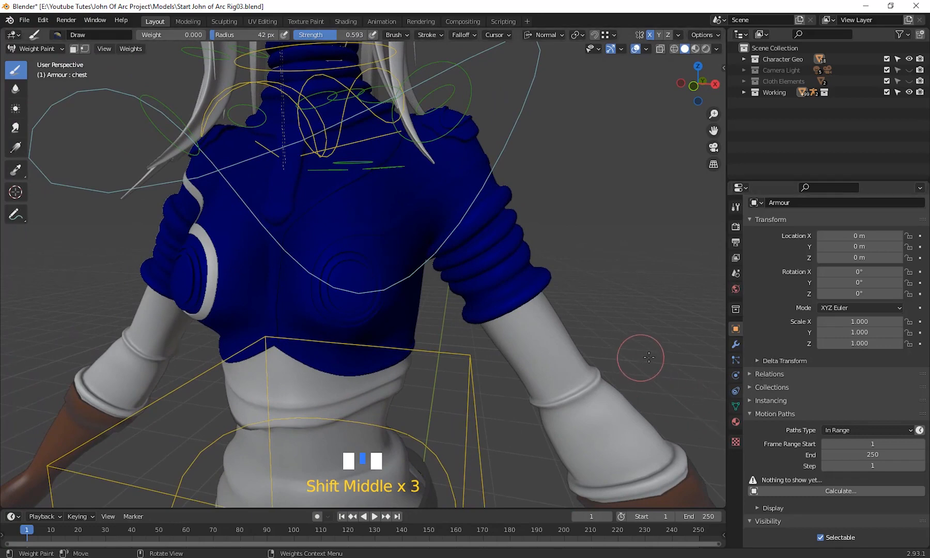
pyautogui.moveTo(660, 357); pyautogui.dragTo(563, 298, button='middle')
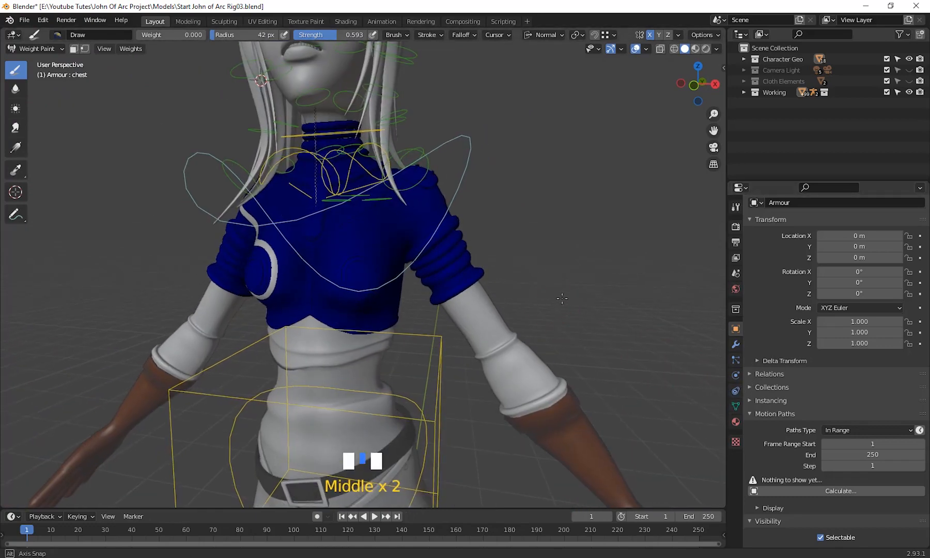
pyautogui.click(363, 255)
pyautogui.click(363, 294)
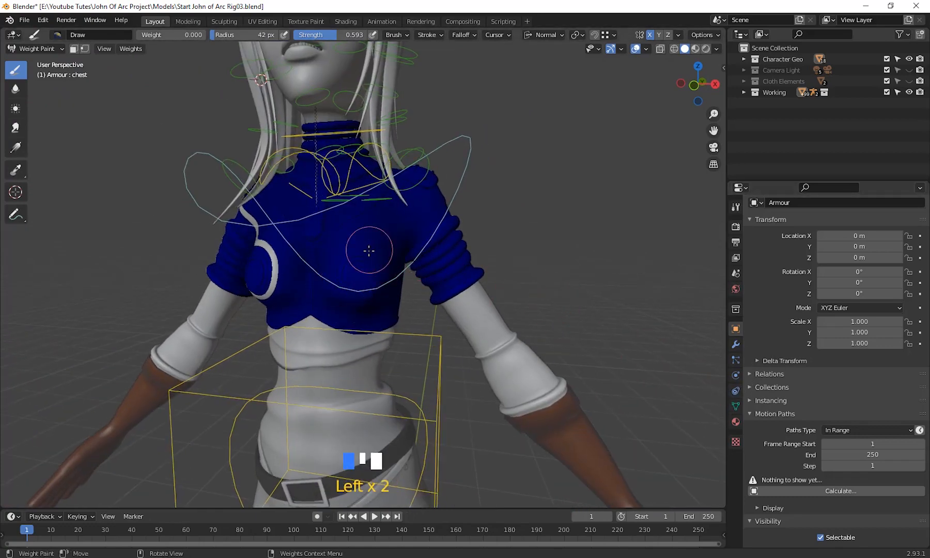
pyautogui.scroll(3, 370, 248)
pyautogui.moveTo(370, 249); pyautogui.dragTo(374, 249, button='middle')
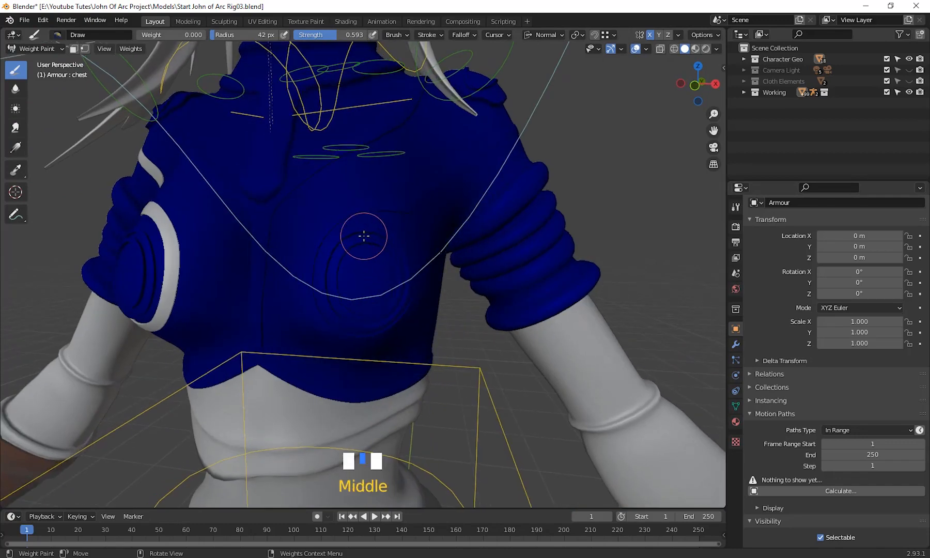
# Step: Try picking bones across the armour's chest area to display their weight influence on the mesh
pyautogui.keyDown('ctrl'); pyautogui.click(374, 226); pyautogui.keyUp('ctrl')
pyautogui.keyDown('ctrl'); pyautogui.click(284, 194); pyautogui.keyUp('ctrl')
pyautogui.keyDown('ctrl'); pyautogui.click(267, 229); pyautogui.keyUp('ctrl')
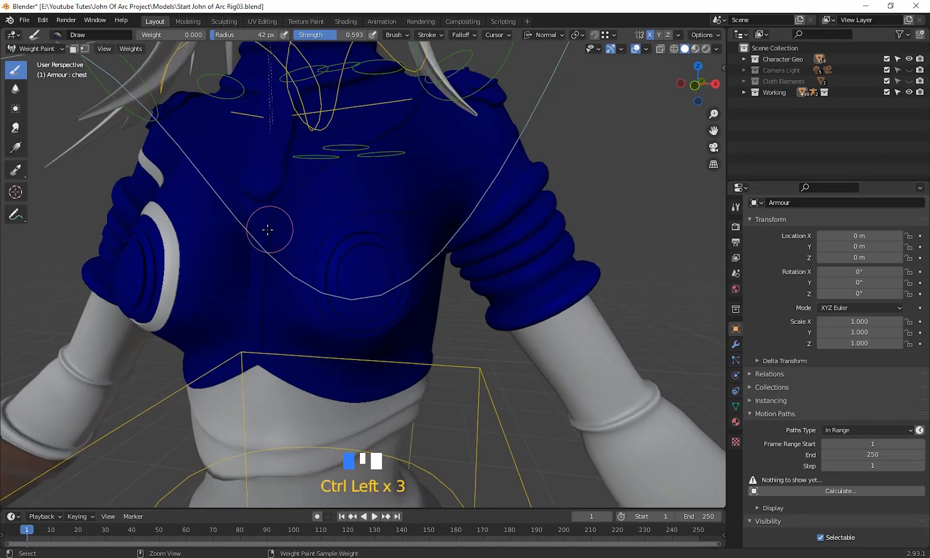
pyautogui.keyDown('ctrl'); pyautogui.click(249, 310); pyautogui.keyUp('ctrl')
pyautogui.keyDown('ctrl'); pyautogui.click(253, 319); pyautogui.keyUp('ctrl')
pyautogui.keyDown('ctrl'); pyautogui.click(281, 197); pyautogui.keyUp('ctrl')
pyautogui.keyDown('ctrl'); pyautogui.click(253, 149); pyautogui.keyUp('ctrl')
pyautogui.keyDown('ctrl'); pyautogui.click(414, 135); pyautogui.keyUp('ctrl')
pyautogui.keyDown('ctrl'); pyautogui.click(388, 281); pyautogui.keyUp('ctrl')
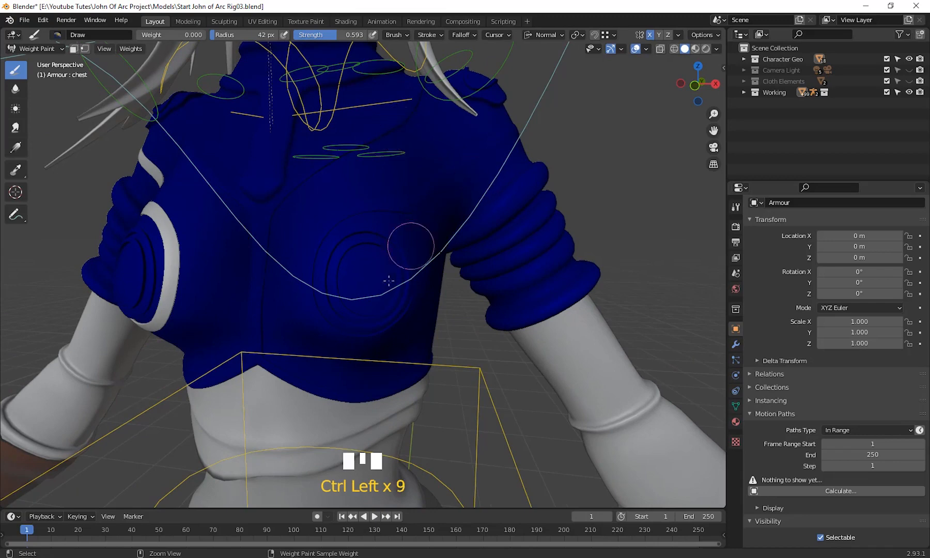
pyautogui.keyDown('ctrl'); pyautogui.click(388, 281); pyautogui.keyUp('ctrl')
pyautogui.keyDown('ctrl'); pyautogui.click(389, 280); pyautogui.keyUp('ctrl')
pyautogui.scroll(-2, 362, 258)
pyautogui.moveTo(362, 258); pyautogui.dragTo(508, 273, button='middle')
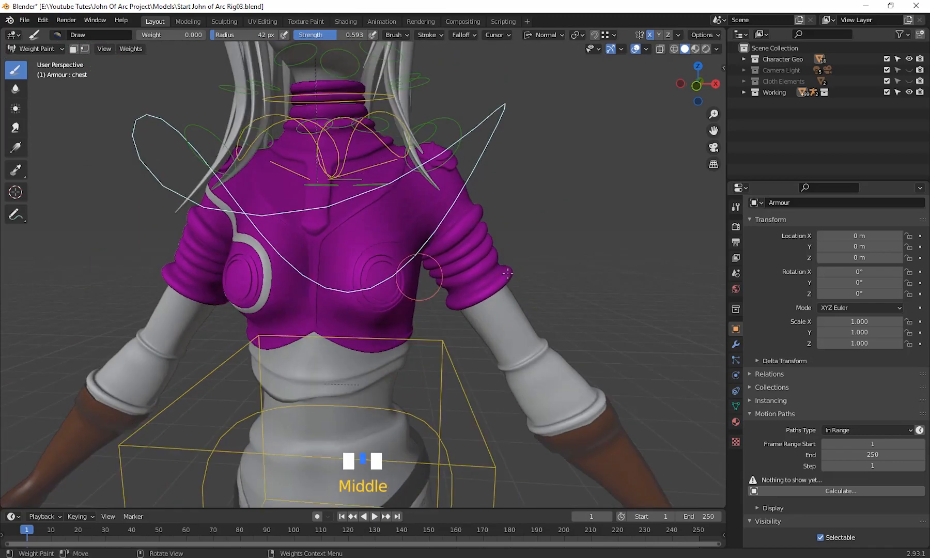
pyautogui.hotkey('ctrl', 'z')
# Step: Take the armour out of Weight Paint mode into Object Mode
pyautogui.click(34, 49)
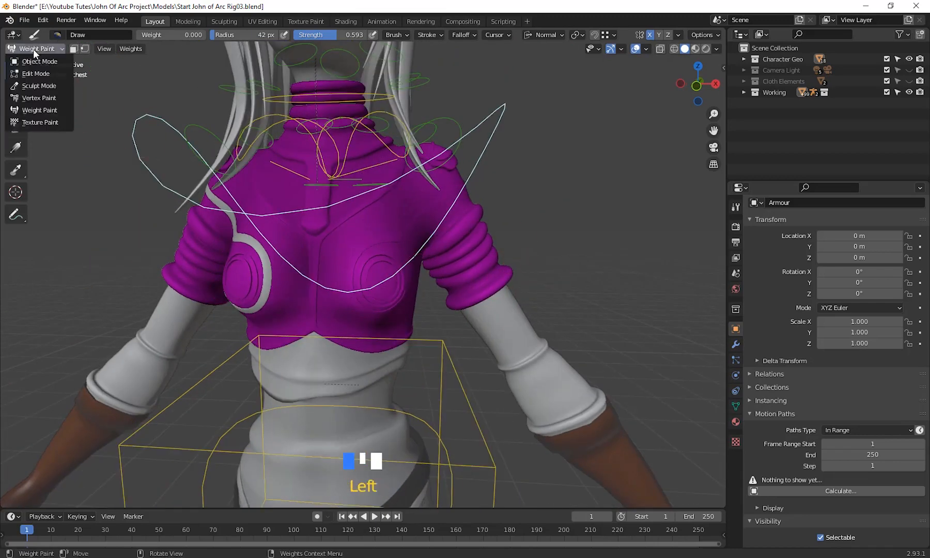
pyautogui.click(43, 61)
pyautogui.moveTo(436, 272); pyautogui.dragTo(554, 239, button='middle')
pyautogui.scroll(3, 369, 274)
pyautogui.moveTo(370, 278); pyautogui.dragTo(276, 272, button='middle')
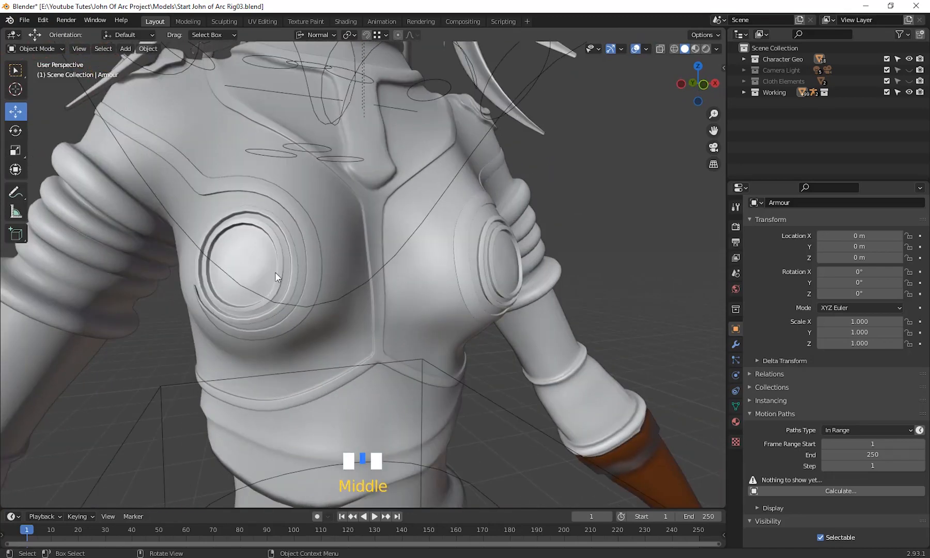
# Step: Select the armour together with the separate curved chest trim as the active object and join them into one mesh
pyautogui.click(298, 217)
pyautogui.scroll(-2, 321, 248)
pyautogui.click(389, 260)
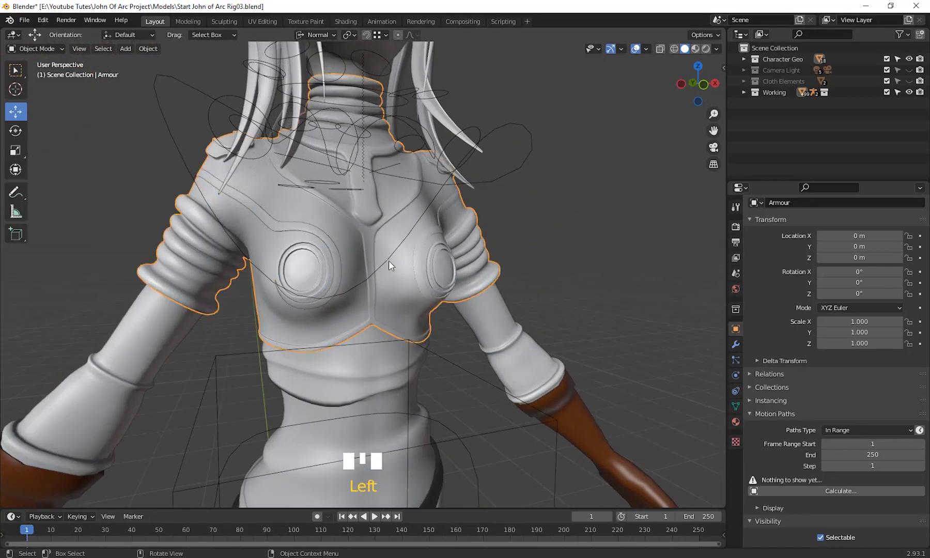
pyautogui.keyDown('shift'); pyautogui.click(331, 249); pyautogui.keyUp('shift')
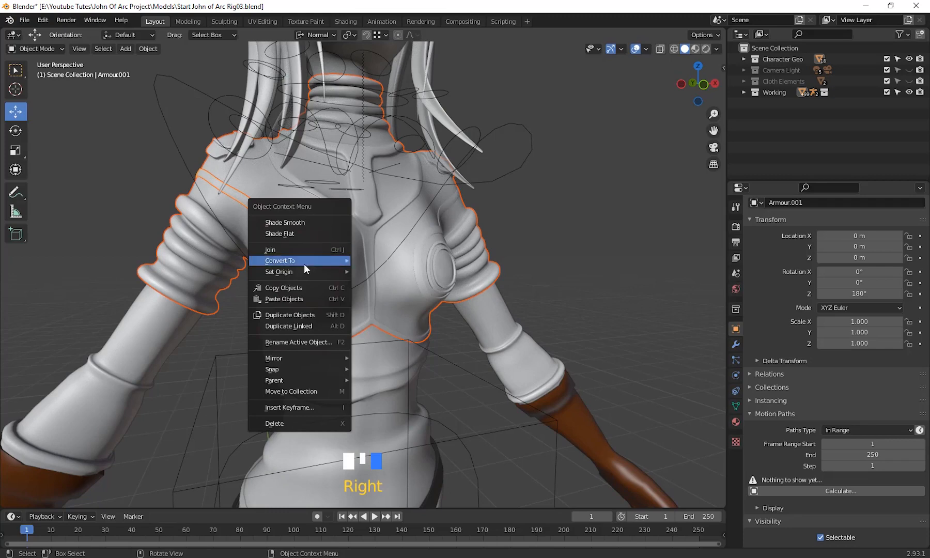
pyautogui.click(283, 246)
# Step: Add the rig to the selection as the active object and parent the joined armour to it with automatic weights
pyautogui.moveTo(379, 312)
pyautogui.mouseDown(button='middle')
pyautogui.moveTo(369, 312)
pyautogui.moveTo(392, 305)
pyautogui.mouseUp(button='middle')
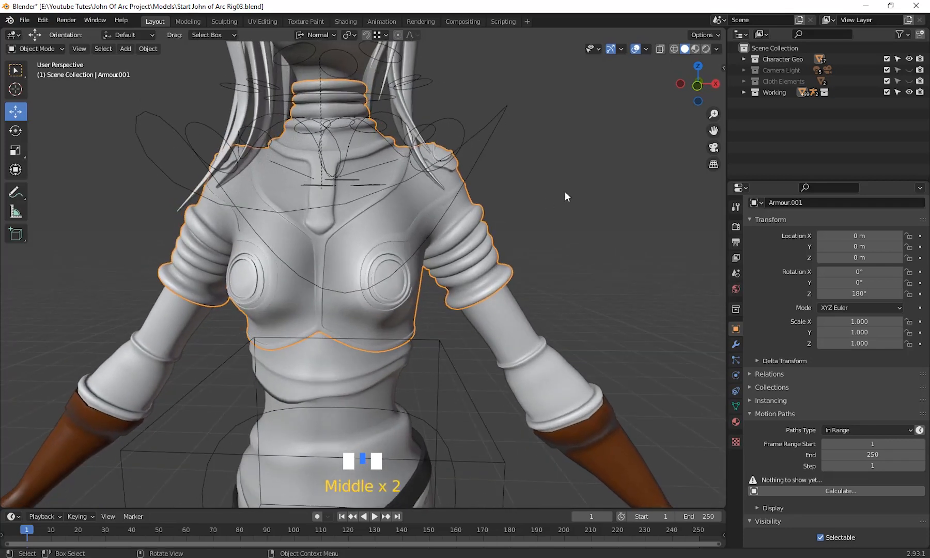
pyautogui.keyDown('shift'); pyautogui.click(484, 144); pyautogui.keyUp('shift')
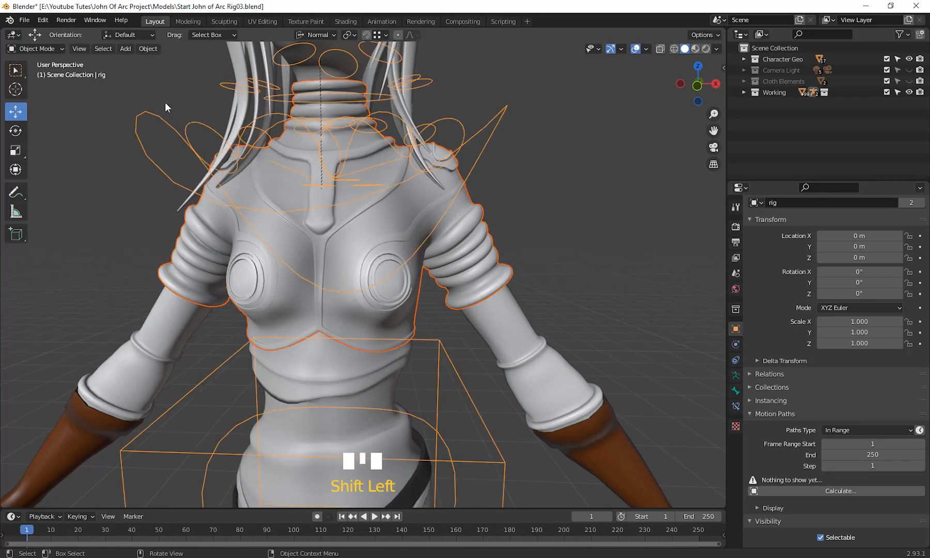
pyautogui.click(45, 49)
pyautogui.moveTo(588, 176); pyautogui.dragTo(585, 177, button='middle')
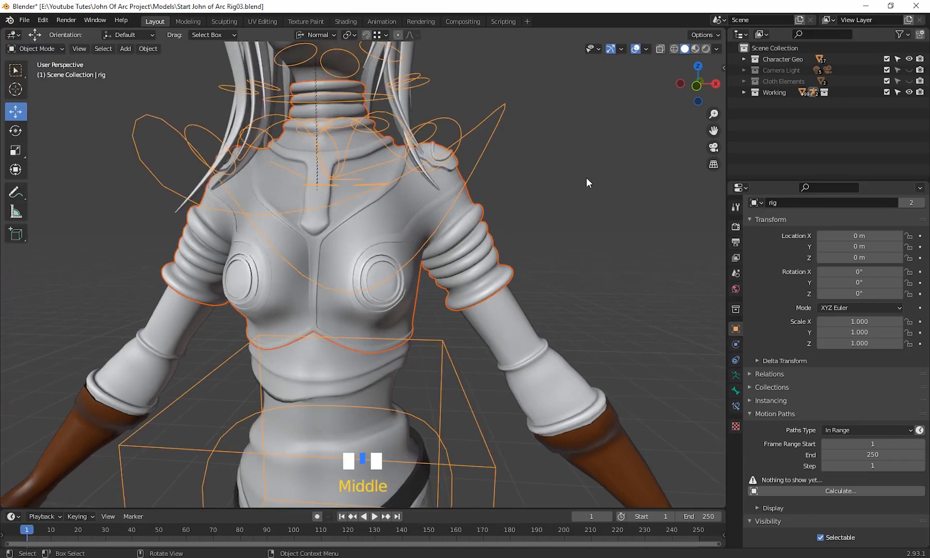
pyautogui.hotkey('ctrl', 'p')
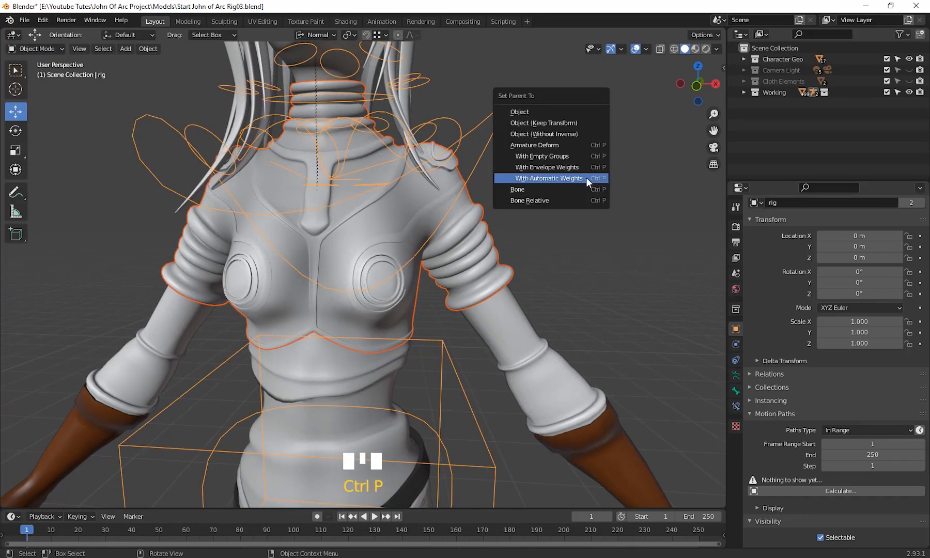
pyautogui.click(587, 179)
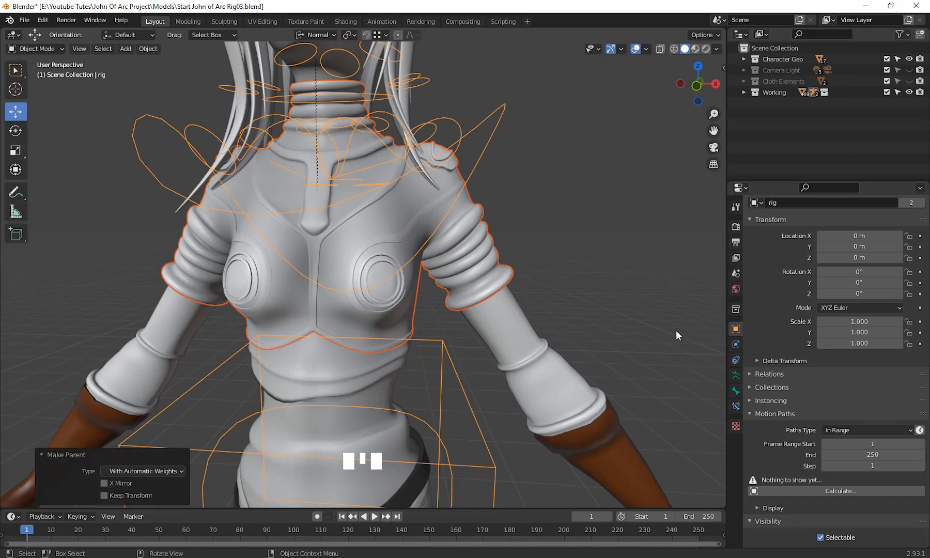
# Step: Switch the rig's visible bone layer from the control shapes to the deform bones
pyautogui.scroll(-3, 654, 348)
pyautogui.middleClick(653, 348)
pyautogui.click(736, 375)
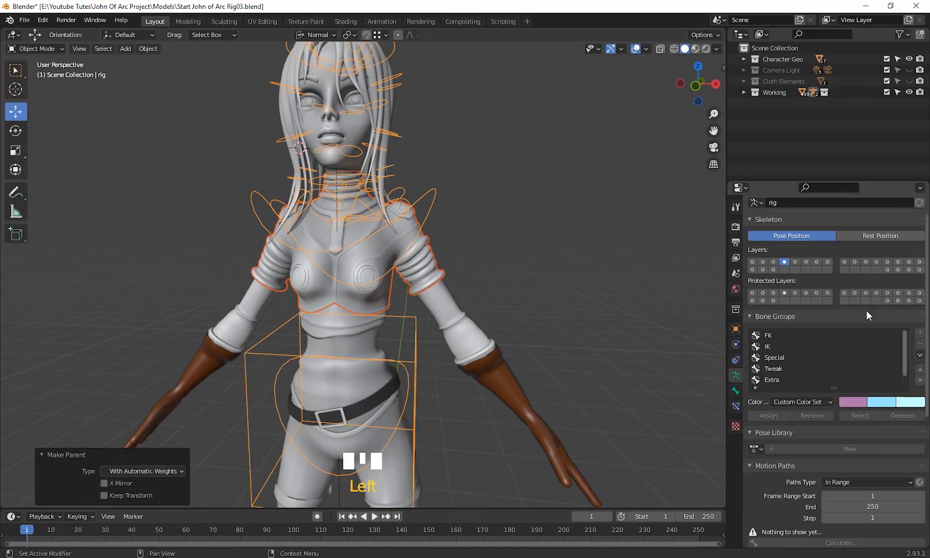
pyautogui.keyDown('ctrl'); pyautogui.click(897, 270); pyautogui.keyUp('ctrl')
pyautogui.middleClick(604, 283)
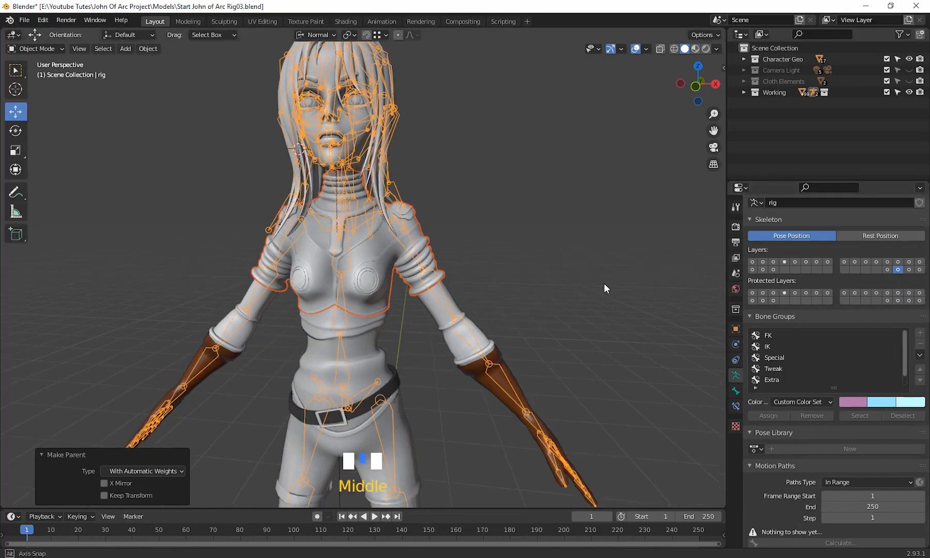
pyautogui.scroll(2, 604, 283)
pyautogui.moveTo(604, 284); pyautogui.dragTo(601, 274, button='middle')
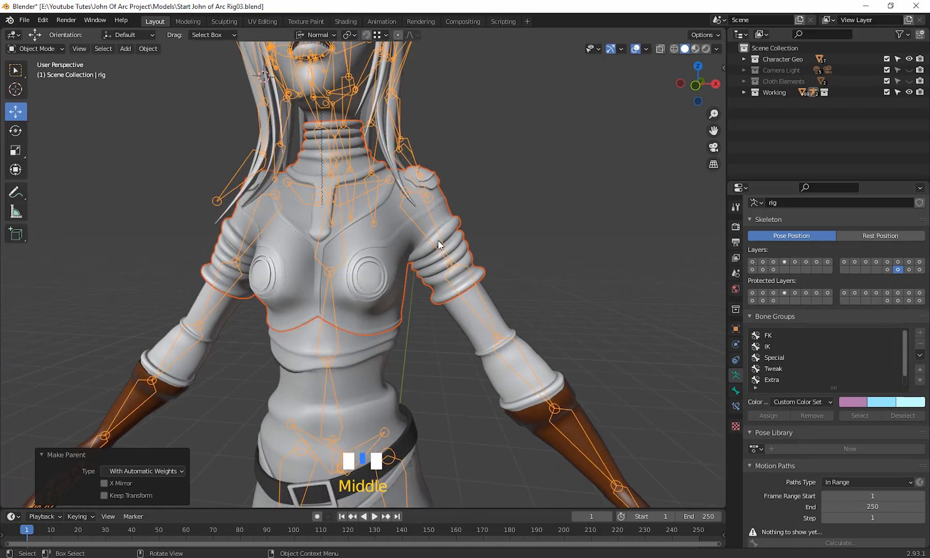
# Step: Select the rig with the armour as the active object, enter Weight Paint mode and pick the DEF-spine.002 bone
pyautogui.click(584, 268)
pyautogui.click(449, 265)
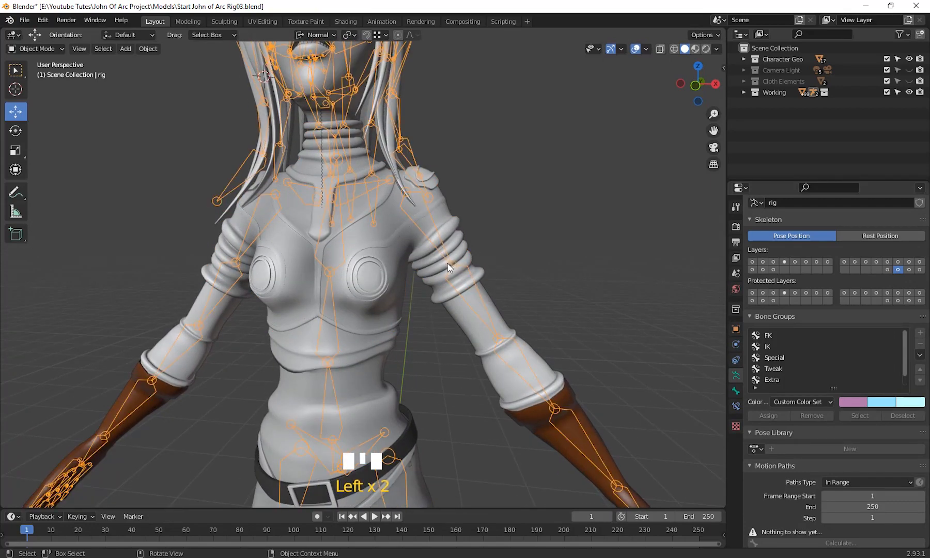
pyautogui.keyDown('shift'); pyautogui.click(445, 233); pyautogui.keyUp('shift')
pyautogui.click(36, 49)
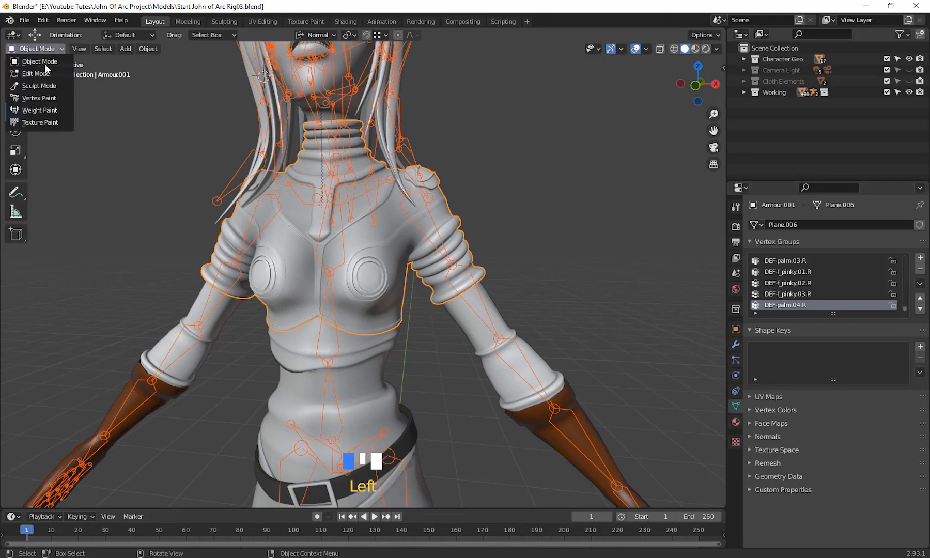
pyautogui.click(40, 110)
pyautogui.moveTo(398, 357)
pyautogui.mouseDown(button='middle')
pyautogui.moveTo(406, 363)
pyautogui.moveTo(425, 353)
pyautogui.moveTo(356, 301)
pyautogui.mouseUp(button='middle')
pyautogui.keyDown('ctrl'); pyautogui.click(355, 300); pyautogui.keyUp('ctrl')
pyautogui.moveTo(398, 325)
pyautogui.mouseDown(button='middle')
pyautogui.moveTo(483, 259)
pyautogui.moveTo(461, 284)
pyautogui.mouseUp(button='middle')
pyautogui.scroll(2, 420, 327)
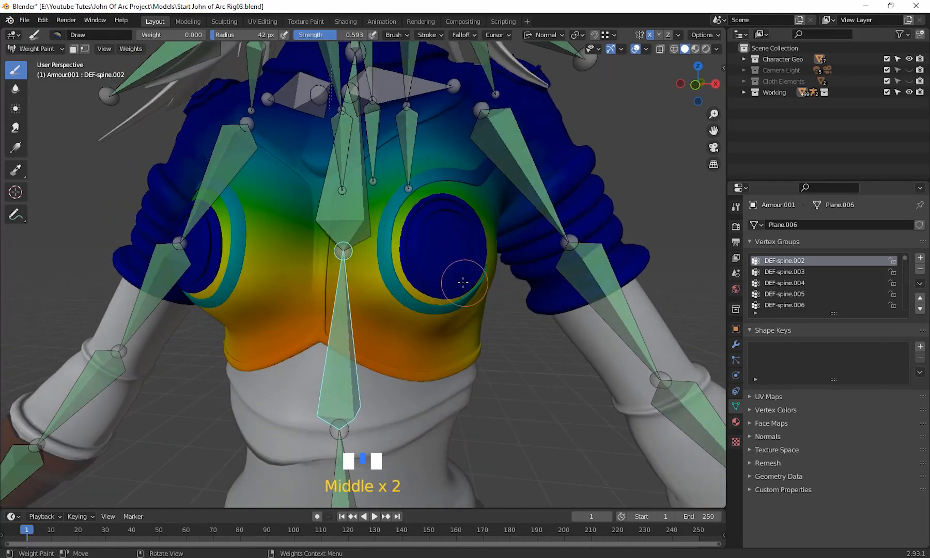
# Step: Set the brush weight to 0.516 and paint DEF-spine.002 influence on the lower rim of the armour's round chest disc
pyautogui.moveTo(432, 255)
pyautogui.mouseDown()
pyautogui.moveTo(451, 267)
pyautogui.moveTo(415, 275)
pyautogui.mouseUp()
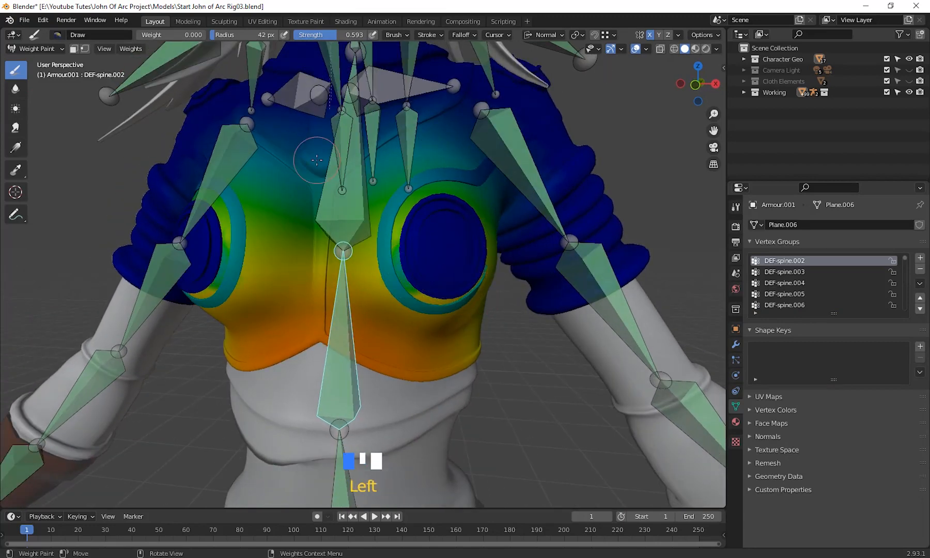
pyautogui.moveTo(177, 35); pyautogui.dragTo(182, 36)
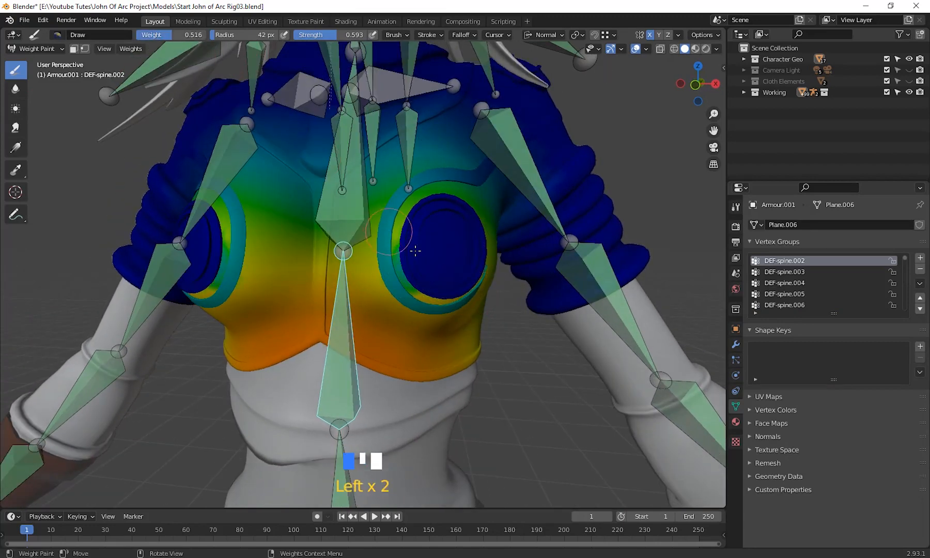
pyautogui.moveTo(415, 251)
pyautogui.mouseDown()
pyautogui.moveTo(429, 272)
pyautogui.moveTo(432, 243)
pyautogui.mouseUp()
pyautogui.scroll(1, 431, 258)
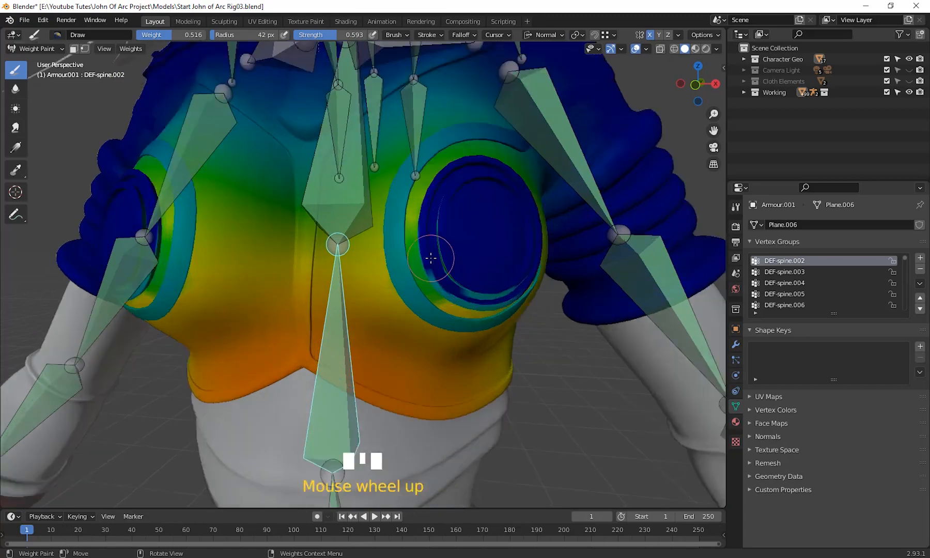
pyautogui.scroll(2, 535, 280)
pyautogui.keyDown('shift'); pyautogui.moveTo(535, 280); pyautogui.dragTo(473, 280, button='middle'); pyautogui.keyUp('shift')
pyautogui.moveTo(336, 310); pyautogui.dragTo(394, 324)
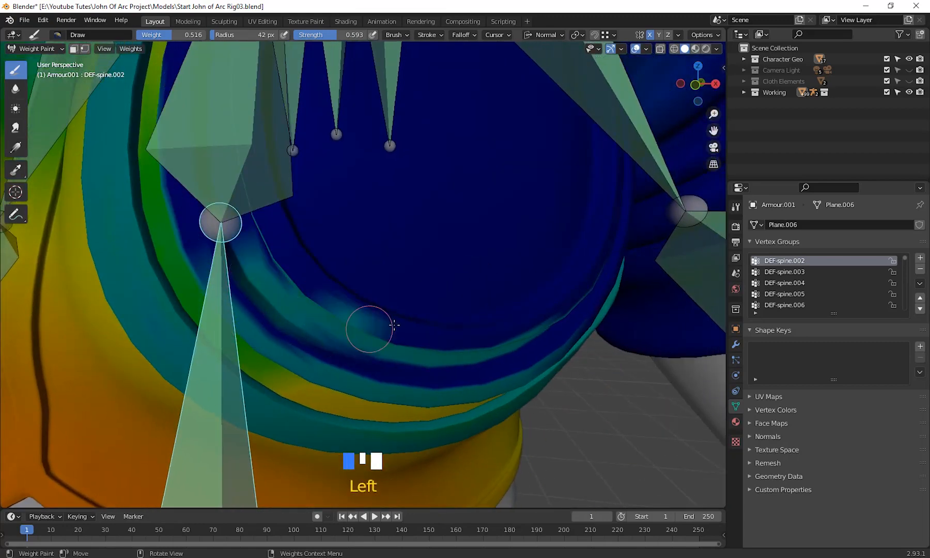
# Step: Paint more DEF-spine.002 weight along the chest disc's concentric rings on the side nearest the sternum
pyautogui.scroll(-5, 394, 325)
pyautogui.moveTo(390, 269)
pyautogui.mouseDown(button='middle')
pyautogui.moveTo(399, 254)
pyautogui.moveTo(387, 284)
pyautogui.mouseUp(button='middle')
pyautogui.moveTo(369, 283)
pyautogui.mouseDown()
pyautogui.moveTo(415, 292)
pyautogui.moveTo(365, 311)
pyautogui.mouseUp()
pyautogui.scroll(2, 366, 310)
pyautogui.moveTo(370, 308); pyautogui.dragTo(408, 302, button='middle')
pyautogui.scroll(2, 430, 303)
pyautogui.keyDown('shift'); pyautogui.moveTo(451, 265); pyautogui.dragTo(420, 288, button='middle'); pyautogui.keyUp('shift')
pyautogui.moveTo(392, 225); pyautogui.dragTo(405, 357)
pyautogui.moveTo(370, 202); pyautogui.dragTo(390, 375)
pyautogui.moveTo(391, 181); pyautogui.dragTo(399, 343)
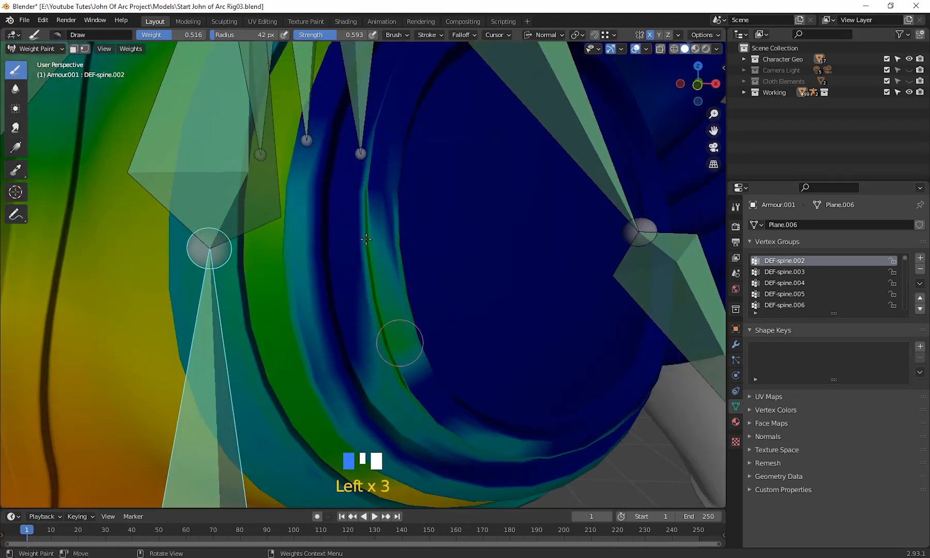
pyautogui.moveTo(364, 212)
pyautogui.mouseDown()
pyautogui.moveTo(359, 349)
pyautogui.moveTo(359, 270)
pyautogui.mouseUp()
# Step: Enlarge the brush radius to 118 px and paint DEF-spine.002 weight over the disc's rings and its inner face edge
pyautogui.press('f')
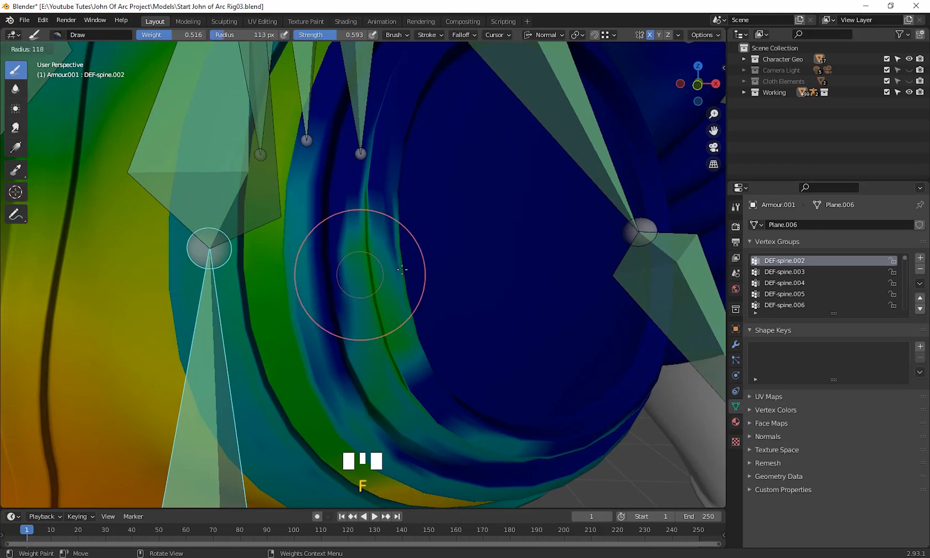
pyautogui.click(402, 270)
pyautogui.moveTo(334, 232); pyautogui.dragTo(353, 282)
pyautogui.moveTo(350, 191); pyautogui.dragTo(332, 311)
pyautogui.moveTo(339, 258); pyautogui.dragTo(361, 343)
pyautogui.moveTo(359, 300); pyautogui.dragTo(370, 380)
pyautogui.moveTo(364, 271); pyautogui.dragTo(363, 360)
pyautogui.moveTo(364, 362); pyautogui.dragTo(375, 381)
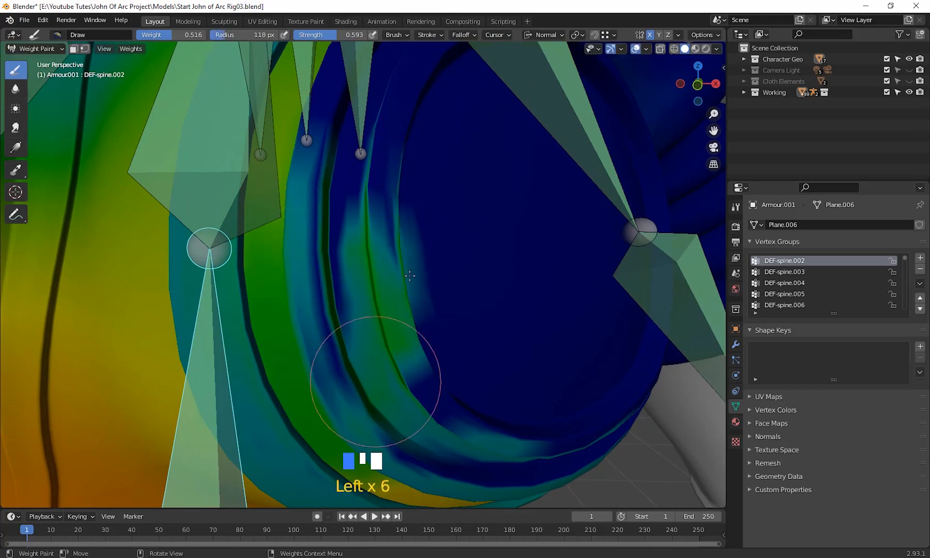
pyautogui.moveTo(410, 276); pyautogui.dragTo(442, 387)
pyautogui.moveTo(413, 233); pyautogui.dragTo(468, 372)
pyautogui.moveTo(444, 269); pyautogui.dragTo(473, 384)
pyautogui.moveTo(424, 212); pyautogui.dragTo(439, 331)
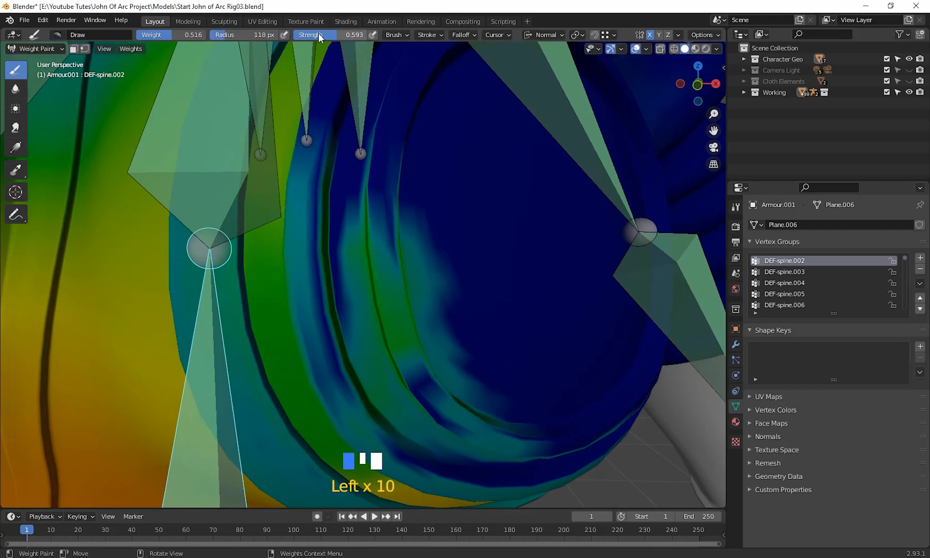
# Step: Raise the brush to weight 0.820 and strength 0.933, and paint stronger DEF-spine.002 influence over the disc's sternum-side rings
pyautogui.moveTo(192, 35)
pyautogui.mouseDown()
pyautogui.moveTo(207, 35)
pyautogui.moveTo(193, 34)
pyautogui.mouseUp()
pyautogui.moveTo(519, 256)
pyautogui.mouseDown()
pyautogui.moveTo(473, 349)
pyautogui.moveTo(481, 365)
pyautogui.mouseUp()
pyautogui.moveTo(425, 279); pyautogui.dragTo(469, 384)
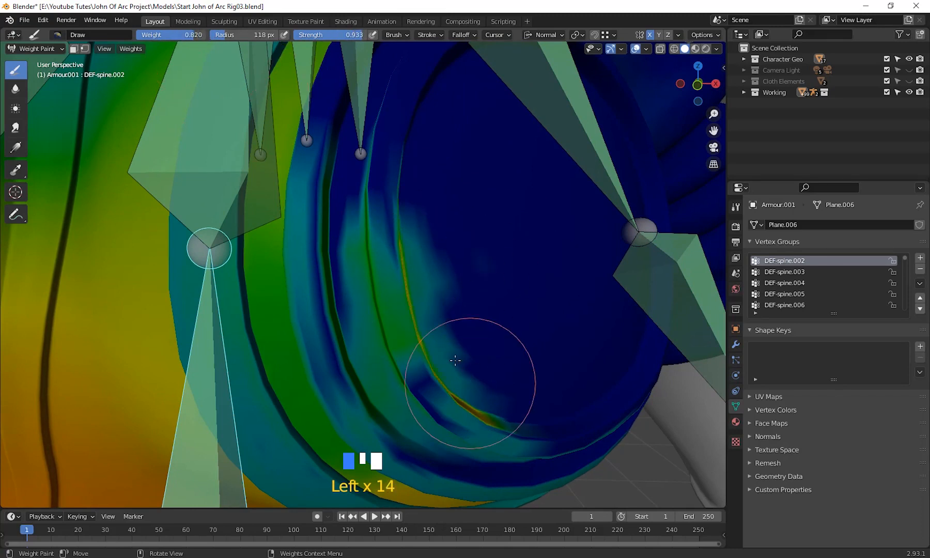
pyautogui.moveTo(439, 331); pyautogui.dragTo(459, 414)
pyautogui.moveTo(431, 307); pyautogui.dragTo(439, 414)
pyautogui.moveTo(385, 330); pyautogui.dragTo(426, 378)
pyautogui.moveTo(318, 258); pyautogui.dragTo(351, 397)
pyautogui.moveTo(361, 341); pyautogui.dragTo(395, 432)
pyautogui.moveTo(330, 320); pyautogui.dragTo(362, 423)
pyautogui.moveTo(295, 217); pyautogui.dragTo(311, 378)
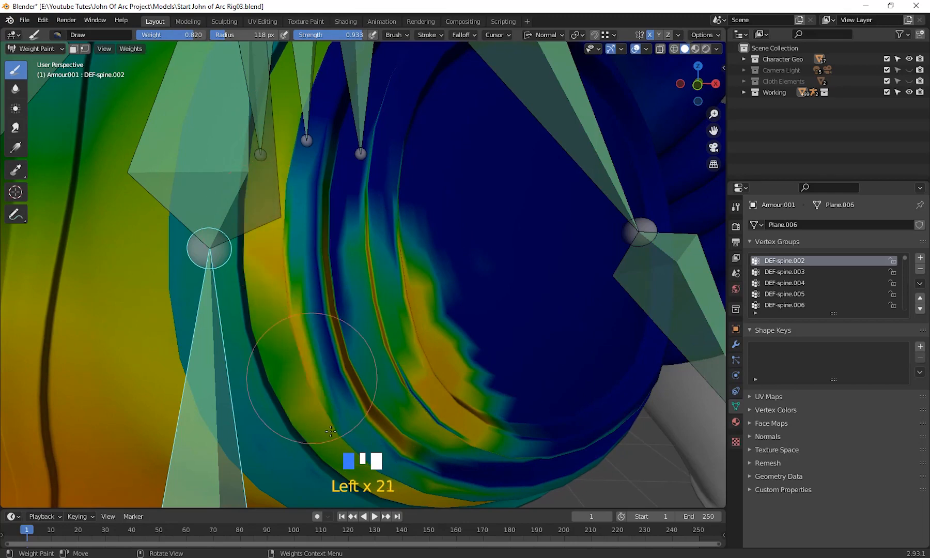
pyautogui.moveTo(289, 310); pyautogui.dragTo(315, 413)
pyautogui.moveTo(256, 266); pyautogui.dragTo(263, 400)
pyautogui.moveTo(251, 331)
pyautogui.mouseDown()
pyautogui.moveTo(265, 394)
pyautogui.moveTo(345, 419)
pyautogui.mouseUp()
# Step: Paint DEF-spine.002 weight at 0.820 around the underside of the chest disc and its surrounding bands
pyautogui.scroll(-2, 387, 317)
pyautogui.moveTo(390, 325); pyautogui.dragTo(384, 315, button='middle')
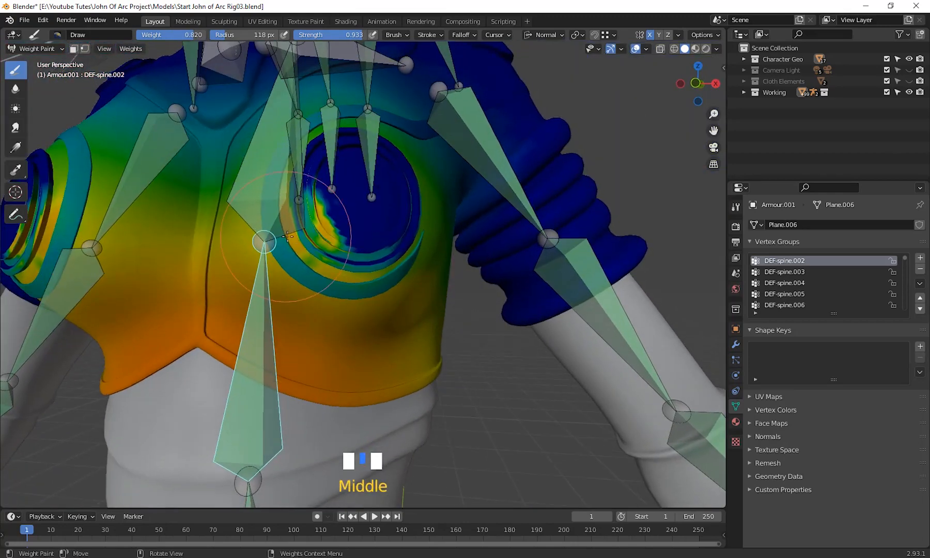
pyautogui.moveTo(385, 333); pyautogui.dragTo(341, 305)
pyautogui.moveTo(309, 275); pyautogui.dragTo(374, 279)
pyautogui.scroll(3, 373, 279)
pyautogui.scroll(-1, 374, 289)
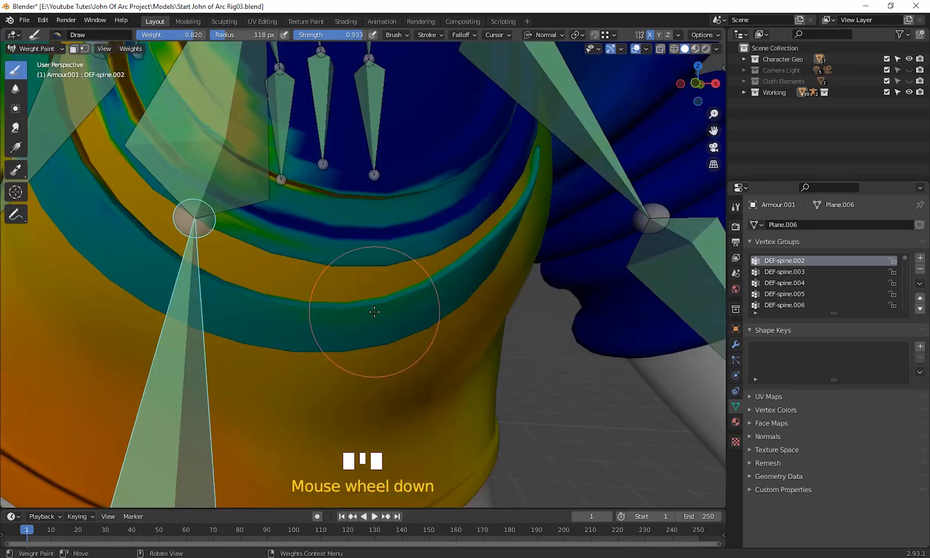
pyautogui.moveTo(374, 289); pyautogui.dragTo(377, 277, button='middle')
pyautogui.moveTo(392, 282)
pyautogui.mouseDown()
pyautogui.moveTo(447, 274)
pyautogui.moveTo(413, 266)
pyautogui.mouseUp()
pyautogui.moveTo(383, 261); pyautogui.dragTo(336, 238)
pyautogui.moveTo(341, 245)
pyautogui.mouseDown()
pyautogui.moveTo(305, 221)
pyautogui.moveTo(303, 204)
pyautogui.moveTo(290, 207)
pyautogui.mouseUp()
pyautogui.moveTo(322, 253)
pyautogui.mouseDown()
pyautogui.moveTo(253, 198)
pyautogui.moveTo(277, 217)
pyautogui.mouseUp()
pyautogui.moveTo(297, 181); pyautogui.dragTo(232, 187)
pyautogui.moveTo(387, 253); pyautogui.dragTo(391, 253)
# Step: Brush DEF-spine.002 weight over the chest disc and breastplate from a wider side view
pyautogui.scroll(-4, 389, 253)
pyautogui.moveTo(385, 253); pyautogui.dragTo(343, 250, button='middle')
pyautogui.moveTo(253, 227); pyautogui.dragTo(274, 248)
pyautogui.moveTo(279, 248)
pyautogui.mouseDown()
pyautogui.moveTo(302, 253)
pyautogui.moveTo(264, 232)
pyautogui.mouseUp()
pyautogui.moveTo(248, 217); pyautogui.dragTo(228, 218)
pyautogui.moveTo(232, 227); pyautogui.dragTo(219, 219)
pyautogui.moveTo(224, 224); pyautogui.dragTo(206, 222)
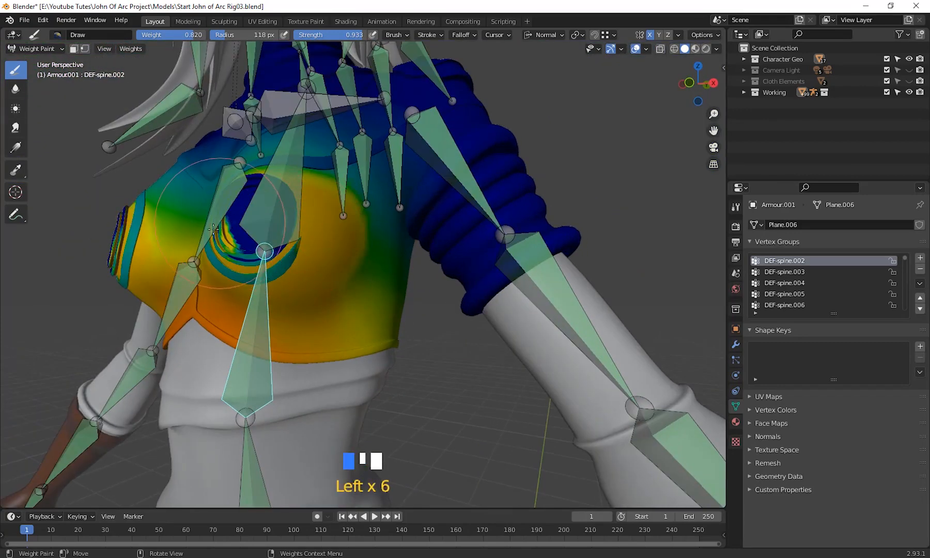
# Step: Pick the DEF-spine.003 bone and paint its weight at 0.820 across the breastplate around the discs
pyautogui.moveTo(210, 228); pyautogui.dragTo(264, 247, button='middle')
pyautogui.scroll(-2, 321, 253)
pyautogui.moveTo(321, 254); pyautogui.dragTo(339, 269, button='middle')
pyautogui.keyDown('ctrl'); pyautogui.click(321, 247); pyautogui.keyUp('ctrl')
pyautogui.moveTo(345, 243)
pyautogui.mouseDown()
pyautogui.moveTo(378, 251)
pyautogui.moveTo(362, 261)
pyautogui.mouseUp()
pyautogui.moveTo(351, 258); pyautogui.dragTo(317, 255)
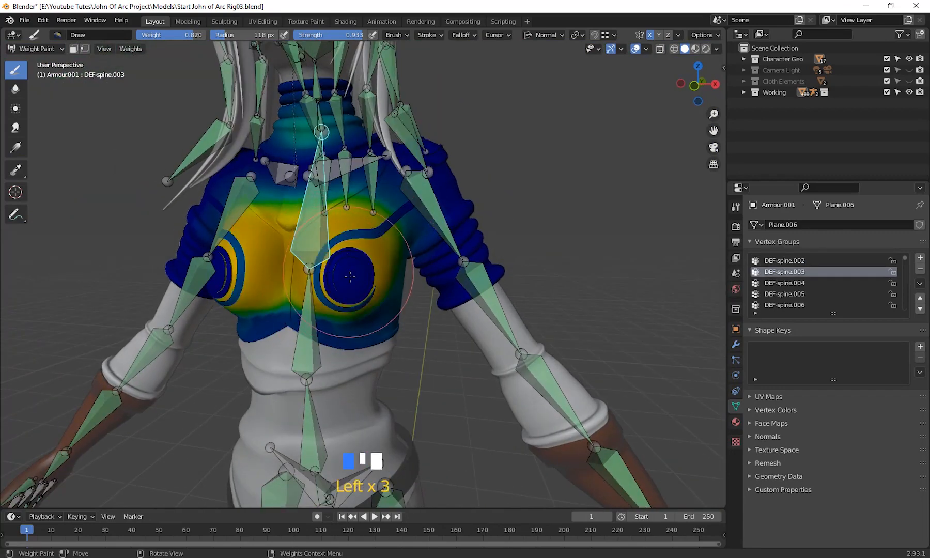
# Step: Try to paint DEF-spine.003 weight onto the face of the chest disc at close range
pyautogui.scroll(-2, 341, 238)
pyautogui.scroll(2, 362, 253)
pyautogui.moveTo(341, 239); pyautogui.dragTo(393, 274, button='middle')
pyautogui.scroll(2, 393, 274)
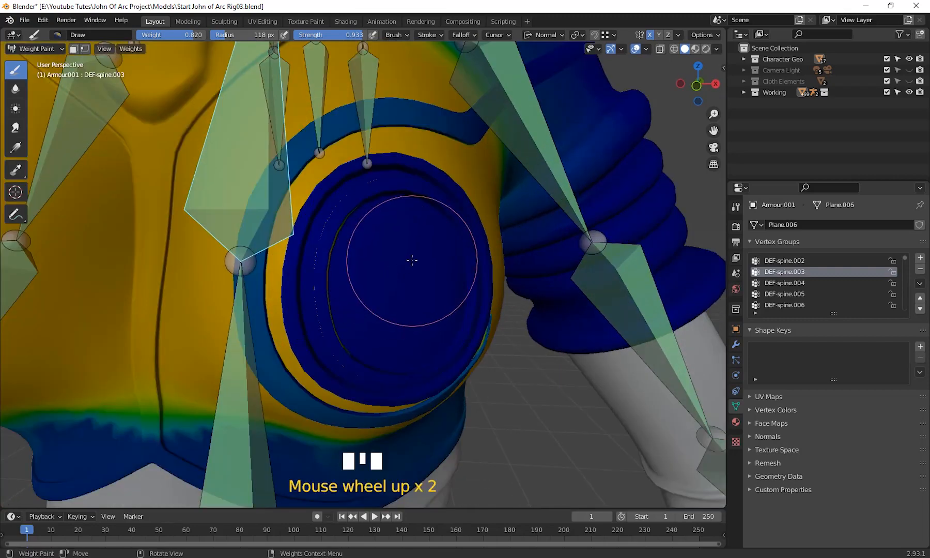
pyautogui.click(412, 261)
pyautogui.moveTo(406, 259); pyautogui.dragTo(385, 308)
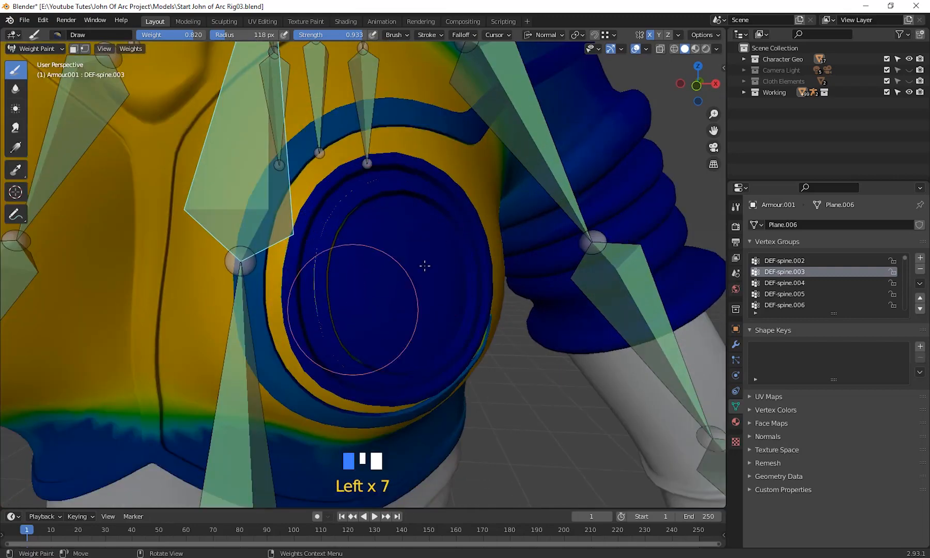
pyautogui.moveTo(425, 265); pyautogui.dragTo(408, 298)
pyautogui.scroll(-1, 394, 291)
pyautogui.moveTo(394, 290); pyautogui.dragTo(393, 281, button='middle')
# Step: Pick the DEF-spine.002 bone again and dab its weight along the disc's lower inner rings and face
pyautogui.keyDown('ctrl'); pyautogui.click(278, 344); pyautogui.keyUp('ctrl')
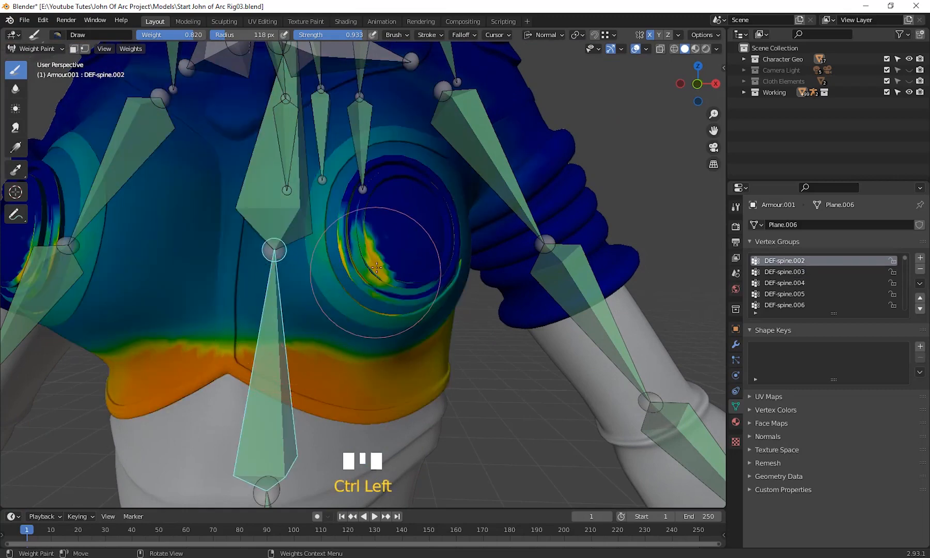
pyautogui.moveTo(377, 266); pyautogui.dragTo(386, 272)
pyautogui.scroll(2, 389, 253)
pyautogui.moveTo(371, 228); pyautogui.dragTo(382, 248, button='middle')
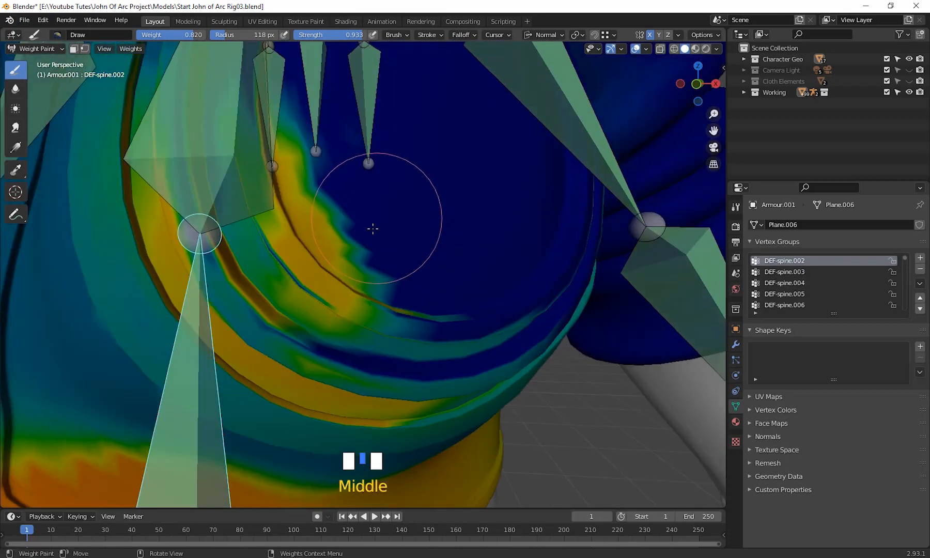
pyautogui.click(392, 285)
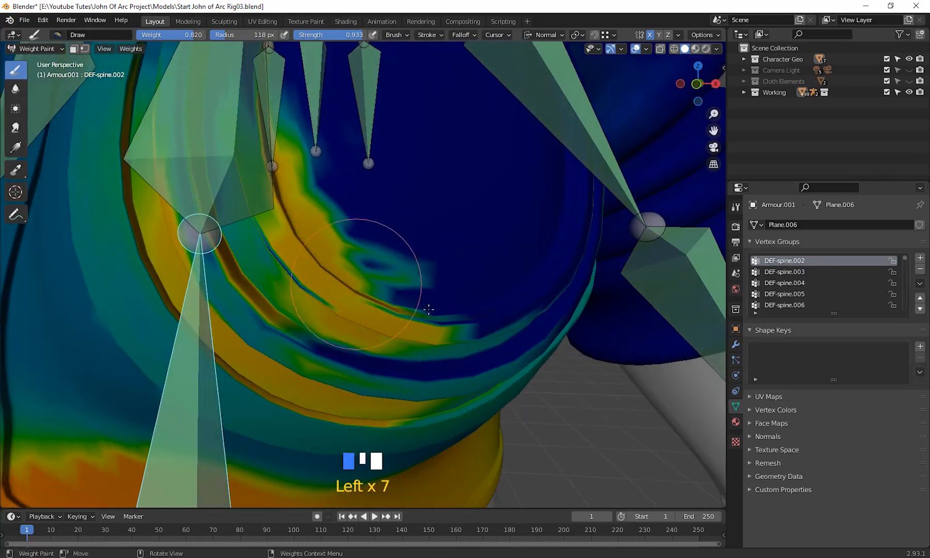
pyautogui.click(392, 264)
pyautogui.click(392, 264)
# Step: Paint DEF-spine.002 weight onto the chest disc's rings on the side facing the arm
pyautogui.moveTo(393, 264); pyautogui.dragTo(381, 390, button='middle')
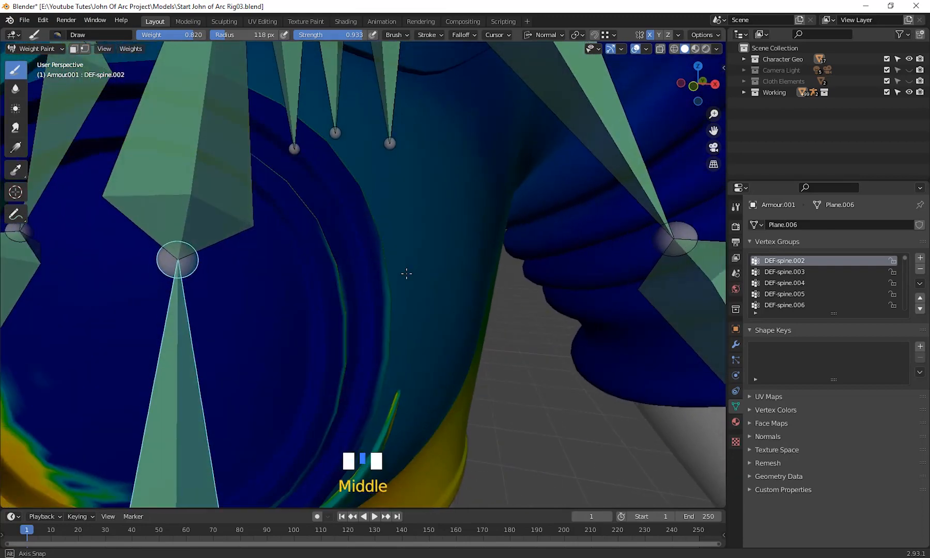
pyautogui.click(381, 389)
pyautogui.click(322, 390)
pyautogui.click(322, 328)
pyautogui.click(322, 328)
pyautogui.click(245, 357)
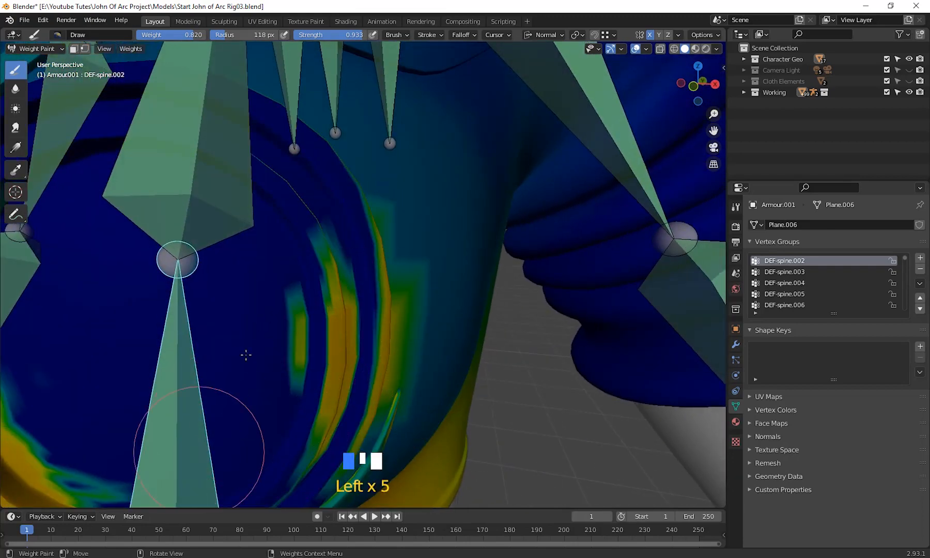
# Step: Brush DEF-spine.002 weight over the breastplate and disc from a wider front view
pyautogui.scroll(-3, 308, 320)
pyautogui.moveTo(307, 320); pyautogui.dragTo(335, 313, button='middle')
pyautogui.moveTo(330, 311); pyautogui.dragTo(314, 301)
pyautogui.moveTo(306, 291)
pyautogui.mouseDown()
pyautogui.moveTo(290, 276)
pyautogui.moveTo(290, 290)
pyautogui.mouseUp()
pyautogui.moveTo(315, 304); pyautogui.dragTo(355, 293)
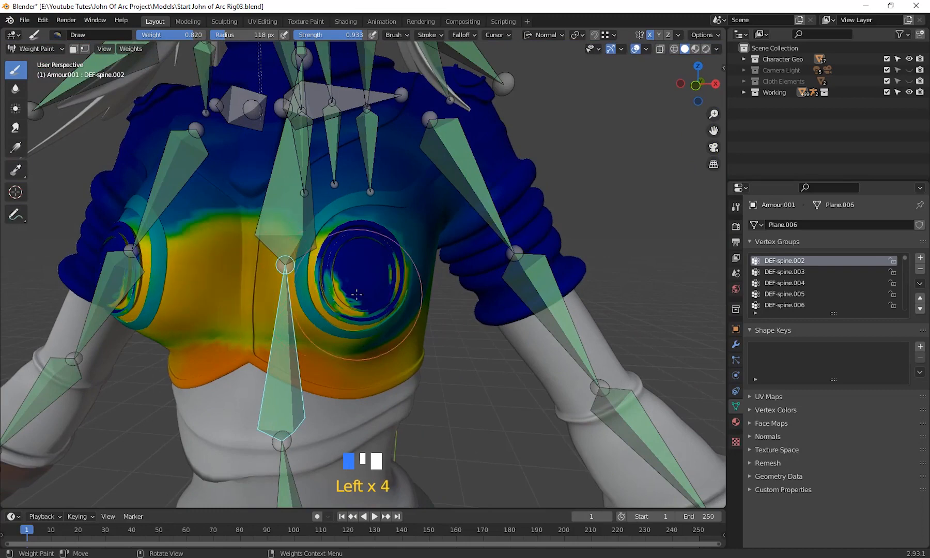
# Step: Take the armour out of Weight Paint mode into Object Mode
pyautogui.scroll(-3, 355, 293)
pyautogui.moveTo(351, 294); pyautogui.dragTo(412, 298, button='middle')
pyautogui.scroll(-4, 536, 361)
pyautogui.scroll(-2, 463, 322)
pyautogui.scroll(-1, 519, 335)
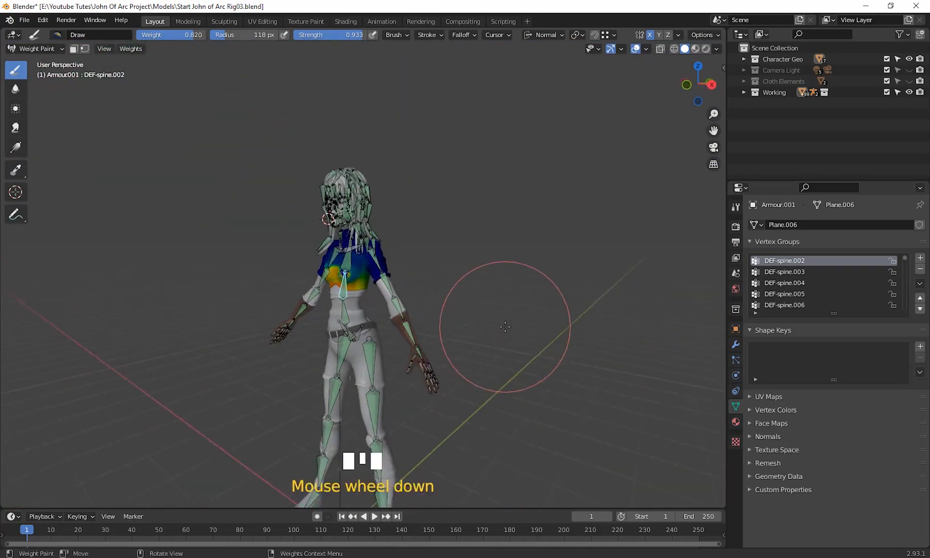
pyautogui.moveTo(519, 334); pyautogui.dragTo(586, 270, button='middle')
pyautogui.scroll(-2, 550, 291)
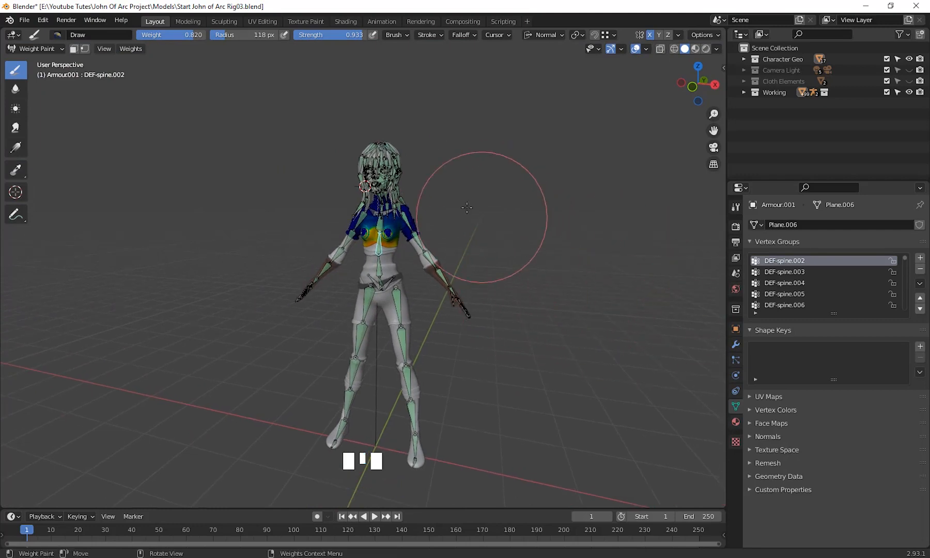
pyautogui.click(35, 49)
pyautogui.click(31, 64)
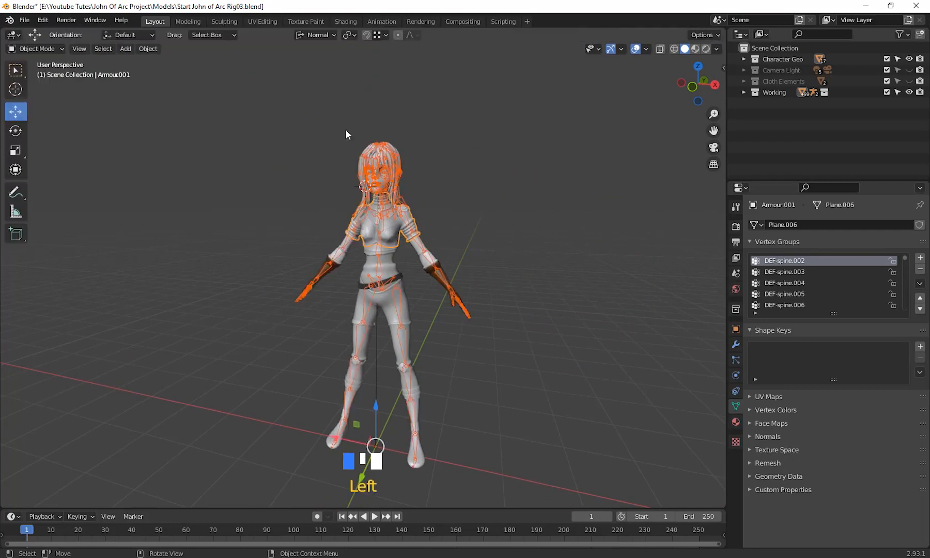
# Step: Clear the selection and select only the character's rig
pyautogui.click(545, 224)
pyautogui.scroll(2, 463, 274)
pyautogui.click(463, 252)
pyautogui.moveTo(581, 278); pyautogui.dragTo(646, 279, button='middle')
pyautogui.scroll(-2, 590, 276)
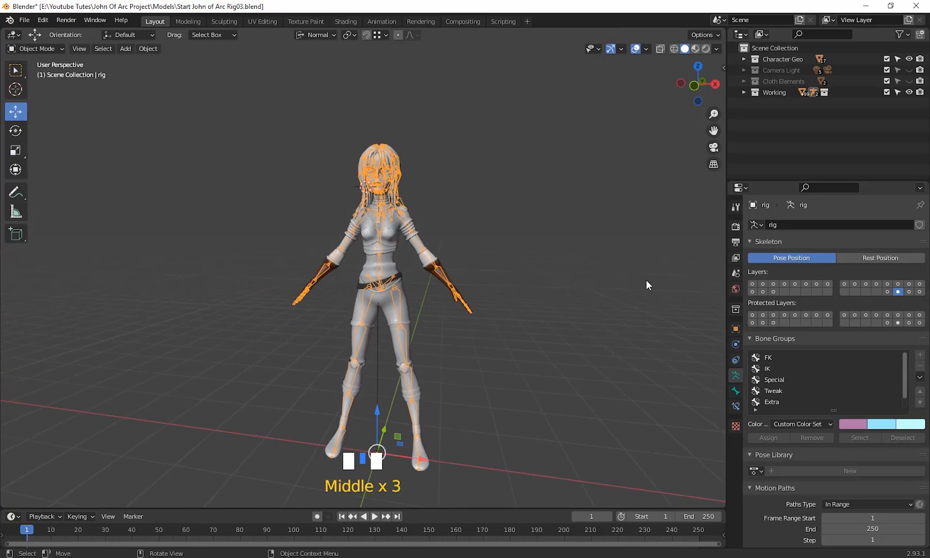